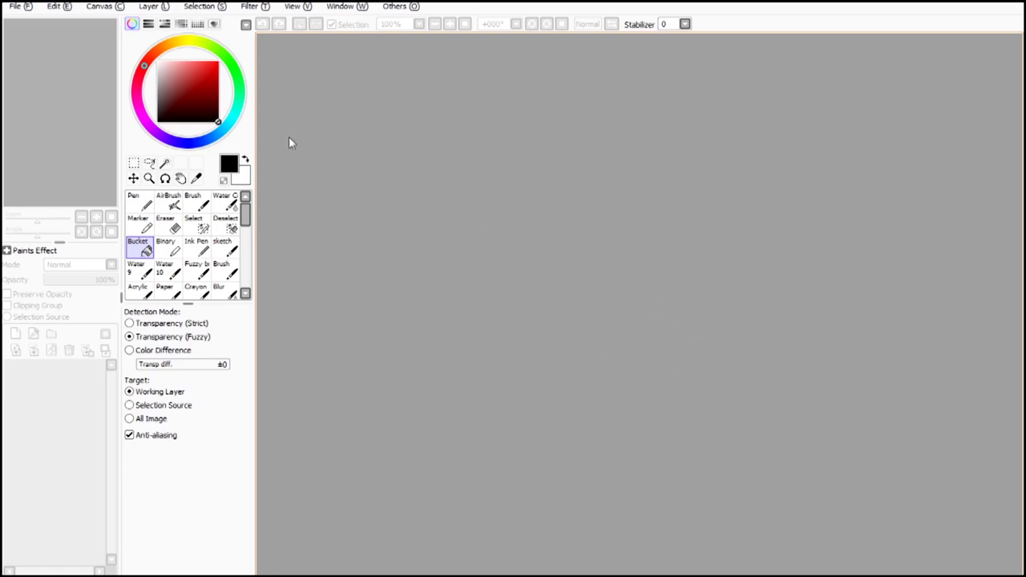
Step: Create a new 5333 × 3000 pixel canvas at 72 pixel/inch and activate the rectangular selection tool
left_click(19, 7)
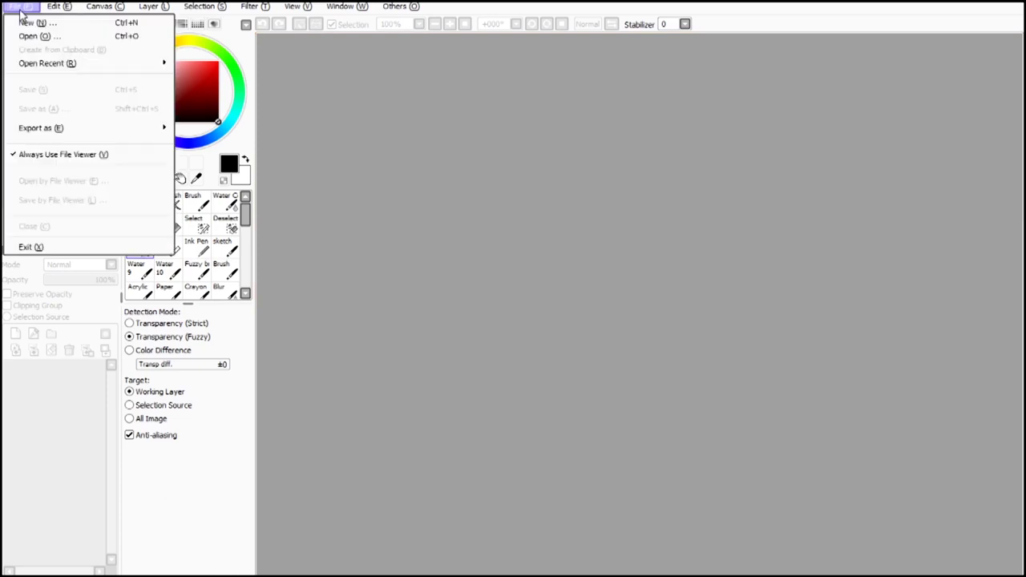
left_click(28, 25)
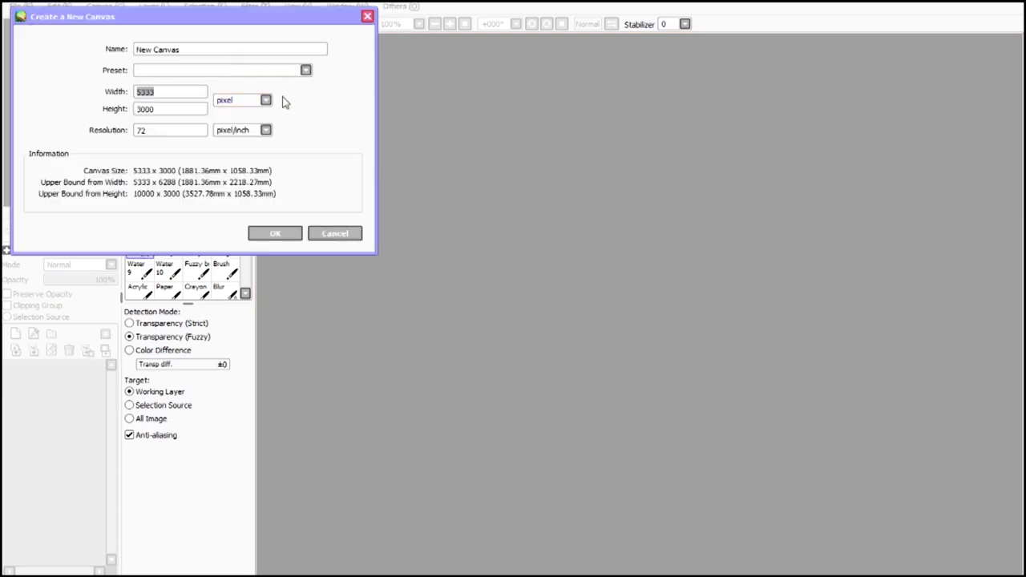
left_click(275, 235)
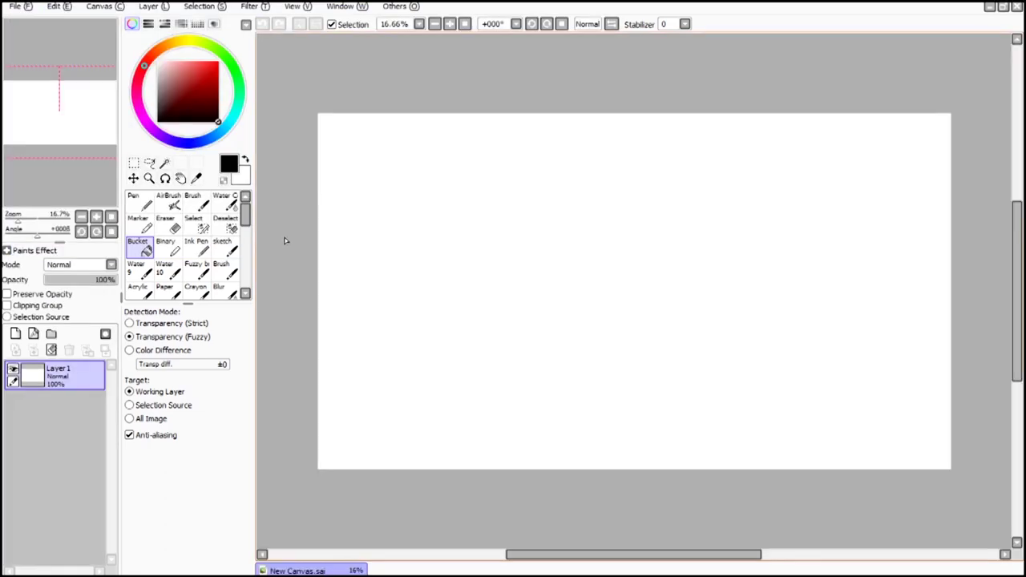
left_click(133, 163)
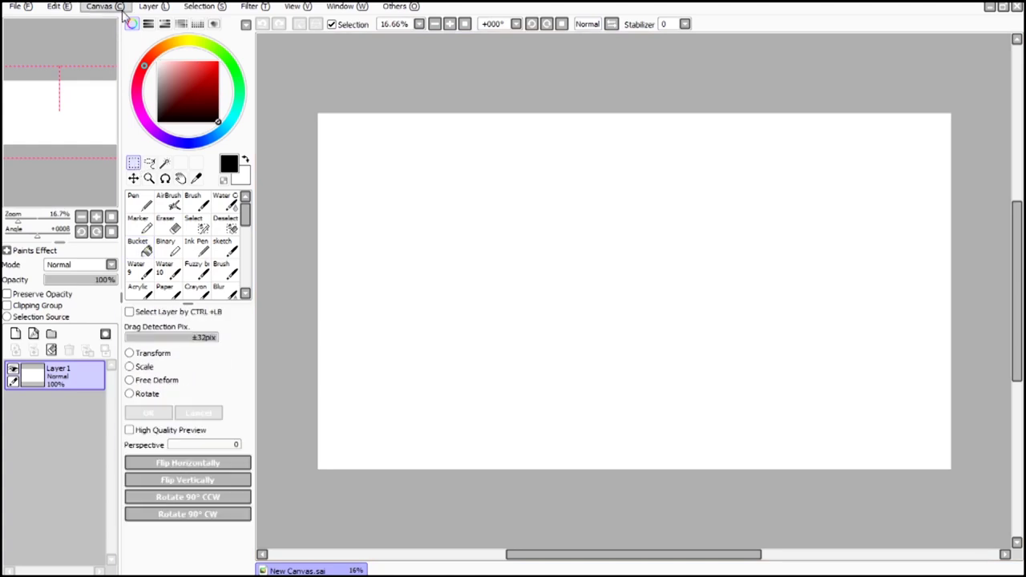
left_click(121, 10)
left_click(133, 40)
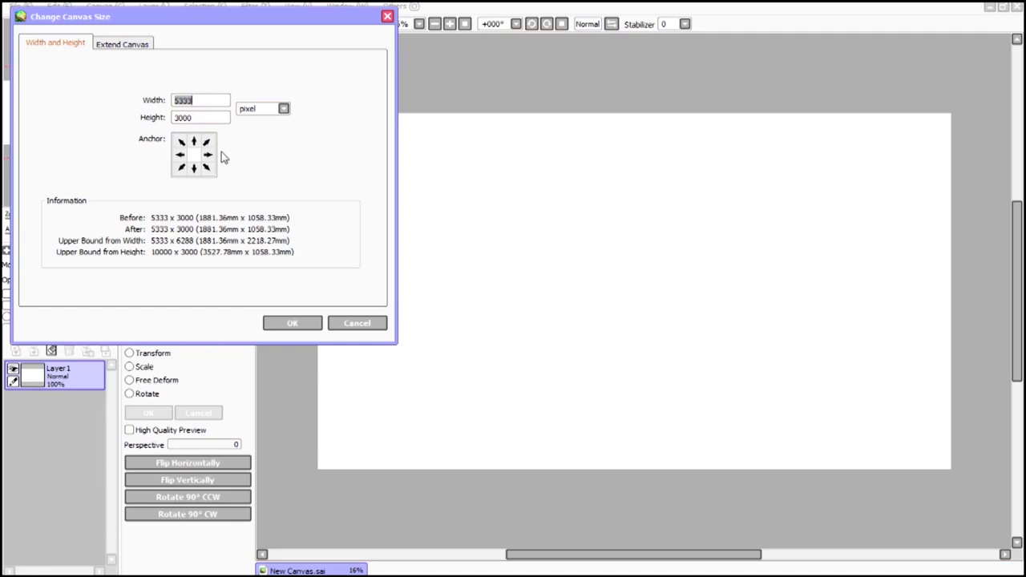
left_click(356, 324)
left_click(121, 10)
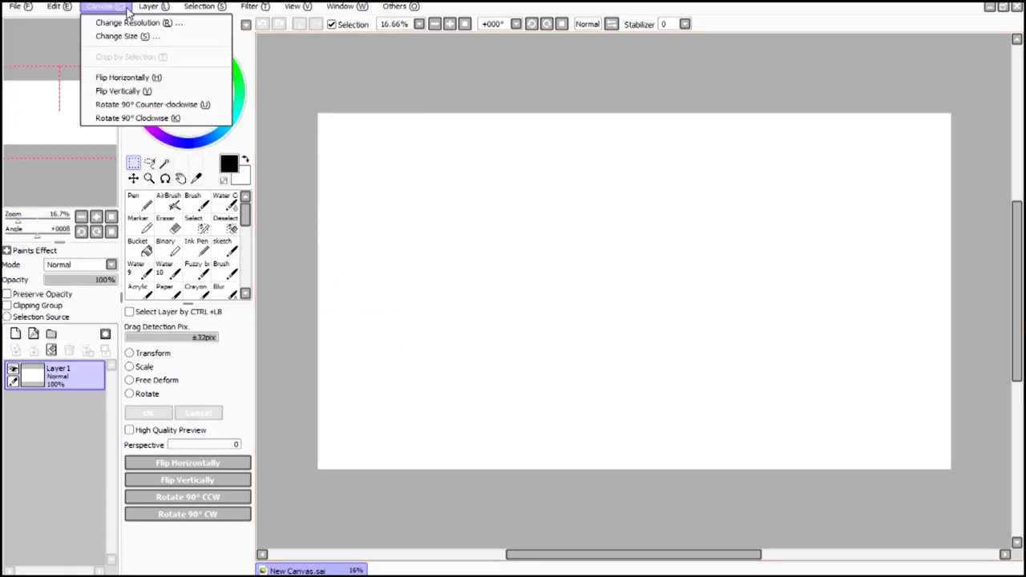
left_click(129, 23)
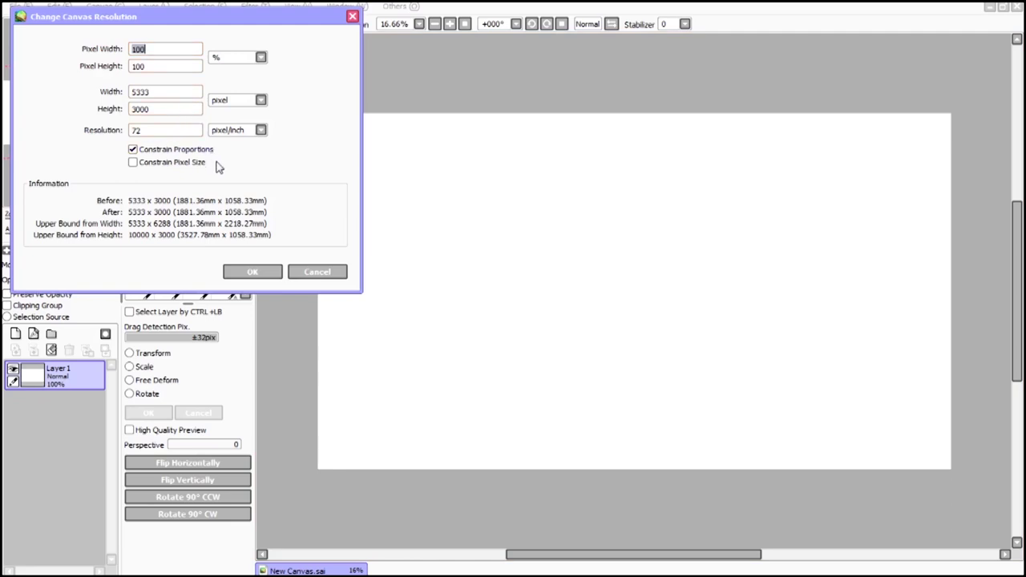
left_click(310, 274)
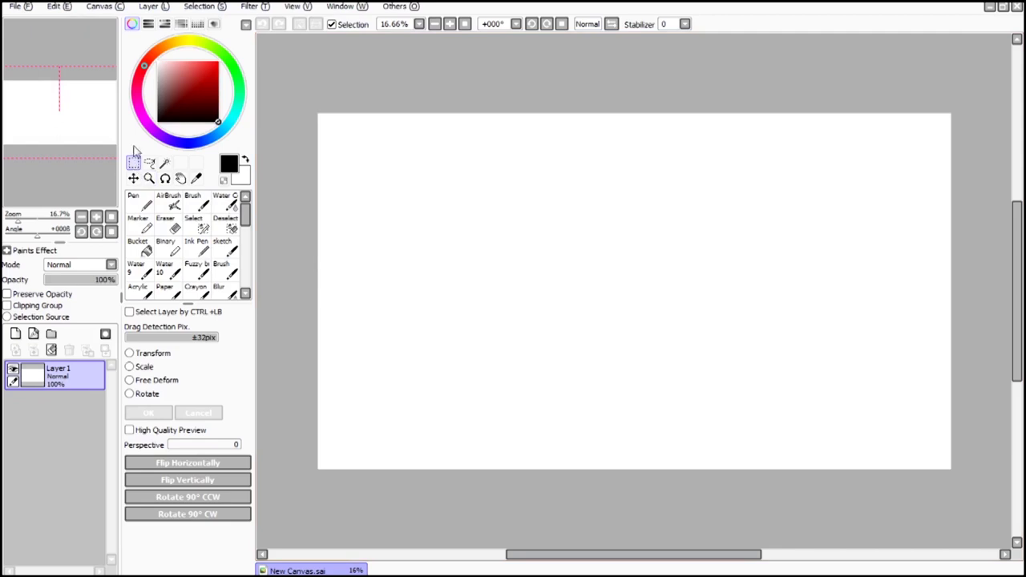
Step: Crop the canvas to a nearly square area in its upper-left part and clear the selection
left_click_drag(439, 158, 577, 291)
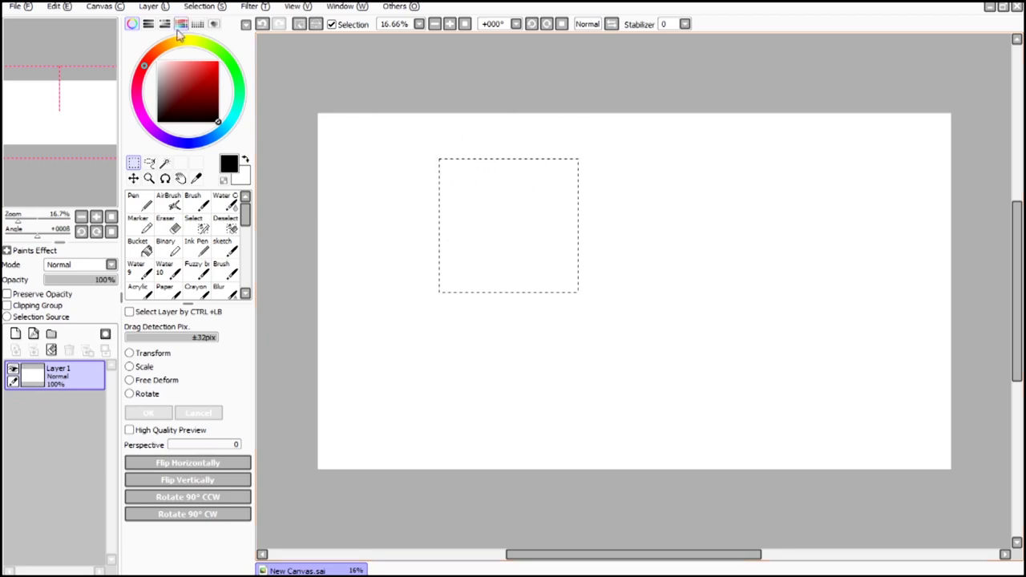
left_click(117, 7)
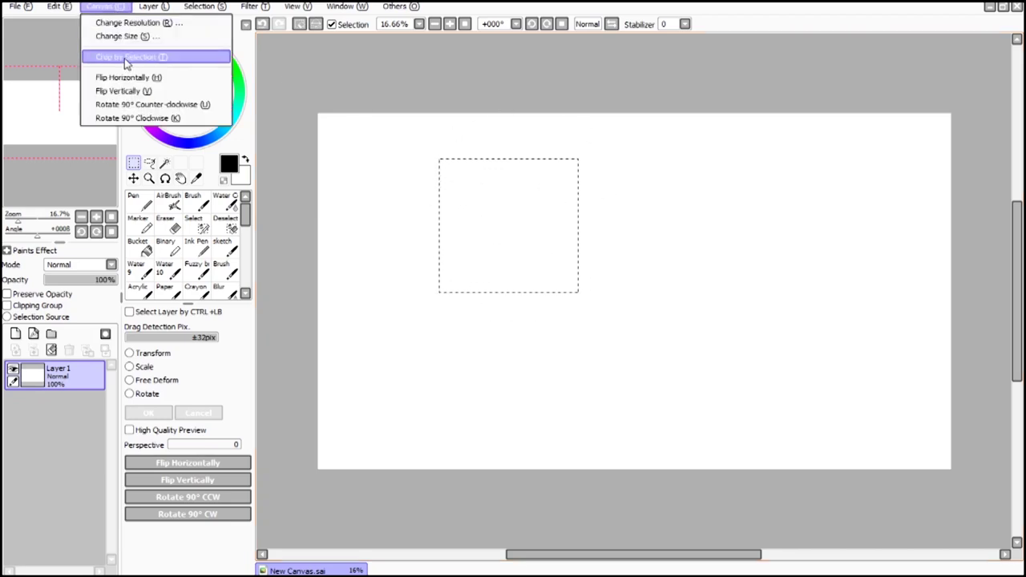
left_click(183, 65)
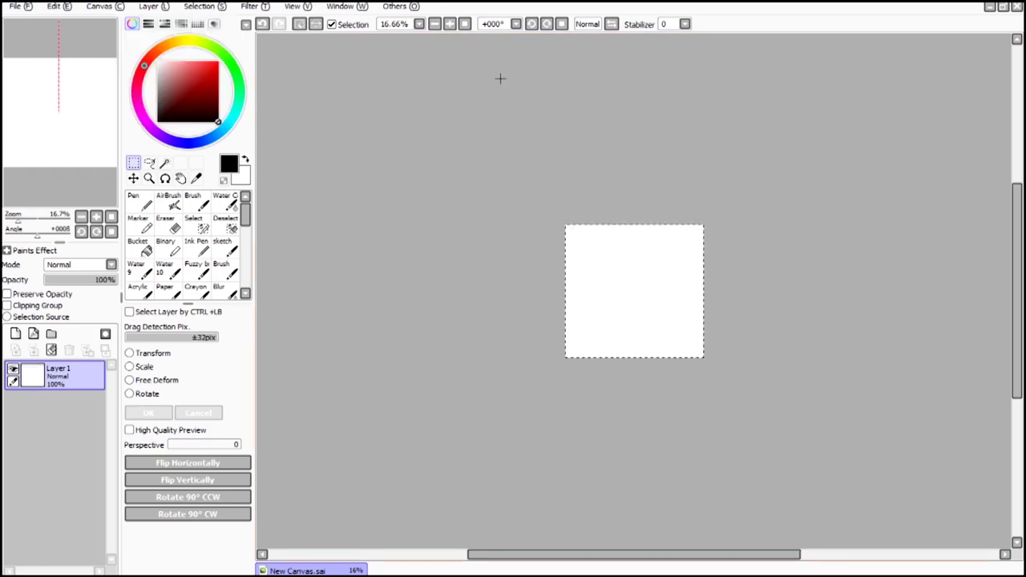
key("ctrl+d")
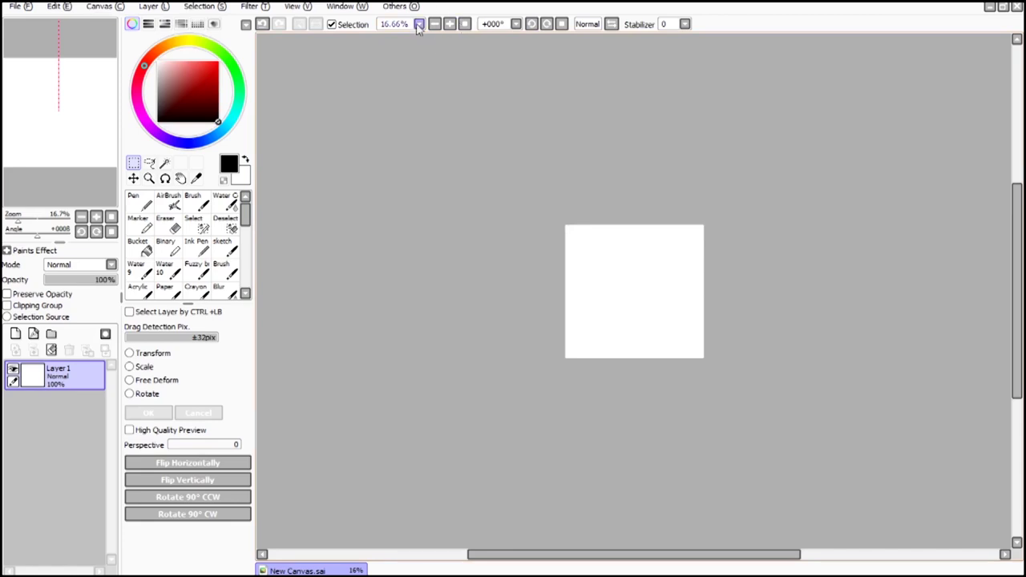
Step: Activate the Marker brush with a size of 8 for working on the cropped canvas
left_click(450, 24)
left_click(450, 24)
left_click(450, 24)
left_click(450, 24)
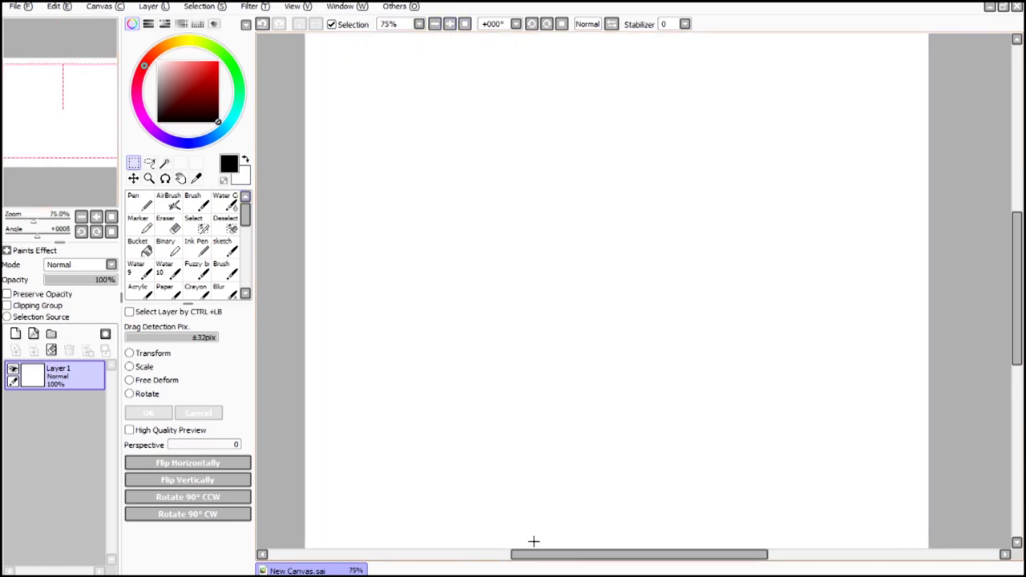
mouse_move(533, 553)
left_mouse_down()
mouse_move(578, 561)
mouse_move(543, 554)
left_mouse_up()
left_click(138, 223)
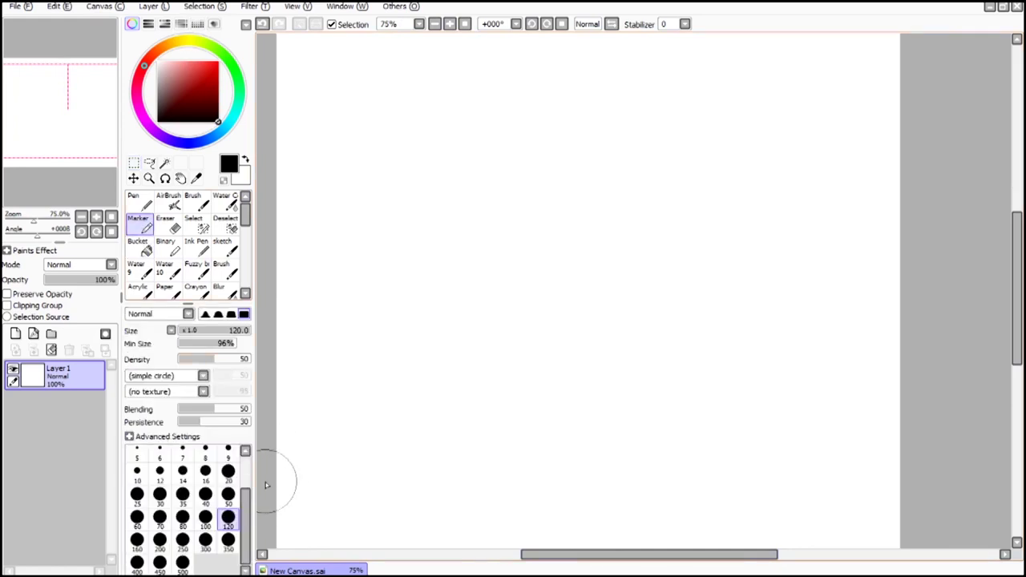
left_click(228, 454)
left_click(205, 454)
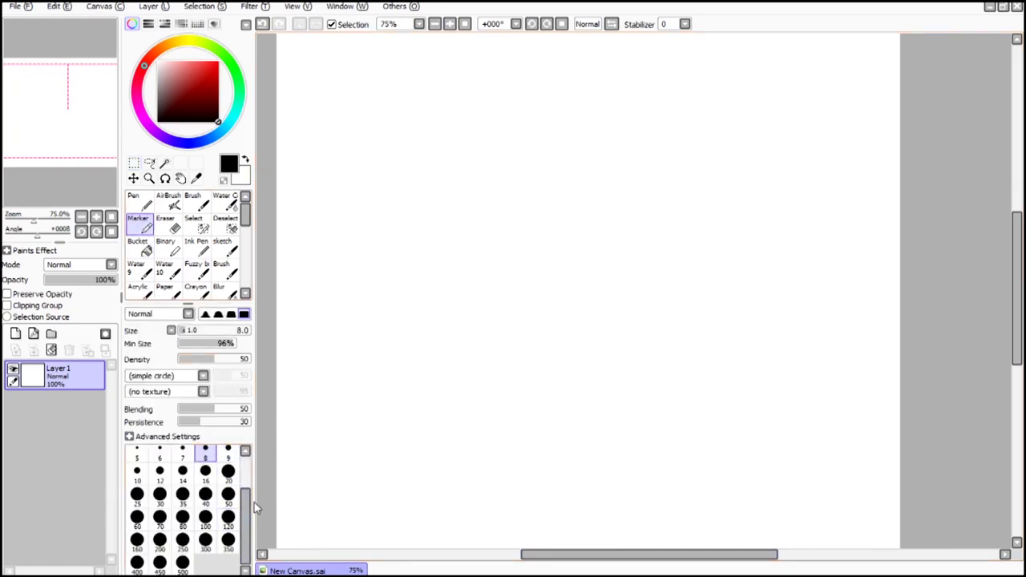
scroll(249, 506, "up", 2)
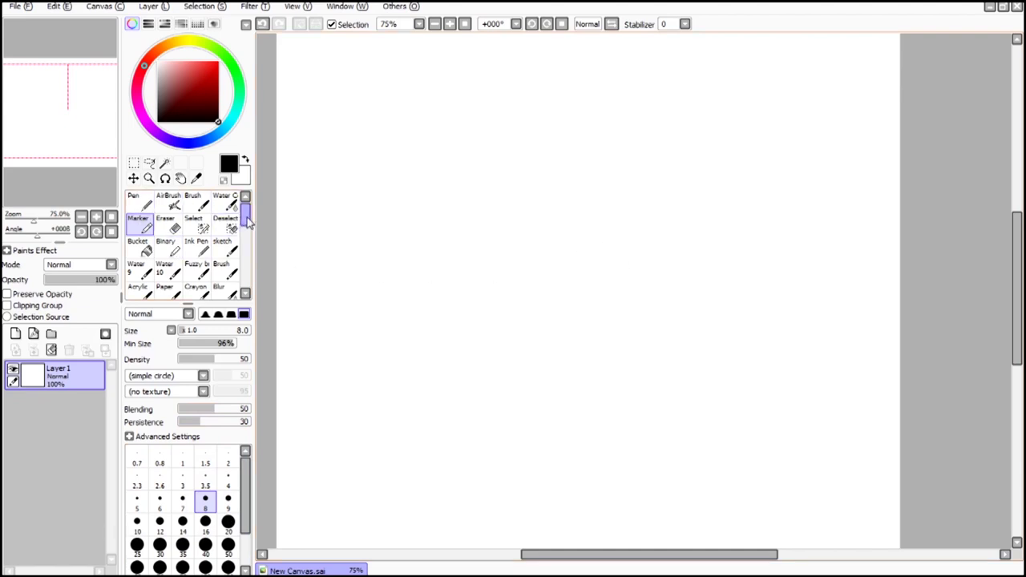
scroll(248, 229, "down", 1)
scroll(248, 229, "up", 1)
Step: Test the Marker at size 50 with overlapping zigzag and curved strokes, and clear the layer with the size back at 8
left_click(231, 548)
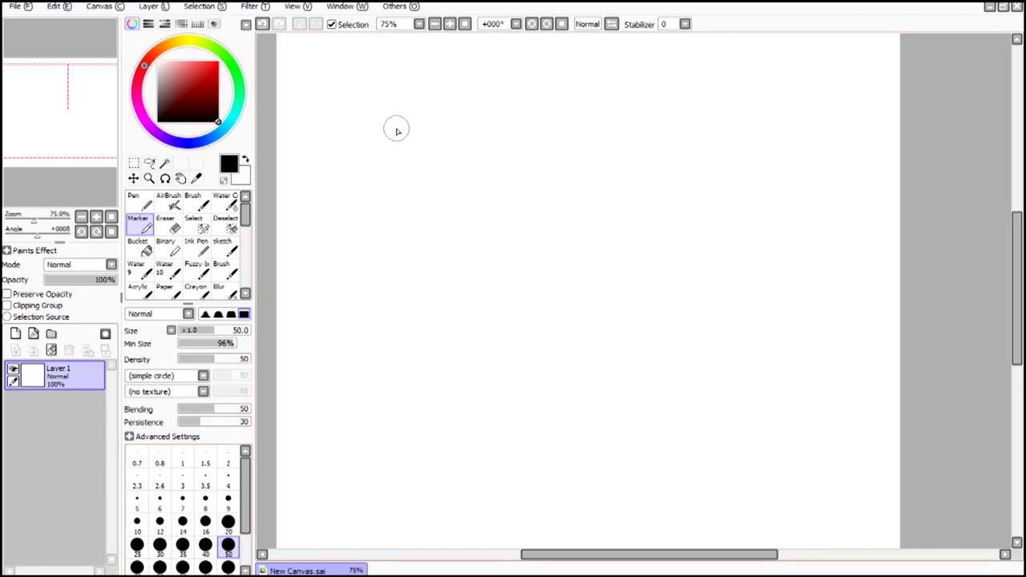
mouse_move(396, 128)
left_mouse_down()
mouse_move(431, 142)
mouse_move(465, 280)
mouse_move(529, 314)
mouse_move(728, 265)
mouse_move(718, 340)
left_mouse_up()
left_click_drag(566, 116, 571, 303)
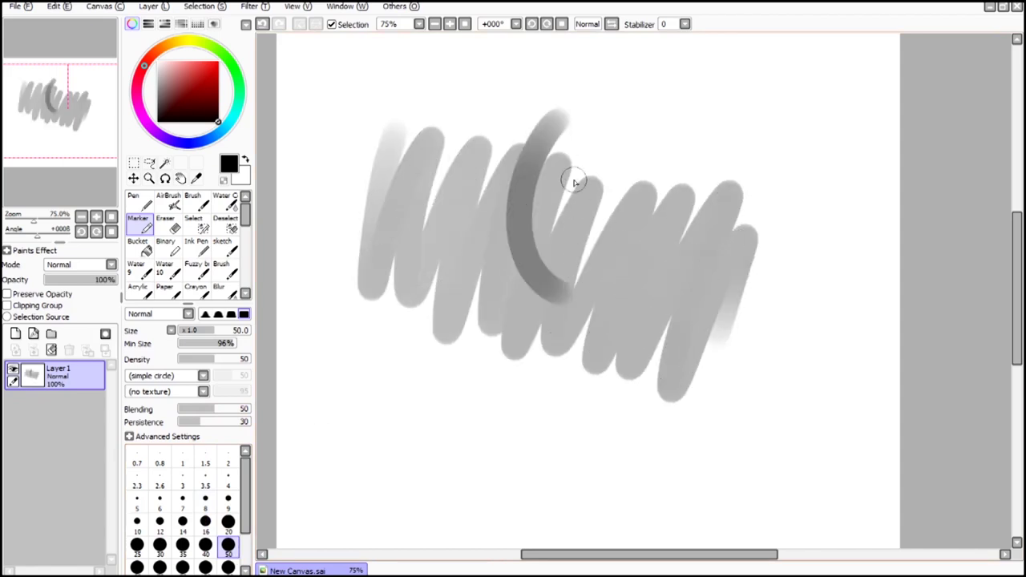
mouse_move(577, 177)
left_mouse_down()
mouse_move(598, 237)
mouse_move(608, 327)
left_mouse_up()
mouse_move(650, 167)
left_mouse_down()
mouse_move(612, 222)
mouse_move(597, 289)
mouse_move(615, 299)
mouse_move(664, 279)
left_mouse_up()
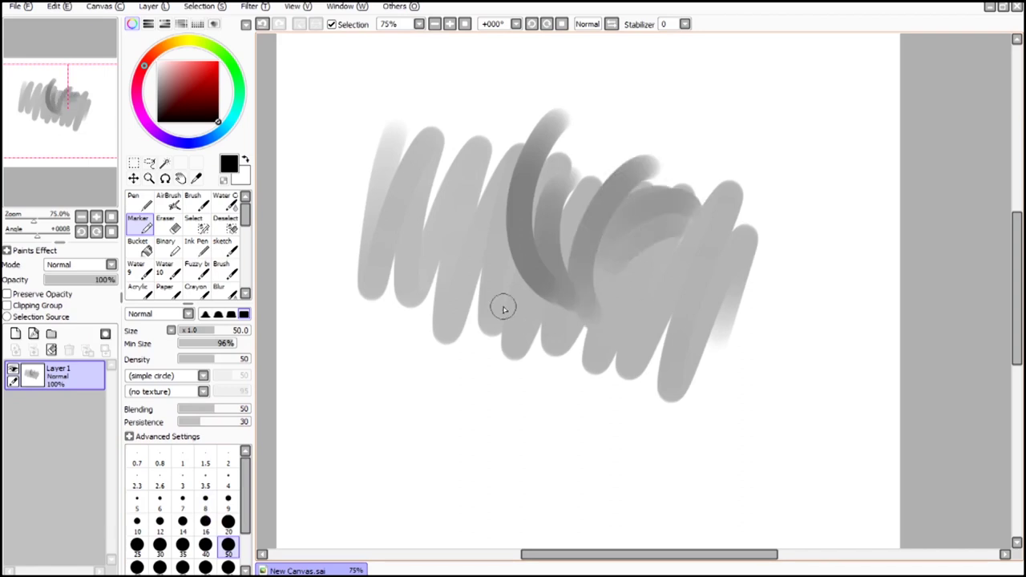
left_click(205, 500)
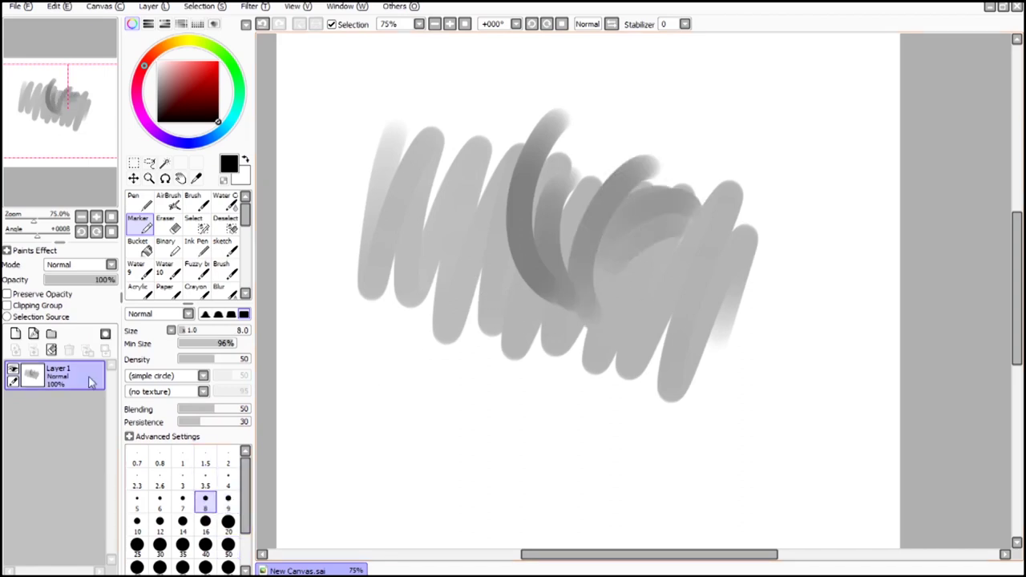
left_click(52, 350)
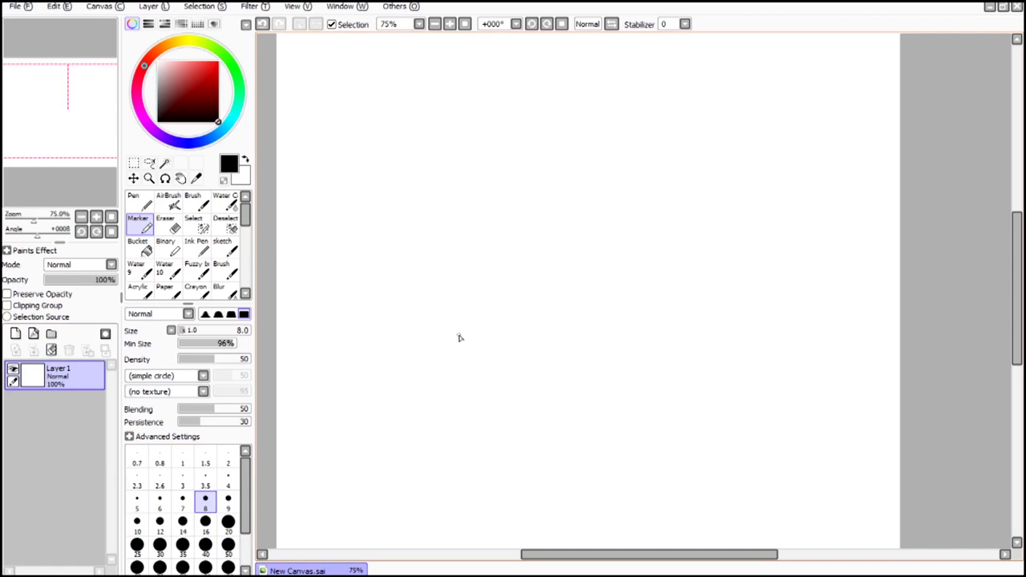
Step: Sketch the burger's domed top bun with a few seed marks in black Marker at size 9
key("bracketright")
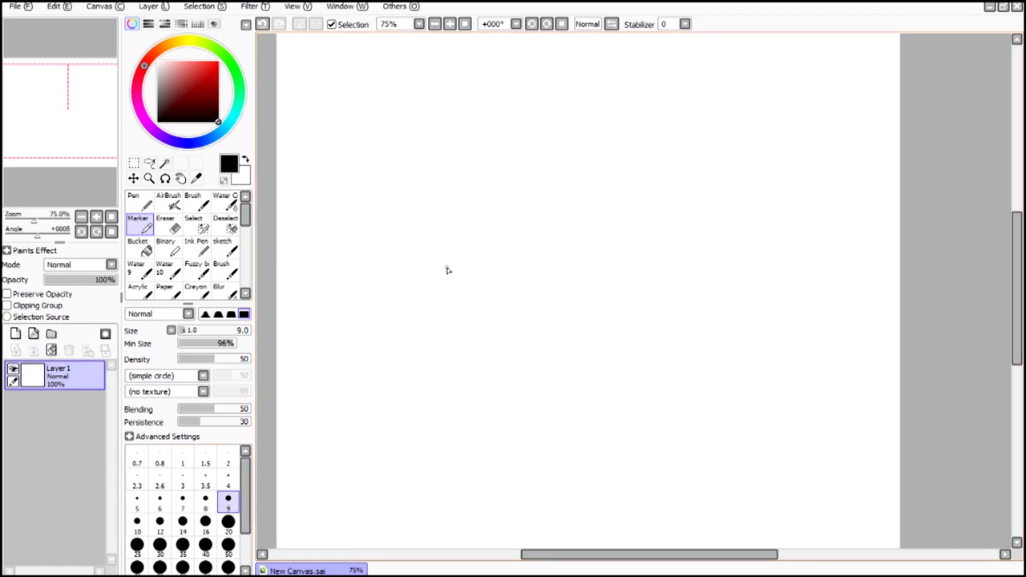
mouse_move(450, 258)
left_mouse_down()
mouse_move(683, 252)
mouse_move(495, 265)
left_mouse_up()
mouse_move(434, 245)
left_mouse_down()
mouse_move(465, 261)
mouse_move(633, 252)
left_mouse_up()
mouse_move(511, 271)
left_mouse_down()
mouse_move(683, 243)
mouse_move(641, 264)
left_mouse_up()
mouse_move(433, 237)
left_mouse_down()
mouse_move(439, 207)
mouse_move(513, 168)
mouse_move(566, 172)
mouse_move(543, 169)
mouse_move(643, 177)
mouse_move(675, 239)
mouse_move(445, 199)
left_mouse_up()
mouse_move(557, 171)
left_mouse_down()
mouse_move(588, 166)
mouse_move(672, 225)
left_mouse_up()
left_click_drag(651, 186, 668, 210)
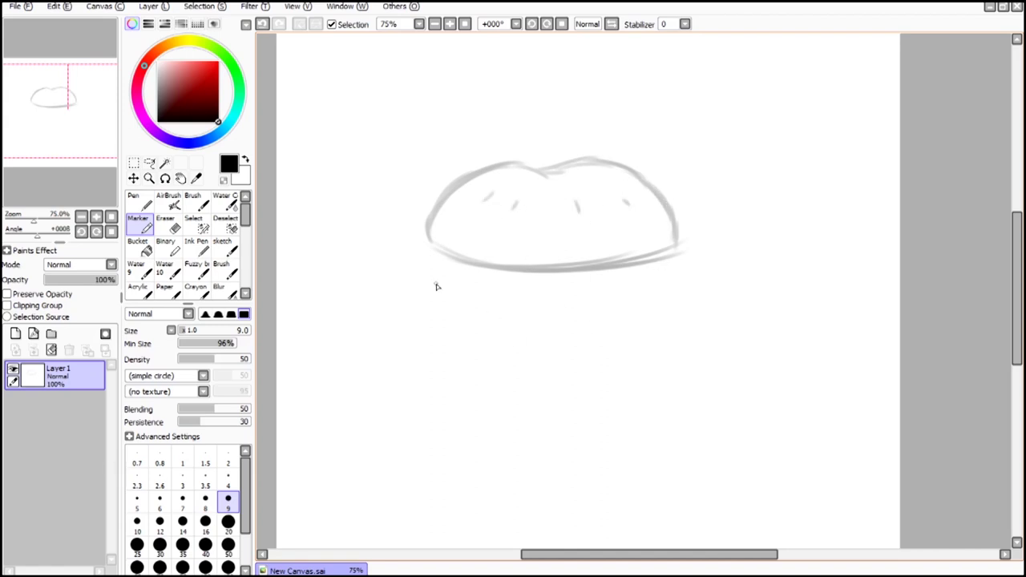
Step: Sketch the thin filling layer beneath the top bun and a wavy lettuce edge around it
mouse_move(449, 255)
left_mouse_down()
mouse_move(566, 272)
mouse_move(506, 289)
mouse_move(587, 273)
left_mouse_up()
left_click_drag(553, 289, 655, 278)
mouse_move(655, 277)
left_mouse_down()
mouse_move(548, 263)
mouse_move(644, 280)
left_mouse_up()
mouse_move(473, 285)
left_mouse_down()
mouse_move(581, 273)
mouse_move(463, 271)
mouse_move(451, 291)
mouse_move(492, 309)
mouse_move(592, 314)
mouse_move(656, 299)
mouse_move(672, 260)
left_mouse_up()
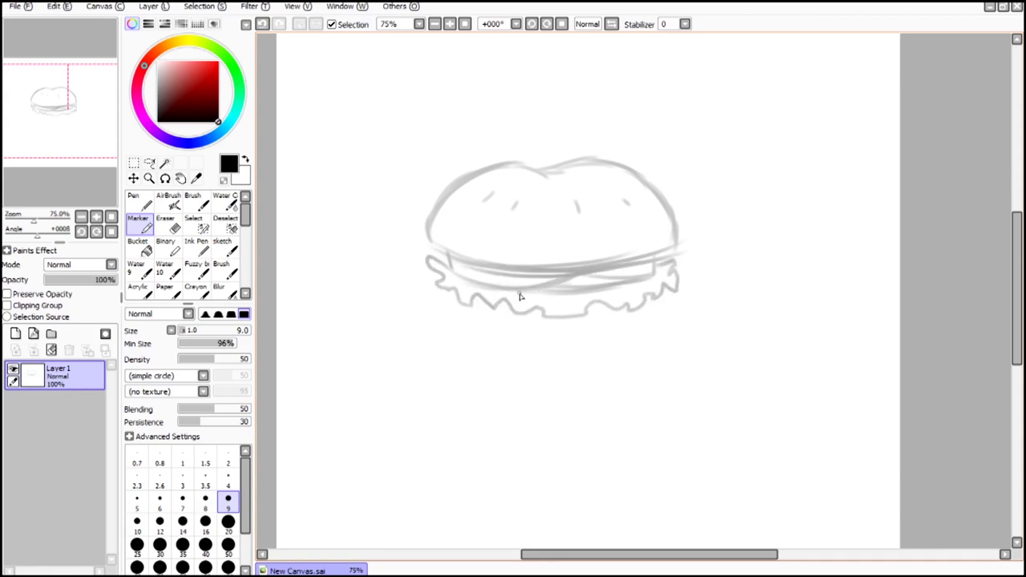
Step: Add inner detail lines to the lettuce and outline the thick patty beneath it
left_click_drag(555, 290, 532, 307)
left_click_drag(452, 287, 465, 283)
left_click_drag(629, 290, 651, 281)
mouse_move(439, 290)
left_mouse_down()
mouse_move(586, 362)
mouse_move(677, 295)
mouse_move(675, 344)
left_mouse_up()
left_click_drag(462, 313, 666, 311)
Step: Try to sketch diagonal cheese edges across the front of the patty, undoing the trial strokes
mouse_move(562, 326)
left_mouse_down()
mouse_move(482, 319)
mouse_move(532, 345)
mouse_move(569, 311)
left_mouse_up()
left_click_drag(593, 315, 651, 343)
left_click(262, 24)
left_click(262, 24)
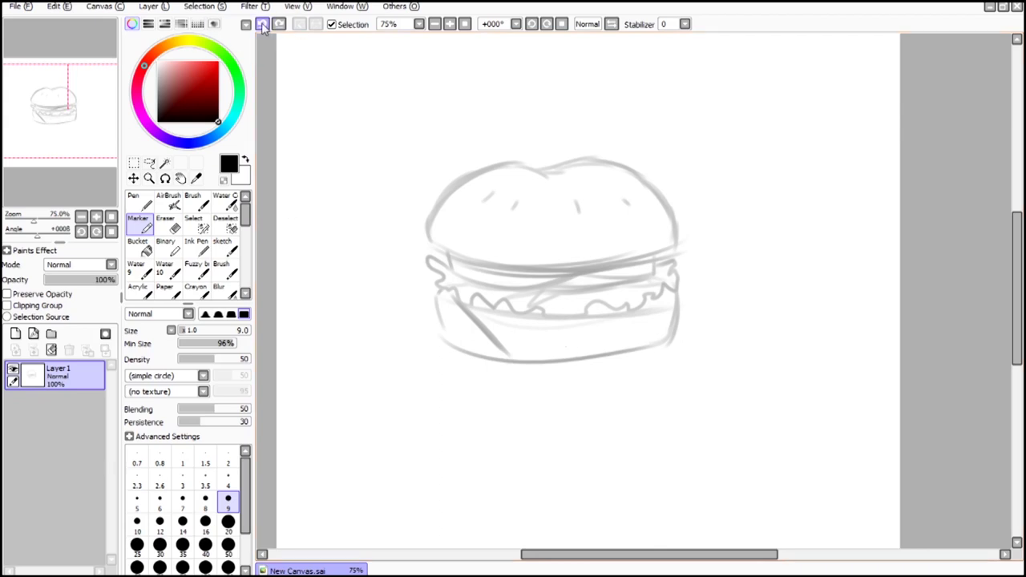
key("ctrl+z")
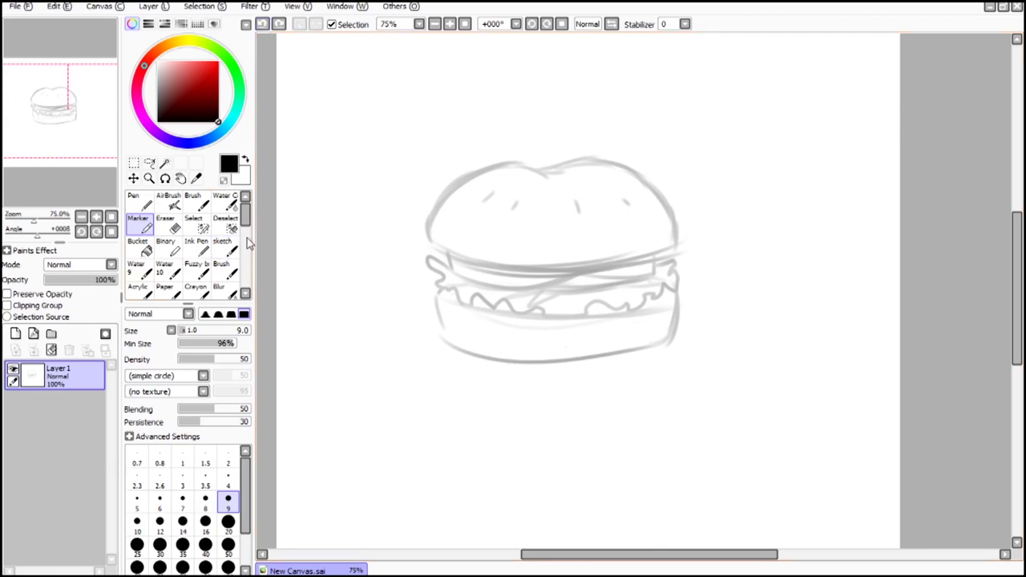
left_click_drag(443, 299, 526, 352)
left_click(262, 24)
left_click_drag(437, 307, 553, 311)
key("ctrl+z")
key("ctrl+z")
mouse_move(516, 434)
left_mouse_down()
mouse_move(500, 468)
mouse_move(553, 426)
left_mouse_up()
key("ctrl+z")
Step: Try a cheese slice with a triangular corner left of centre and a second fold at the patty's right end, and undo it
mouse_move(446, 295)
left_mouse_down()
mouse_move(498, 363)
mouse_move(583, 314)
mouse_move(660, 342)
left_mouse_up()
mouse_move(678, 312)
left_mouse_down()
mouse_move(669, 342)
mouse_move(678, 311)
left_mouse_up()
left_click_drag(627, 320, 655, 327)
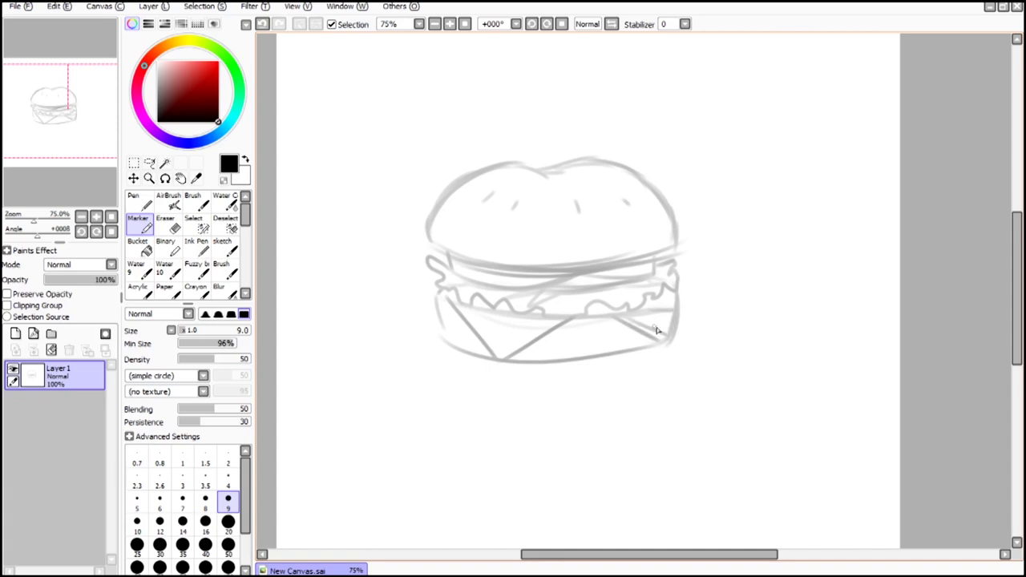
key("ctrl+z")
key("ctrl+z")
key("ctrl+z")
key("ctrl+z")
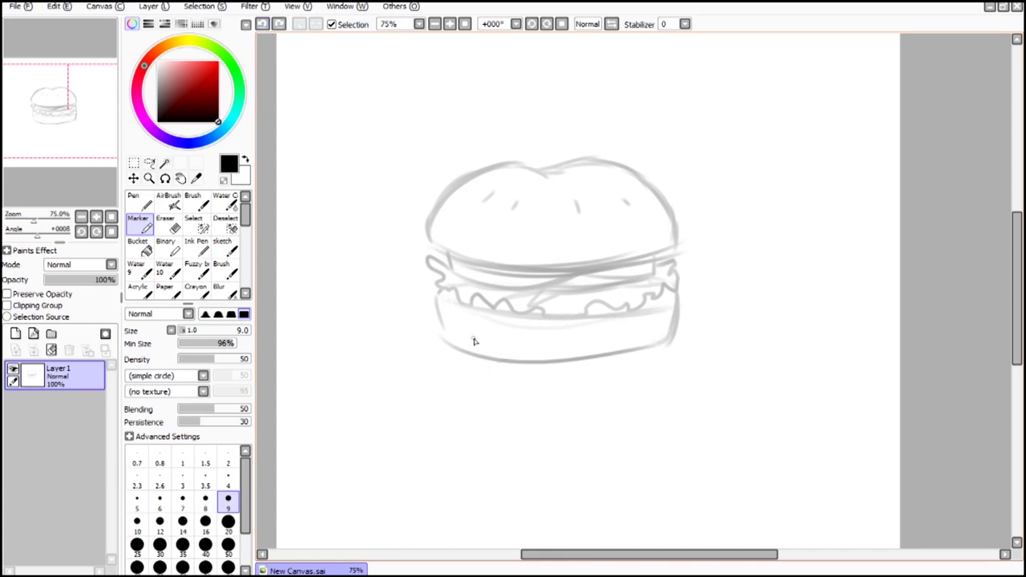
Step: Sketch a triangular cheese corner over the middle of the patty and outline the bottom bun beneath it
mouse_move(440, 326)
left_mouse_down()
mouse_move(552, 362)
mouse_move(543, 367)
mouse_move(604, 317)
left_mouse_up()
key("ctrl+z")
mouse_move(455, 369)
left_mouse_down()
mouse_move(562, 388)
mouse_move(650, 375)
left_mouse_up()
Step: Draw uneven contours on both sides of the patty and darken the left end of the bottom bun
left_click_drag(441, 303, 448, 353)
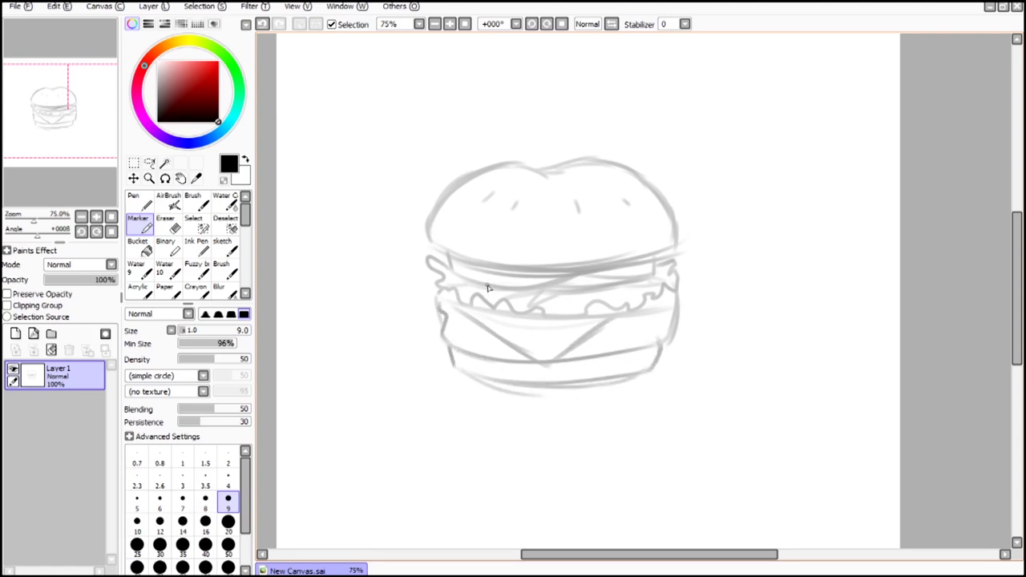
left_click_drag(680, 292, 674, 342)
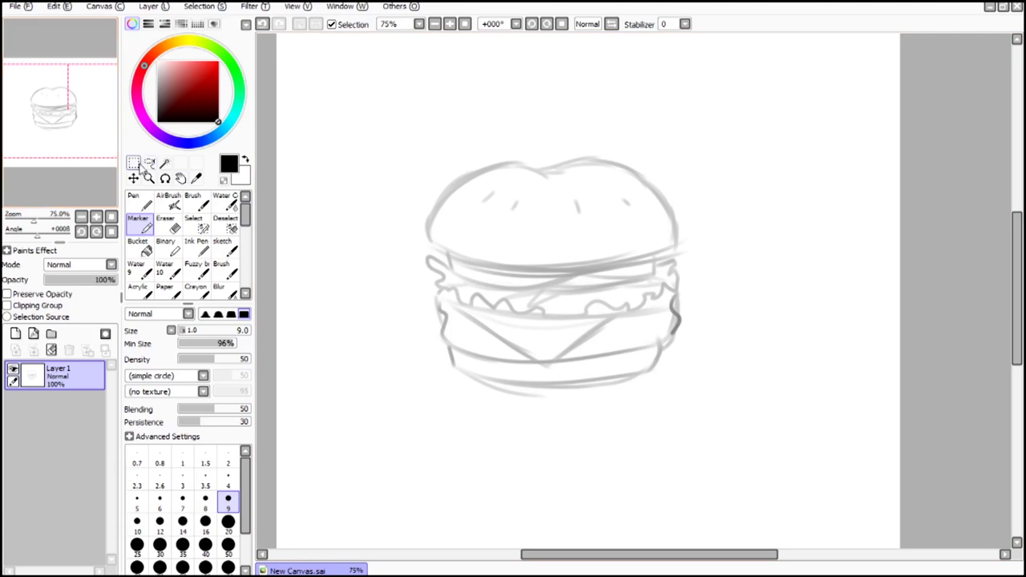
key("ctrl")
key("n")
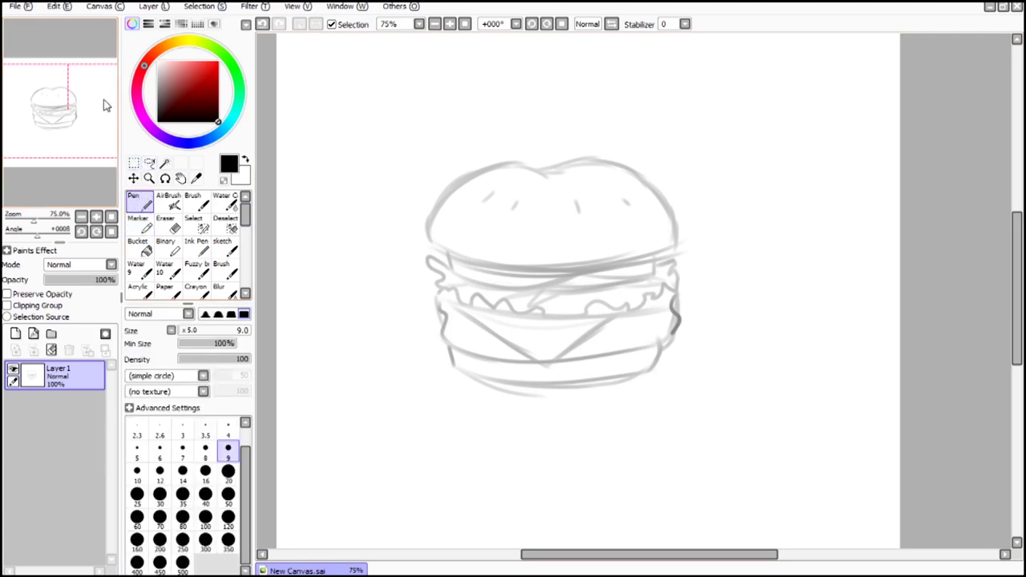
mouse_move(76, 108)
left_mouse_down()
mouse_move(64, 136)
mouse_move(78, 98)
mouse_move(82, 112)
left_mouse_up()
left_click(449, 24)
left_click(138, 223)
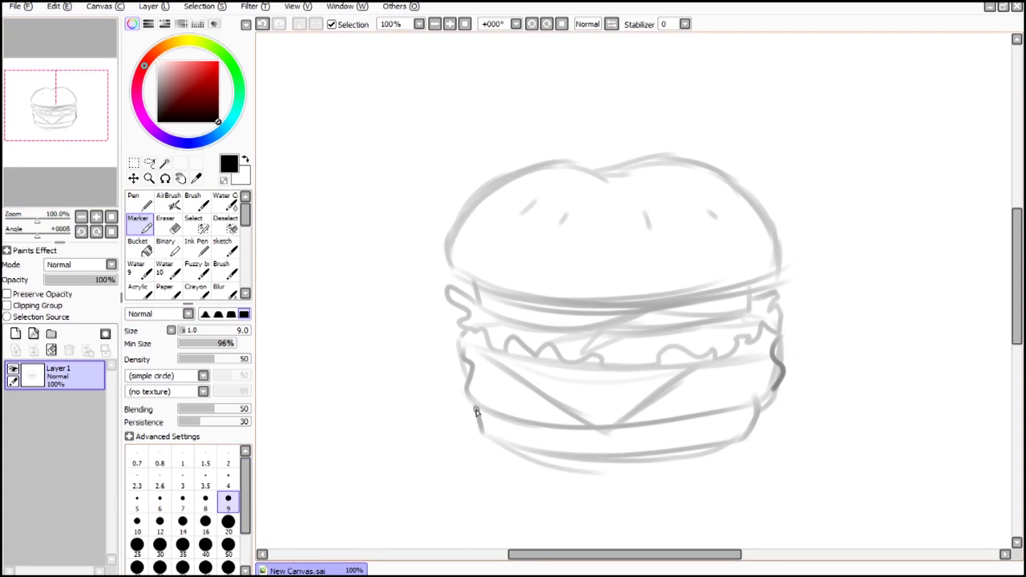
left_click_drag(477, 408, 485, 437)
mouse_move(466, 384)
left_mouse_down()
mouse_move(475, 403)
mouse_move(471, 346)
left_mouse_up()
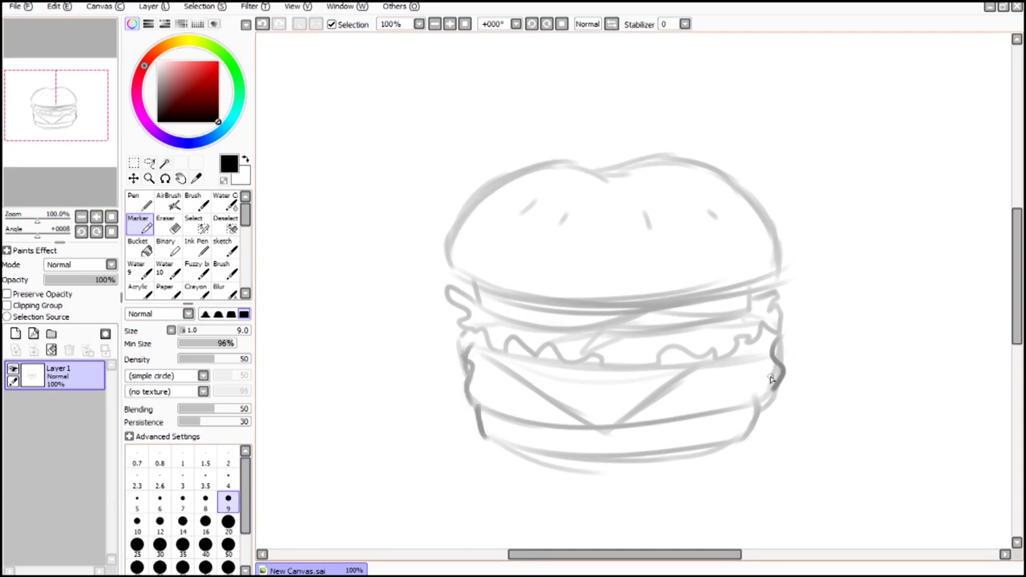
Step: Sketch an additional curved line just above the patty's lower edge, running from side to side
left_click_drag(466, 389, 560, 417)
left_click_drag(673, 423, 756, 403)
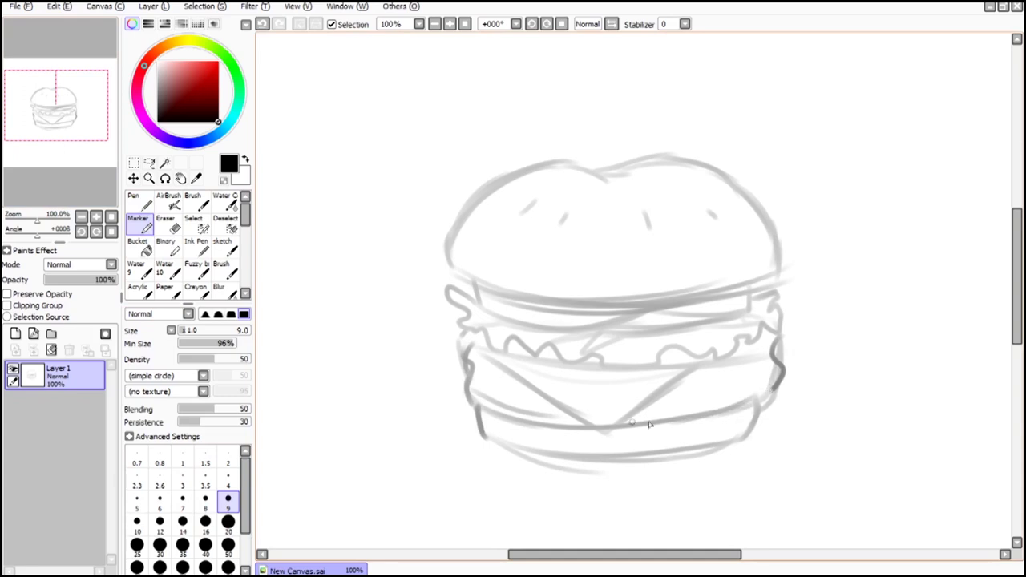
left_click_drag(498, 409, 728, 408)
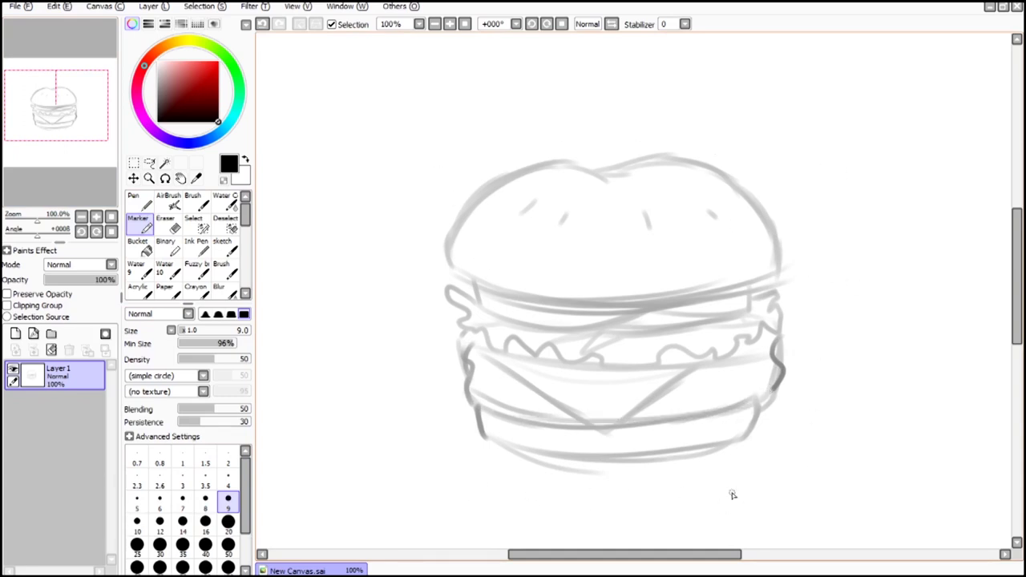
Step: Free-deform the whole burger sketch, pulling both lower corners outward and the upper-right corner slightly outward and down
left_click(135, 162)
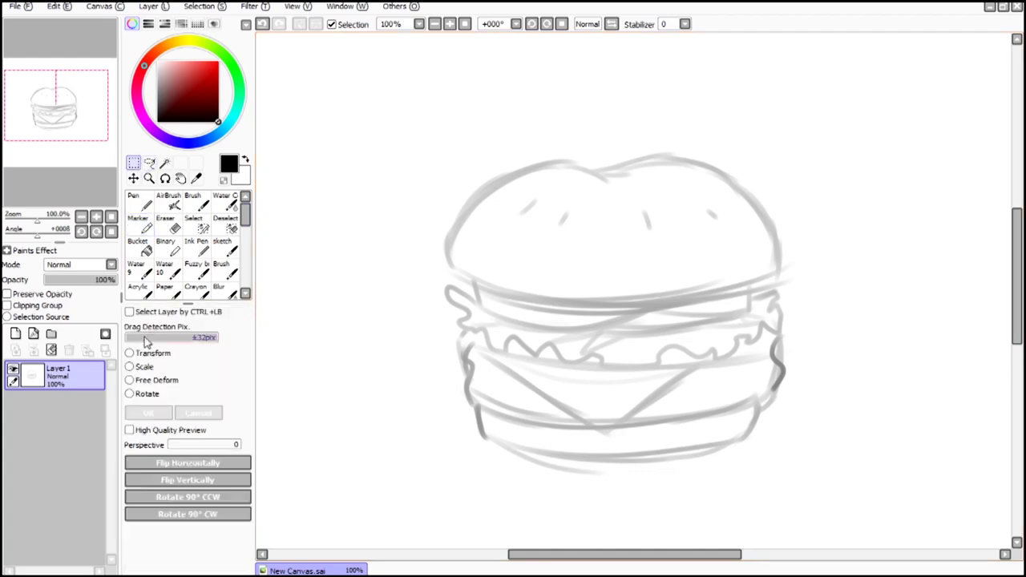
left_click(147, 381)
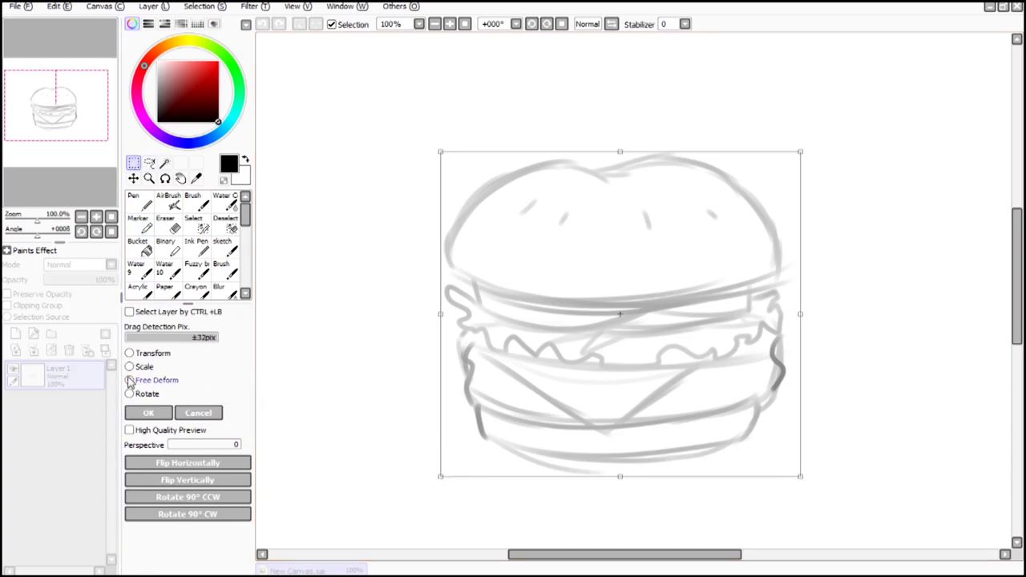
left_click_drag(434, 479, 425, 477)
left_click_drag(800, 478, 820, 477)
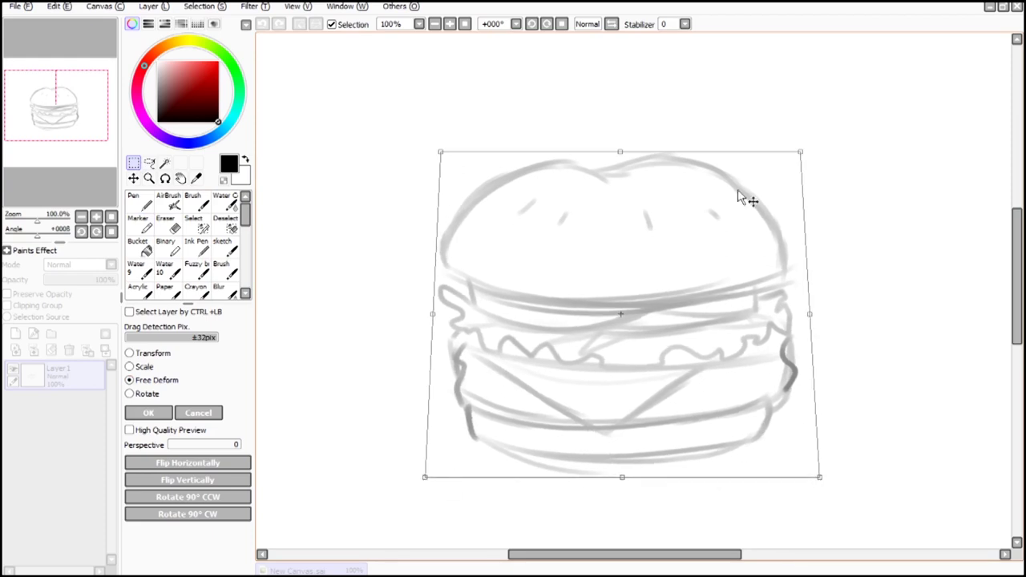
mouse_move(801, 152)
left_mouse_down()
mouse_move(758, 195)
mouse_move(954, 60)
mouse_move(762, 417)
mouse_move(938, 120)
mouse_move(780, 180)
mouse_move(797, 157)
mouse_move(812, 162)
left_mouse_up()
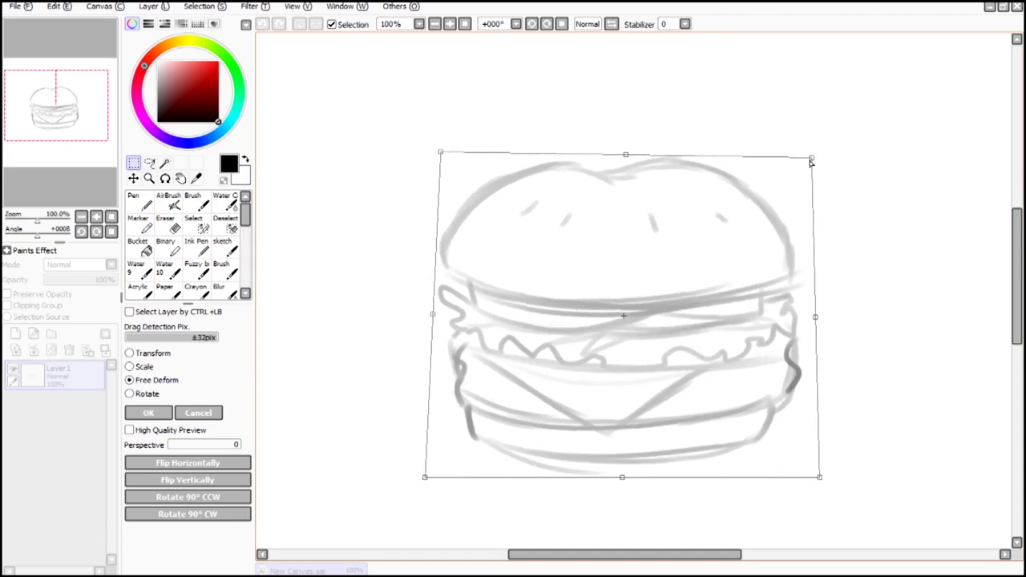
left_click(148, 412)
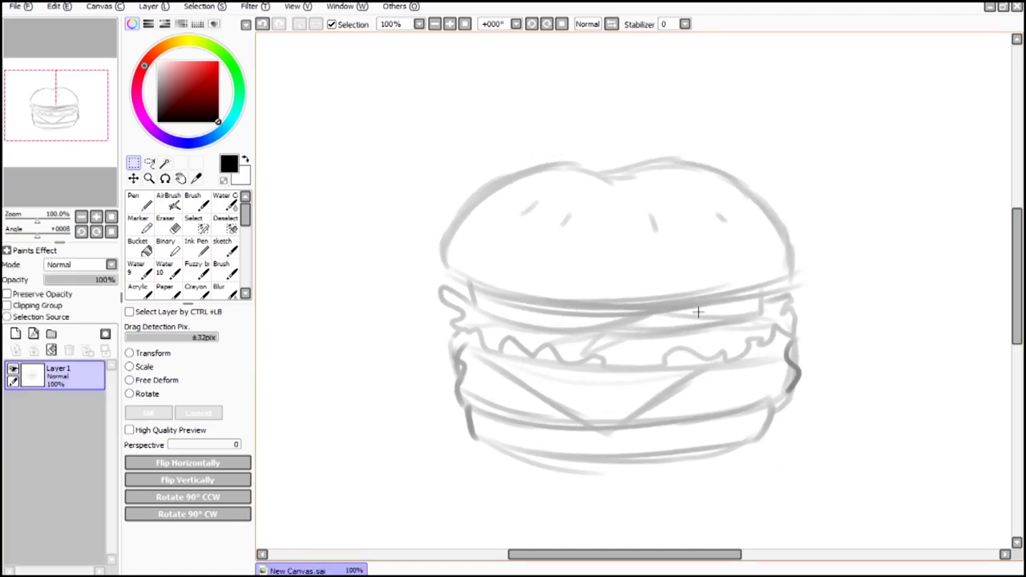
Step: Flip the burger sketch horizontally several times to check its balance, ending in its original orientation
left_click_drag(420, 127, 825, 473)
left_click(513, 81)
left_click(198, 469)
left_click(198, 468)
left_click(198, 468)
left_click(199, 469)
Step: Select the left ends of the lettuce and patty and stretch them slightly outward with Free Deform
left_click_drag(548, 555, 561, 567)
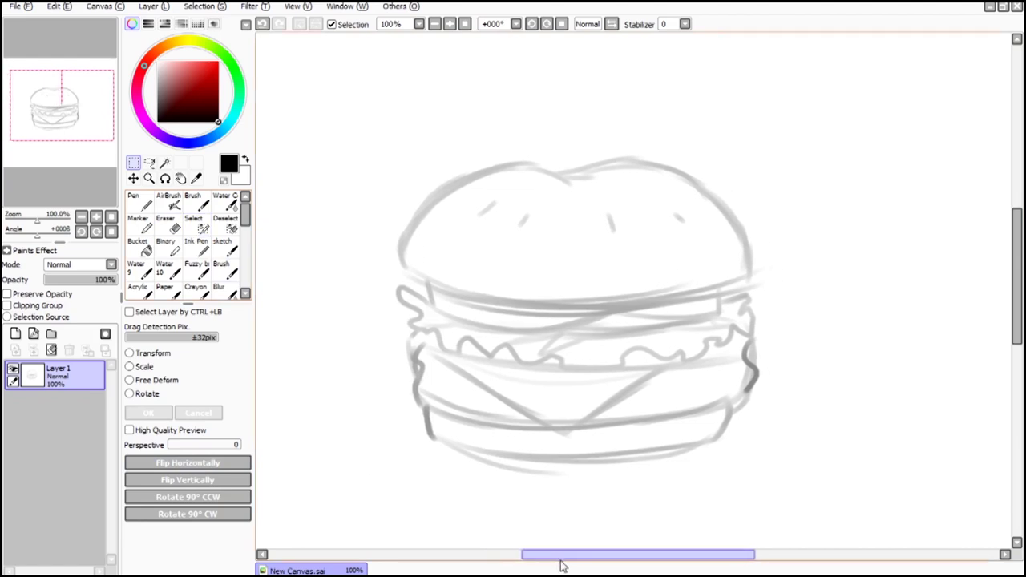
left_click_drag(391, 282, 432, 410)
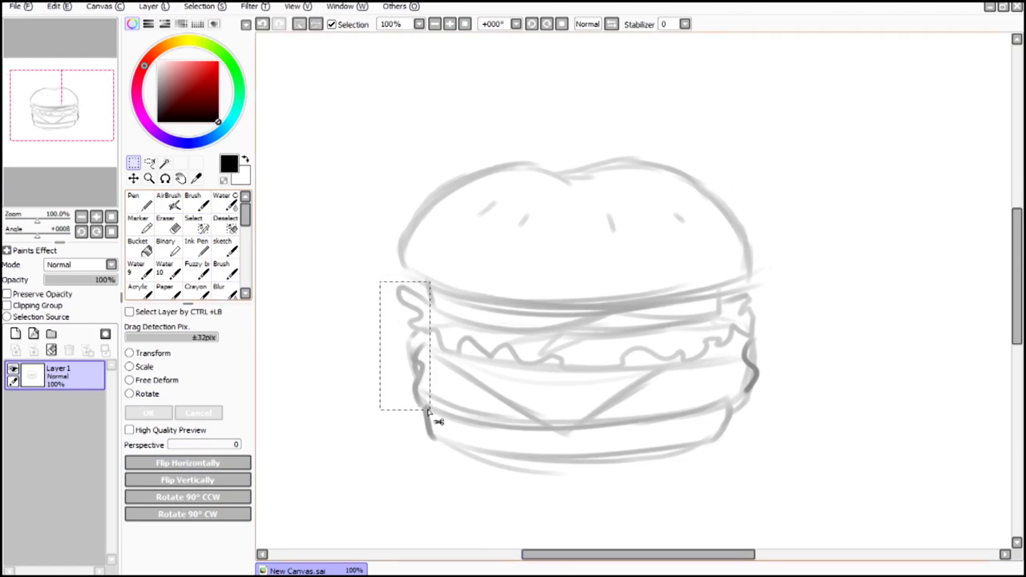
left_click(156, 380)
left_click_drag(391, 346, 379, 345)
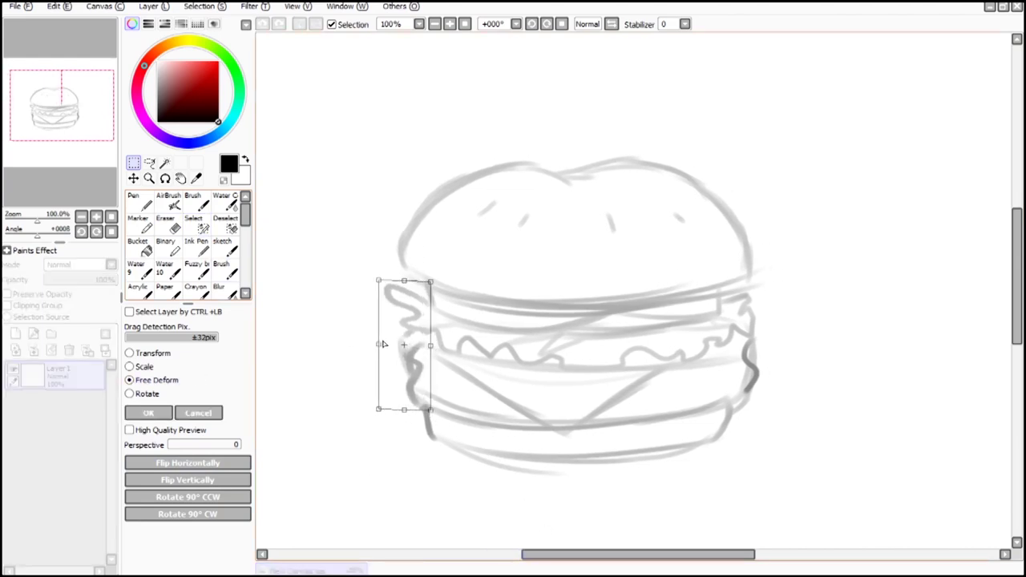
left_click(152, 412)
Step: Make a rectangular selection around the whole burger with the full canvas in view
left_click_drag(88, 118, 90, 121)
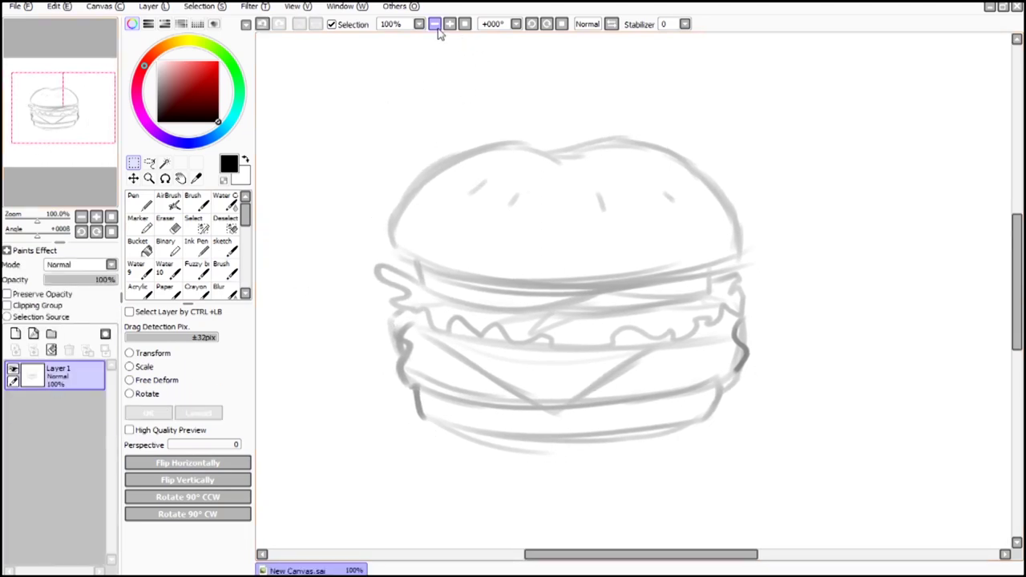
left_click(438, 30)
left_click_drag(444, 117, 782, 474)
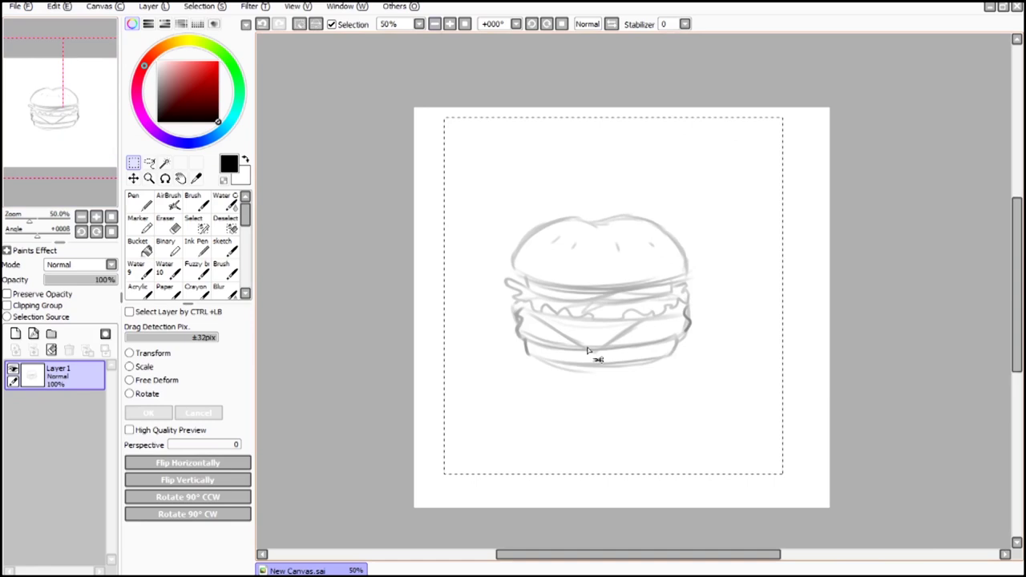
left_click(130, 367)
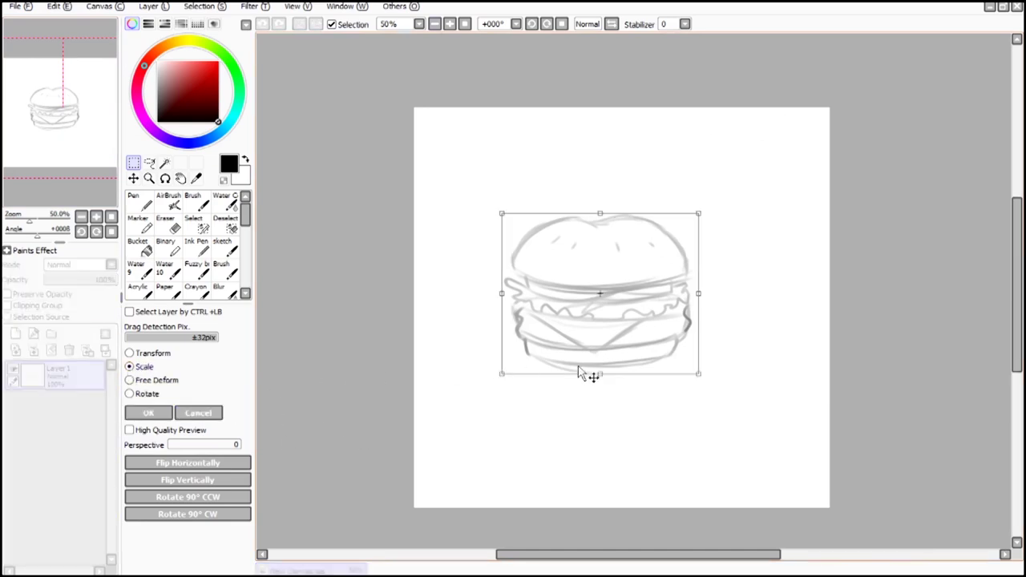
left_click_drag(699, 376, 703, 422)
left_click(199, 413)
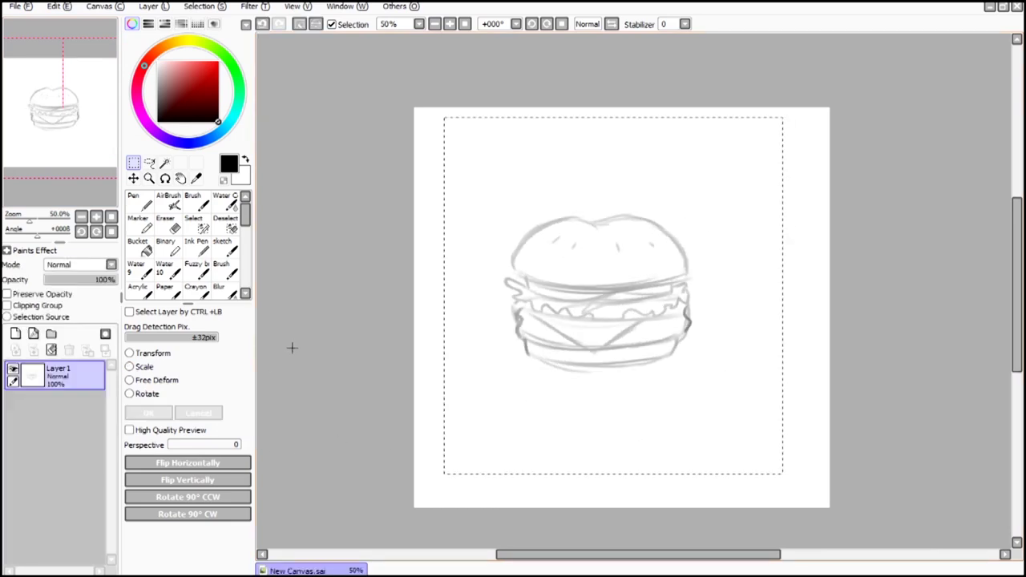
Step: Scale the selected burger up to about three quarters of the canvas width and centre it on the canvas
left_click(145, 368)
left_click_drag(613, 320, 564, 284)
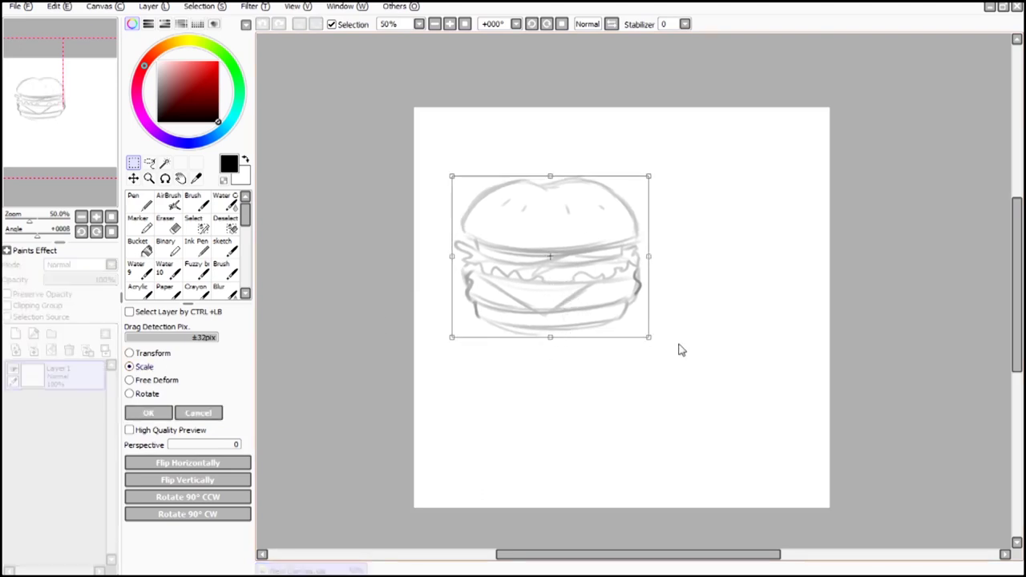
left_click_drag(649, 338, 760, 455)
left_click_drag(707, 373, 710, 374)
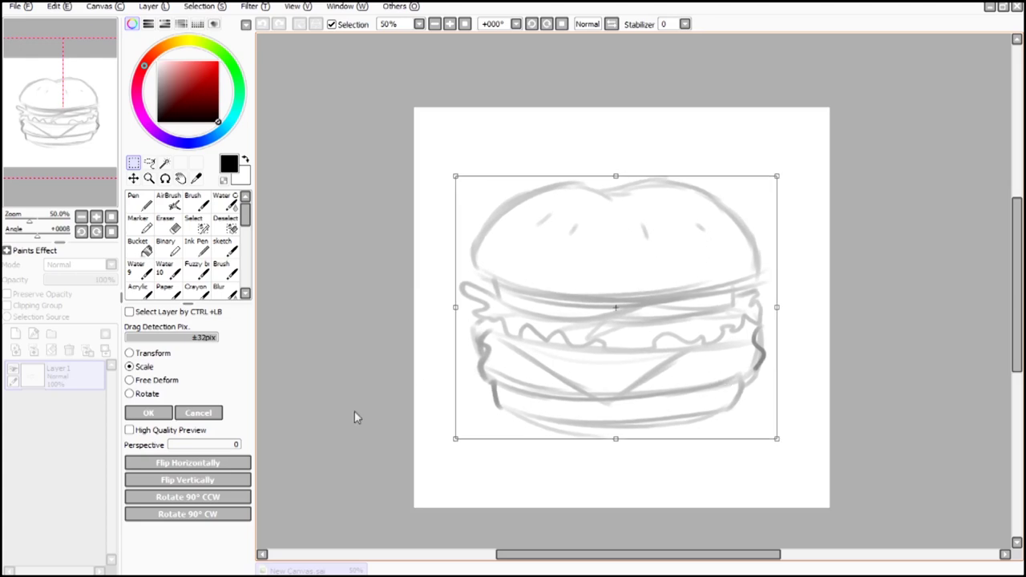
left_click(149, 413)
Step: Recolour the sketch lines red with the Pen at size 500 under Preserve Opacity, and turn Preserve Opacity off again
left_click(451, 25)
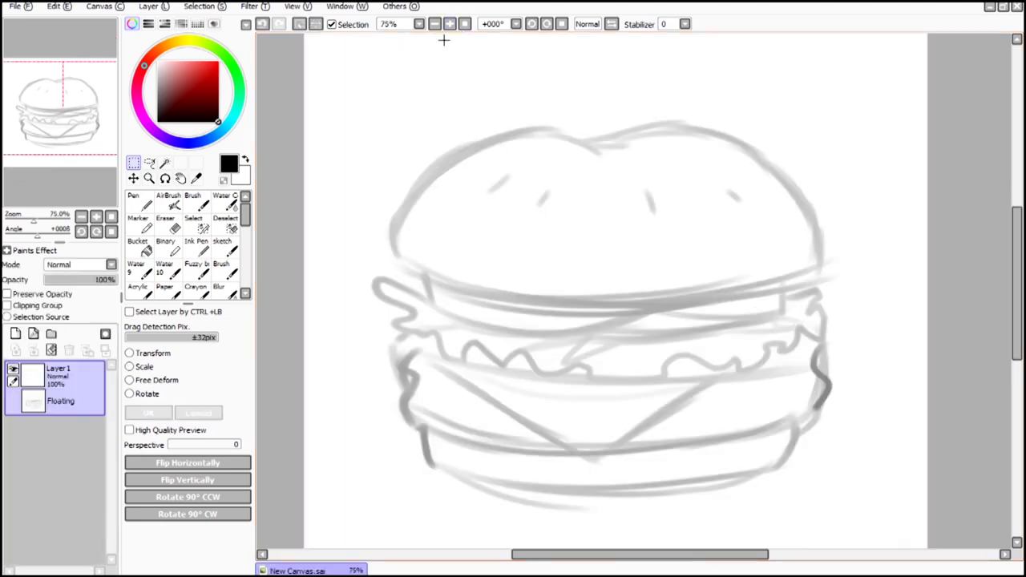
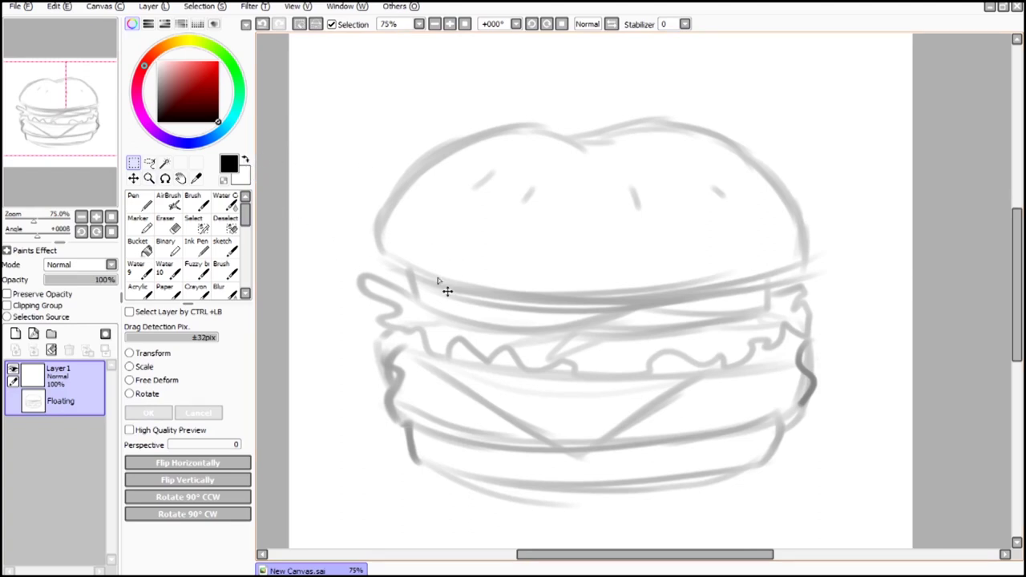
left_click(245, 162)
left_click(139, 202)
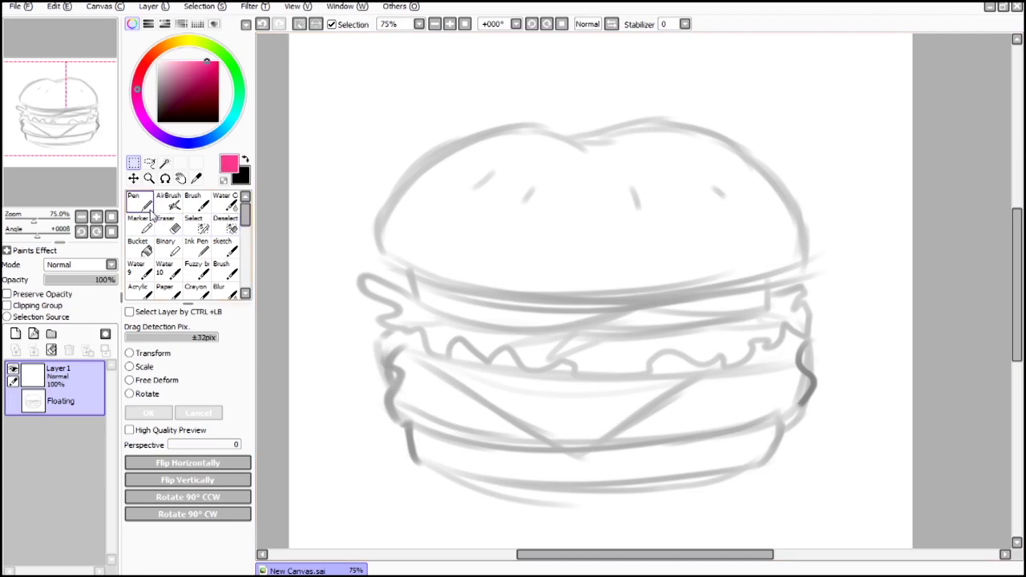
left_click_drag(137, 88, 147, 63)
left_click(139, 200)
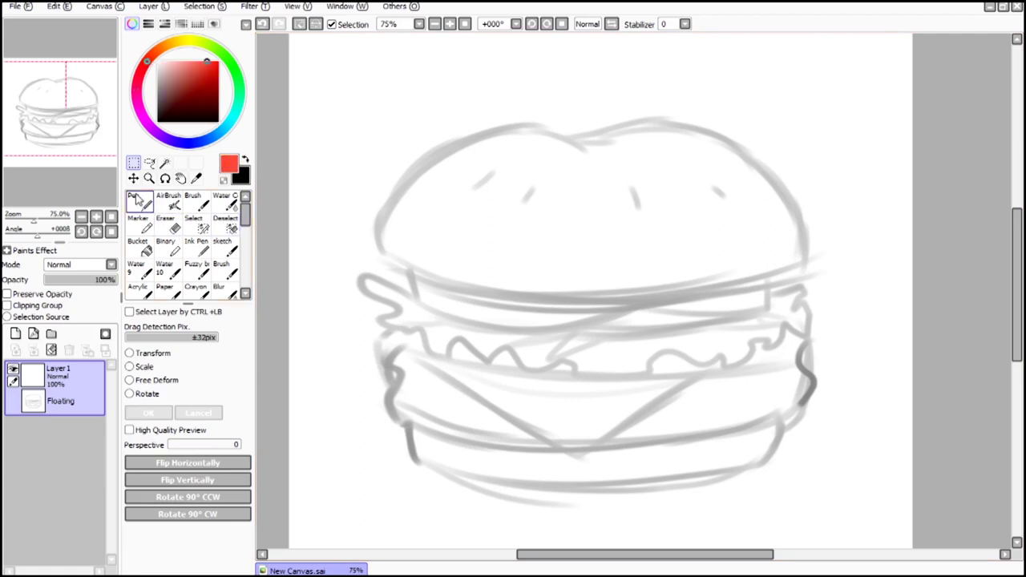
left_click(182, 564)
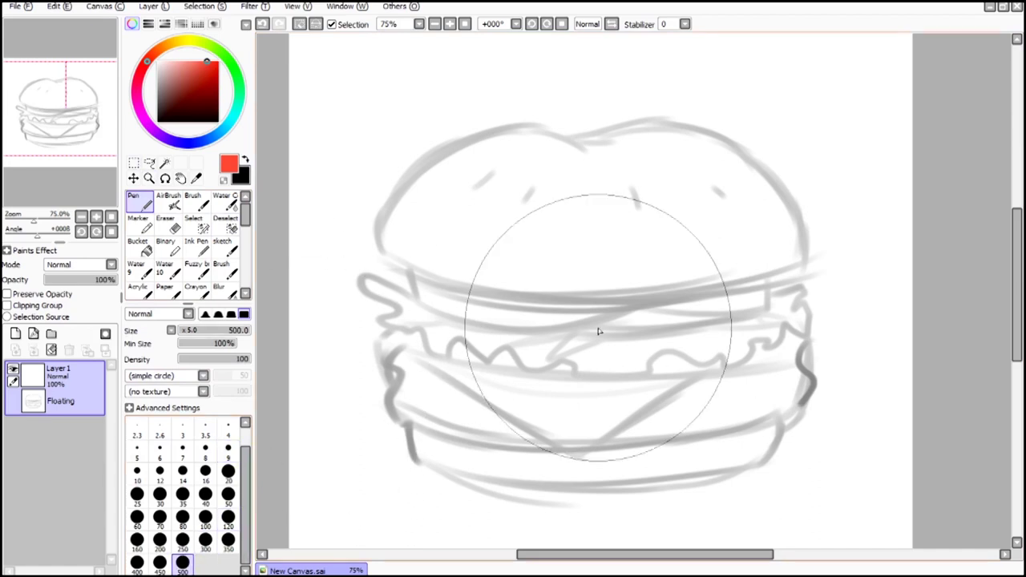
left_click(8, 294)
mouse_move(497, 179)
left_mouse_down()
mouse_move(720, 449)
mouse_move(415, 280)
mouse_move(481, 378)
mouse_move(705, 428)
mouse_move(701, 451)
mouse_move(603, 271)
left_mouse_up()
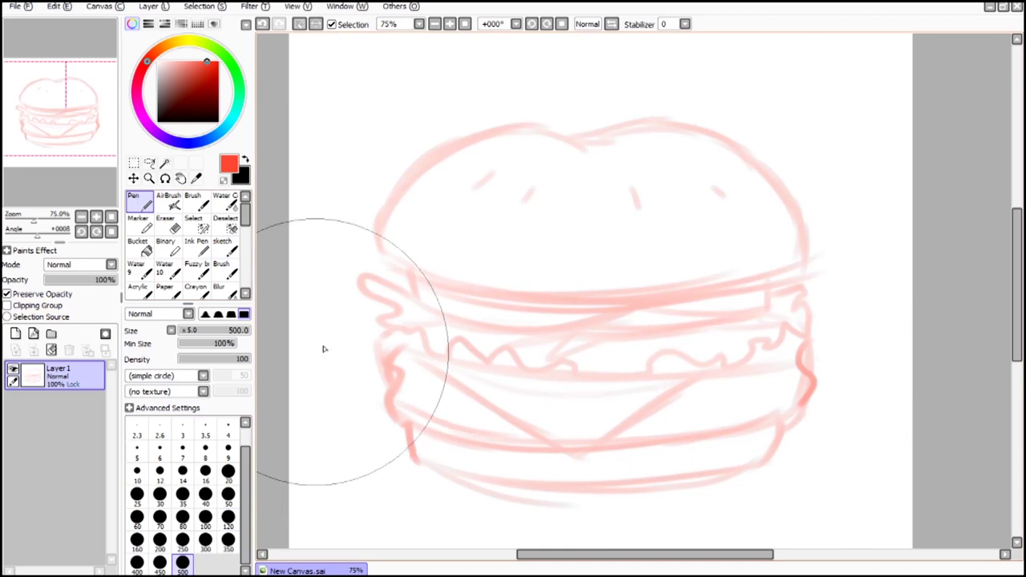
left_click(8, 294)
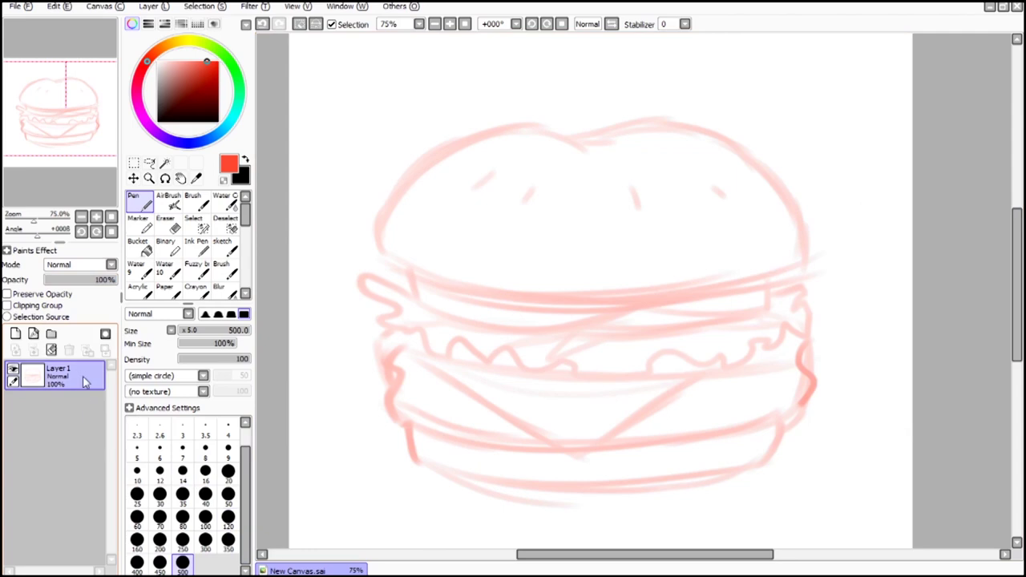
Step: Switch the drawing colour back to black and choose the Ink Pen brush
left_click(245, 160)
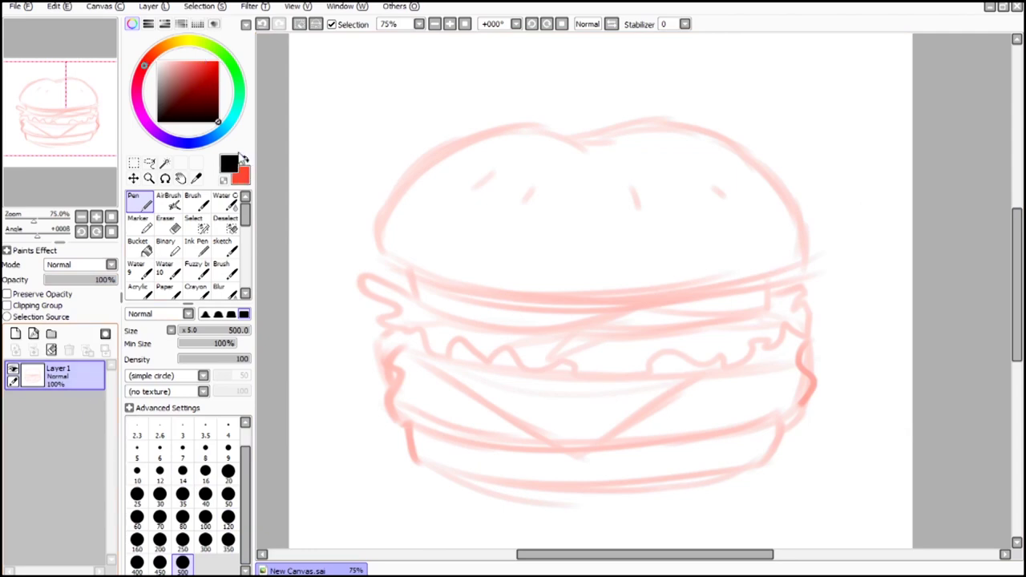
left_click_drag(246, 220, 246, 238)
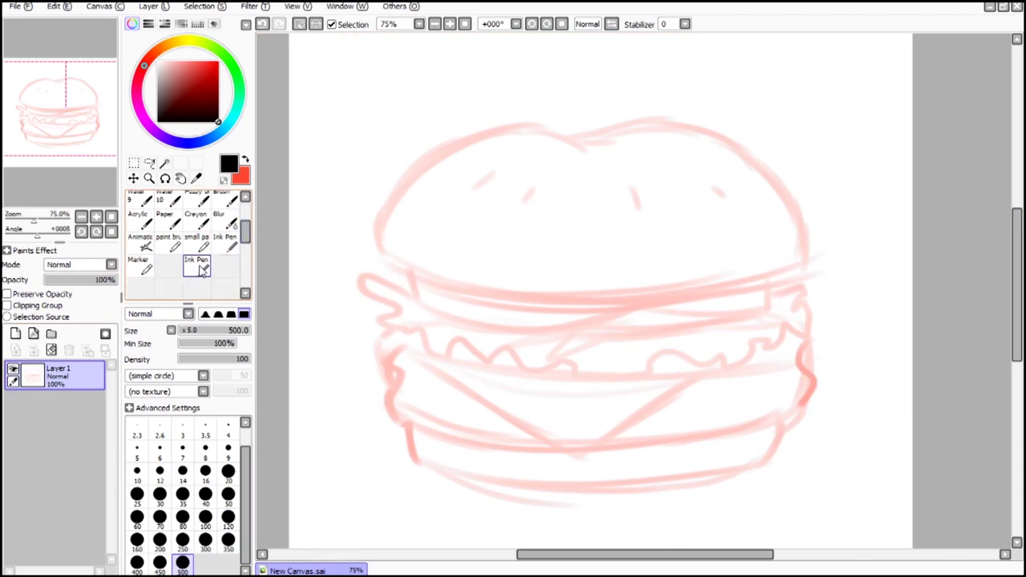
left_click(200, 269)
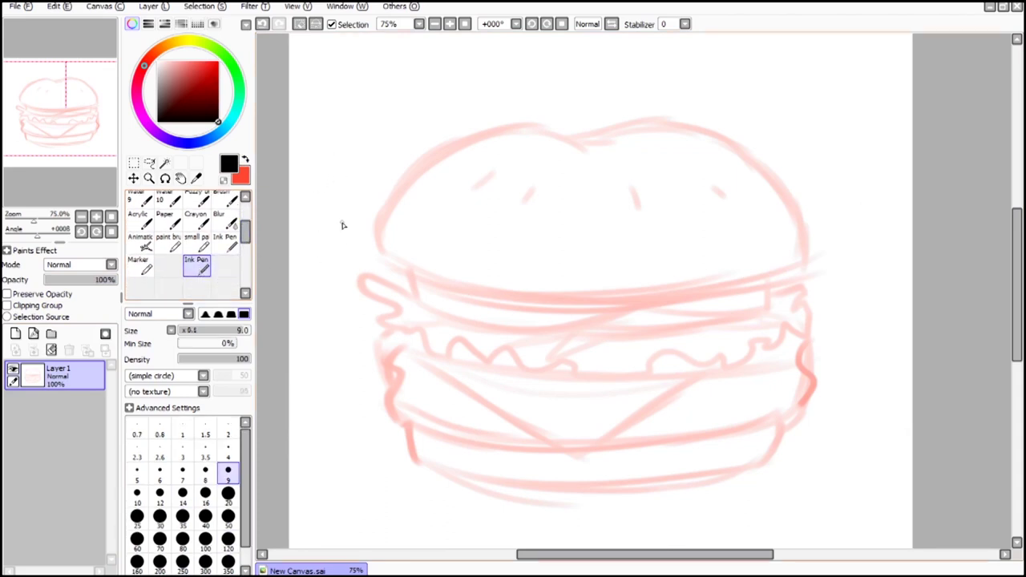
Step: Clear the selection, try the Ink Pen at size 20 with a zigzag beside the top bun, and undo the stroke
left_click(228, 493)
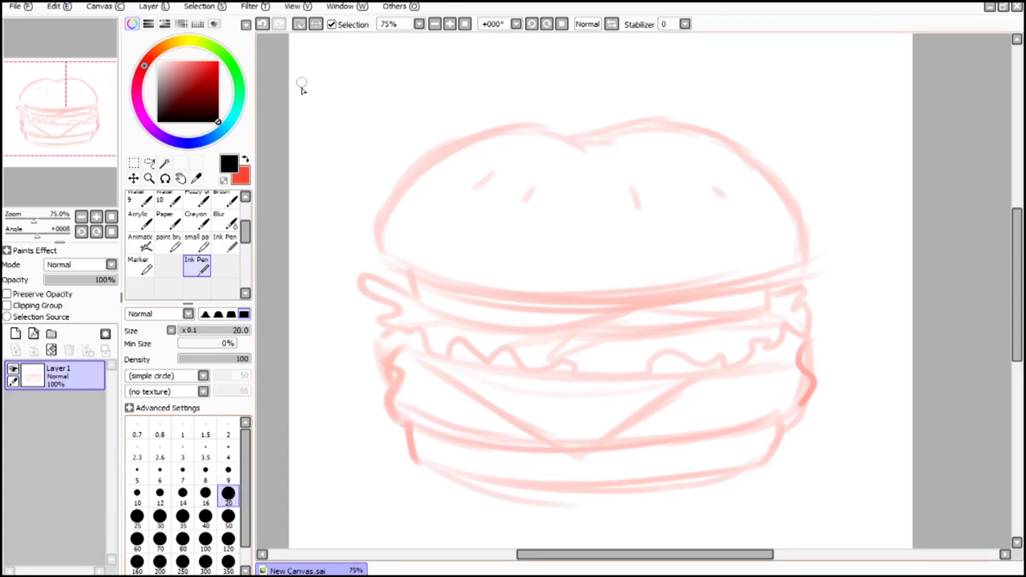
left_click(300, 25)
mouse_move(320, 268)
left_mouse_down()
mouse_move(331, 145)
mouse_move(358, 191)
mouse_move(441, 116)
left_mouse_up()
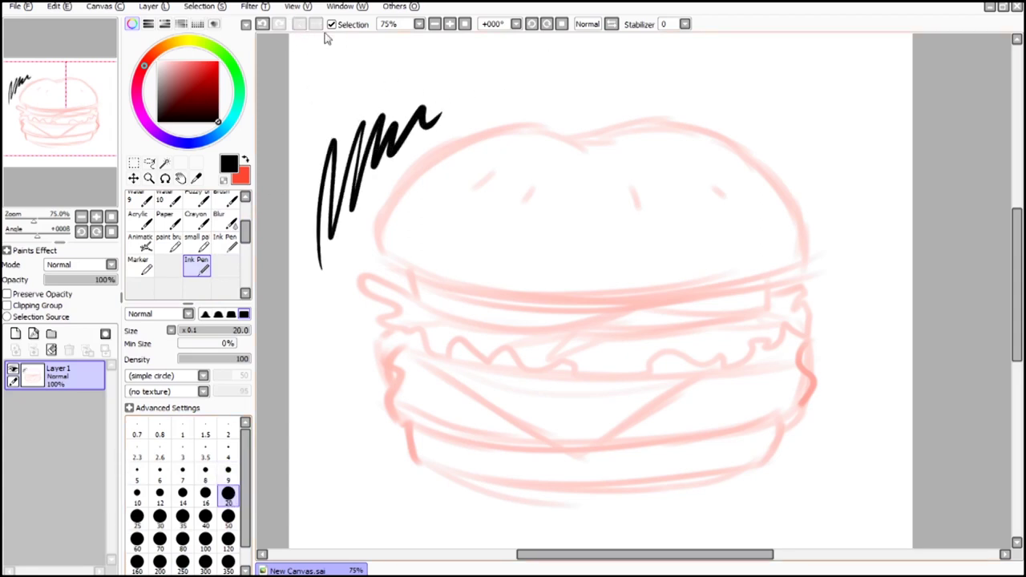
left_click(262, 24)
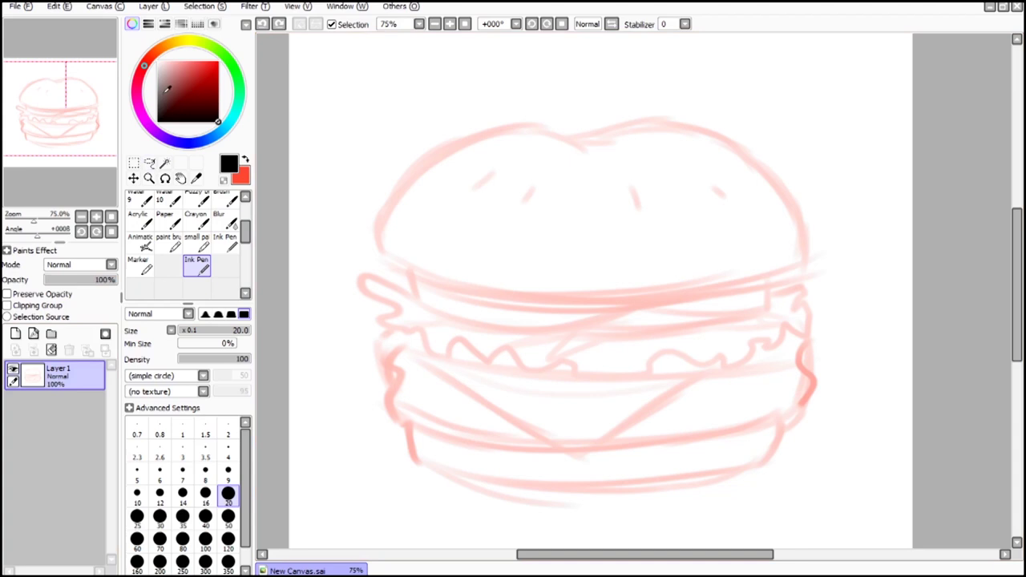
Step: Try a test stroke on a new layer, shift it with the Move tool, and delete that layer
left_click(159, 8)
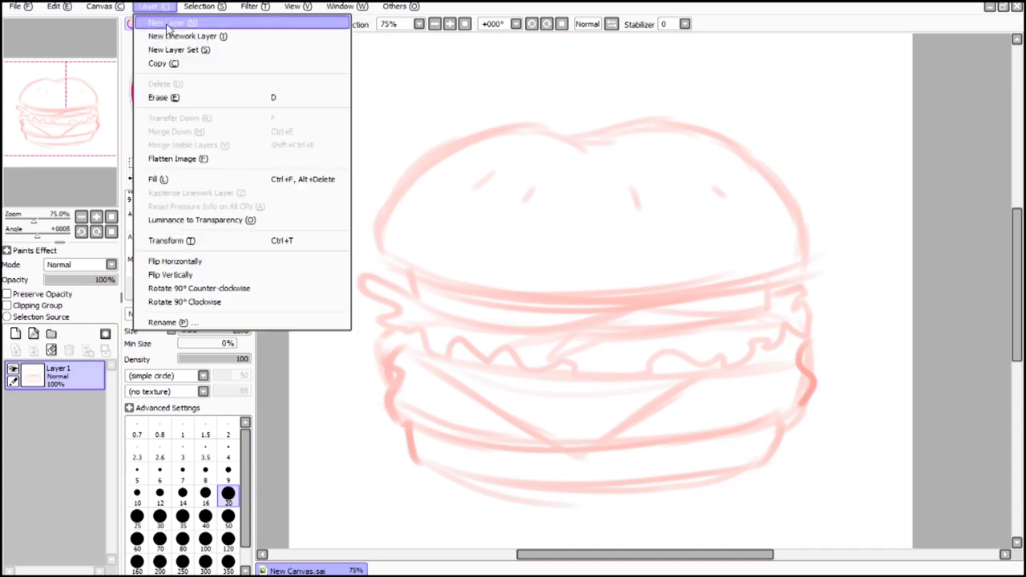
left_click(172, 20)
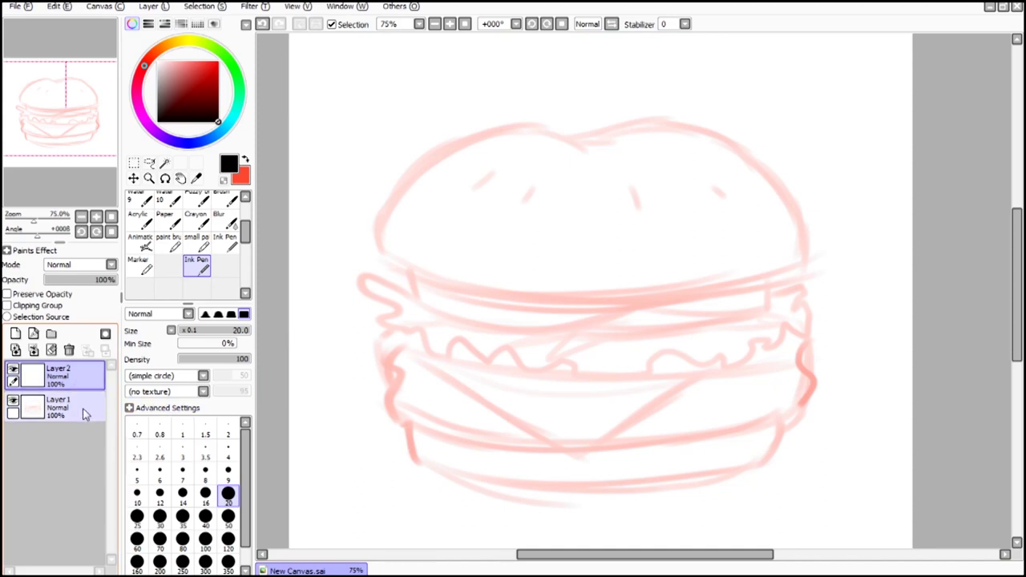
mouse_move(409, 95)
left_mouse_down()
mouse_move(570, 113)
mouse_move(628, 228)
mouse_move(757, 192)
left_mouse_up()
left_click(137, 178)
mouse_move(516, 206)
left_mouse_down()
mouse_move(556, 156)
mouse_move(554, 264)
mouse_move(534, 239)
left_mouse_up()
left_click(70, 351)
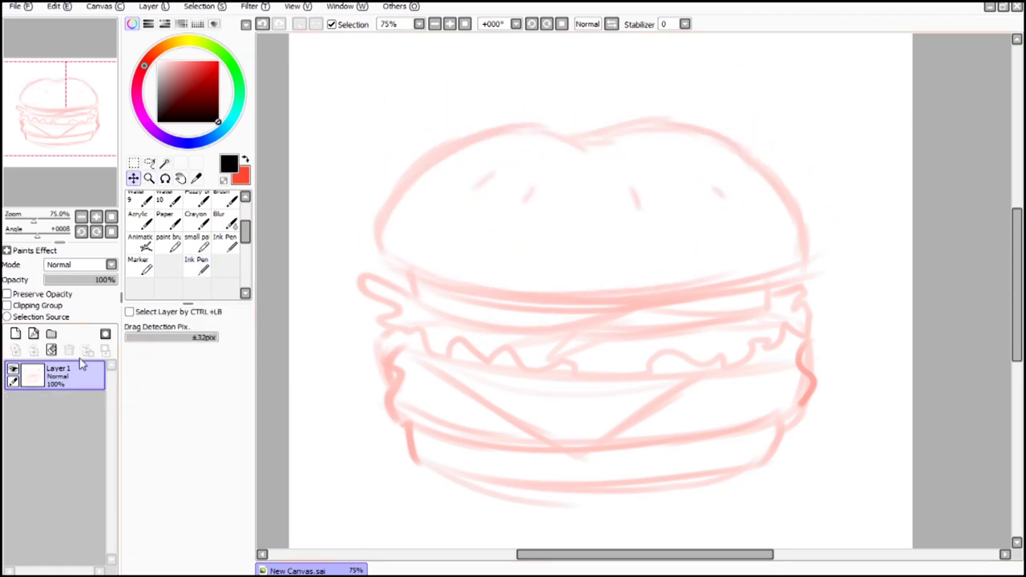
left_click(157, 7)
left_click(164, 7)
left_click(262, 24)
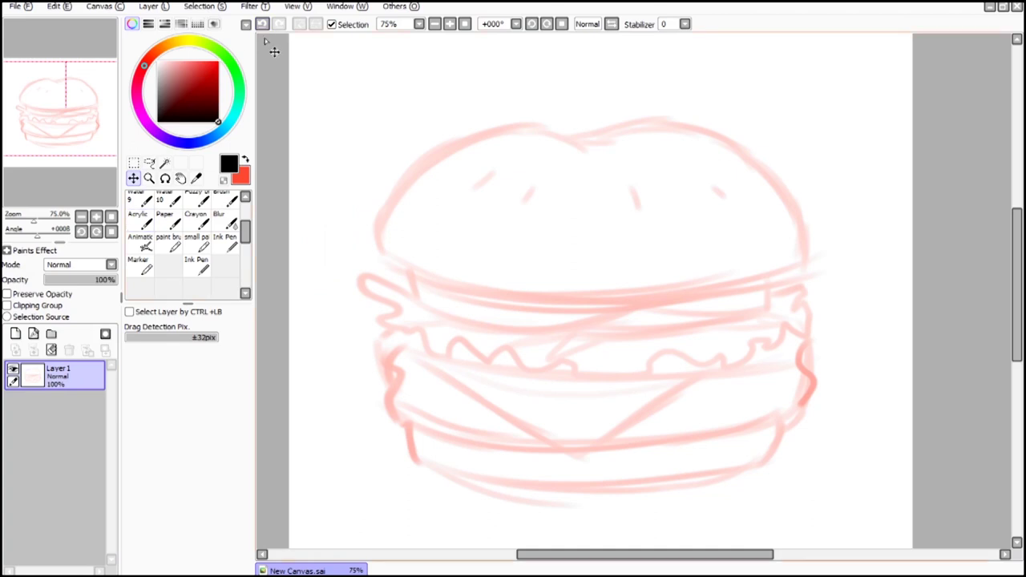
Step: Add a new layer above the sketch and set the Ink Pen to size 9
left_click(52, 353)
left_click(196, 265)
left_click(229, 473)
Step: Lower the opacity of the red burger sketch layer to 38%
left_click(56, 409)
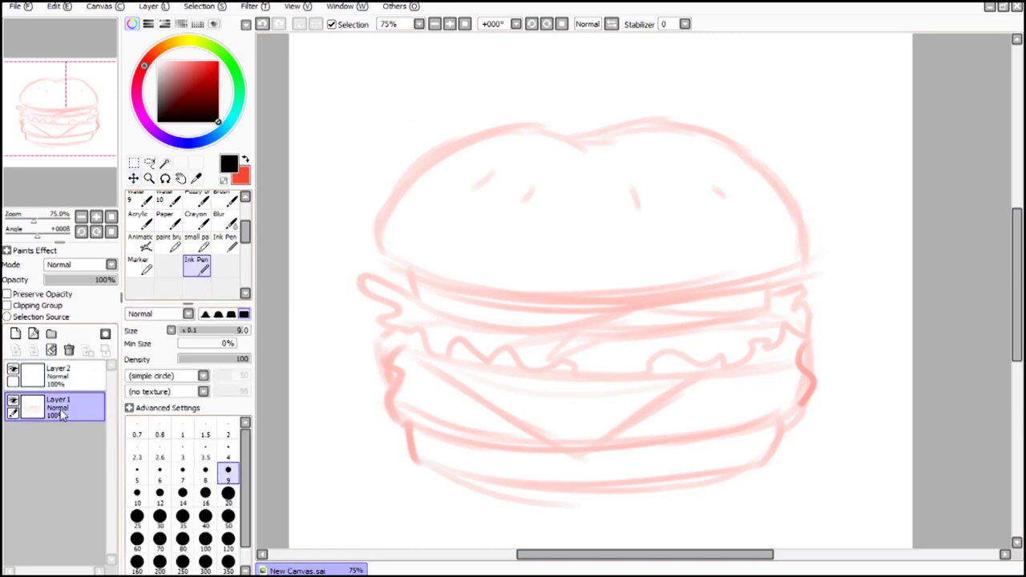
mouse_move(58, 280)
left_mouse_down()
mouse_move(160, 296)
mouse_move(90, 290)
left_mouse_up()
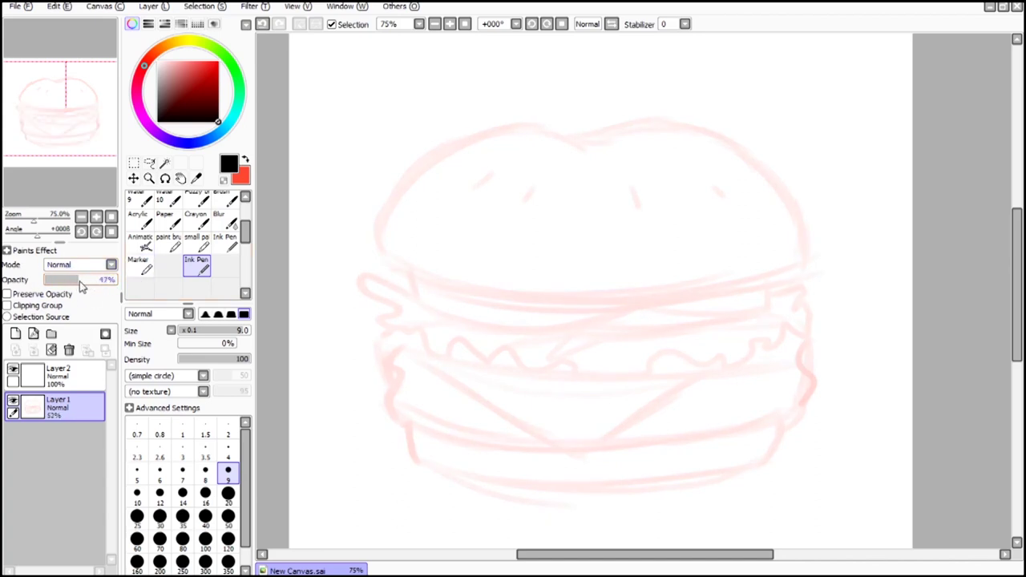
left_click_drag(74, 287, 74, 287)
Step: Rename the faded burger layer "sketch" and the empty layer above it "lines"
left_click(53, 385)
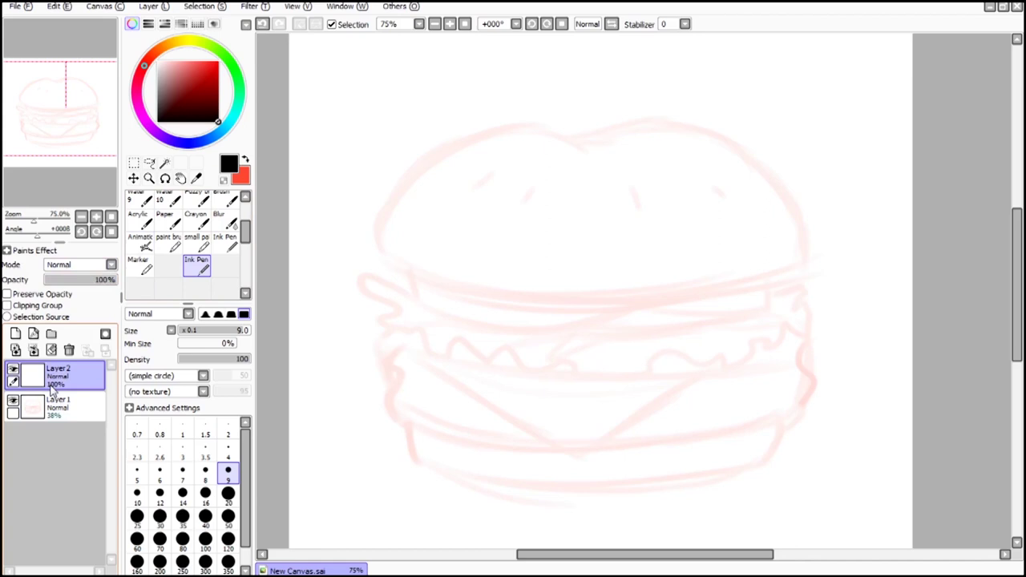
double_click(60, 407)
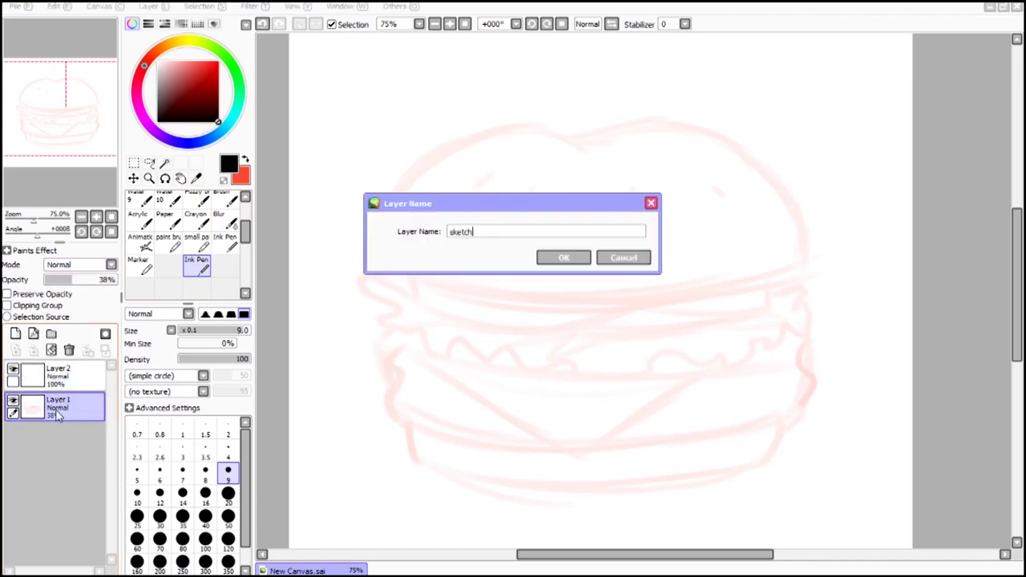
type("sketch")
key("Return")
double_click(56, 382)
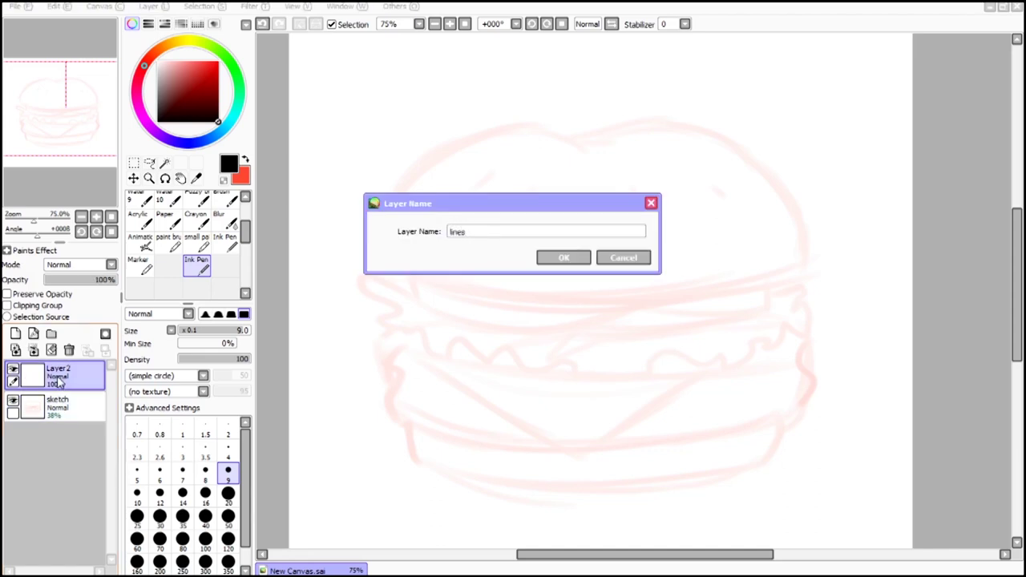
key("Return")
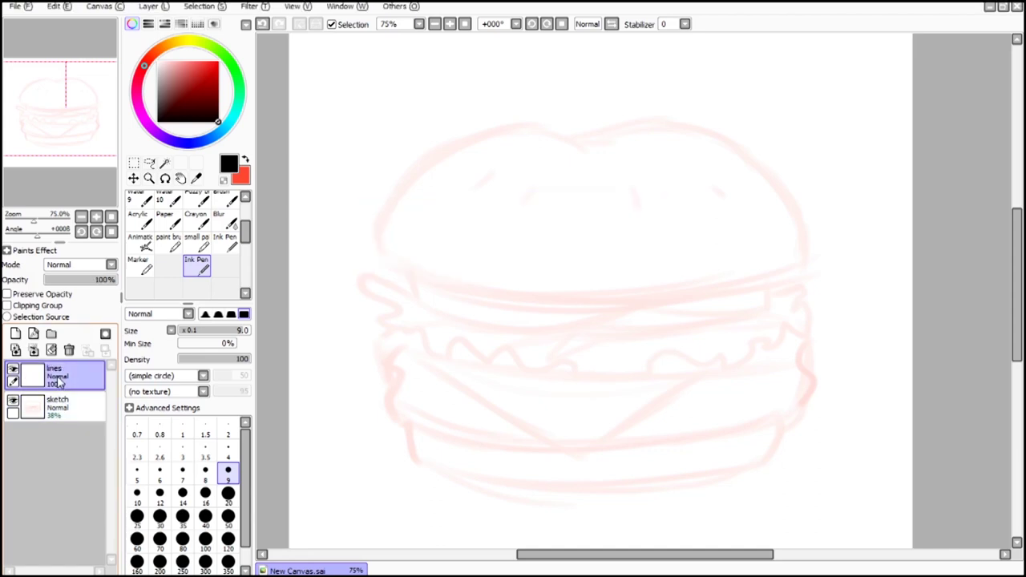
Step: Set the stabilizer to S-7, try it with freehand scribbles over the sketch, and remove the test strokes
left_click(449, 26)
mouse_move(350, 147)
left_mouse_down()
mouse_move(344, 275)
mouse_move(557, 300)
mouse_move(802, 291)
mouse_move(841, 159)
mouse_move(645, 77)
mouse_move(327, 172)
left_mouse_up()
left_click(262, 25)
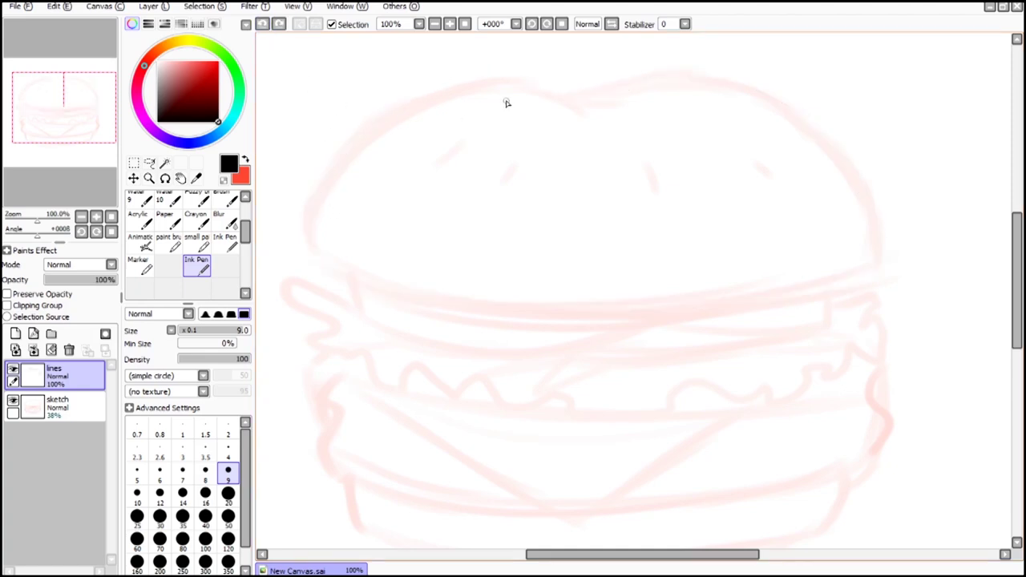
left_click(685, 24)
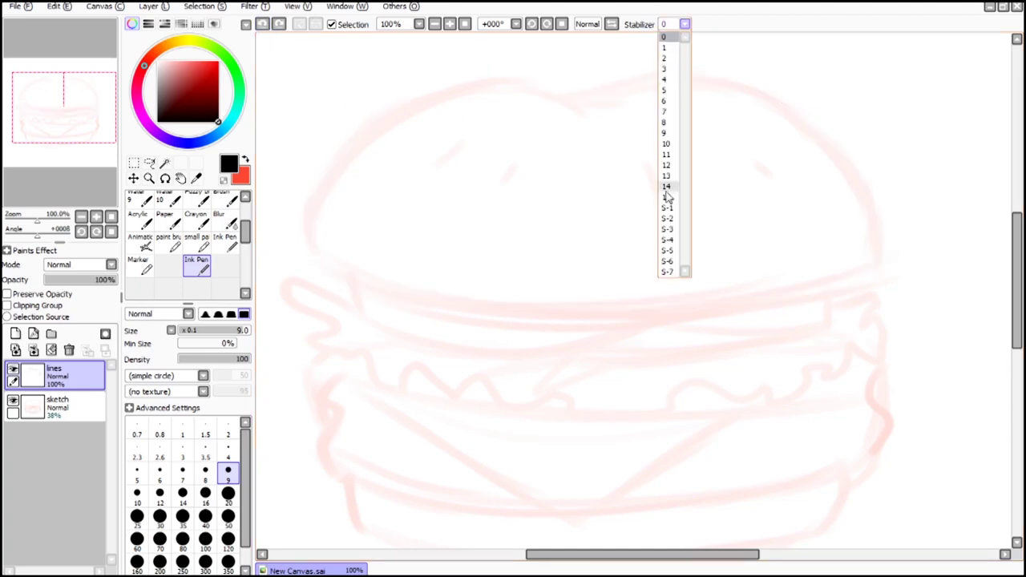
left_click(666, 266)
mouse_move(359, 74)
left_mouse_down()
mouse_move(460, 238)
mouse_move(506, 80)
mouse_move(671, 98)
mouse_move(753, 265)
mouse_move(756, 449)
mouse_move(320, 188)
mouse_move(486, 156)
mouse_move(724, 319)
mouse_move(745, 179)
mouse_move(534, 137)
left_mouse_up()
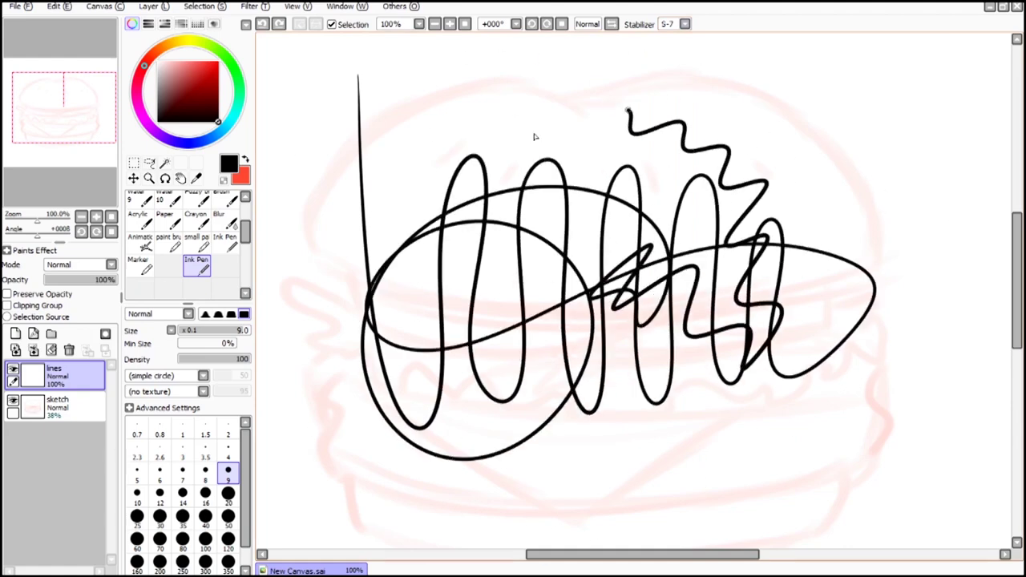
left_click(69, 350)
Step: Ink the outline of the top bun over the sketch on the lines layer at pen size 12
left_click(184, 499)
left_click(163, 498)
mouse_move(600, 113)
left_mouse_down()
mouse_move(484, 81)
mouse_move(328, 183)
mouse_move(396, 293)
mouse_move(716, 311)
mouse_move(882, 256)
mouse_move(777, 91)
mouse_move(593, 101)
mouse_move(524, 142)
left_mouse_up()
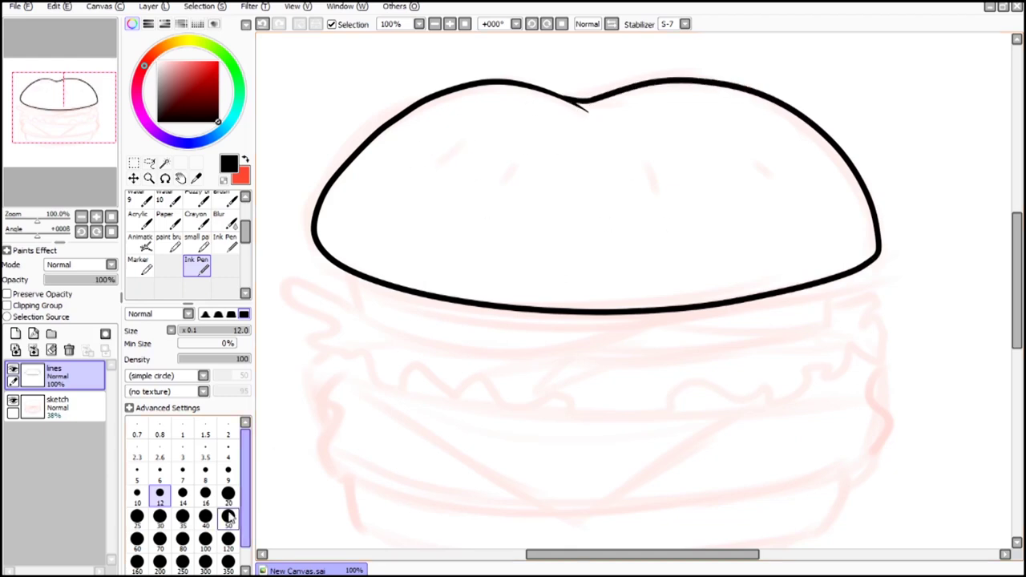
Step: Ink the two overlapping slices beneath the top bun at pen size 14, with thin inner rim lines
left_click(207, 497)
left_click(229, 476)
left_click(183, 499)
mouse_move(346, 296)
left_mouse_down()
mouse_move(507, 352)
mouse_move(655, 332)
mouse_move(693, 311)
mouse_move(772, 352)
mouse_move(848, 315)
mouse_move(823, 281)
left_mouse_up()
mouse_move(355, 278)
left_mouse_down()
mouse_move(507, 330)
mouse_move(578, 318)
left_mouse_up()
left_click_drag(831, 285, 671, 316)
Step: Ink the wavy lettuce outline below the slices and add short tapered fold lines along its frill
scroll(305, 264, "down", 2)
mouse_move(347, 273)
left_mouse_down()
mouse_move(307, 262)
mouse_move(314, 317)
mouse_move(401, 361)
mouse_move(644, 390)
mouse_move(682, 368)
mouse_move(774, 376)
mouse_move(812, 338)
mouse_move(833, 355)
mouse_move(859, 327)
mouse_move(887, 320)
mouse_move(872, 264)
mouse_move(850, 275)
left_mouse_up()
left_click_drag(365, 321, 428, 317)
left_click_drag(408, 349, 458, 331)
left_click_drag(727, 354, 665, 332)
left_click_drag(567, 352, 548, 368)
left_click_drag(817, 335, 746, 324)
left_click_drag(851, 320, 805, 330)
left_click_drag(892, 282, 836, 296)
left_click_drag(324, 299, 365, 303)
Step: Draw a curved line across the lettuce just beneath the slices, undoing the first attempt and redrawing it
left_click_drag(35, 95, 36, 98)
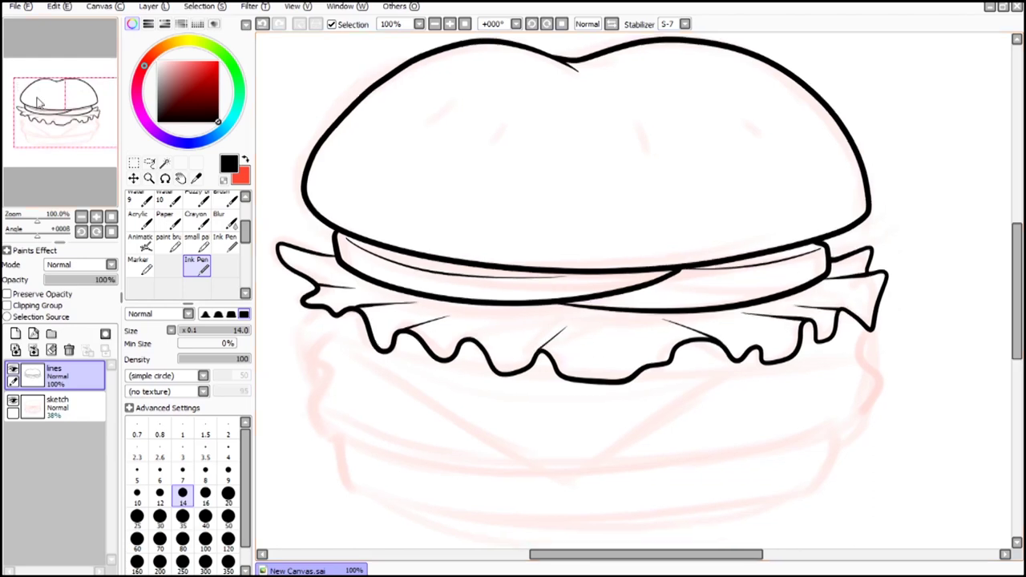
mouse_move(407, 297)
left_mouse_down()
mouse_move(474, 310)
mouse_move(642, 318)
left_mouse_up()
key("ctrl+z")
mouse_move(378, 285)
left_mouse_down()
mouse_move(473, 313)
mouse_move(592, 321)
mouse_move(718, 317)
left_mouse_up()
Step: Ink the patty's bumpy sides and lower edge, and the triangular cheese slice hanging over it
left_click_drag(36, 96, 38, 102)
mouse_move(312, 271)
left_mouse_down()
mouse_move(323, 357)
mouse_move(343, 398)
left_mouse_up()
mouse_move(396, 417)
left_mouse_down()
mouse_move(767, 414)
mouse_move(871, 372)
mouse_move(864, 298)
mouse_move(849, 267)
left_mouse_up()
mouse_move(309, 280)
left_mouse_down()
mouse_move(488, 418)
mouse_move(548, 407)
mouse_move(736, 328)
mouse_move(854, 305)
mouse_move(864, 313)
left_mouse_up()
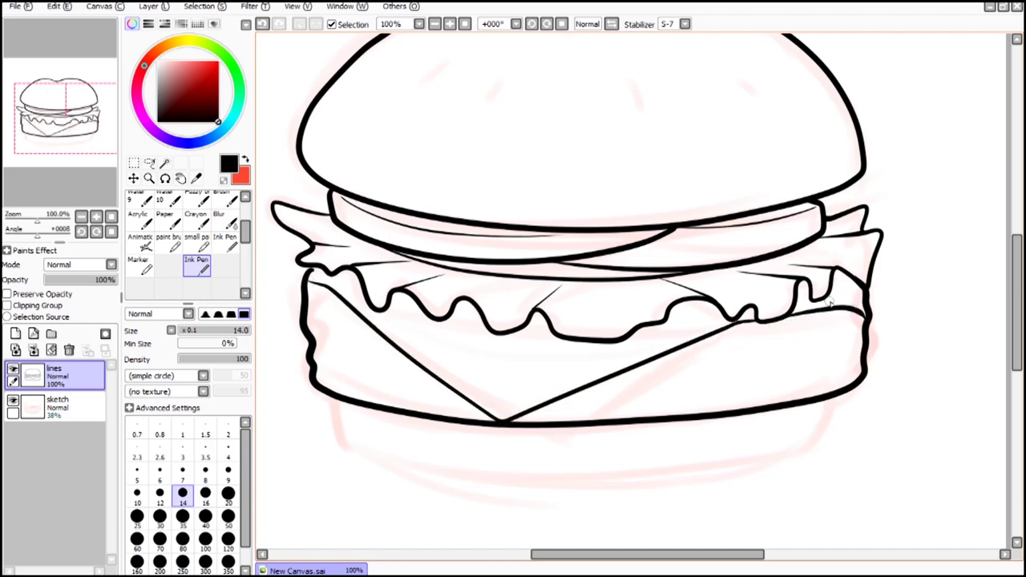
Step: Ink the bottom bun's outline beneath the patty and add a thin curved line inside its upper edge
mouse_move(327, 392)
left_mouse_down()
mouse_move(346, 457)
mouse_move(510, 498)
mouse_move(747, 479)
mouse_move(825, 455)
mouse_move(846, 391)
left_mouse_up()
left_click(436, 24)
left_click_drag(429, 382, 771, 383)
Step: Scatter short teardrop-shaped sesame seeds across the top bun with the Ink Pen at size 20
left_click_drag(72, 115, 77, 108)
left_click(228, 493)
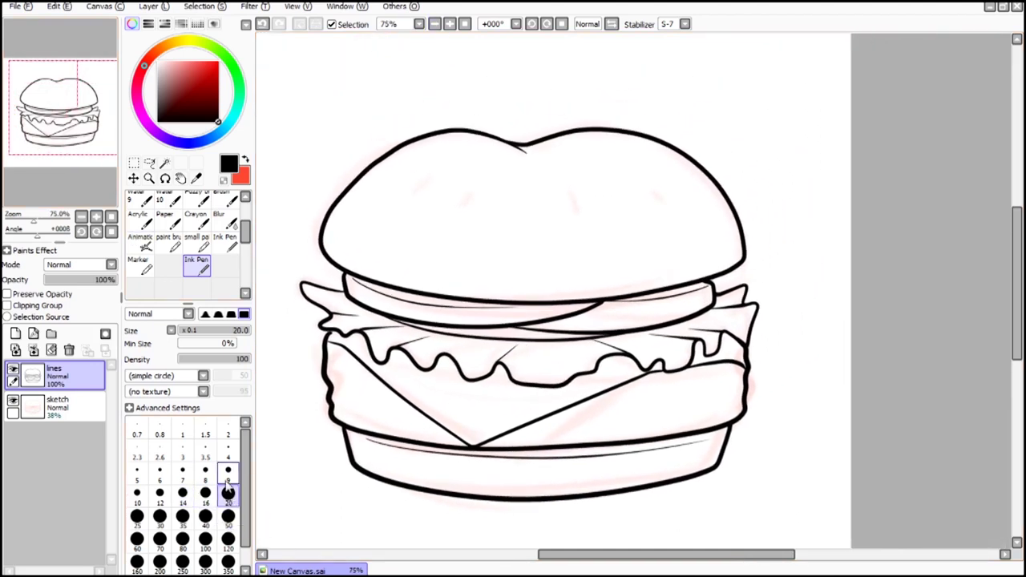
left_click_drag(410, 195, 424, 184)
left_click_drag(434, 202, 443, 186)
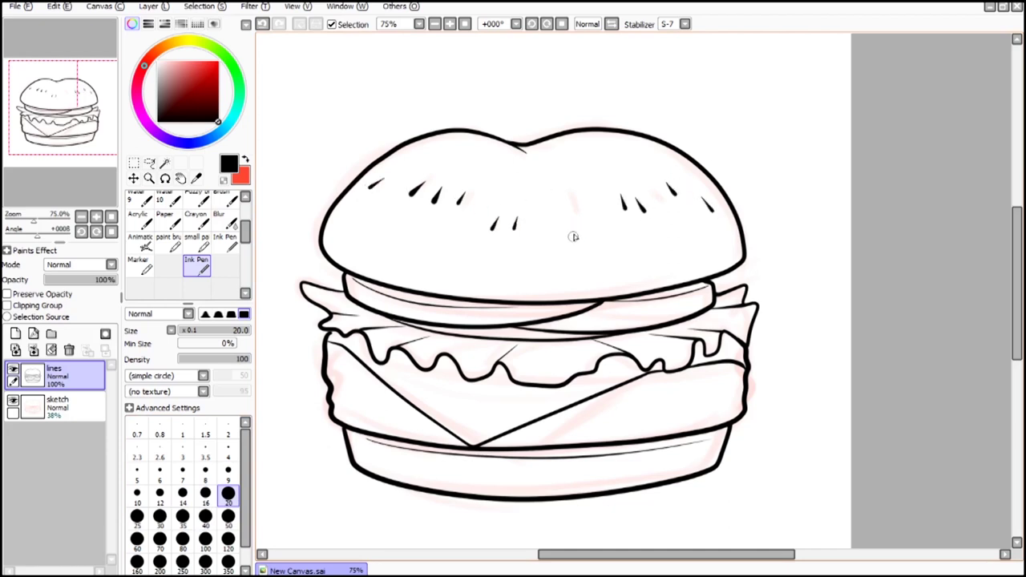
left_click_drag(431, 158, 446, 149)
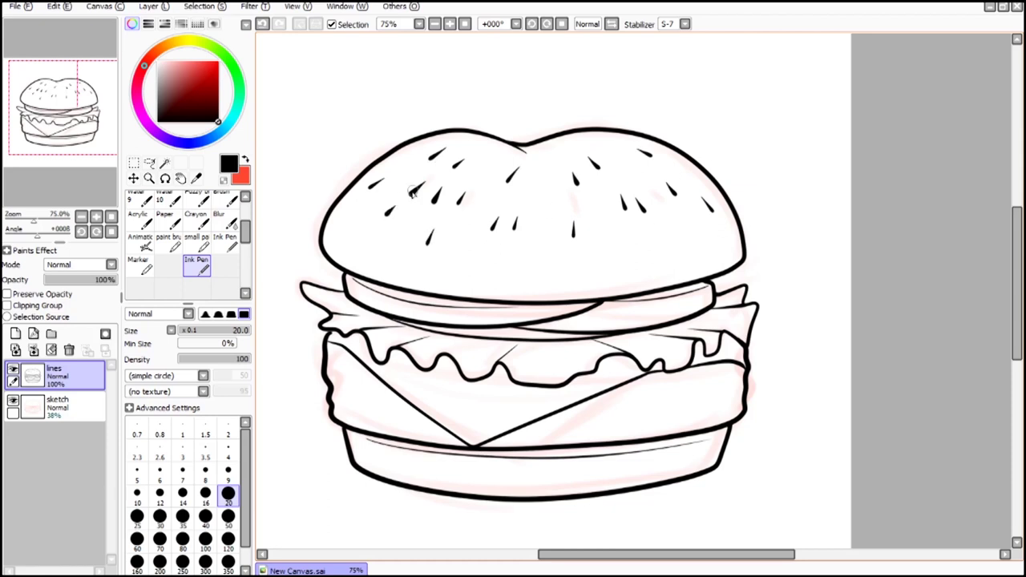
left_click_drag(684, 225, 677, 211)
mouse_move(673, 241)
left_mouse_down()
mouse_move(686, 210)
mouse_move(673, 226)
left_mouse_up()
Step: Add size 9 detail lines along the top bun's lower edge and beneath the lettuce, plus short hatch marks on the patty, setting the pen to 14
left_click(227, 474)
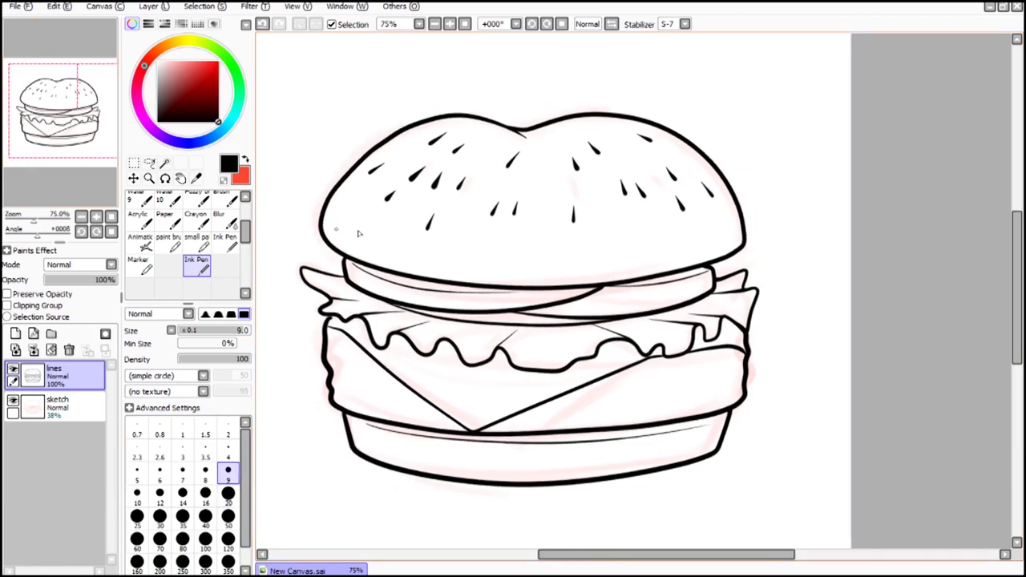
mouse_move(508, 257)
left_mouse_down()
mouse_move(721, 239)
mouse_move(740, 226)
left_mouse_up()
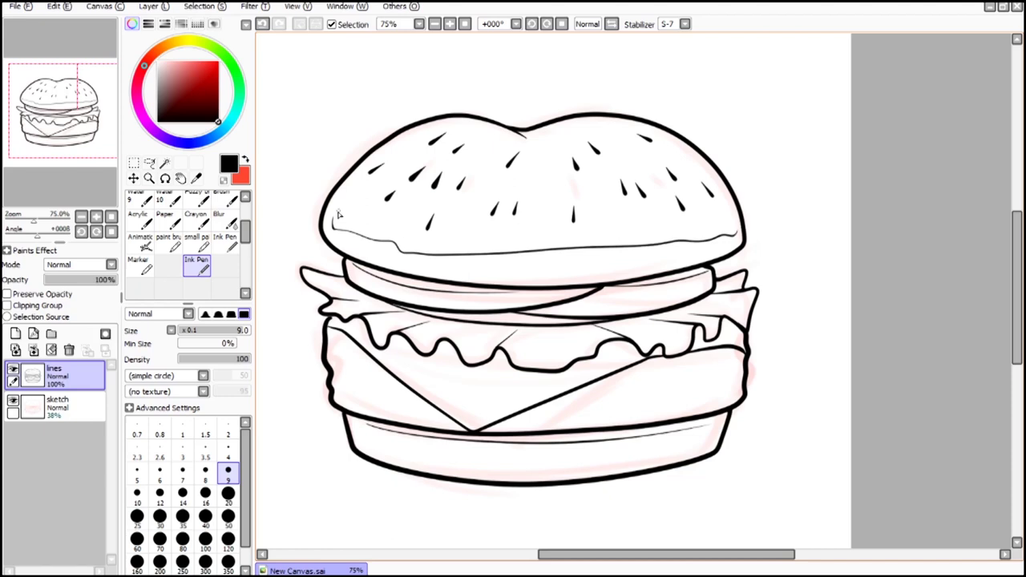
mouse_move(359, 388)
left_mouse_down()
mouse_move(340, 402)
mouse_move(340, 391)
left_mouse_up()
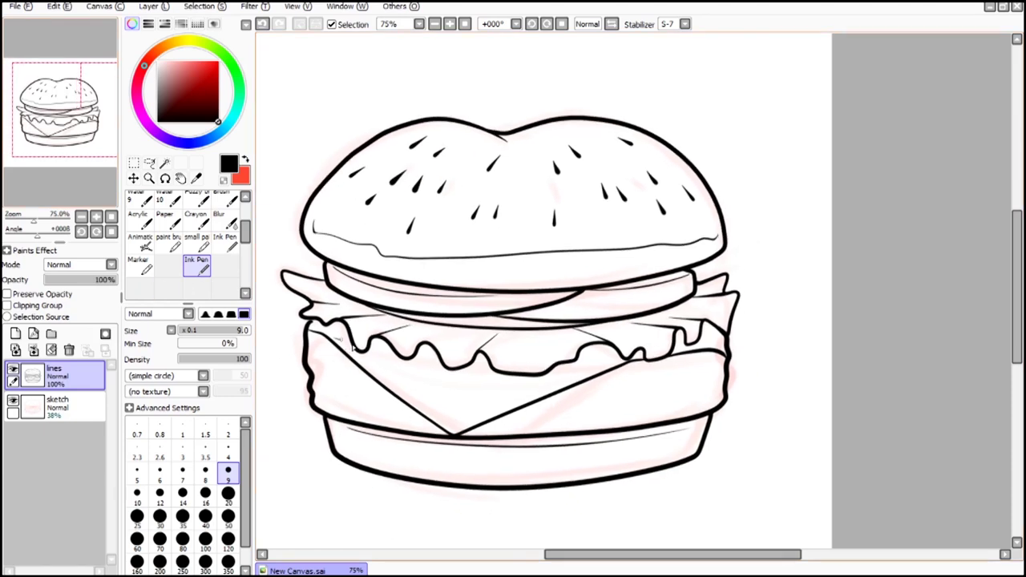
left_click_drag(571, 370, 640, 353)
left_click(183, 492)
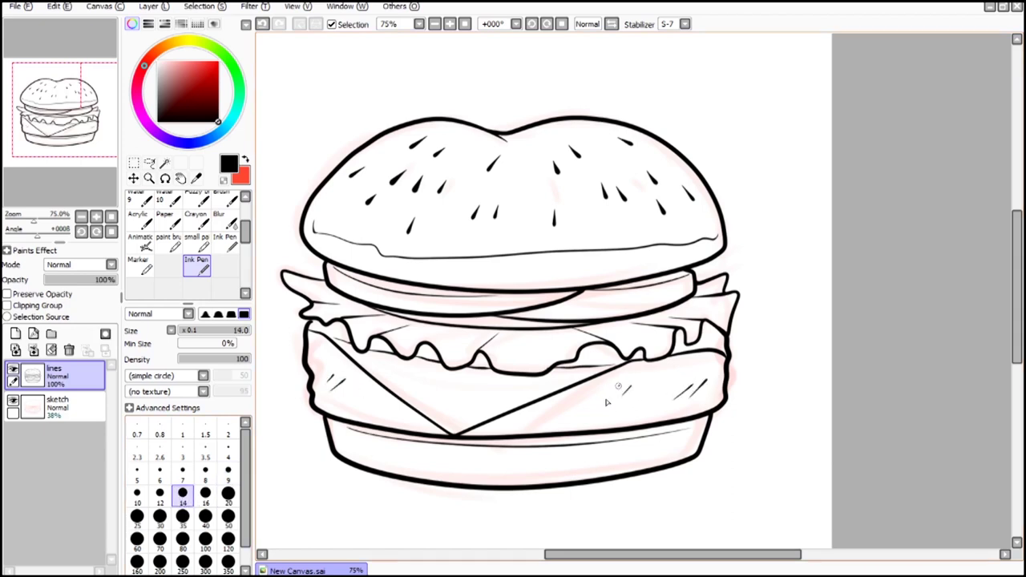
Step: Select the burger line art with a rectangular selection, shift it slightly down and right, and clear the selection
left_click_drag(83, 123, 34, 105)
left_click(435, 24)
left_click(134, 162)
left_click_drag(336, 139, 779, 493)
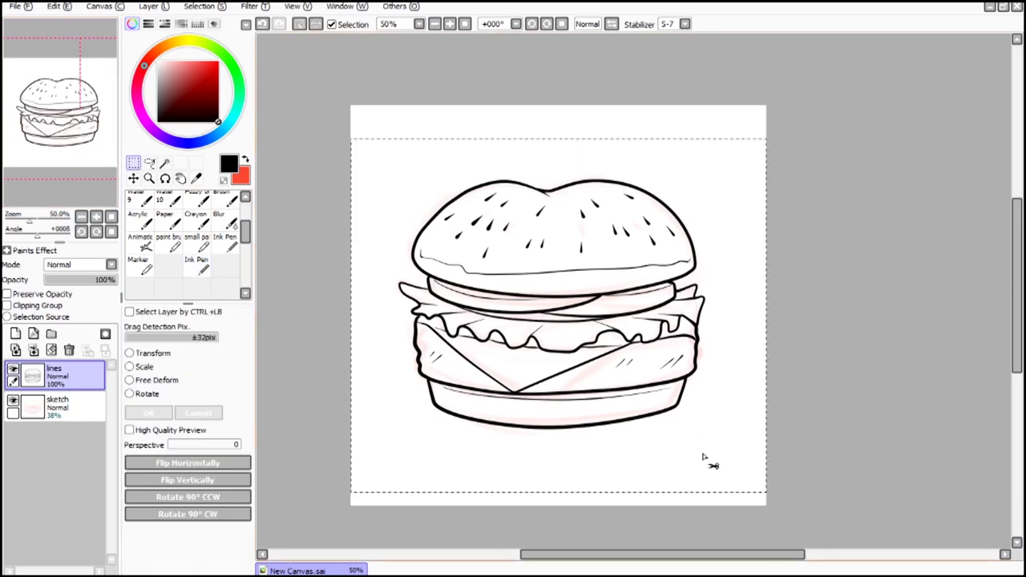
left_click(134, 178)
mouse_move(343, 239)
left_mouse_down()
mouse_move(372, 258)
mouse_move(352, 246)
left_mouse_up()
key("ctrl+d")
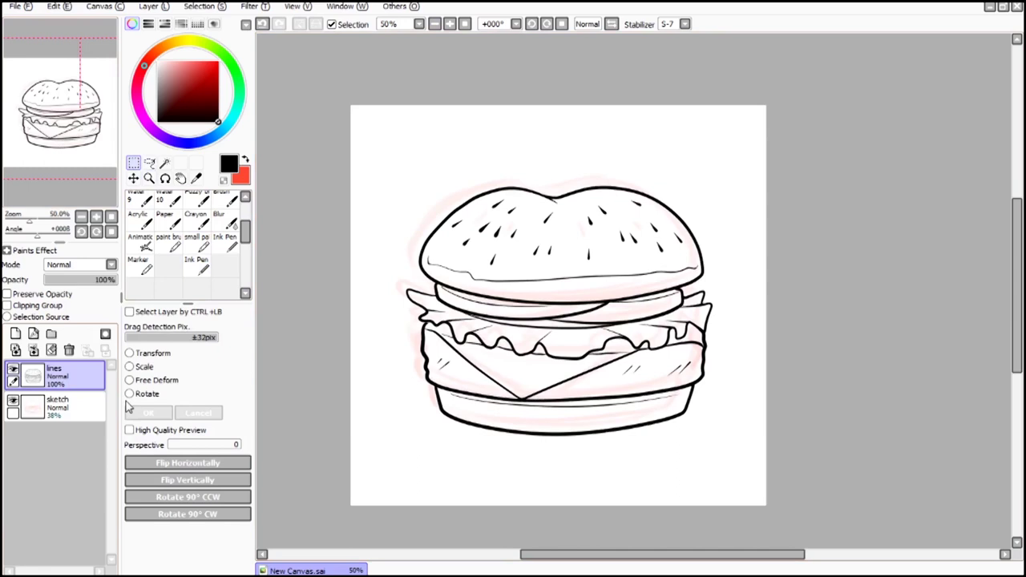
Step: Delete the sketch layer, leaving only the line art
left_click(77, 403)
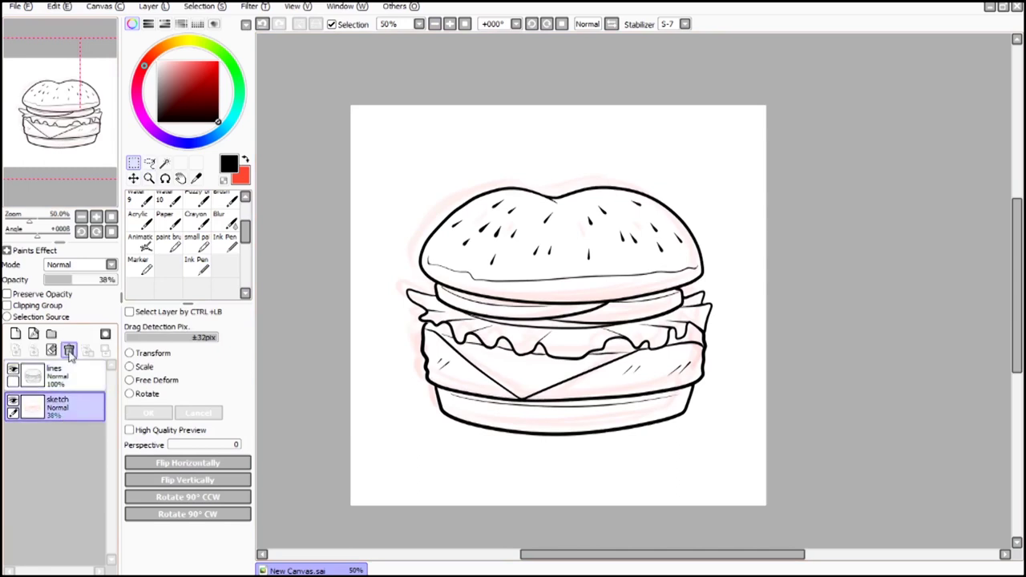
left_click(69, 350)
left_click(450, 24)
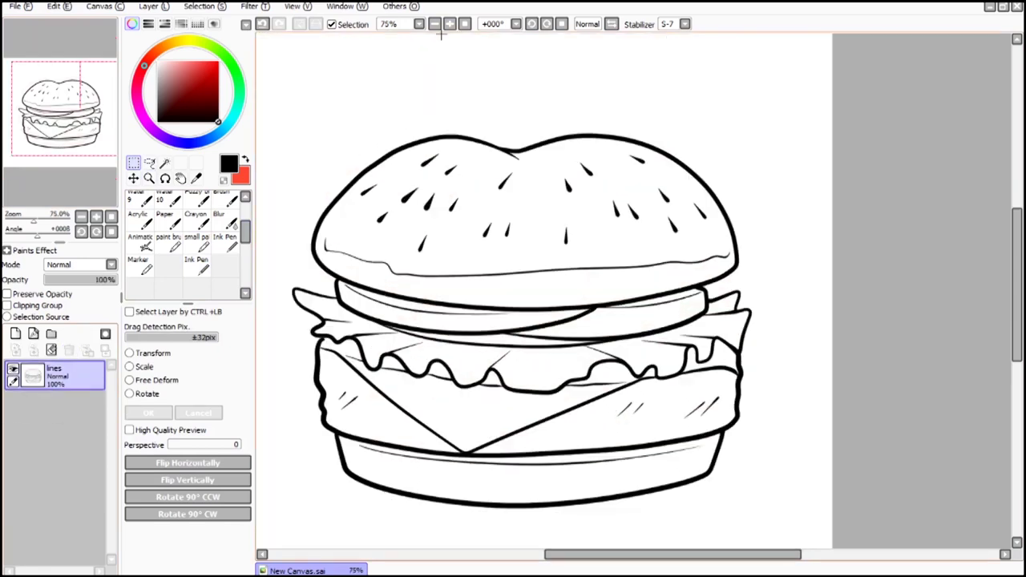
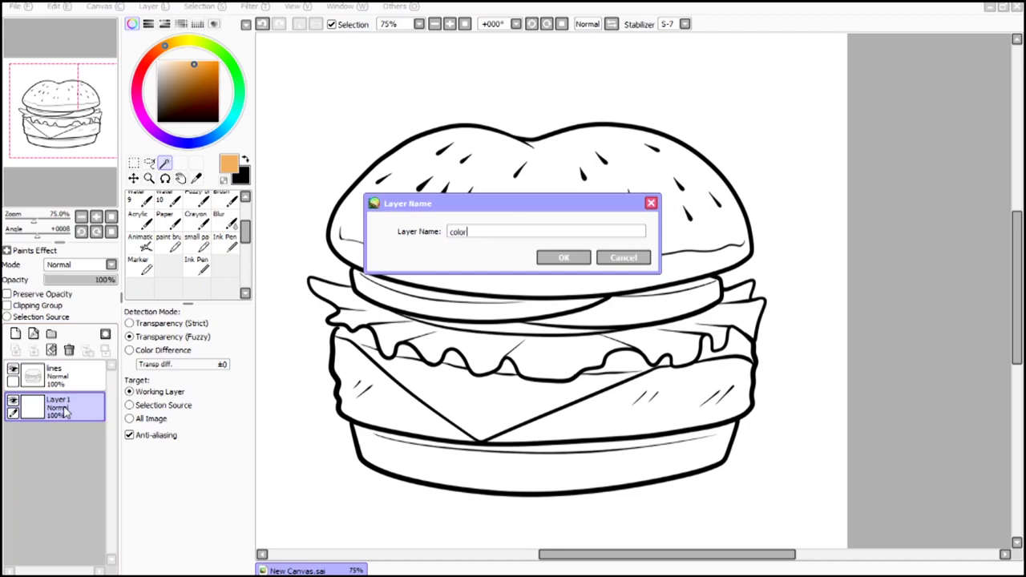
Step: Name the new layer beneath the line art "colors" and make the lines layer active
type("s")
key("Return")
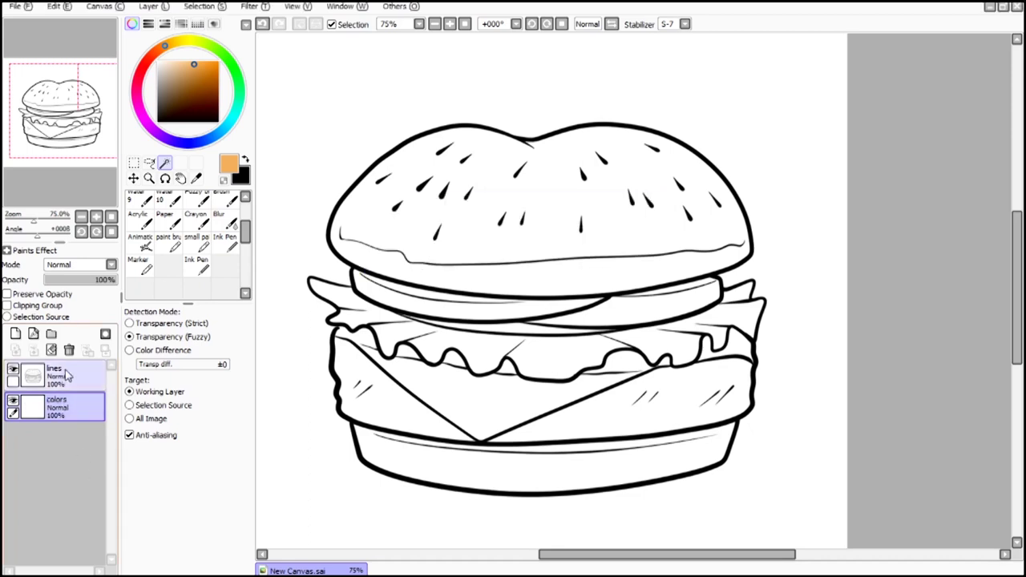
left_click(71, 373)
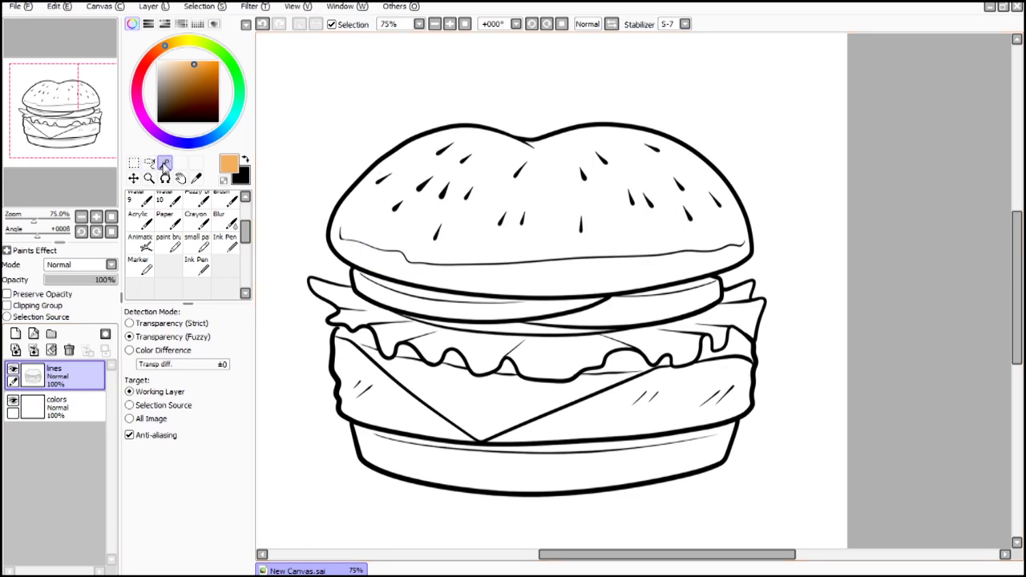
Step: Try selecting the background around the burger with the Magic Wand, and clear the selection
left_click(366, 117)
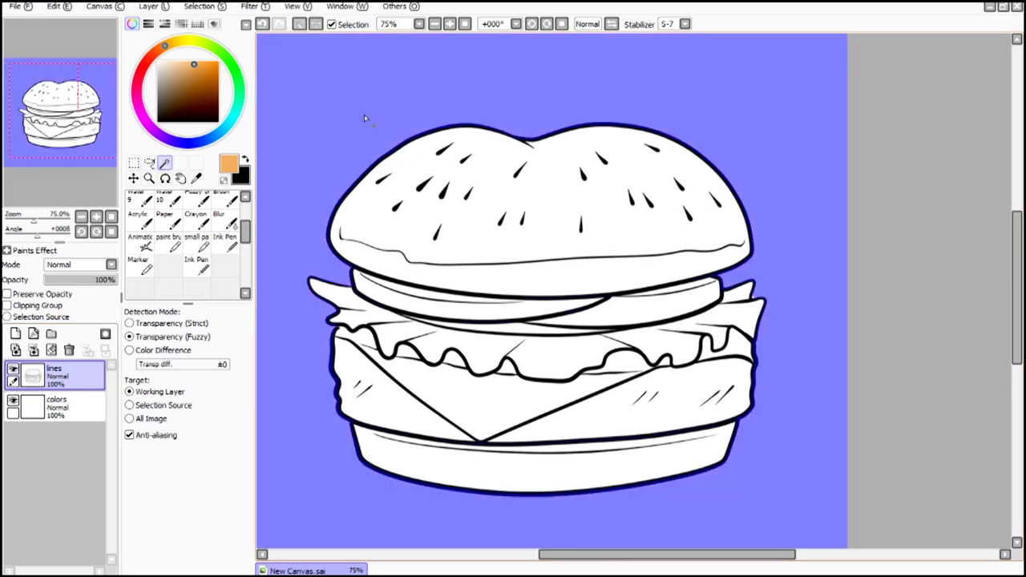
left_click(134, 163)
left_click_drag(359, 151, 365, 178)
key("Return")
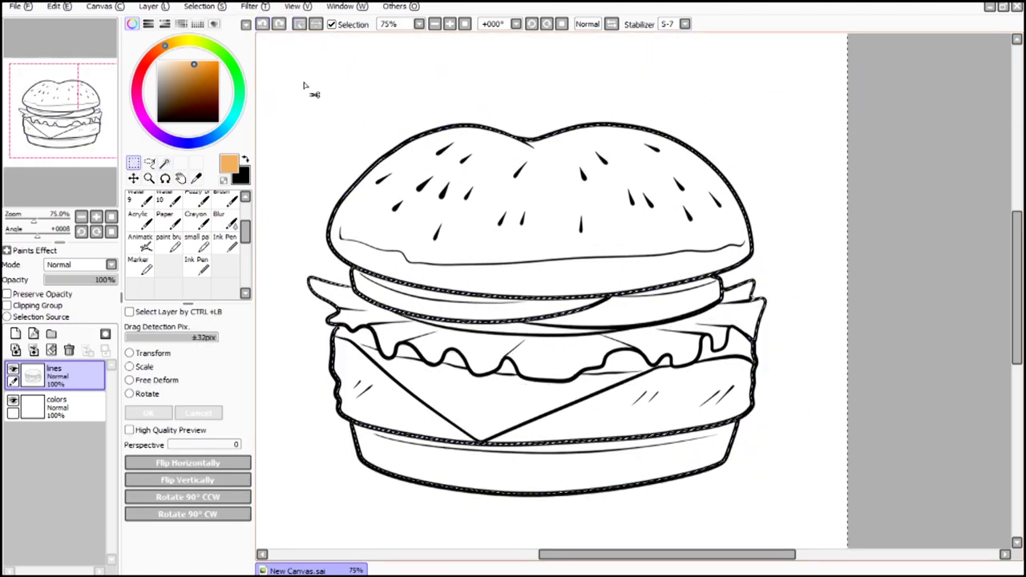
left_click(165, 163)
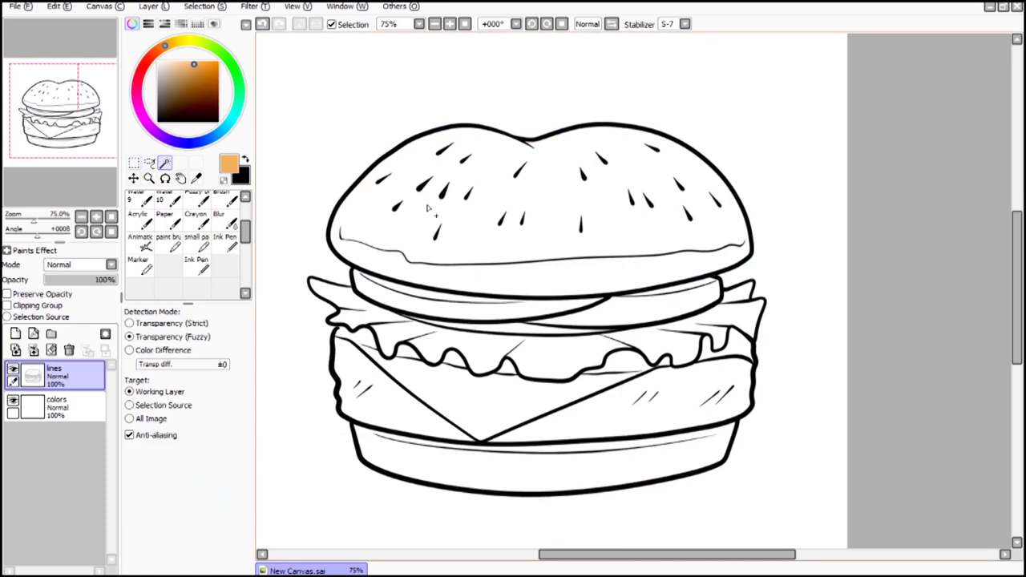
Step: Try selecting the burger's buns, slice, lettuce, cheese and patty areas one by one with the Magic Wand
left_click(430, 209)
left_click(495, 409)
left_click(667, 458)
left_click(724, 320)
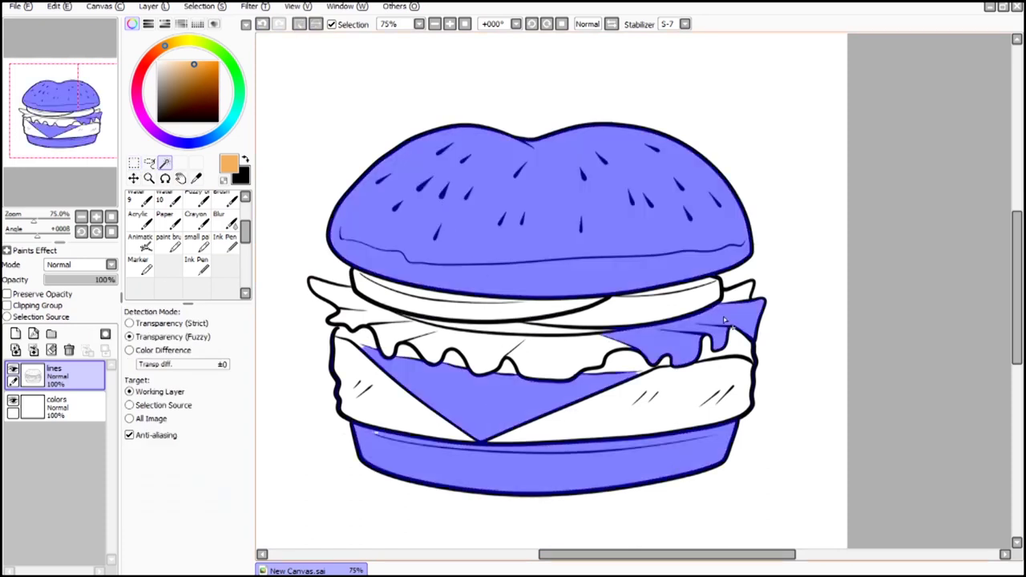
left_click(533, 313)
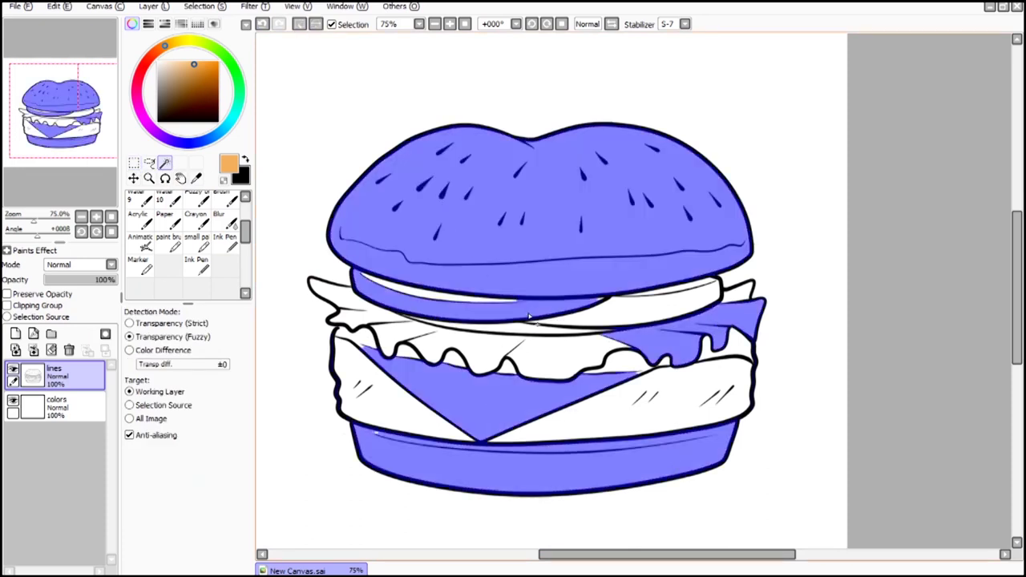
left_click(356, 338)
left_click(363, 399)
left_click(597, 419)
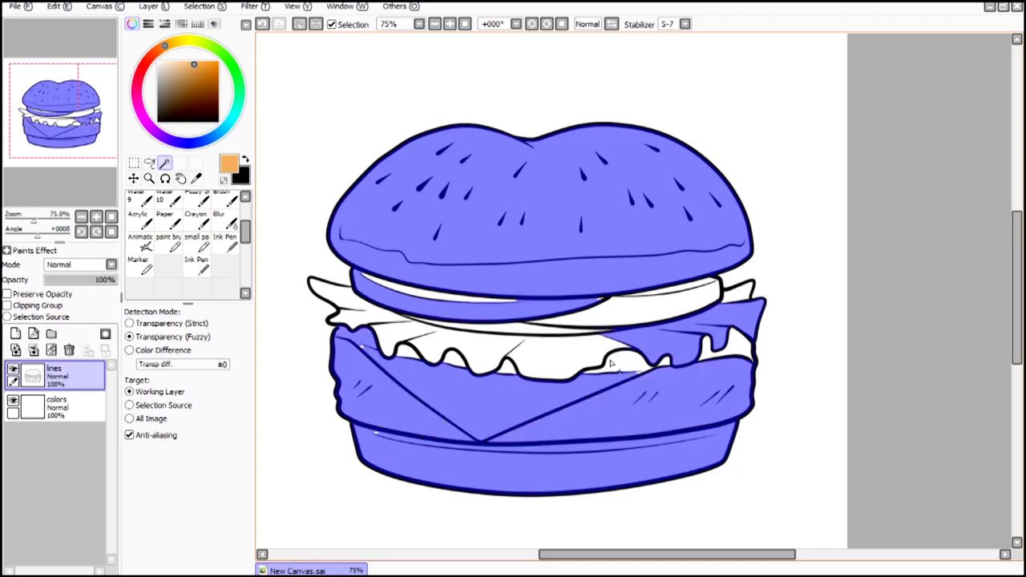
left_click(613, 364)
left_click(577, 363)
Step: Examine the selection at 400% zoom for small gaps left at the narrow corners between lines
left_click(449, 24)
left_click(449, 25)
left_click(450, 25)
left_click(449, 24)
left_click(450, 25)
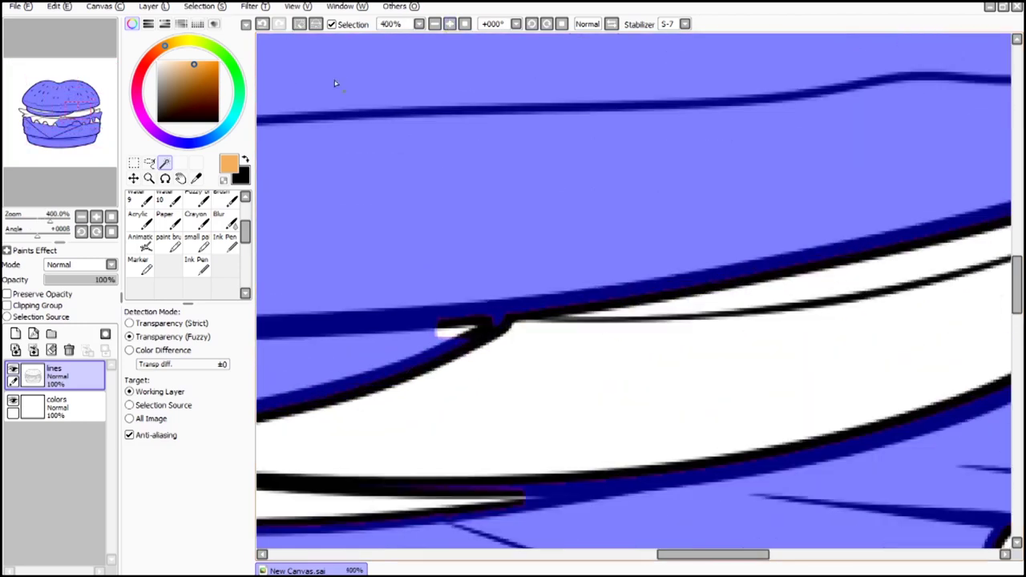
left_click_drag(57, 115, 108, 129)
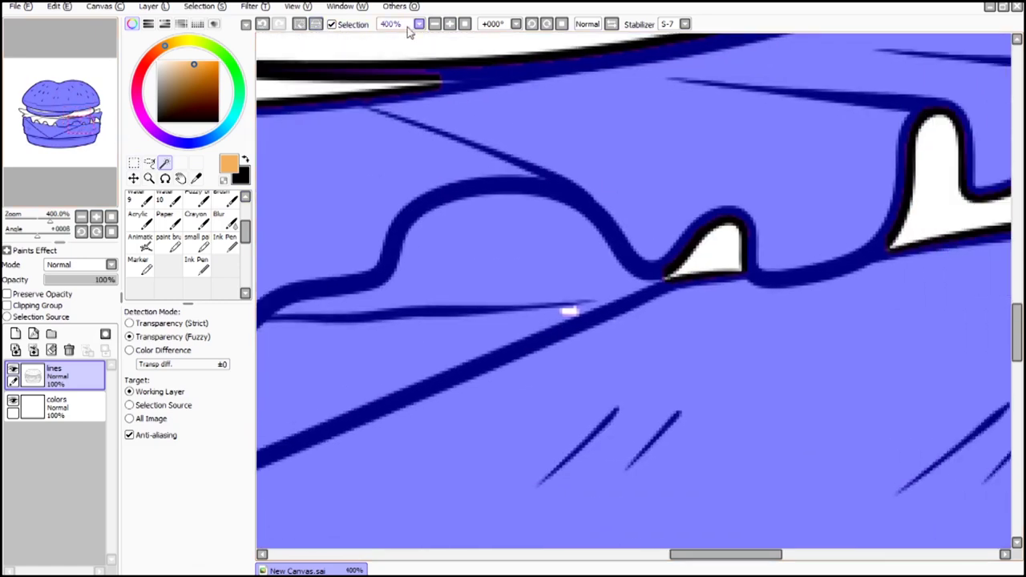
left_click(466, 24)
left_click(449, 24)
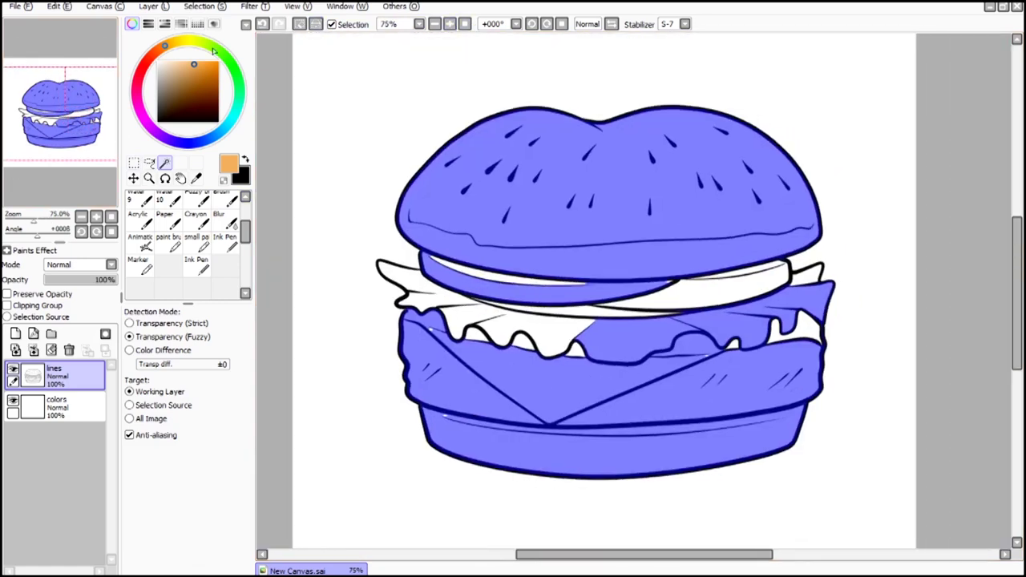
Step: Clear the piecemeal selection and select the whole background outside the burger with the Magic Wand
left_click(301, 25)
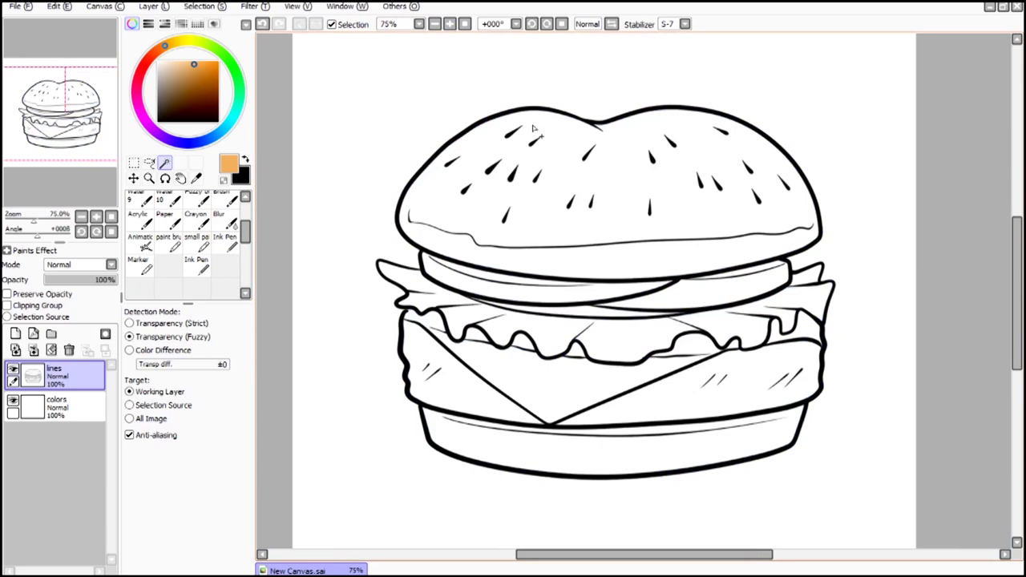
left_click(357, 90)
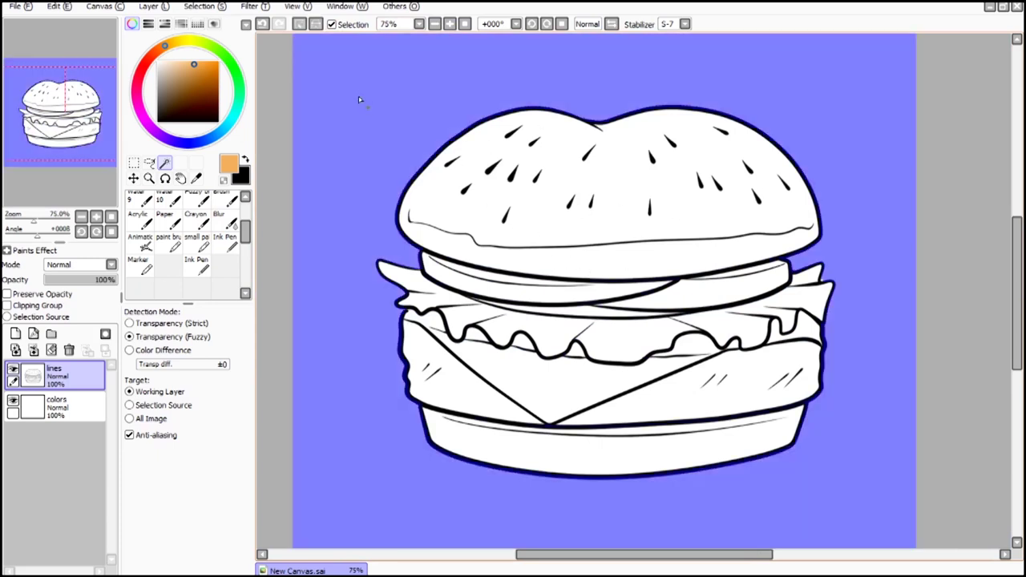
Step: Check the selection's edge around the lettuce at 400% zoom and add the small missed gap between the lettuce tips
left_click(451, 25)
left_click(450, 25)
left_click(451, 25)
left_click_drag(67, 128, 104, 126)
left_click(450, 24)
left_click(450, 24)
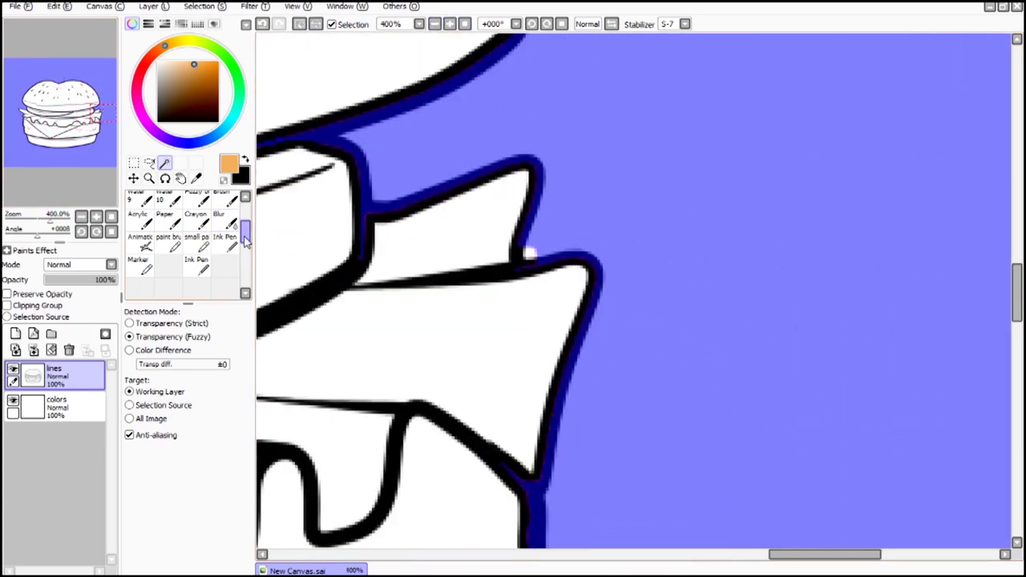
left_click_drag(246, 243, 242, 210)
left_click(529, 254)
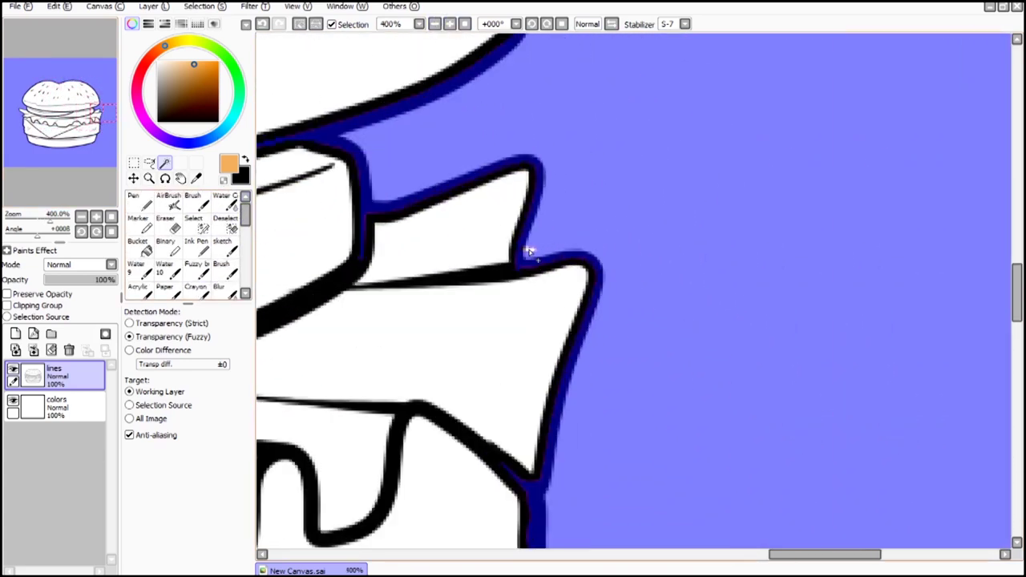
left_click_drag(109, 114, 65, 88)
left_click(434, 24)
left_click(433, 23)
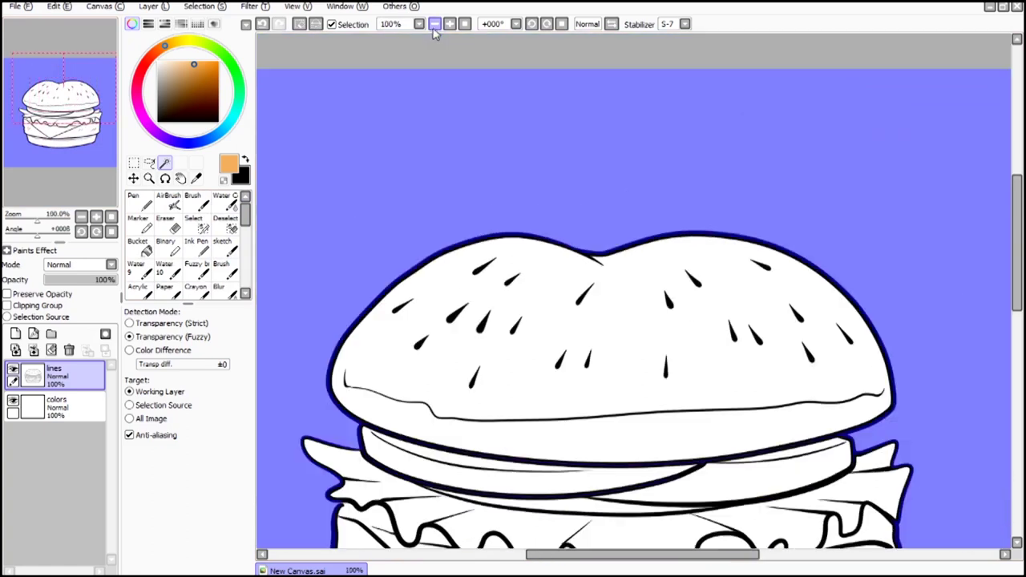
left_click(434, 23)
left_click_drag(80, 144, 59, 144)
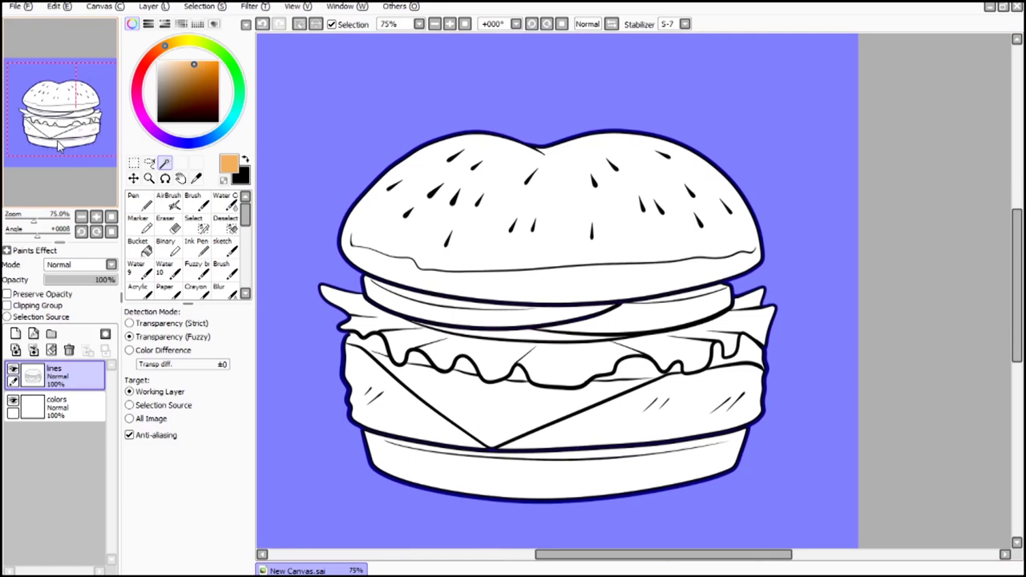
Step: Invert the selection so that the burger is selected instead of the background
left_click(201, 5)
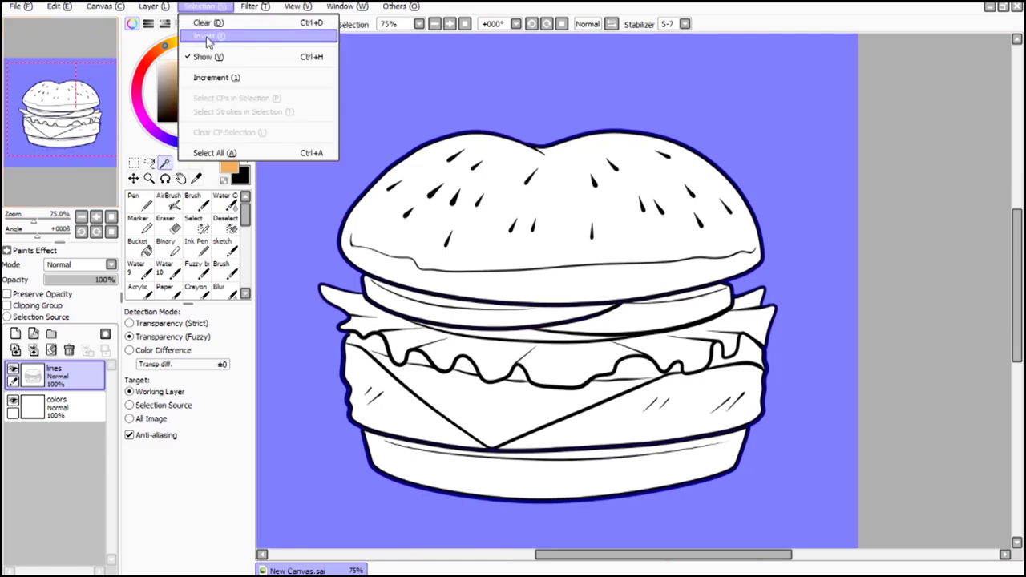
left_click(211, 38)
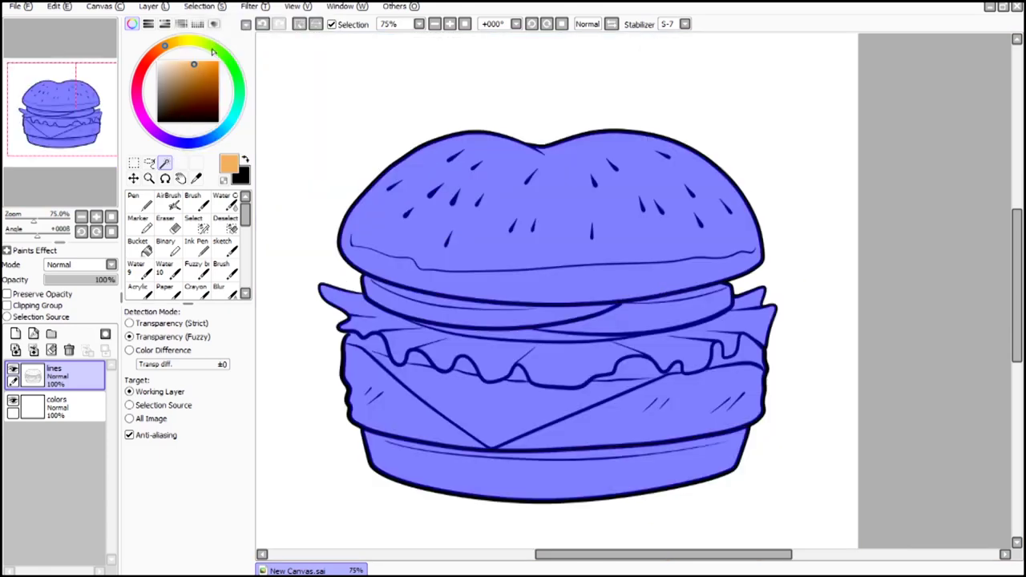
left_click(200, 6)
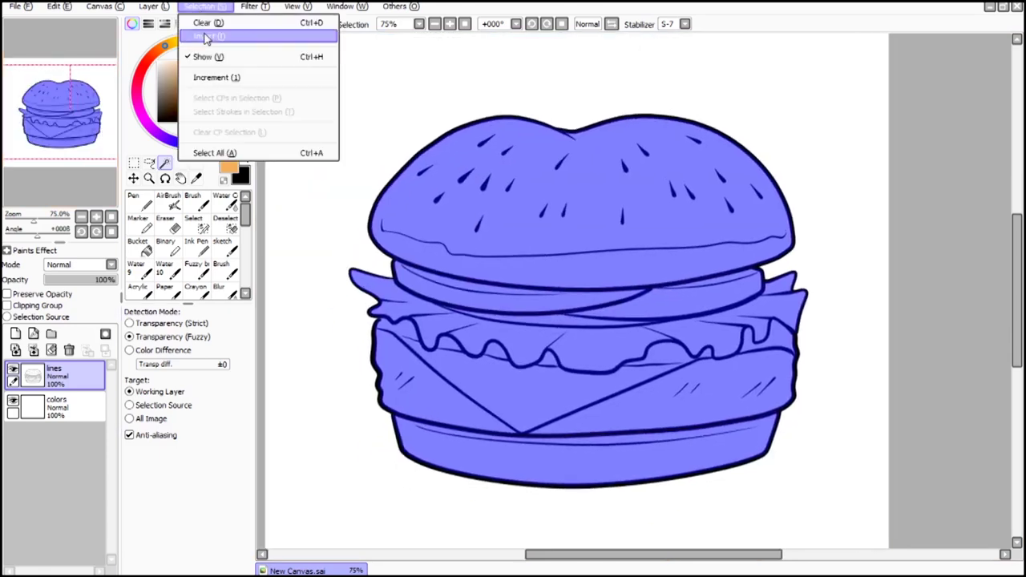
left_click(211, 36)
left_click(207, 6)
left_click(211, 36)
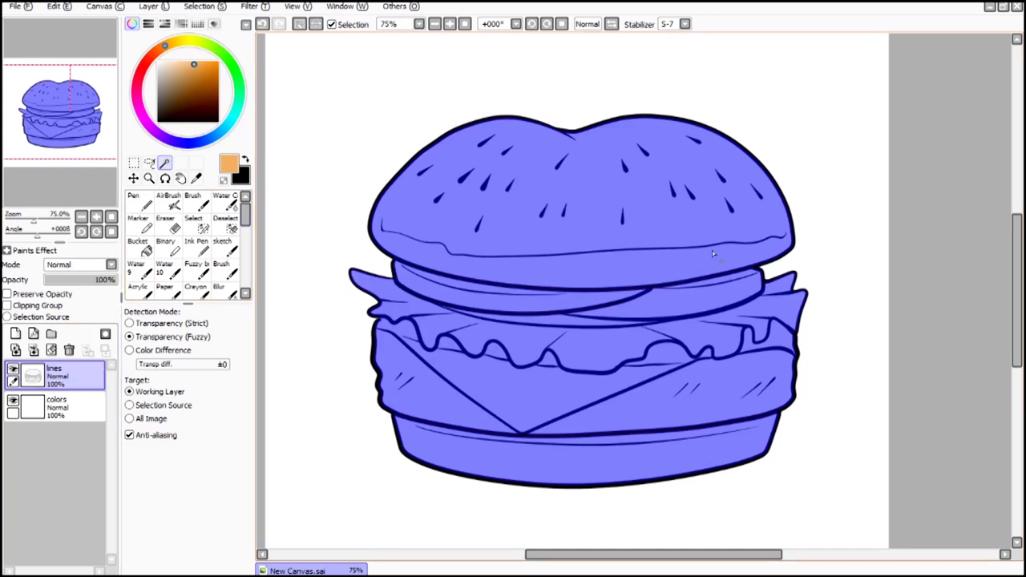
Step: Fill the burger selection with light orange on the colors layer using the Bucket, and clear the selection
left_click(61, 406)
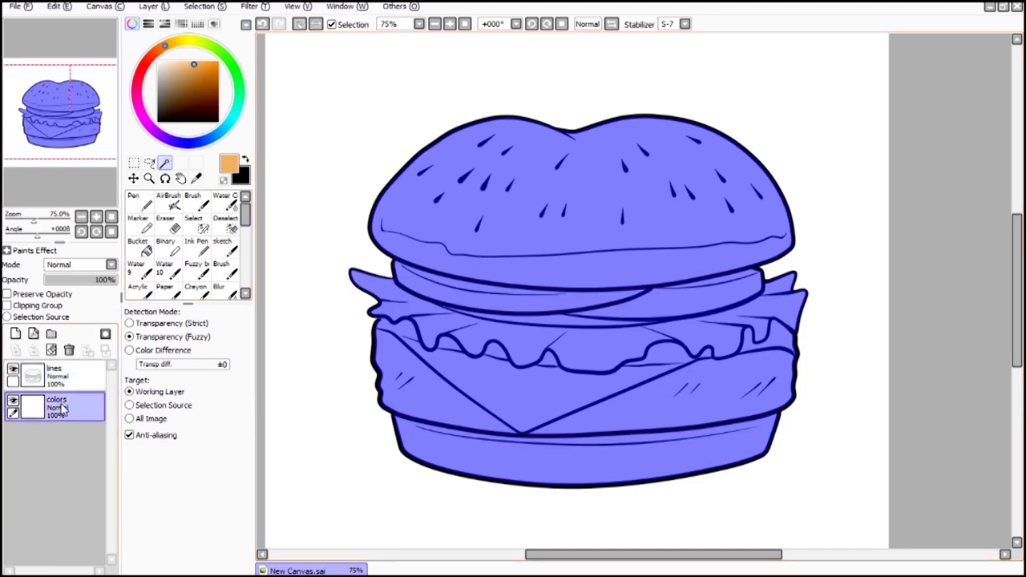
left_click(146, 248)
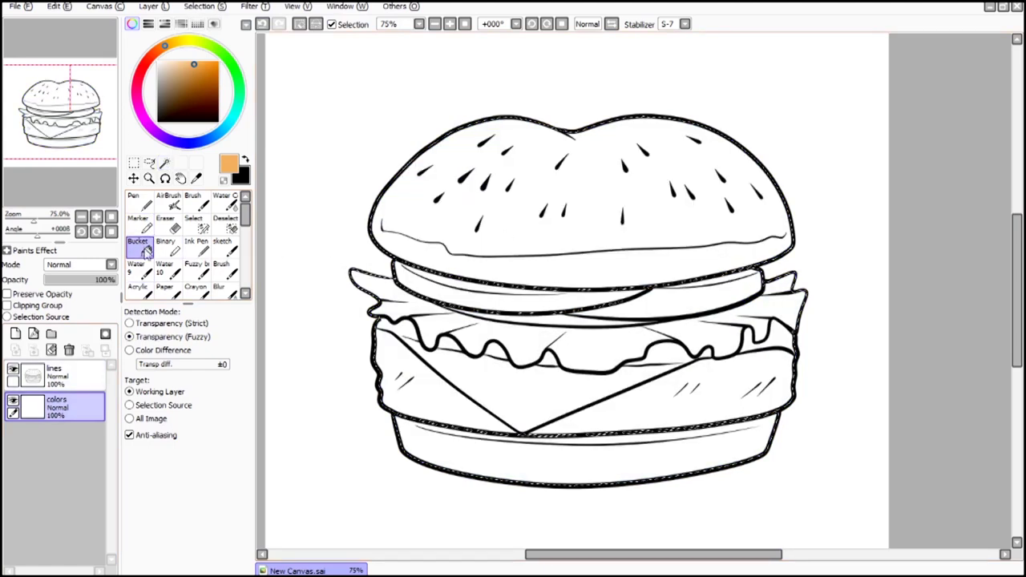
left_click(588, 201)
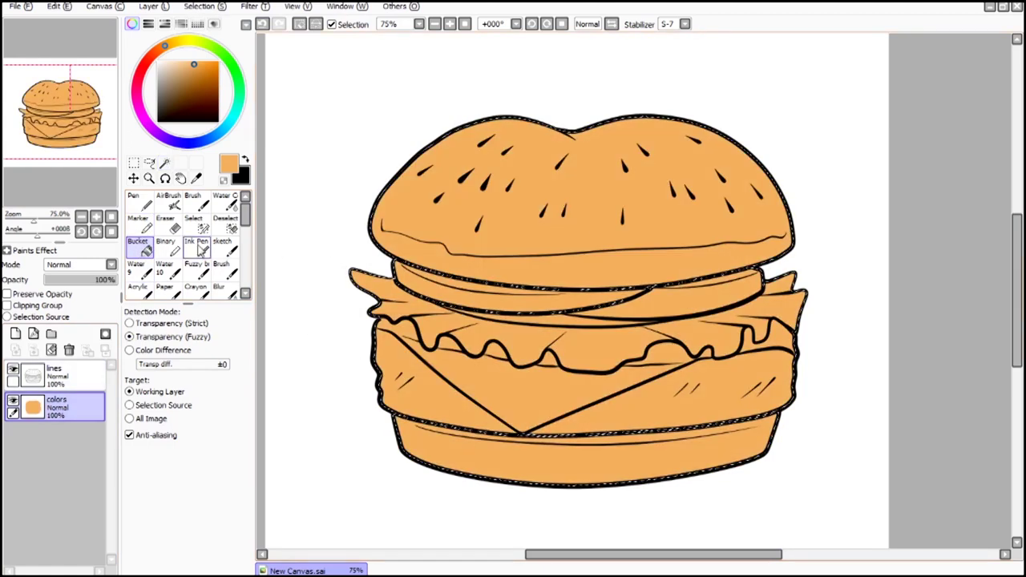
left_click(133, 163)
left_click(345, 133)
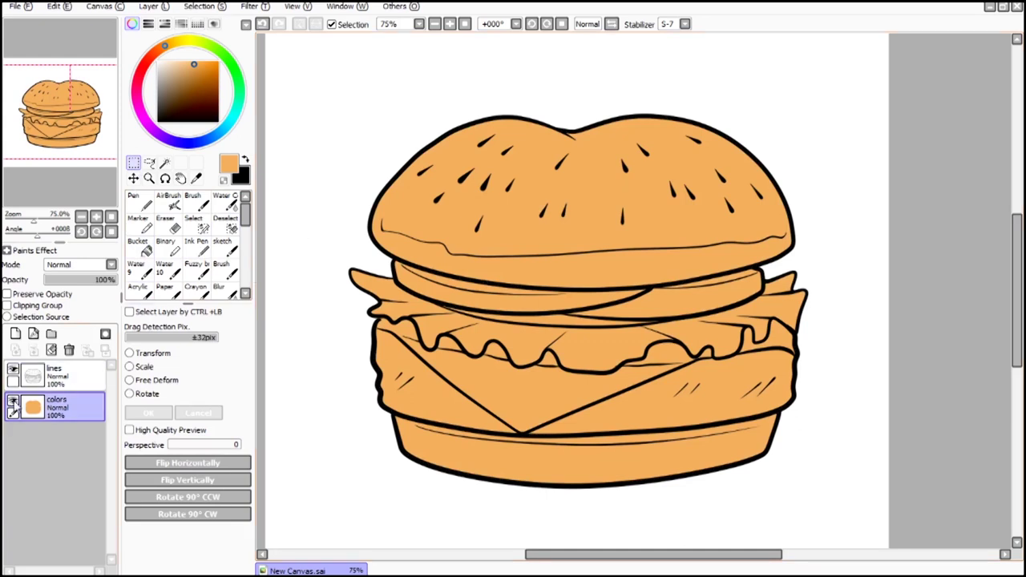
Step: Preserve the colors layer's opacity and paint the patty band brownish red with a size 120 Pen and stabilizer 0
left_click(7, 294)
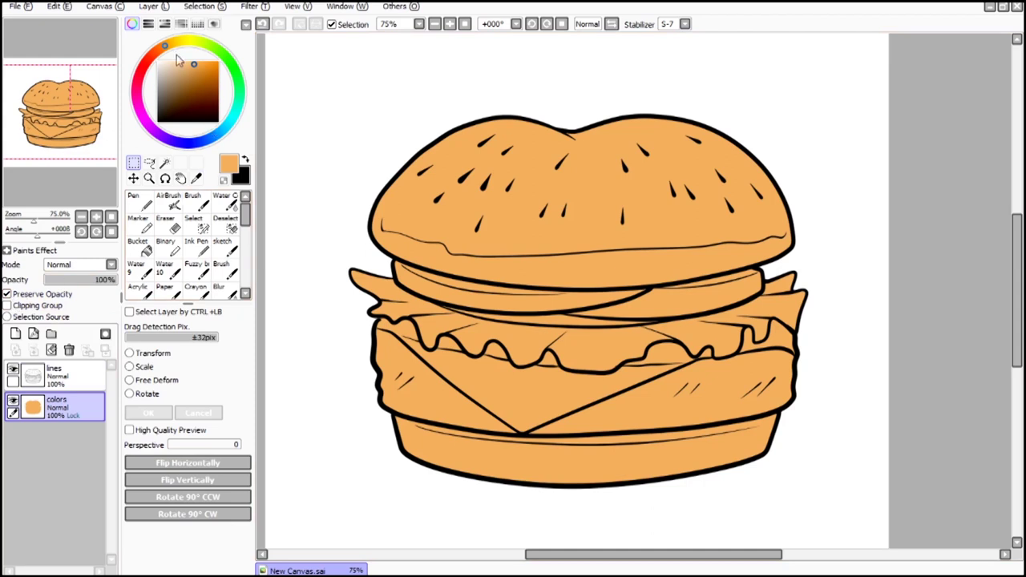
left_click_drag(163, 47, 147, 61)
left_click_drag(195, 69, 187, 84)
left_click(138, 201)
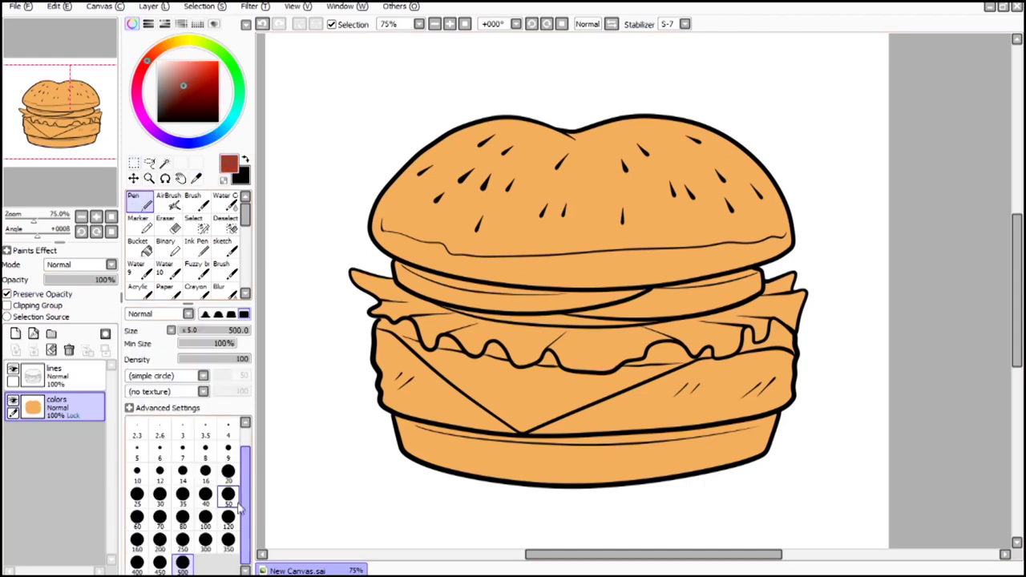
left_click(228, 518)
mouse_move(389, 341)
left_mouse_down()
mouse_move(417, 365)
mouse_move(521, 387)
left_mouse_up()
left_click_drag(497, 257, 475, 249)
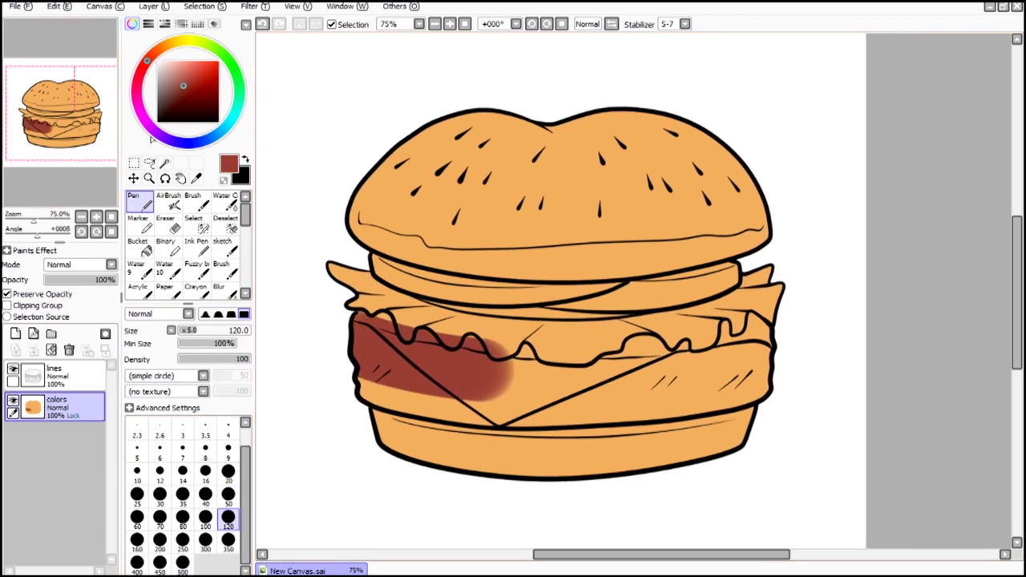
left_click(684, 25)
left_click(672, 38)
mouse_move(356, 354)
left_mouse_down()
mouse_move(461, 398)
mouse_move(635, 404)
mouse_move(749, 377)
mouse_move(401, 340)
left_mouse_up()
Step: Try painting brownish red strokes across the top bun with the line art hidden, and undo them
left_click(13, 369)
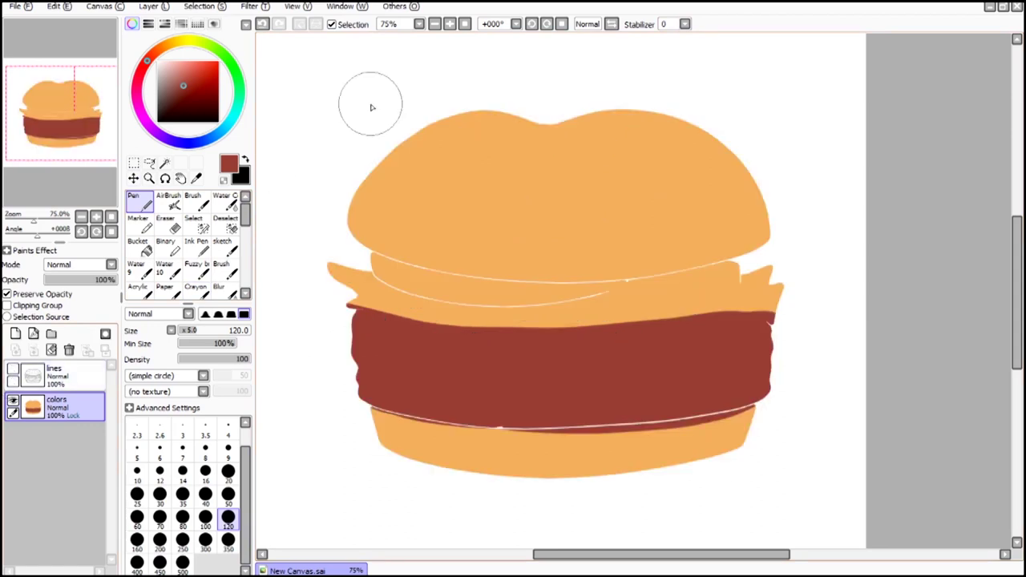
mouse_move(371, 105)
left_mouse_down()
mouse_move(658, 174)
mouse_move(706, 132)
mouse_move(663, 104)
mouse_move(722, 192)
left_mouse_up()
left_click(266, 23)
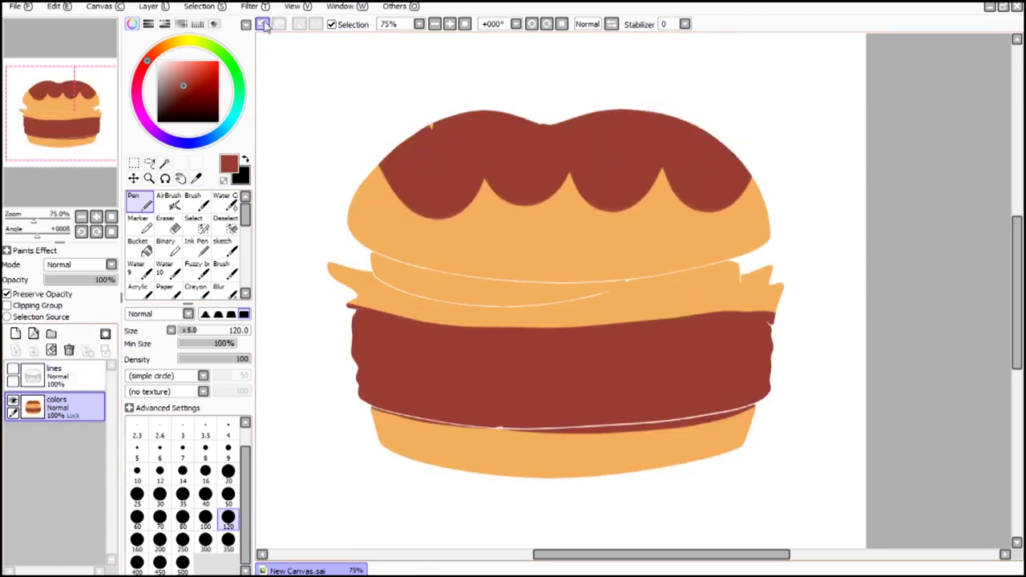
key("ctrl+z")
key("ctrl+z")
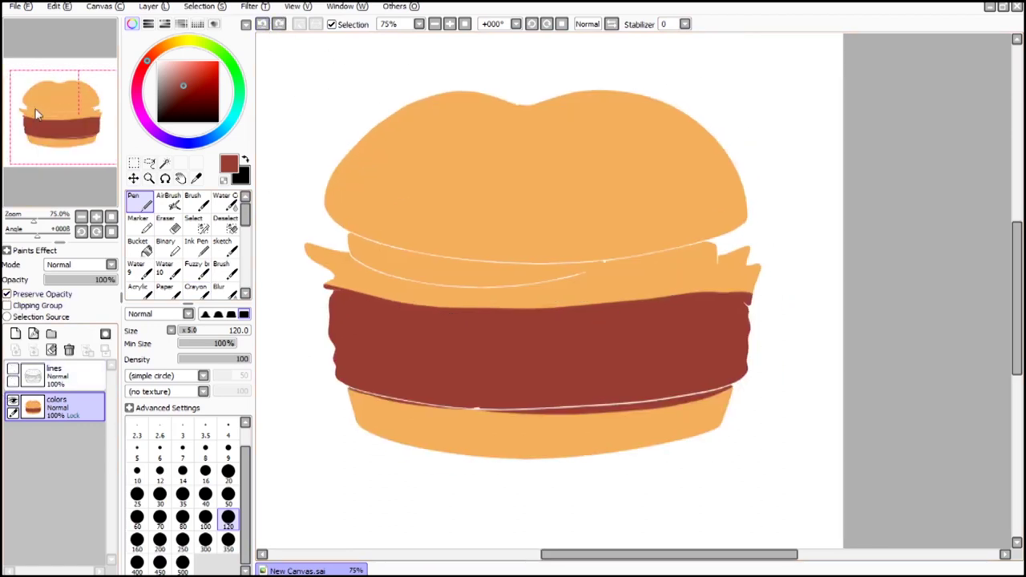
left_click(13, 369)
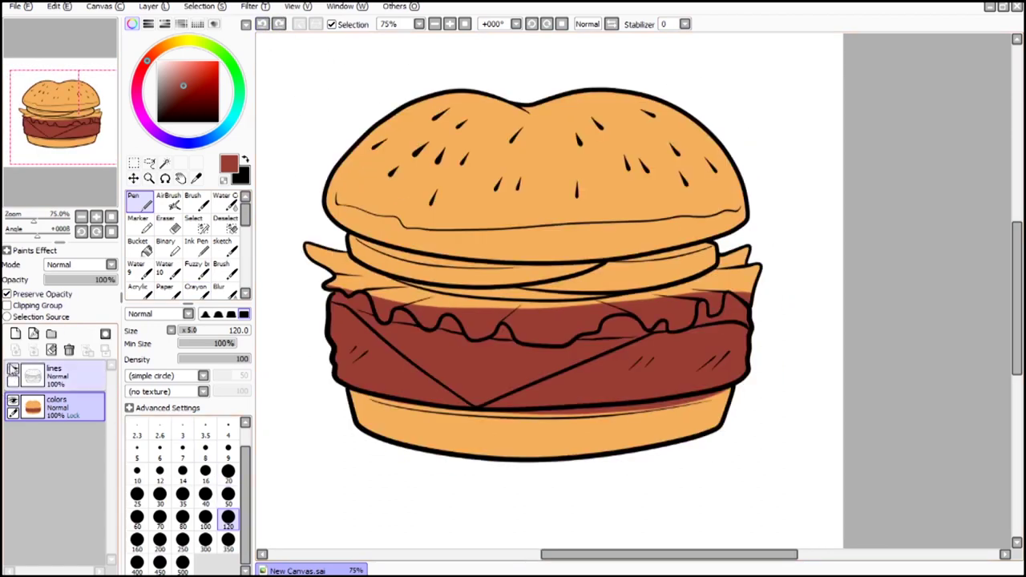
left_click(13, 371)
left_click(13, 370)
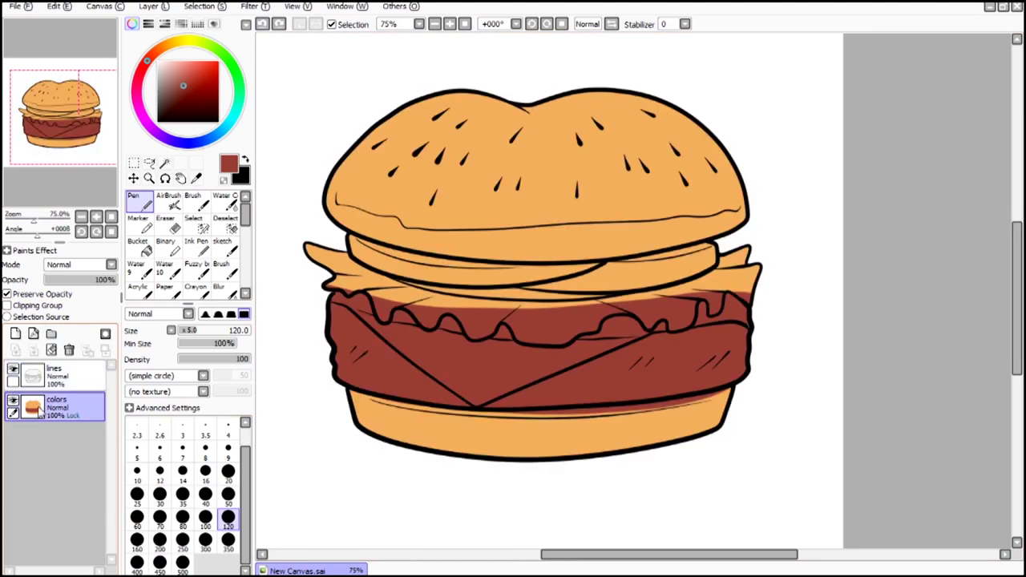
Step: Pick a paler shade of the bun color and paint a band along the bottom bun's upper edge with a size 50 Pen
key("alt")
left_click(350, 186)
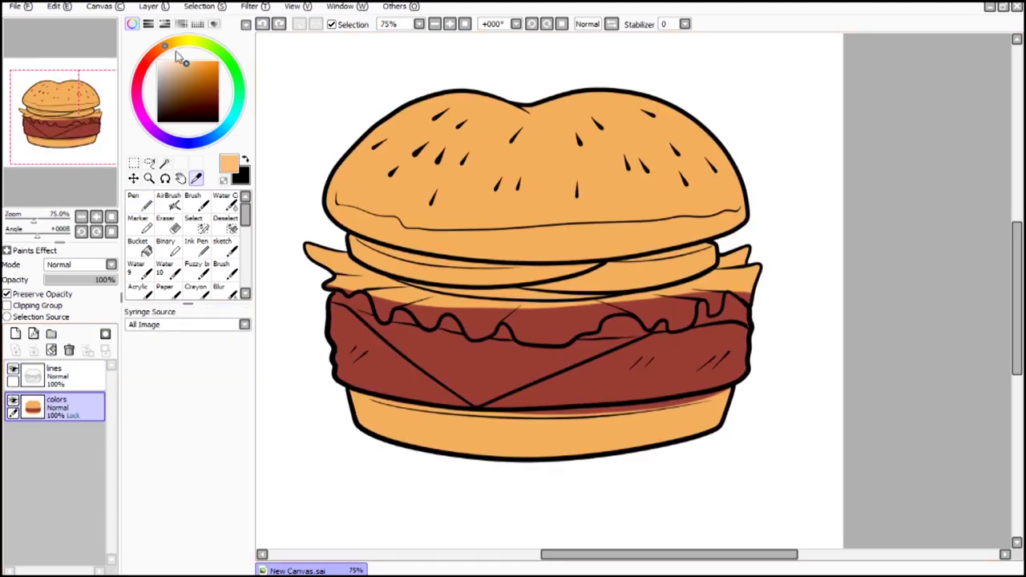
left_click(138, 200)
mouse_move(341, 375)
left_mouse_down()
mouse_move(497, 401)
mouse_move(650, 401)
left_mouse_up()
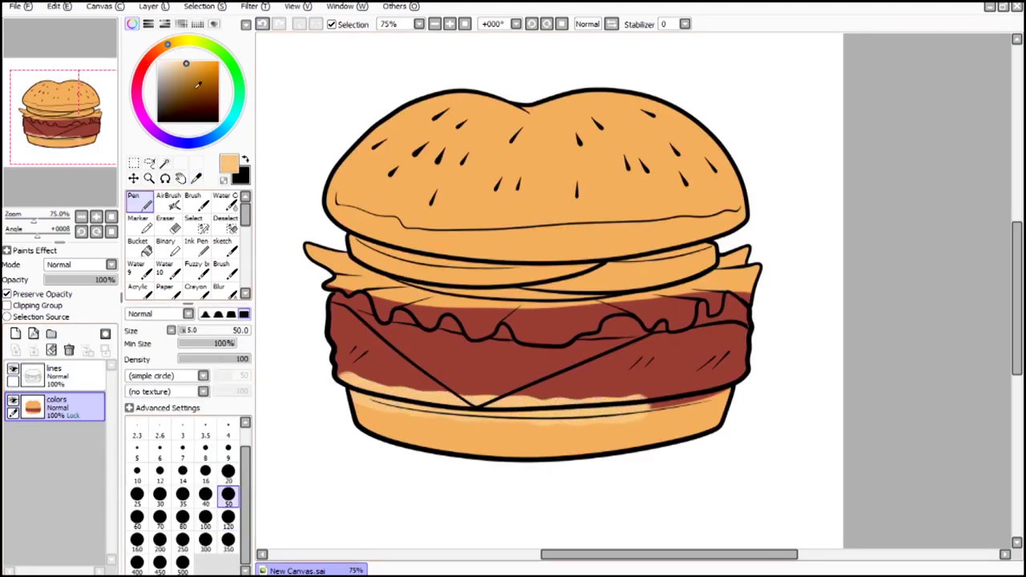
left_click(262, 24)
mouse_move(341, 377)
left_mouse_down()
mouse_move(527, 418)
mouse_move(764, 381)
left_mouse_up()
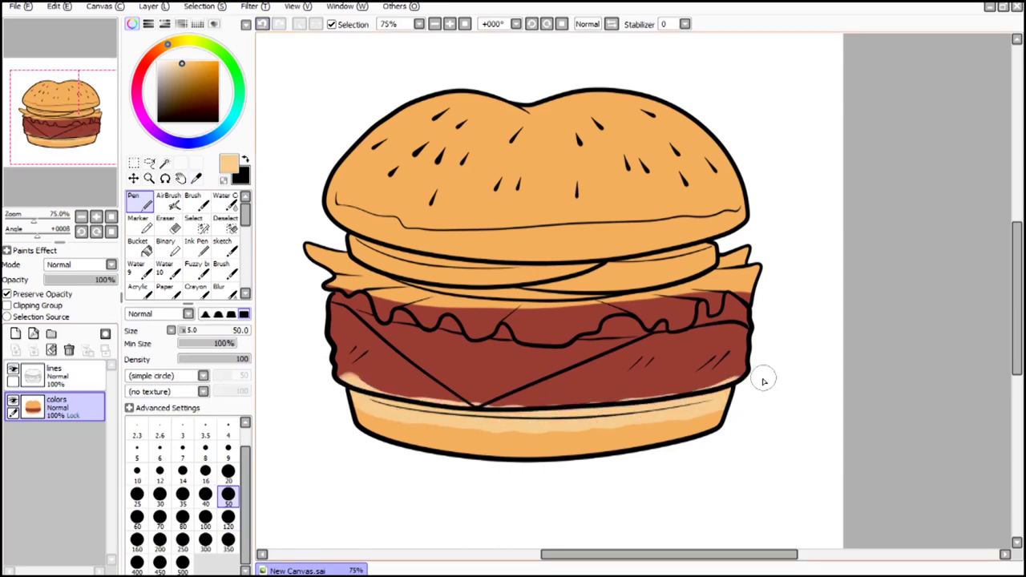
Step: Paint the same pale tan along the top bun's lower edge with a size 120 Pen
mouse_move(333, 210)
left_mouse_down()
mouse_move(492, 240)
mouse_move(602, 241)
left_mouse_up()
key("ctrl+z")
left_click(228, 517)
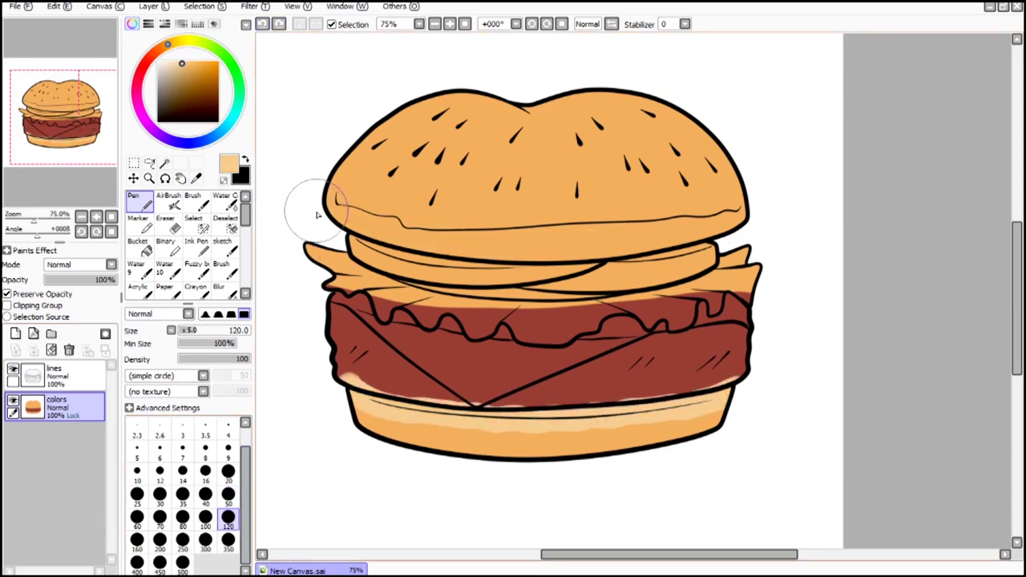
mouse_move(309, 210)
left_mouse_down()
mouse_move(466, 253)
mouse_move(658, 243)
mouse_move(815, 200)
left_mouse_up()
Step: Sample the patty's brownish red and paint over the pale spill along the patty's lower edge with a size 50 Pen
left_click(196, 179)
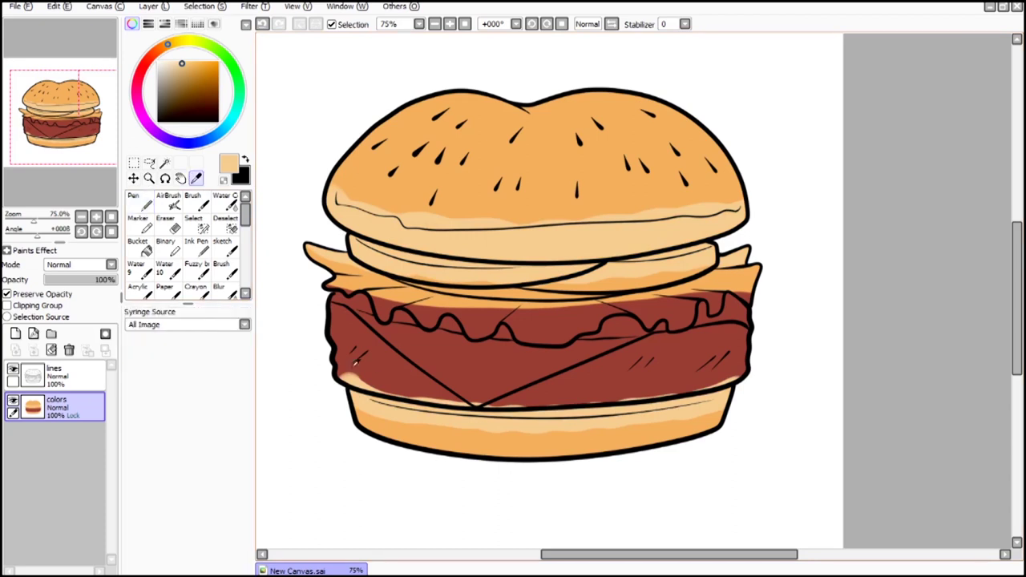
left_click(353, 341)
left_click(139, 201)
left_click(227, 494)
left_click_drag(337, 371, 493, 395)
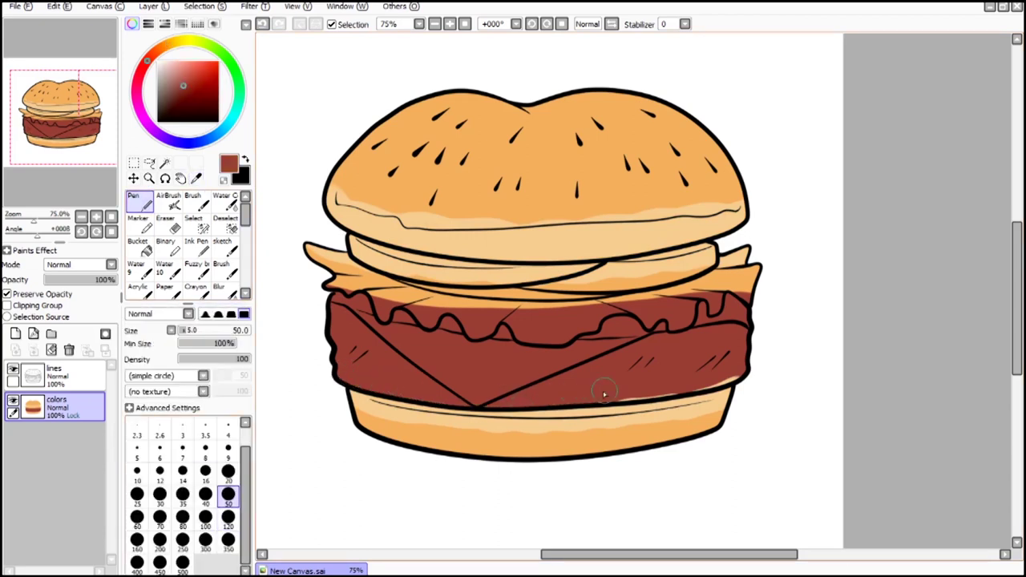
left_click_drag(604, 393, 756, 367)
Step: Select the cheese triangle from the lines layer with the Magic Wand and make the colors layer active
left_click(434, 24)
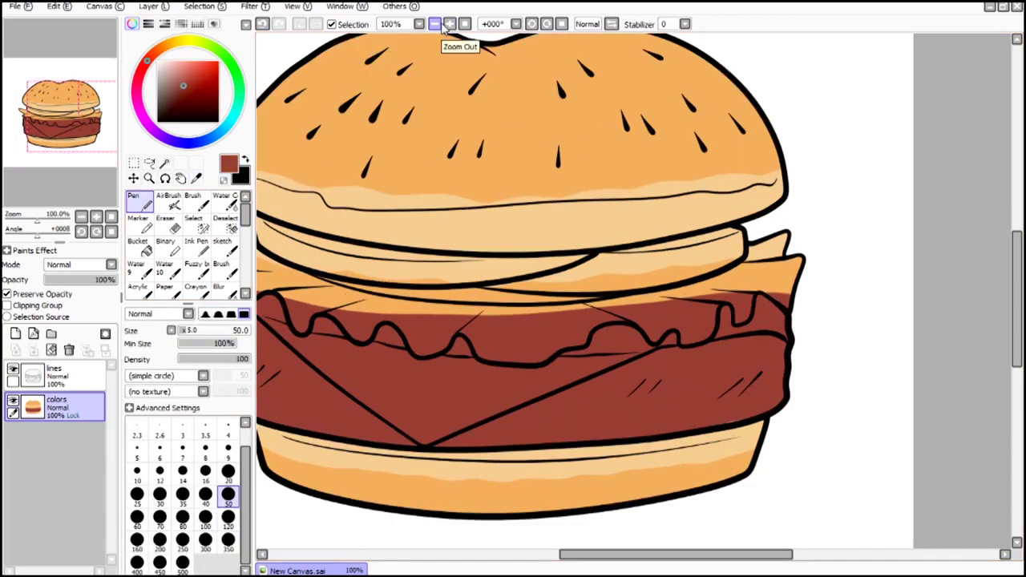
left_click_drag(112, 96, 100, 100)
left_click(196, 179)
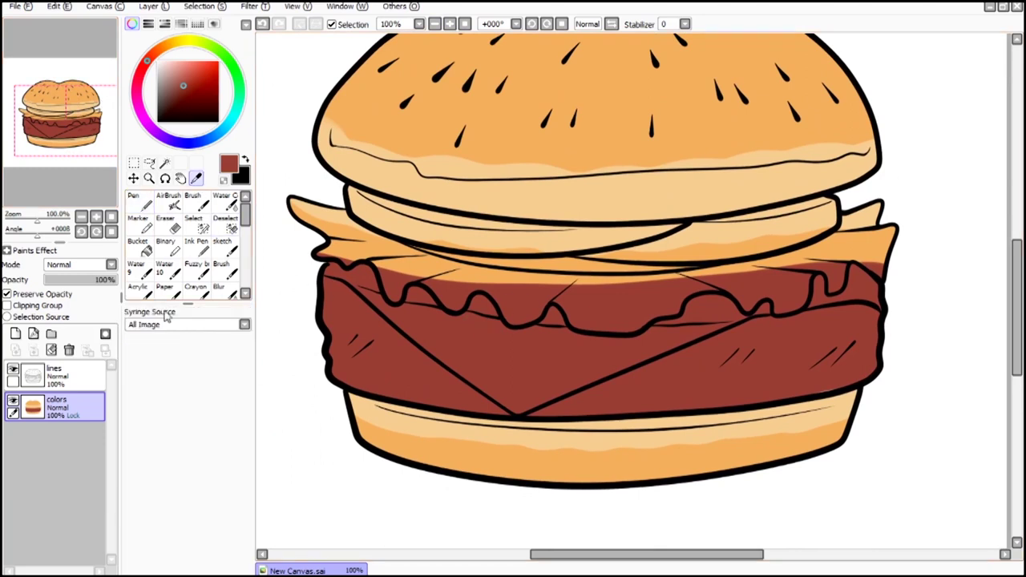
left_click(56, 376)
left_click(165, 162)
left_click(541, 327)
left_click(71, 412)
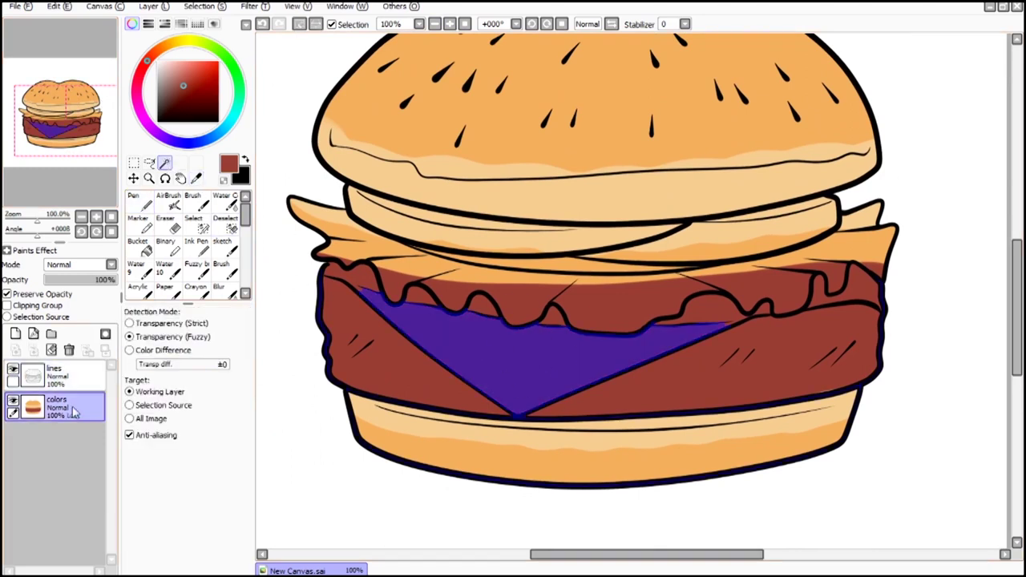
Step: Paint the selected cheese triangle golden yellow with a size 350 Pen, and clear the selection
left_click(178, 44)
left_click(210, 61)
left_click(172, 43)
left_click(140, 202)
left_click(229, 541)
left_click_drag(449, 345, 642, 337)
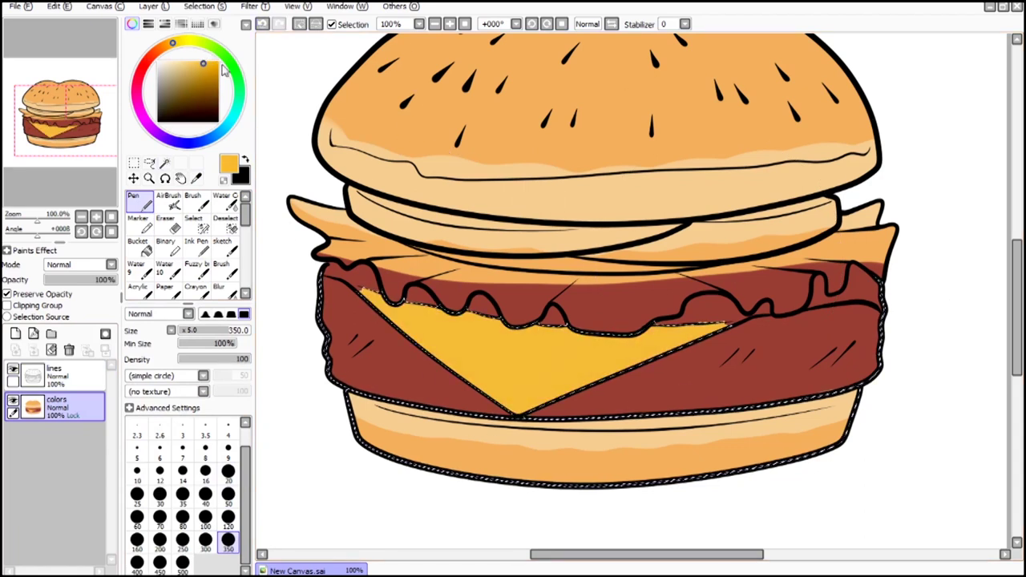
key("ctrl+d")
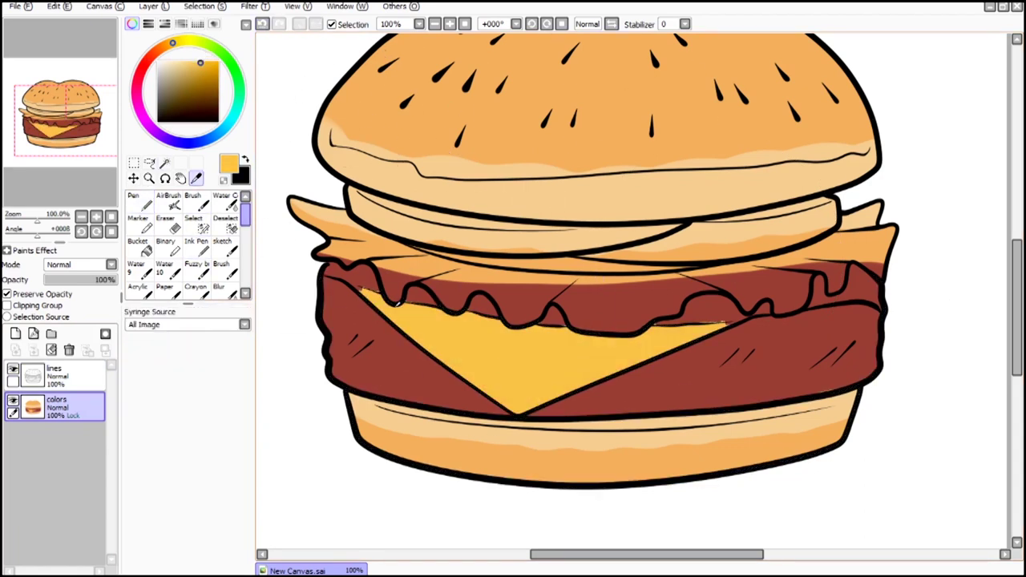
Step: Paint the remaining cheese along the lettuce's wavy lower edge golden yellow, using Pen sizes 20 and 50
left_click(229, 471)
mouse_move(361, 273)
left_mouse_down()
mouse_move(375, 287)
mouse_move(561, 313)
mouse_move(710, 313)
mouse_move(871, 274)
mouse_move(844, 267)
left_mouse_up()
left_click(229, 495)
left_click_drag(66, 102, 71, 84)
Step: Pick a medium green and paint the lettuce's left end with a size 50 Pen
left_click(197, 179)
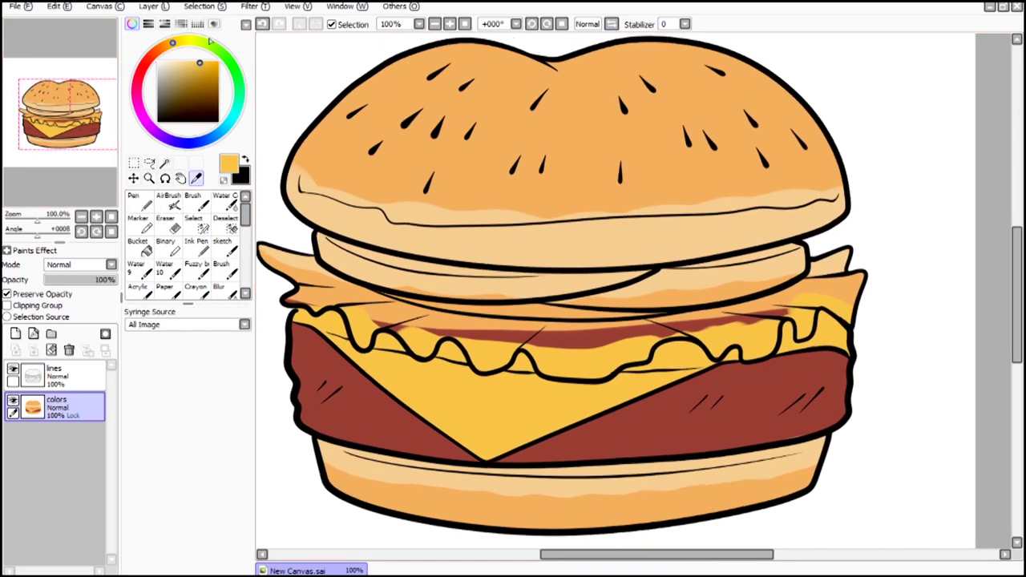
left_click(221, 53)
left_click_drag(185, 67, 187, 80)
left_click(150, 198)
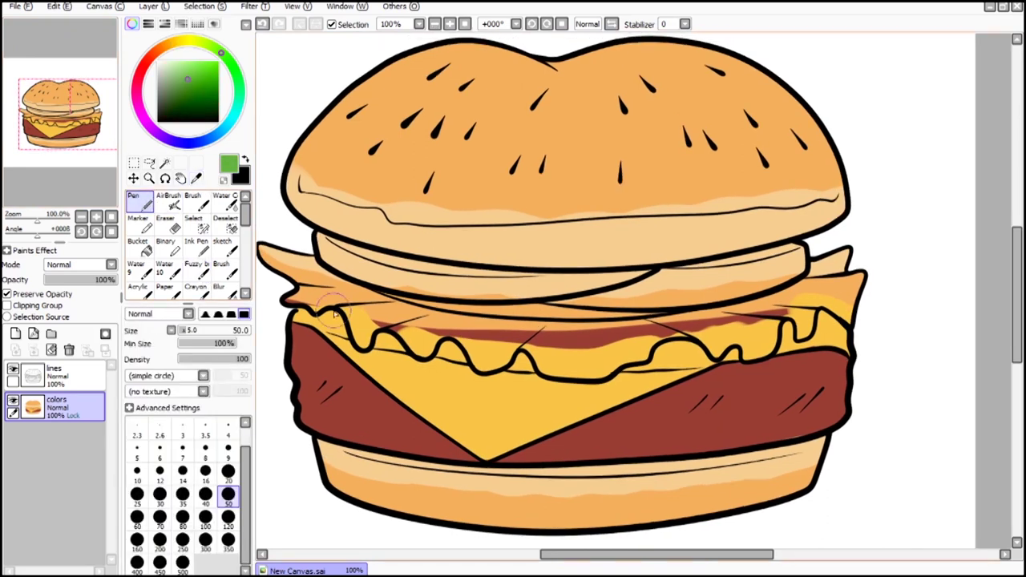
mouse_move(321, 303)
left_mouse_down()
mouse_move(276, 272)
mouse_move(275, 254)
mouse_move(358, 294)
mouse_move(332, 292)
mouse_move(635, 332)
mouse_move(733, 333)
mouse_move(811, 308)
mouse_move(830, 265)
left_mouse_up()
Step: Select the main lettuce area from the lines layer with the Magic Wand and paint it green on the colors layer
left_click(165, 163)
left_click(56, 375)
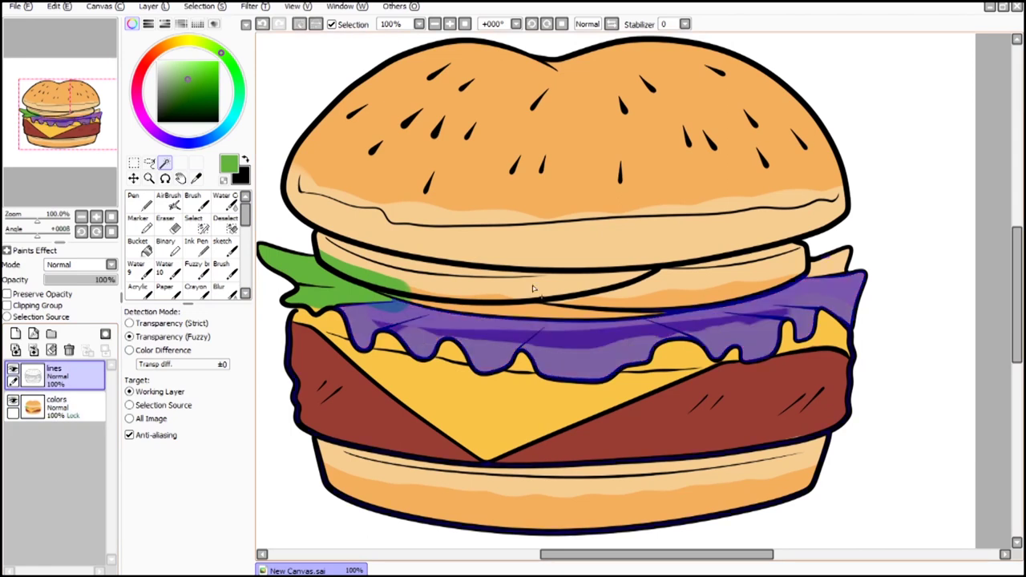
left_click(56, 405)
left_click(134, 201)
mouse_move(361, 316)
left_mouse_down()
mouse_move(437, 337)
mouse_move(641, 344)
mouse_move(834, 285)
left_mouse_up()
key("ctrl+d")
left_click(229, 472)
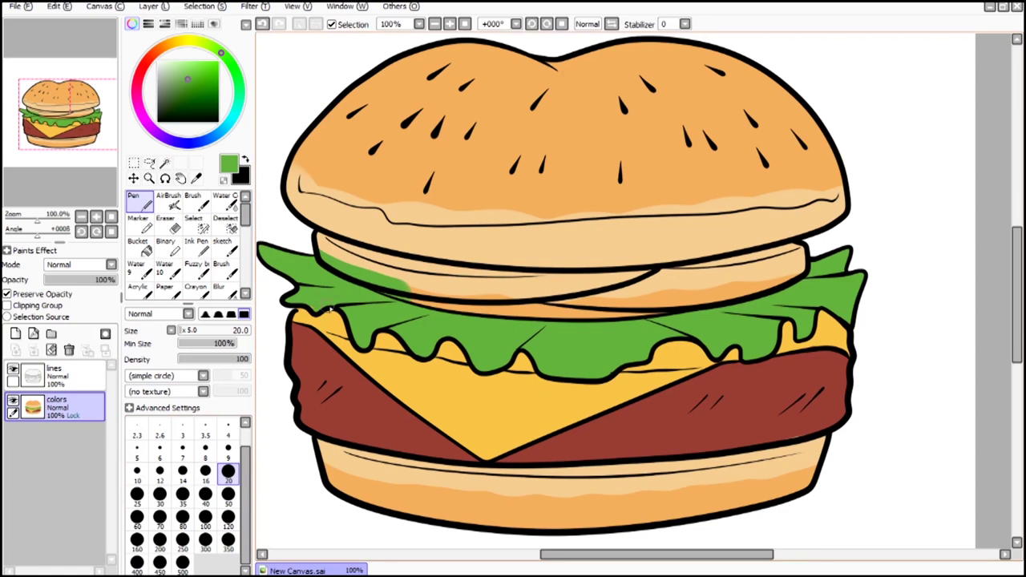
Step: Pick a bright red, set the Pen to size 50, and try a freehand stroke along the tomato slice before undoing it
left_click(196, 178)
left_click(470, 396)
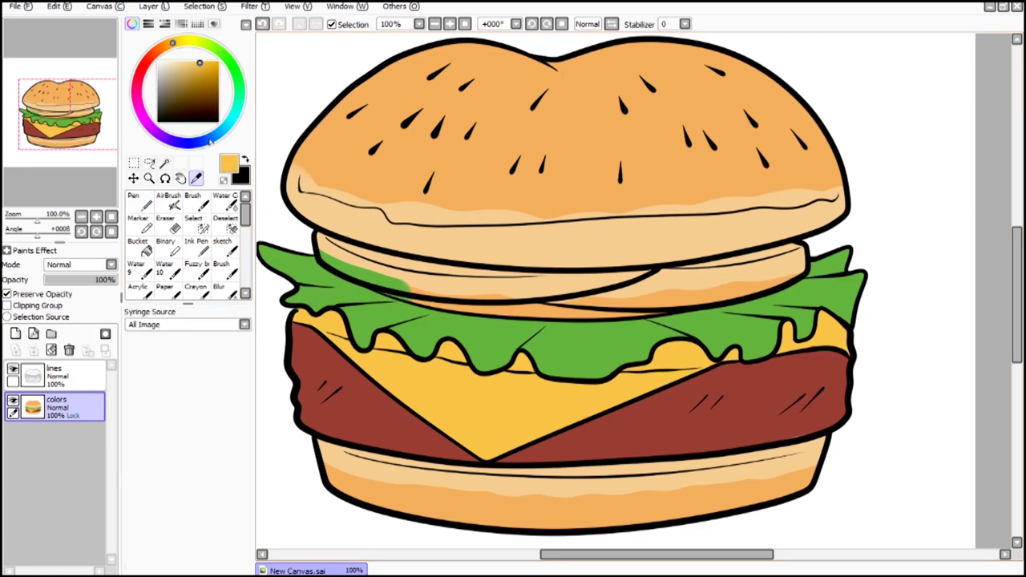
mouse_move(163, 55)
left_mouse_down()
mouse_move(148, 70)
mouse_move(204, 65)
left_mouse_up()
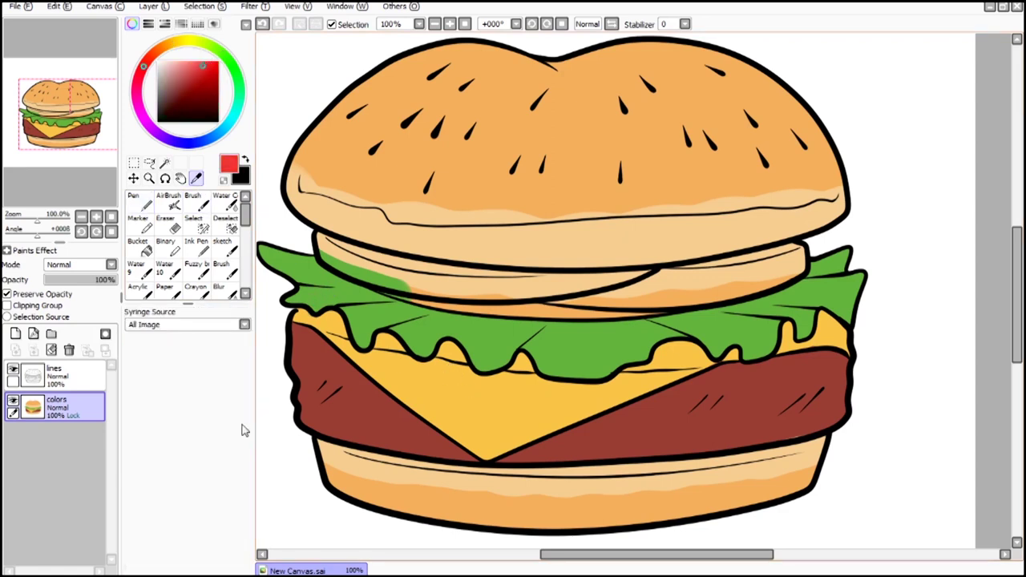
left_click(140, 204)
left_click(228, 499)
left_click_drag(325, 246, 549, 292)
left_click(263, 25)
Step: Select both tomato slices from the lines layer with the Magic Wand
left_click(166, 164)
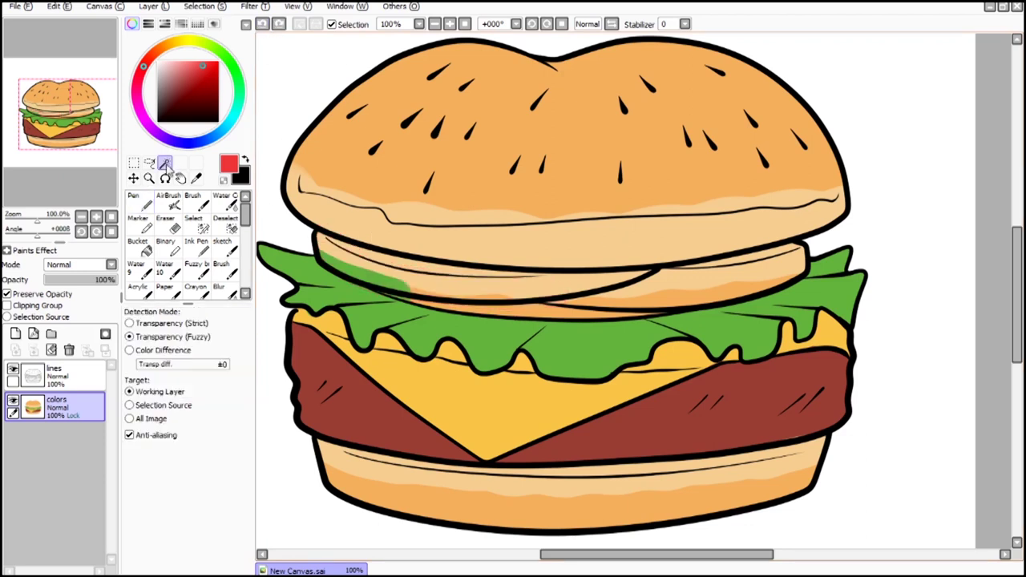
left_click(71, 377)
left_click(449, 288)
left_click(600, 290)
left_click(456, 268)
left_click(765, 253)
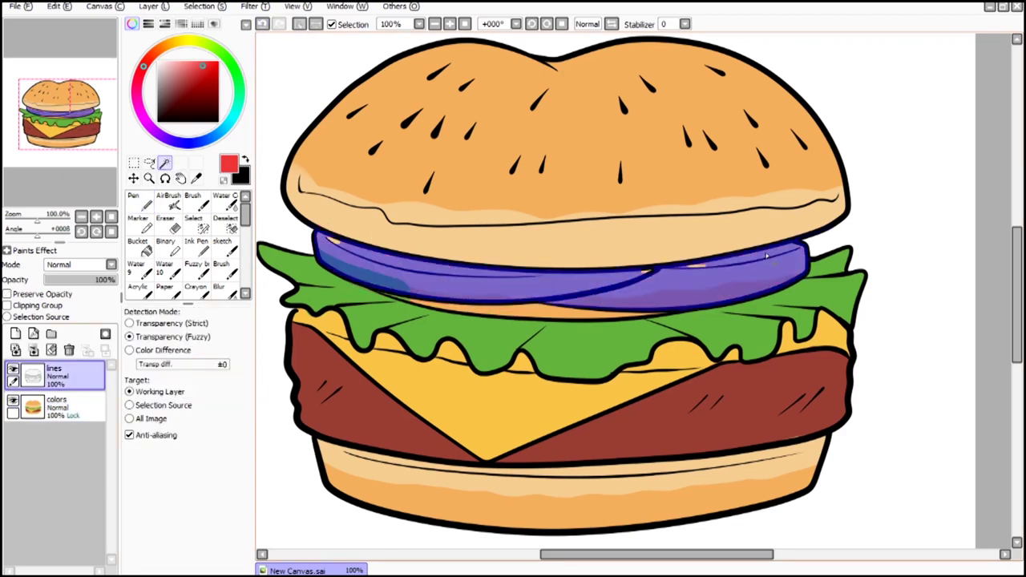
Step: Paint the selected tomato slices red on the colors layer, then clear the selection and fill missed spots with a size 20 Pen
left_click(73, 406)
left_click(140, 203)
mouse_move(324, 245)
left_mouse_down()
mouse_move(351, 261)
mouse_move(754, 265)
mouse_move(722, 297)
left_mouse_up()
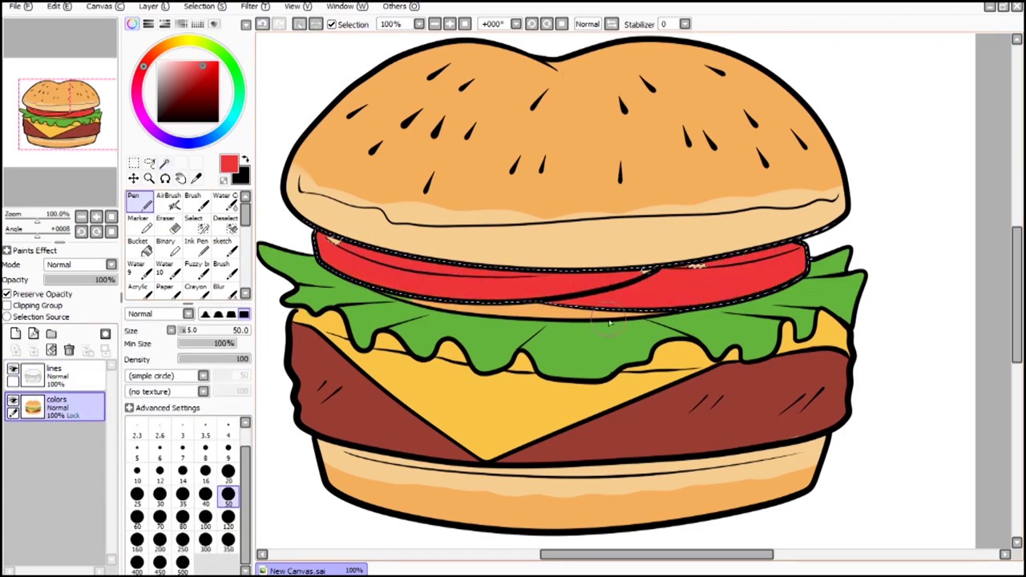
key("ctrl+d")
key("bracketleft")
key("bracketleft")
key("bracketleft")
key("bracketleft")
key("bracketleft")
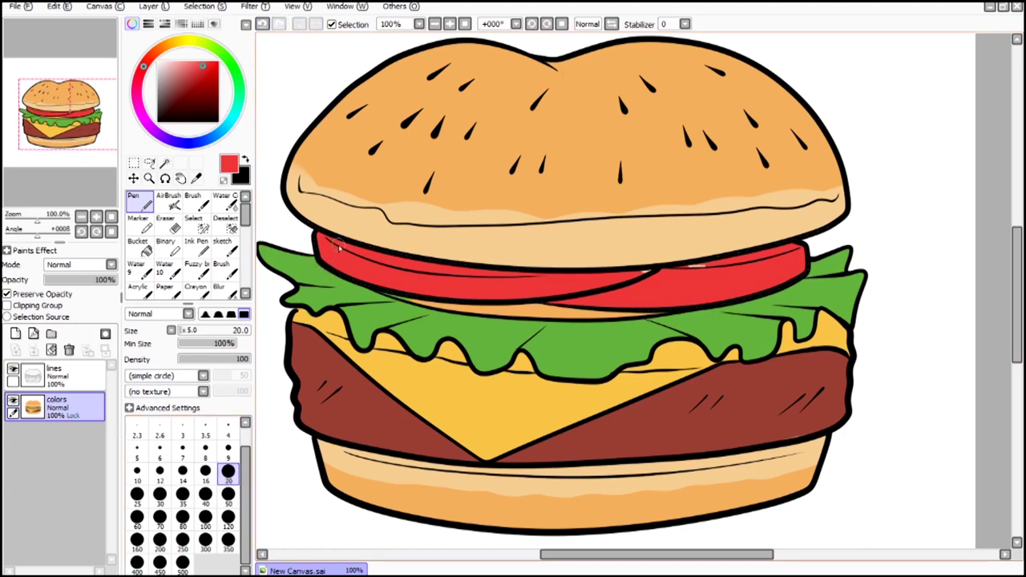
Step: Pick a pale lavender and paint the thin onion strip beneath the tomato slices with the size 20 Pen
left_click(197, 178)
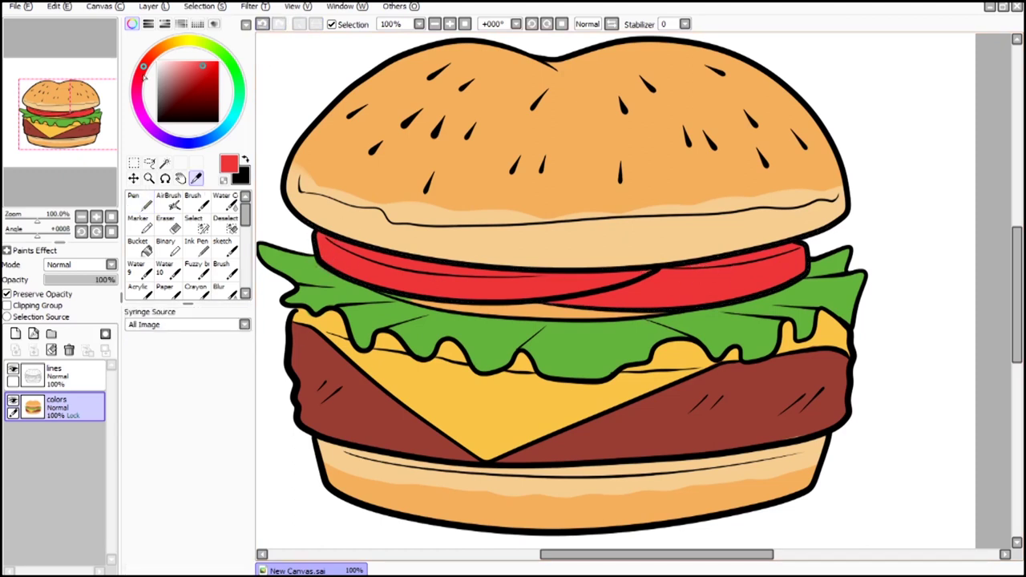
left_click_drag(144, 77, 136, 95)
left_click(175, 64)
key("n")
left_click_drag(385, 286, 624, 308)
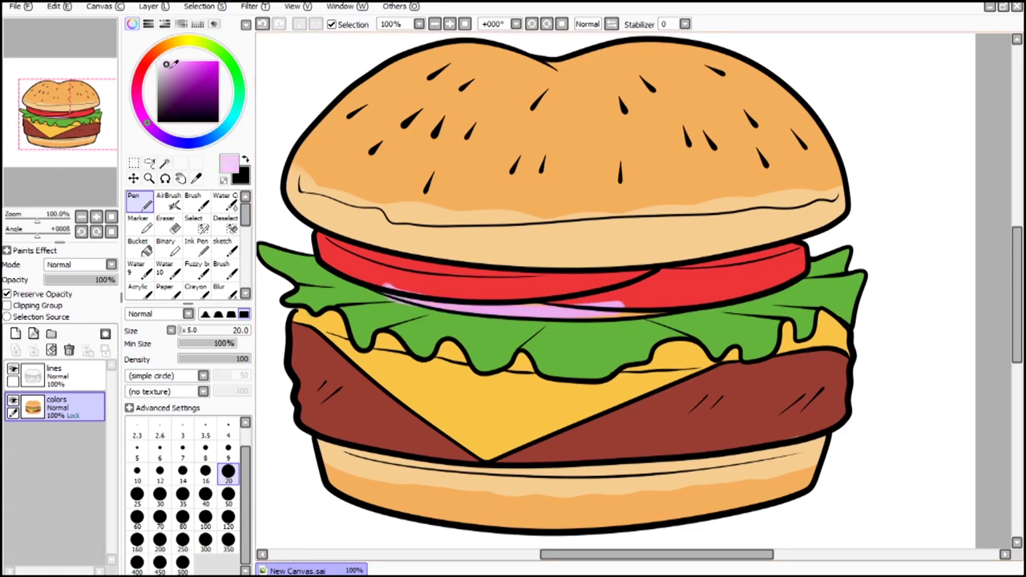
left_click_drag(395, 299, 594, 308)
mouse_move(475, 298)
left_mouse_down()
mouse_move(633, 308)
mouse_move(691, 298)
left_mouse_up()
Step: Touch up the painted edges around the onion strip and sample the lettuce green
left_click(438, 25)
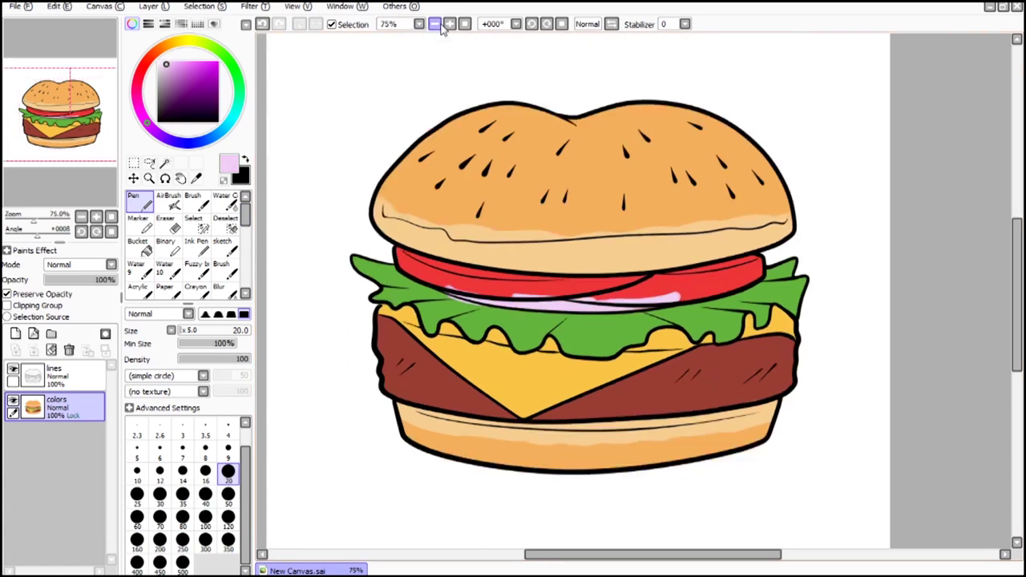
left_click(438, 25)
left_click(449, 25)
left_click(450, 25)
left_click(449, 25)
left_click_drag(53, 78, 28, 82)
left_click_drag(410, 278, 478, 277)
left_click_drag(35, 98, 68, 100)
left_click_drag(459, 271, 553, 261)
left_click(182, 179)
left_click(196, 179)
left_click(361, 317)
left_click(435, 24)
left_click(435, 24)
Step: Sample the tomato red and paint over the lavender spilled onto the tomato slices with the size 20 Pen
left_click(137, 205)
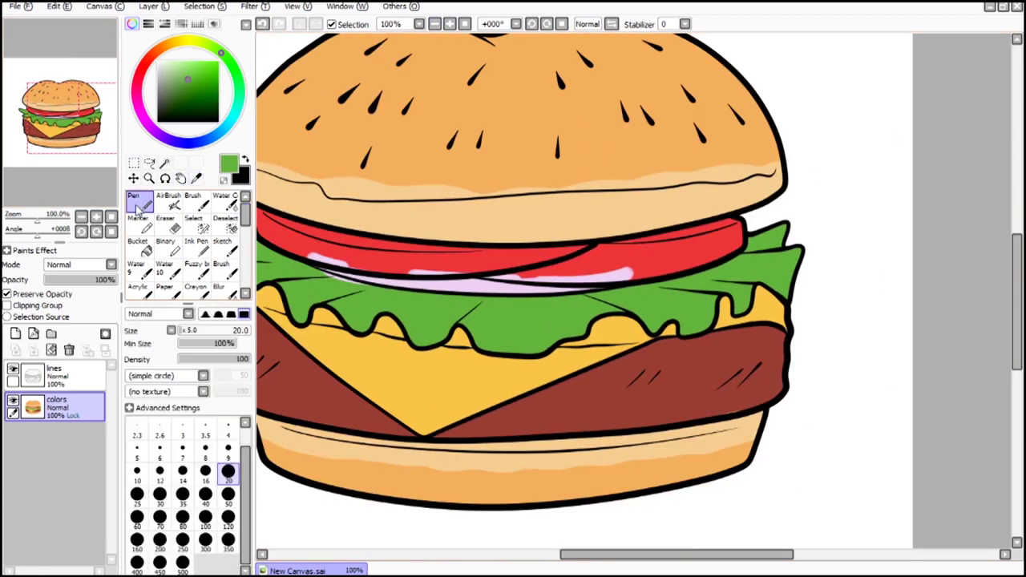
left_click(136, 201)
scroll(299, 377, "up", 2)
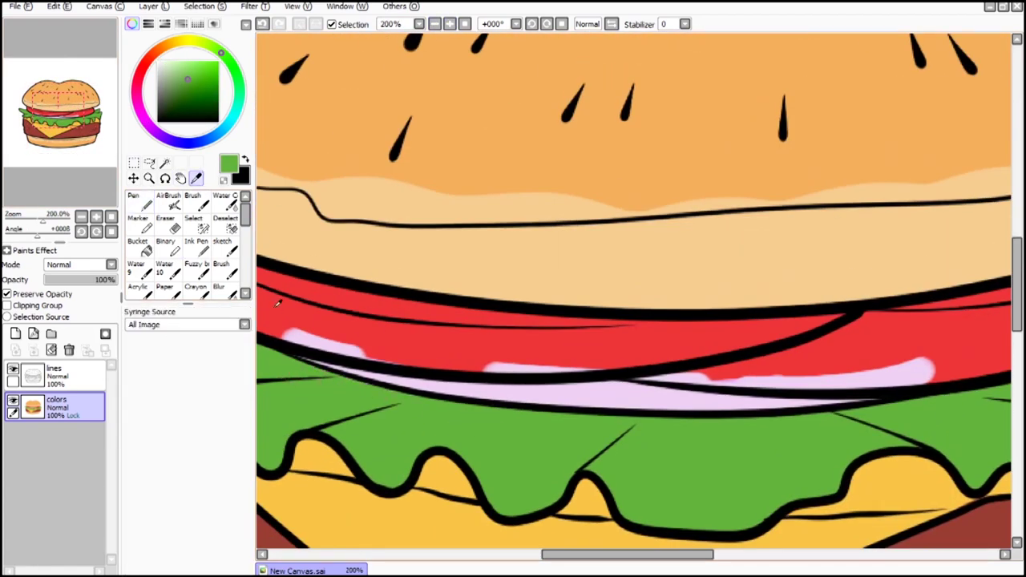
left_click(282, 300, "alt")
mouse_move(298, 350)
left_mouse_down()
mouse_move(502, 360)
mouse_move(462, 356)
mouse_move(690, 339)
left_mouse_up()
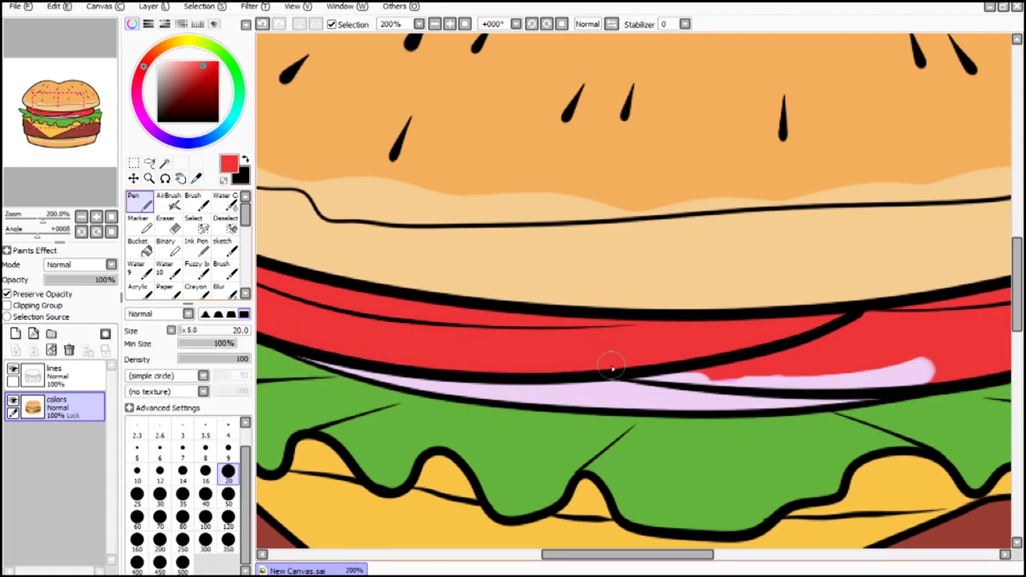
left_click_drag(642, 378, 807, 392)
left_click(263, 24)
mouse_move(630, 366)
left_mouse_down()
mouse_move(810, 386)
mouse_move(975, 360)
left_mouse_up()
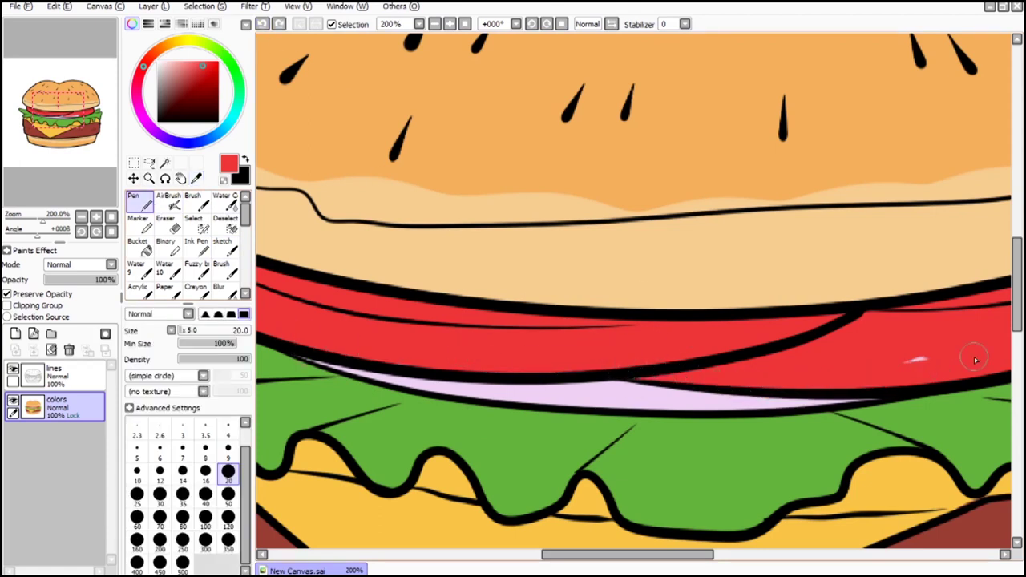
Step: Sample the patty's brown and adjust it to a darker, more saturated red
left_click(434, 24)
left_click(434, 24)
left_click(434, 24)
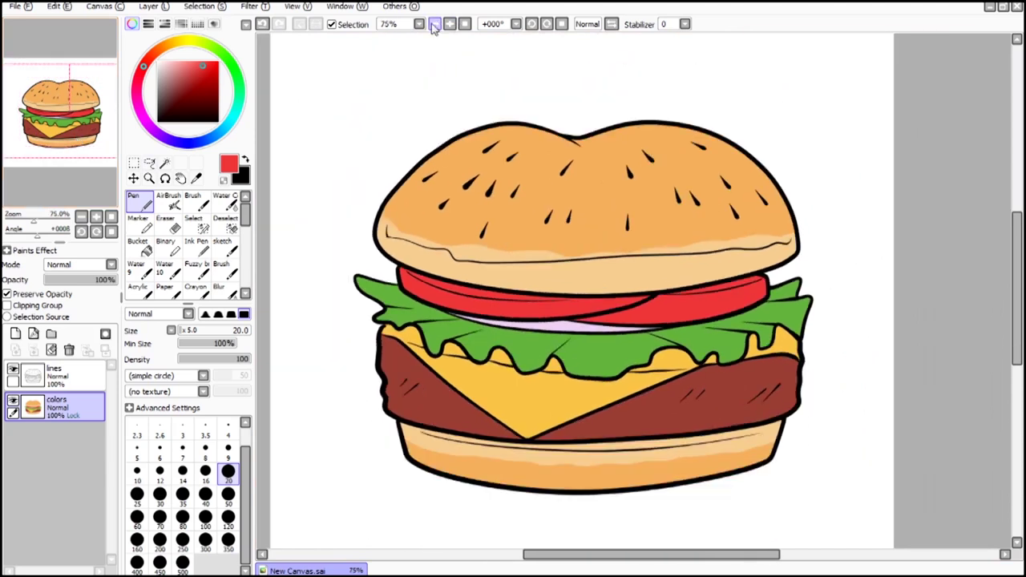
left_click_drag(84, 149, 85, 152)
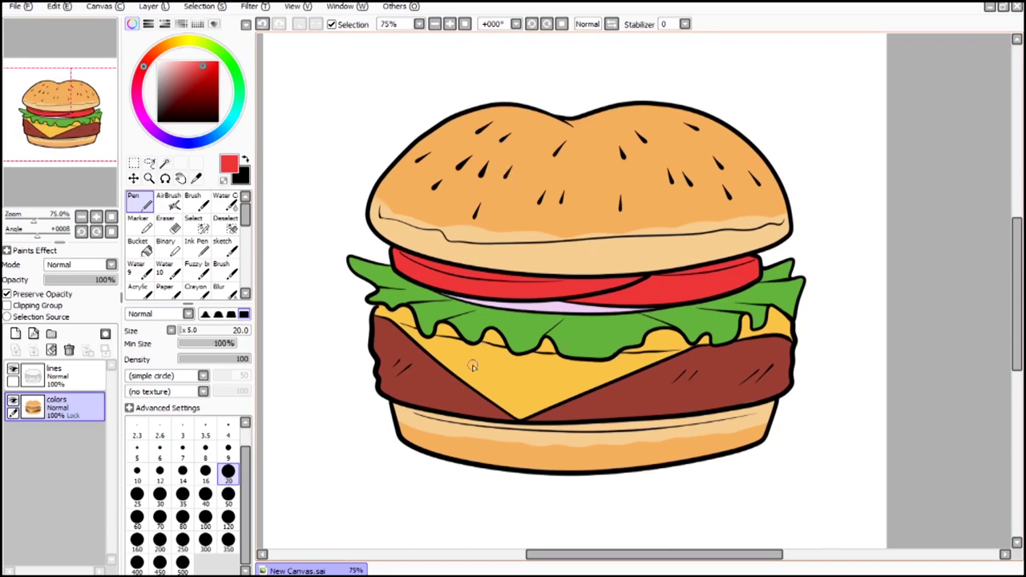
left_click(196, 178)
left_click_drag(100, 186, 86, 190)
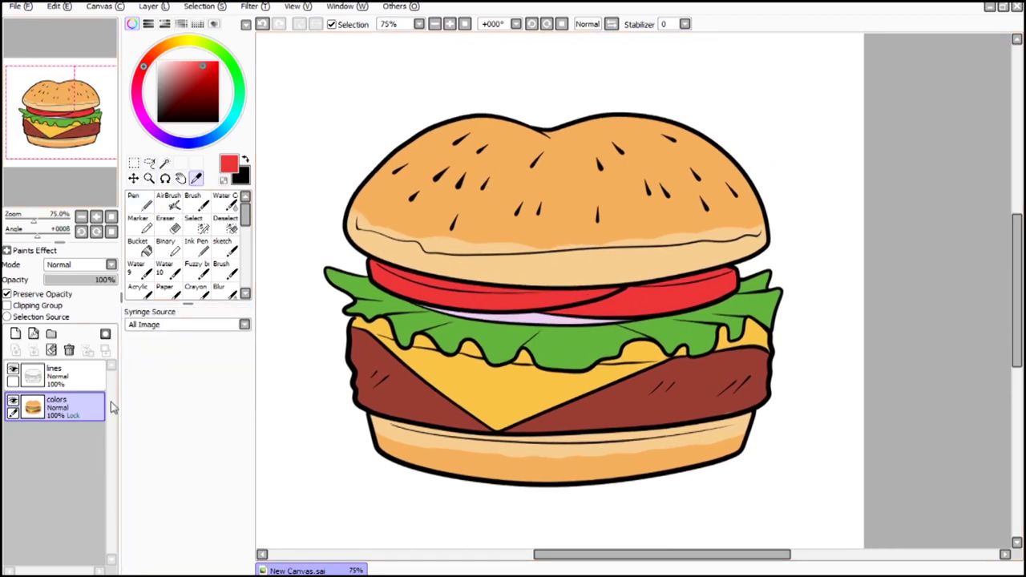
left_click(388, 357)
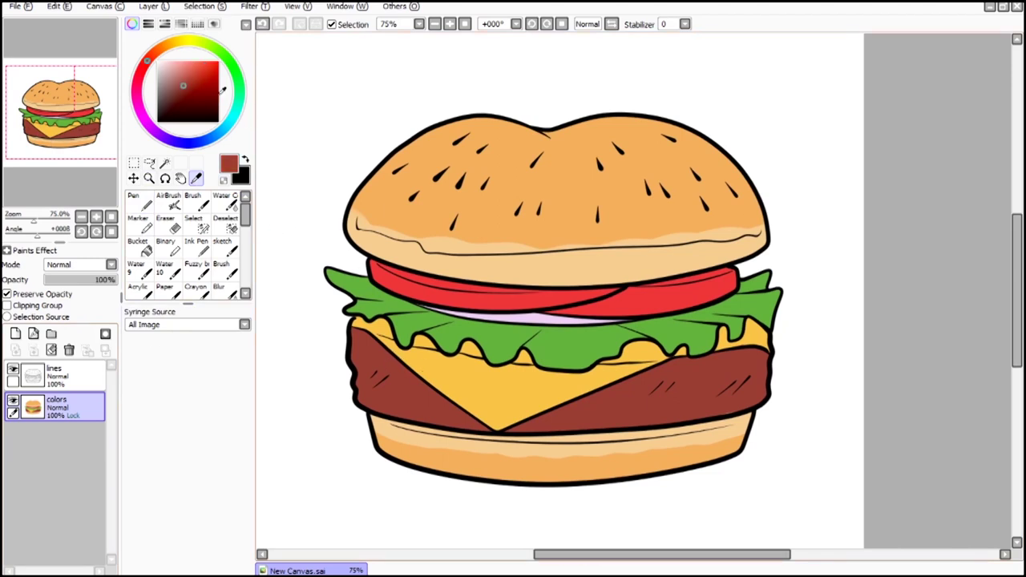
left_click_drag(189, 83, 193, 90)
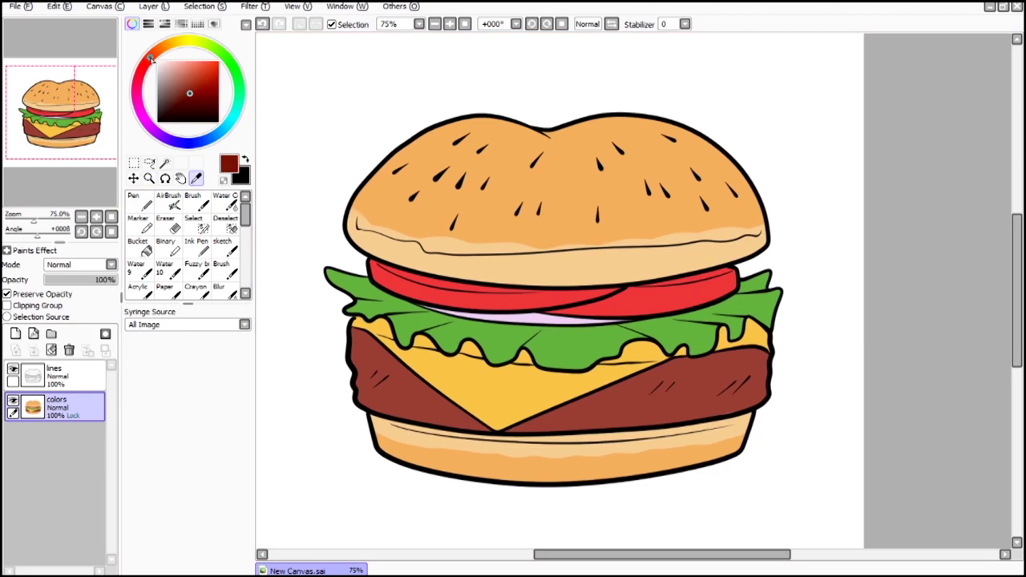
left_click_drag(148, 64, 147, 68)
Step: Turn on Preserve Opacity for the lines layer and hide the colors layer
left_click(68, 376)
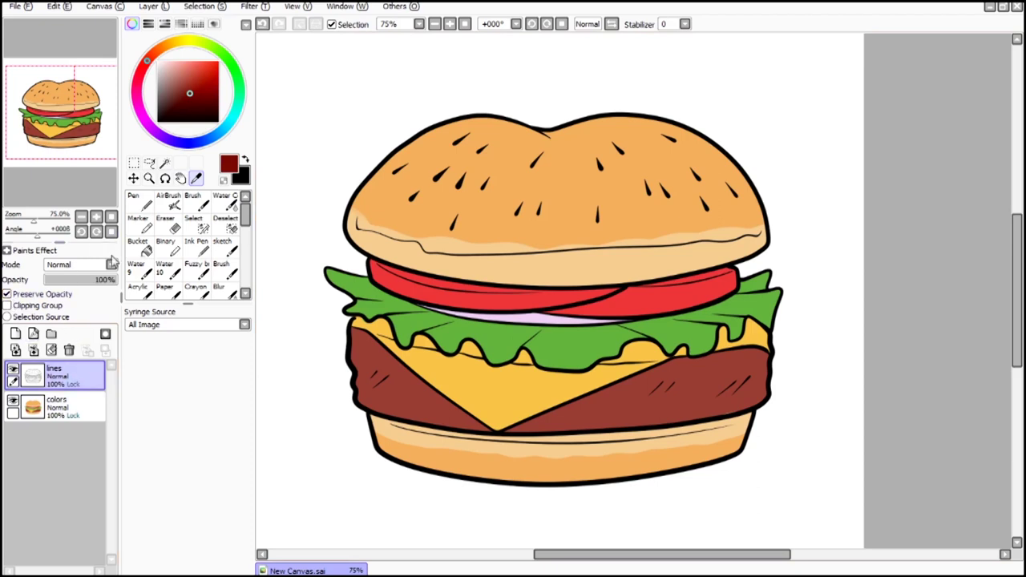
left_click(13, 405)
Step: Try recoloring the line art with a size 500 Pen, undo the stroke, and switch to the size 500 AirBrush
left_click(133, 201)
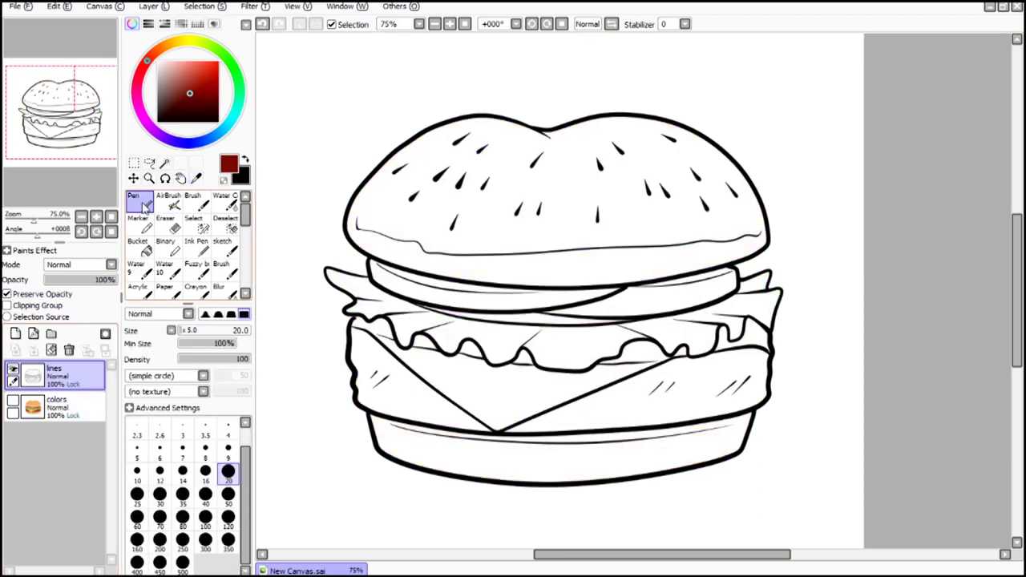
left_click(183, 563)
mouse_move(398, 179)
left_mouse_down()
mouse_move(806, 230)
mouse_move(687, 447)
mouse_move(323, 413)
left_mouse_up()
left_click(262, 24)
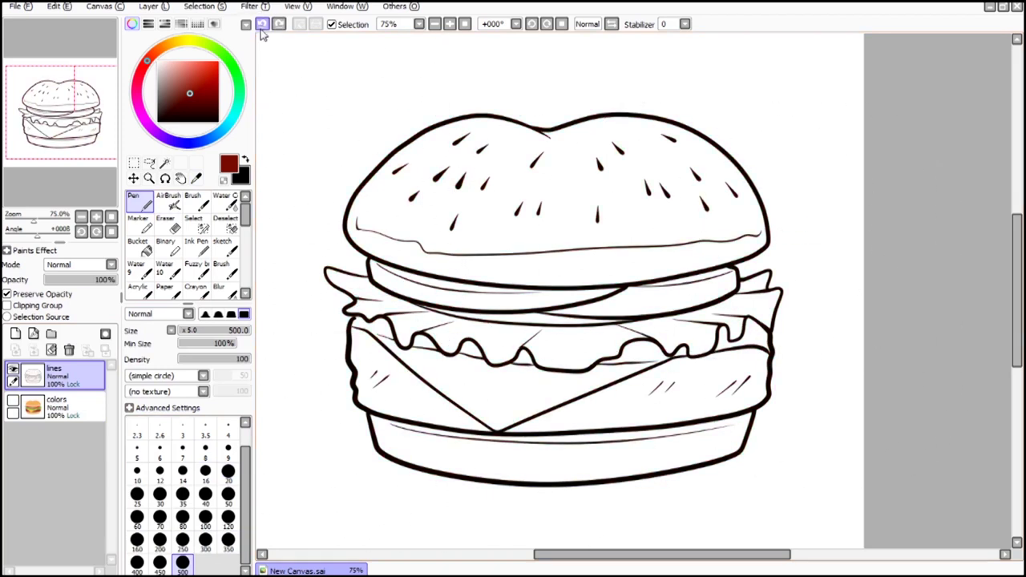
left_click(175, 203)
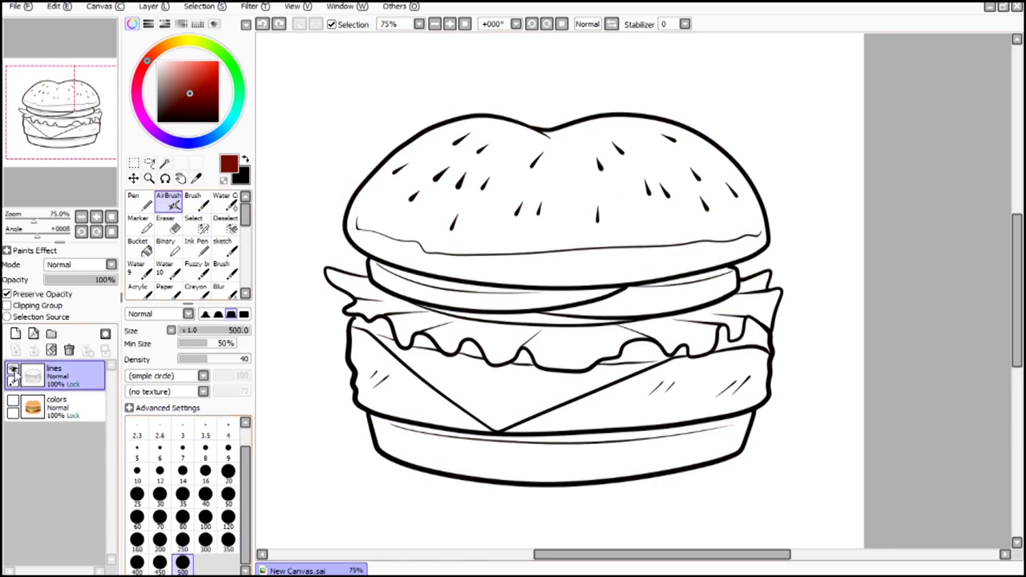
Step: Test the dark red AirBrush on a new layer with the line art hidden, then delete that layer and show the lines again
left_click(13, 370)
left_click(154, 6)
left_click(171, 22)
mouse_move(433, 433)
left_mouse_down()
mouse_move(557, 184)
mouse_move(644, 183)
mouse_move(602, 329)
mouse_move(681, 210)
mouse_move(412, 316)
mouse_move(468, 123)
mouse_move(508, 160)
mouse_move(575, 177)
mouse_move(534, 436)
left_mouse_up()
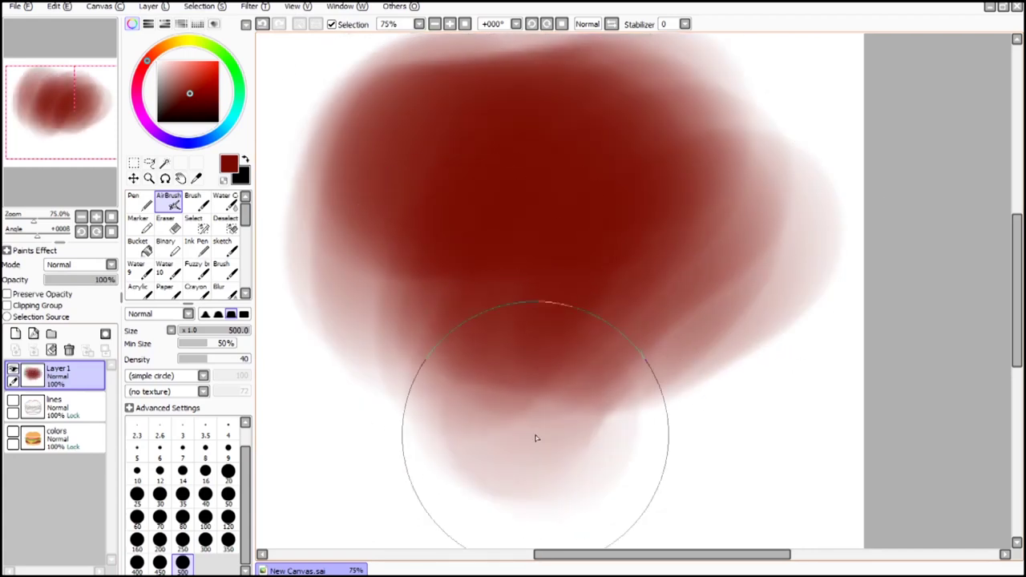
left_click(69, 351)
left_click(13, 371)
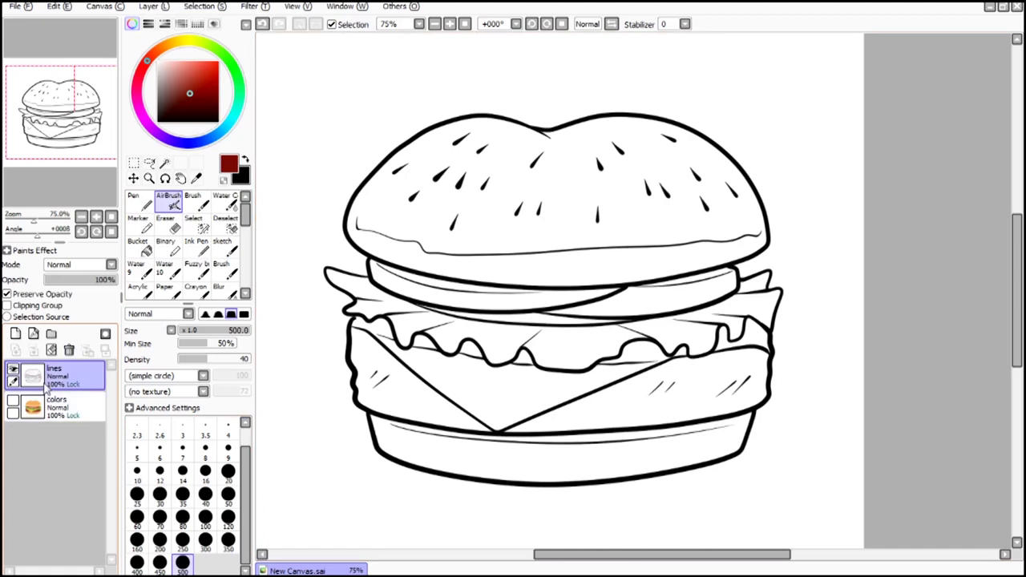
Step: Airbrush the line art dark red at size 500, then add a brighter red to parts of the lines at size 120
mouse_move(452, 173)
left_mouse_down()
mouse_move(422, 234)
mouse_move(707, 165)
mouse_move(610, 268)
mouse_move(389, 289)
mouse_move(694, 292)
mouse_move(455, 326)
mouse_move(686, 315)
mouse_move(438, 362)
mouse_move(605, 354)
mouse_move(369, 338)
mouse_move(700, 363)
mouse_move(361, 391)
left_mouse_up()
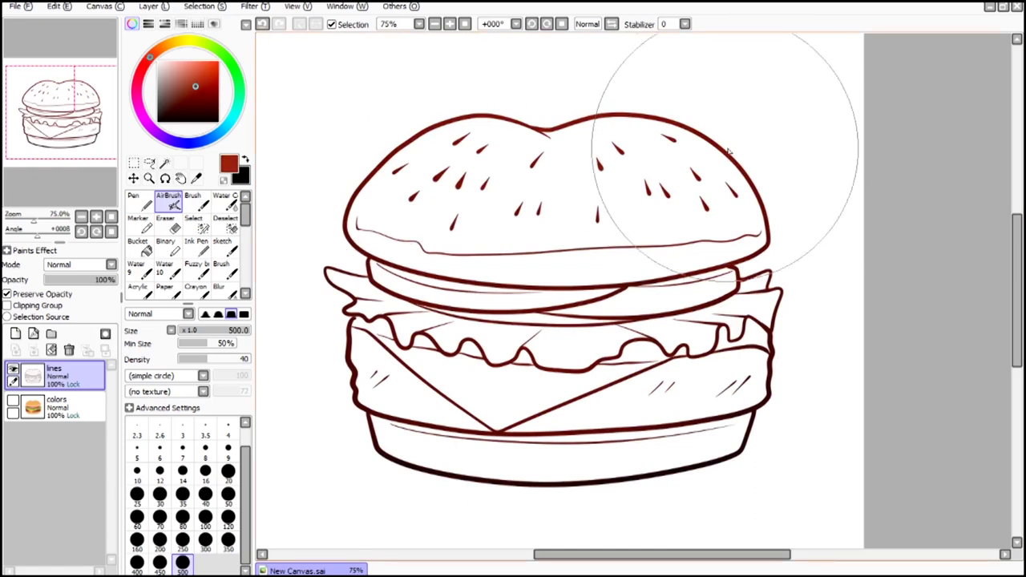
left_click(228, 520)
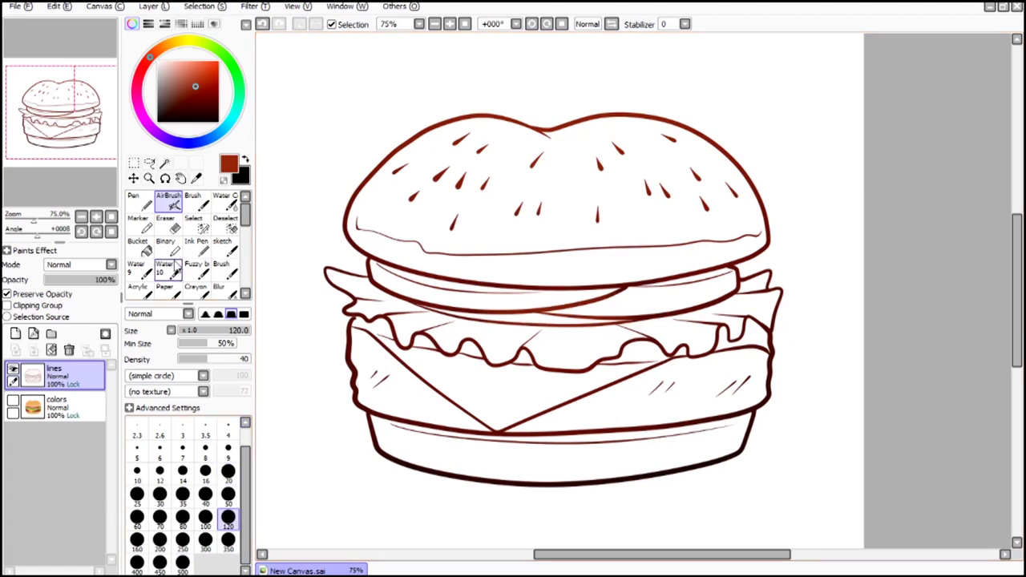
Step: Recolor the inner crease lines of the upper and lower buns brighter red with the Pen at sizes 50 and 20
left_click(138, 202)
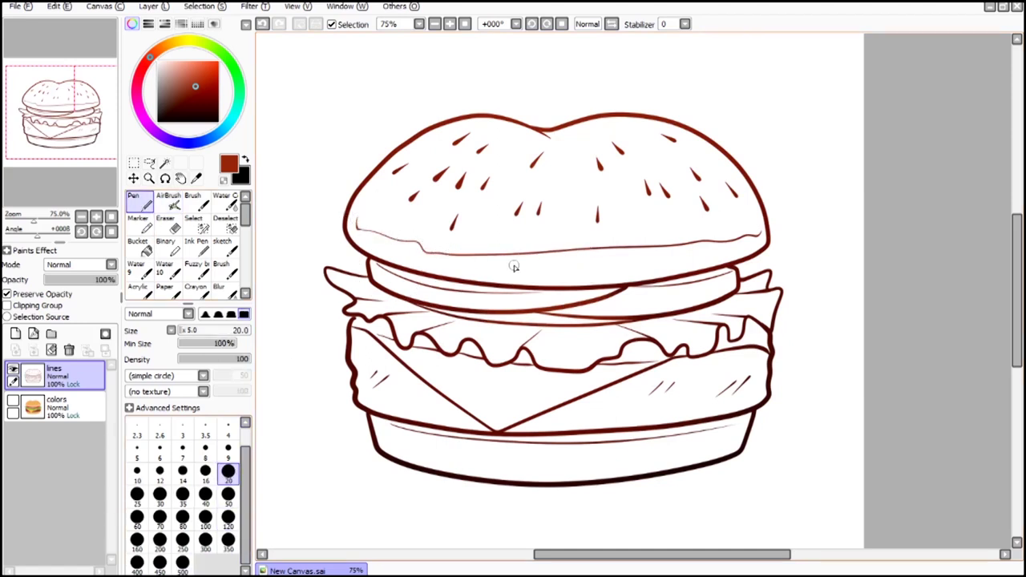
left_click(228, 495)
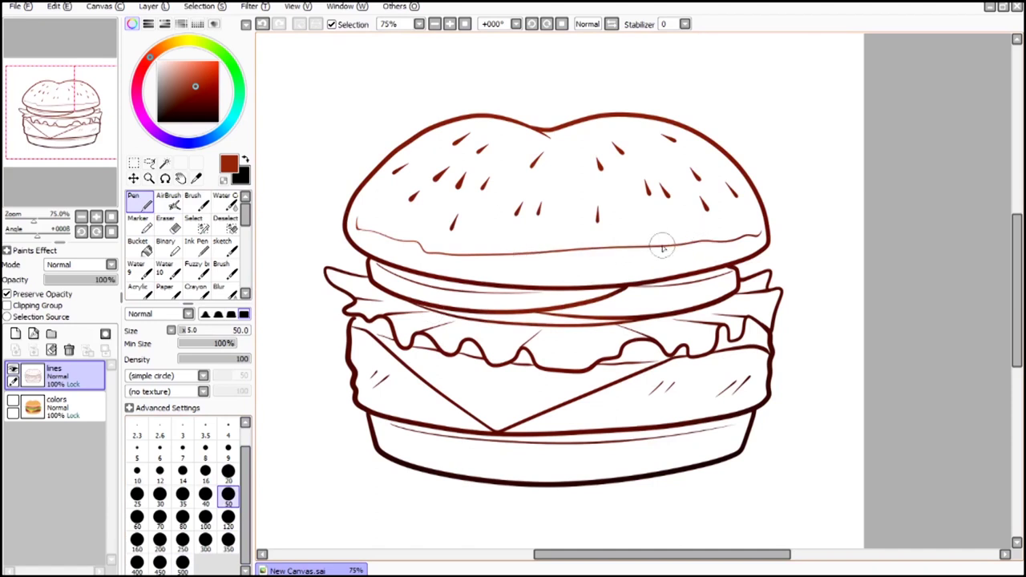
left_click(228, 472)
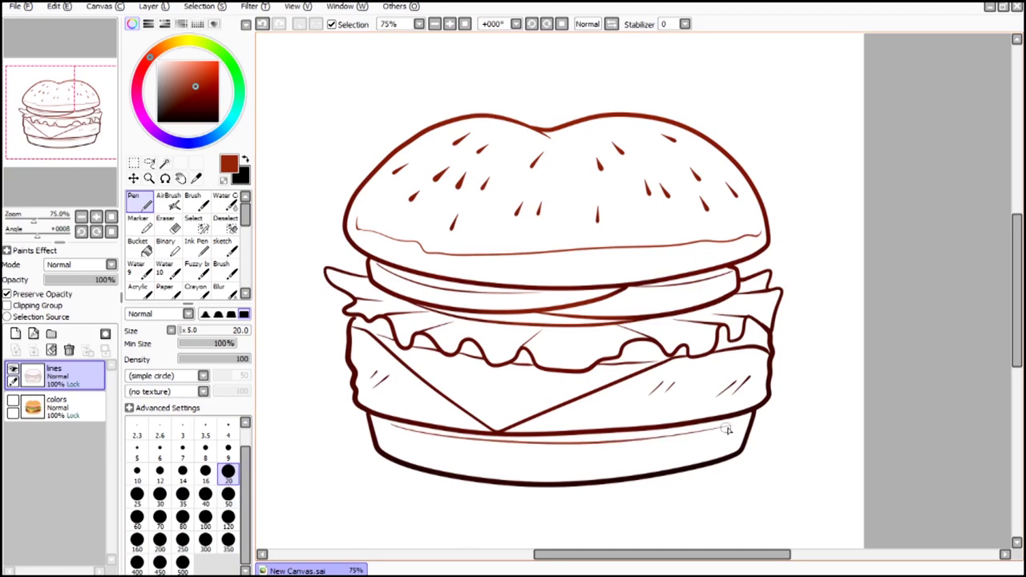
Step: Show the colors layer again and recolor the sesame seeds pale pink on the lines layer with a size 50 Pen
left_click(13, 401)
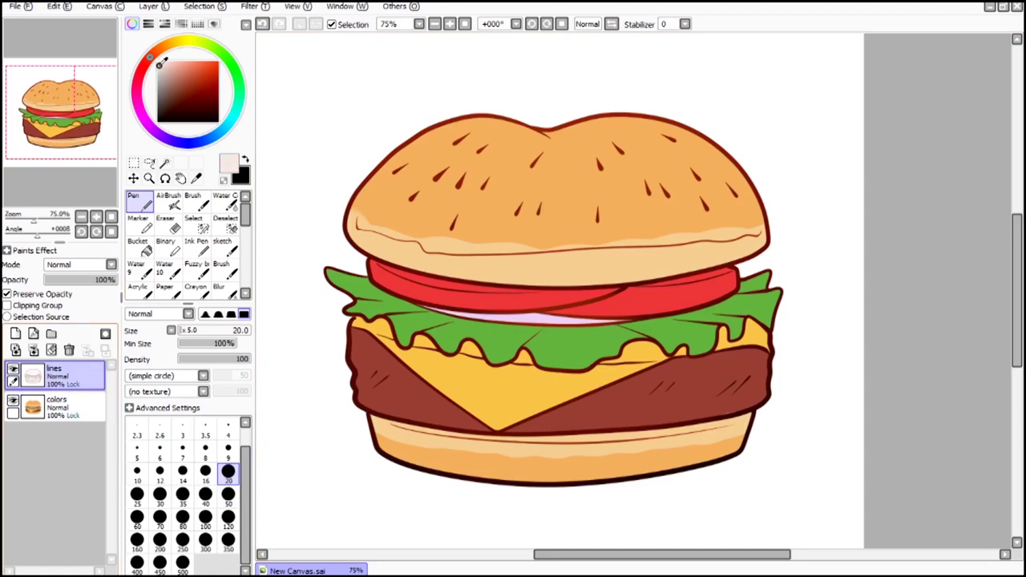
left_click(228, 494)
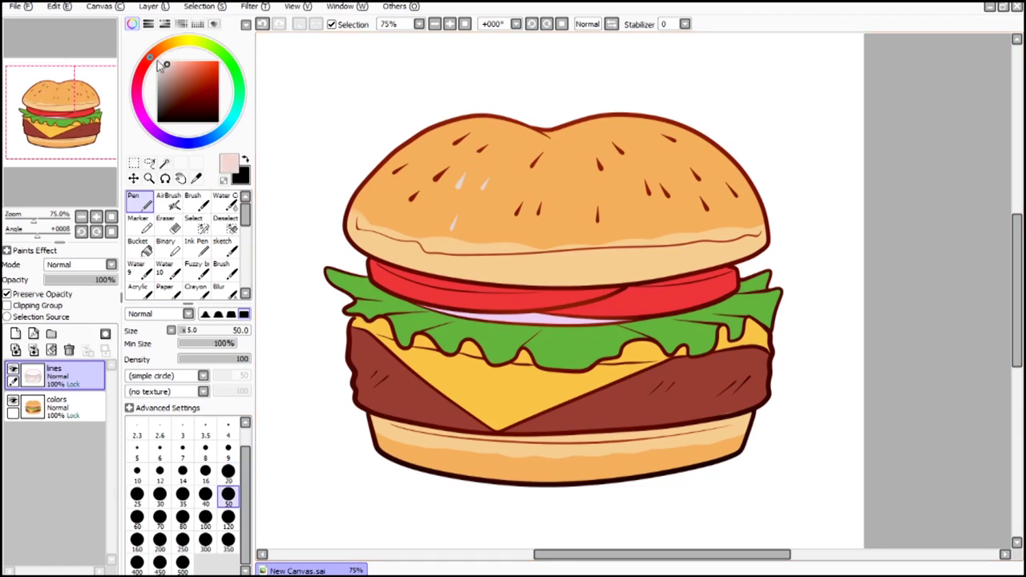
left_click(159, 61)
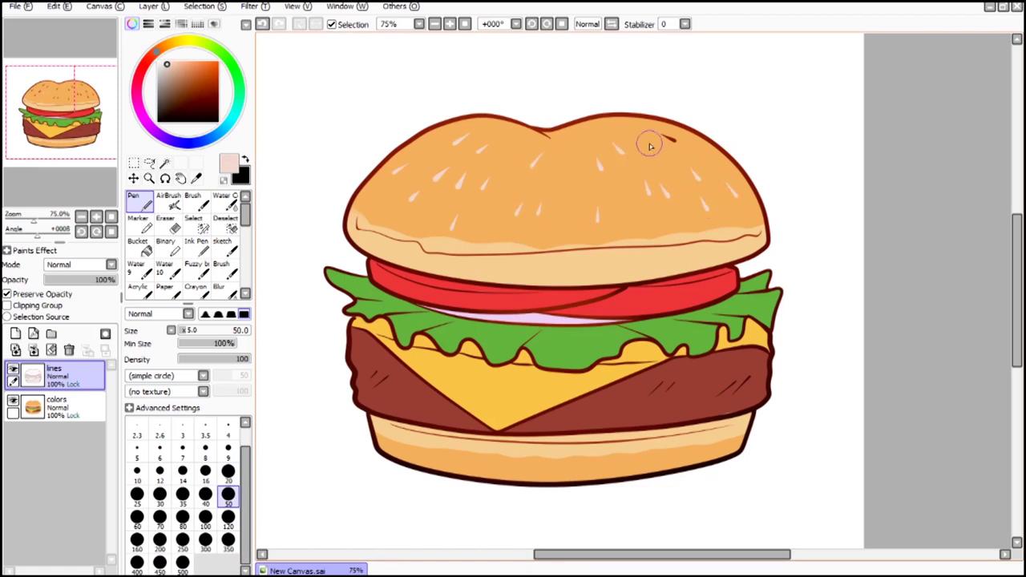
left_click(262, 24)
Step: Add a new layer above the lines layer
left_click(132, 179)
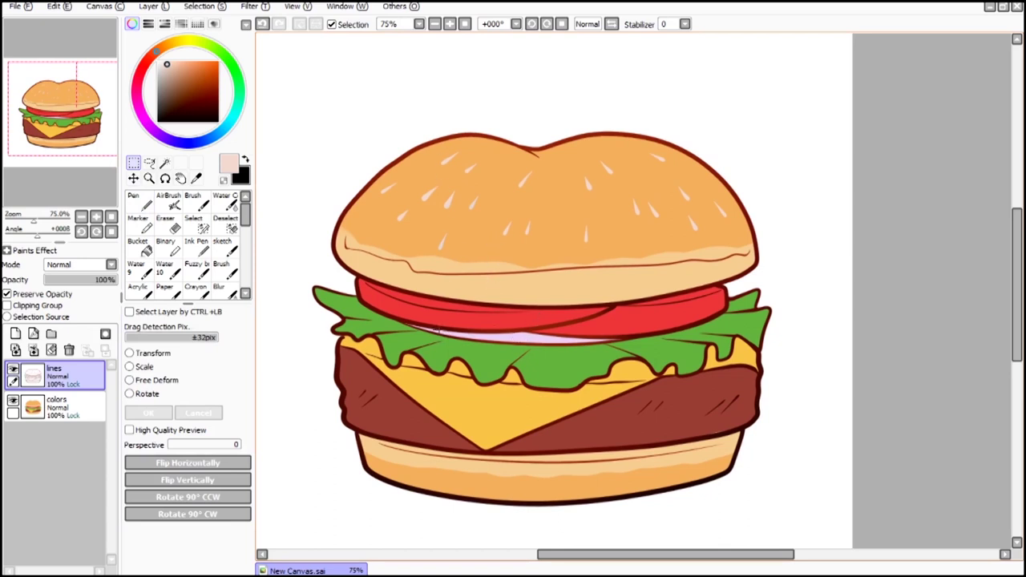
left_click(148, 6)
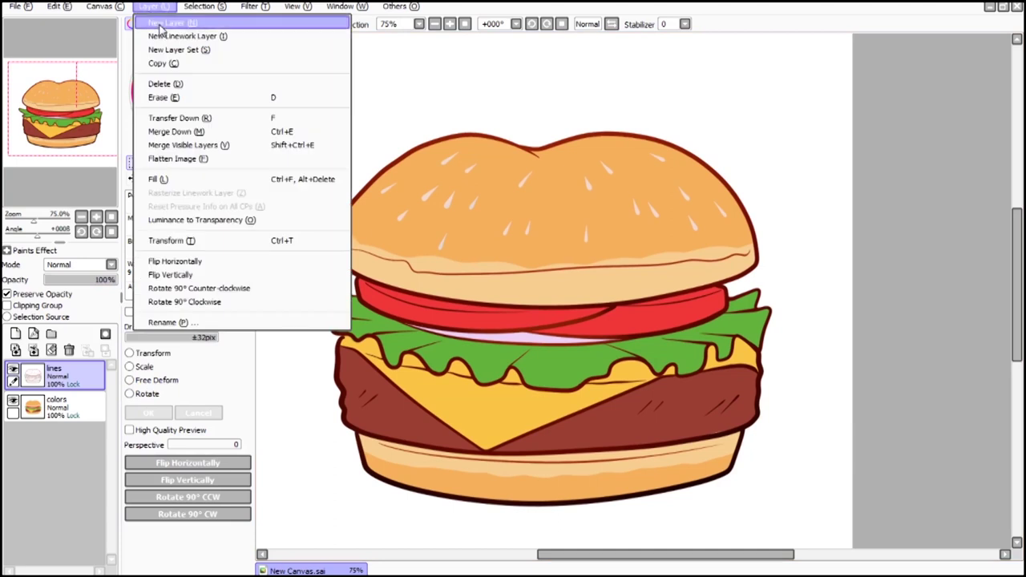
left_click(168, 29)
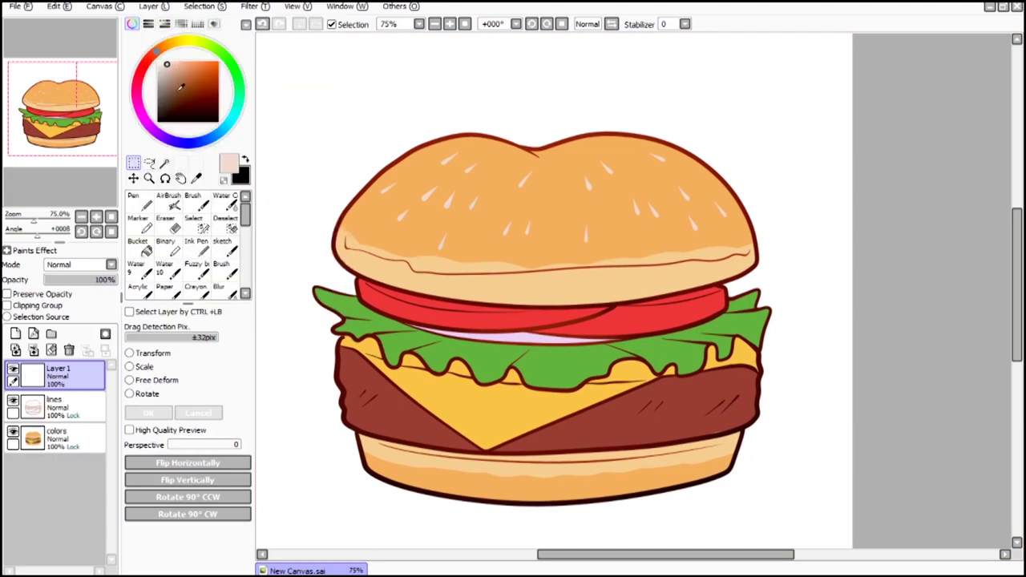
Step: Try out thick black shadow strokes across the burger with the Pen at size 50 and 42% layer opacity, and delete the test layer
left_click(246, 159)
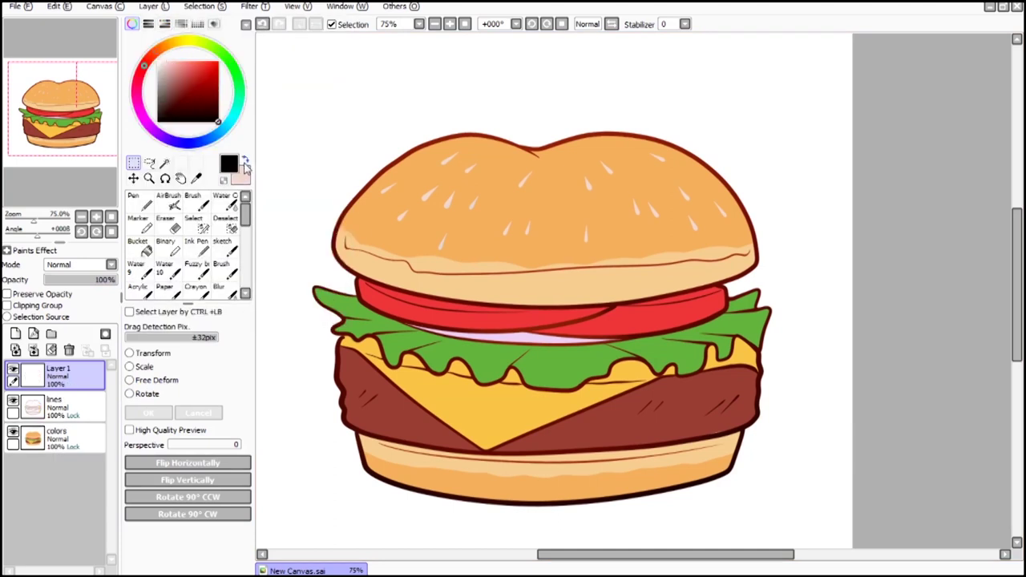
left_click(138, 200)
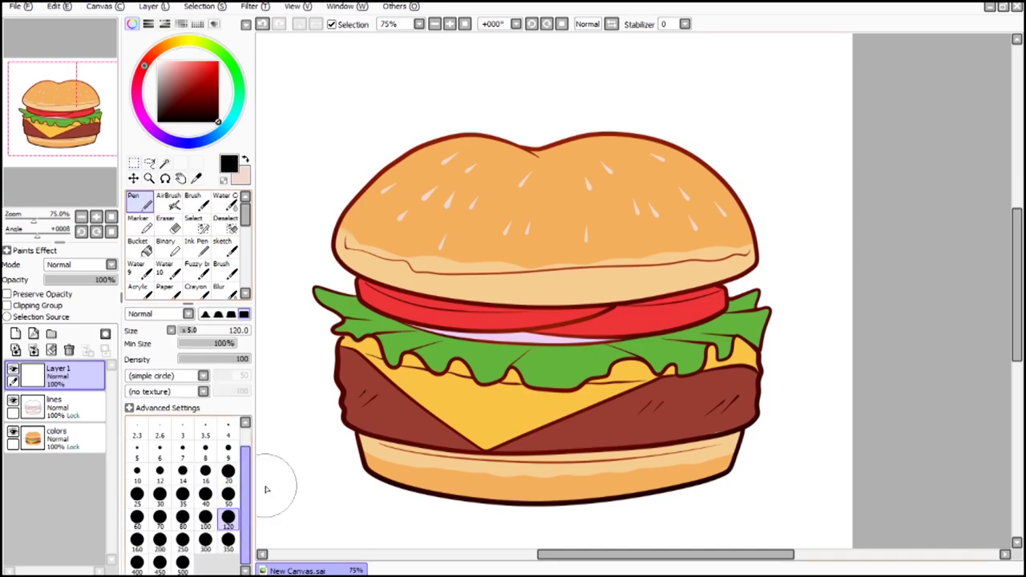
left_click(228, 494)
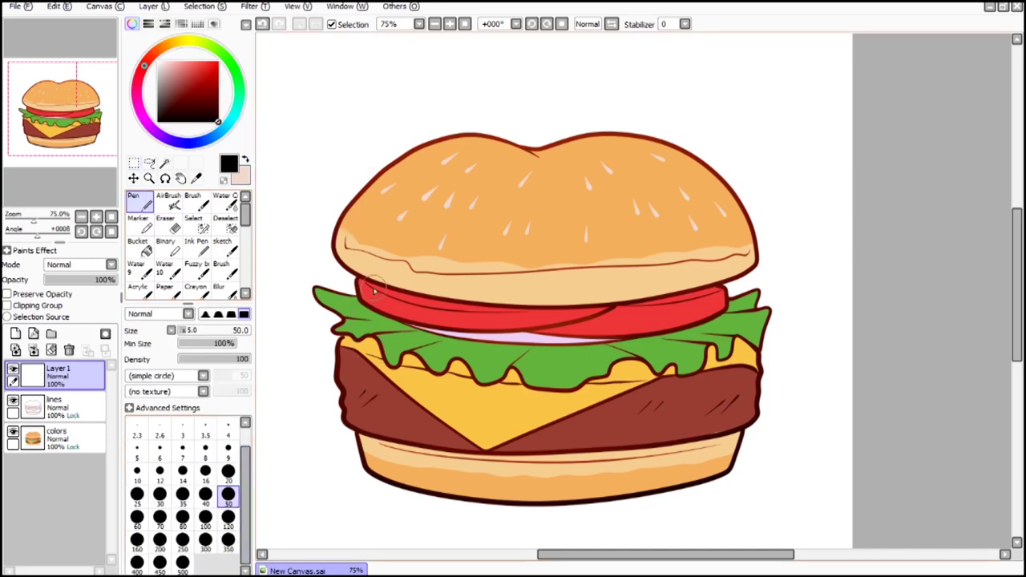
mouse_move(341, 269)
left_mouse_down()
mouse_move(496, 294)
mouse_move(790, 234)
left_mouse_up()
left_click_drag(343, 417, 741, 412)
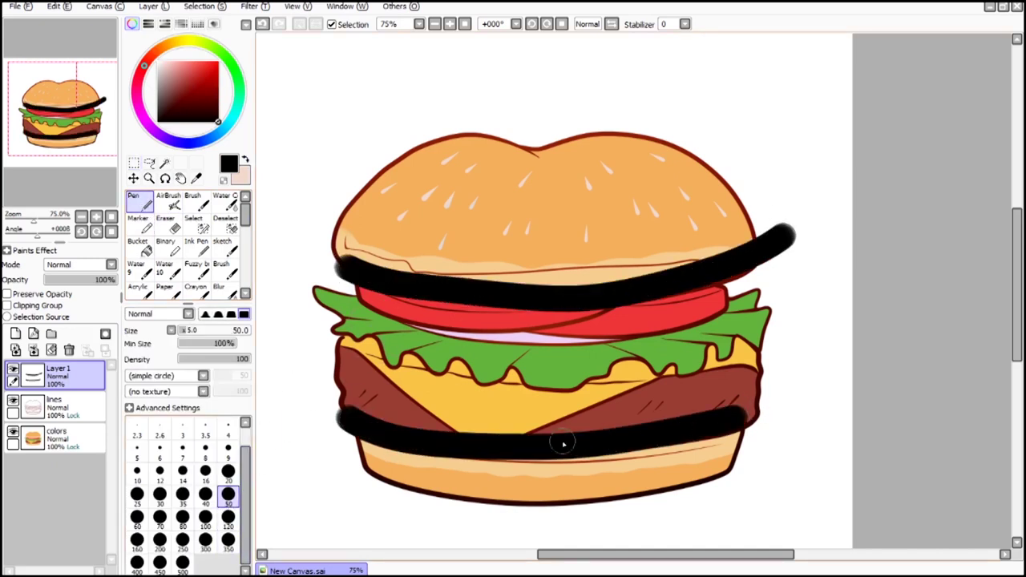
left_click_drag(383, 471, 725, 467)
left_click_drag(364, 328, 740, 322)
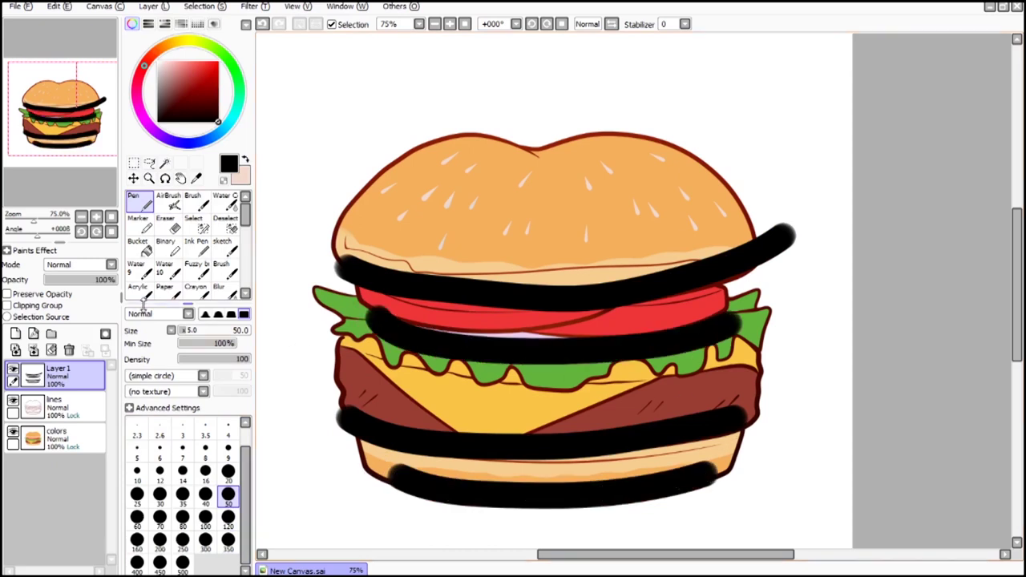
mouse_move(108, 280)
left_mouse_down()
mouse_move(56, 289)
mouse_move(77, 298)
left_mouse_up()
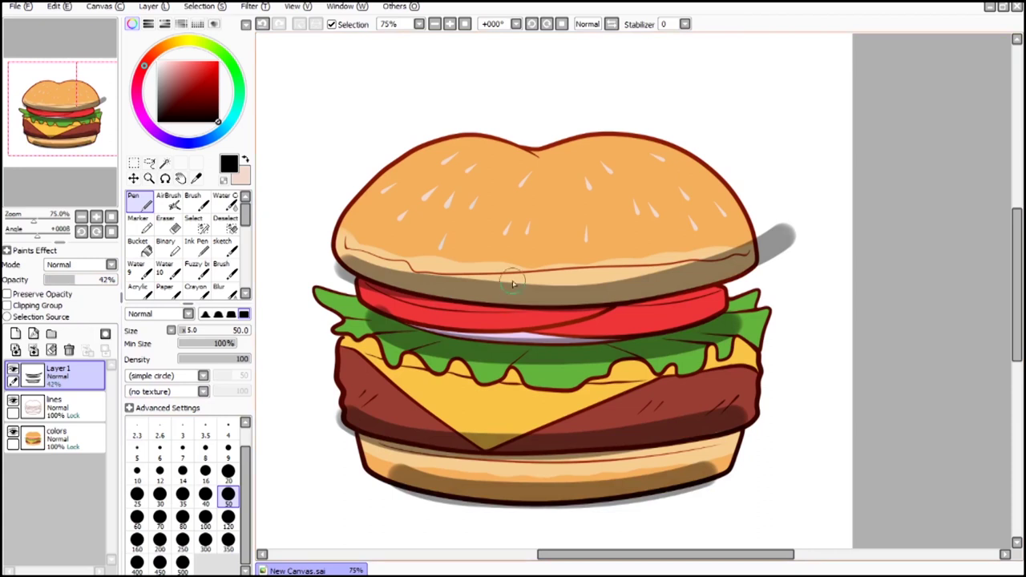
left_click(70, 351)
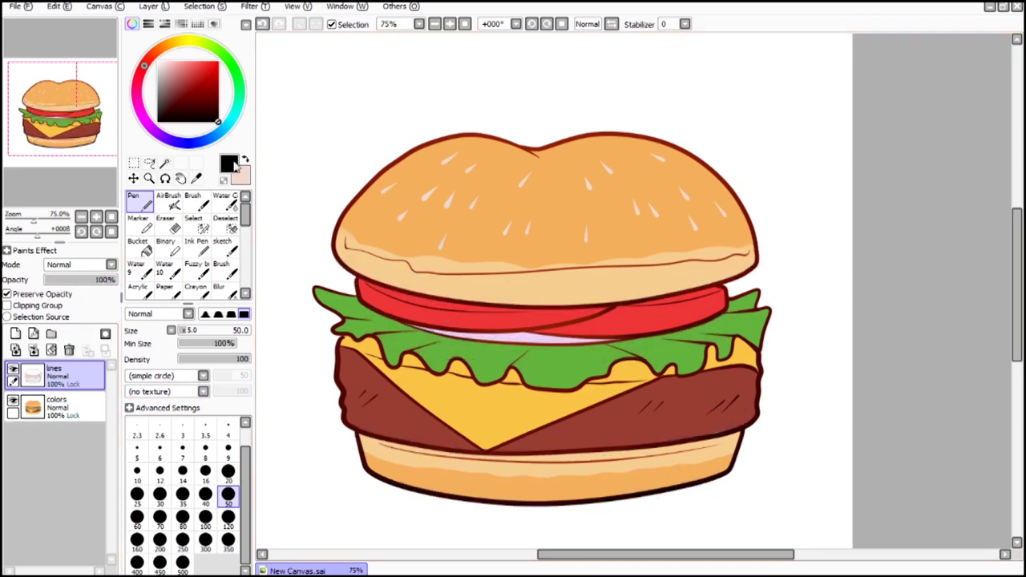
Step: Enclose the whole burger in a rectangular selection and make colors the working layer with the lines layer hidden
left_click(134, 163)
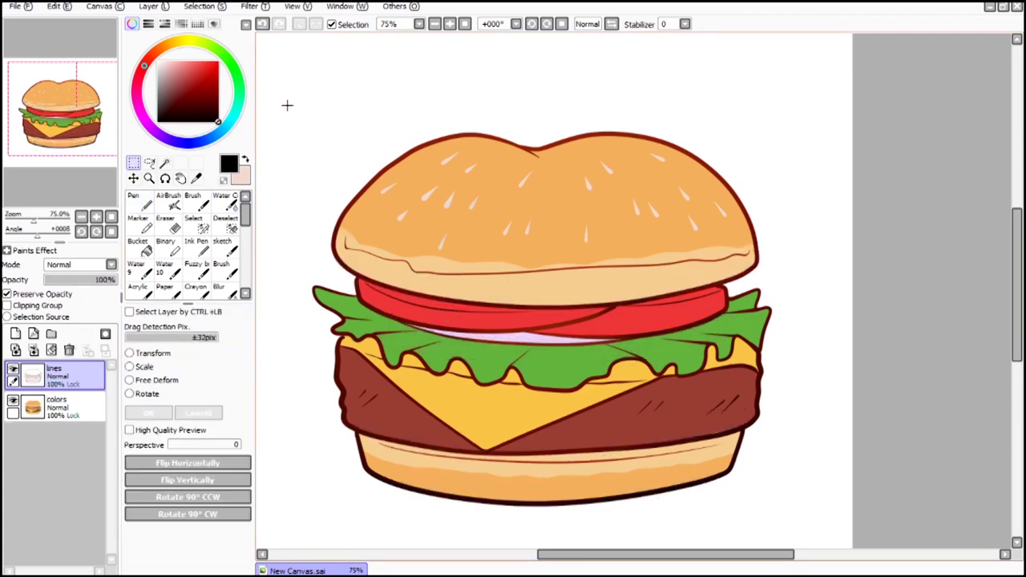
left_click_drag(283, 95, 795, 529)
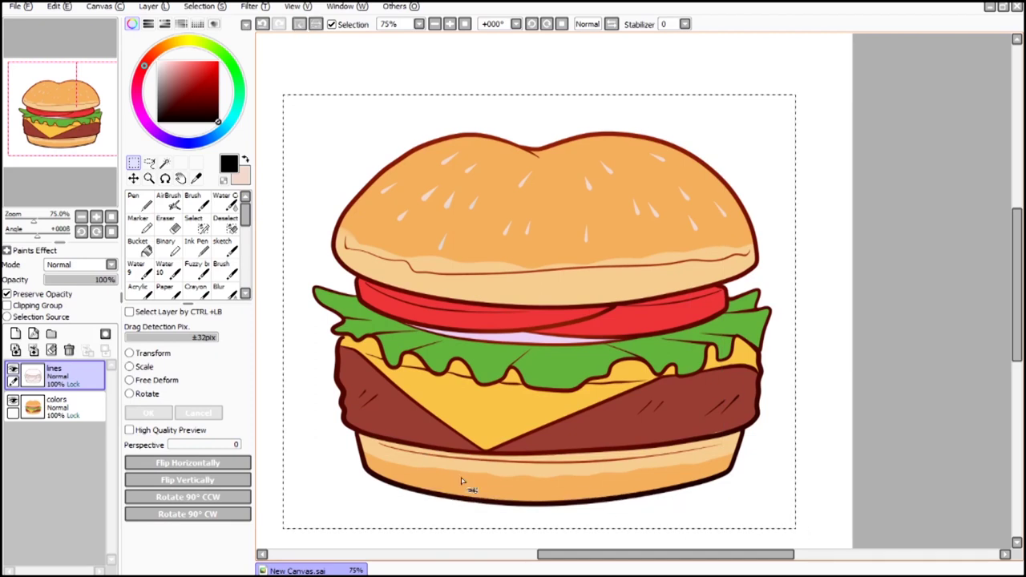
left_click(69, 409)
left_click(13, 369)
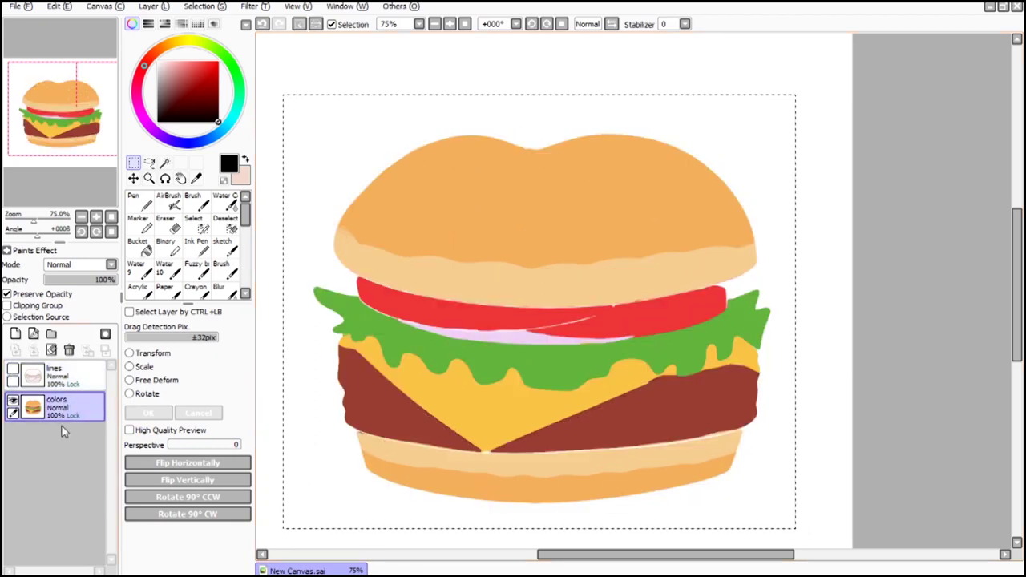
Step: Flip the selected colors horizontally twice to shrink the selection to the burger's outline, and check its coverage with the Magic Wand
left_click(171, 463)
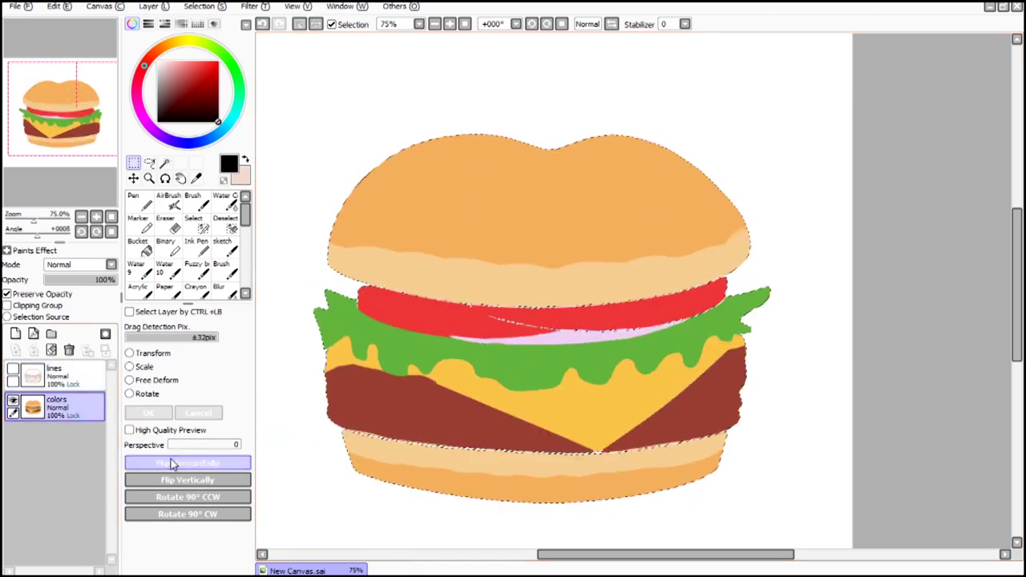
left_click(171, 463)
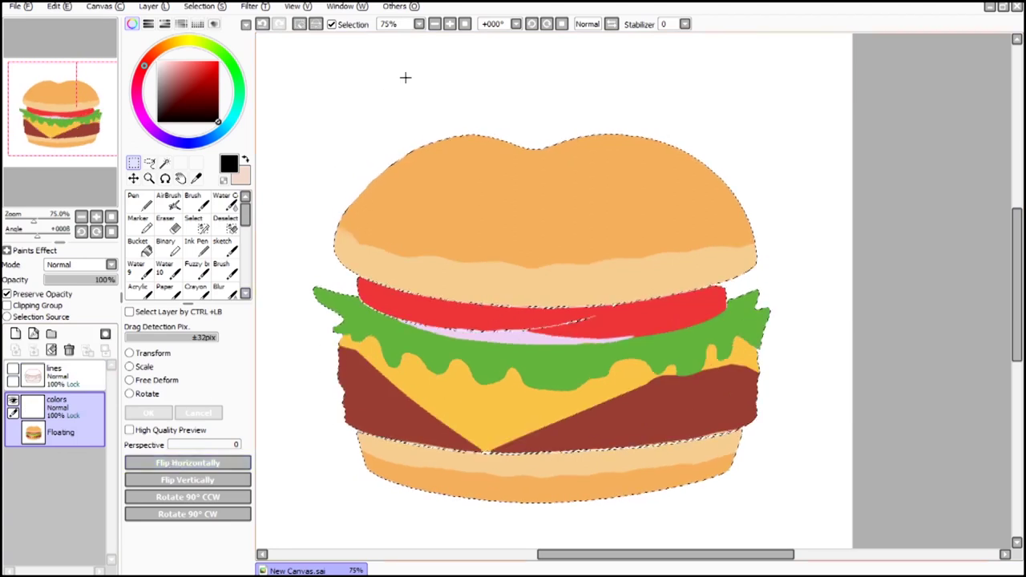
left_click(166, 163)
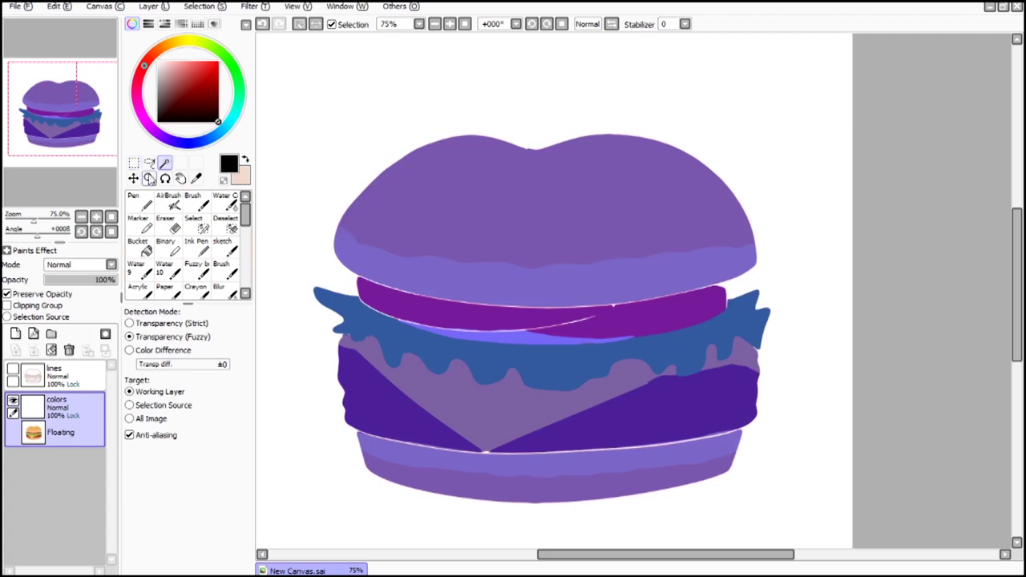
Step: Redraw the rectangular selection around the burger and flip it horizontally twice again, checking the fitted area with the Magic Wand
left_click(133, 163)
left_click_drag(281, 80, 805, 509)
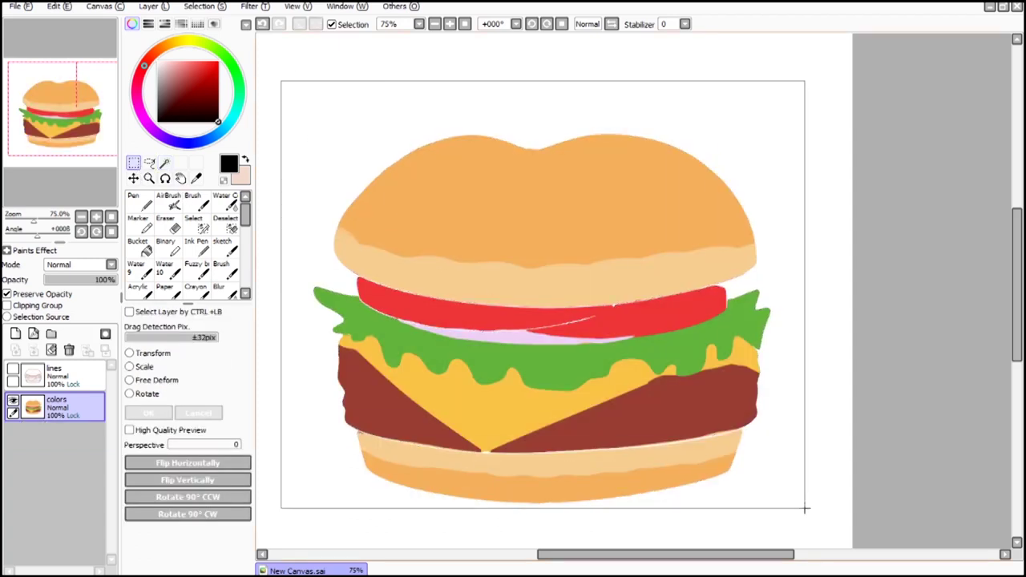
left_click(187, 464)
left_click(187, 463)
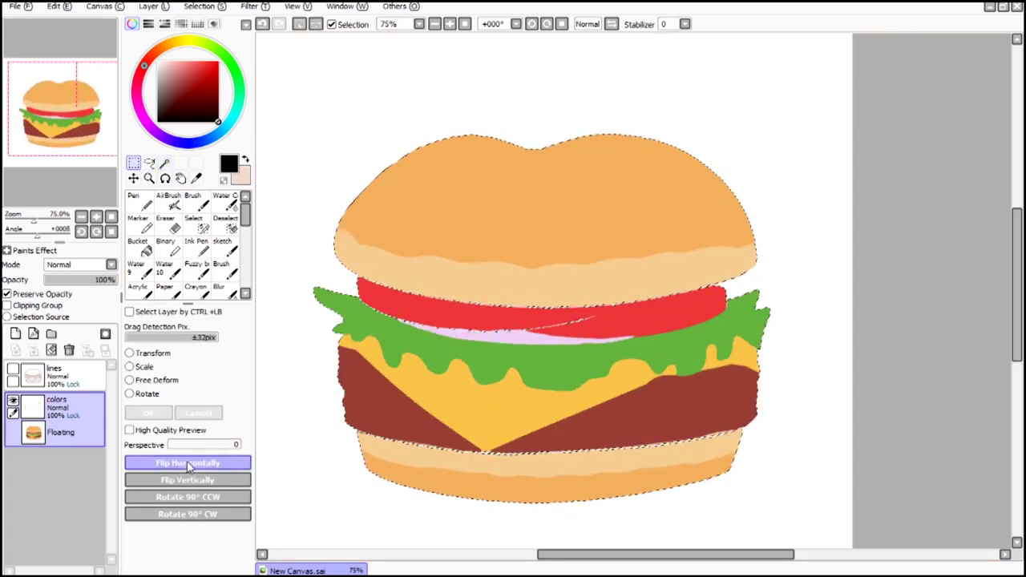
left_click(166, 163)
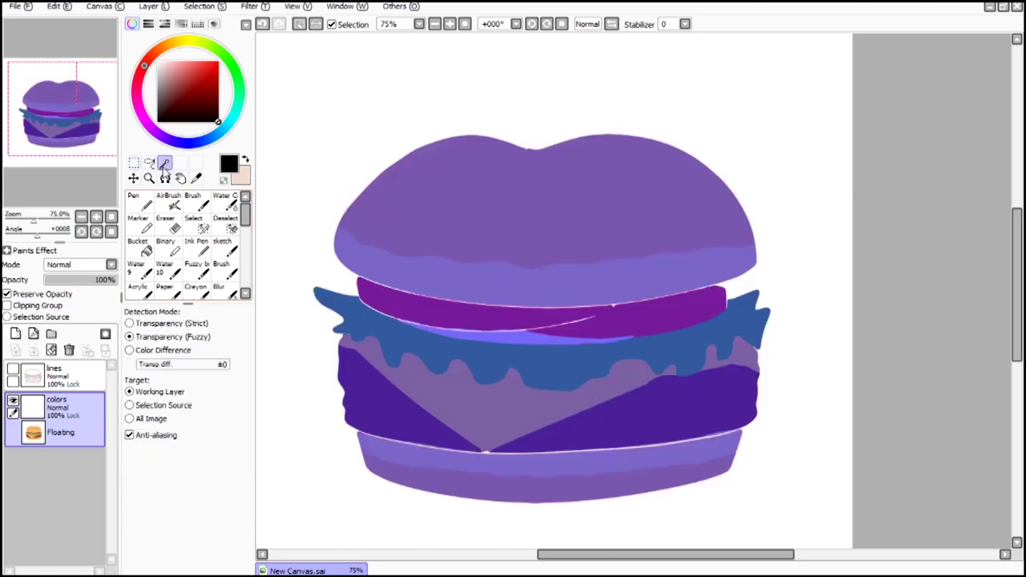
Step: Reselect the burger on the colors layer with a rectangle and fit the selection to its shape by flipping it horizontally twice
left_click(133, 163)
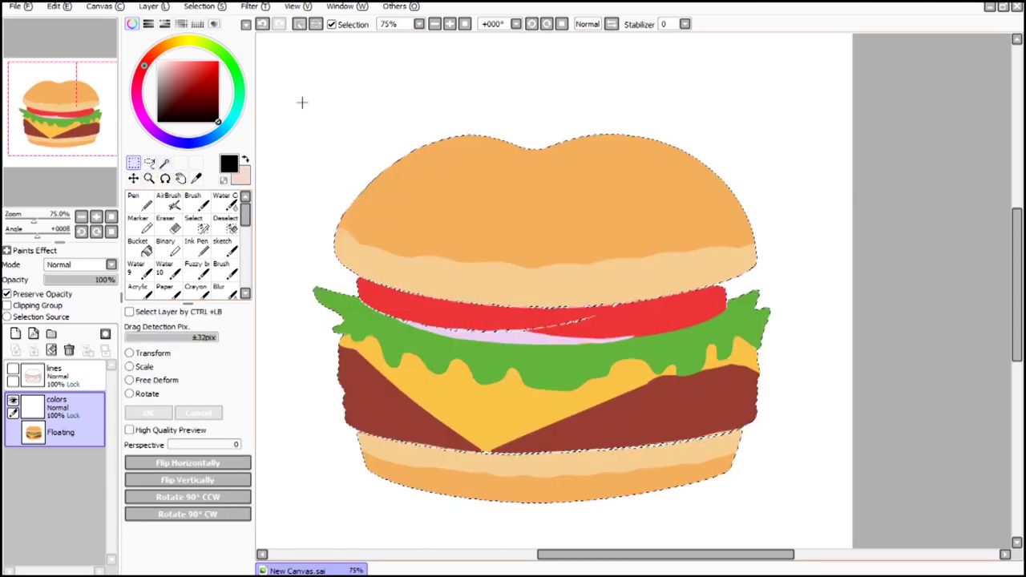
left_click_drag(323, 101, 630, 420)
left_click_drag(297, 87, 806, 519)
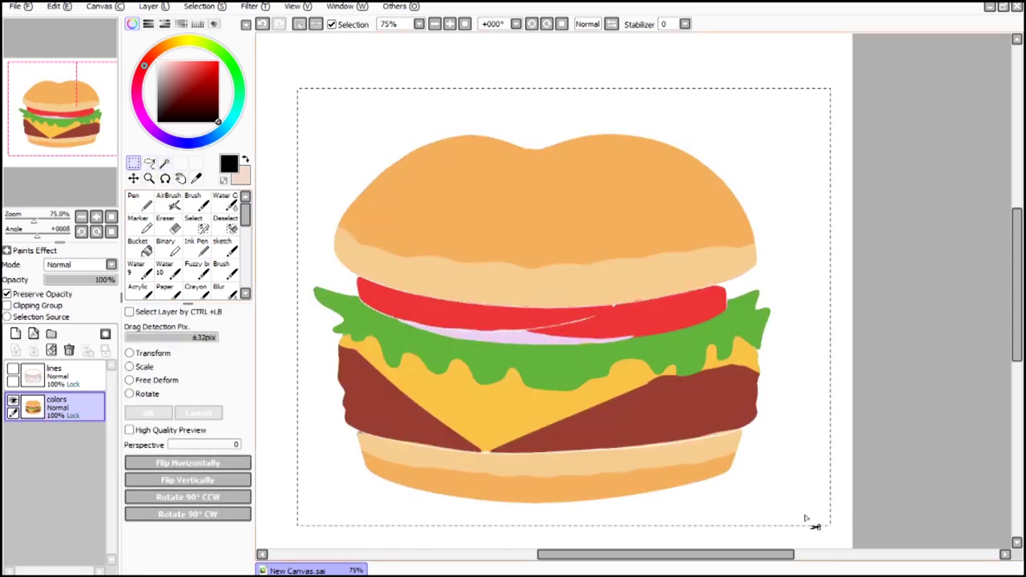
left_click(166, 164)
left_click(134, 163)
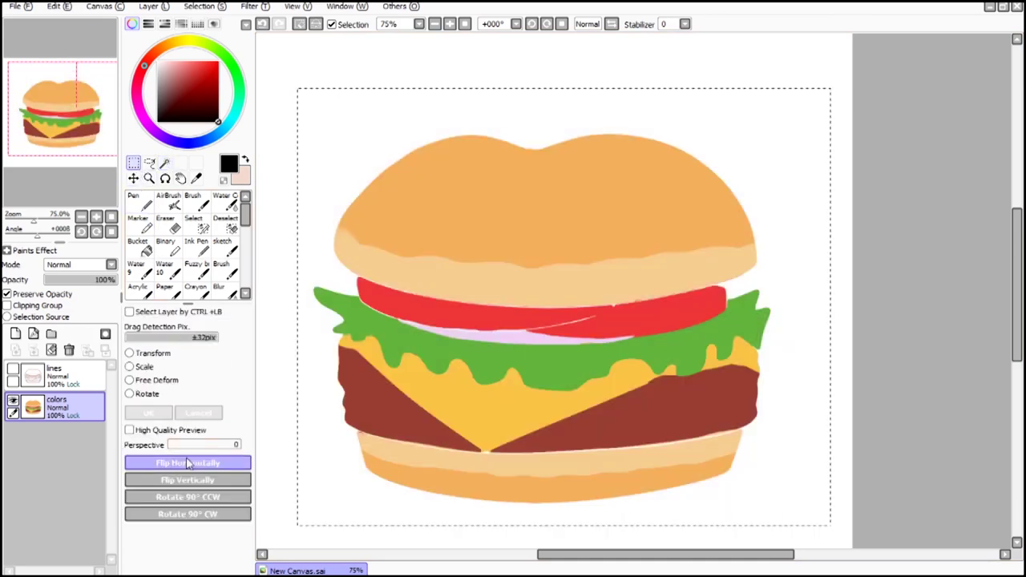
left_click(187, 463)
left_click(188, 463)
left_click(165, 164)
Step: Show the lines layer again and add a new layer above it, keeping the burger-shaped selection
left_click(13, 369)
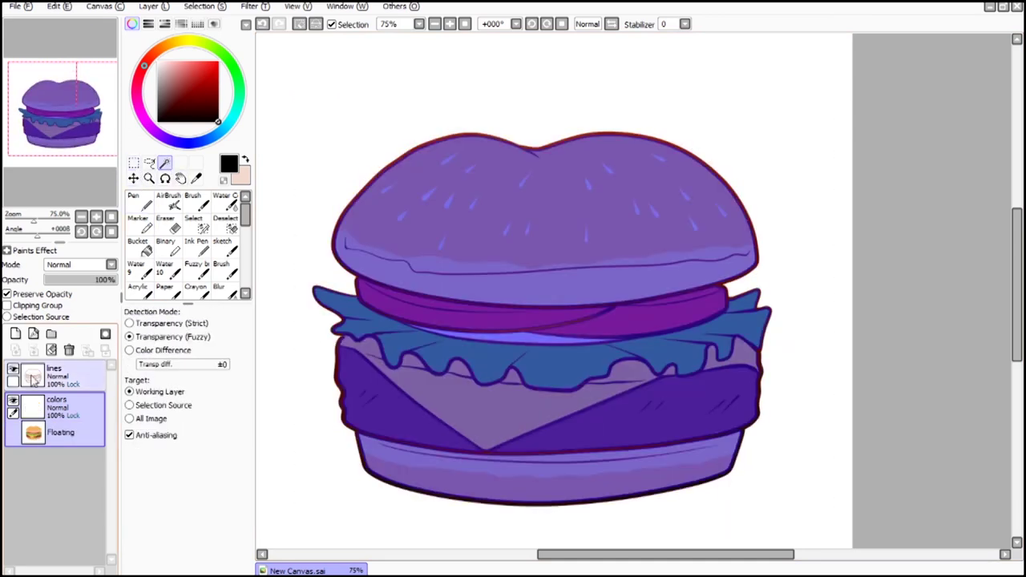
left_click(56, 375)
left_click(153, 7)
left_click(165, 23)
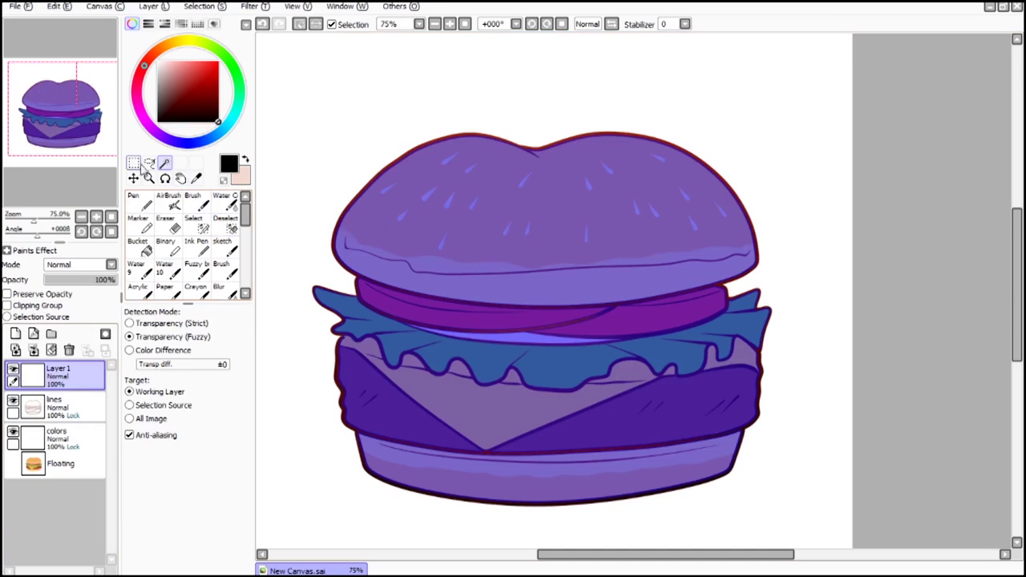
Step: Paint saturated blue bands down both outer sides of the burger on the new layer with the Pen at size 120
left_click(147, 206)
left_click(228, 518)
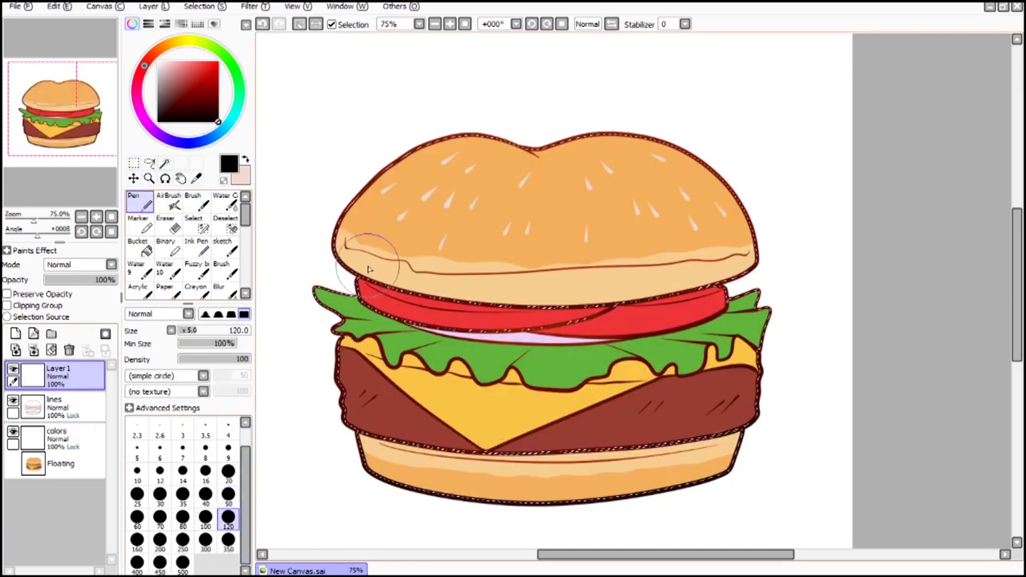
left_click(450, 24)
left_click_drag(76, 108, 67, 113)
left_click(210, 137)
left_click(216, 102)
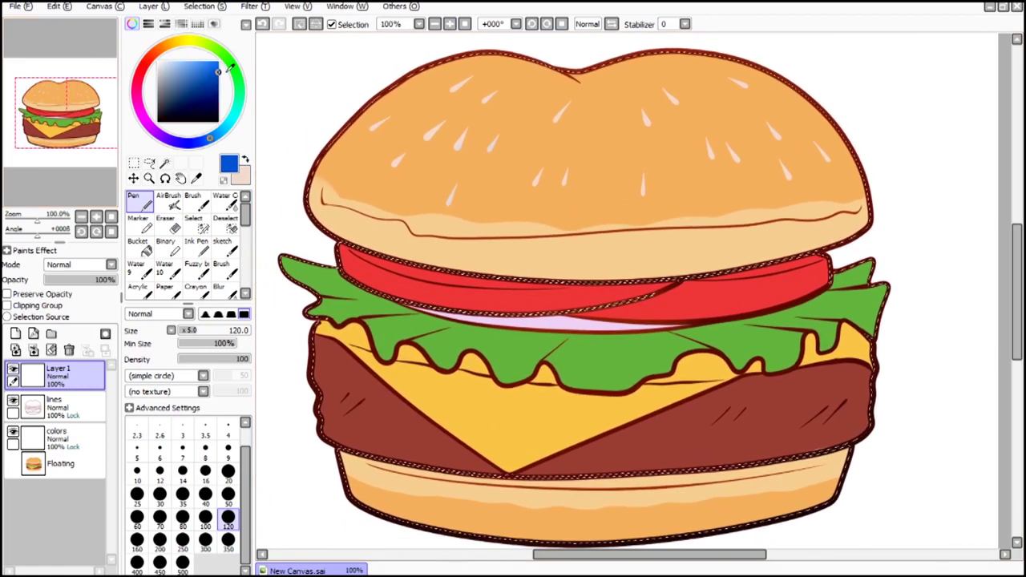
left_click_drag(227, 72, 225, 64)
left_click_drag(66, 113, 69, 117)
left_click(220, 68)
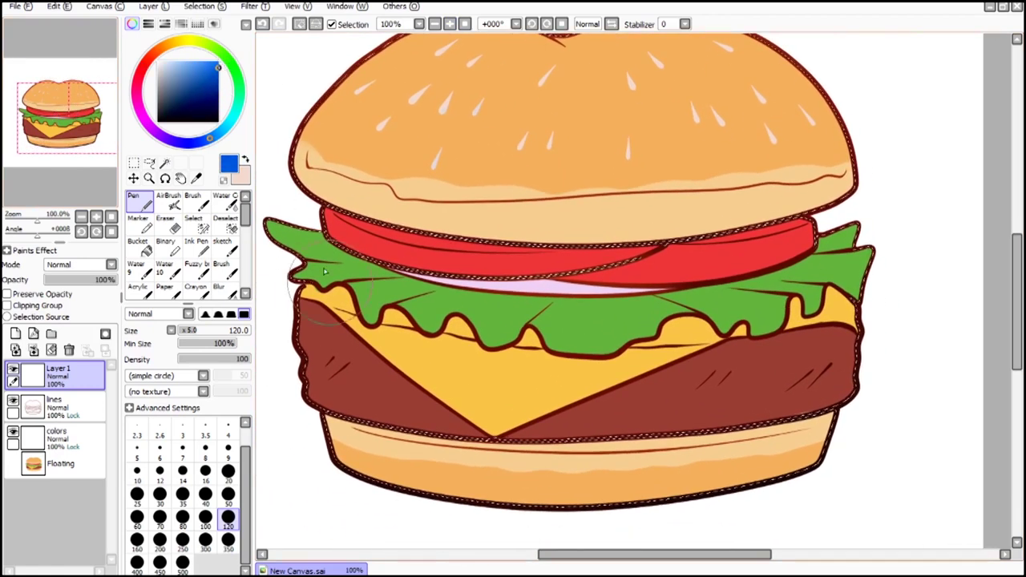
mouse_move(298, 418)
left_mouse_down()
mouse_move(320, 463)
mouse_move(287, 211)
mouse_move(287, 142)
mouse_move(305, 121)
left_mouse_up()
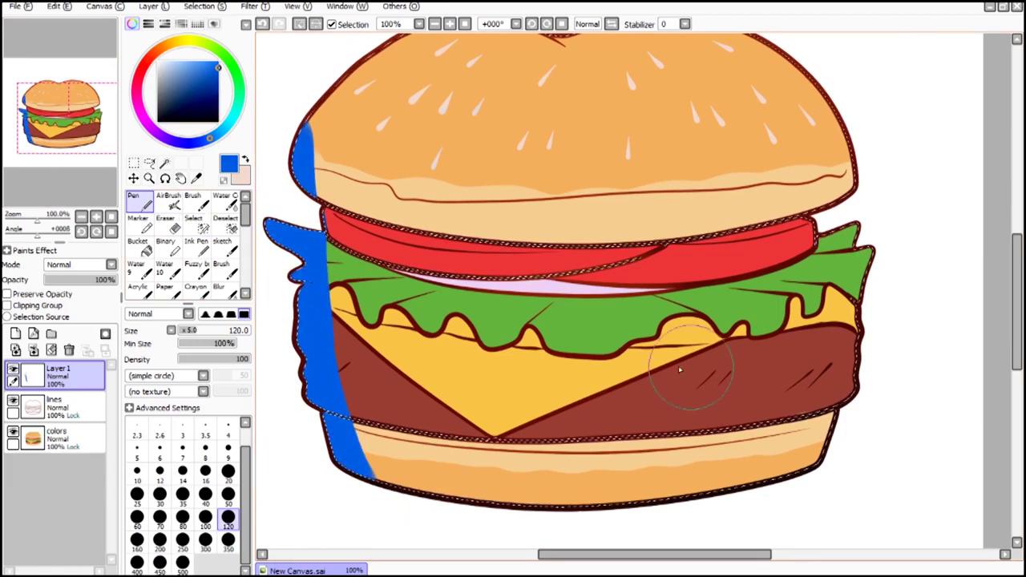
mouse_move(794, 493)
left_mouse_down()
mouse_move(861, 321)
mouse_move(866, 150)
mouse_move(842, 30)
left_mouse_up()
left_click_drag(277, 128, 317, 62)
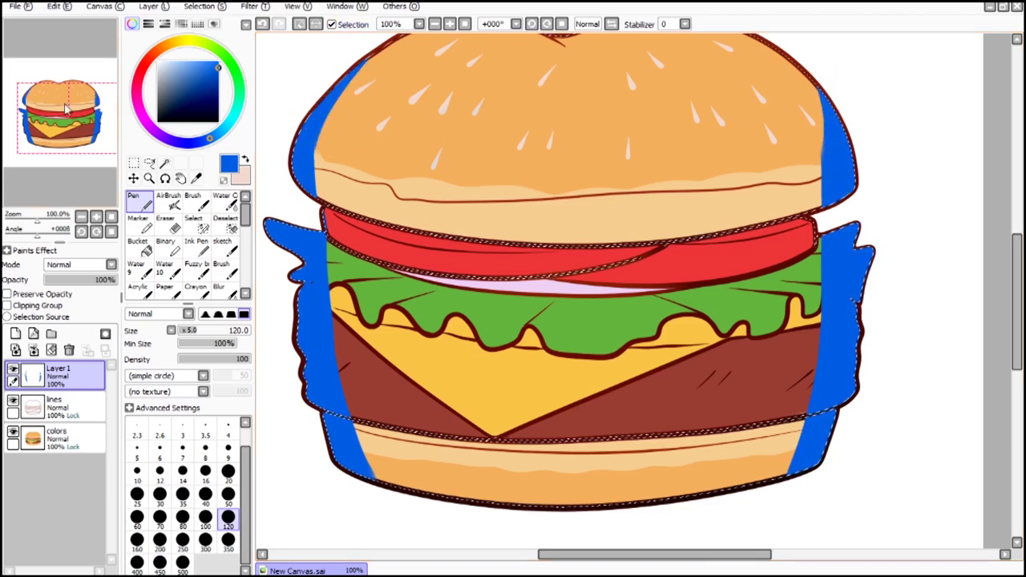
Step: Soften the inner edges of both blue bands toward the burger's middle using the Blur brush at size 120
left_click_drag(65, 105, 67, 87)
left_click_drag(246, 214, 245, 234)
left_click(226, 213)
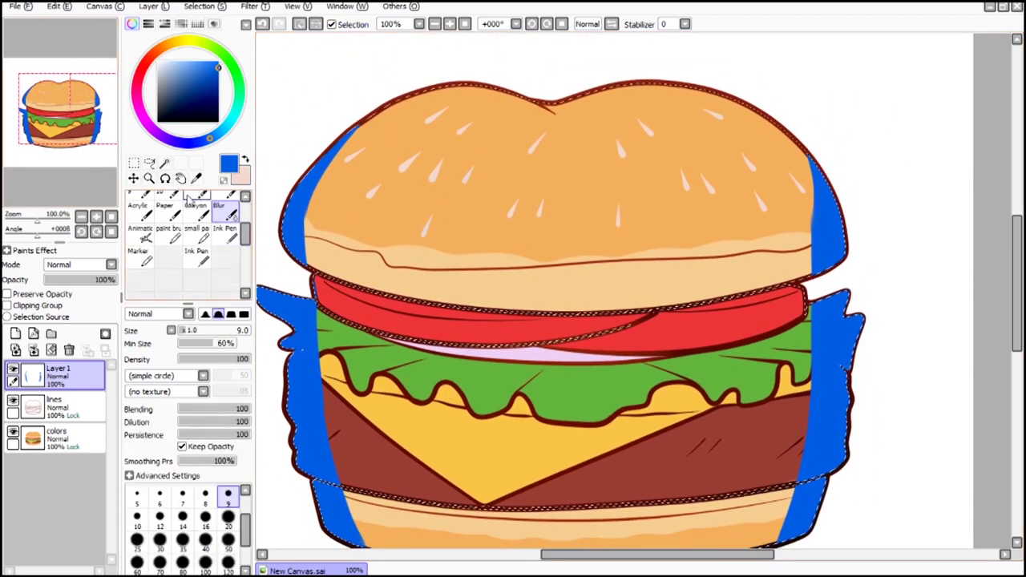
left_click(228, 561)
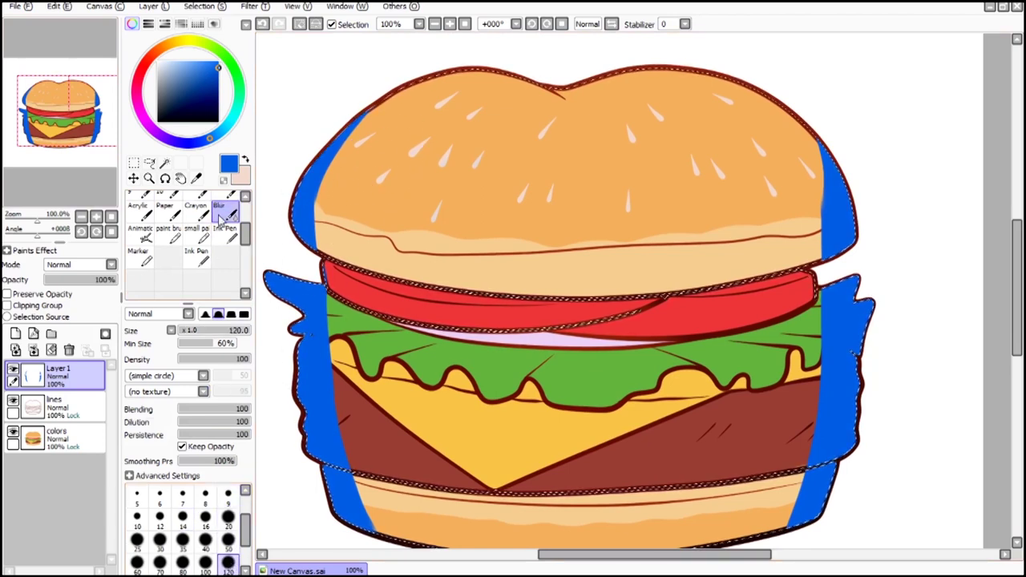
mouse_move(376, 120)
left_mouse_down()
mouse_move(337, 296)
mouse_move(352, 518)
mouse_move(420, 571)
left_mouse_up()
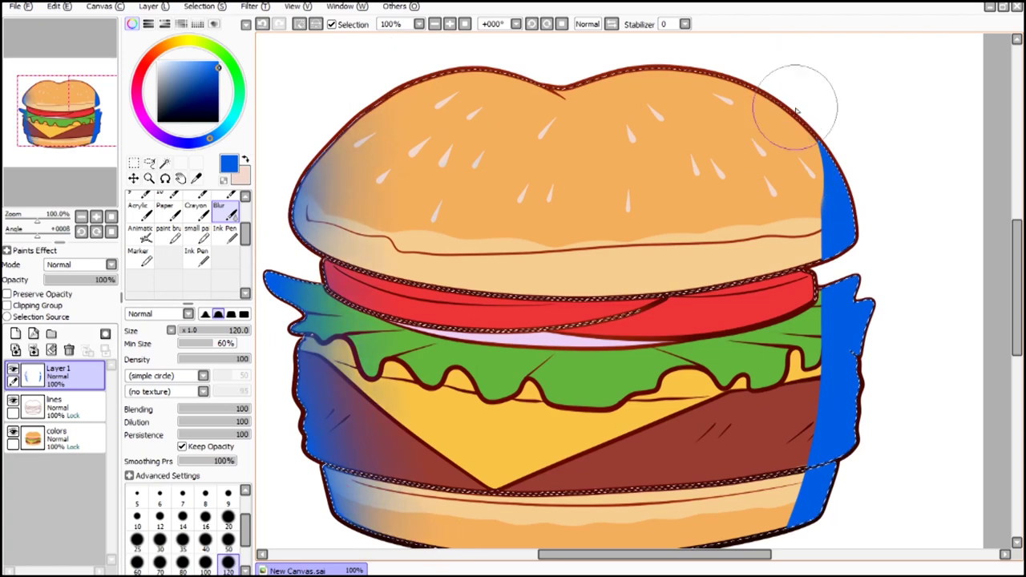
mouse_move(791, 103)
left_mouse_down()
mouse_move(770, 545)
mouse_move(827, 190)
mouse_move(765, 561)
left_mouse_up()
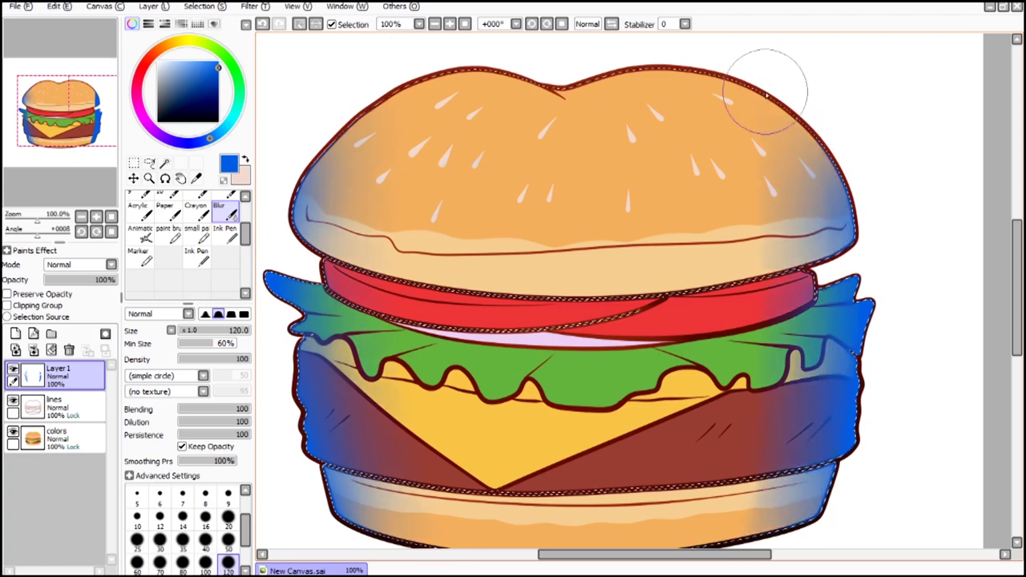
left_click_drag(767, 91, 759, 330)
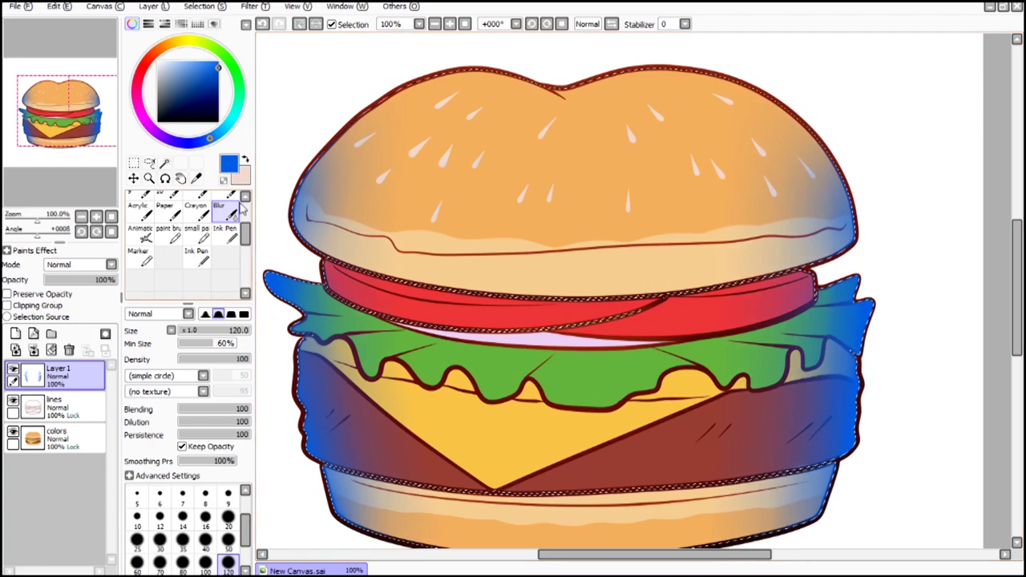
Step: Paint a blue shadow across the tomato slices beneath the top bun with the Ink Pen at size 50 and stabilizer S-7
left_click(197, 257)
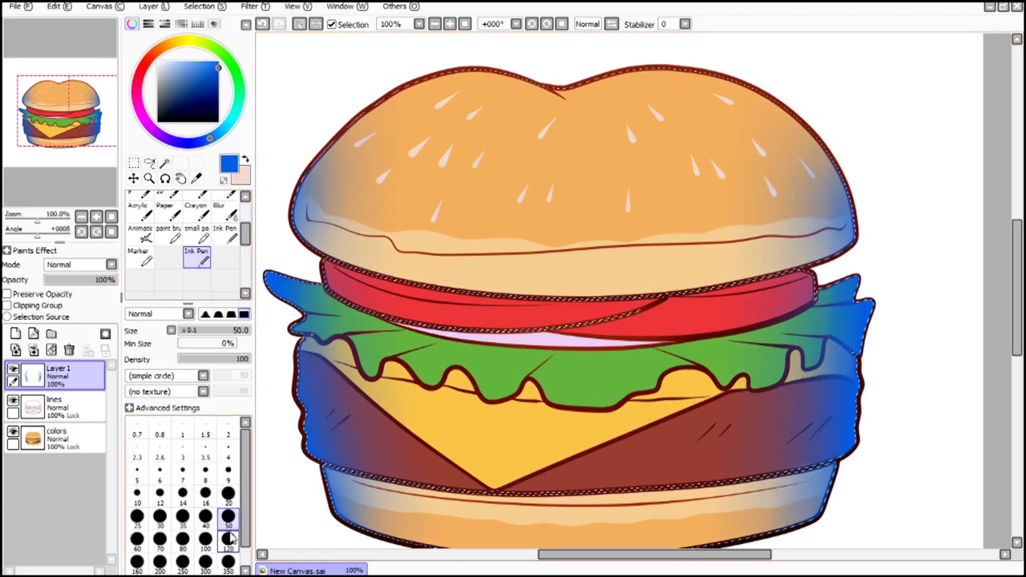
left_click(228, 539)
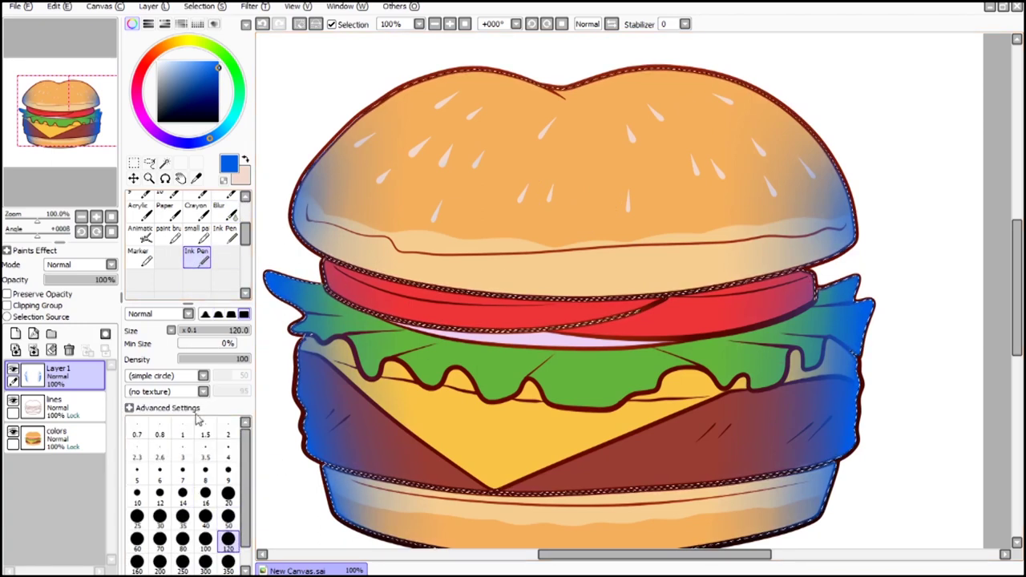
left_click(228, 516)
left_click(684, 24)
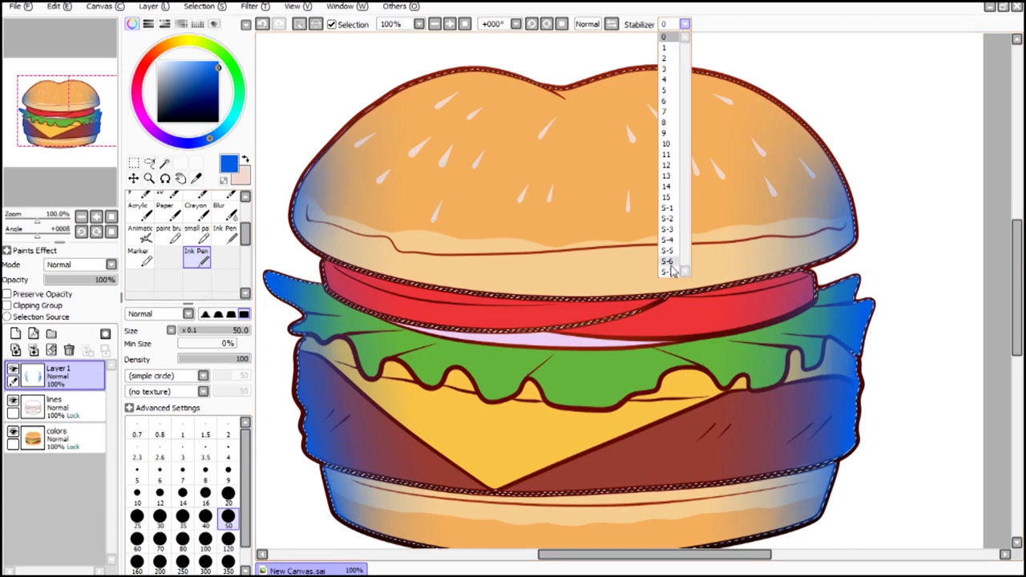
left_click(670, 272)
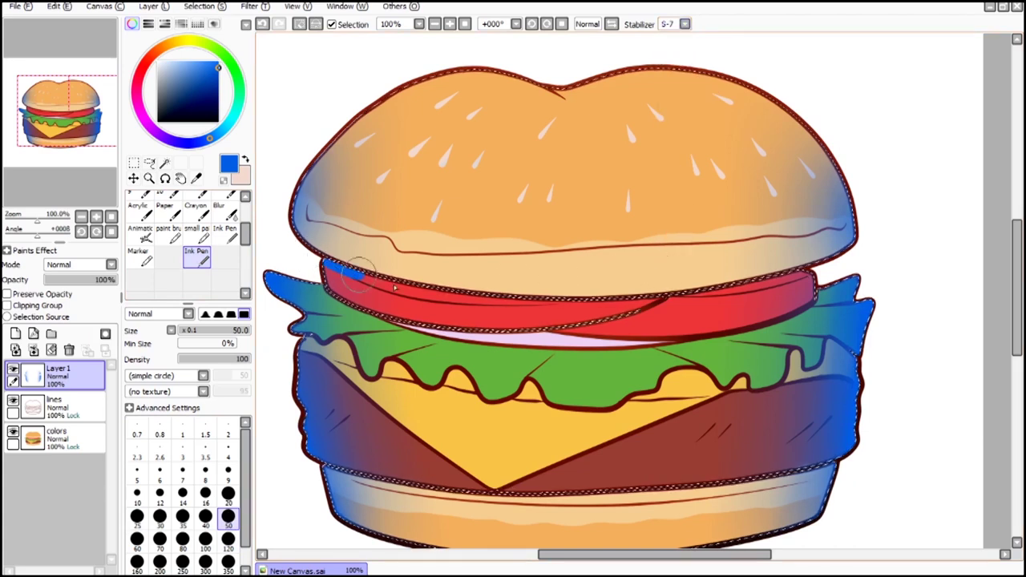
mouse_move(493, 306)
left_mouse_down()
mouse_move(595, 311)
mouse_move(738, 282)
left_mouse_up()
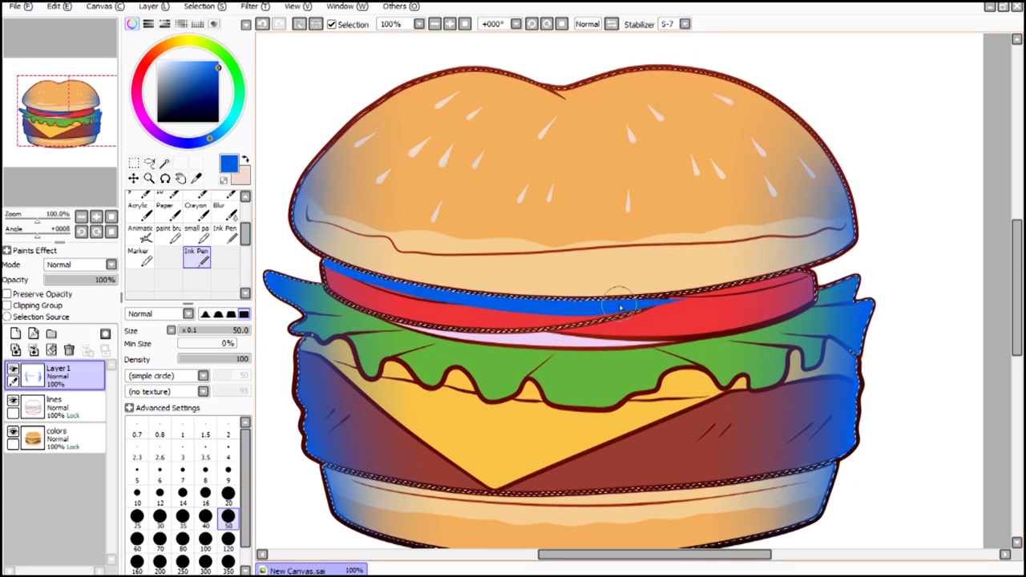
mouse_move(684, 305)
left_mouse_down()
mouse_move(713, 287)
mouse_move(810, 277)
left_mouse_up()
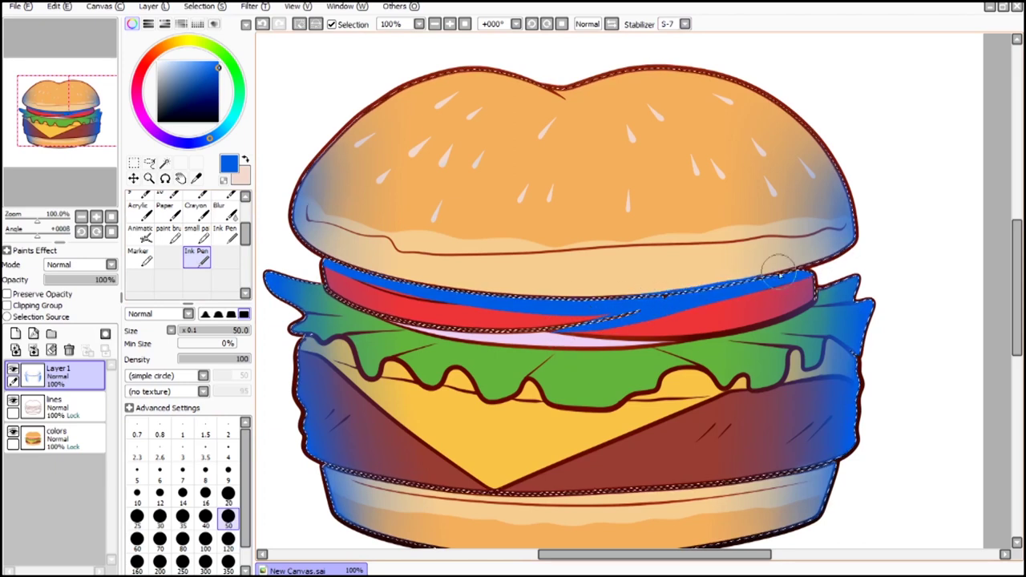
Step: Paint blue shadows on the cheese and patty along the underside of the lettuce's wavy edge
left_click_drag(269, 212, 254, 190)
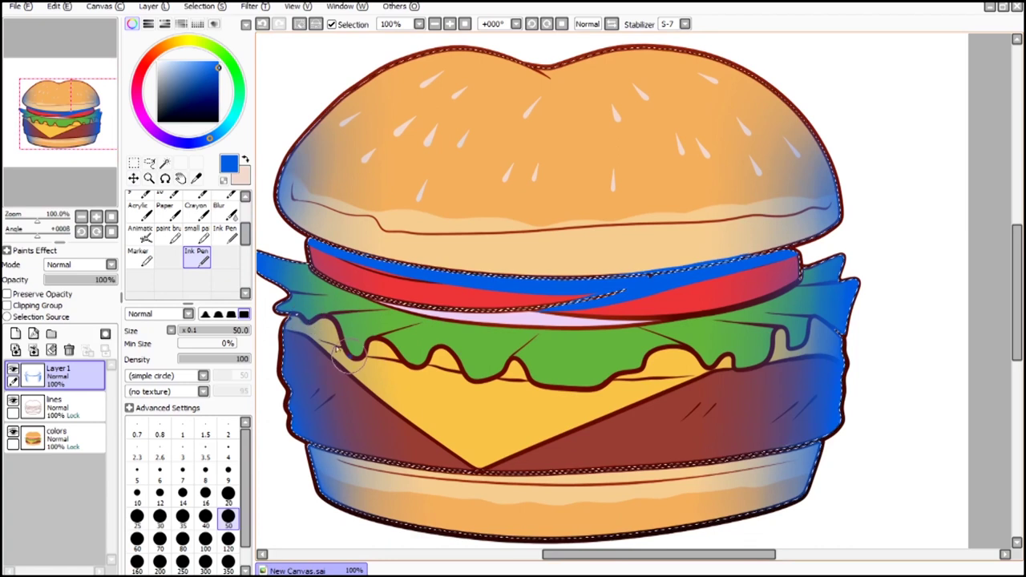
mouse_move(309, 333)
left_mouse_down()
mouse_move(411, 370)
mouse_move(389, 347)
mouse_move(367, 349)
mouse_move(449, 371)
mouse_move(424, 371)
mouse_move(445, 356)
mouse_move(463, 374)
left_mouse_up()
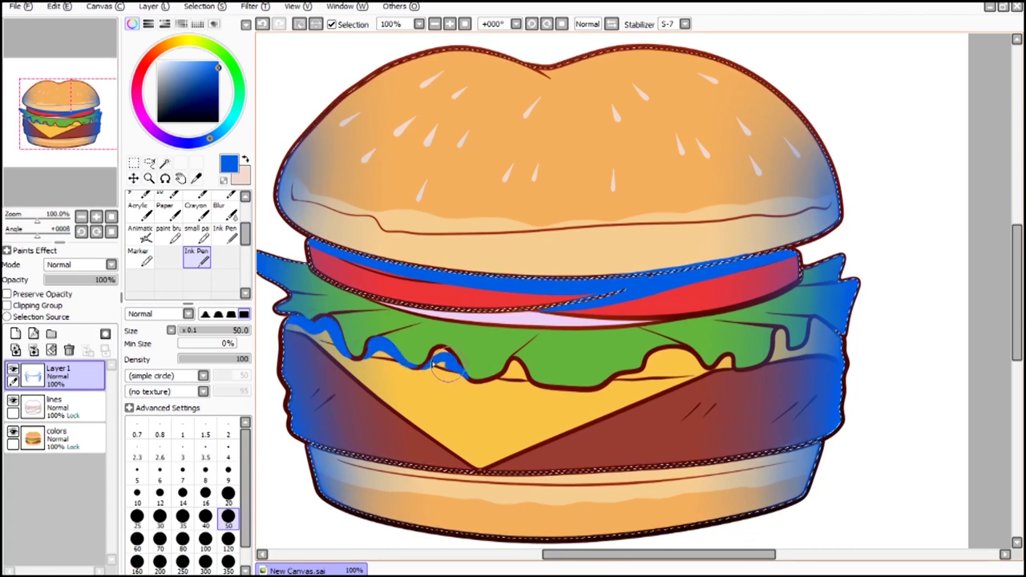
left_click_drag(380, 358, 405, 365)
left_click_drag(318, 335, 343, 350)
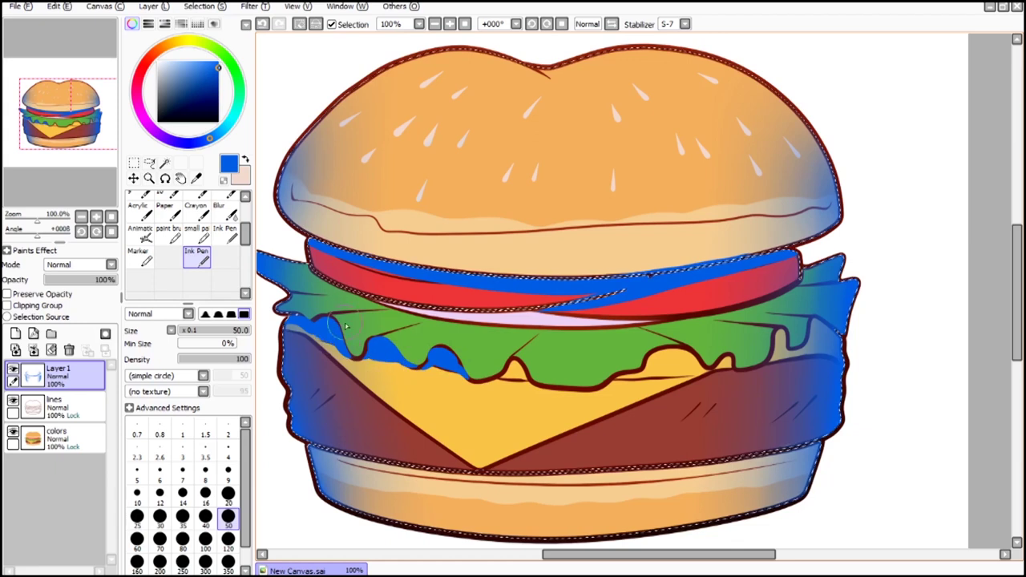
mouse_move(495, 377)
left_mouse_down()
mouse_move(523, 374)
mouse_move(509, 376)
mouse_move(512, 365)
mouse_move(517, 382)
mouse_move(487, 384)
mouse_move(558, 395)
mouse_move(638, 379)
mouse_move(565, 397)
mouse_move(680, 375)
mouse_move(612, 387)
mouse_move(686, 364)
mouse_move(706, 374)
mouse_move(674, 354)
mouse_move(649, 380)
mouse_move(703, 372)
mouse_move(679, 348)
mouse_move(708, 373)
mouse_move(771, 364)
mouse_move(788, 349)
mouse_move(779, 340)
mouse_move(783, 362)
mouse_move(821, 347)
mouse_move(820, 317)
mouse_move(824, 344)
left_mouse_up()
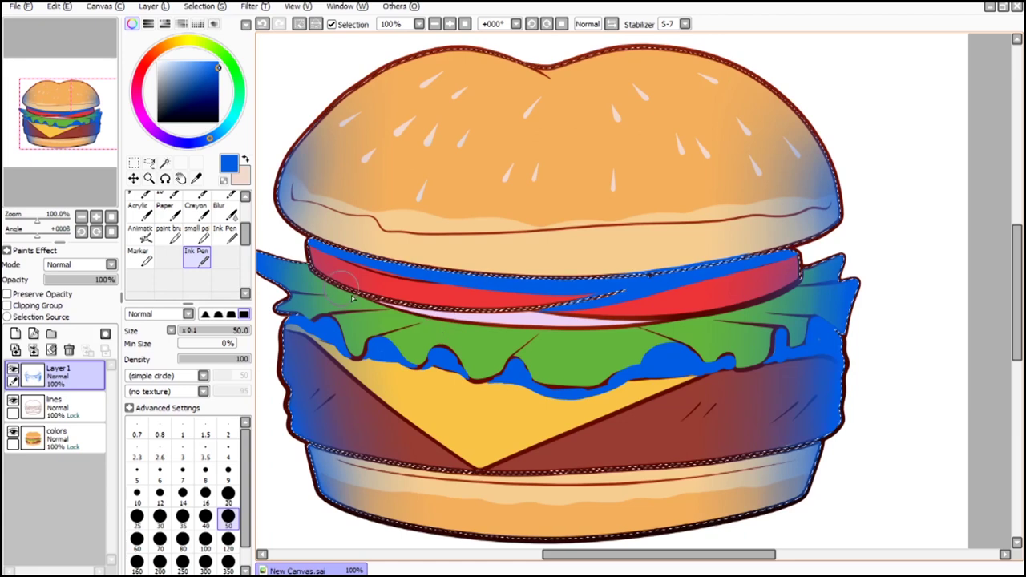
Step: Paint blue shadows on the lettuce beneath the tomatoes and onion, and along the bottom bun beneath the patty
mouse_move(344, 289)
left_mouse_down()
mouse_move(509, 347)
mouse_move(713, 316)
left_mouse_up()
mouse_move(400, 309)
left_mouse_down()
mouse_move(536, 337)
mouse_move(745, 274)
left_mouse_up()
left_click_drag(355, 427, 345, 374)
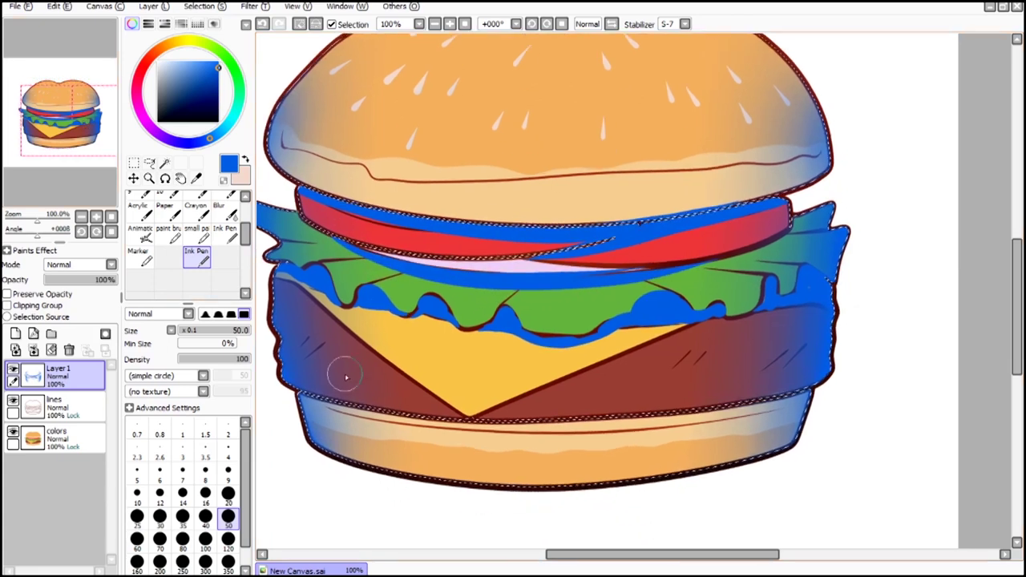
mouse_move(301, 401)
left_mouse_down()
mouse_move(688, 418)
mouse_move(810, 398)
left_mouse_up()
left_click_drag(514, 257, 508, 315)
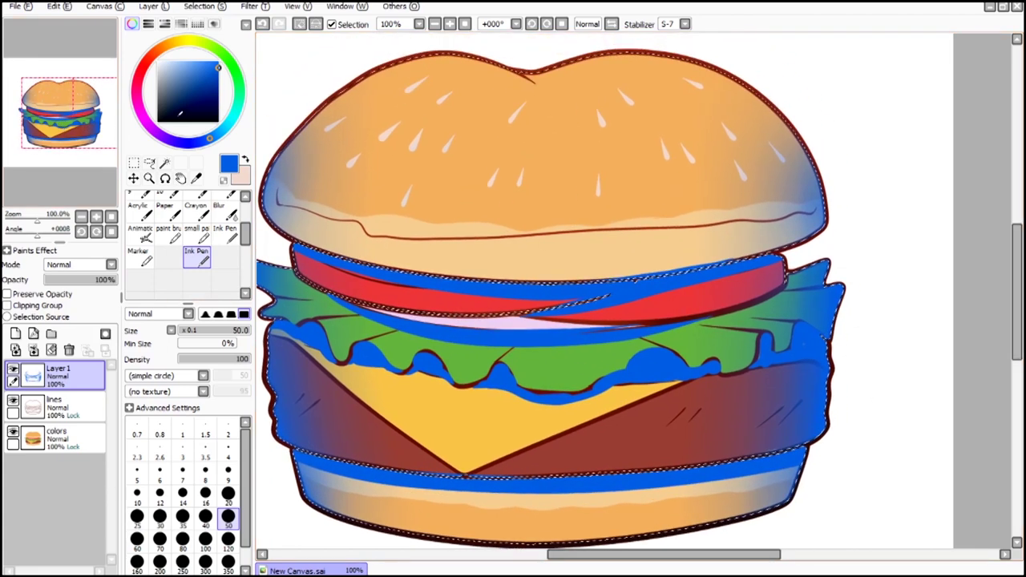
Step: Clear the burger-shaped selection
left_click(436, 25)
left_click(133, 177)
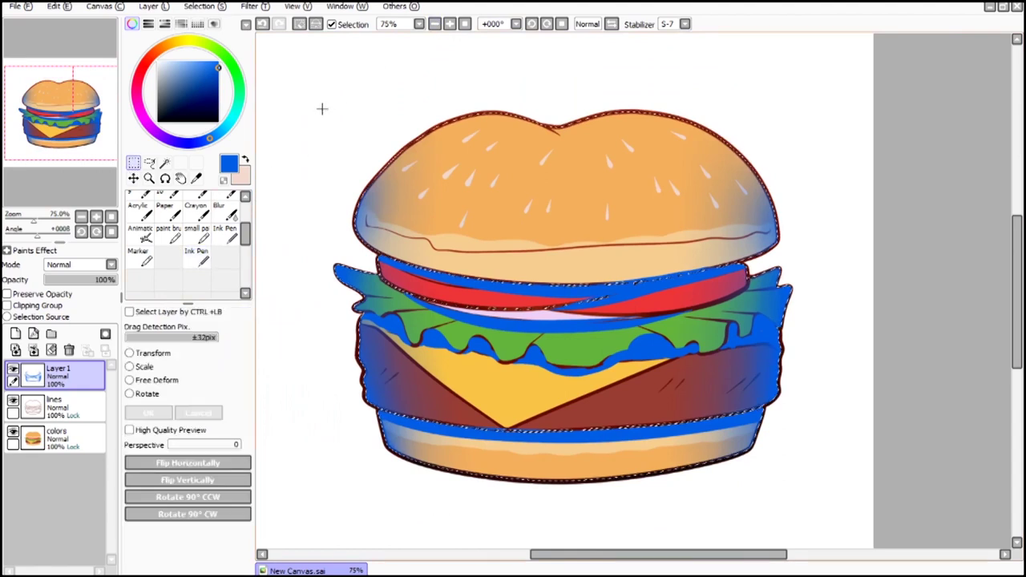
key("ctrl+d")
left_click(56, 94)
left_click(436, 25)
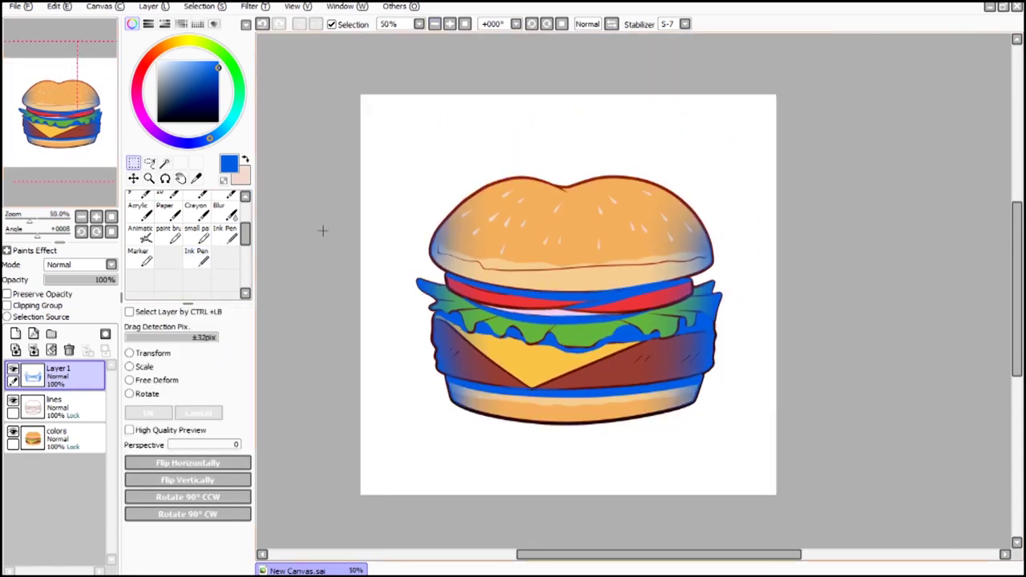
Step: Try turning the blue shading black by lowering its brightness with the Brightness and Contrast filter, and undo the change
mouse_move(102, 280)
left_mouse_down()
mouse_move(7, 290)
mouse_move(175, 290)
mouse_move(98, 300)
mouse_move(332, 210)
left_mouse_up()
left_click(249, 6)
left_click(271, 37)
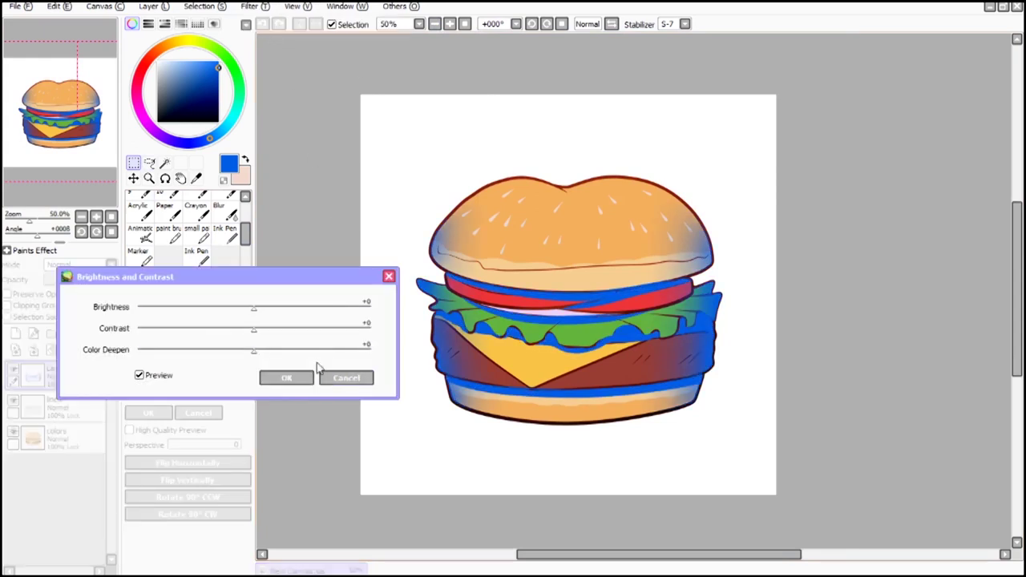
left_click_drag(254, 307, 116, 279)
left_click(276, 369)
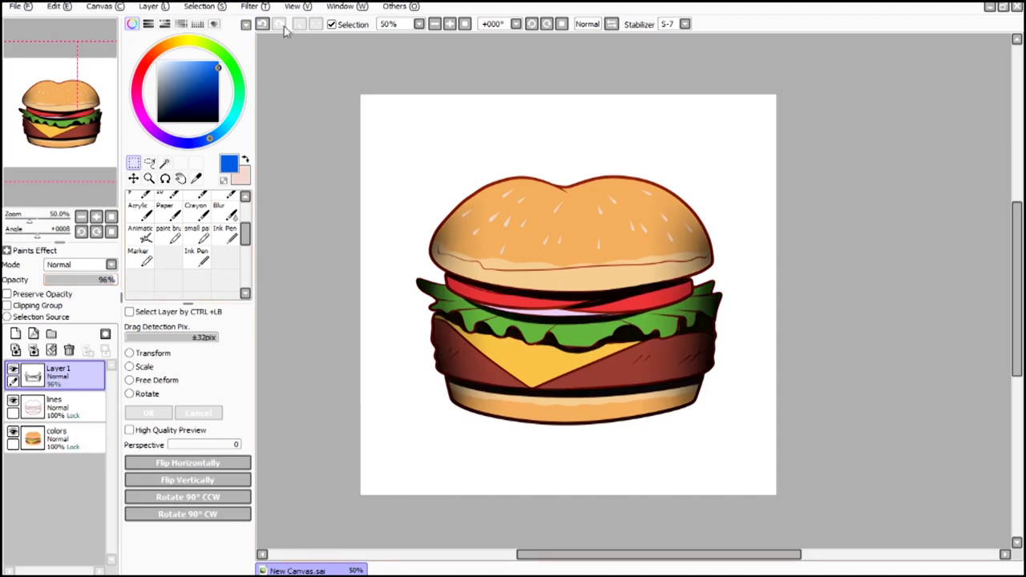
left_click(262, 24)
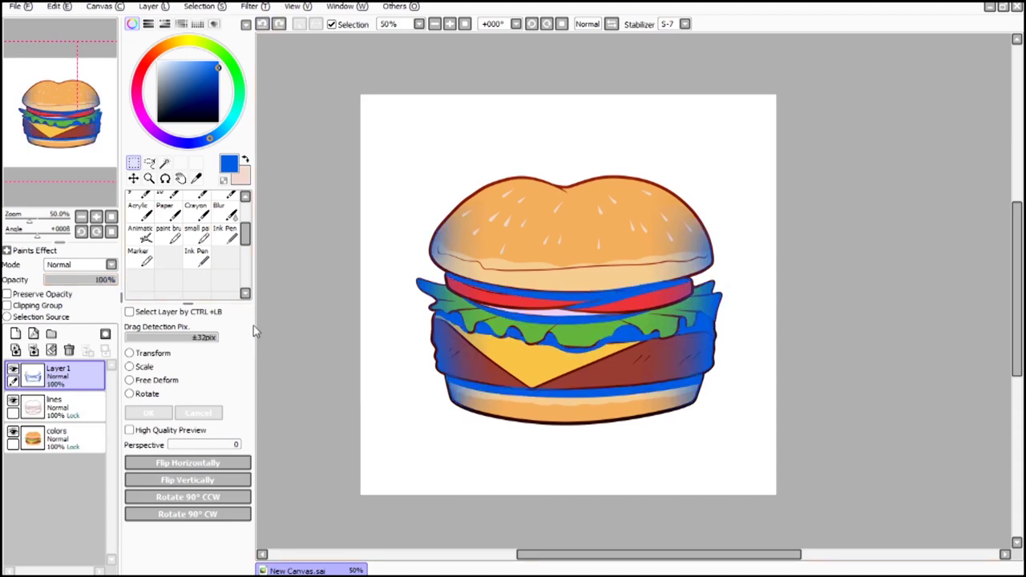
Step: Set the blue shading layer's blending mode to Shade and its opacity to 50%
left_click(450, 24)
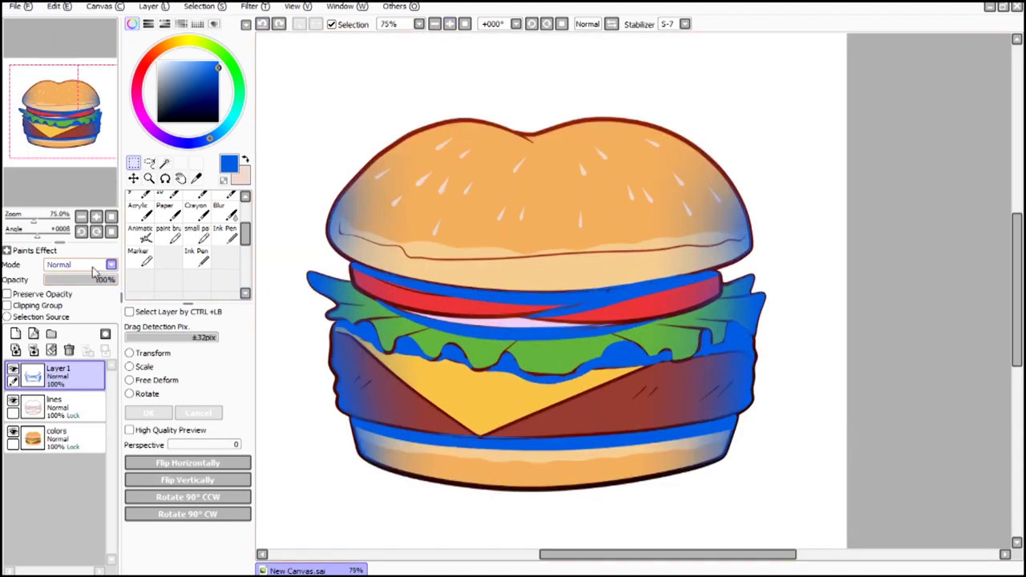
left_click(13, 372)
left_click(14, 371)
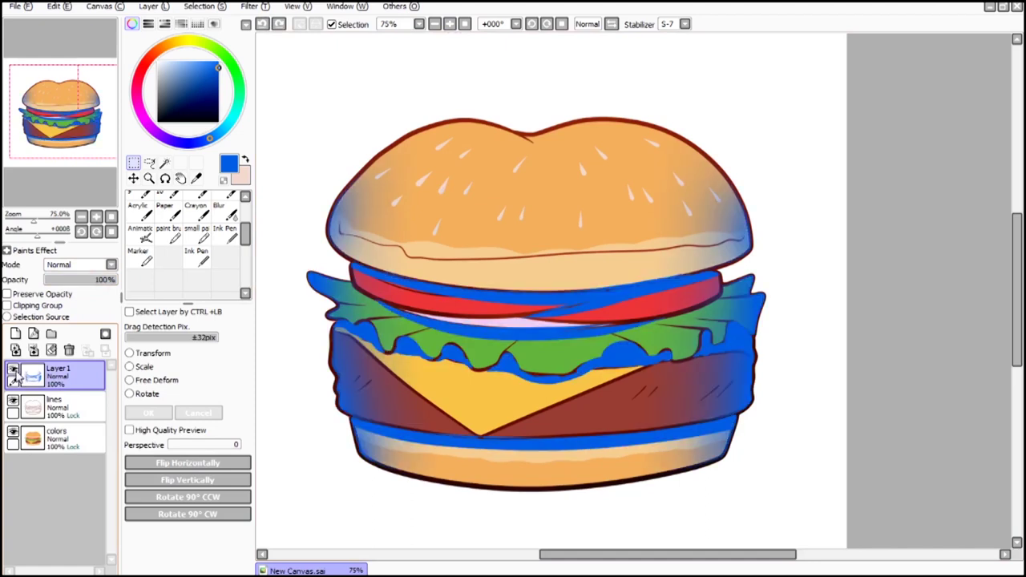
left_click(110, 265)
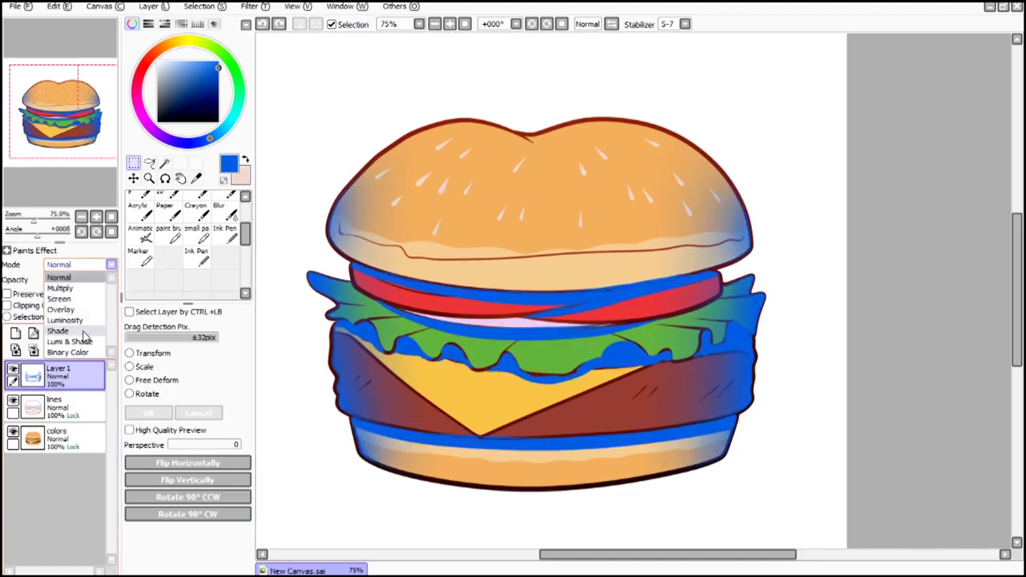
left_click(58, 331)
mouse_move(107, 279)
left_mouse_down()
mouse_move(57, 280)
mouse_move(89, 296)
mouse_move(76, 295)
mouse_move(83, 285)
left_mouse_up()
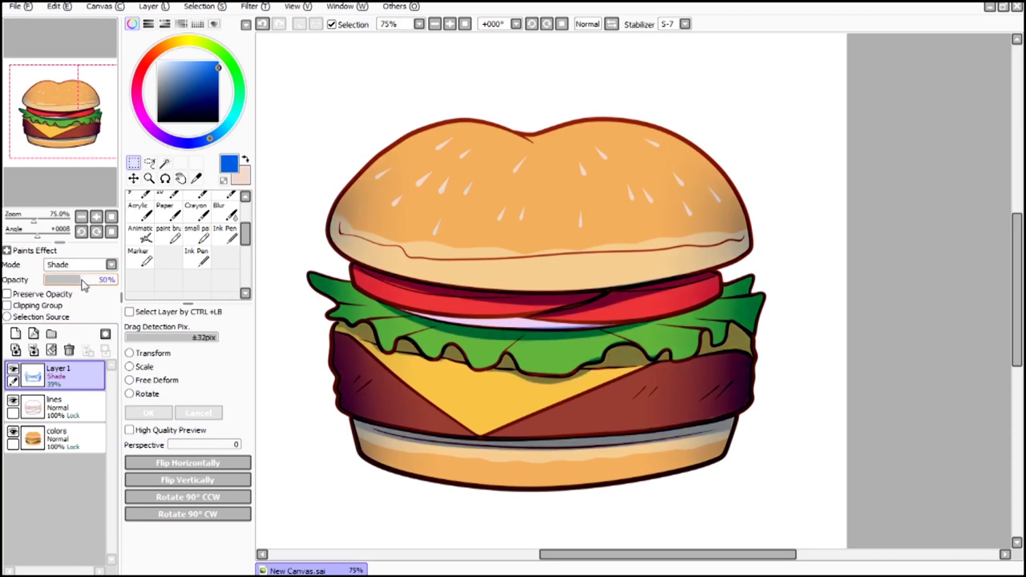
Step: Try Luminosity, Lumi & Shade, Binary Color, Overlay, Screen, Multiply and Normal modes on the shading layer, and return it to Shade
left_click(111, 265)
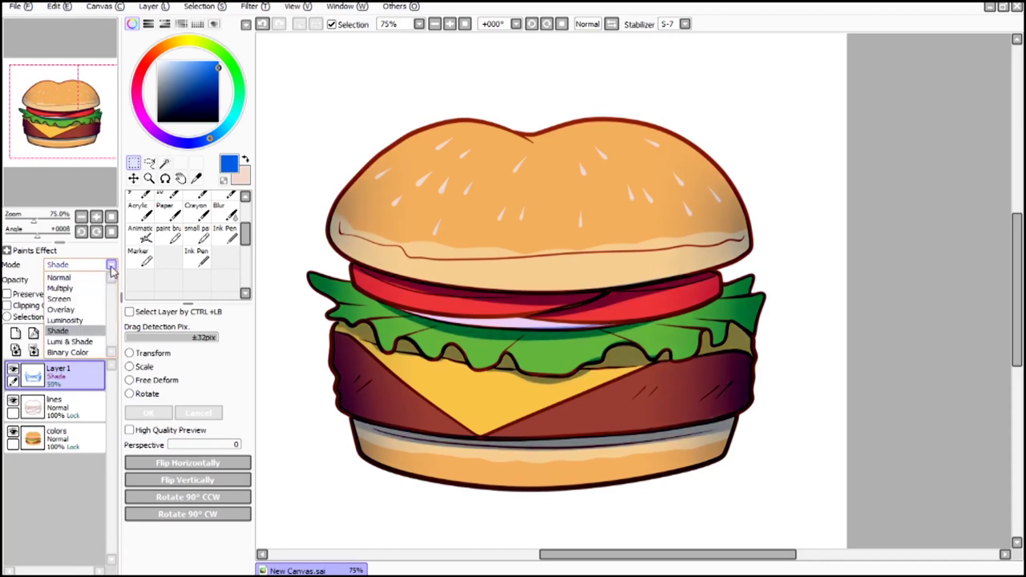
left_click(79, 327)
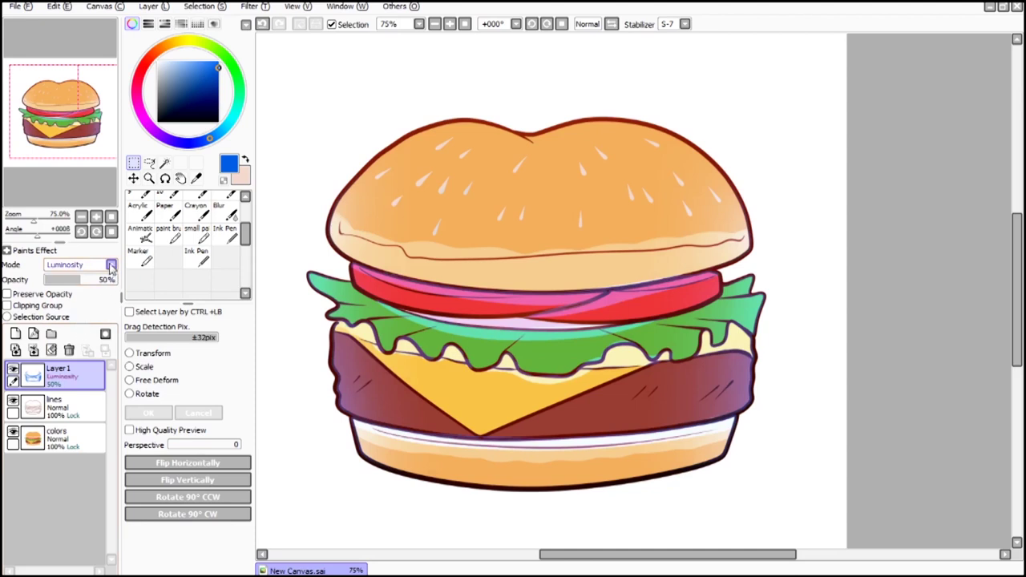
left_click(111, 265)
left_click(88, 341)
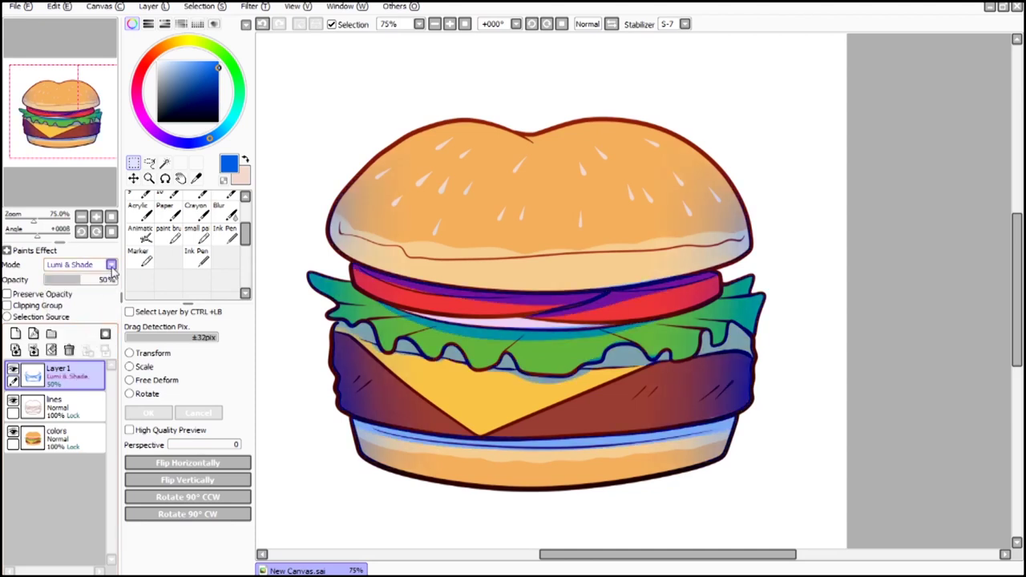
left_click(110, 265)
left_click(80, 352)
left_click(111, 264)
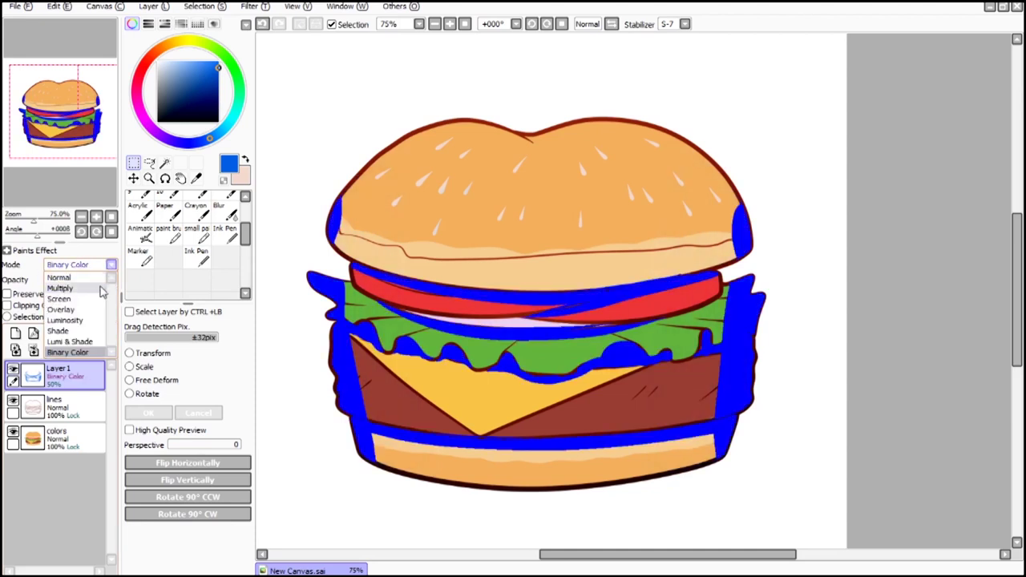
left_click(84, 311)
left_click(111, 264)
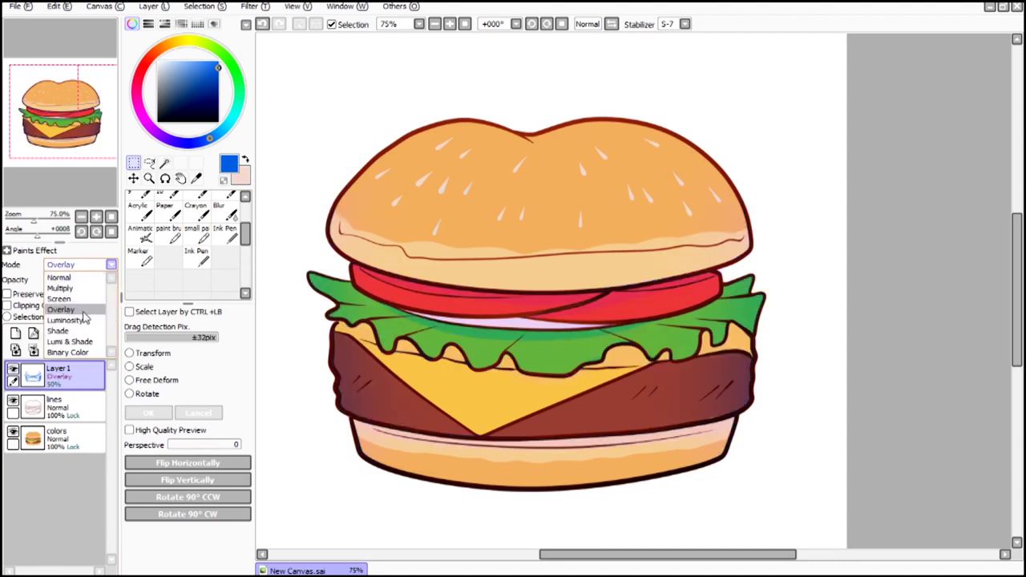
left_click(89, 302)
left_click(111, 264)
left_click(90, 288)
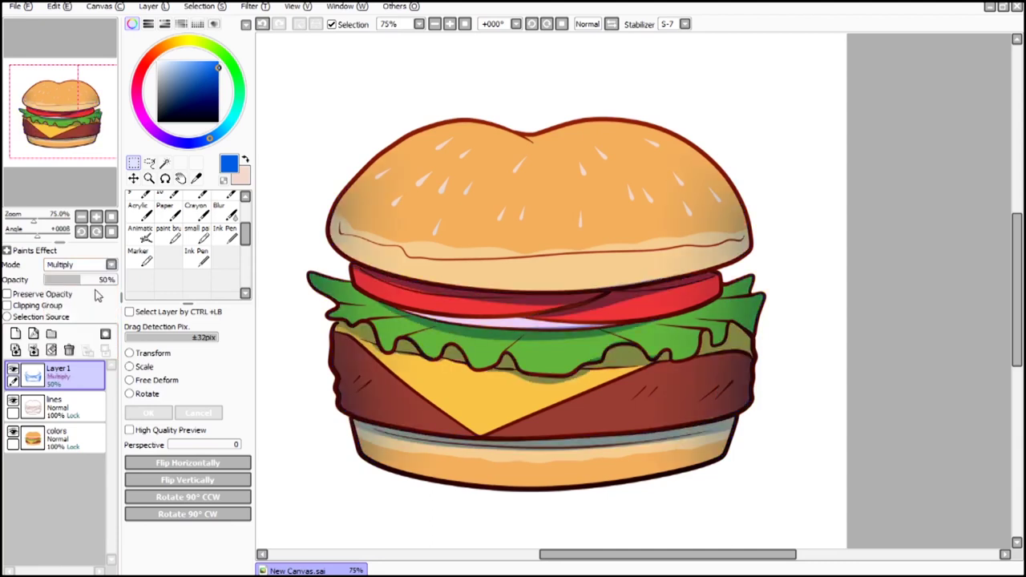
left_click(111, 264)
left_click(81, 278)
left_click(110, 265)
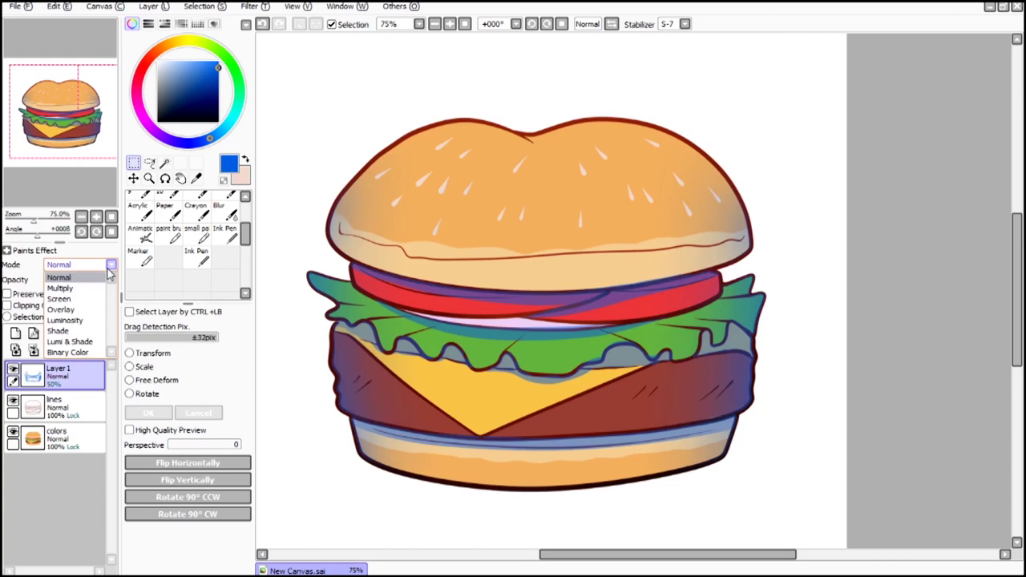
left_click(85, 331)
Step: Compare the whole burger with and without the shading layer, keeping that layer's opacity at 50%
left_click(433, 23)
left_click(434, 23)
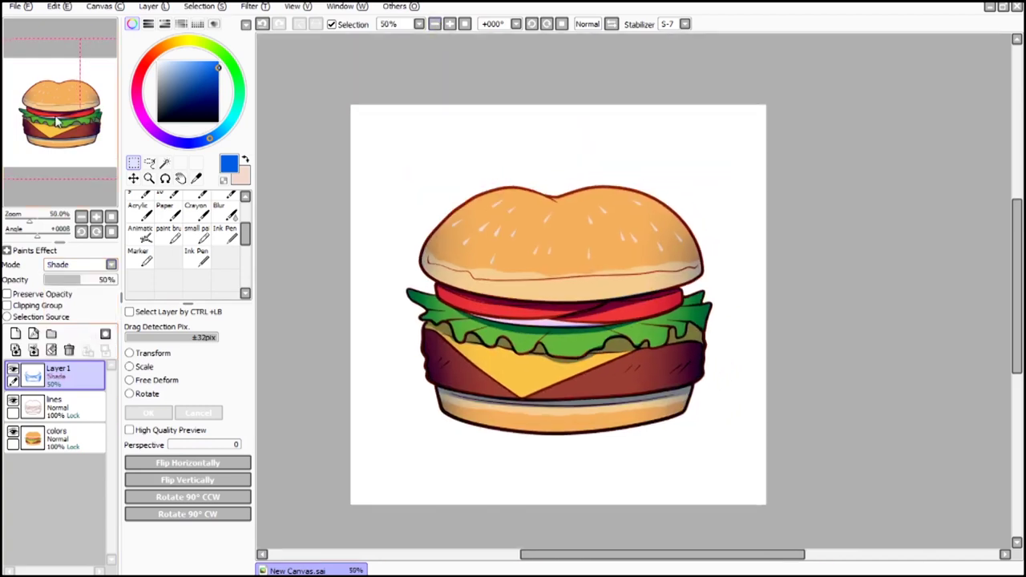
left_click(12, 371)
left_click(12, 371)
mouse_move(71, 281)
left_mouse_down()
mouse_move(40, 288)
mouse_move(82, 291)
left_mouse_up()
Step: Add a new layer above the shading layer and choose white as the paint color
left_click(149, 6)
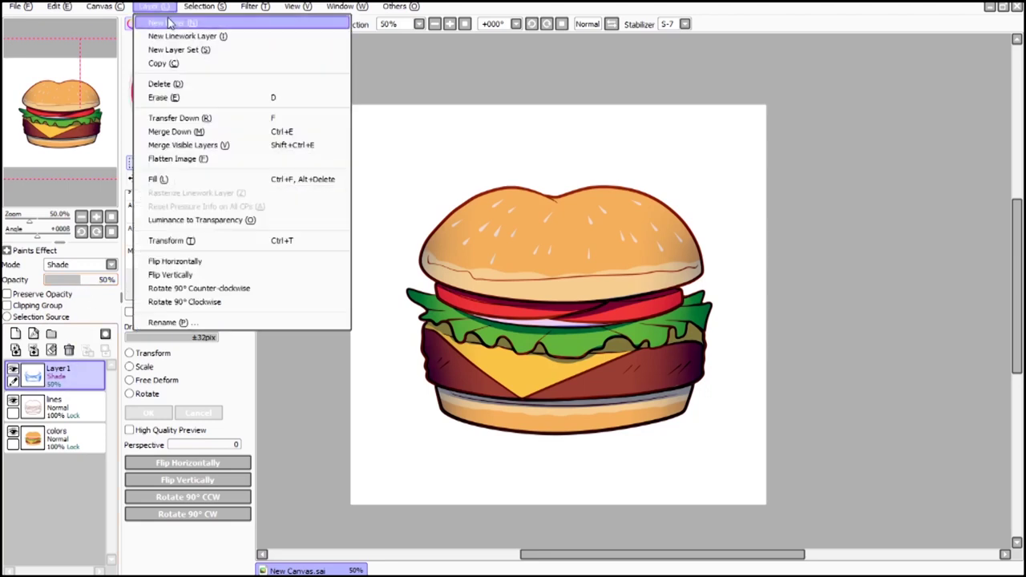
left_click(164, 20)
left_click_drag(187, 72, 151, 32)
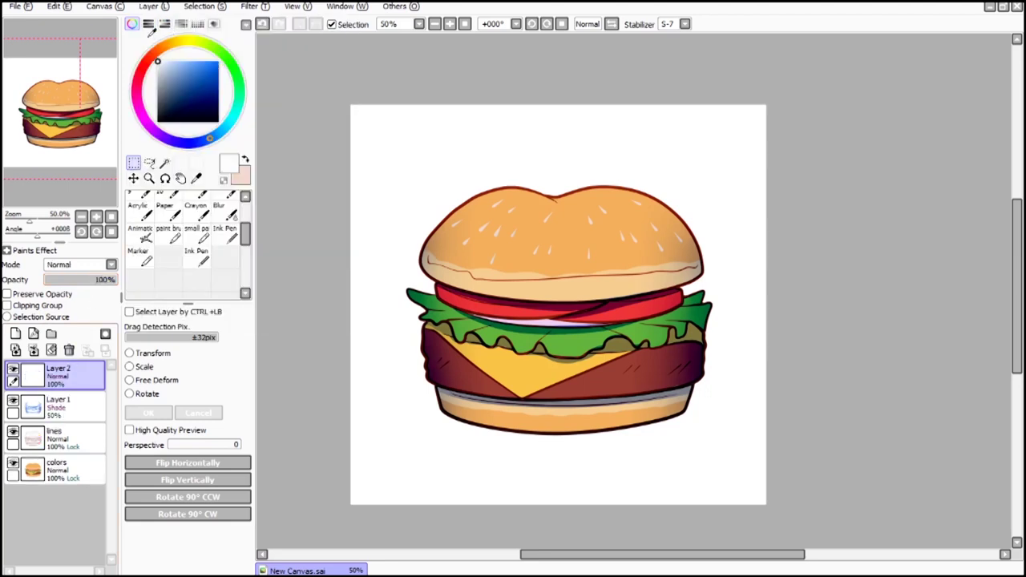
Step: Paint soft white highlights across the upper part of the top bun with the AirBrush at size 20 and stabilizer 0
left_click(450, 24)
scroll(237, 232, "up", 3)
left_click(169, 201)
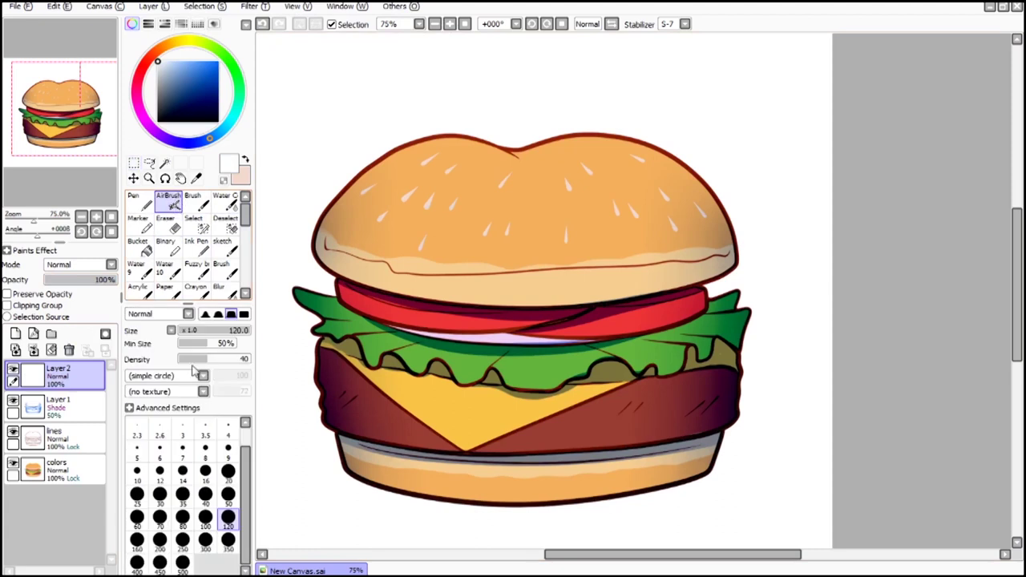
left_click(228, 471)
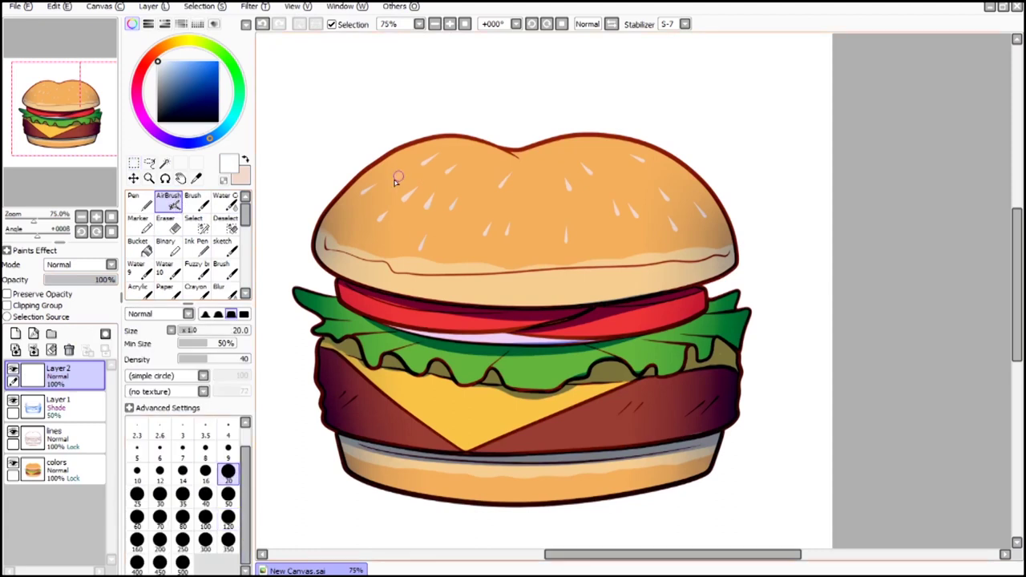
left_click(686, 24)
left_click(663, 33)
left_click_drag(403, 176, 469, 188)
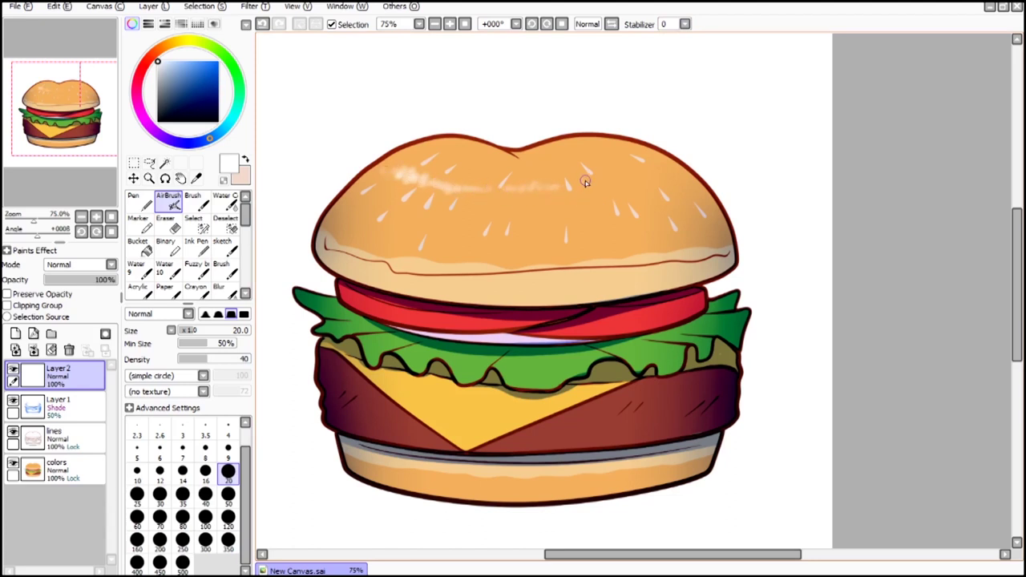
left_click_drag(615, 173, 647, 164)
Step: Paint small white highlights on both tomato slices and the onion with the AirBrush at size 9
left_click(231, 451)
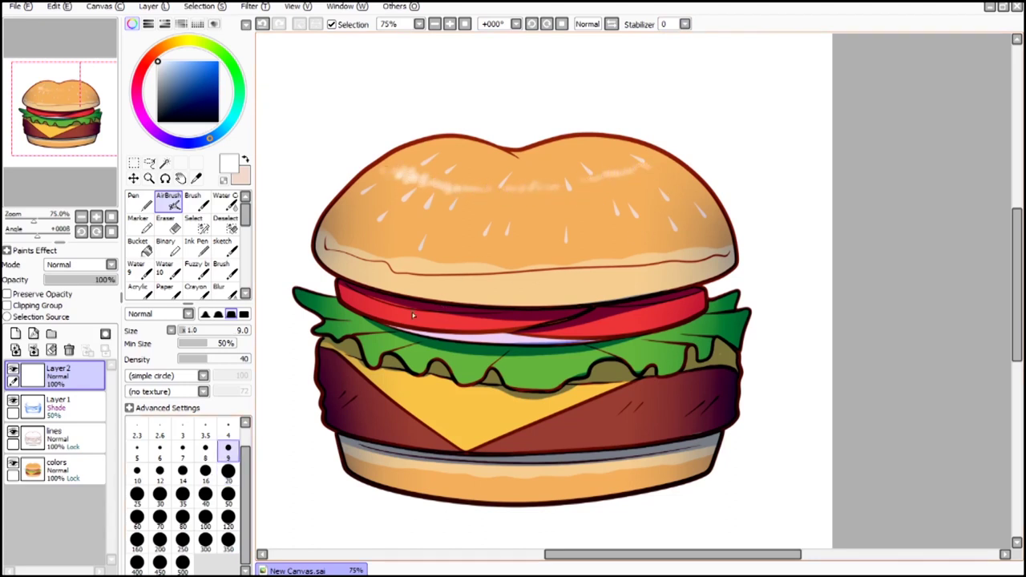
left_click_drag(368, 299, 502, 315)
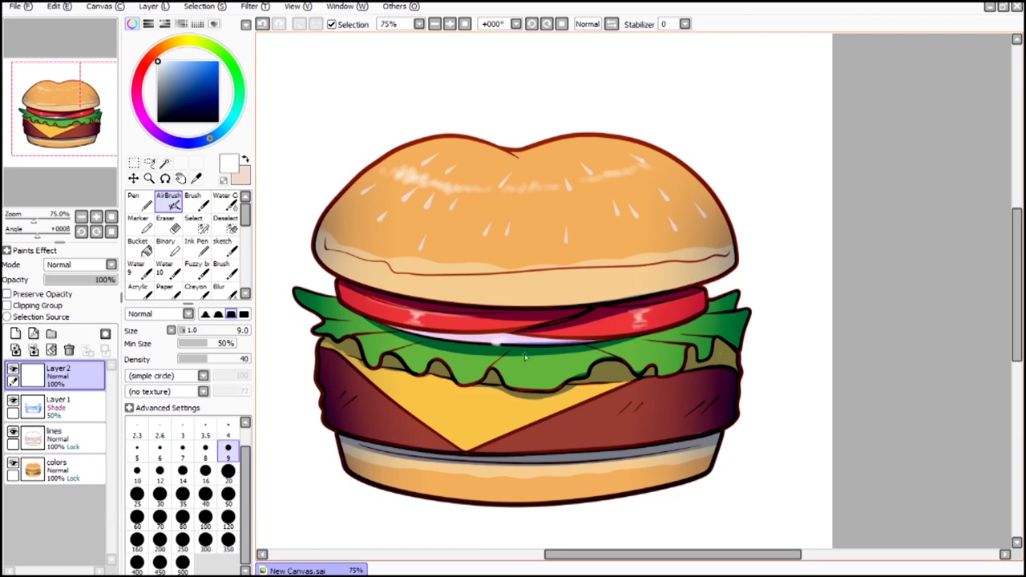
key("bracketright")
key("bracketright")
key("bracketright")
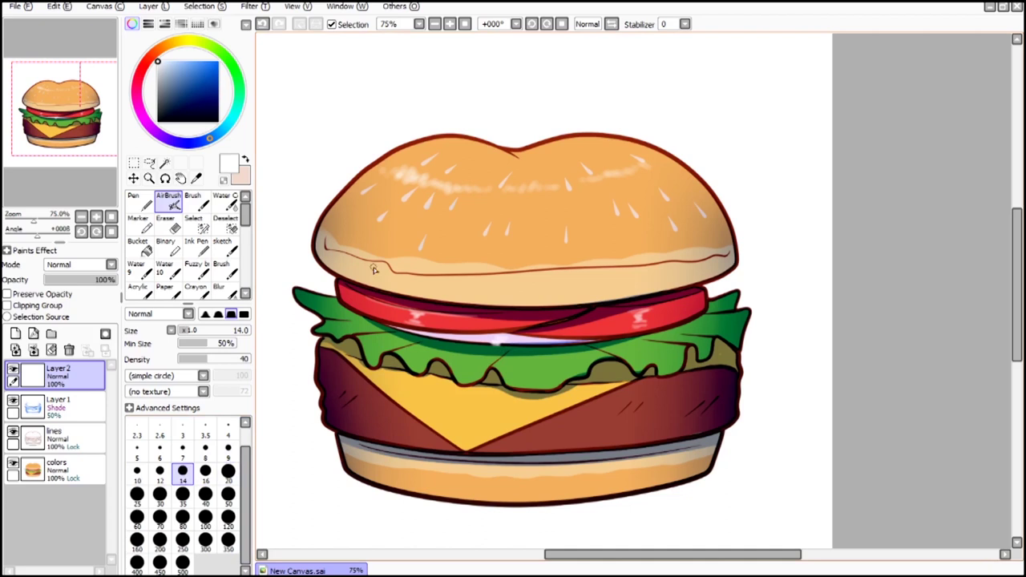
key("bracketleft")
key("bracketleft")
key("bracketleft")
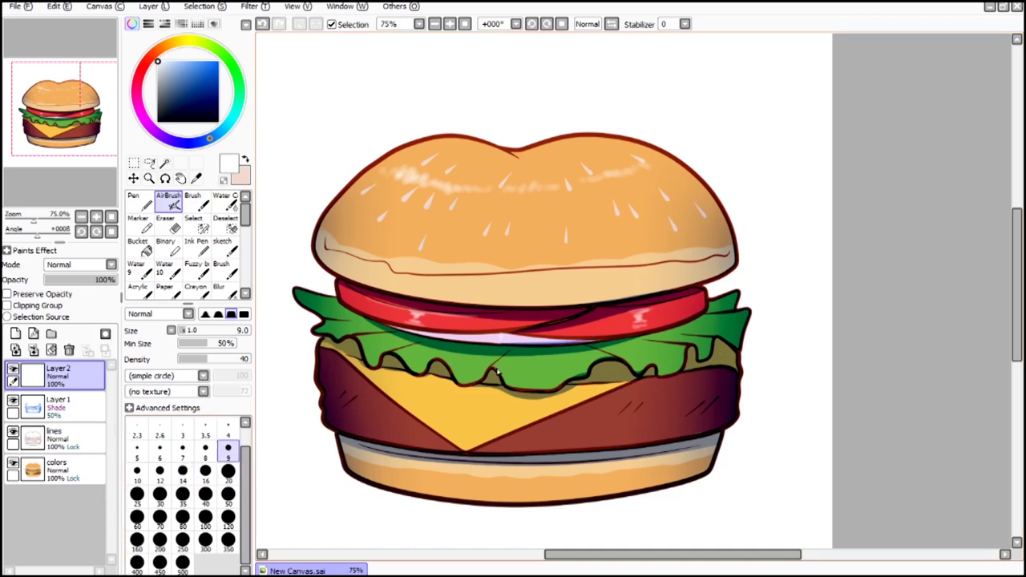
Step: Airbrush thin white highlights over the lettuce folds, cheese edges, patty and bottom bun at size 9
left_click_drag(562, 365, 588, 361)
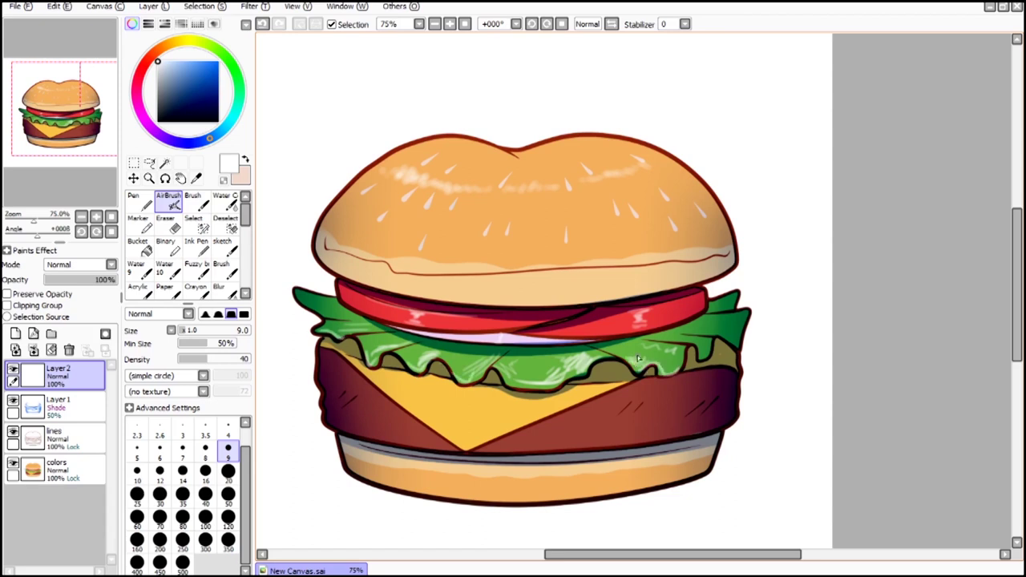
left_click_drag(507, 369, 528, 370)
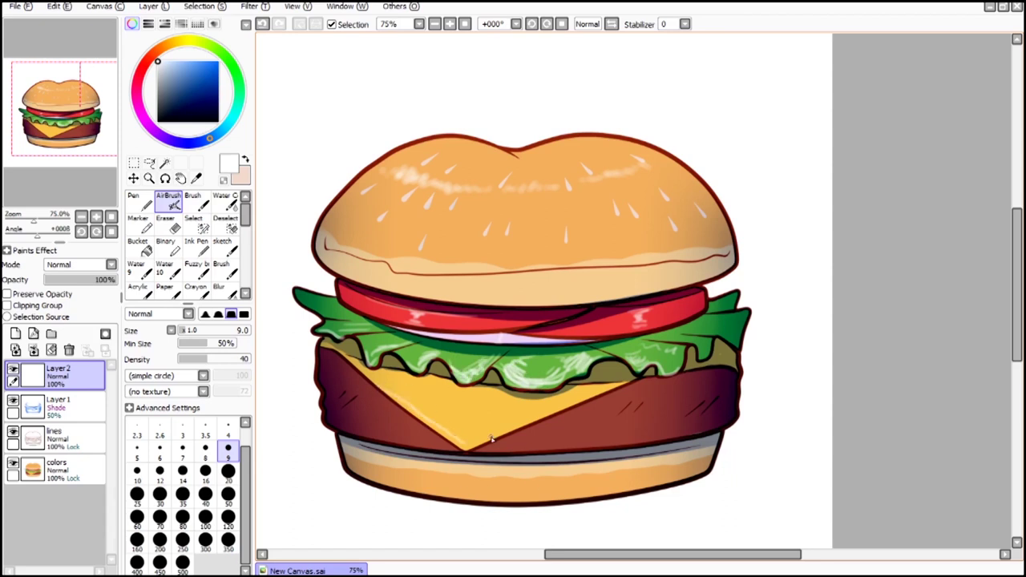
mouse_move(492, 438)
left_mouse_down()
mouse_move(572, 398)
mouse_move(635, 391)
left_mouse_up()
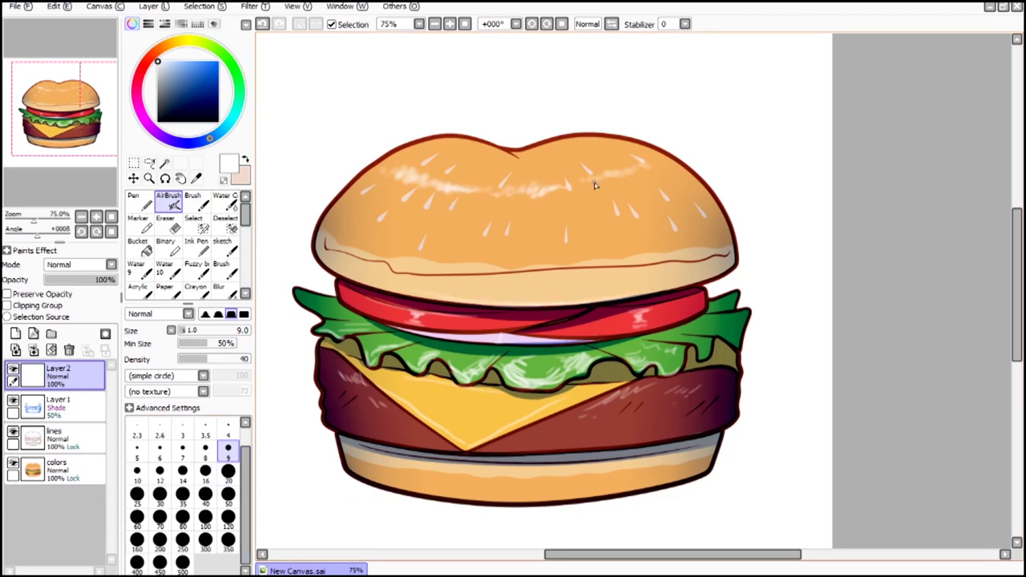
scroll(633, 173, "down", 2)
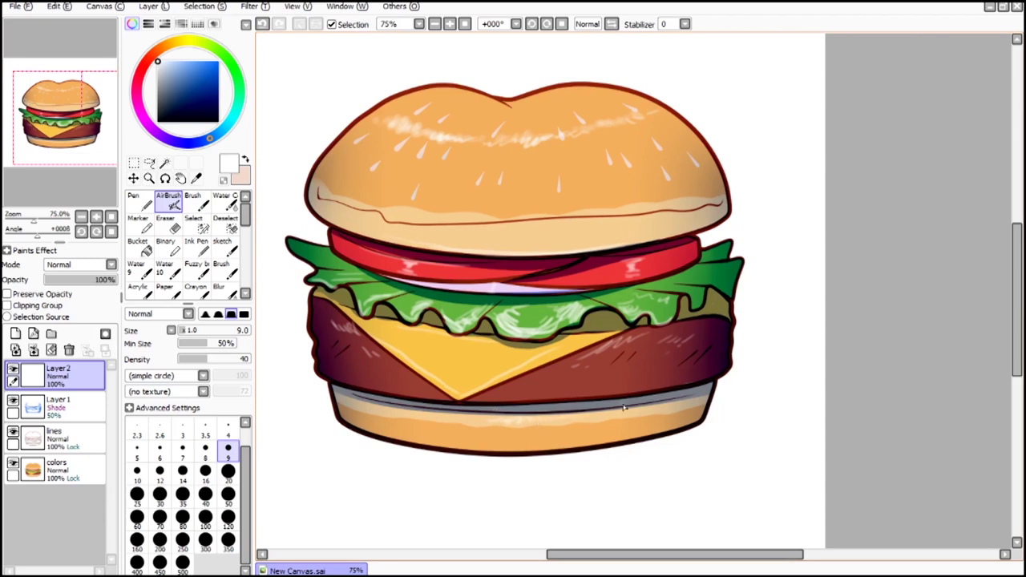
Step: Turn on Preserve Opacity for the highlight layer and recolor all its strokes light blue with the Pen at size 500
left_click(435, 24)
left_click_drag(59, 114, 66, 103)
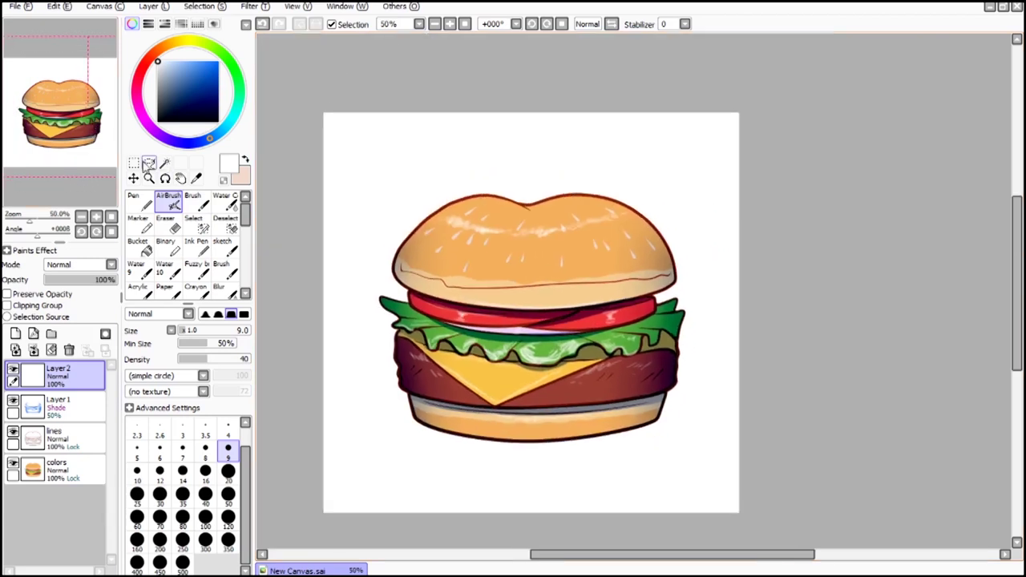
left_click(134, 163)
mouse_move(95, 287)
left_mouse_down()
mouse_move(49, 289)
mouse_move(117, 289)
left_mouse_up()
left_click(199, 66)
left_click(140, 200)
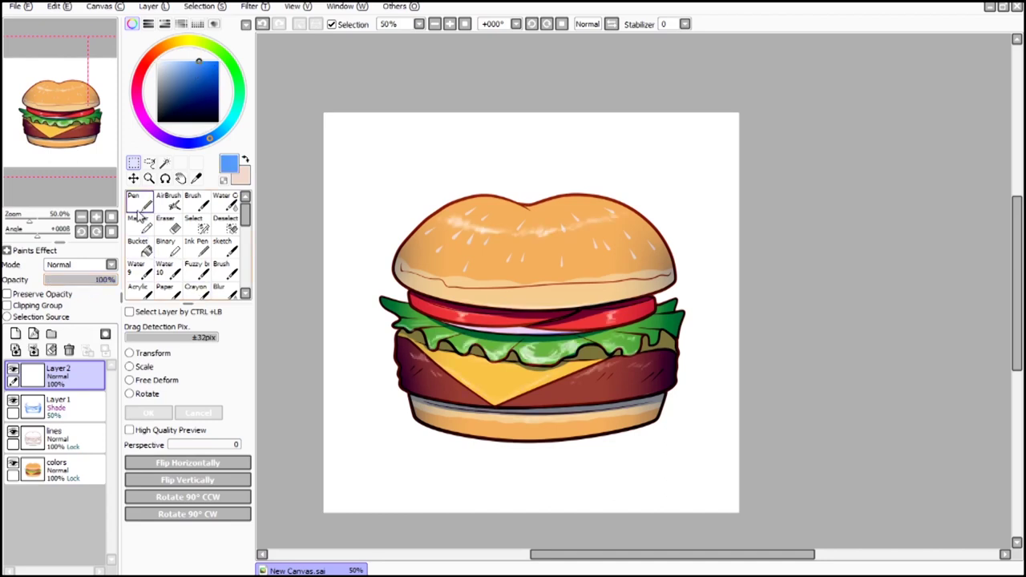
left_click(36, 294)
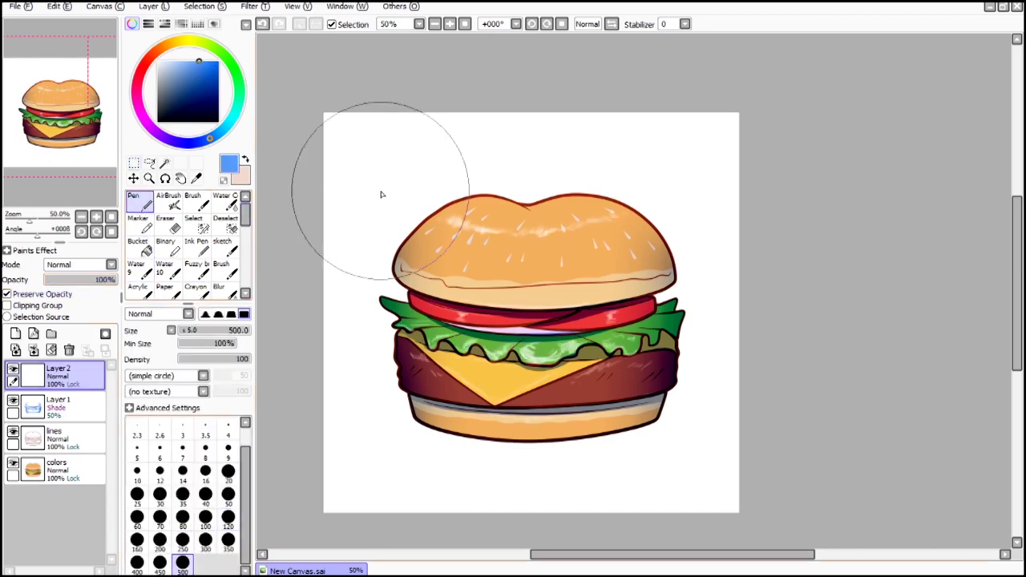
mouse_move(380, 192)
left_mouse_down()
mouse_move(537, 353)
mouse_move(692, 412)
left_mouse_up()
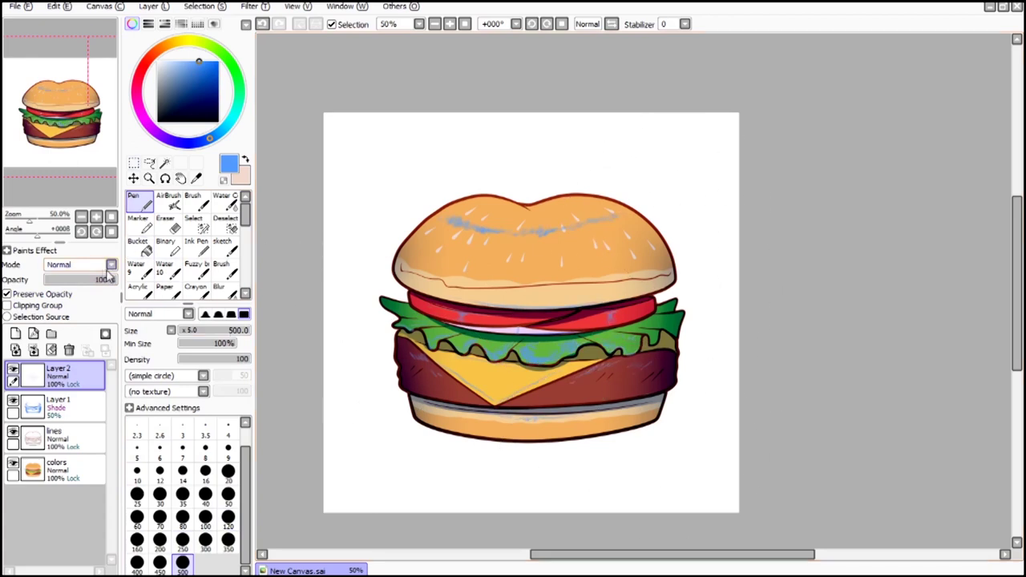
Step: Try Luminosity mode at 35% opacity on the highlight layer and return it to Normal at 100%
left_click(110, 265)
left_click(64, 320)
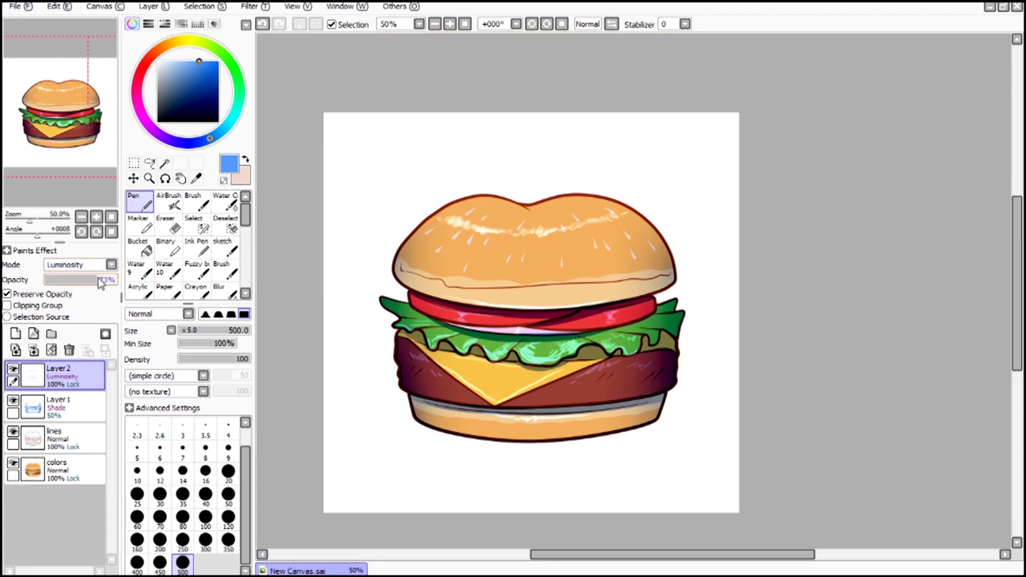
left_click_drag(103, 280, 71, 305)
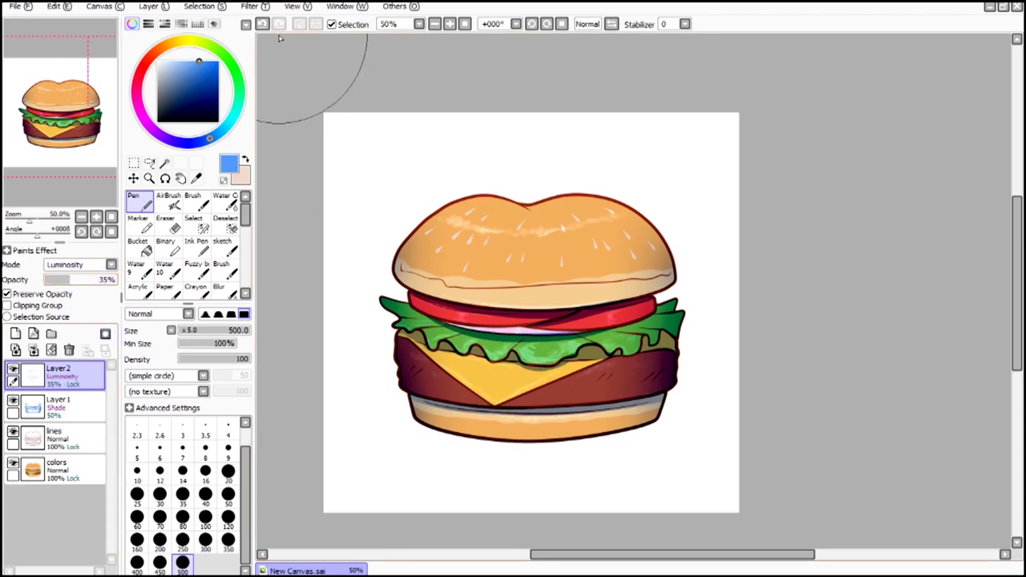
left_click(255, 7)
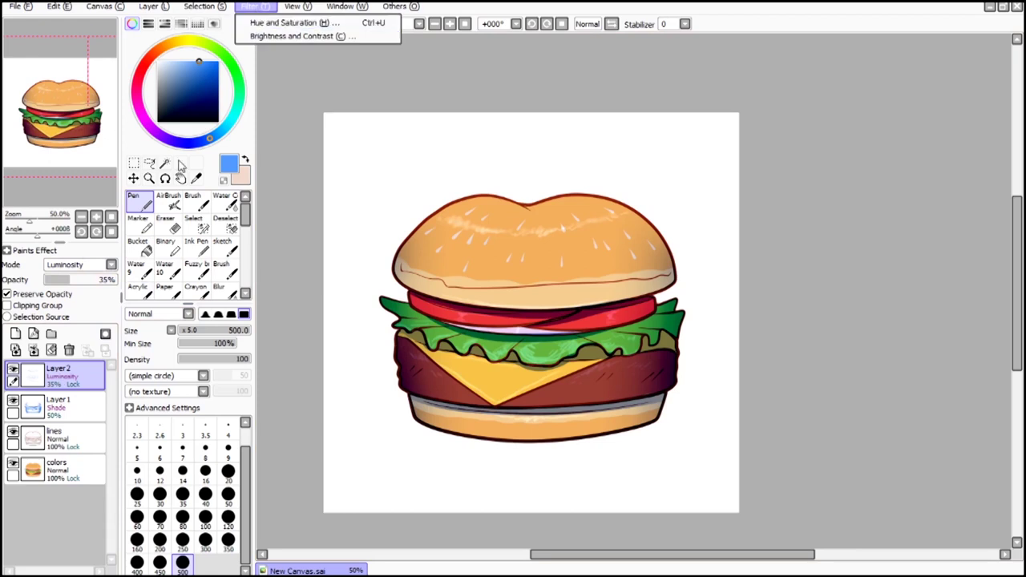
left_click(106, 276)
left_click(110, 265)
left_click(96, 276)
left_click_drag(95, 281, 163, 286)
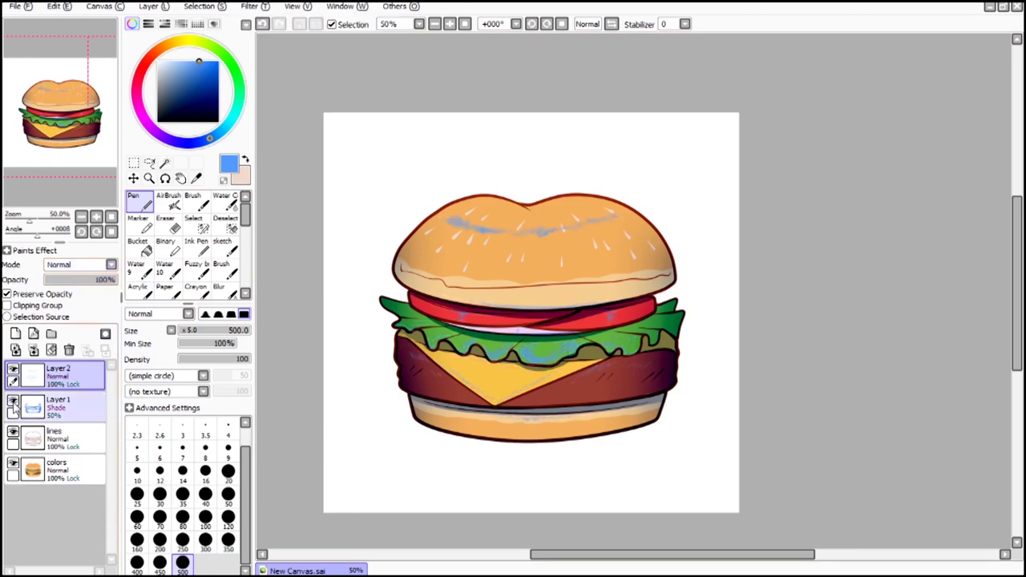
Step: Hide the shading, lines and colors layers to inspect the blue highlight strokes on their own
left_click(13, 401)
left_click(12, 432)
left_click(13, 462)
left_click(14, 369)
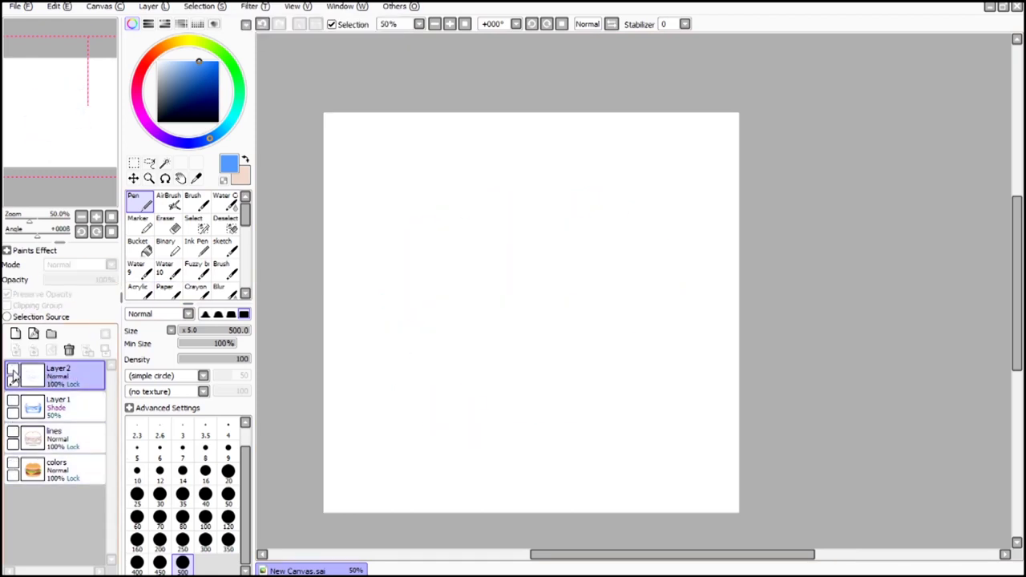
left_click(13, 370)
left_click(451, 25)
left_click_drag(61, 124, 55, 126)
left_click(134, 162)
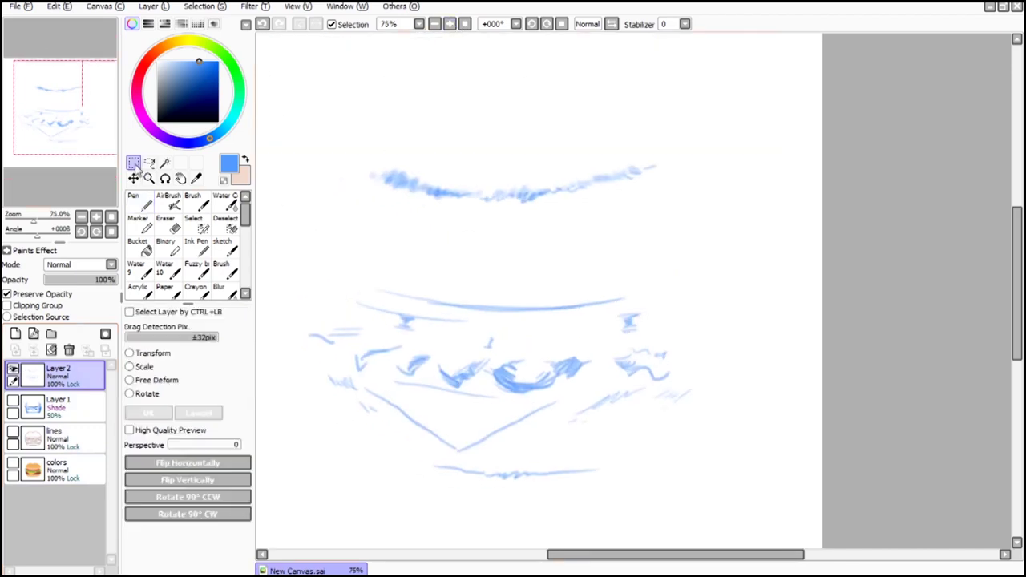
Step: Try a Hue and Saturation adjustment on the isolated highlights and show the colors, lines and shading layers again
left_click(249, 5)
left_click(273, 26)
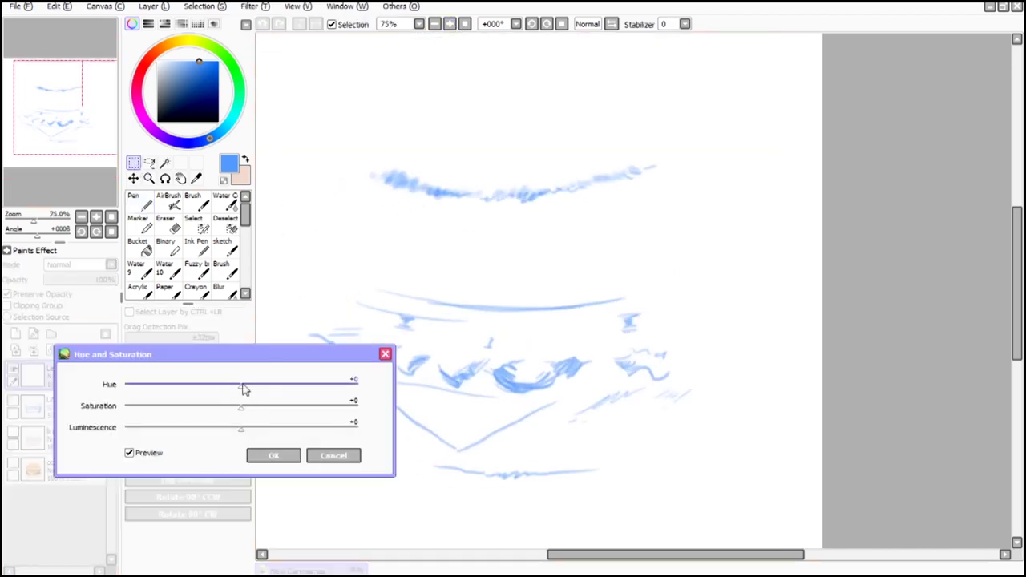
mouse_move(243, 392)
left_mouse_down()
mouse_move(185, 398)
mouse_move(246, 392)
left_mouse_up()
left_click(294, 461)
left_click(14, 464)
left_click(13, 432)
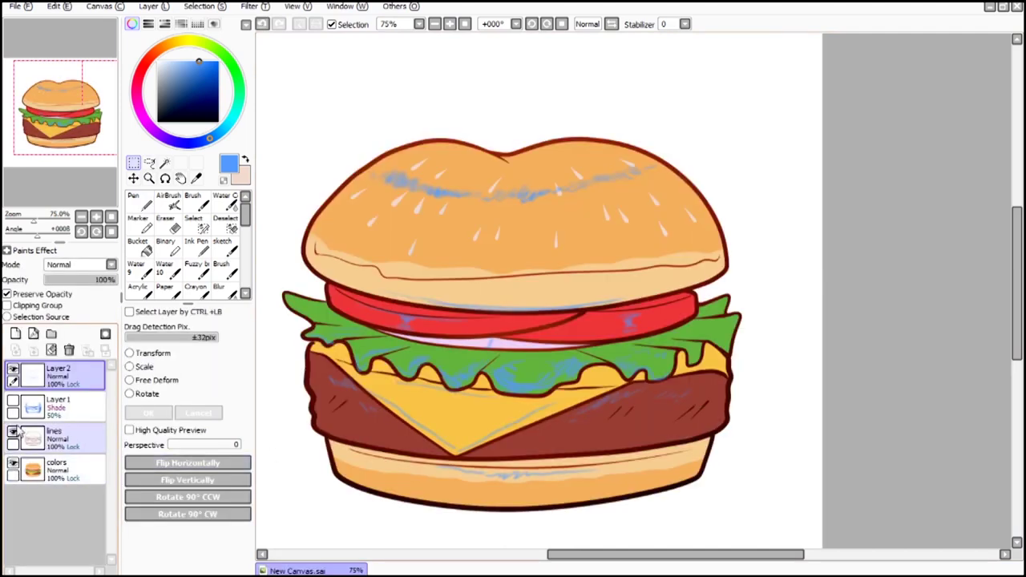
left_click(14, 401)
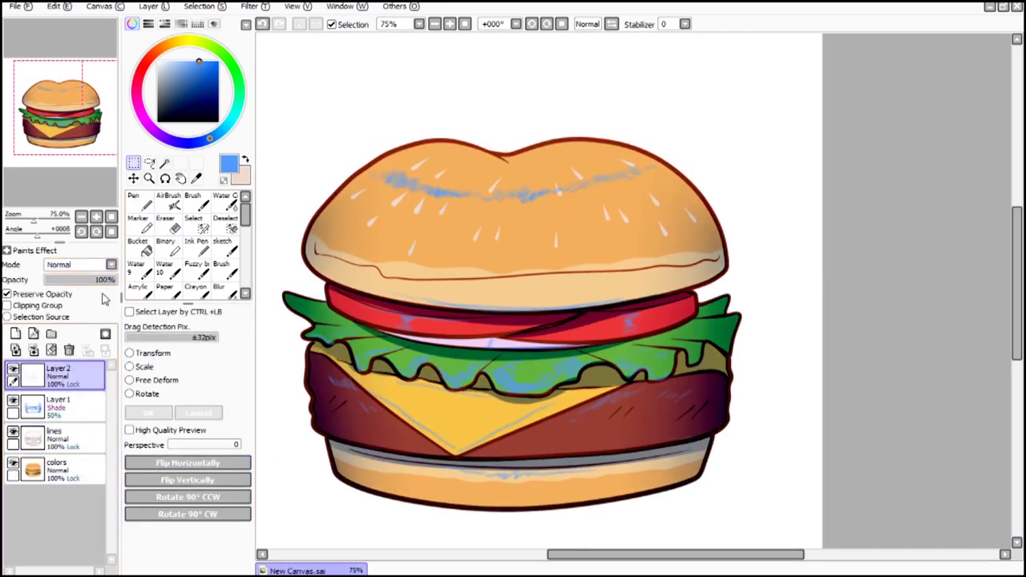
Step: Set the highlight layer to Luminosity mode with 80% opacity
left_click(111, 267)
left_click(102, 319)
left_click(104, 280)
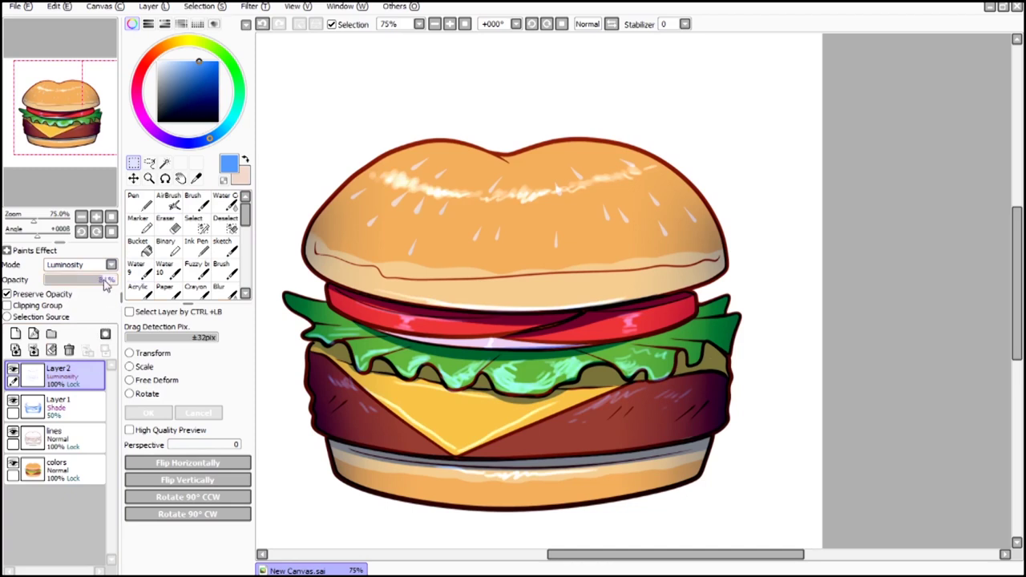
Step: Shift the highlights' hue by about +48 with Hue and Saturation for a pinker tint
left_click(249, 5)
left_click(277, 24)
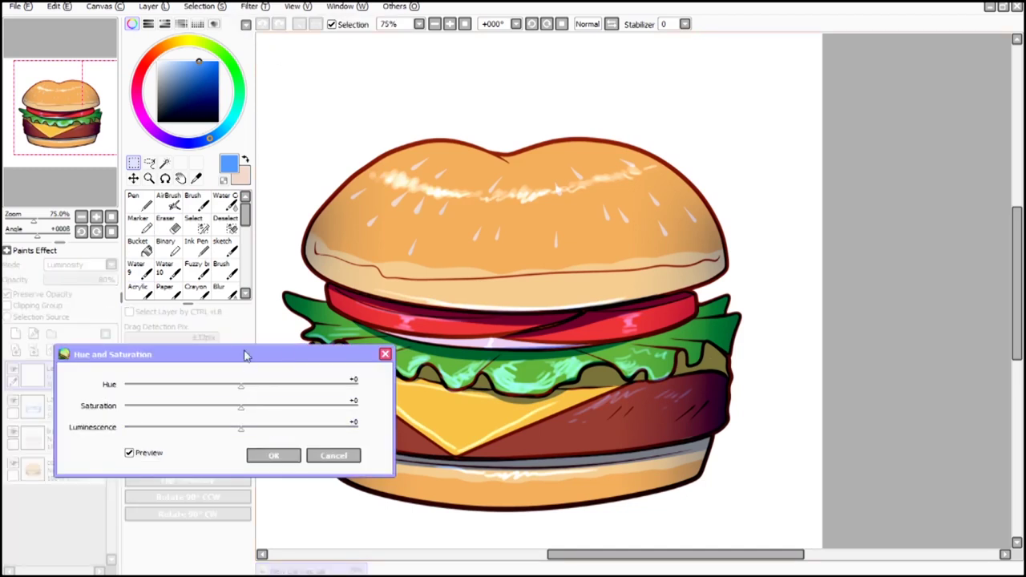
left_click_drag(245, 354, 189, 364)
left_click_drag(186, 401, 244, 413)
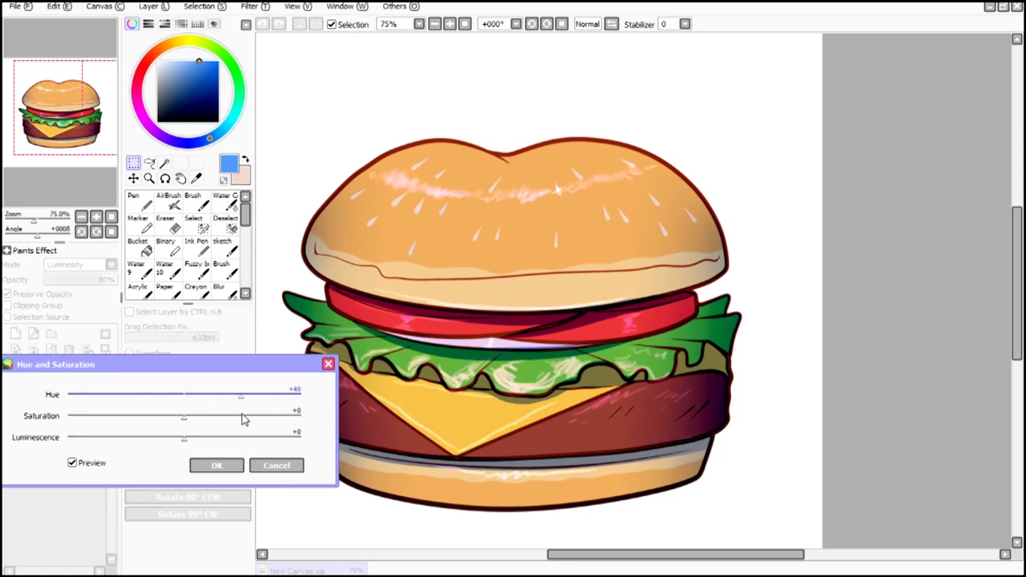
left_click(227, 468)
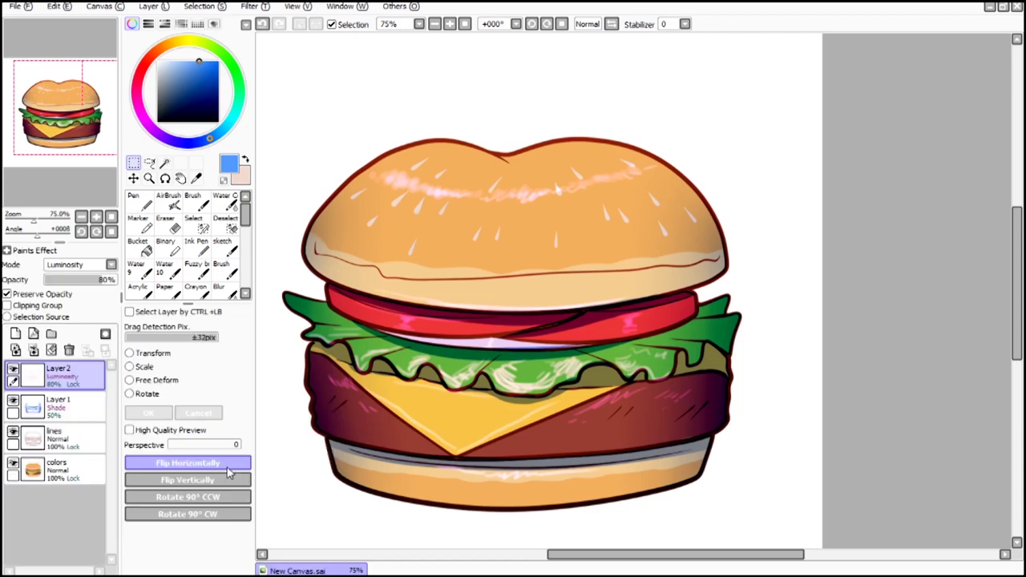
Step: Compare the recolored highlights in Normal mode and return their layer to Luminosity
left_click(96, 265)
left_click(80, 277)
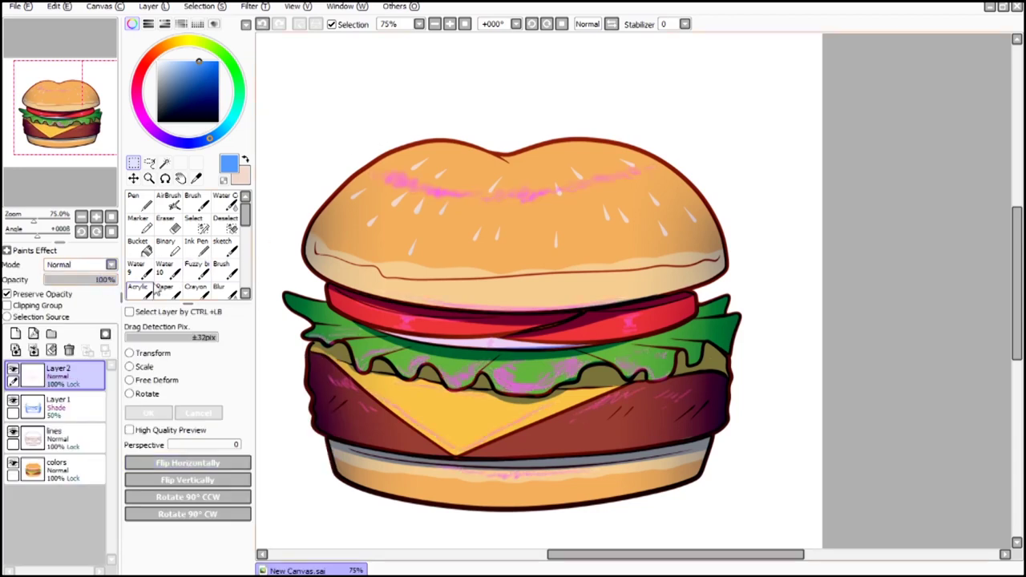
left_click(96, 265)
left_click(64, 320)
Step: Lower the highlight layer's opacity to 60% while judging the whole burger
left_click(434, 24)
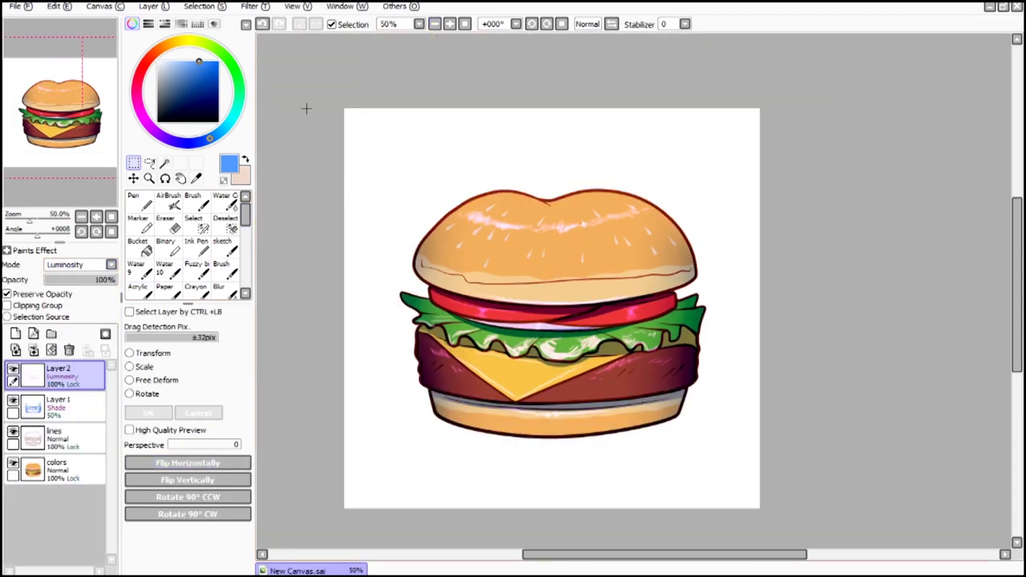
left_click_drag(110, 280, 91, 297)
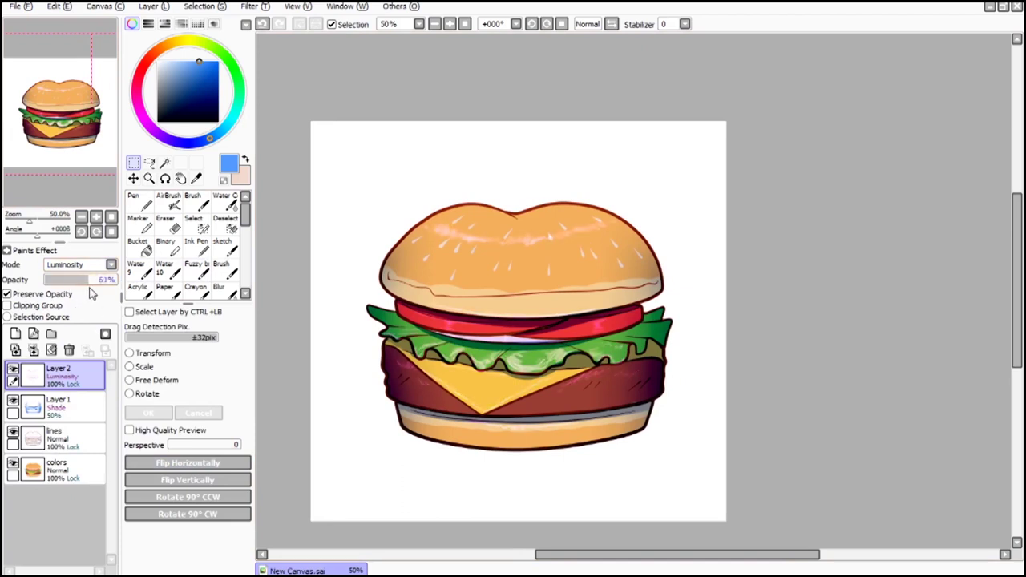
left_click_drag(91, 294, 89, 294)
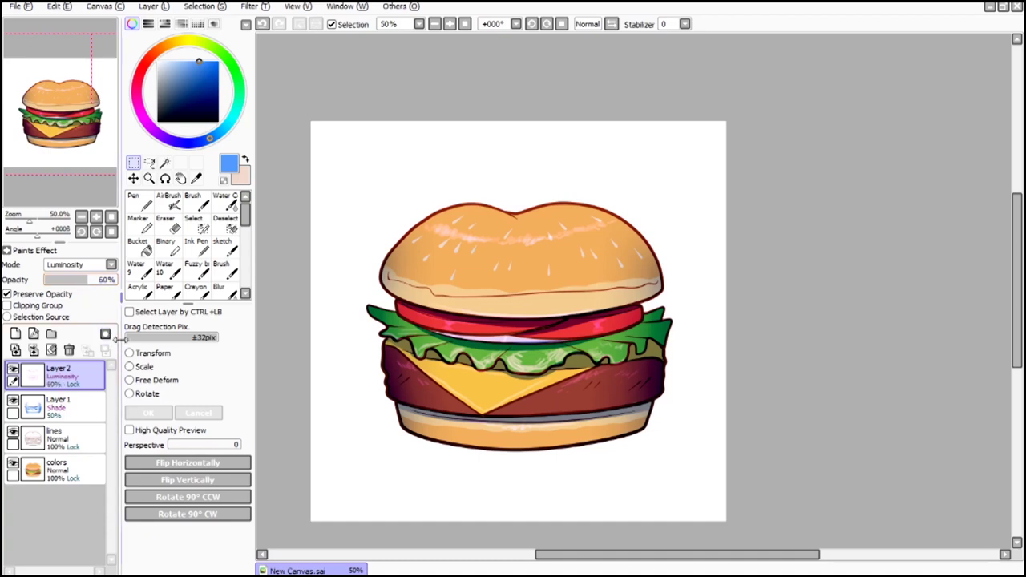
Step: Turn off Preserve Opacity and soften the central lettuce highlights with the AirBrush at size 120 using the transparent color
left_click(169, 201)
left_click(228, 519)
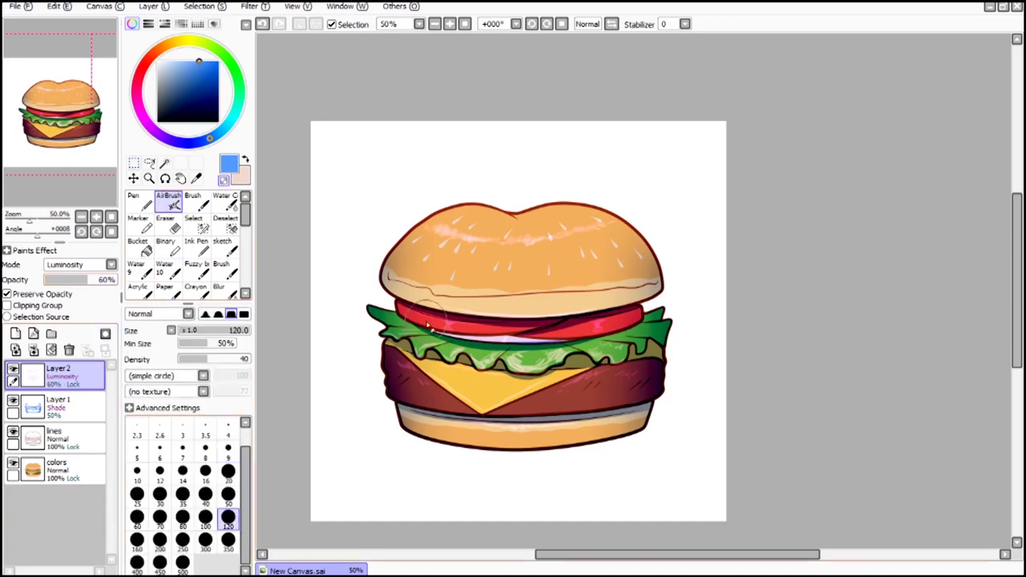
left_click(450, 24)
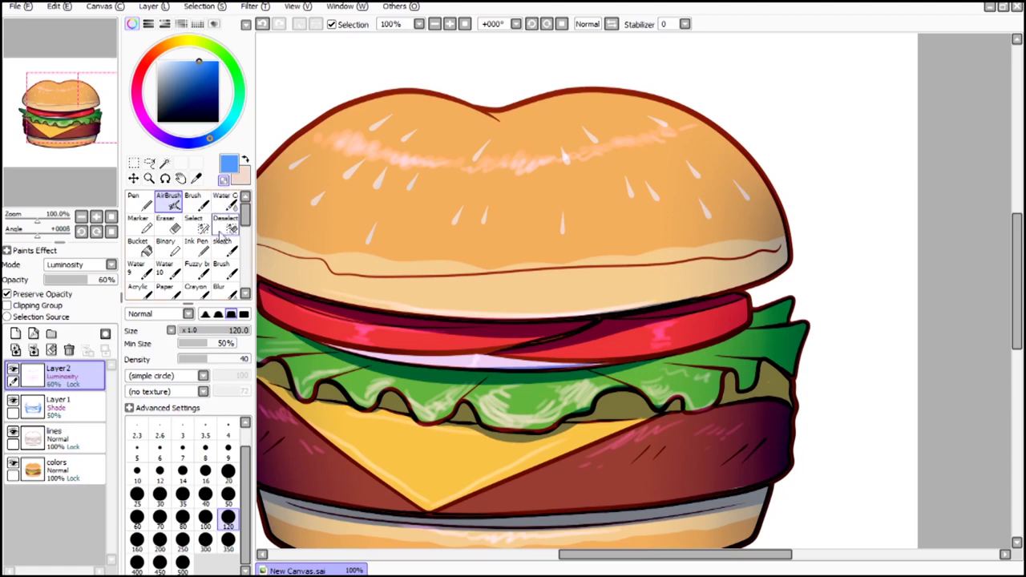
left_click_drag(499, 402, 513, 401)
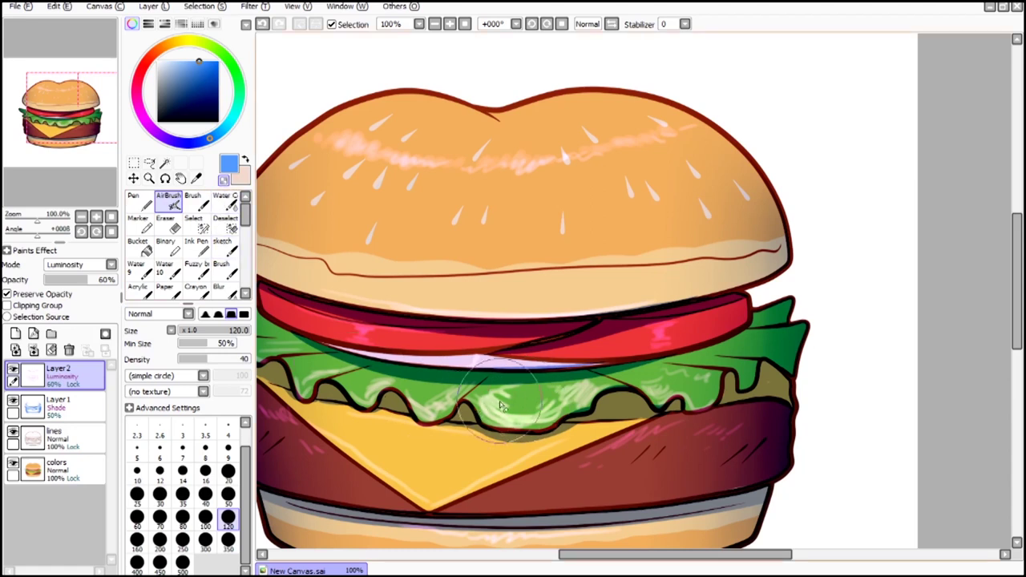
left_click(262, 24)
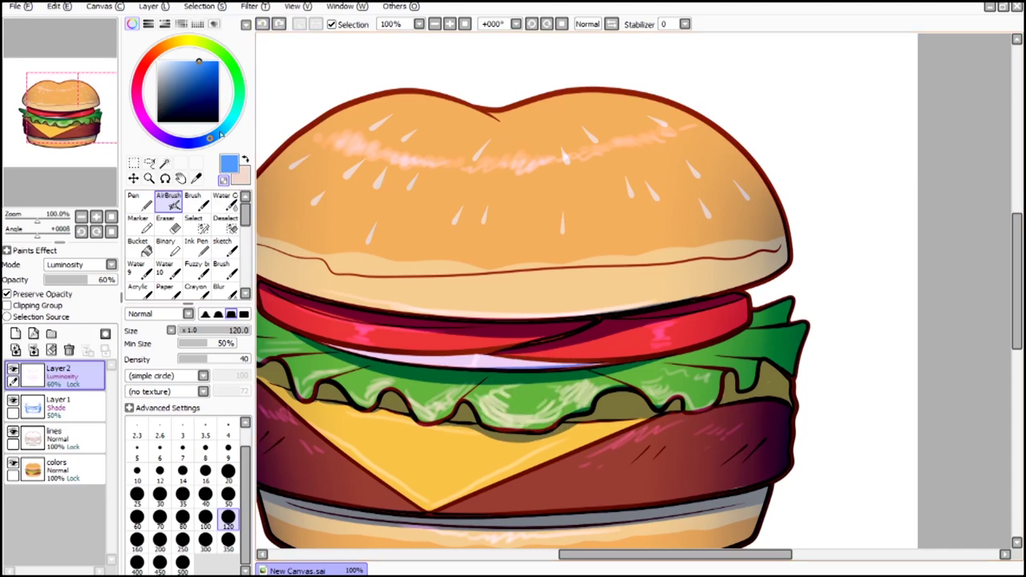
left_click(6, 295)
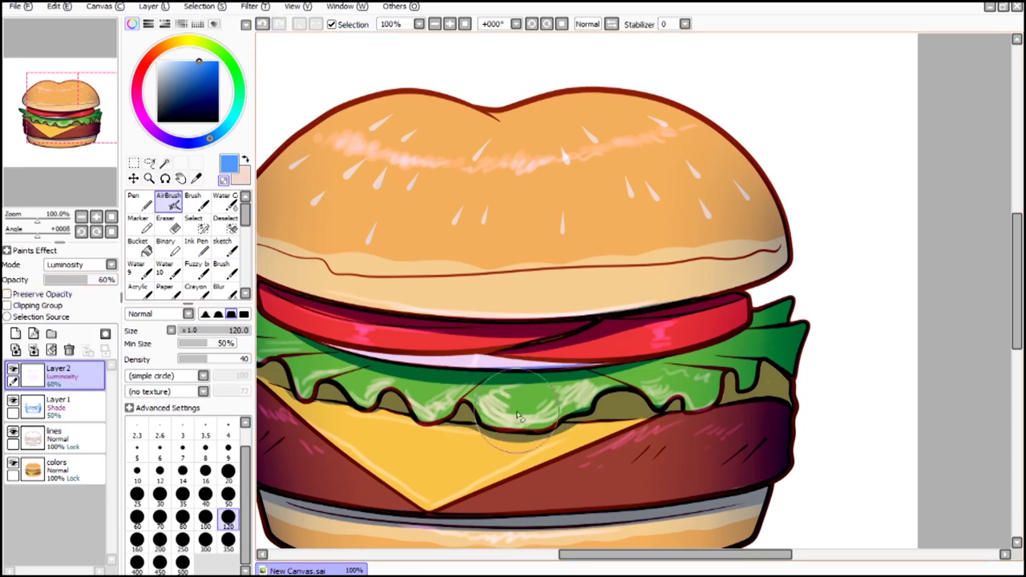
mouse_move(517, 413)
left_mouse_down()
mouse_move(541, 388)
mouse_move(500, 392)
left_mouse_up()
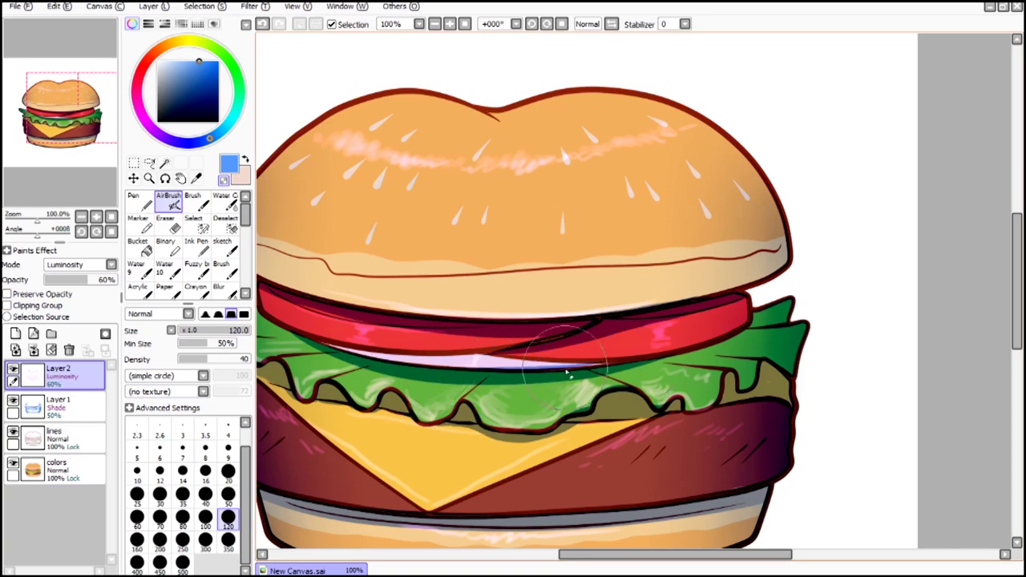
Step: Undo the last softening on the lettuce highlights and soften them again more lightly with the AirBrush at size 120
left_click(436, 24)
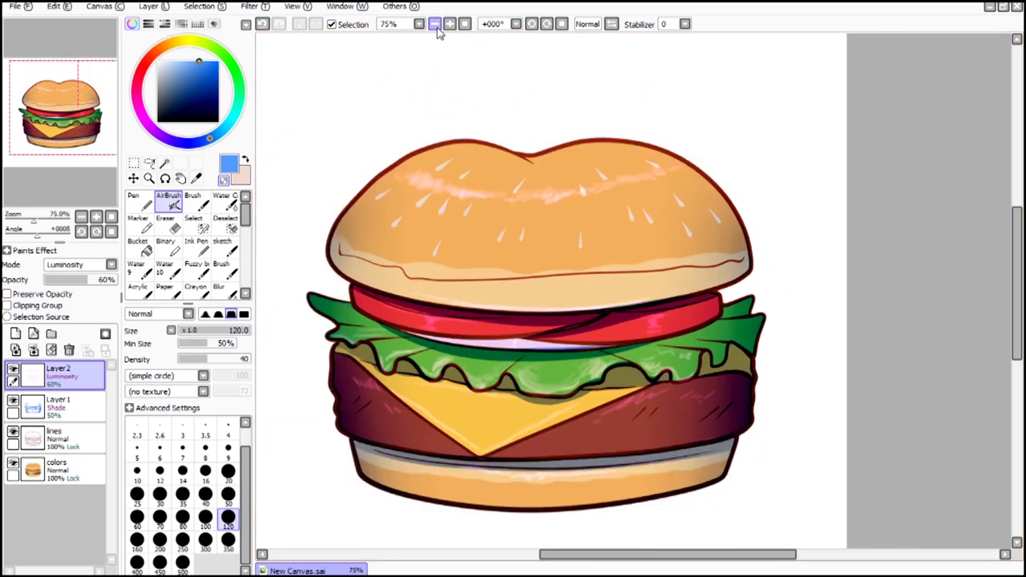
left_click_drag(79, 170, 77, 169)
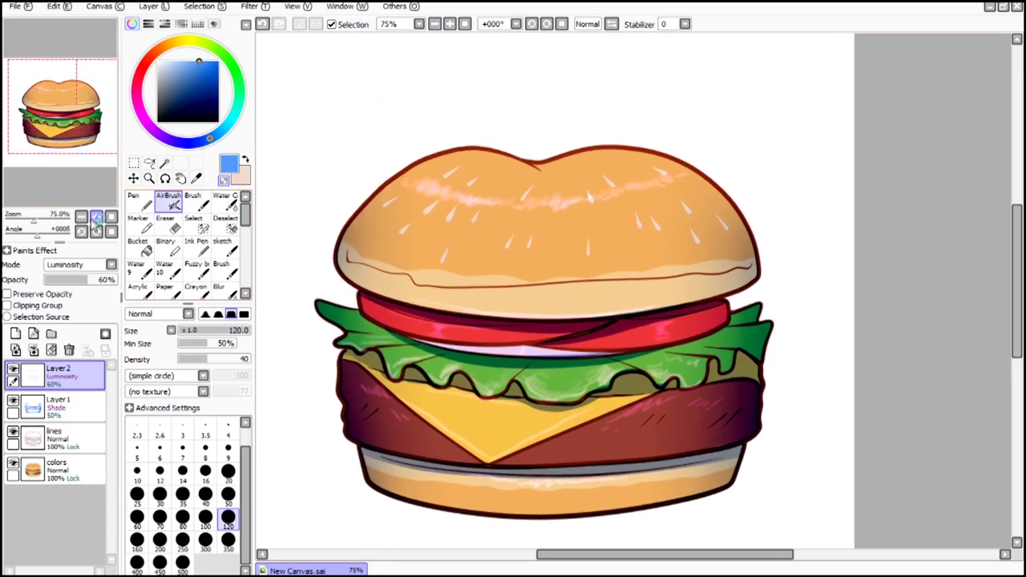
left_click(262, 26)
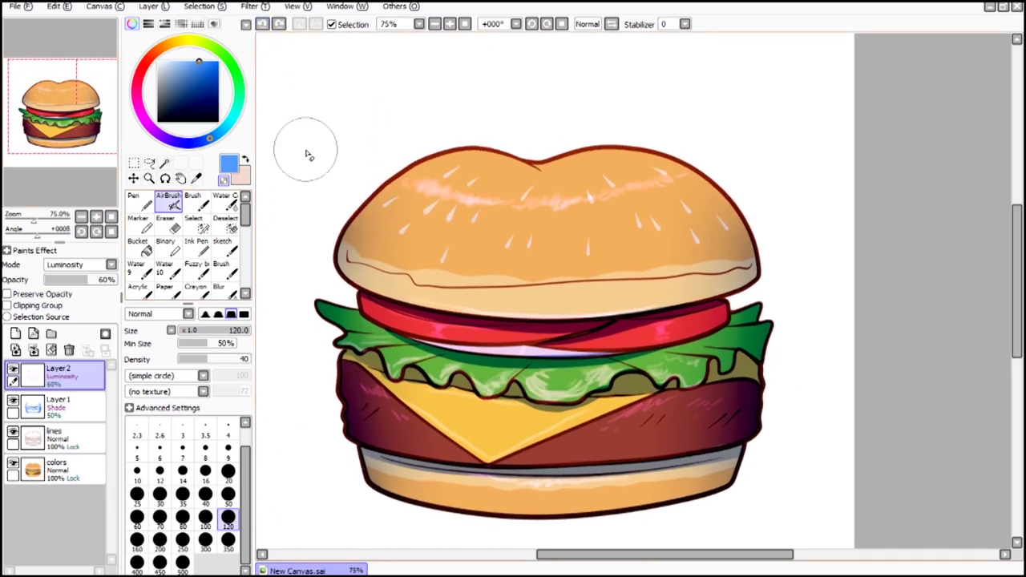
left_click_drag(568, 389, 580, 383)
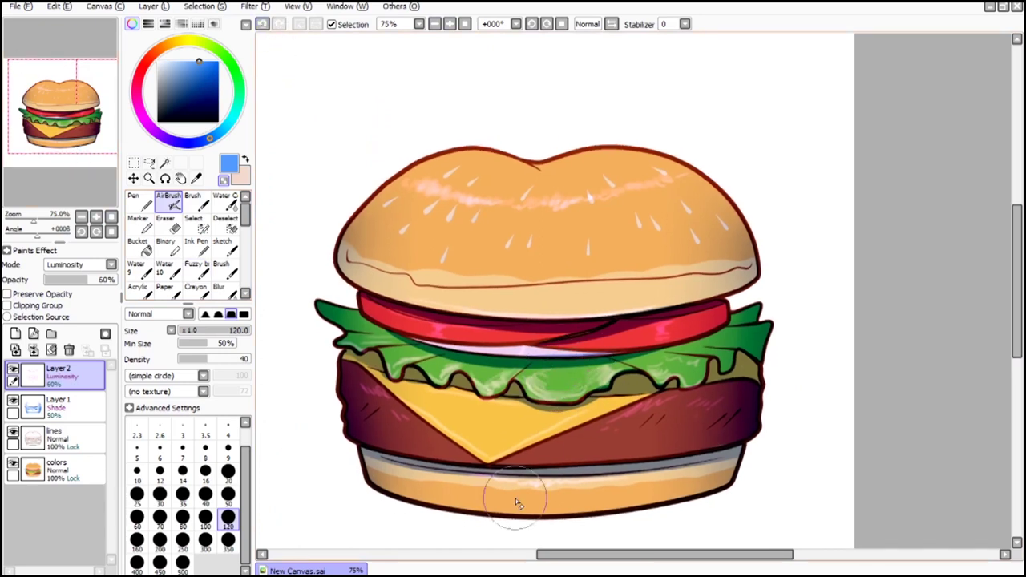
left_click(434, 24)
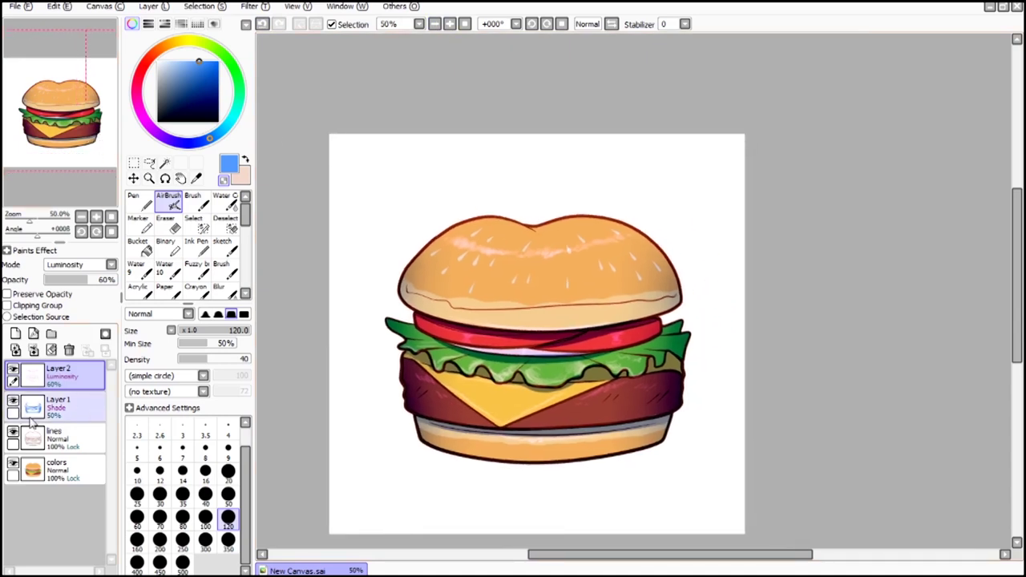
Step: Merge the lines, Layer1 and Layer2 layers down one by one into the colors layer
left_click(32, 437)
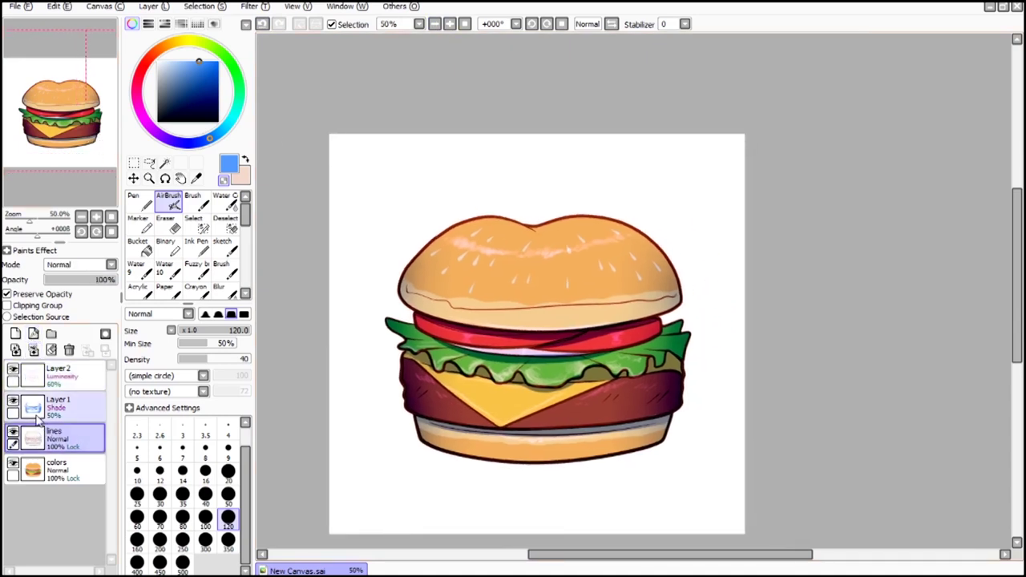
left_click(33, 350)
left_click(36, 405)
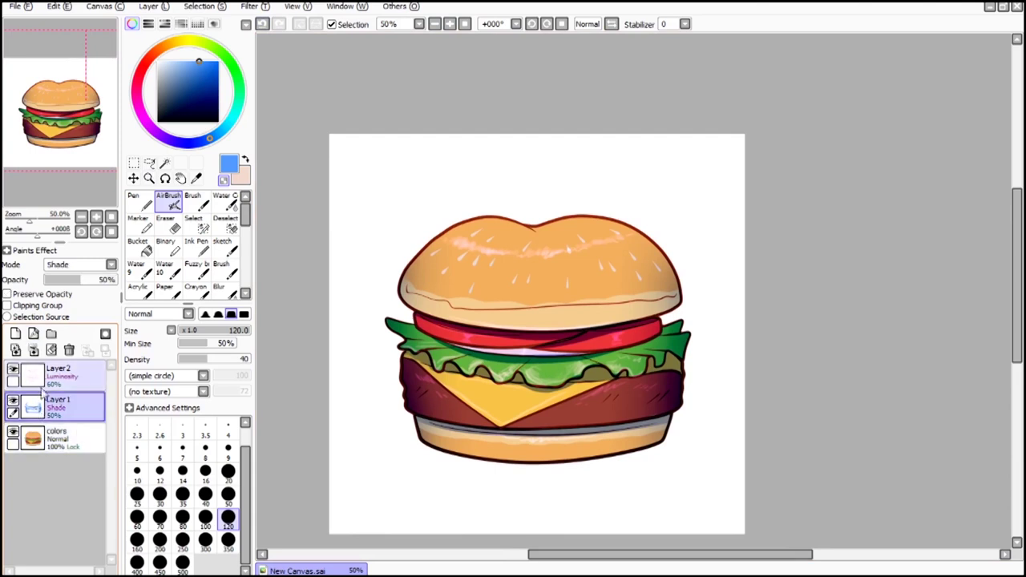
left_click(34, 353)
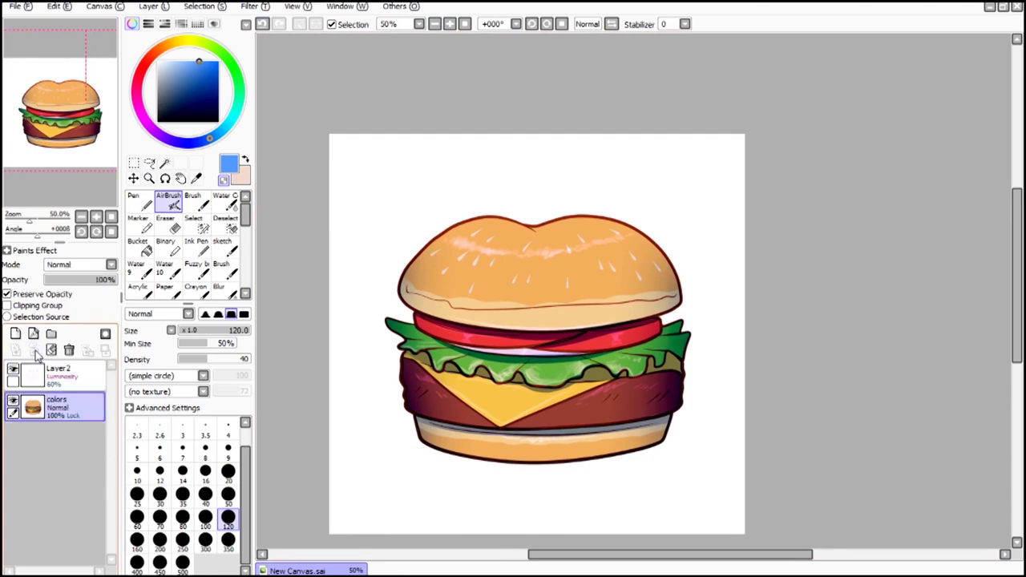
left_click(58, 374)
left_click(34, 353)
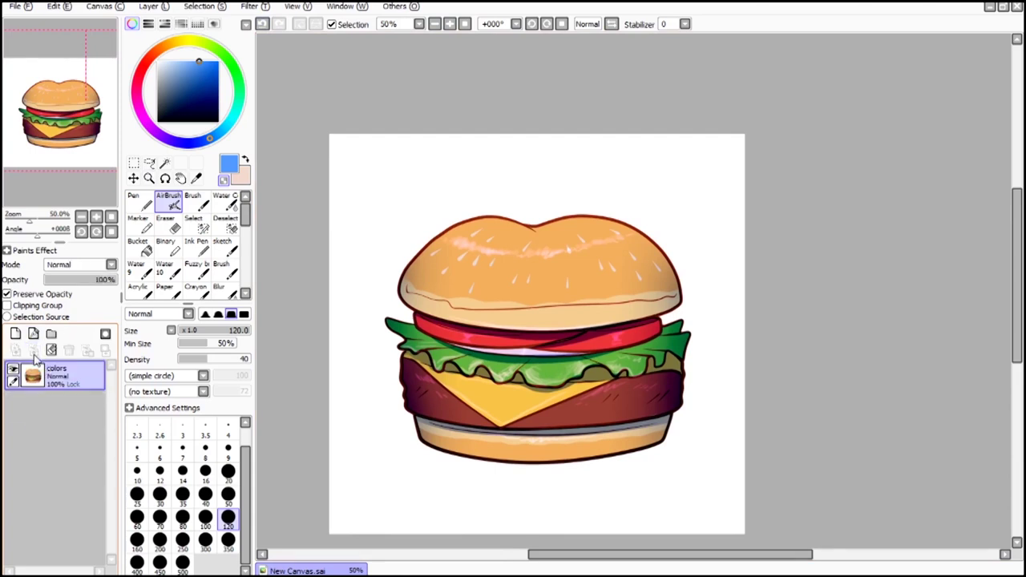
Step: Undo the three layer merges to restore the separate line, shading and highlight layers
left_click(133, 163)
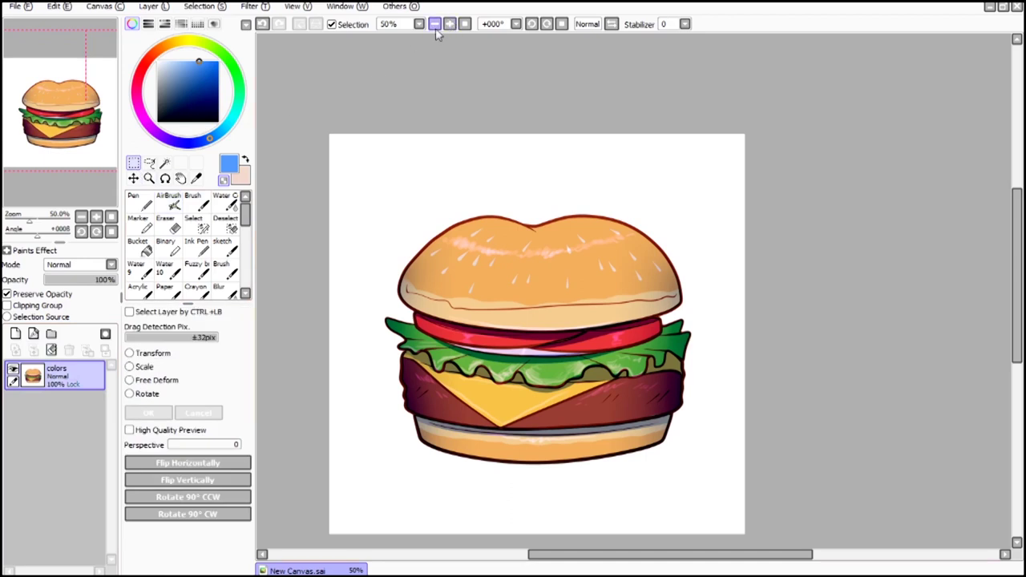
left_click(262, 24)
left_click(262, 24)
left_click(262, 24)
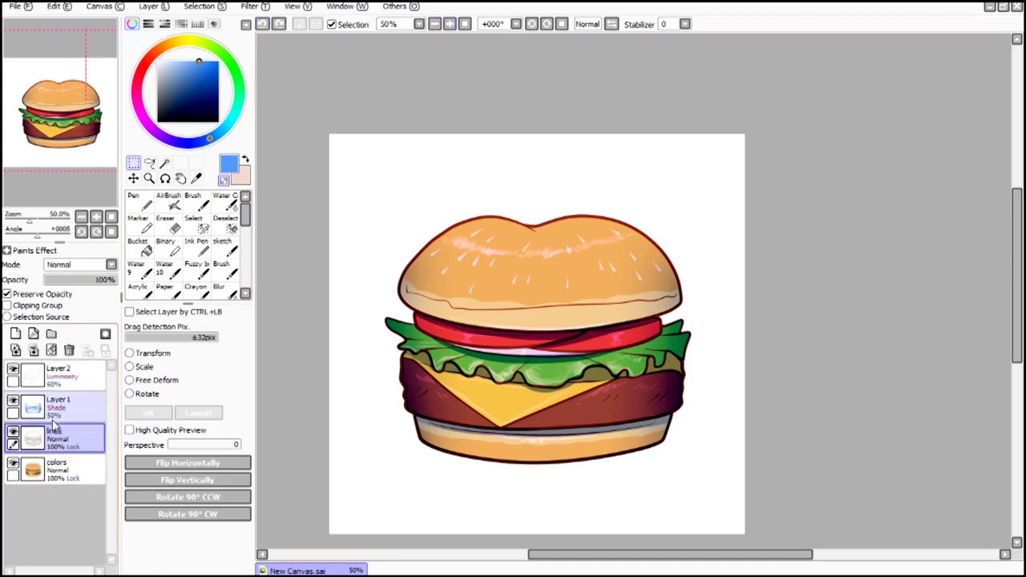
Step: Try placing Layer2 beneath the lines layer and return it to the top of the layer stack
mouse_move(58, 410)
left_mouse_down()
mouse_move(64, 449)
mouse_move(72, 405)
mouse_move(69, 455)
mouse_move(75, 401)
mouse_move(72, 457)
left_mouse_up()
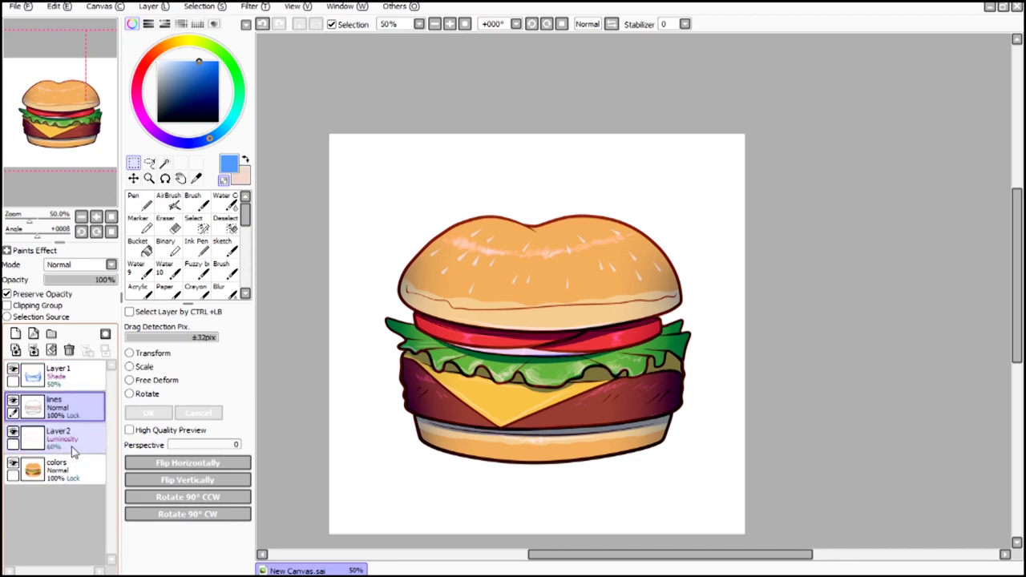
left_click_drag(72, 443, 73, 384)
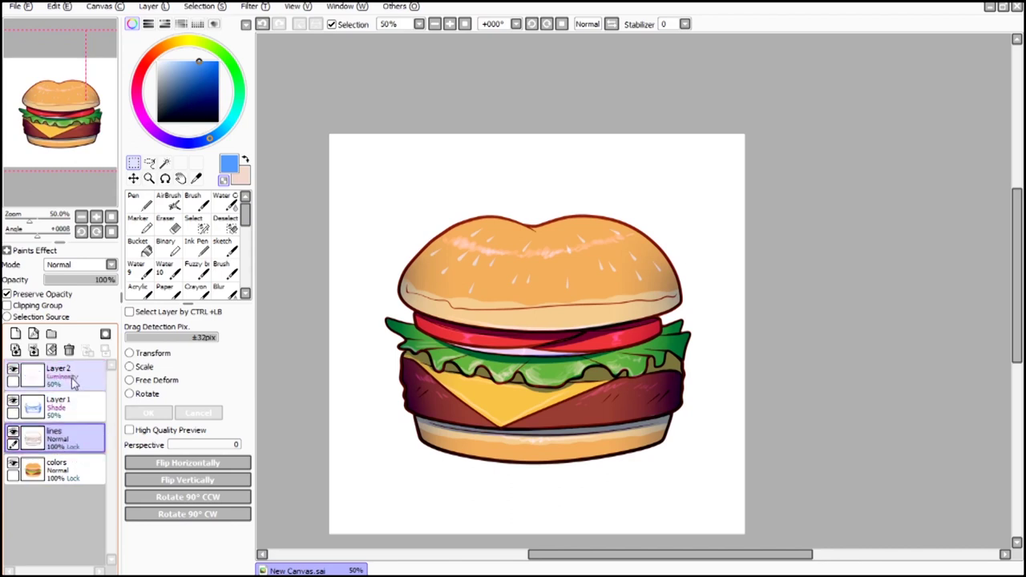
Step: Merge lines, Layer1 and Layer2 down in turn so the whole burger sits on the colors layer
left_click(56, 412)
left_click(56, 437)
left_click(33, 351)
left_click(55, 407)
left_click(34, 351)
left_click(57, 376)
left_click(34, 351)
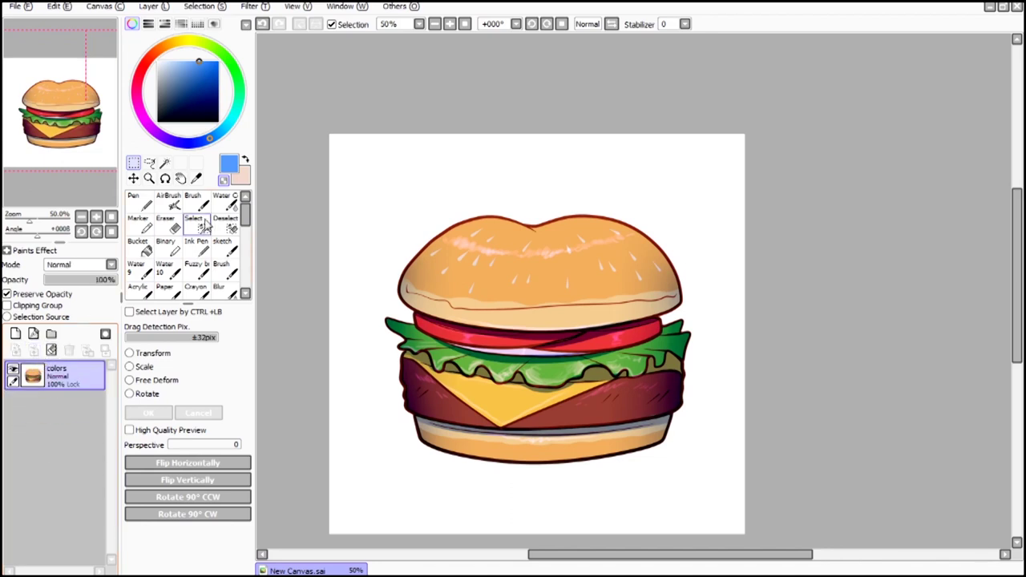
Step: Toggle the merged layer's visibility, try selecting and moving the whole burger as one piece, and undo the move
left_click(13, 369)
left_click(13, 370)
left_click_drag(313, 108, 698, 502)
left_click(727, 270)
mouse_move(322, 184)
left_mouse_down()
mouse_move(735, 506)
mouse_move(749, 537)
left_mouse_up()
mouse_move(676, 411)
left_mouse_down()
mouse_move(681, 359)
mouse_move(703, 339)
mouse_move(684, 385)
left_mouse_up()
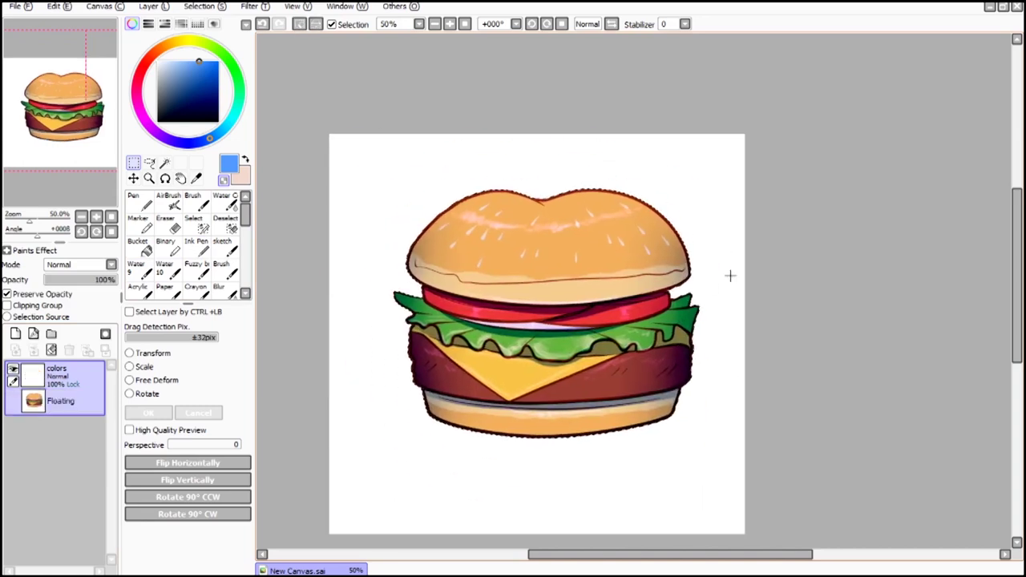
left_click(263, 25)
left_click(387, 209)
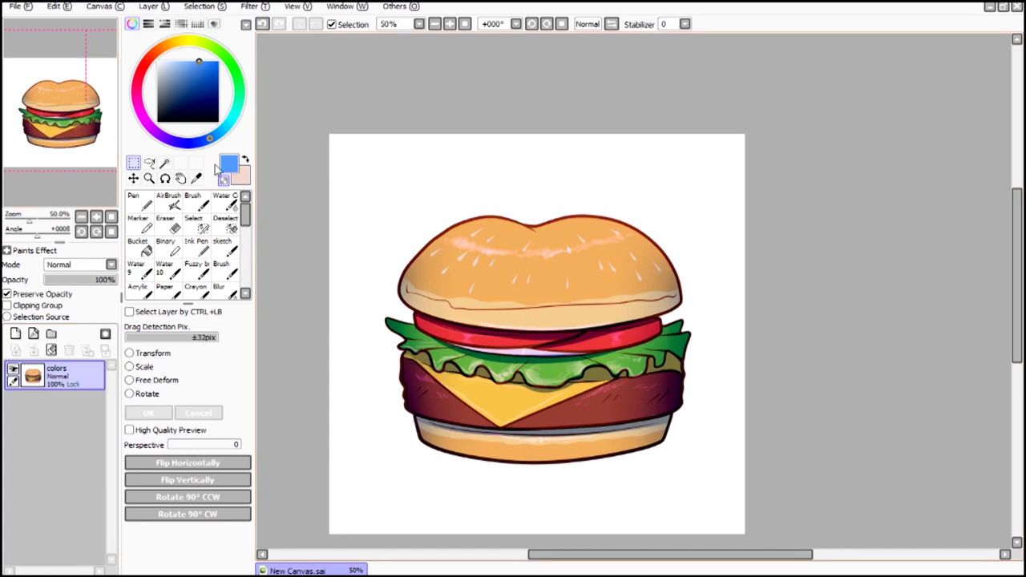
Step: Export the drawing as a PNG named burger in 32bpp ARGB format with per-pixel opacity
left_click(22, 8)
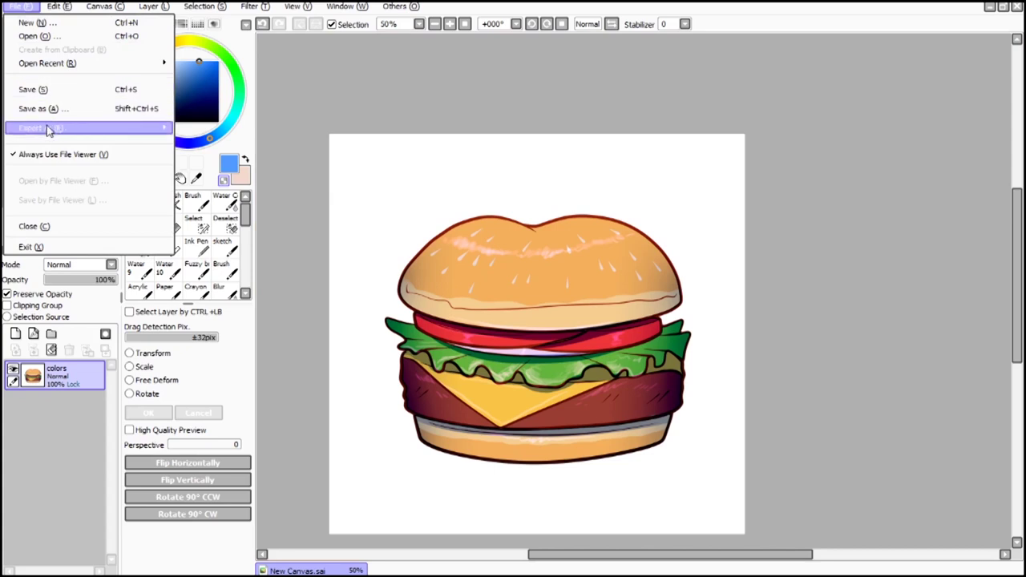
mouse_move(52, 130)
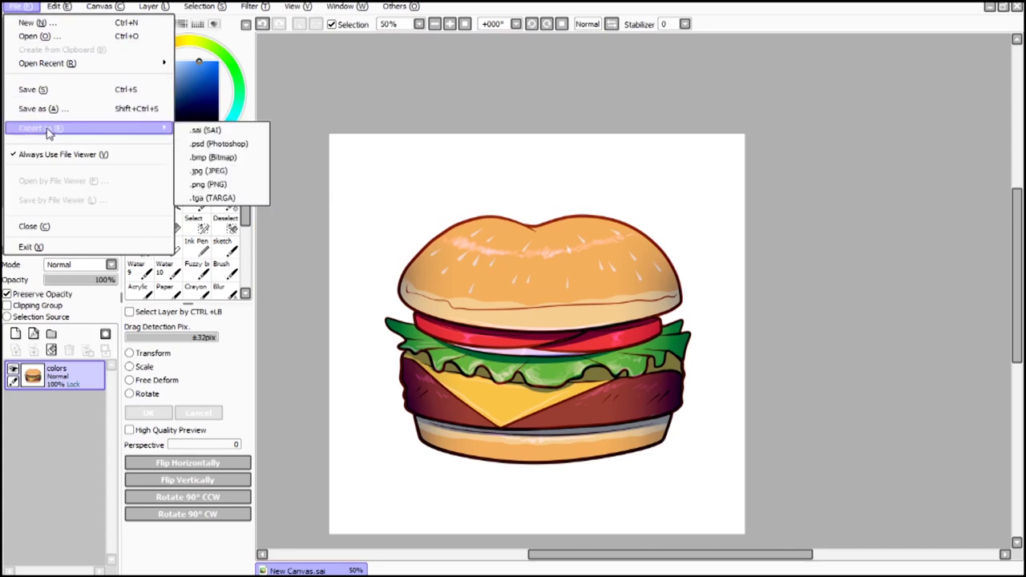
left_click(222, 189)
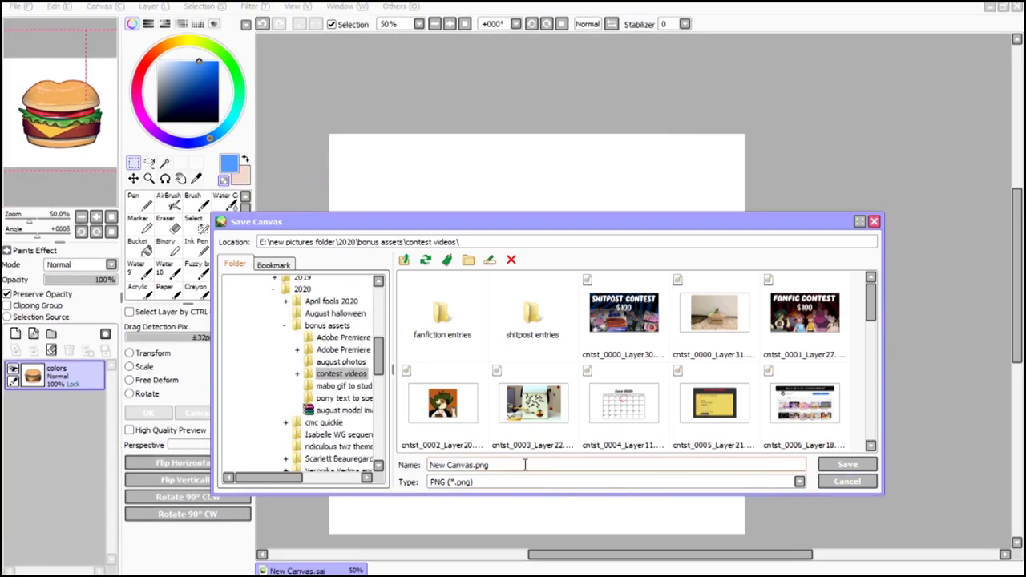
type("burger")
key("Return")
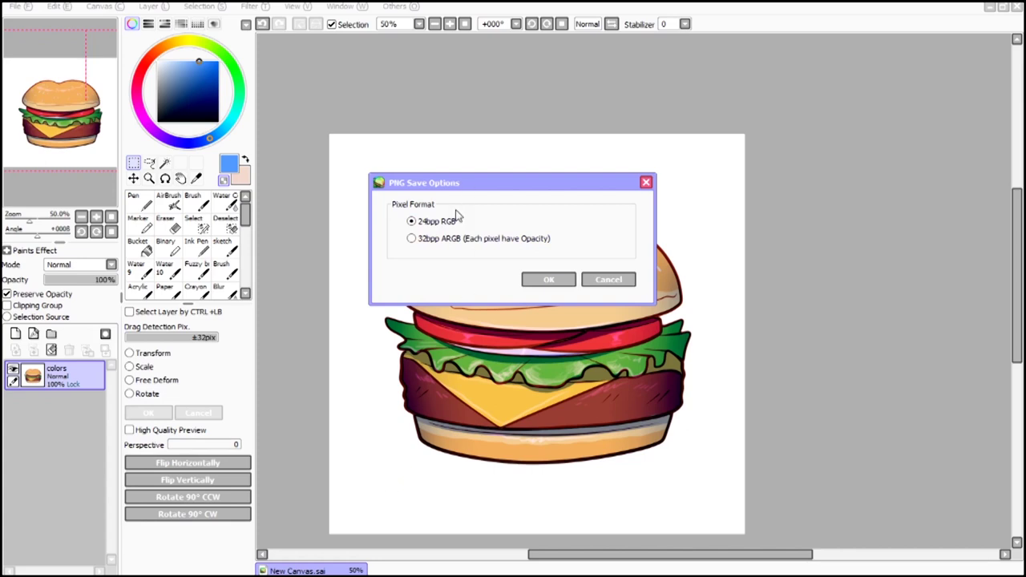
left_click(412, 239)
left_click(531, 279)
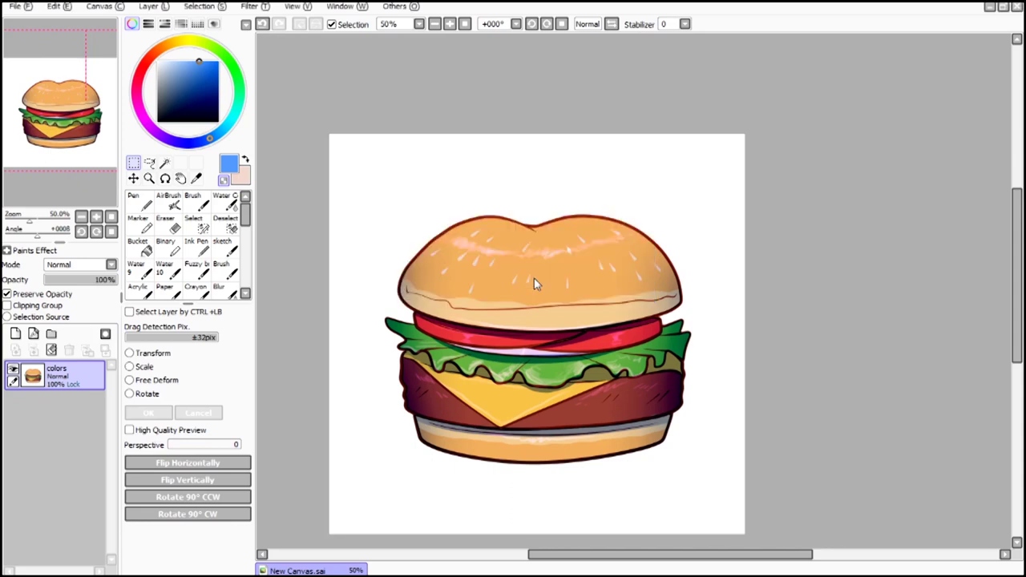
Step: Open the exported burger.png from the recently used files
left_click(19, 6)
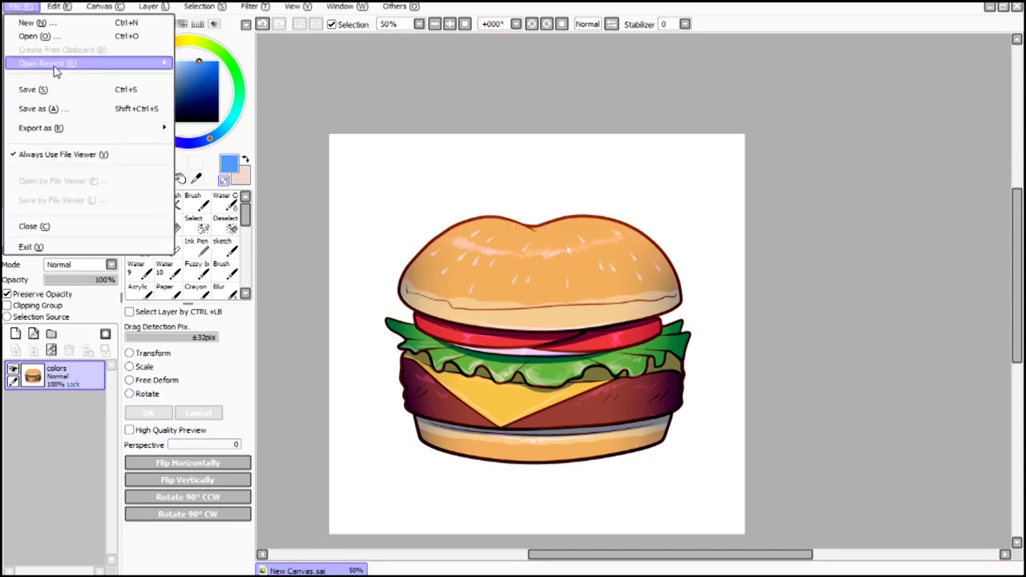
mouse_move(73, 65)
left_click(300, 66)
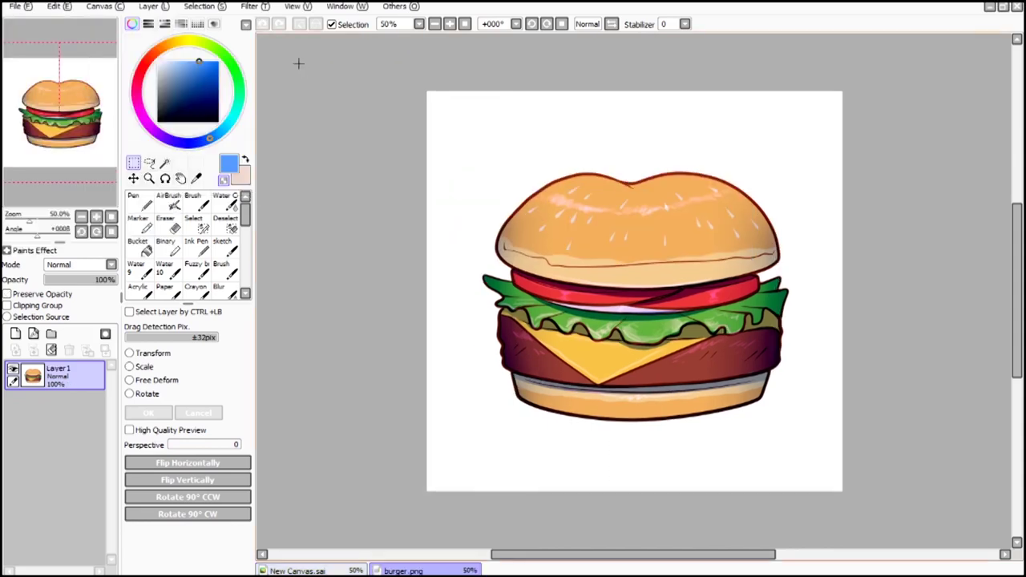
Step: Add a new layer, fill it with black using the Bucket, and place it beneath the burger layer
left_click(152, 5)
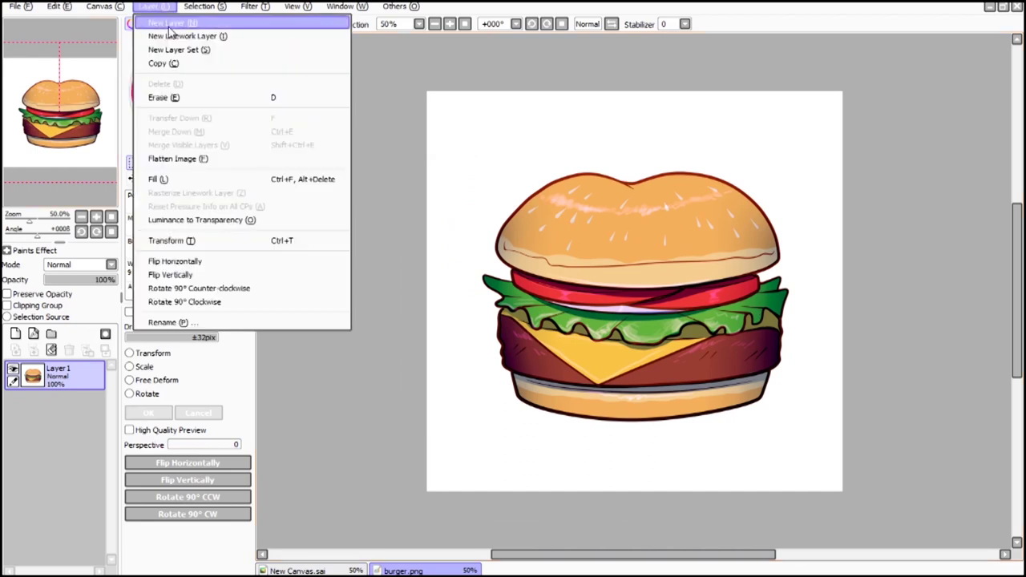
left_click(164, 17)
left_click(217, 122)
left_click(138, 247)
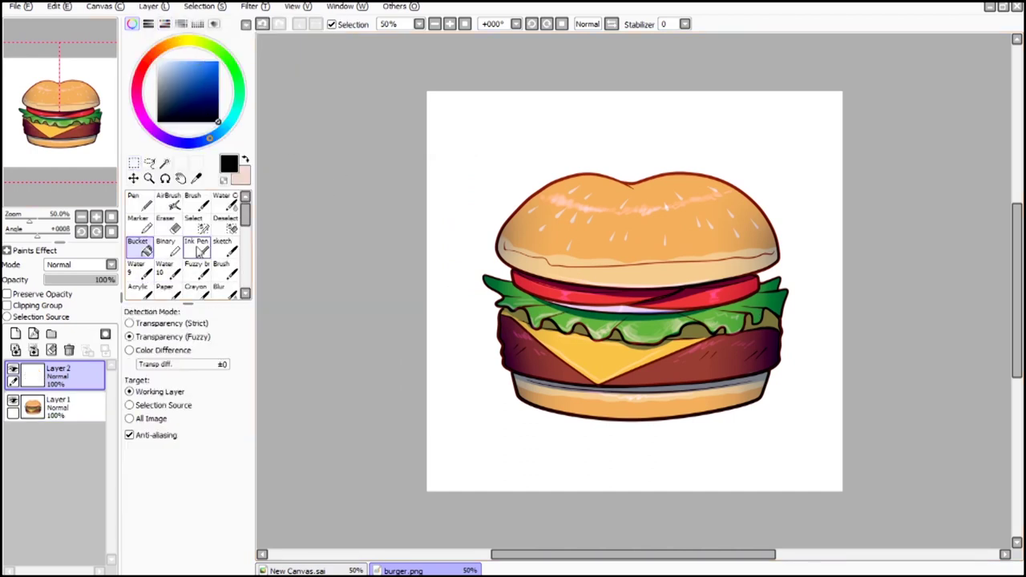
left_click(544, 243)
left_click_drag(69, 380, 58, 447)
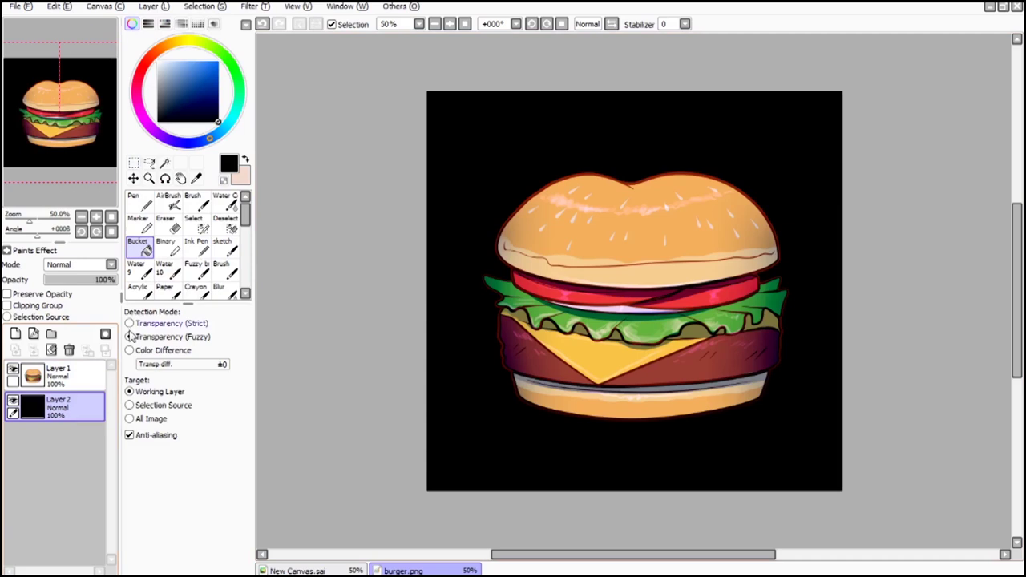
Step: Try deleting the black background layer and undo the deletion
left_click(134, 161)
left_click(69, 350)
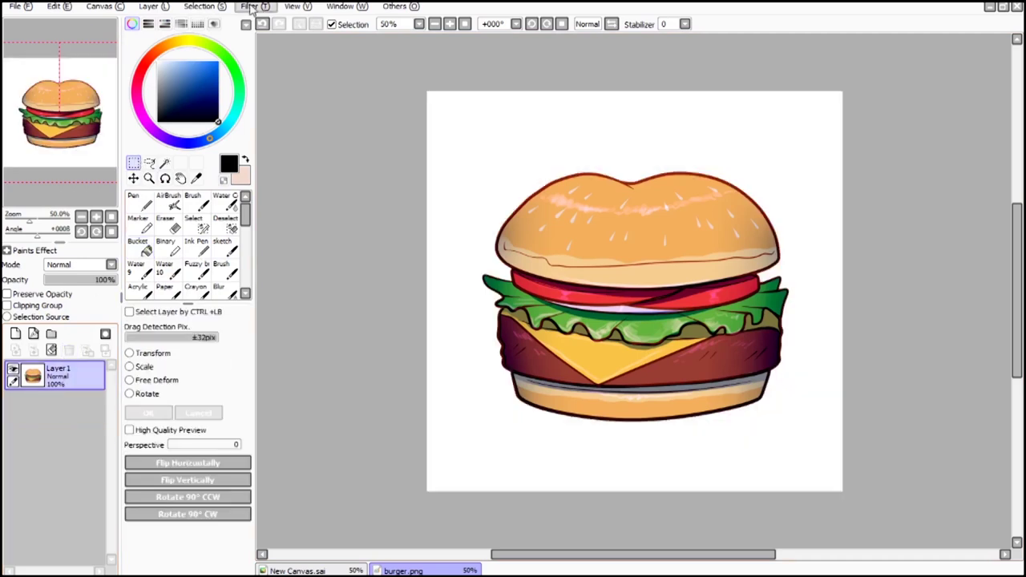
left_click(262, 24)
Step: Move the burger on Layer1 slightly upward over the black background and start transforming it
left_click(100, 375)
left_click(134, 178)
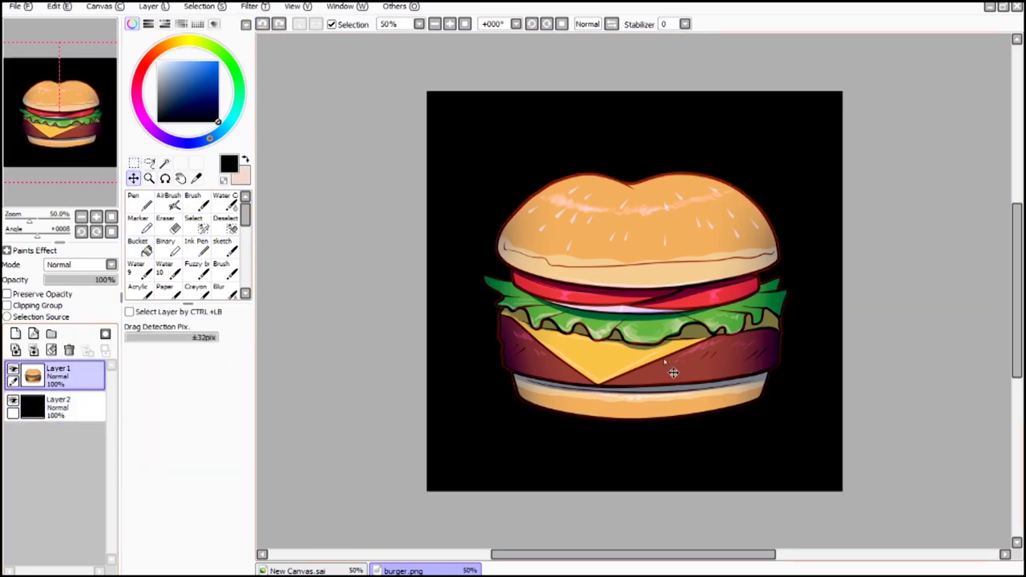
left_click_drag(674, 370, 645, 319)
left_click(133, 163)
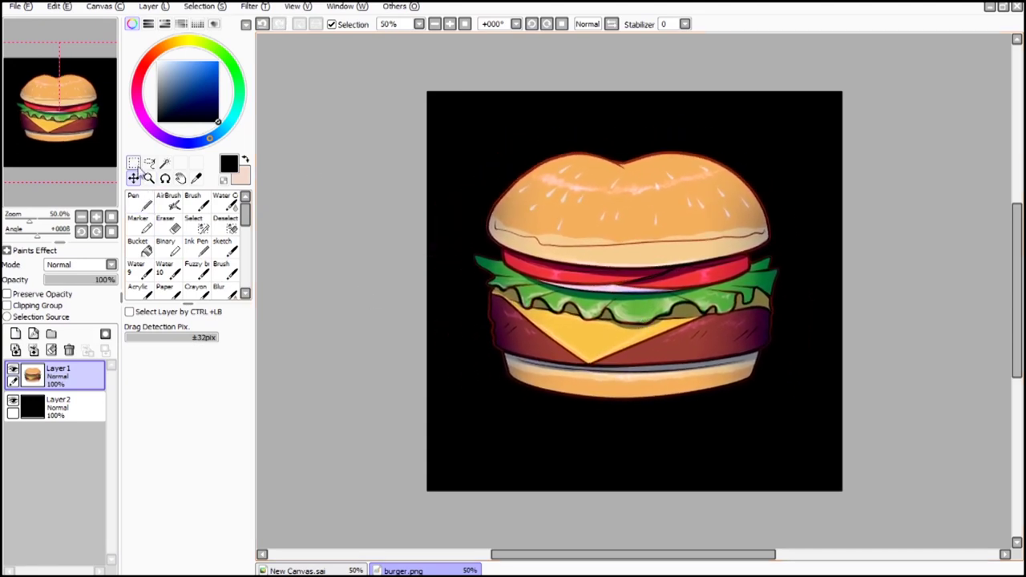
key("ctrl+t")
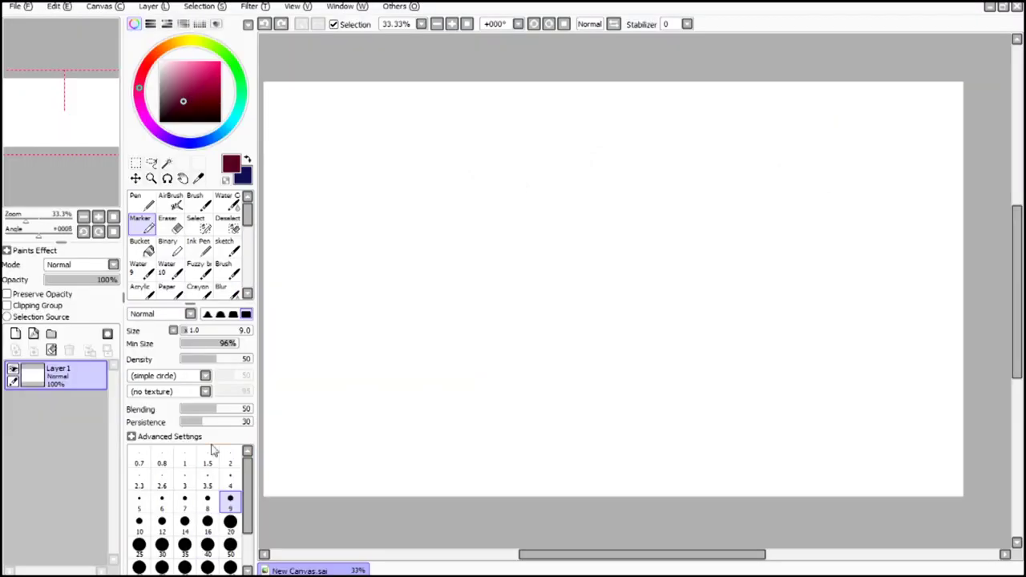
Step: Test the Marker at size 9 with a zigzag scribble on the blank canvas and undo it
left_click_drag(78, 108, 73, 107)
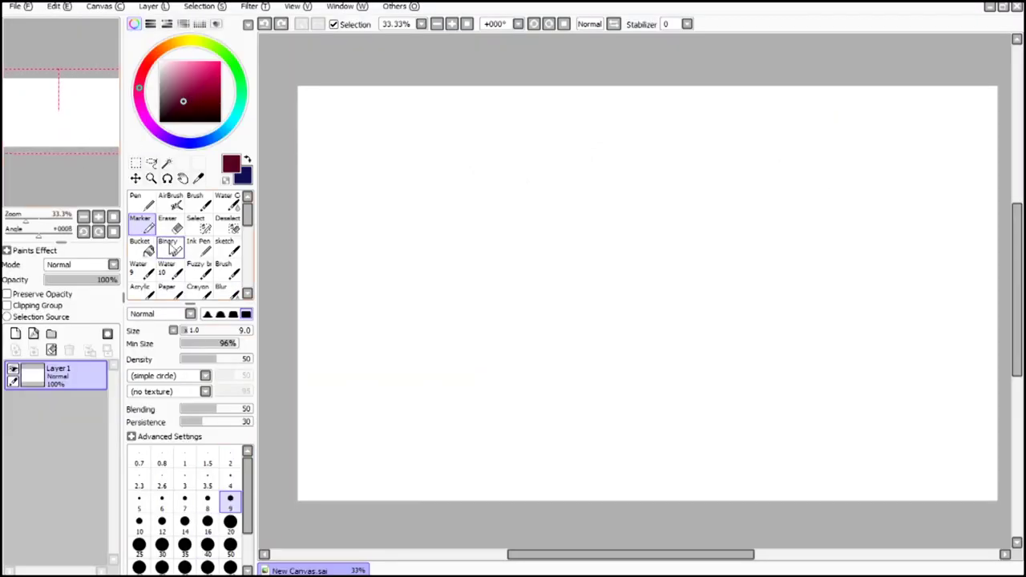
left_click_drag(438, 308, 528, 208)
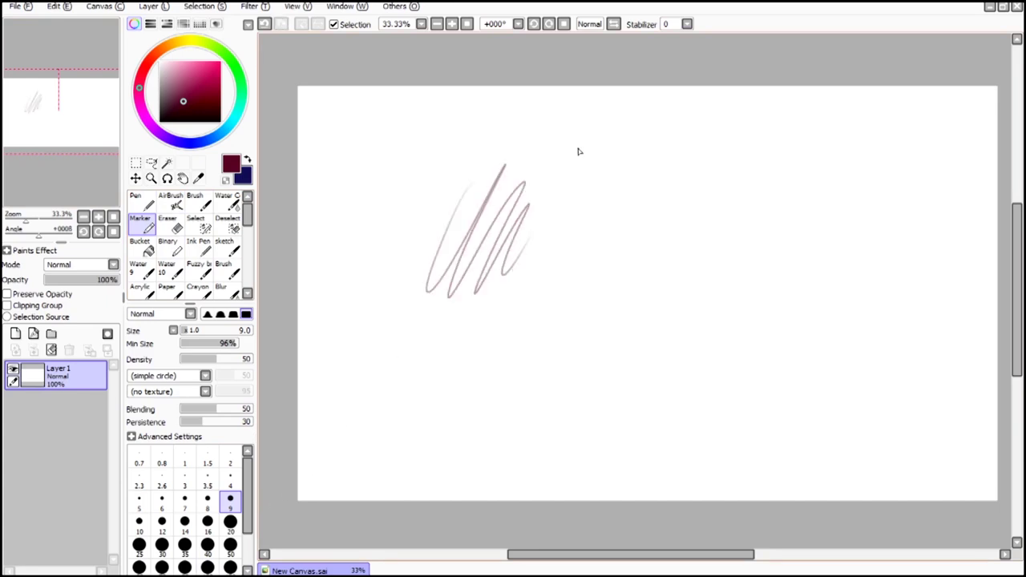
left_click(265, 24)
Step: Draw a rough circle with the Marker at size 8, undoing and redrawing the uneven attempts
mouse_move(50, 95)
left_mouse_down()
mouse_move(42, 92)
mouse_move(71, 101)
left_mouse_up()
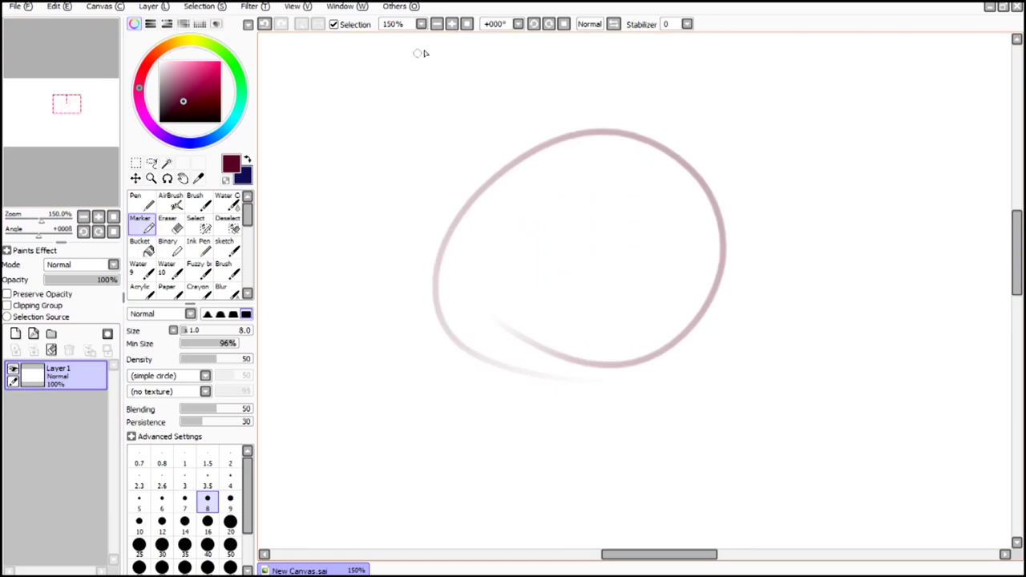
left_click(208, 502)
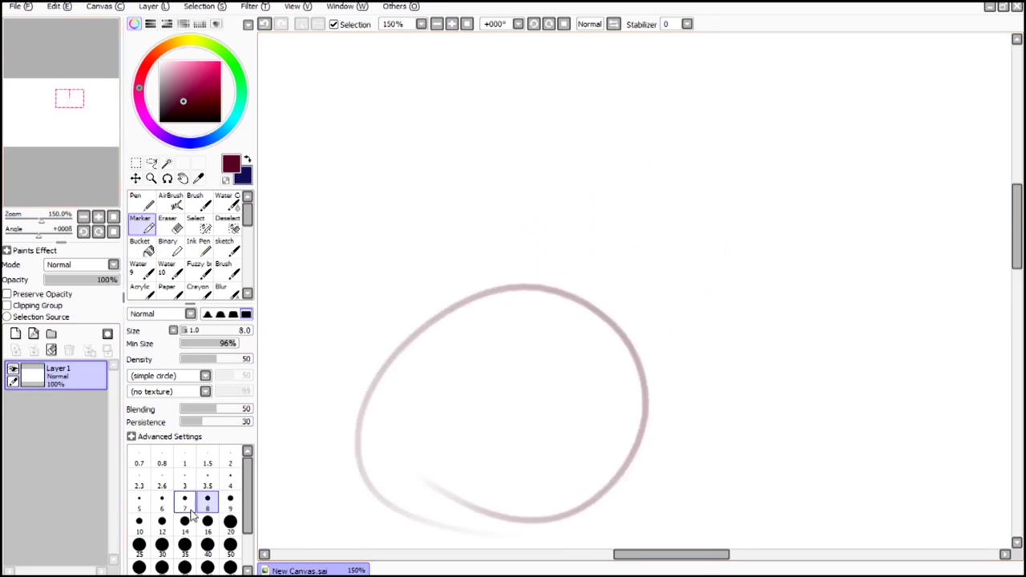
left_click(266, 24)
left_click_drag(522, 382, 465, 412)
left_click(266, 25)
mouse_move(554, 444)
left_mouse_down()
mouse_move(459, 197)
mouse_move(501, 453)
left_mouse_up()
Step: Close the circle's lower edge and add one vertical and one horizontal guideline across it
left_click_drag(52, 51, 52, 61)
mouse_move(438, 325)
left_mouse_down()
mouse_move(454, 336)
mouse_move(581, 349)
left_mouse_up()
left_click_drag(520, 91, 529, 326)
left_click_drag(449, 229, 616, 229)
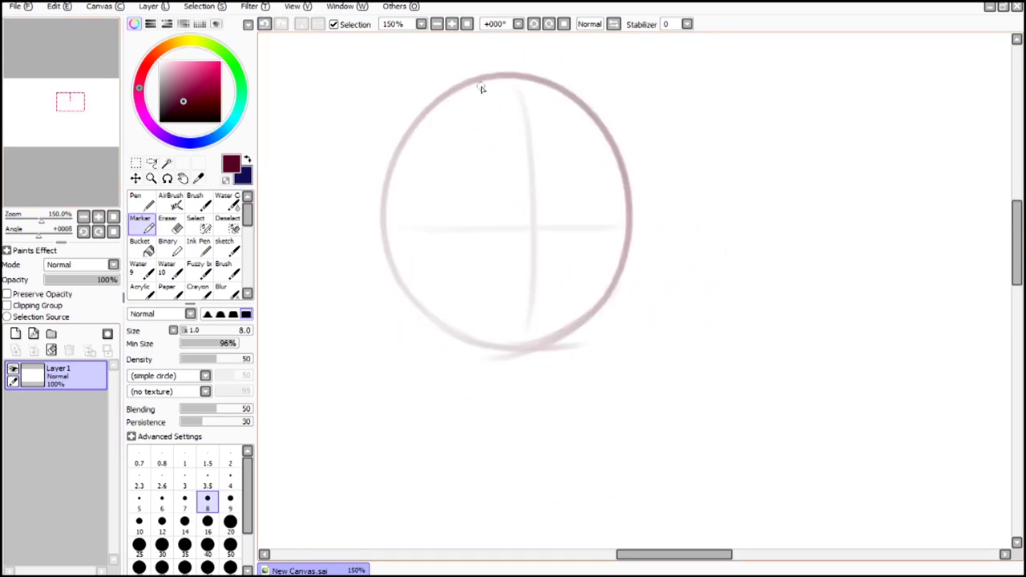
Step: Widen the back of the head circle with new Marker strokes and erase the old contour inside it
left_click(437, 24)
left_click_drag(70, 101, 70, 102)
left_click_drag(474, 300, 477, 133)
mouse_move(447, 170)
left_mouse_down()
mouse_move(530, 123)
mouse_move(591, 158)
left_mouse_up()
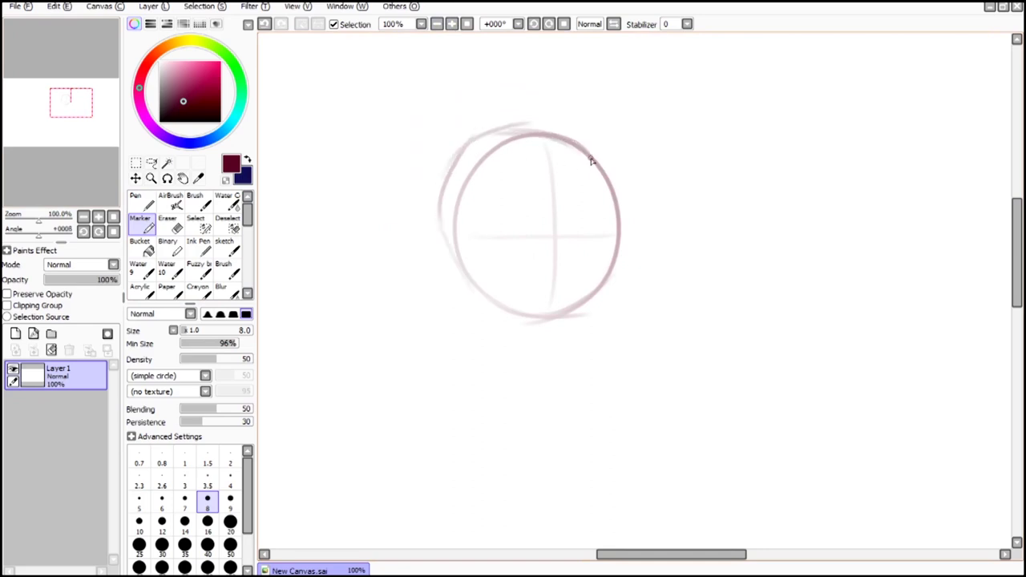
key("e")
mouse_move(488, 245)
left_mouse_down()
mouse_move(469, 208)
mouse_move(524, 170)
mouse_move(521, 151)
mouse_move(562, 182)
left_mouse_up()
key("m")
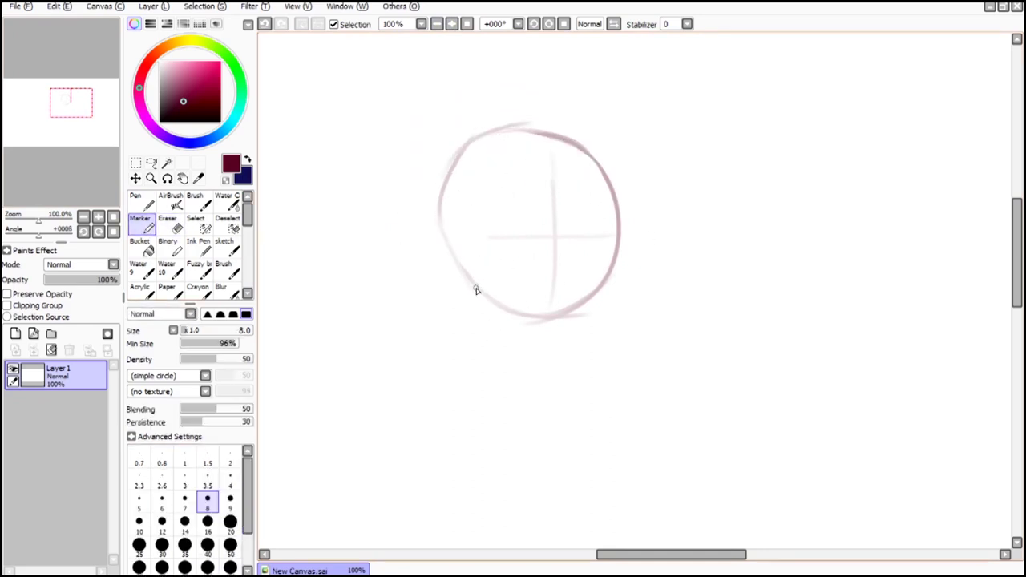
Step: Draw a long curved line of action from the head's lower edge down towards the bottom of the canvas
left_click_drag(462, 324, 625, 355)
left_click(265, 25)
left_click_drag(72, 103, 77, 76)
left_click(437, 25)
left_click(437, 25)
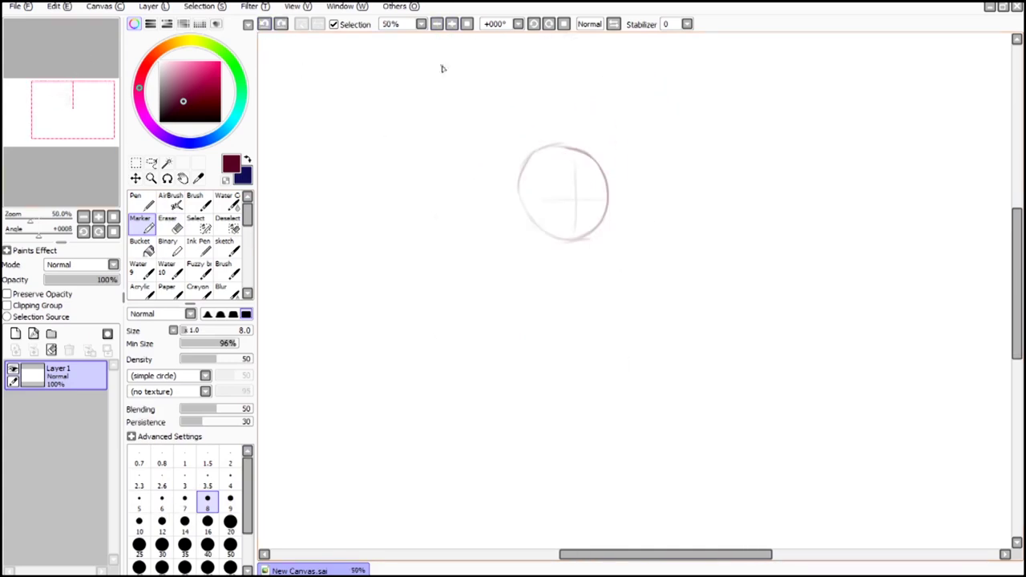
left_click_drag(549, 238, 566, 568)
left_click_drag(77, 98, 83, 104)
left_click(135, 163)
left_click(437, 25)
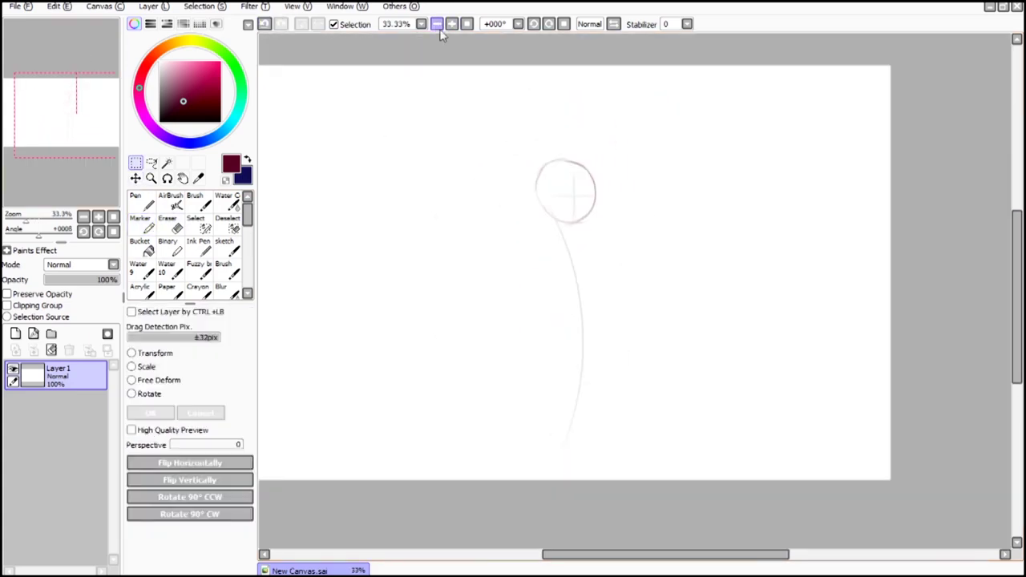
left_click(468, 24)
left_click(143, 224)
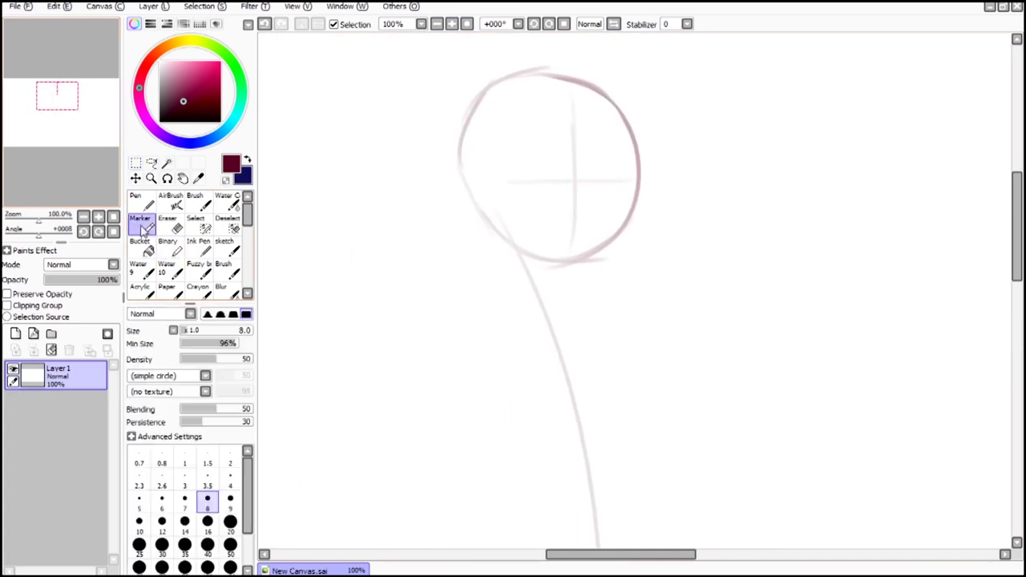
Step: Shape the jaw, cheek and brow indentation on the head, add short neck strokes, and fade the inner guidelines with the Eraser
mouse_move(498, 235)
left_mouse_down()
mouse_move(564, 277)
mouse_move(512, 248)
mouse_move(554, 273)
mouse_move(599, 262)
mouse_move(641, 193)
left_mouse_up()
mouse_move(609, 250)
left_mouse_down()
mouse_move(638, 138)
mouse_move(619, 237)
left_mouse_up()
mouse_move(631, 120)
left_mouse_down()
mouse_move(631, 181)
mouse_move(653, 141)
mouse_move(649, 173)
mouse_move(658, 111)
mouse_move(582, 238)
left_mouse_up()
left_click(176, 226)
mouse_move(501, 183)
left_mouse_down()
mouse_move(565, 115)
mouse_move(580, 197)
left_mouse_up()
left_click(143, 225)
left_click(265, 24)
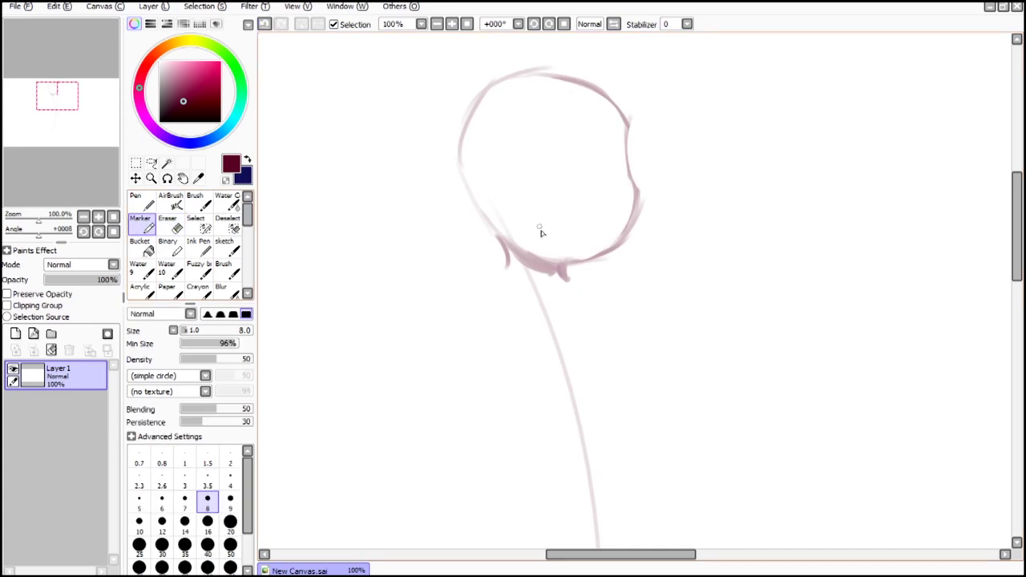
Step: Draw two sloping shoulder lines outward from the base of the neck
left_click_drag(536, 317, 548, 292)
left_click_drag(522, 242, 426, 291)
left_click_drag(586, 256, 671, 297)
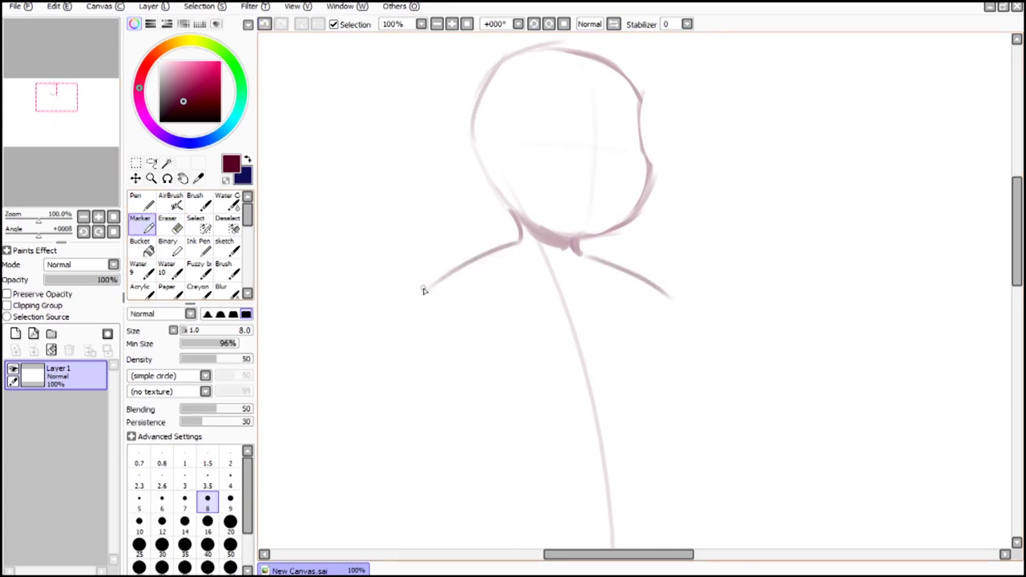
left_click_drag(423, 292, 454, 412)
left_click_drag(462, 417, 665, 404)
left_click_drag(670, 297, 665, 401)
left_click(265, 25)
left_click(266, 25)
left_click(266, 24)
Step: Outline the upper torso with inward-tapering sides and a curved lower edge below the shoulders
left_click_drag(431, 297, 494, 426)
left_click_drag(495, 429, 648, 430)
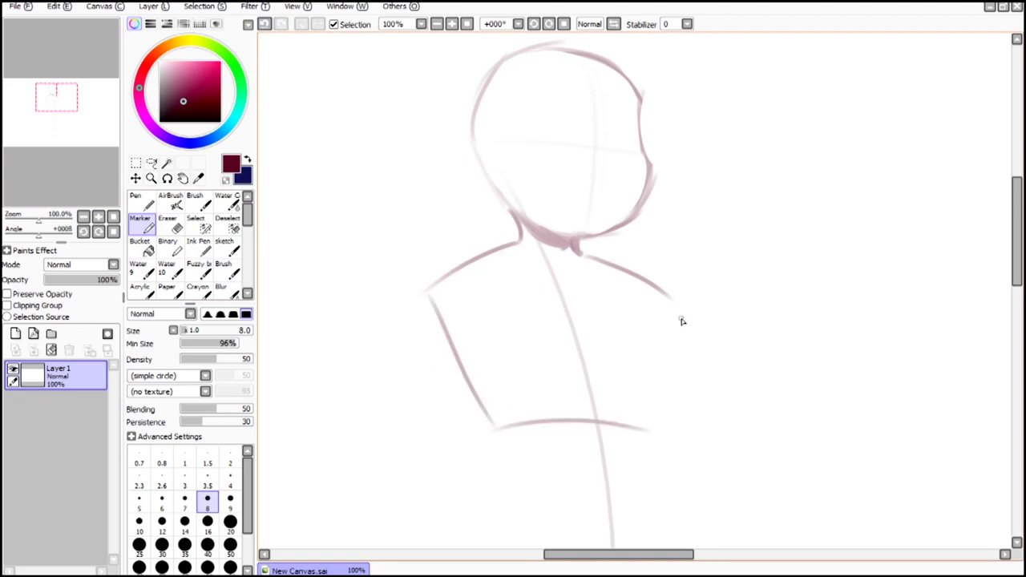
left_click_drag(681, 316, 665, 423)
Step: Add two rounded bust shapes, a fuller right torso contour and short crossing strokes beneath the bust
left_click(438, 24)
left_click_drag(564, 398, 529, 364)
left_click_drag(628, 361, 672, 401)
left_click_drag(654, 286, 670, 402)
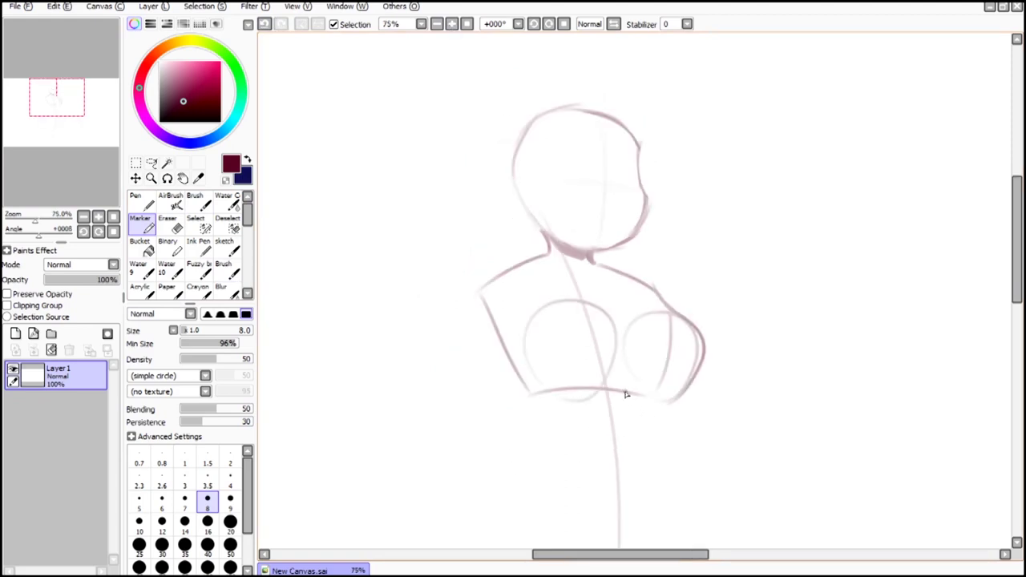
left_click_drag(591, 388, 650, 365)
left_click_drag(582, 396, 656, 379)
Step: Draw a double curved neckline around the base of the neck, undoing and redrawing the uneven attempts
left_click_drag(110, 82, 110, 82)
left_click_drag(537, 250, 603, 262)
left_click(265, 25)
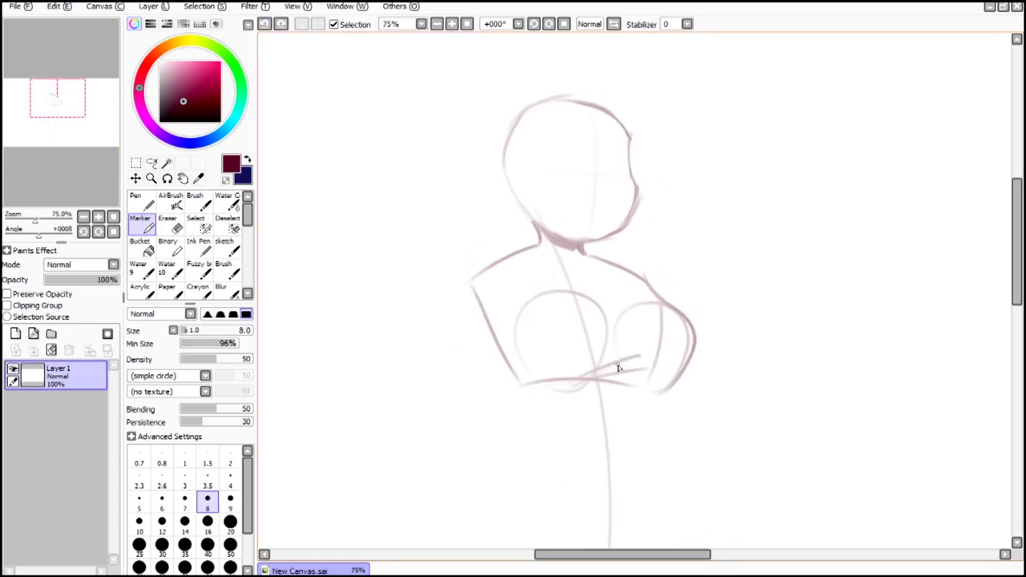
left_click_drag(545, 252, 606, 271)
left_click_drag(542, 252, 595, 279)
left_click(265, 25)
left_click(265, 25)
left_click_drag(532, 252, 600, 257)
left_click_drag(539, 255, 604, 272)
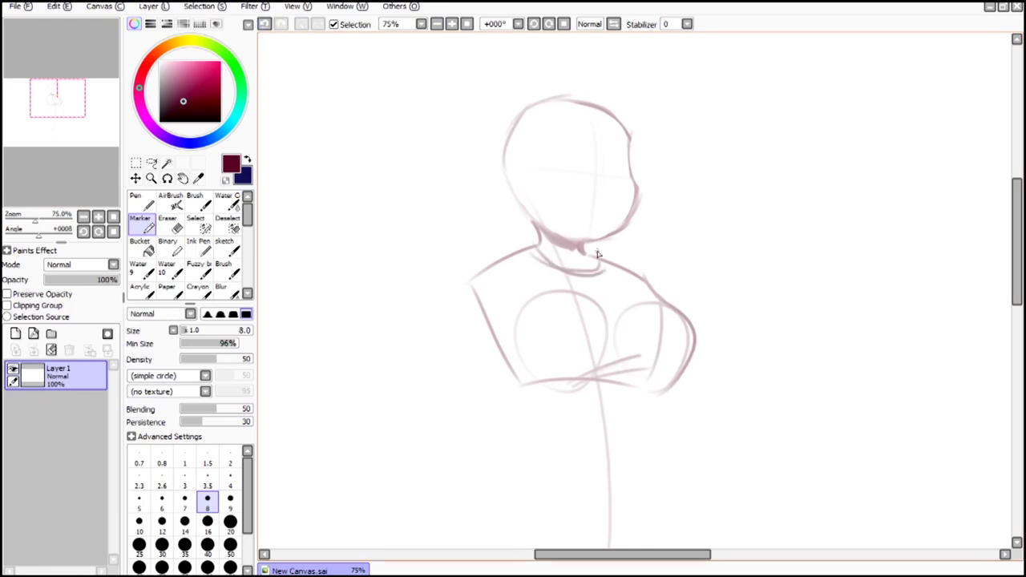
Step: Set the Marker size to 9 and sketch the left waist curve and a diagonal hip line, undoing the first attempts
left_click(231, 501)
left_click_drag(72, 64, 72, 71)
left_click_drag(516, 283, 492, 327)
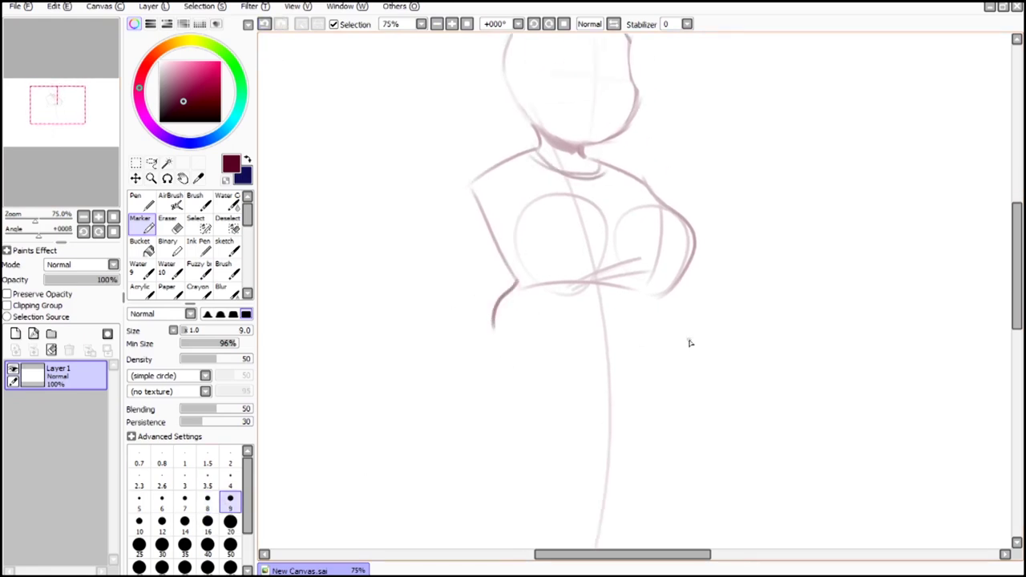
left_click_drag(670, 298, 685, 410)
left_click(265, 24)
left_click(265, 24)
left_click_drag(516, 290, 498, 357)
left_click_drag(496, 354, 605, 433)
Step: Draw the rounded right side of the belly and reinforce the left waist curve and the diagonal hip line
left_click_drag(666, 297, 657, 436)
left_click_drag(564, 411, 486, 366)
left_click_drag(517, 279, 484, 361)
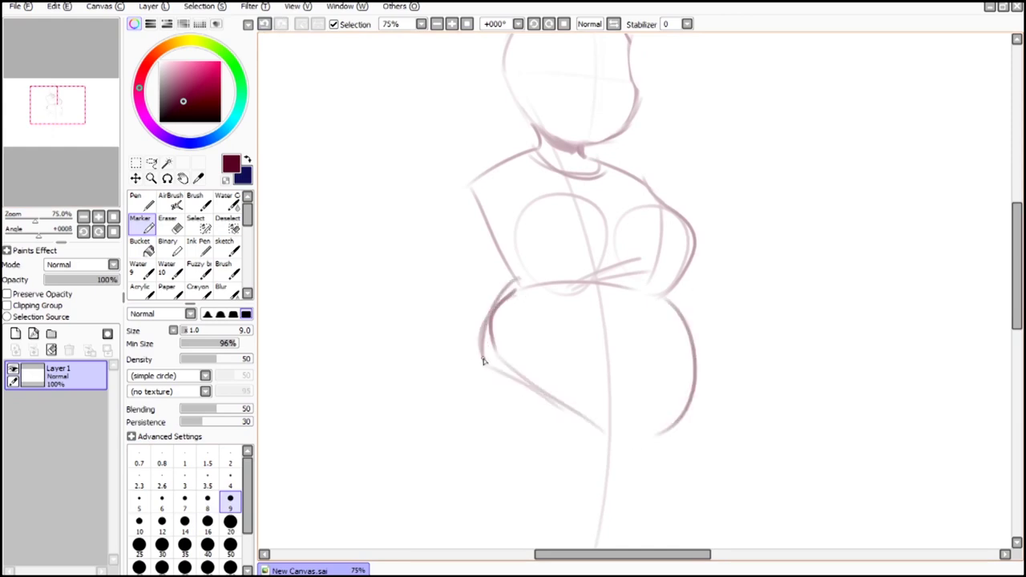
left_click(266, 25)
mouse_move(513, 267)
left_mouse_down()
mouse_move(512, 304)
mouse_move(482, 344)
left_mouse_up()
left_click_drag(668, 287, 676, 311)
Step: Draw a long leg guideline down from the hip and outline the left thigh around it to the knee
left_click_drag(90, 89, 93, 104)
left_click_drag(511, 182, 455, 547)
left_click(437, 25)
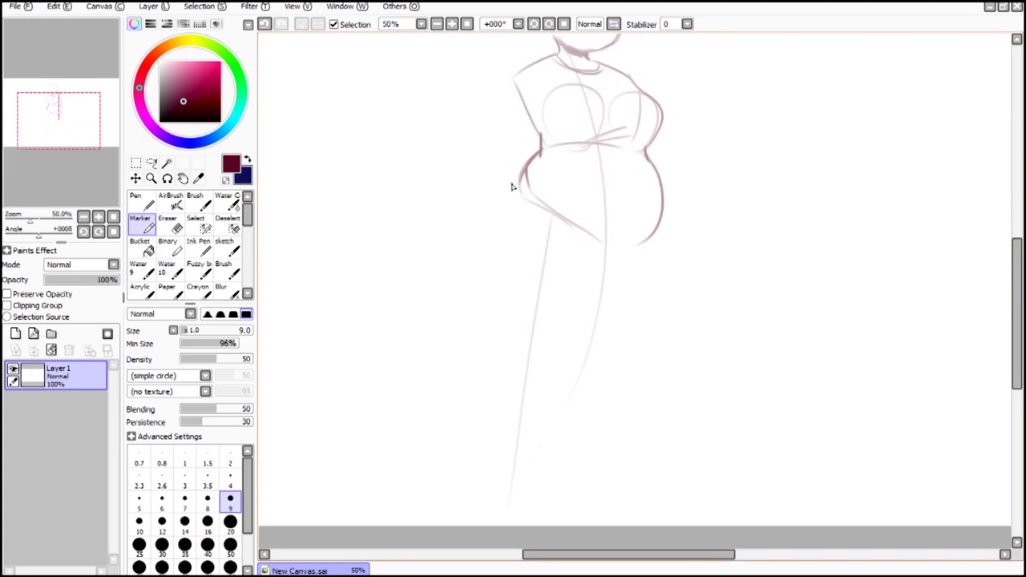
left_click_drag(513, 183, 493, 341)
left_click_drag(493, 335, 570, 343)
left_click_drag(615, 242, 571, 343)
left_click_drag(109, 81, 113, 82)
Step: Set the Marker size to 10, round out the left hip, outline the right thigh and reinforce the left thigh's edges
left_click(139, 525)
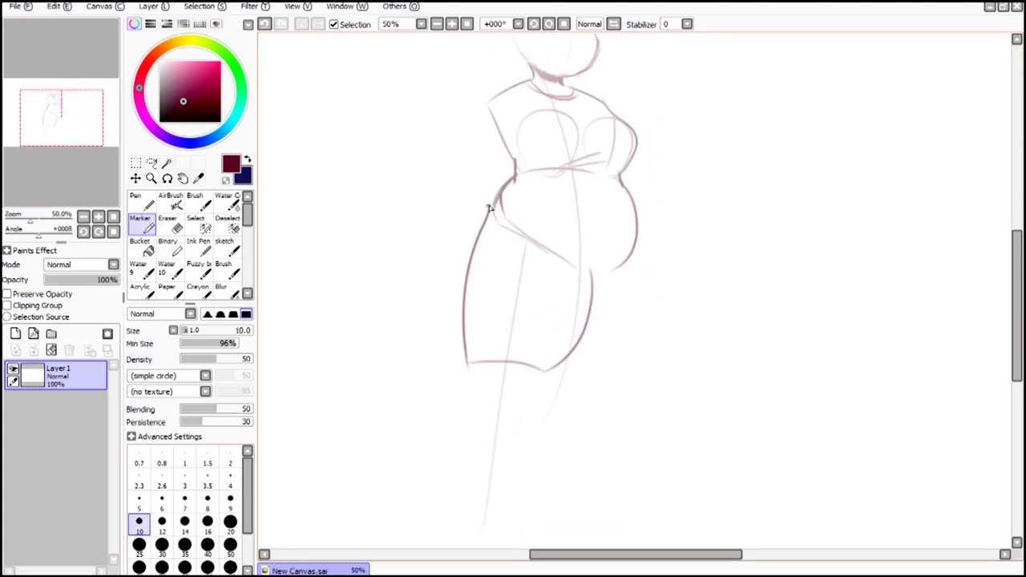
left_click_drag(489, 206, 463, 283)
left_click_drag(472, 263, 572, 269)
left_click_drag(640, 232, 642, 362)
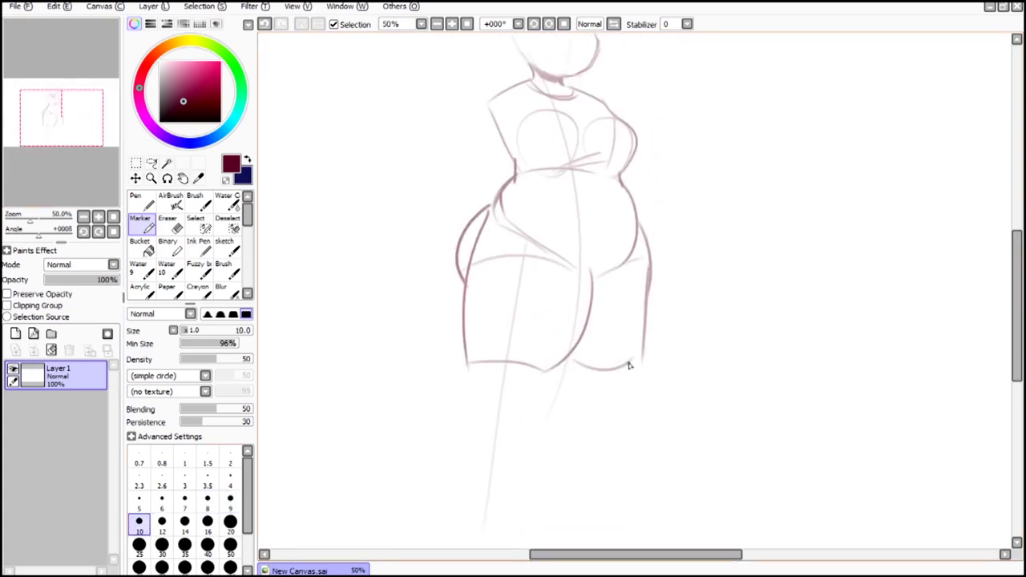
left_click_drag(459, 273, 468, 362)
left_click_drag(592, 295, 553, 380)
Step: Erase the overlapping construction lines around the left thigh and hips with the Eraser at sizes 120 and 50
key("e")
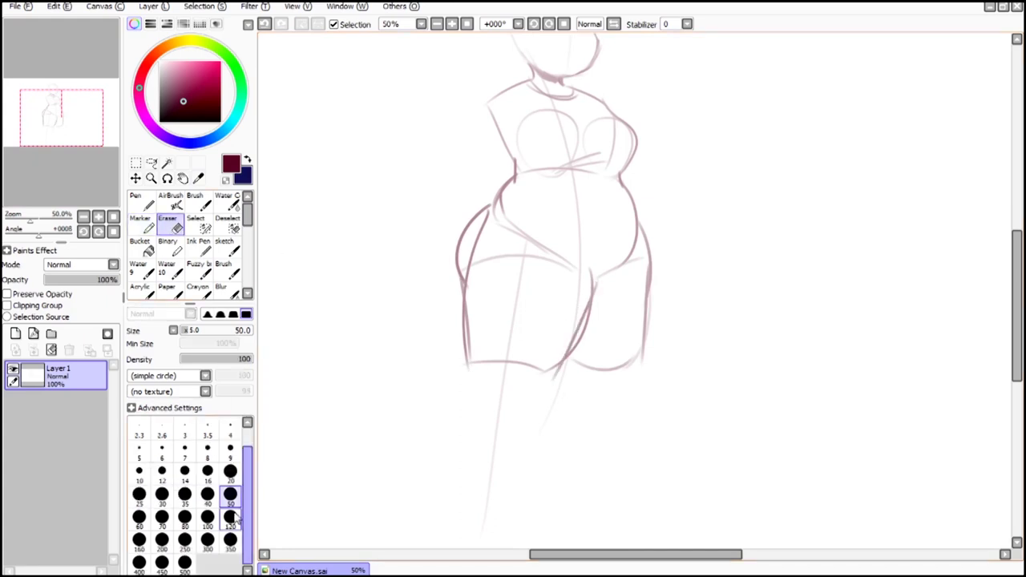
left_click(235, 518)
left_click_drag(446, 361, 444, 308)
left_click(230, 498)
left_click_drag(575, 359, 588, 302)
mouse_move(472, 278)
left_mouse_down()
mouse_move(487, 223)
mouse_move(563, 263)
left_mouse_up()
mouse_move(493, 228)
left_mouse_down()
mouse_move(597, 271)
mouse_move(632, 252)
left_mouse_up()
Step: Redraw the belly's lower right curve and the V-shaped hip lines with the Marker, erasing the leftover strokes between them
left_click(142, 225)
mouse_move(624, 186)
left_mouse_down()
mouse_move(640, 257)
mouse_move(615, 258)
left_mouse_up()
left_click(171, 225)
left_click_drag(503, 209, 594, 278)
left_click(144, 227)
mouse_move(595, 295)
left_mouse_down()
mouse_move(618, 275)
mouse_move(598, 286)
left_mouse_up()
left_click_drag(534, 255, 566, 274)
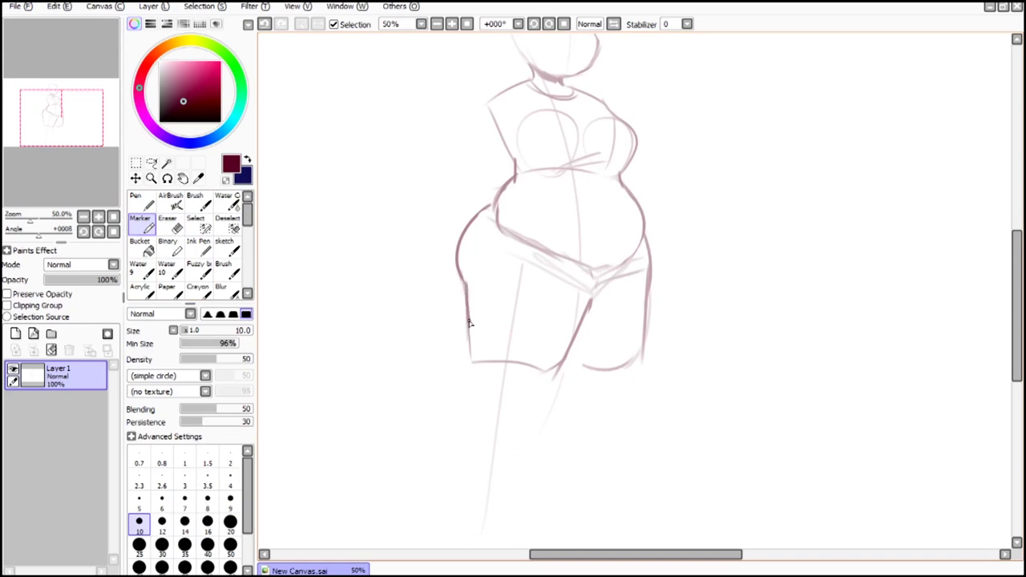
Step: Reinforce the left thigh's outer edge and draw a curved line across the upper thigh, redoing the first try
left_click_drag(469, 323, 476, 352)
left_click_drag(81, 91, 82, 86)
left_click_drag(461, 340, 558, 329)
left_click_drag(111, 93, 112, 93)
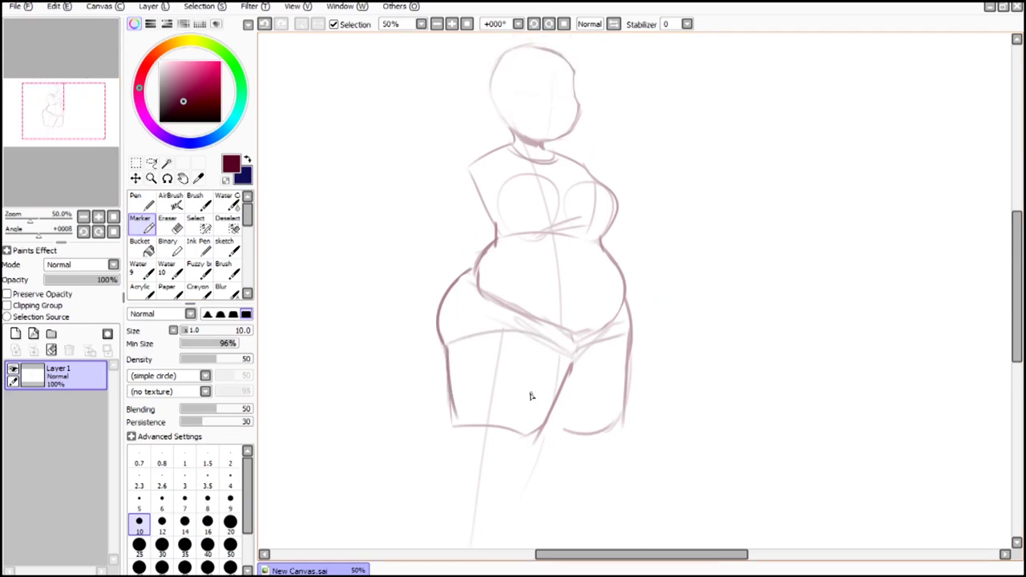
left_click(270, 24)
left_click_drag(454, 344, 557, 363)
Step: Scale the whole figure sketch down slightly, move it up and to the right, and apply the transformation
left_click_drag(72, 61, 90, 97)
left_click(136, 163)
key("ctrl+t")
left_click(439, 26)
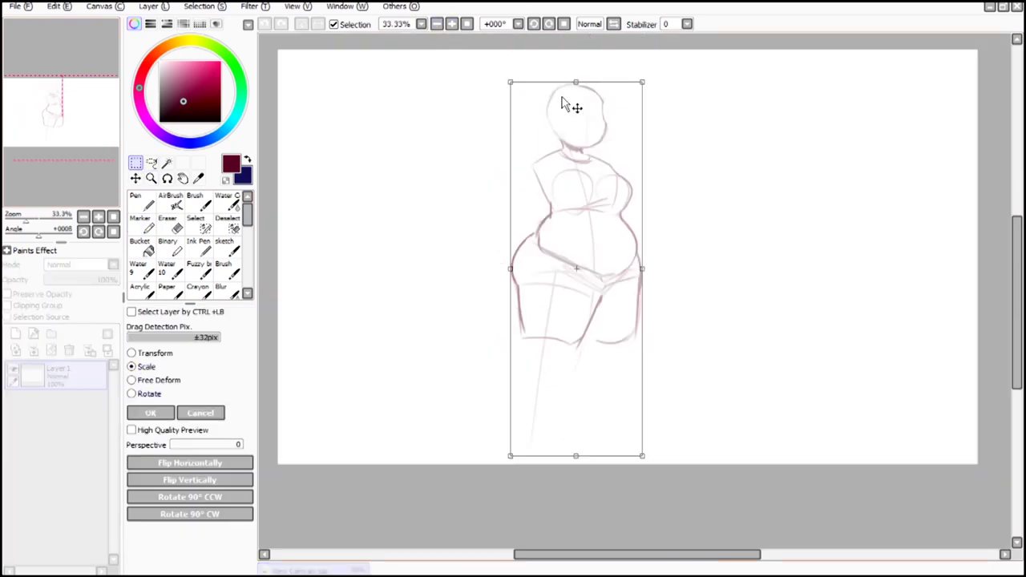
left_click_drag(642, 81, 633, 106)
left_click_drag(614, 146, 651, 120)
left_click(171, 412)
left_click(453, 29)
Step: Draw the left lower leg from knee to ankle with the Marker, redrawing the calf, and mark the kneecap
left_click(142, 224)
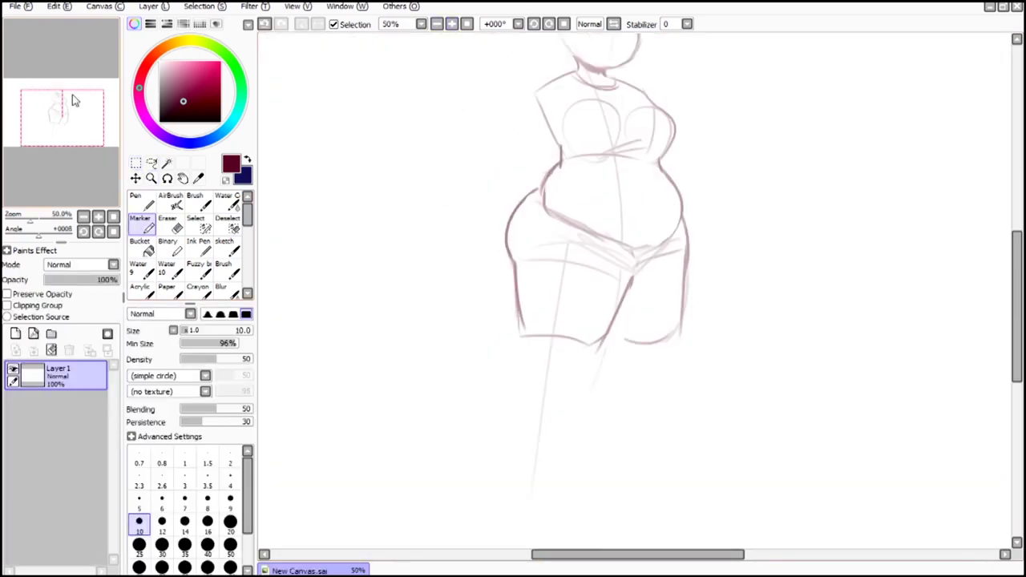
left_click_drag(73, 98, 75, 106)
mouse_move(501, 238)
left_mouse_down()
mouse_move(506, 279)
mouse_move(493, 322)
left_mouse_up()
left_click_drag(579, 268, 538, 425)
left_click_drag(498, 294, 497, 425)
left_click_drag(498, 428, 530, 432)
left_click(265, 26)
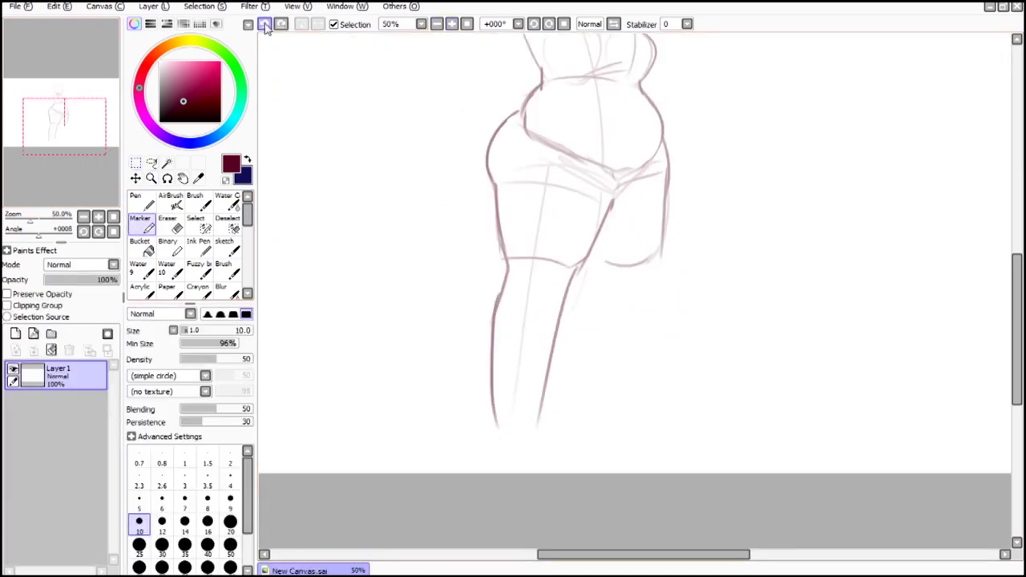
left_click(266, 27)
mouse_move(494, 319)
left_mouse_down()
mouse_move(502, 417)
mouse_move(544, 414)
left_mouse_up()
left_click_drag(580, 264, 536, 422)
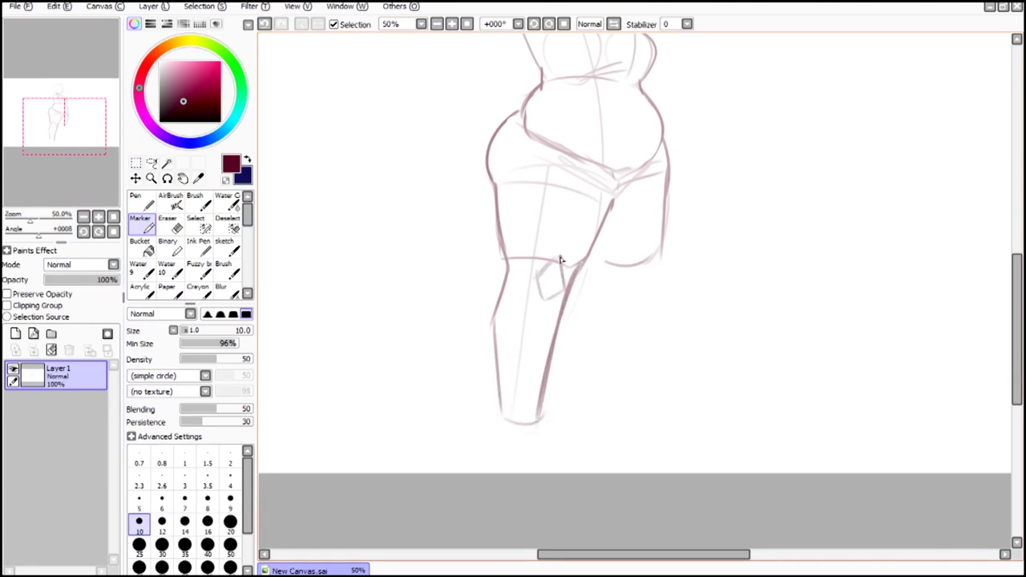
Step: Outline the right lower leg from the knee down to the ankle with the Marker
left_click(170, 200)
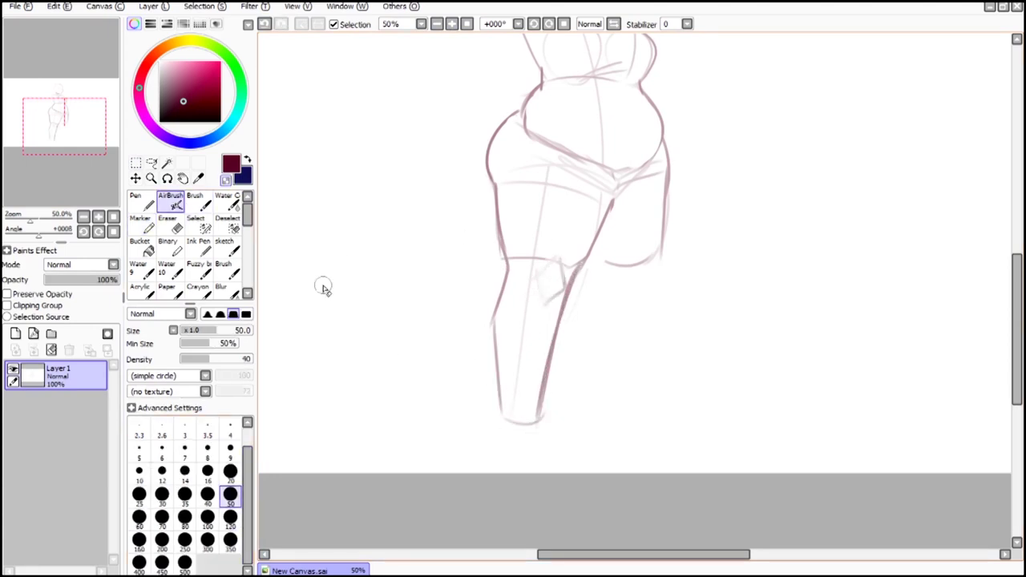
left_click(141, 223)
left_click_drag(597, 264, 603, 337)
mouse_move(659, 293)
left_mouse_down()
mouse_move(634, 359)
mouse_move(651, 393)
left_mouse_up()
left_click_drag(602, 308, 625, 409)
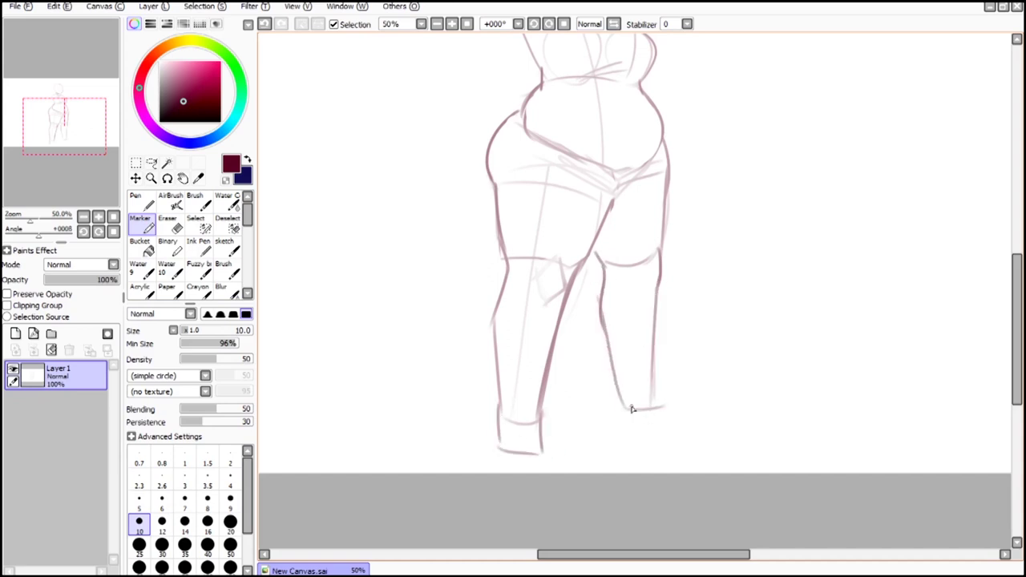
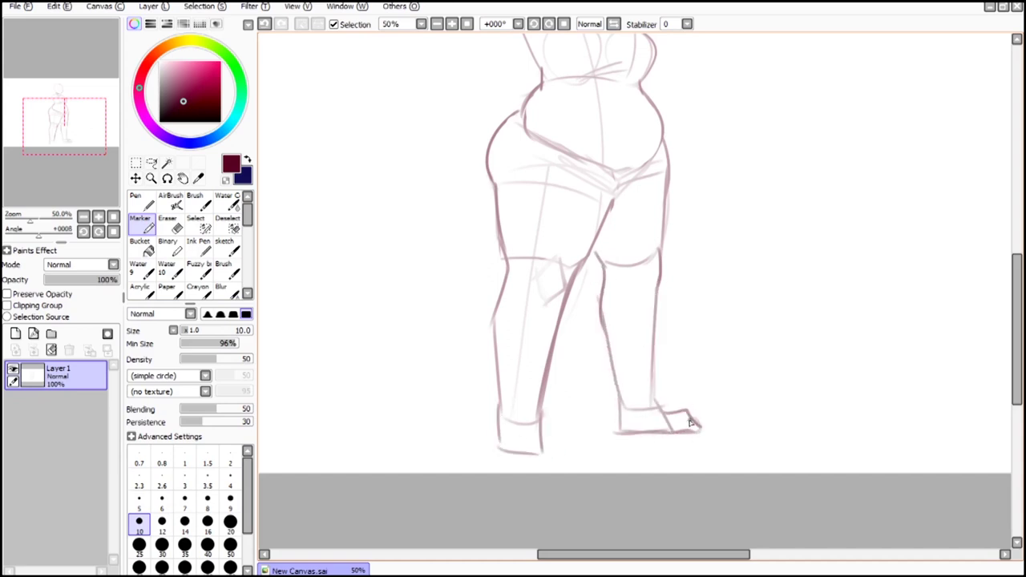
Step: Shape the feet below both ankles and erase the overlapping line inside the right foot
mouse_move(501, 450)
left_mouse_down()
mouse_move(562, 456)
mouse_move(527, 451)
mouse_move(542, 445)
left_mouse_up()
left_click(175, 226)
left_click_drag(662, 414, 670, 425)
key("e")
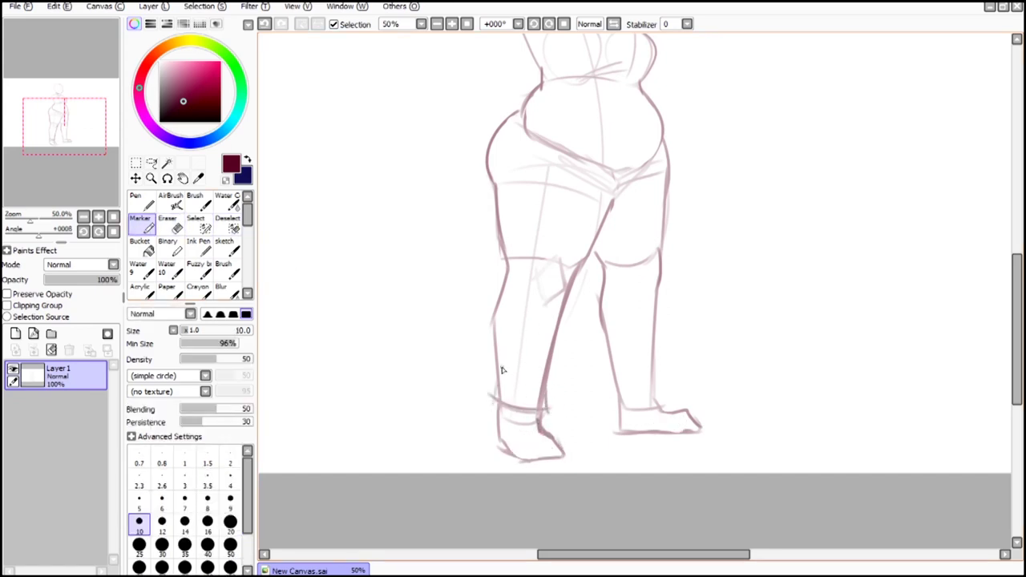
Step: Add a curved cuff line above the right ankle and reinforce the right leg's shin, knee and outer thigh contours
left_click_drag(613, 398, 662, 388)
left_click_drag(655, 343, 655, 391)
left_click_drag(592, 237, 601, 260)
left_click_drag(669, 159, 661, 250)
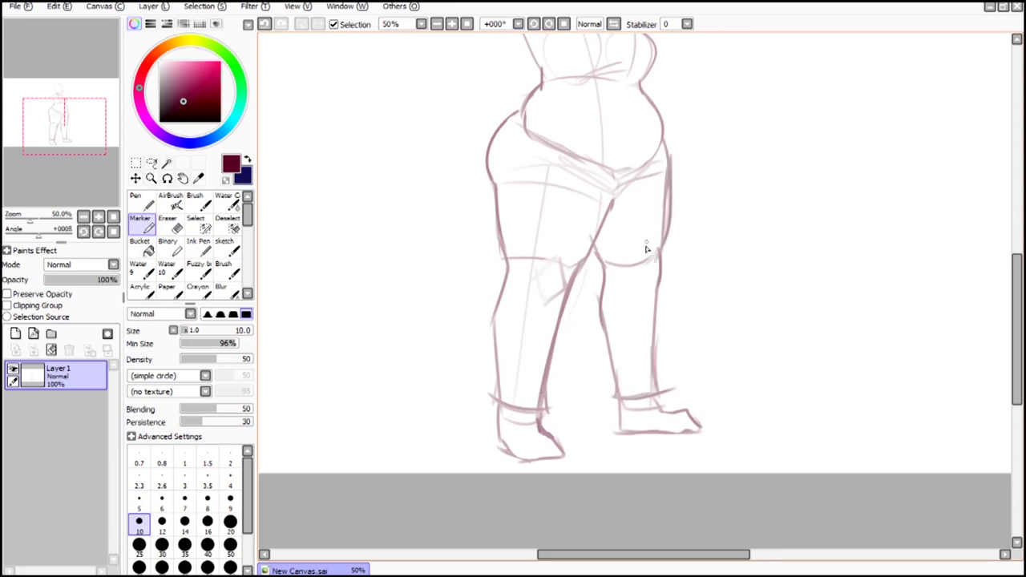
Step: Select the figure's hips and legs down to the canvas's lower edge with a rectangular selection
mouse_move(88, 105)
left_mouse_down()
mouse_move(89, 79)
mouse_move(92, 96)
mouse_move(115, 78)
left_mouse_up()
left_click(136, 163)
left_click_drag(409, 180, 770, 545)
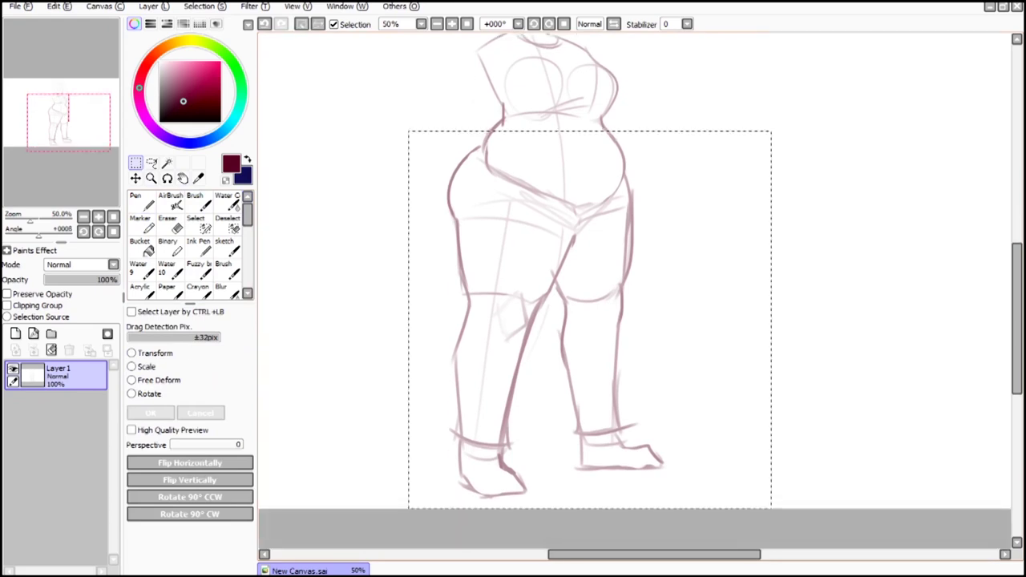
Step: Shift the selected lower body slightly down, adjust its spacing from the torso, and clear the selection
key("ctrl+t")
left_click_drag(541, 142, 541, 156)
left_click(152, 413)
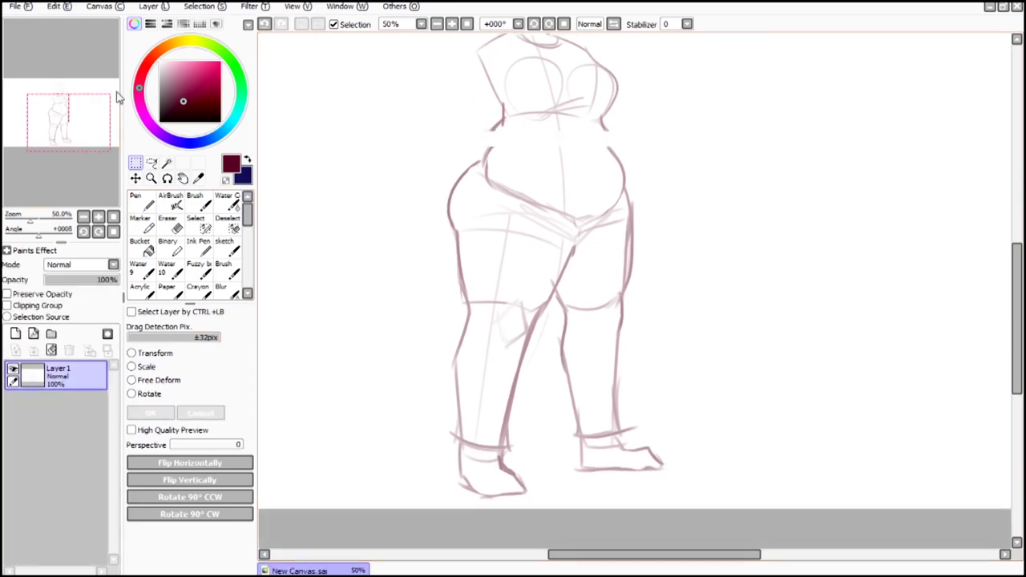
left_click_drag(117, 92, 115, 81)
left_click_drag(682, 228, 431, 34)
left_click_drag(592, 268, 600, 288)
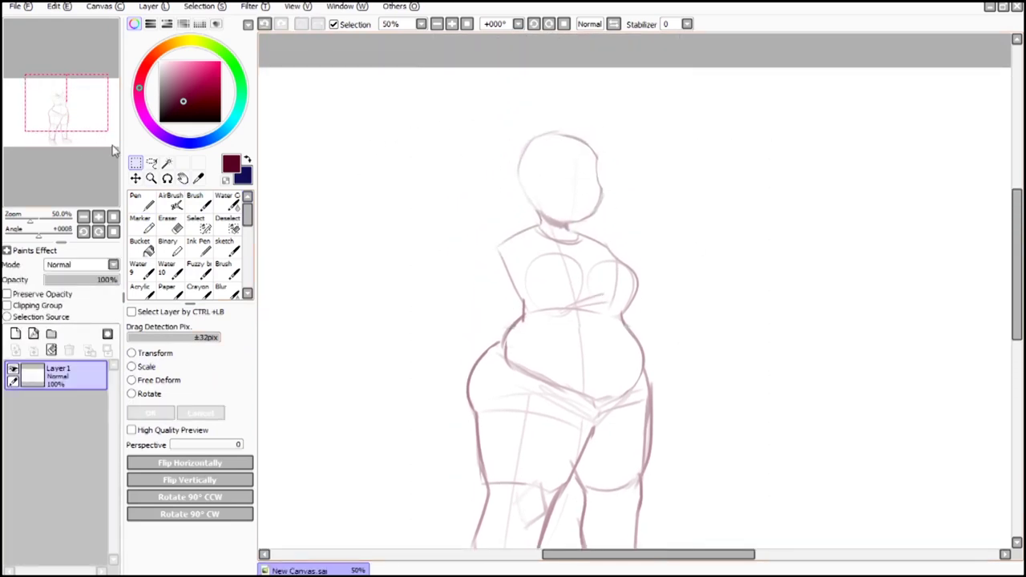
scroll(342, 109, "down", 2)
left_click_drag(619, 229, 621, 238)
key("ctrl+d")
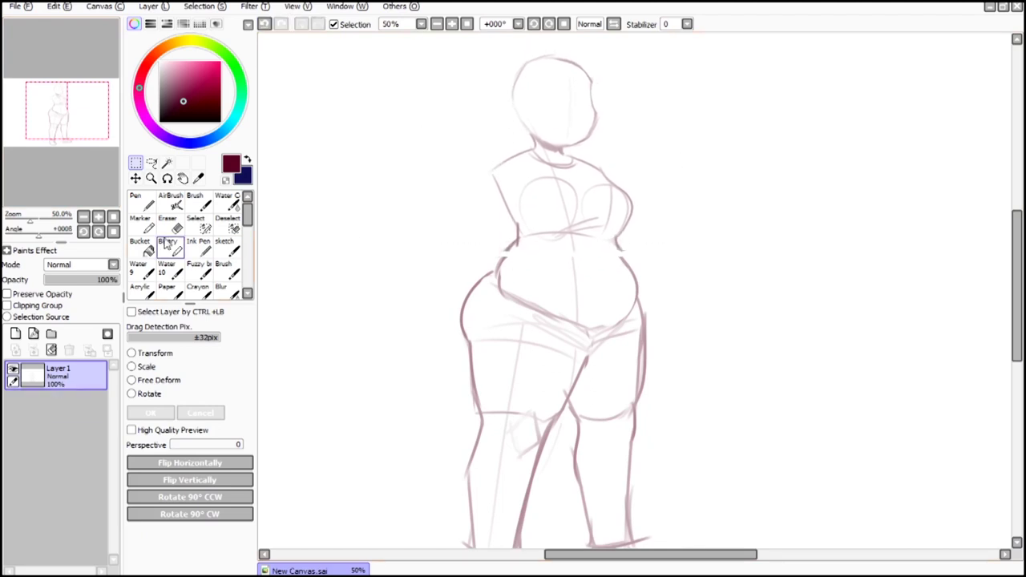
Step: Redraw the broken waist contours with the Marker and erase the rough lines along the outer hip and thigh
left_click(148, 227)
left_click_drag(473, 295, 495, 281)
left_click_drag(614, 250, 637, 279)
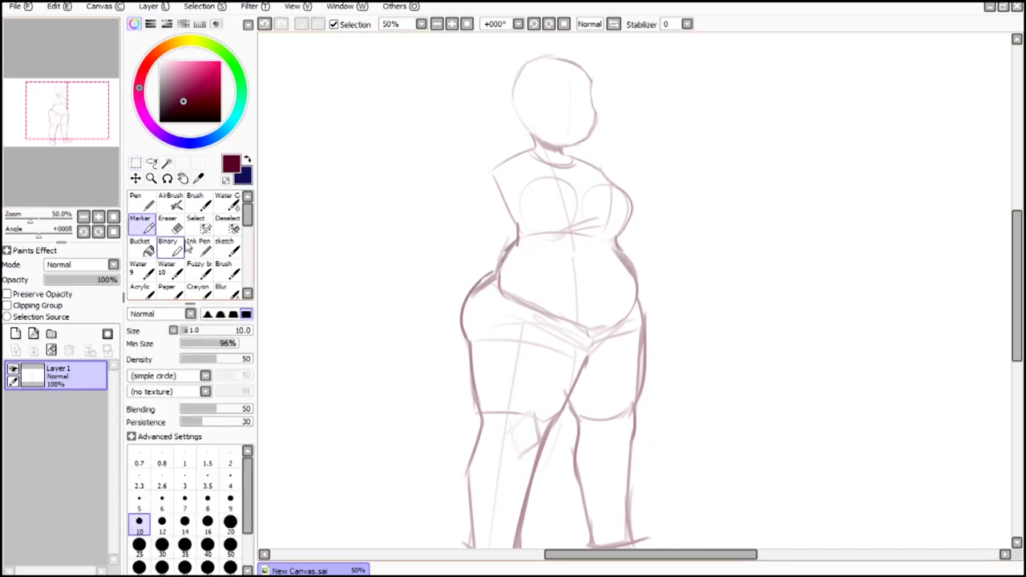
left_click(170, 227)
mouse_move(491, 273)
left_mouse_down()
mouse_move(453, 303)
mouse_move(489, 352)
mouse_move(475, 430)
left_mouse_up()
Step: Refine the knee, calf and inner thigh lines of both legs with the Marker
left_click(150, 229)
left_click(71, 119)
left_click_drag(452, 335, 436, 385)
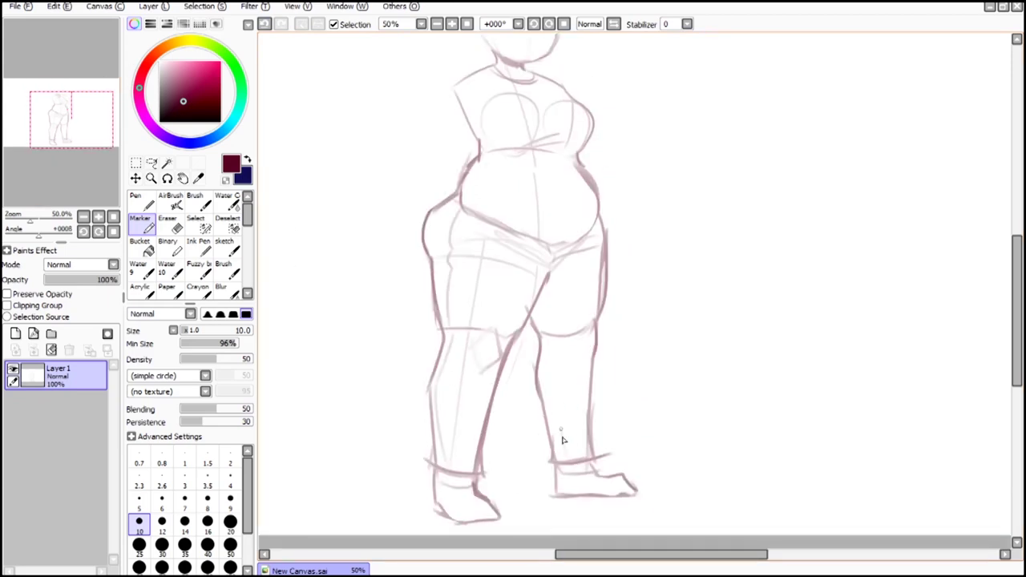
left_click_drag(561, 431, 556, 344)
left_click_drag(554, 331, 549, 289)
left_click_drag(71, 119, 72, 114)
mouse_move(453, 136)
left_mouse_down()
mouse_move(472, 189)
mouse_move(419, 182)
left_mouse_up()
left_click_drag(413, 195, 476, 206)
left_click(263, 26)
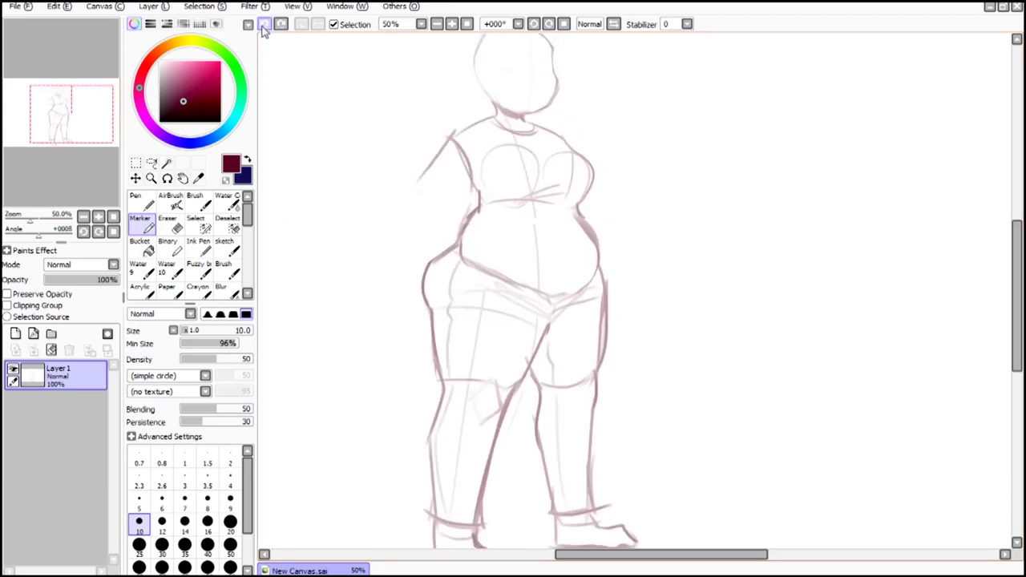
left_click(263, 28)
Step: Sketch the bent arm with its wide sleeve and the hand resting on the hip
mouse_move(457, 132)
left_mouse_down()
mouse_move(466, 178)
mouse_move(440, 206)
left_mouse_up()
mouse_move(403, 184)
left_mouse_down()
mouse_move(426, 211)
mouse_move(426, 251)
left_mouse_up()
mouse_move(444, 198)
left_mouse_down()
mouse_move(446, 248)
mouse_move(430, 275)
left_mouse_up()
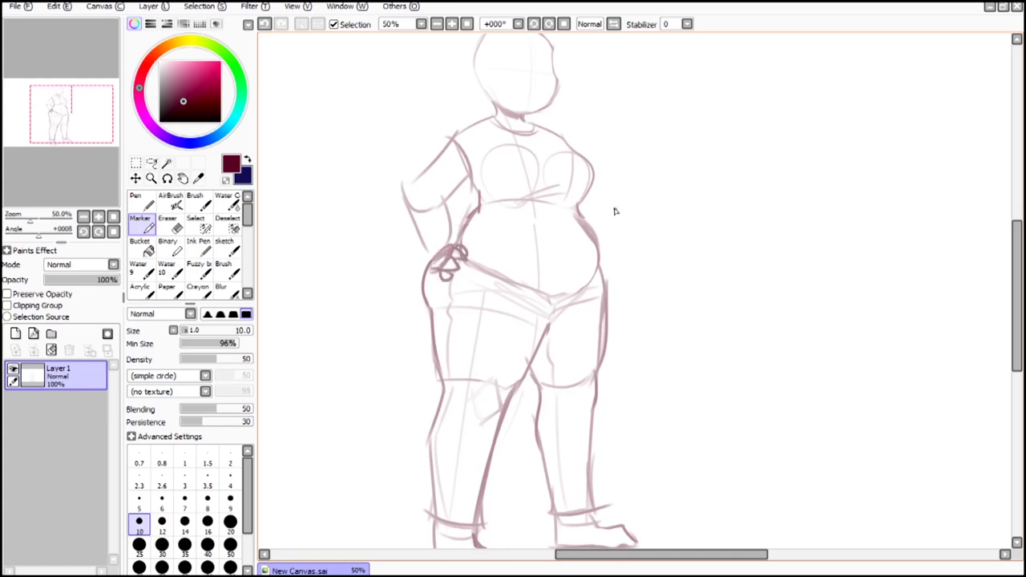
mouse_move(442, 193)
left_mouse_down()
mouse_move(406, 177)
mouse_move(433, 167)
left_mouse_up()
left_click_drag(410, 211, 430, 252)
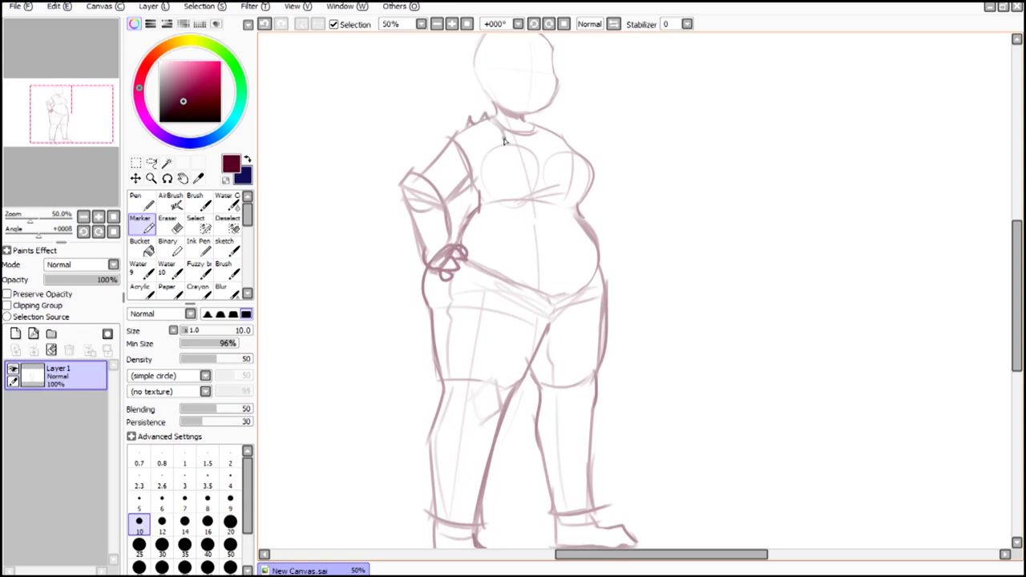
Step: Sketch the open jacket front below the collar and the other arm hanging beside the body
mouse_move(506, 146)
left_mouse_down()
mouse_move(493, 123)
mouse_move(539, 121)
mouse_move(506, 241)
left_mouse_up()
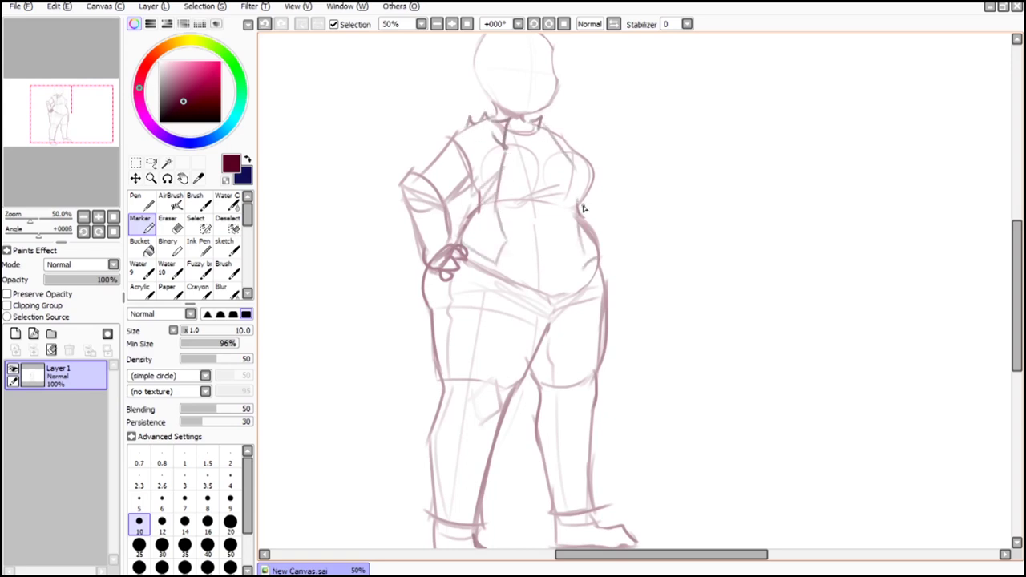
left_click_drag(587, 199, 617, 263)
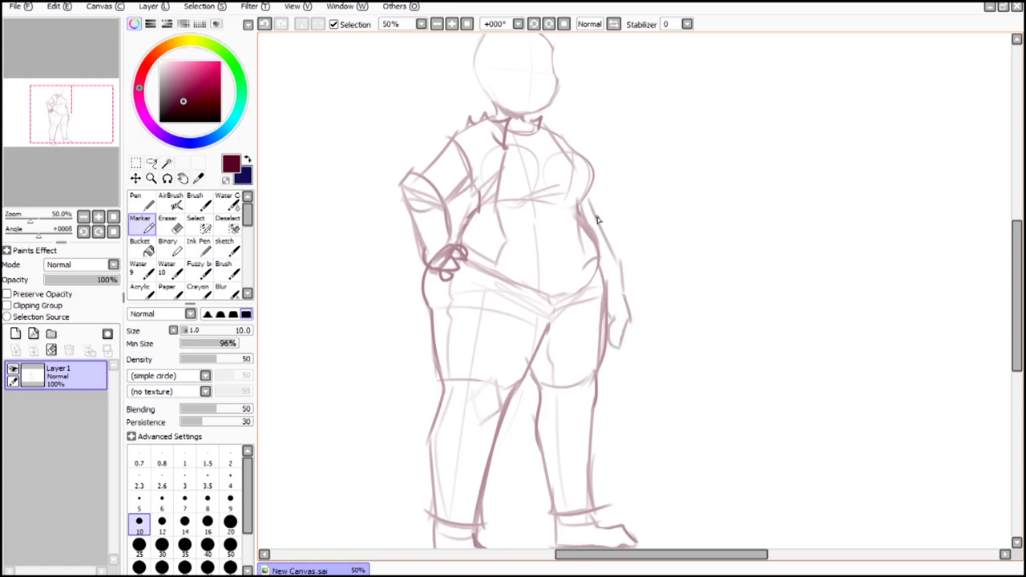
Step: Set the Marker size to 7 and sketch the ear and sideburn on the head
left_click(61, 100)
left_click(452, 25)
left_click(453, 26)
left_click(64, 94)
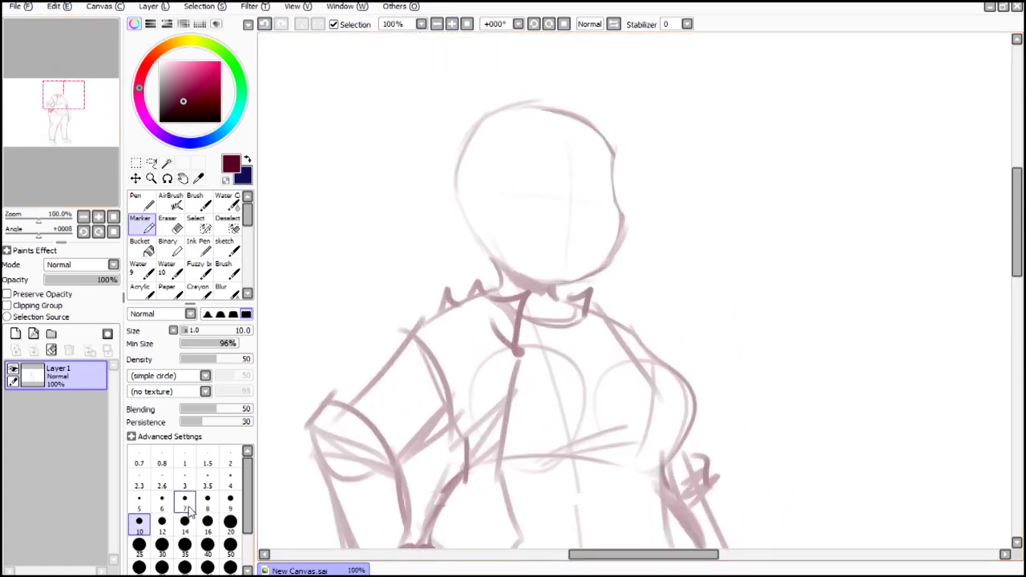
left_click(185, 502)
mouse_move(465, 180)
left_mouse_down()
mouse_move(457, 212)
mouse_move(468, 225)
mouse_move(461, 184)
mouse_move(502, 209)
left_mouse_up()
left_click(265, 25)
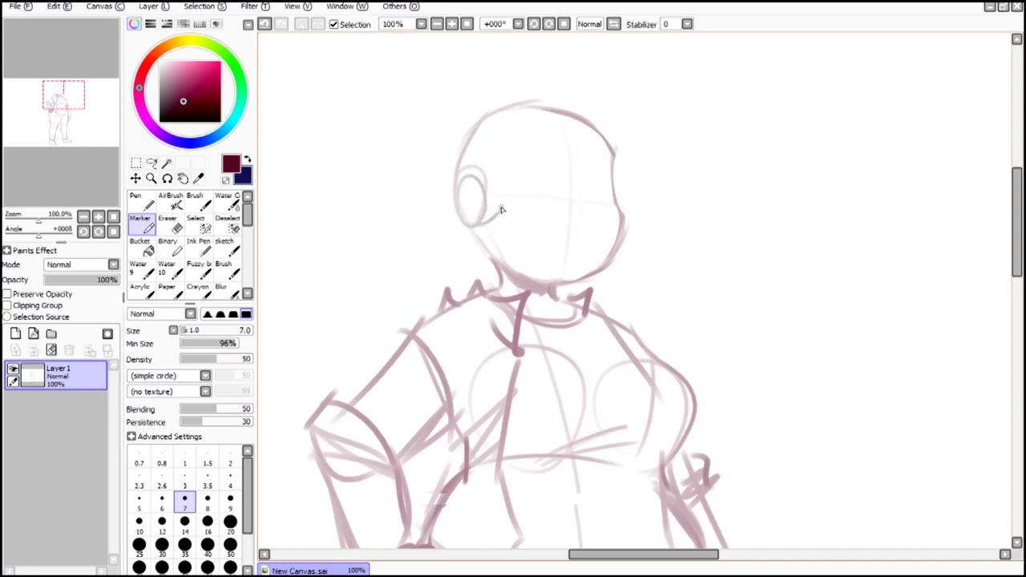
Step: Sketch the hairstyle with pointed back spikes, bangs, a large front swoop and a tuft on top
mouse_move(486, 268)
left_mouse_down()
mouse_move(431, 237)
mouse_move(389, 169)
left_mouse_up()
mouse_move(389, 168)
left_mouse_down()
mouse_move(441, 182)
mouse_move(430, 230)
left_mouse_up()
mouse_move(423, 234)
left_mouse_down()
mouse_move(375, 155)
mouse_move(461, 239)
left_mouse_up()
mouse_move(431, 160)
left_mouse_down()
mouse_move(546, 85)
mouse_move(688, 89)
mouse_move(629, 172)
mouse_move(552, 119)
mouse_move(565, 172)
left_mouse_up()
mouse_move(533, 112)
left_mouse_down()
mouse_move(484, 115)
mouse_move(478, 173)
left_mouse_up()
left_click_drag(486, 141, 498, 154)
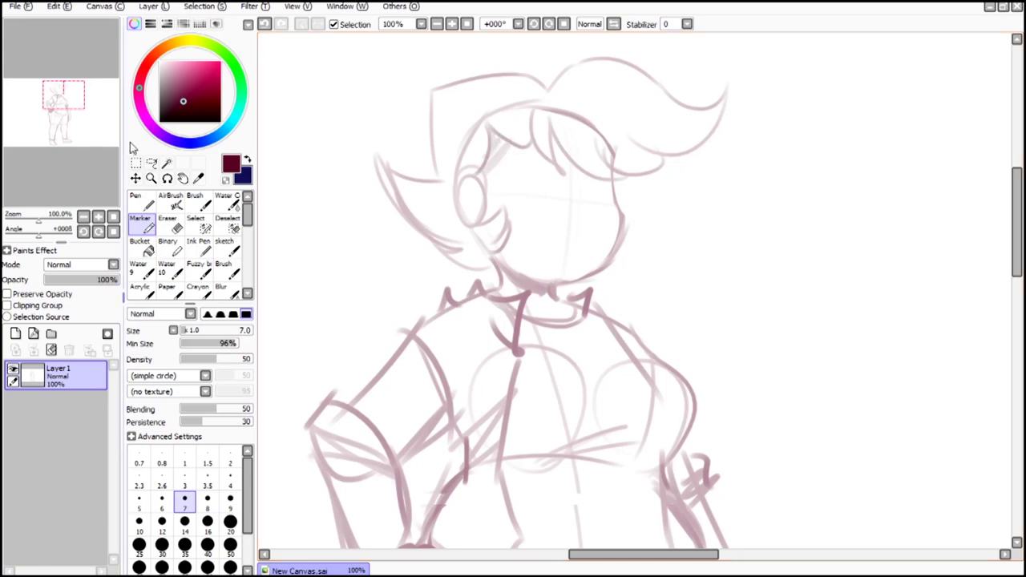
left_click_drag(63, 95, 64, 86)
mouse_move(535, 242)
left_mouse_down()
mouse_move(516, 165)
mouse_move(535, 233)
left_mouse_up()
left_click_drag(64, 86, 63, 90)
Step: Draw both eyes with their upper lids and the angry eyebrow nearest the ear
left_click(451, 24)
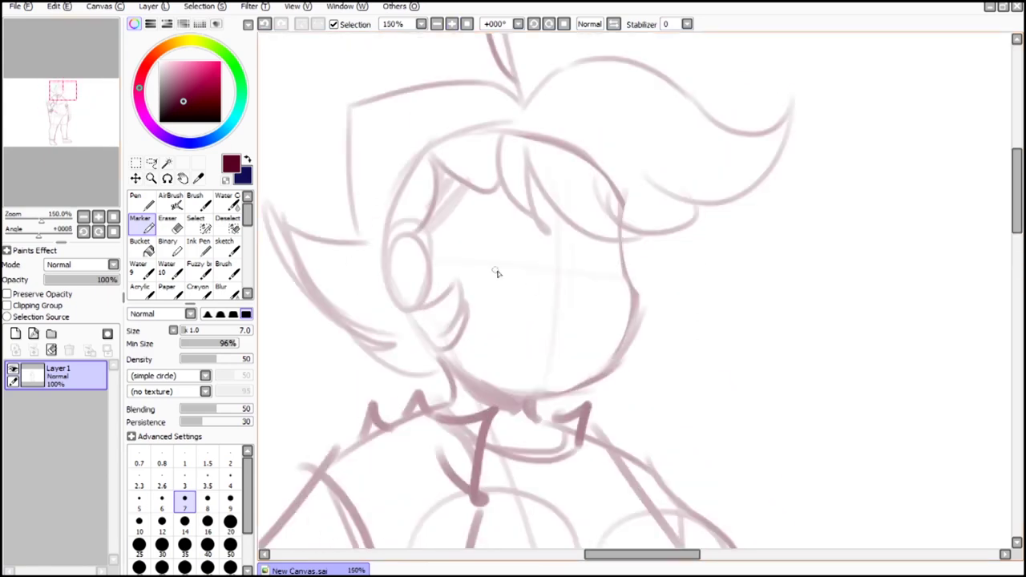
left_click_drag(487, 256, 536, 267)
left_click_drag(564, 274, 612, 271)
left_click_drag(534, 274, 531, 290)
left_click_drag(476, 228, 545, 262)
left_click_drag(549, 247, 554, 270)
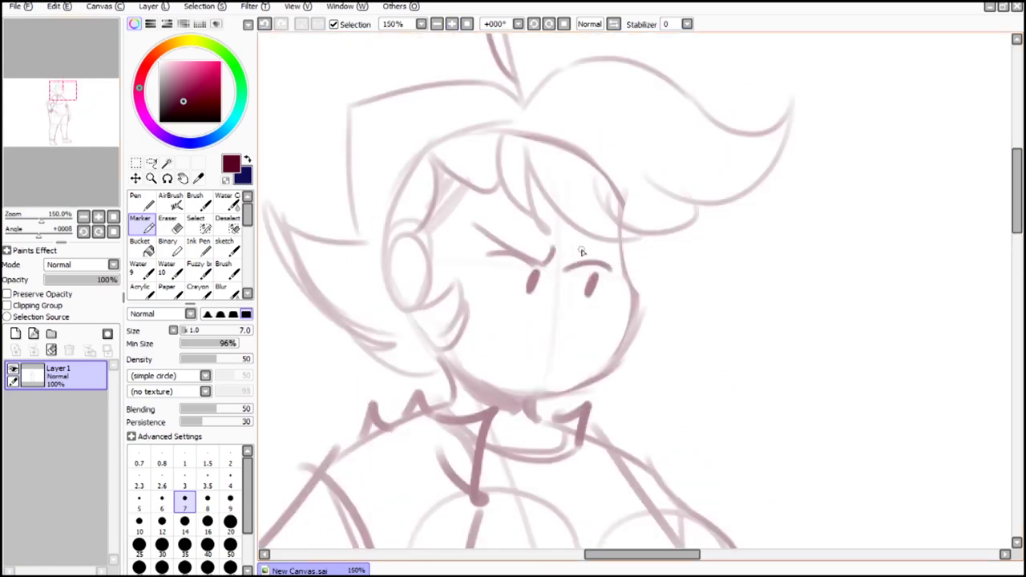
Step: Add the second angled eyebrow, the frown crease, the nose and a downturned mouth
left_click_drag(634, 237, 566, 263)
left_click_drag(560, 247, 563, 271)
left_click_drag(518, 376, 576, 369)
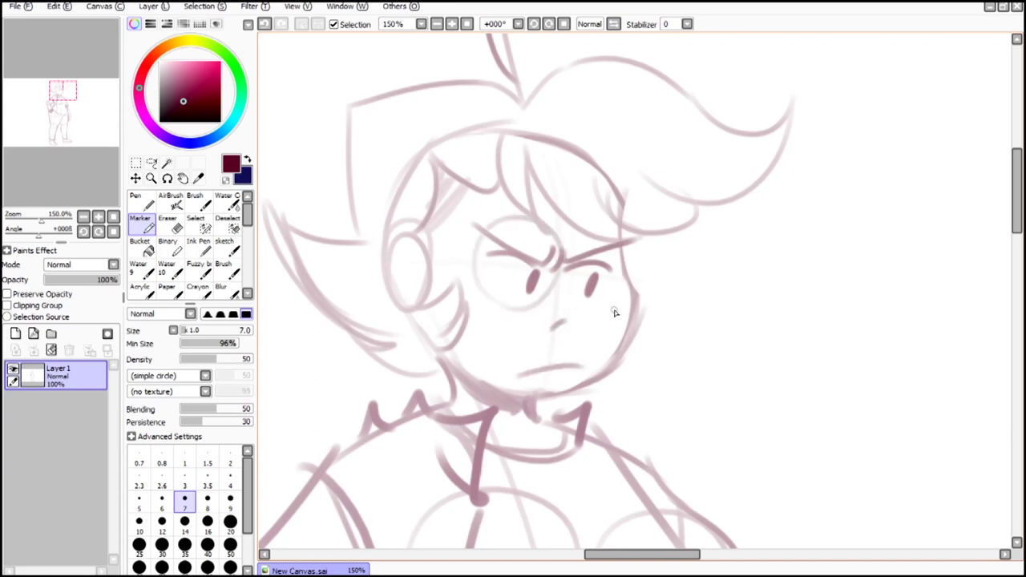
Step: Paint soft round shading patches with the Marker at size 50 and place them around both eyes
left_click(230, 544)
left_click_drag(752, 344, 746, 333)
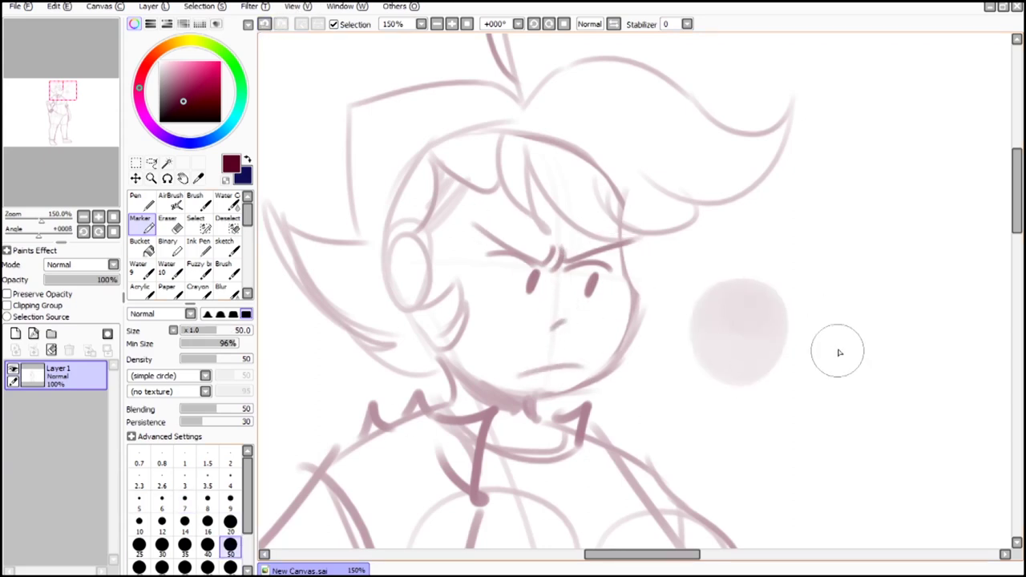
left_click_drag(839, 353, 850, 344)
left_click(135, 162)
mouse_move(680, 257)
left_mouse_down()
mouse_move(811, 394)
mouse_move(637, 297)
mouse_move(678, 268)
mouse_move(650, 325)
left_mouse_up()
Step: Draw the pointed side hair on the far side of the face with the Marker at size 7
left_click(140, 218)
left_click(184, 499)
left_click_drag(646, 261, 638, 293)
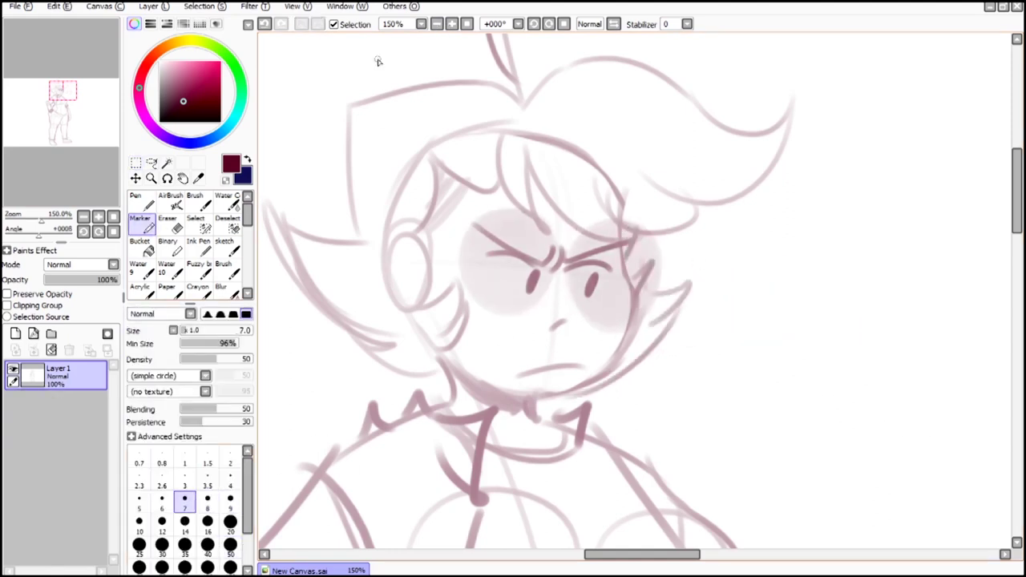
Step: Flip the whole figure sketch horizontally
left_click(437, 23)
left_click(437, 23)
left_click(437, 23)
left_click(437, 23)
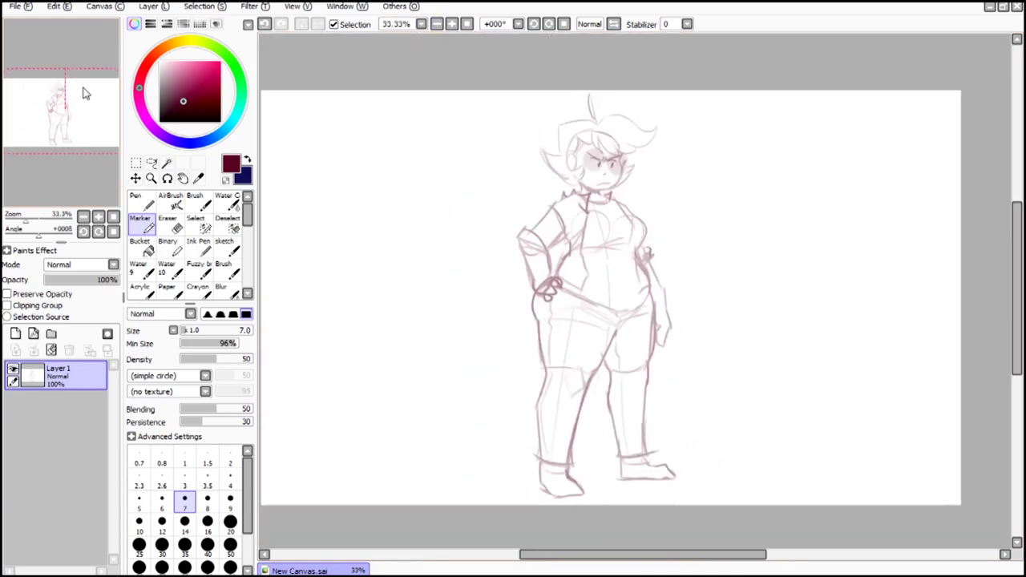
key("ctrl+t")
left_click(232, 462)
Step: Select the far lower leg and free-deform it so the foot extends further outward and down
left_click(453, 24)
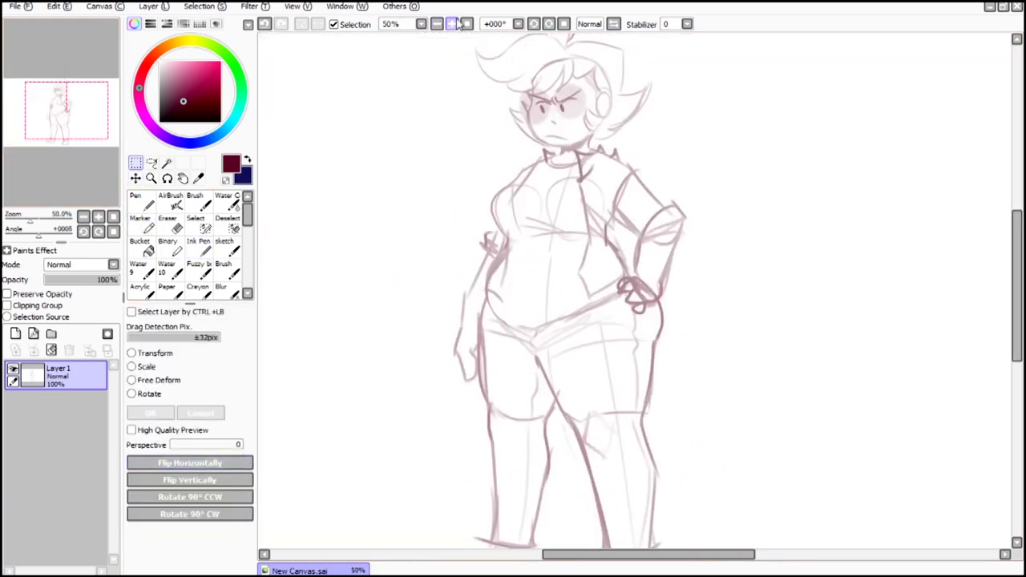
mouse_move(404, 416)
left_mouse_down()
mouse_move(423, 363)
mouse_move(423, 253)
left_mouse_up()
mouse_move(412, 241)
left_mouse_down()
mouse_move(568, 459)
mouse_move(436, 253)
left_mouse_up()
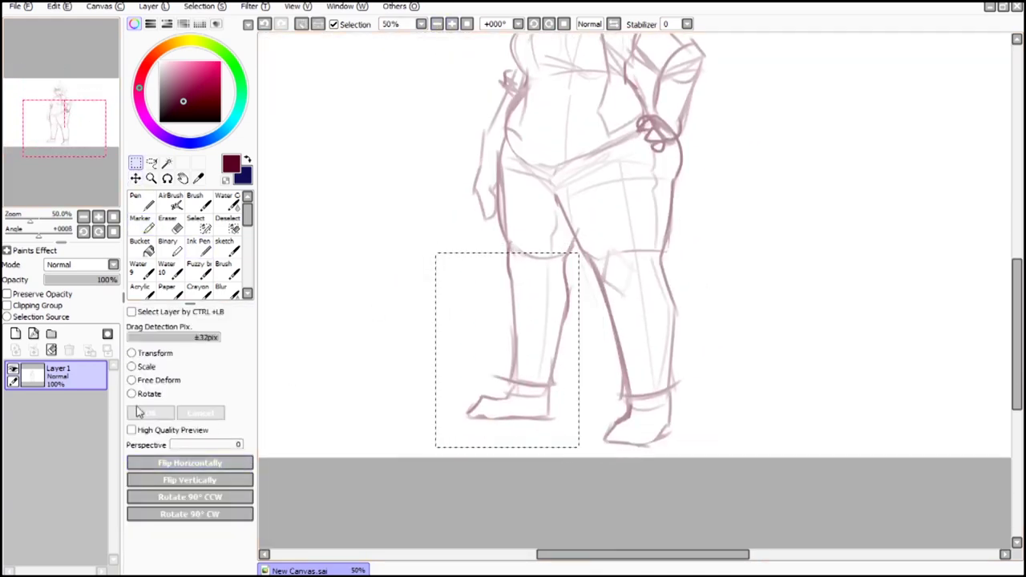
left_click(134, 381)
left_click_drag(482, 424, 444, 430)
left_click(212, 414)
left_click(135, 381)
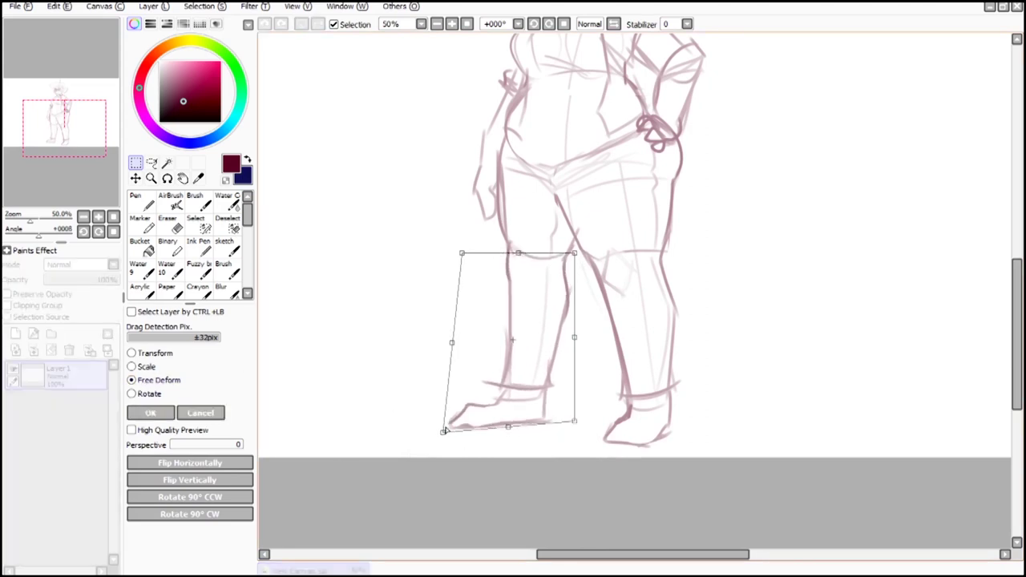
left_click_drag(561, 424, 559, 432)
left_click_drag(440, 443, 436, 447)
left_click(166, 413)
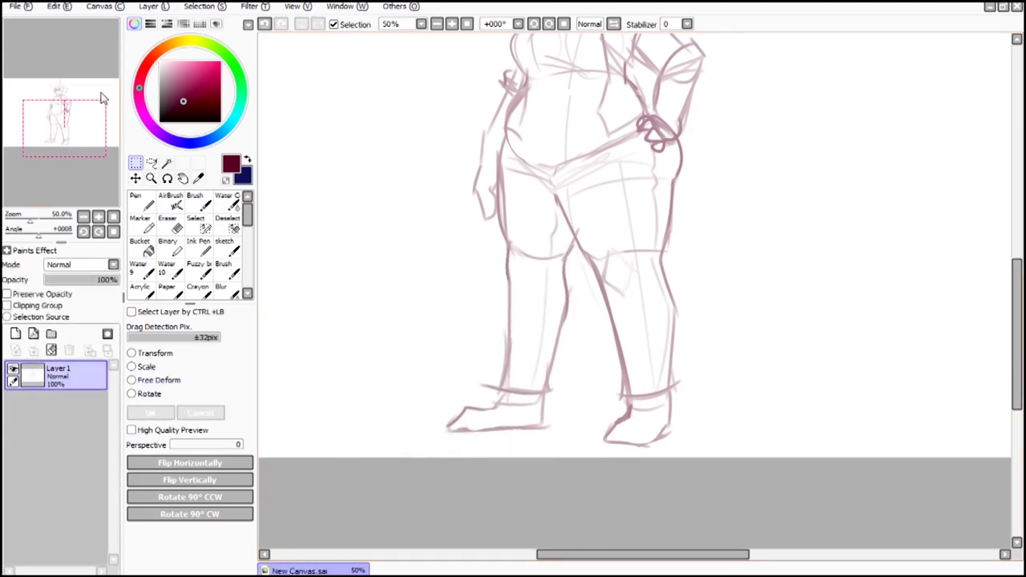
Step: Select the head and hair and free-deform them by the corners to make them slightly smaller
scroll(445, 103, "up", 5)
left_click_drag(413, 105, 690, 266)
key("ctrl+t")
left_click_drag(461, 110, 470, 113)
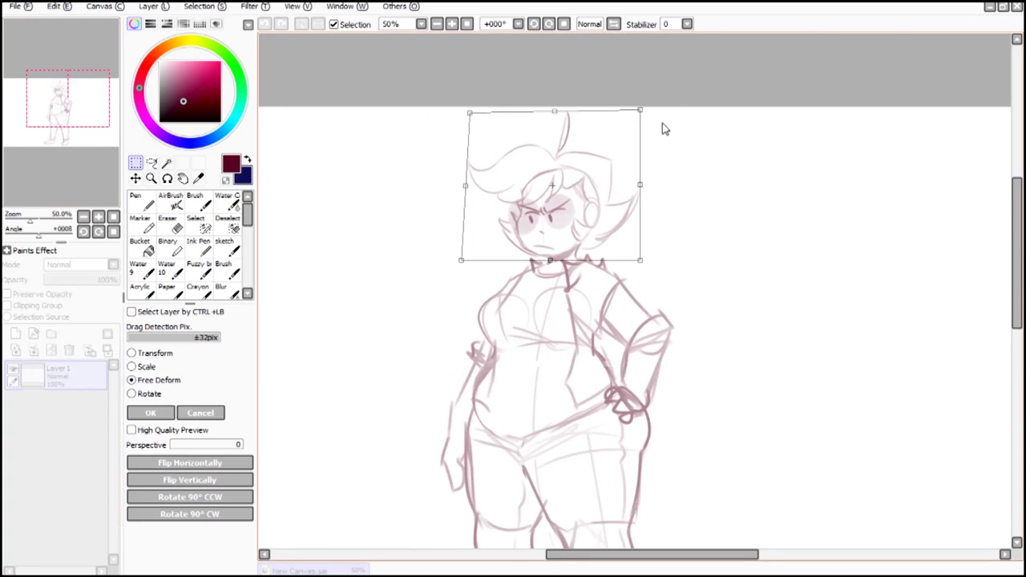
left_click_drag(642, 110, 639, 116)
left_click_drag(464, 263, 467, 263)
left_click_drag(645, 263, 641, 263)
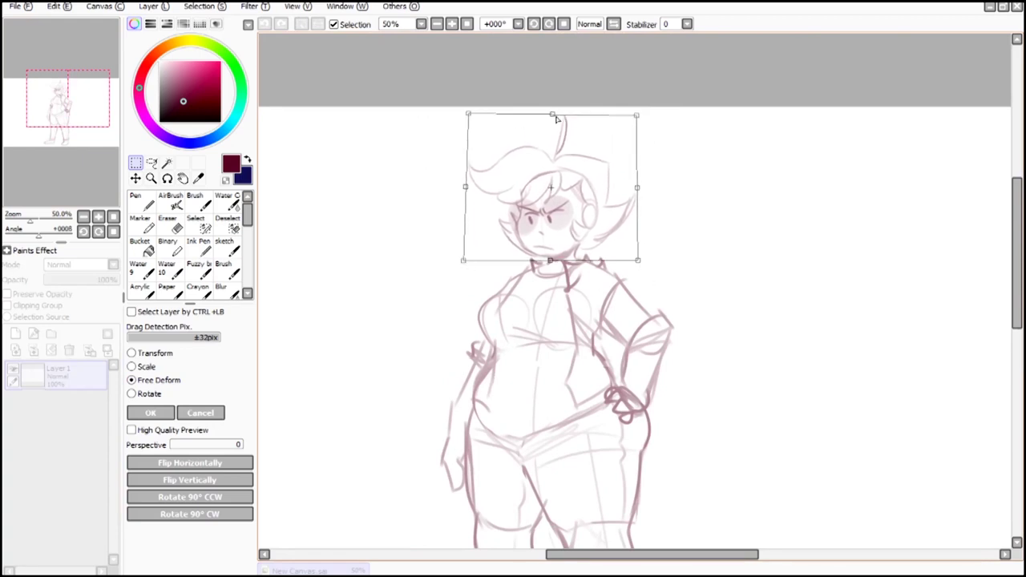
key("Return")
Step: Flip the figure back horizontally and erase the construction circles on the chest
key("h")
key("e")
mouse_move(530, 300)
left_mouse_down()
mouse_move(564, 310)
mouse_move(574, 330)
left_mouse_up()
Step: Draw the lower belly curve across the waist with the Marker at size 9
left_click(147, 228)
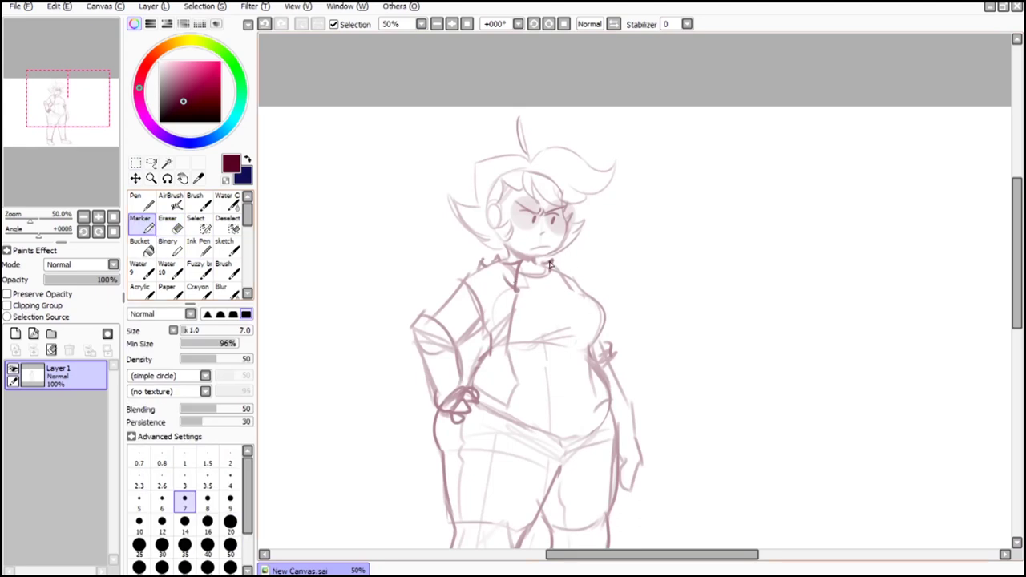
left_click_drag(112, 83, 109, 95)
left_click(230, 503)
left_click_drag(490, 238, 638, 253)
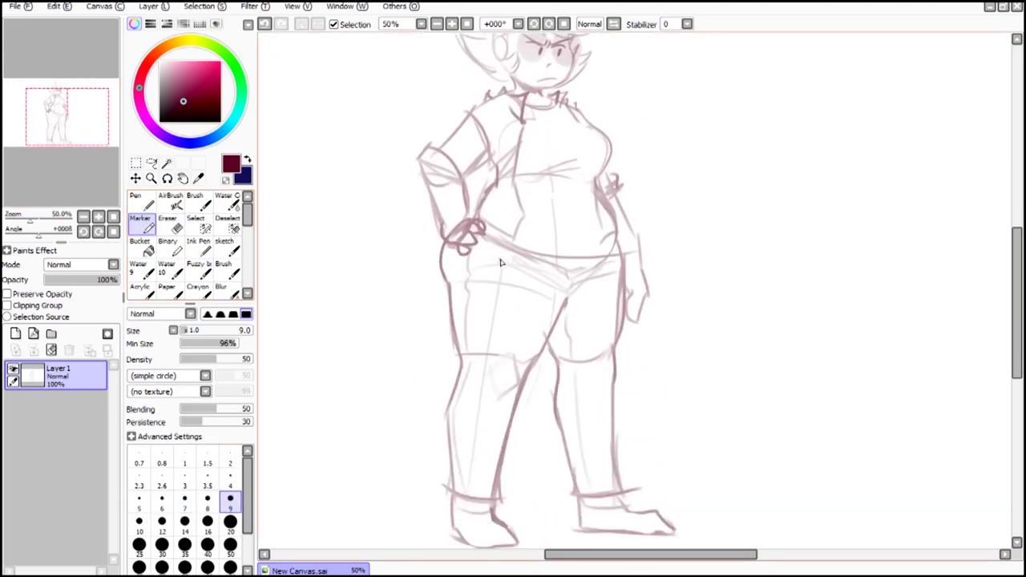
mouse_move(506, 258)
left_mouse_down()
mouse_move(603, 260)
mouse_move(609, 248)
left_mouse_up()
left_click(266, 27)
left_click(267, 26)
Step: Create a new layer and sketch a round head in dark blue in the empty space beside the figure, with the Marker at size 12
left_click(437, 25)
left_click_drag(90, 107, 89, 103)
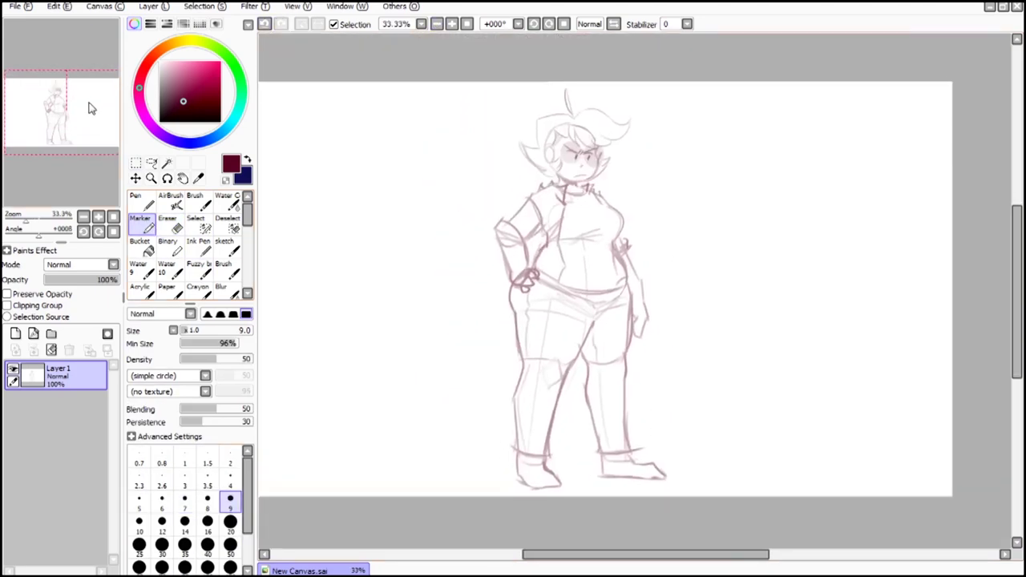
left_click(164, 525)
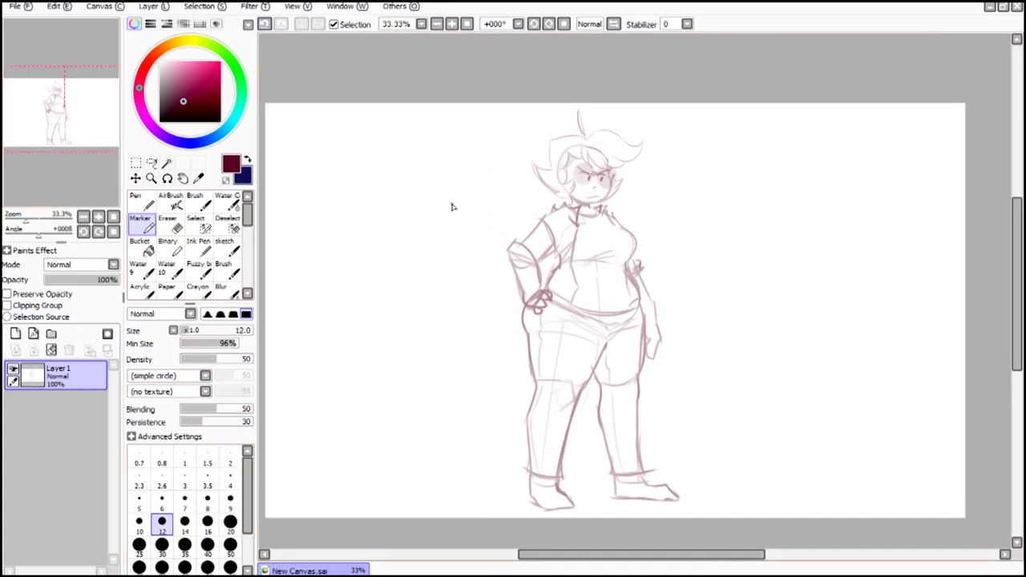
left_click(452, 24)
left_click_drag(84, 110, 110, 91)
left_click(152, 7)
left_click(165, 21)
key("x")
left_click(453, 24)
mouse_move(559, 217)
left_mouse_down()
mouse_move(541, 209)
mouse_move(620, 203)
left_mouse_up()
Step: Draw large round eye outlines, pupils, angry brows and a wavy mouth on the new head with the Marker at size 9
left_click(230, 502)
mouse_move(566, 137)
left_mouse_down()
mouse_move(571, 183)
mouse_move(610, 186)
left_mouse_up()
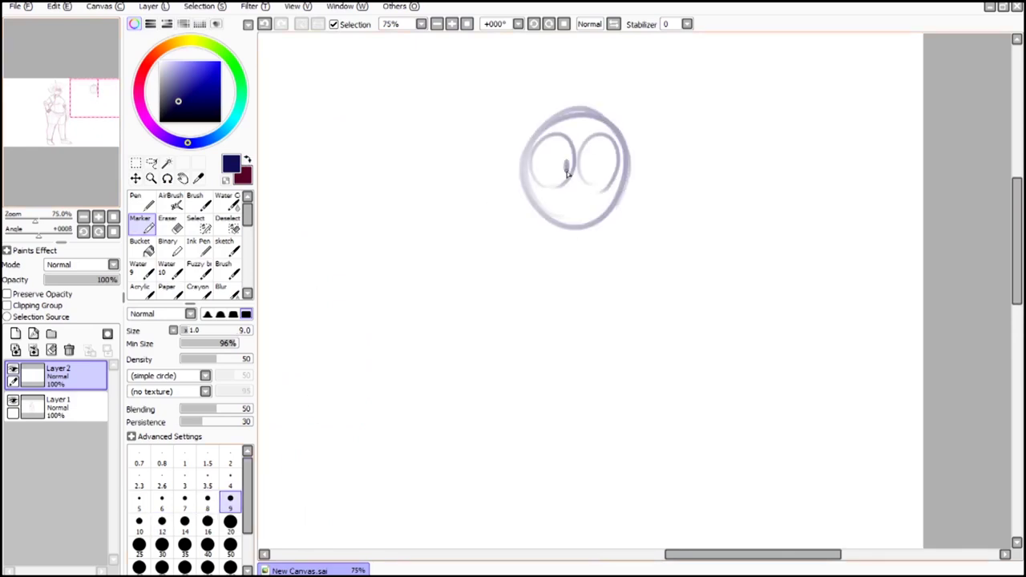
key("ctrl+z")
left_click_drag(547, 205, 603, 207)
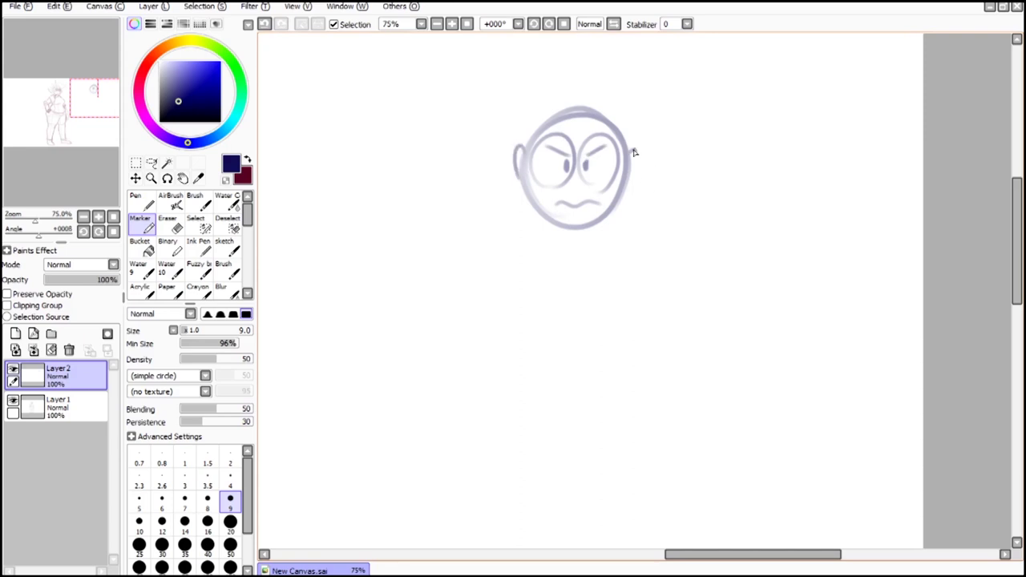
Step: Add the remaining ear and the pointed side tufts on both sides of the front-facing head
left_click_drag(634, 151, 632, 183)
mouse_move(524, 204)
left_mouse_down()
mouse_move(507, 187)
mouse_move(536, 218)
left_mouse_up()
left_click_drag(646, 170, 623, 205)
Step: Sketch the front-facing head's swooping bangs, upper side spikes and the tuft on top
mouse_move(581, 104)
left_mouse_down()
mouse_move(683, 89)
mouse_move(635, 138)
left_mouse_up()
left_click_drag(639, 143, 572, 113)
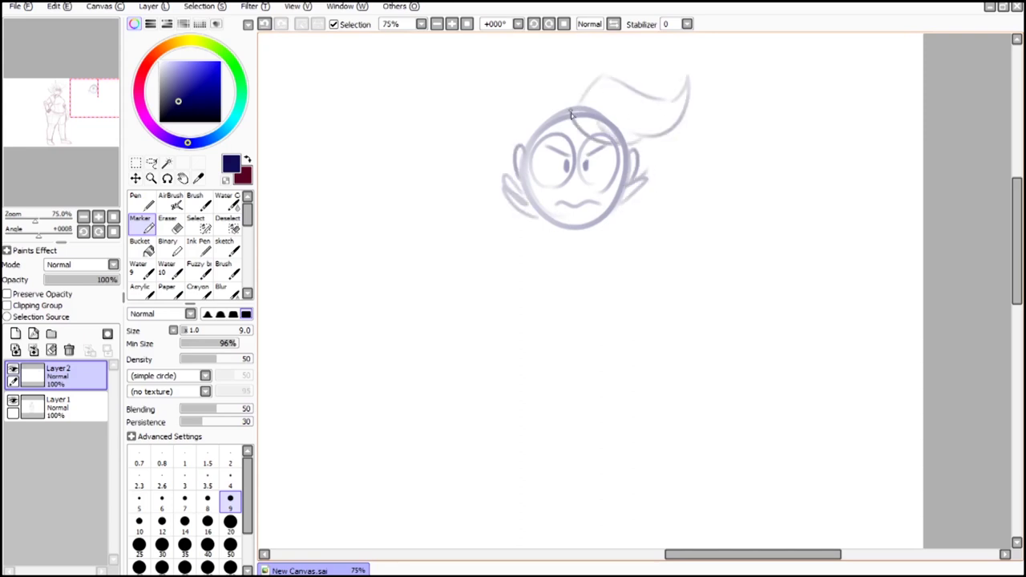
mouse_move(519, 143)
left_mouse_down()
mouse_move(564, 95)
mouse_move(507, 185)
mouse_move(515, 158)
left_mouse_up()
mouse_move(621, 210)
left_mouse_down()
mouse_move(679, 154)
mouse_move(677, 133)
left_mouse_up()
left_click_drag(582, 36, 574, 101)
Step: Return to Layer 1 with the dark red color and add small freckles to the full figure's cheeks
left_click(66, 93)
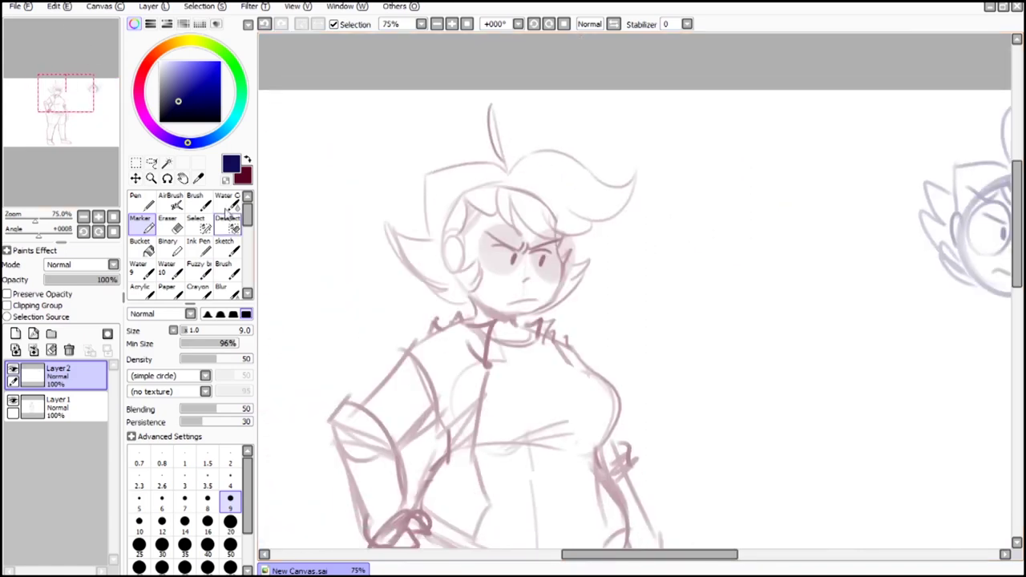
left_click(247, 160)
left_click(85, 412)
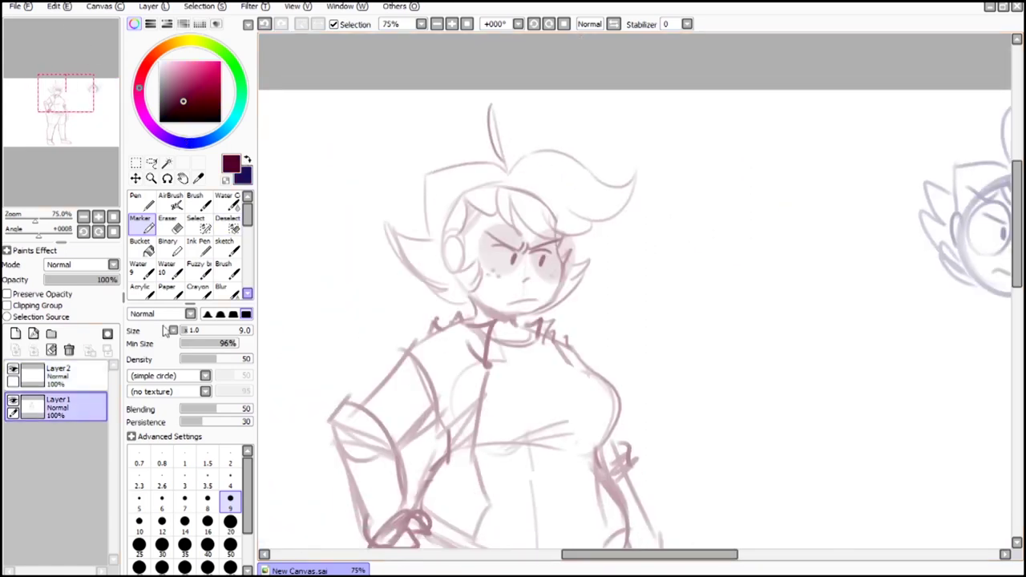
Step: Reactivate Layer 2 with the dark blue color and return to the front-facing head sketch
left_click(36, 374)
left_click(247, 160)
left_click(90, 87)
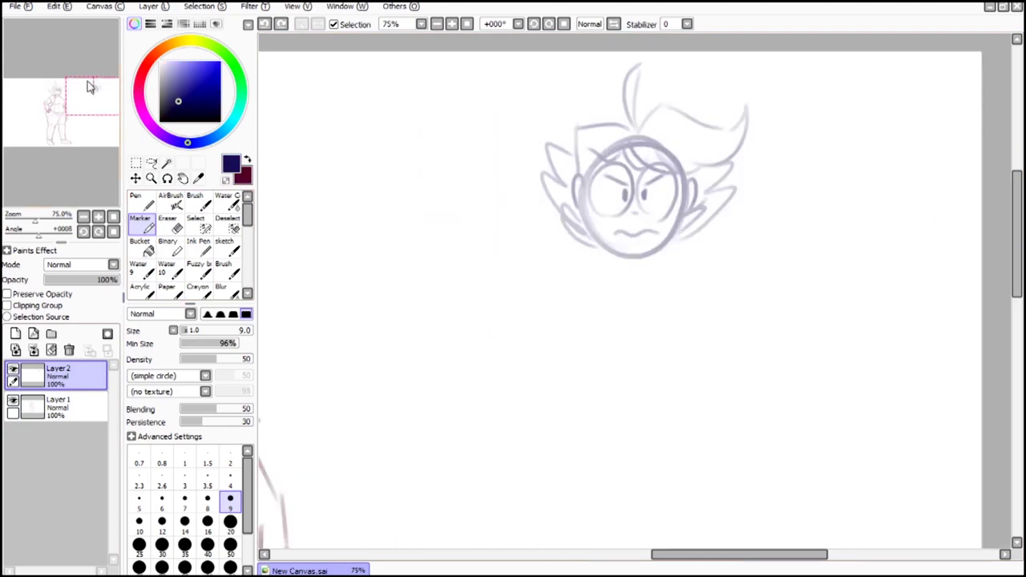
Step: Redraw the front-facing head's cheeks and jaw wider, and erase the old inner jawlines together with the wavy mouth
left_click_drag(90, 87, 98, 84)
left_click_drag(482, 205, 477, 249)
left_click_drag(575, 217, 573, 245)
mouse_move(481, 233)
left_mouse_down()
mouse_move(505, 293)
mouse_move(561, 247)
left_mouse_up()
left_click(169, 222)
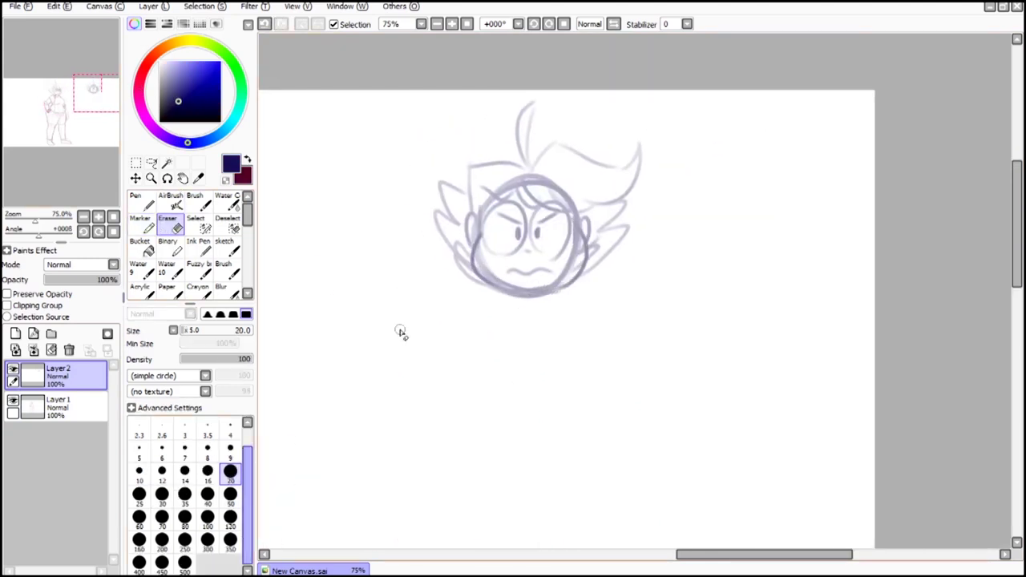
mouse_move(486, 255)
left_mouse_down()
mouse_move(489, 271)
mouse_move(555, 277)
mouse_move(575, 239)
left_mouse_up()
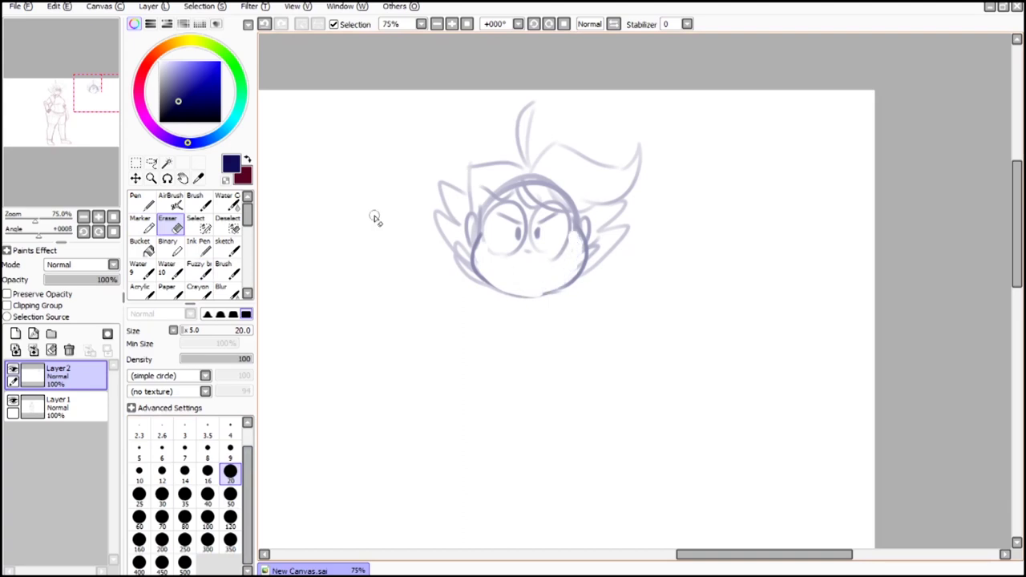
Step: Redraw the front-facing head's mouth as a small frown with the Marker
left_click(142, 224)
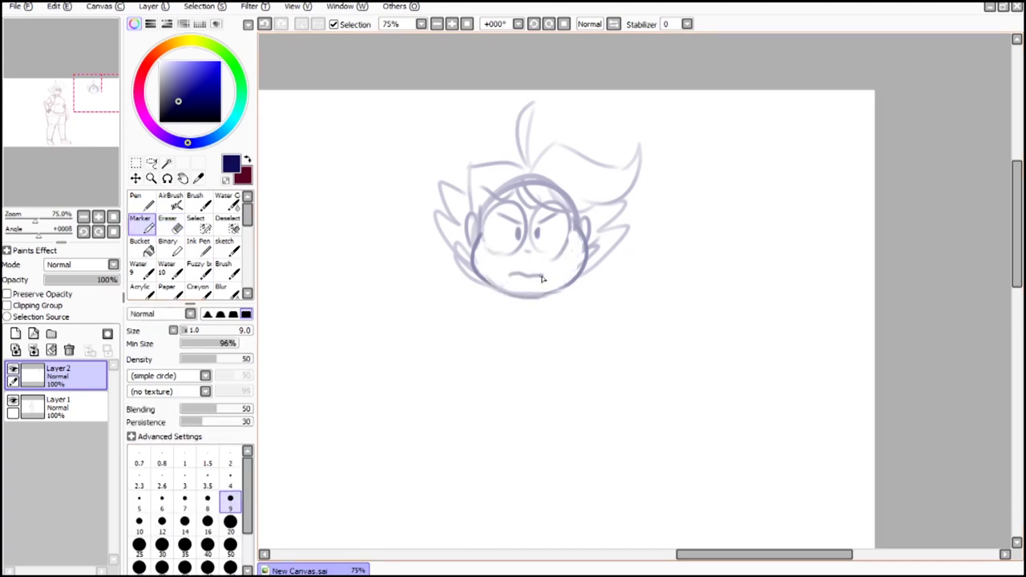
left_click(267, 25)
left_click_drag(514, 274, 535, 273)
Step: Sketch a shoulder line and tapering torso sides beneath the head, with a pointed collar and spiky tufts on the shoulders
left_click_drag(458, 305, 595, 313)
left_click(264, 24)
left_click_drag(452, 298, 582, 314)
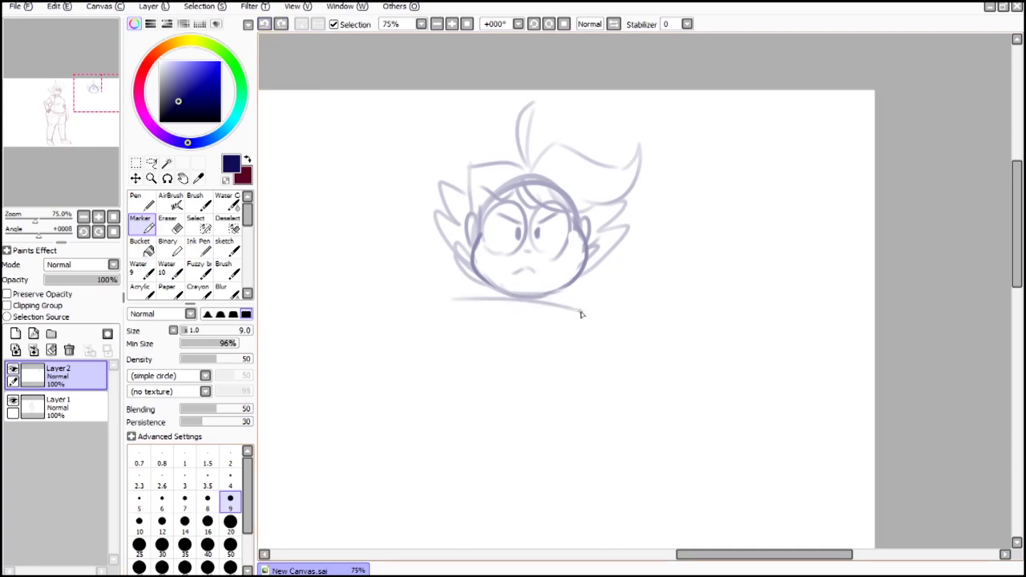
key("ctrl+z")
left_click_drag(433, 313, 602, 320)
key("ctrl+z")
mouse_move(442, 305)
left_mouse_down()
mouse_move(619, 310)
mouse_move(437, 423)
left_mouse_up()
left_click_drag(615, 310, 613, 422)
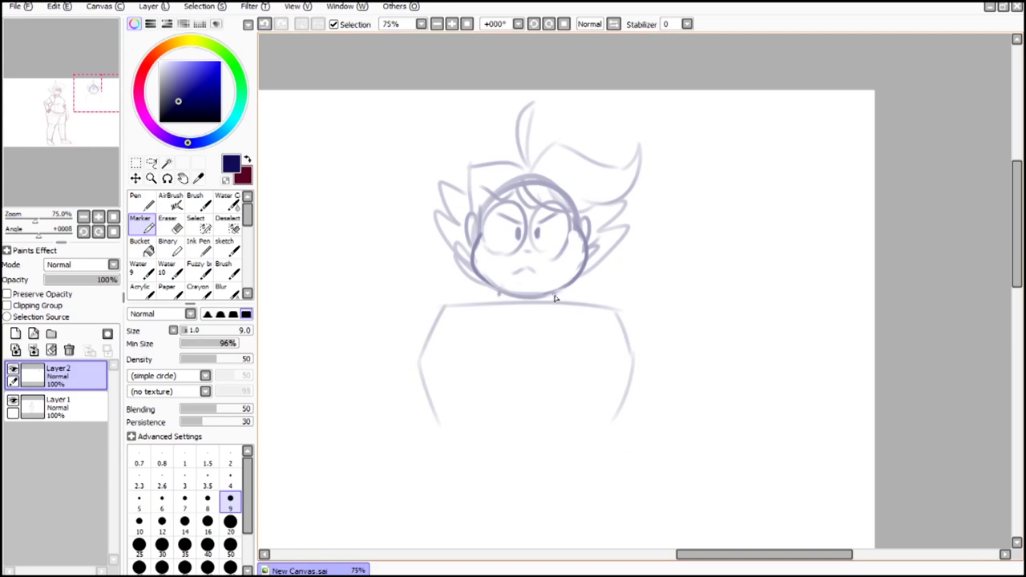
left_click_drag(557, 302, 594, 282)
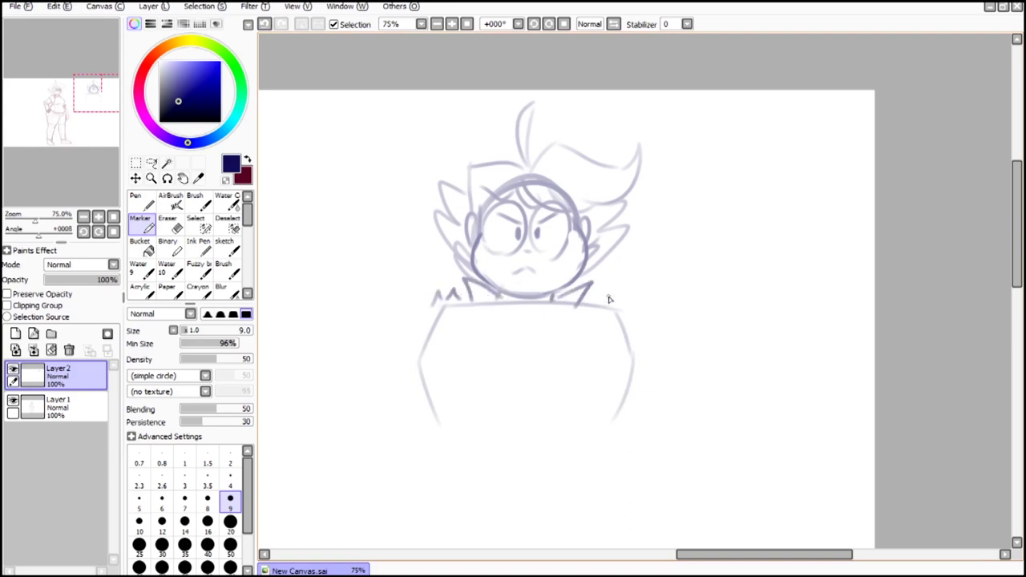
scroll(629, 326, "down", 3)
Step: Set the marker size to 10 and sketch the rounded chest sides, curved neckline and chest creases on the front-facing figure
left_click(139, 522)
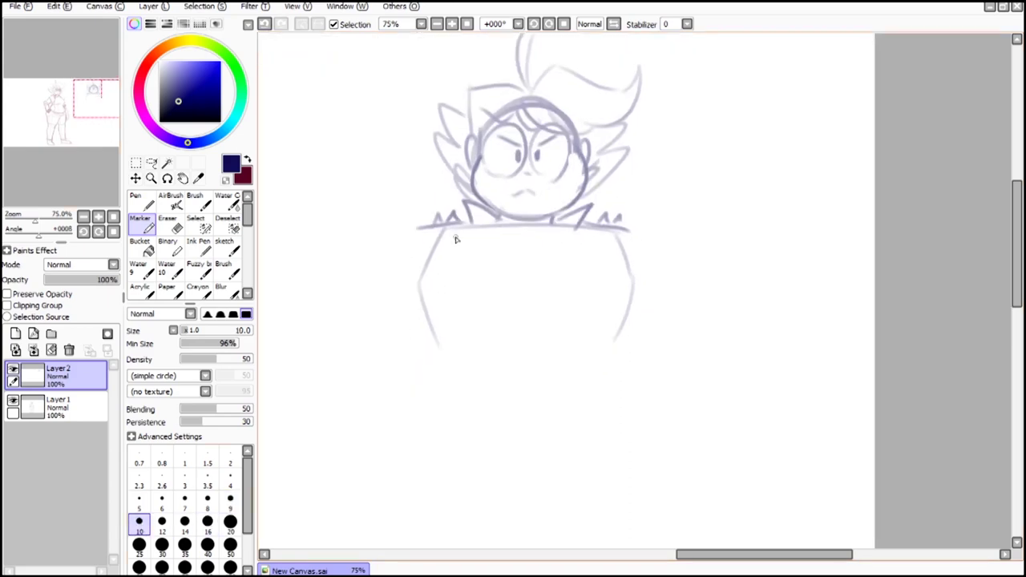
left_click_drag(449, 246, 481, 351)
left_click_drag(600, 244, 613, 344)
mouse_move(461, 338)
left_mouse_down()
mouse_move(537, 324)
mouse_move(579, 332)
left_mouse_up()
mouse_move(478, 228)
left_mouse_down()
mouse_move(588, 200)
mouse_move(561, 255)
left_mouse_up()
left_click_drag(462, 258, 560, 261)
left_click_drag(462, 261, 568, 263)
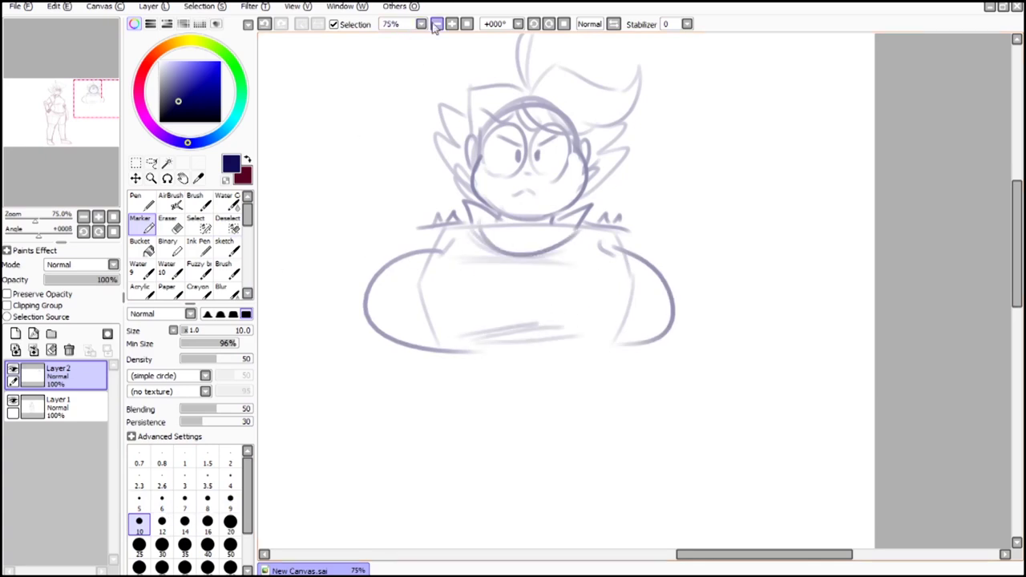
Step: Zoom the canvas out to 50% around the front-facing figure and set the marker size to 12
left_click(437, 24)
left_click(103, 100)
scroll(537, 227, "down", 2)
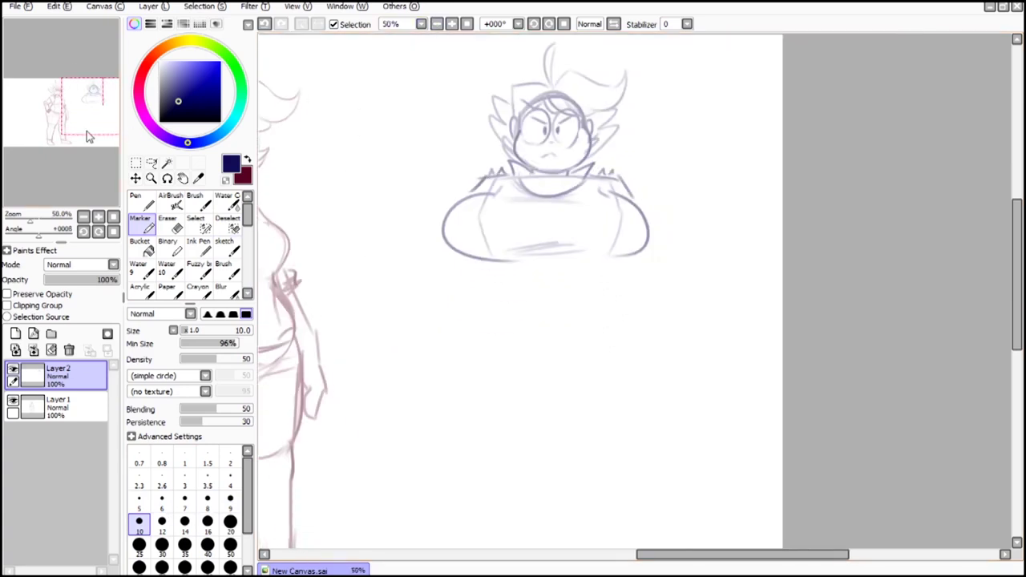
left_click(162, 521)
left_click_drag(464, 260, 489, 375)
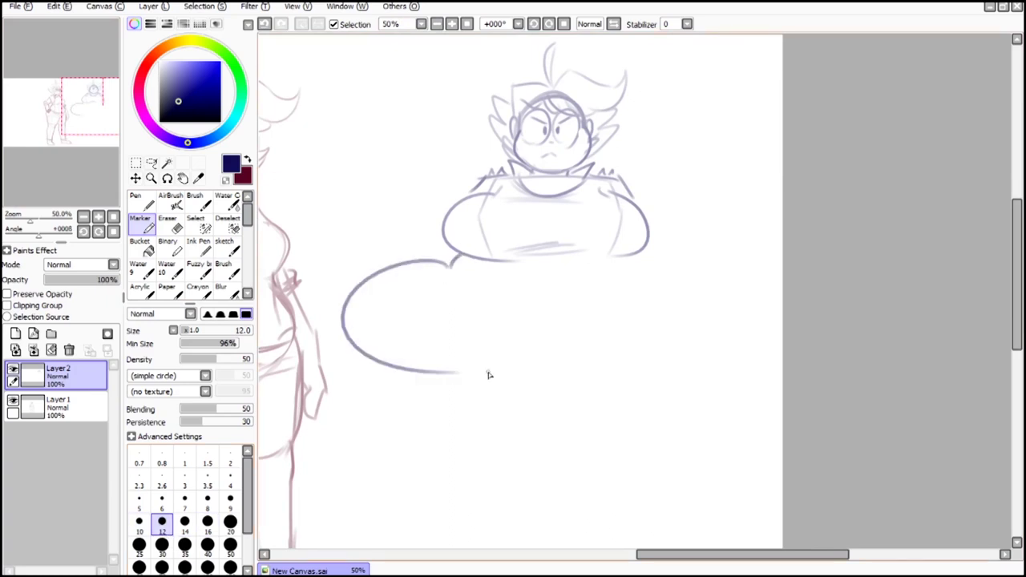
left_click(265, 24)
left_click_drag(455, 267, 466, 377)
key("ctrl+z")
left_click_drag(453, 262, 468, 340)
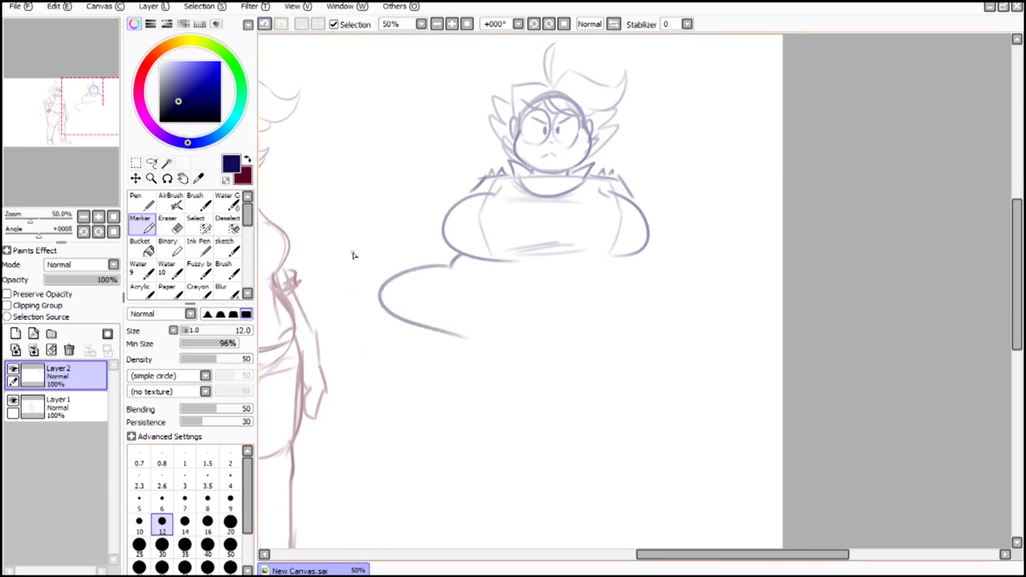
key("ctrl+z")
Step: Sketch the front-facing figure's wide upper belly and lower belly fold, with crease lines between the rolls and beneath the chest
mouse_move(452, 265)
left_mouse_down()
mouse_move(478, 356)
mouse_move(593, 325)
left_mouse_up()
left_click_drag(561, 330, 647, 322)
left_click_drag(645, 257, 670, 320)
mouse_move(401, 305)
left_mouse_down()
mouse_move(382, 339)
mouse_move(502, 395)
left_mouse_up()
left_click_drag(538, 401, 671, 358)
left_click_drag(435, 334, 633, 324)
left_click_drag(513, 356, 575, 335)
left_click_drag(508, 269, 583, 283)
left_click_drag(514, 263, 605, 267)
left_click_drag(485, 260, 450, 283)
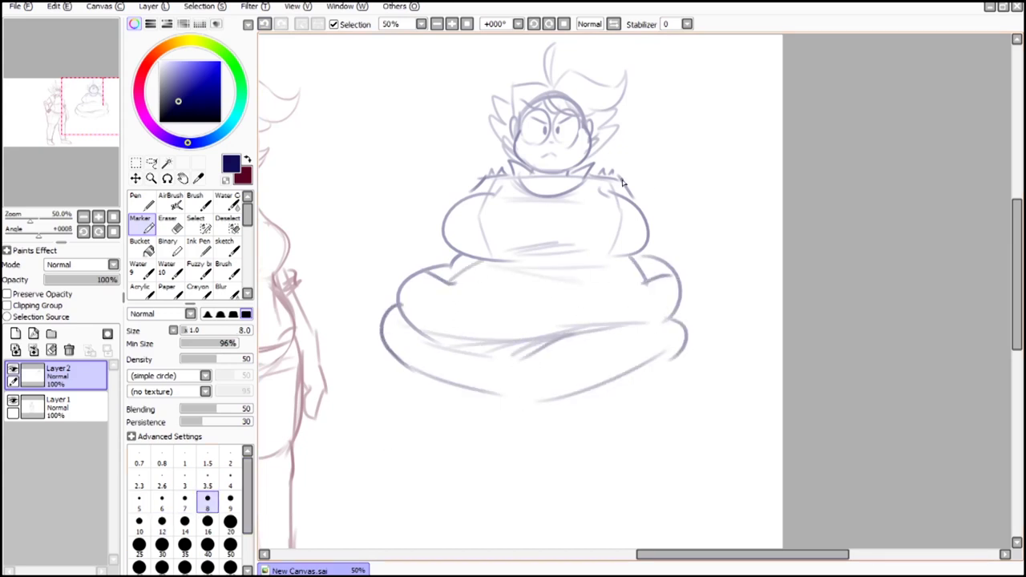
Step: Set the marker size to 10 and sketch the bent arm on the figure's outer side, with its sleeve and hand on the hip
left_click(138, 521)
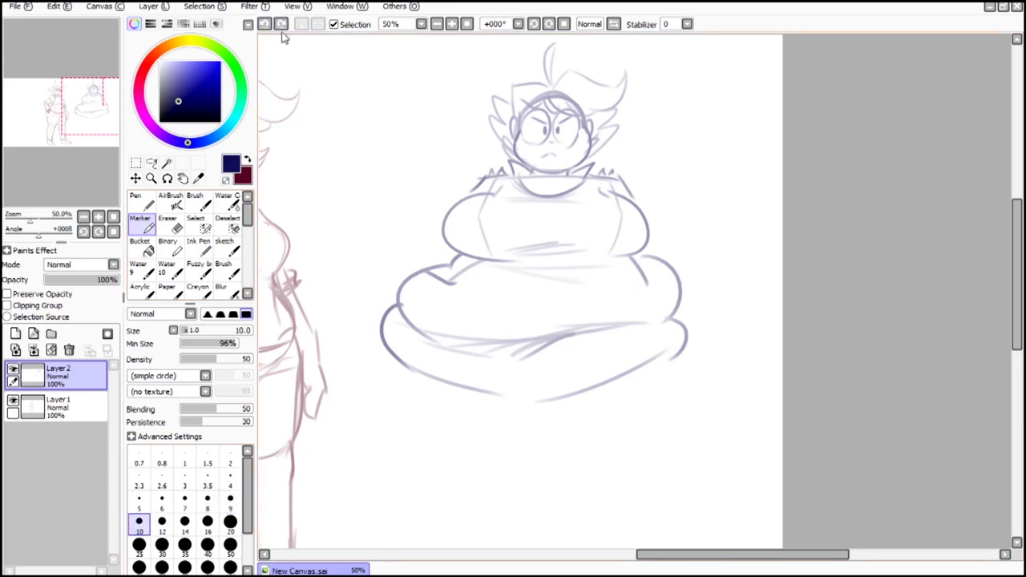
left_click_drag(619, 173, 668, 181)
left_click_drag(672, 186, 651, 233)
mouse_move(675, 187)
left_mouse_down()
mouse_move(687, 207)
mouse_move(681, 276)
left_mouse_up()
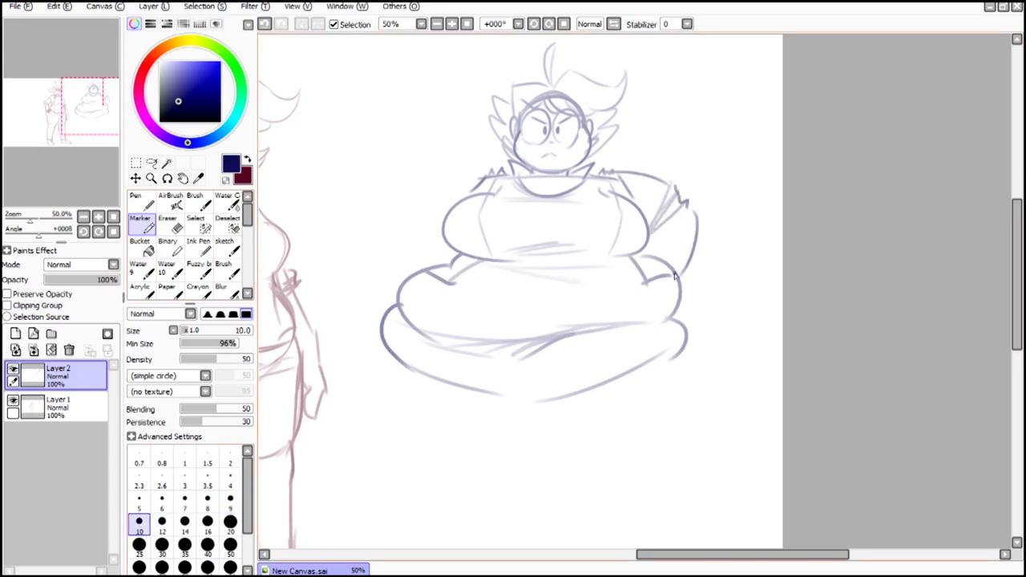
left_click(266, 26)
mouse_move(688, 197)
left_mouse_down()
mouse_move(655, 231)
mouse_move(695, 202)
left_mouse_up()
left_click_drag(698, 213, 680, 324)
left_click(264, 24)
left_click_drag(656, 234, 652, 248)
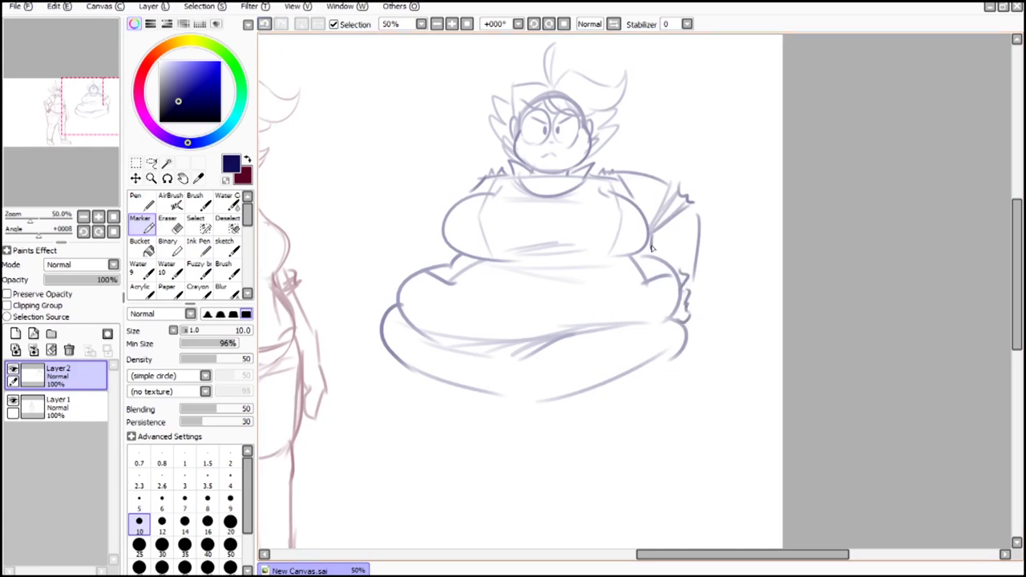
Step: Sketch the opposite arm with a sleeve cuff and hand at the hip, and add a rough oval across the chest
mouse_move(464, 190)
left_mouse_down()
mouse_move(417, 251)
mouse_move(446, 250)
left_mouse_up()
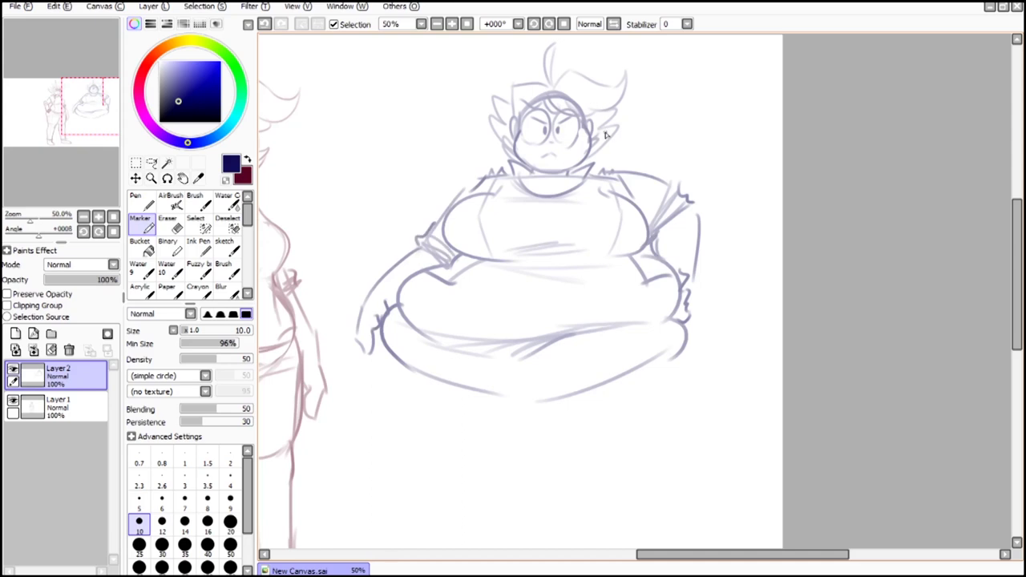
left_click_drag(511, 234, 550, 277)
mouse_move(41, 53)
left_mouse_down()
mouse_move(30, 70)
mouse_move(41, 63)
left_mouse_up()
Step: Set the marker size to 12 and sketch the V-shaped pelvis lines beneath the front-facing figure's lower belly
left_click(162, 526)
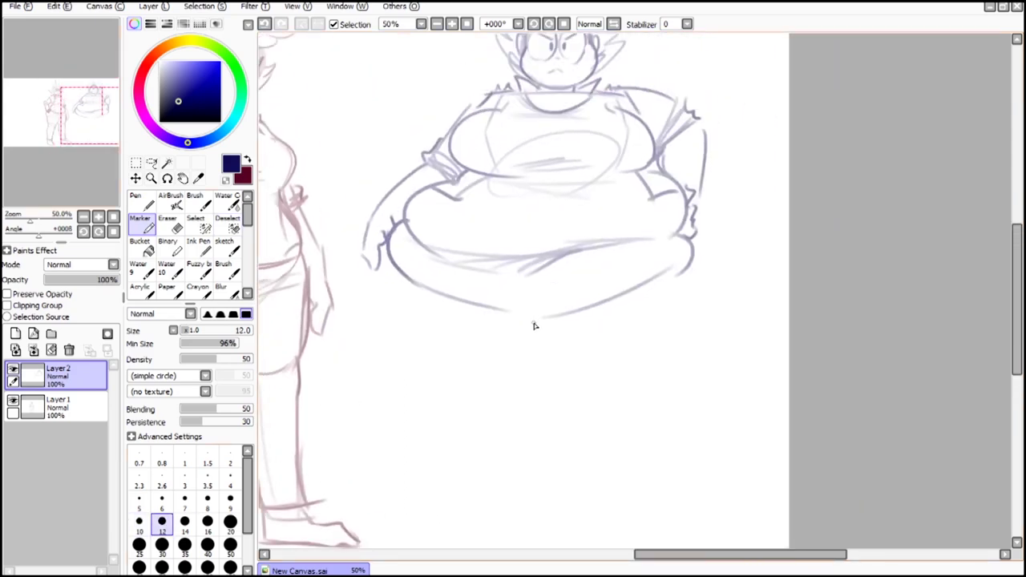
left_click_drag(541, 316, 605, 394)
left_click(266, 24)
mouse_move(466, 304)
left_mouse_down()
mouse_move(489, 317)
mouse_move(598, 308)
left_mouse_up()
left_click_drag(598, 308, 547, 338)
left_click_drag(475, 308, 540, 336)
mouse_move(697, 247)
left_mouse_down()
mouse_move(739, 294)
mouse_move(713, 401)
left_mouse_up()
mouse_move(535, 336)
left_mouse_down()
mouse_move(564, 399)
mouse_move(694, 402)
left_mouse_up()
mouse_move(388, 255)
left_mouse_down()
mouse_move(345, 368)
mouse_move(385, 386)
left_mouse_up()
left_click_drag(380, 397, 521, 404)
left_click_drag(535, 356, 516, 399)
left_click_drag(66, 90, 65, 91)
left_click(264, 26)
left_click(262, 27)
left_click(262, 28)
left_click(262, 27)
left_click(262, 27)
Step: Sketch the front-facing figure's rounded hips and wide thighs, including the inner thigh line and short creases at the crotch
left_click_drag(546, 324, 579, 396)
mouse_move(696, 244)
left_mouse_down()
mouse_move(712, 388)
mouse_move(734, 302)
mouse_move(566, 416)
left_mouse_up()
left_click(267, 24)
mouse_move(384, 245)
left_mouse_down()
mouse_move(377, 320)
mouse_move(475, 432)
left_mouse_up()
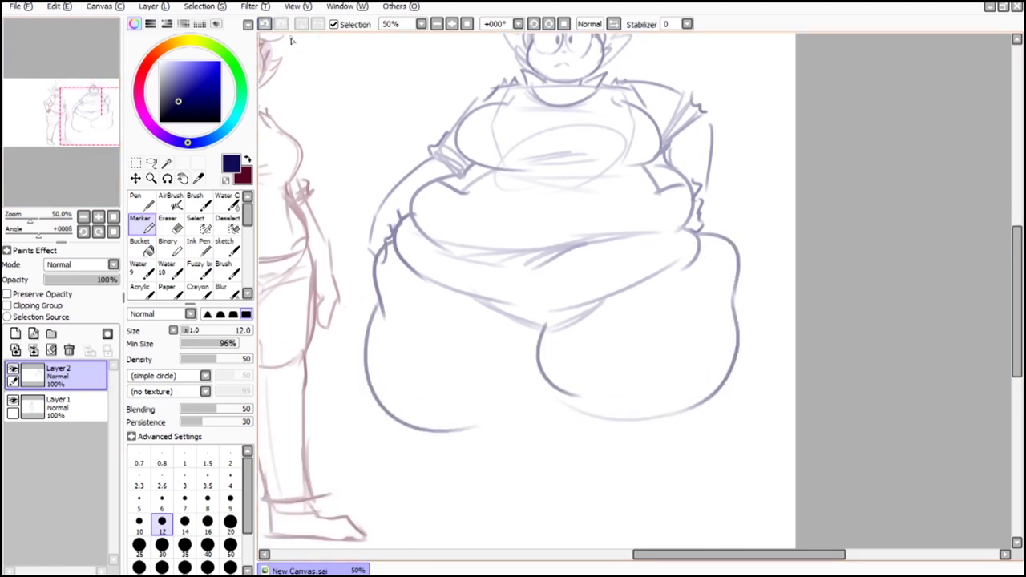
left_click(265, 23)
mouse_move(377, 302)
left_mouse_down()
mouse_move(411, 393)
mouse_move(543, 391)
left_mouse_up()
mouse_move(539, 337)
left_mouse_down()
mouse_move(535, 344)
mouse_move(539, 305)
left_mouse_up()
left_click_drag(506, 298, 565, 309)
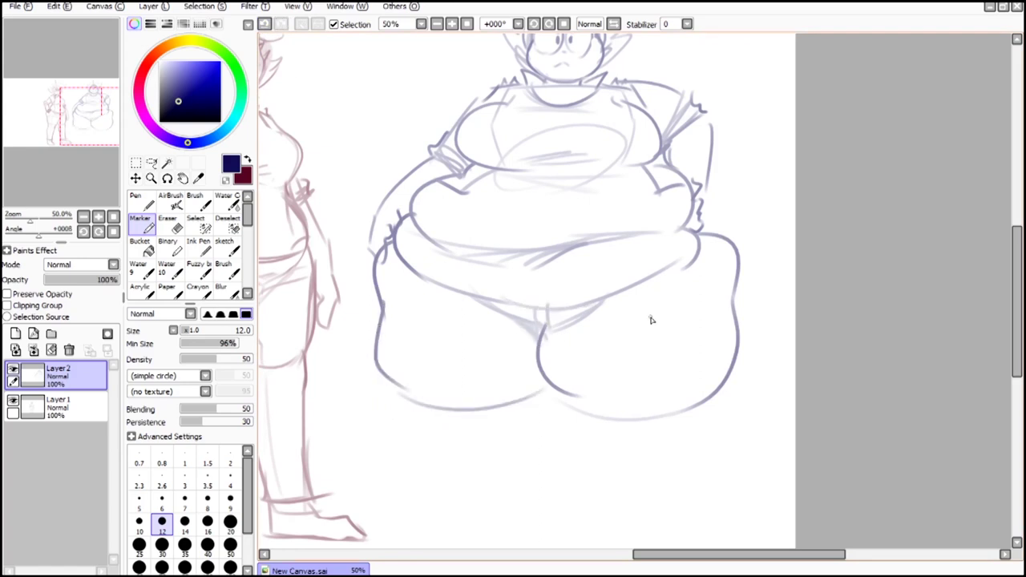
Step: Add inner contour lines along both outer thighs and small creases where the hips meet the belly
left_click_drag(696, 258, 720, 370)
left_click_drag(398, 297, 381, 365)
left_click_drag(710, 277, 680, 273)
left_click_drag(390, 278, 409, 268)
mouse_move(425, 305)
left_mouse_down()
mouse_move(425, 317)
mouse_move(418, 266)
left_mouse_up()
Step: Sketch both lower legs of the front-facing figure, reshape the outer calf with a knee bulge and close that leg's hem
left_click_drag(398, 354, 450, 468)
mouse_move(510, 365)
left_mouse_down()
mouse_move(516, 412)
mouse_move(498, 476)
left_mouse_up()
left_click_drag(568, 366, 594, 484)
left_click_drag(656, 380, 648, 477)
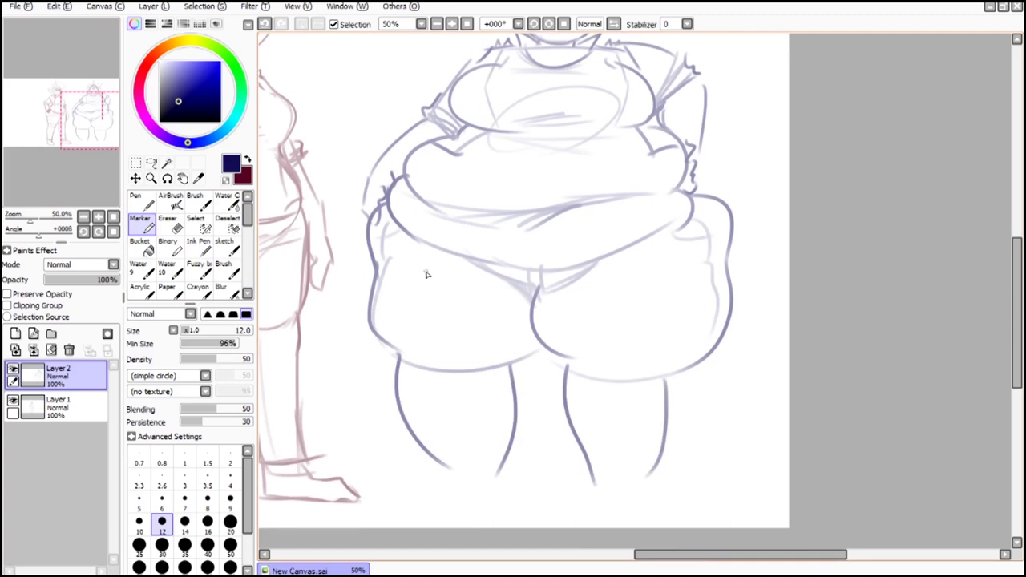
left_click(266, 25)
left_click_drag(682, 373, 657, 475)
left_click_drag(595, 483, 654, 474)
Step: Sketch the other leg's hem, the ankles and small feet, and add cuff lines around both lower legs
left_click_drag(437, 469, 511, 471)
left_click_drag(450, 471, 449, 503)
left_click_drag(490, 471, 494, 493)
left_click_drag(446, 504, 499, 505)
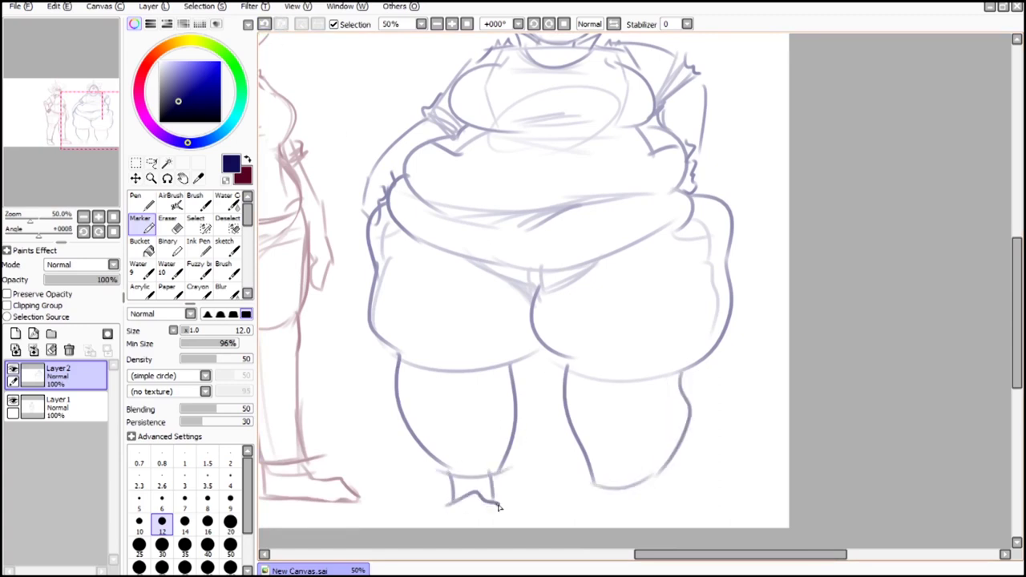
left_click_drag(583, 503, 646, 505)
left_click_drag(421, 455, 525, 454)
mouse_move(600, 478)
left_mouse_down()
mouse_move(659, 479)
mouse_move(676, 460)
left_mouse_up()
scroll(630, 385, "up", 4)
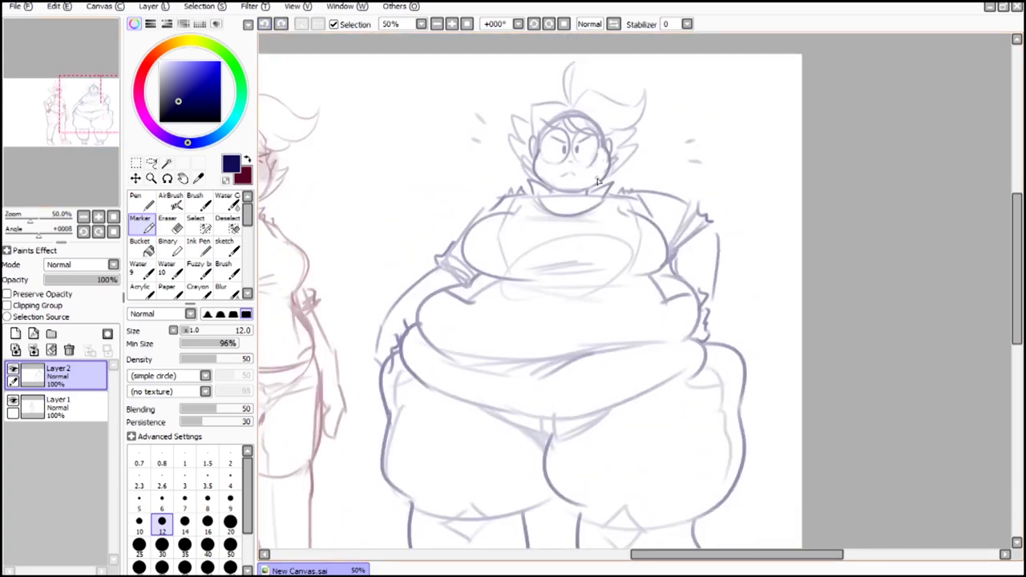
key("e")
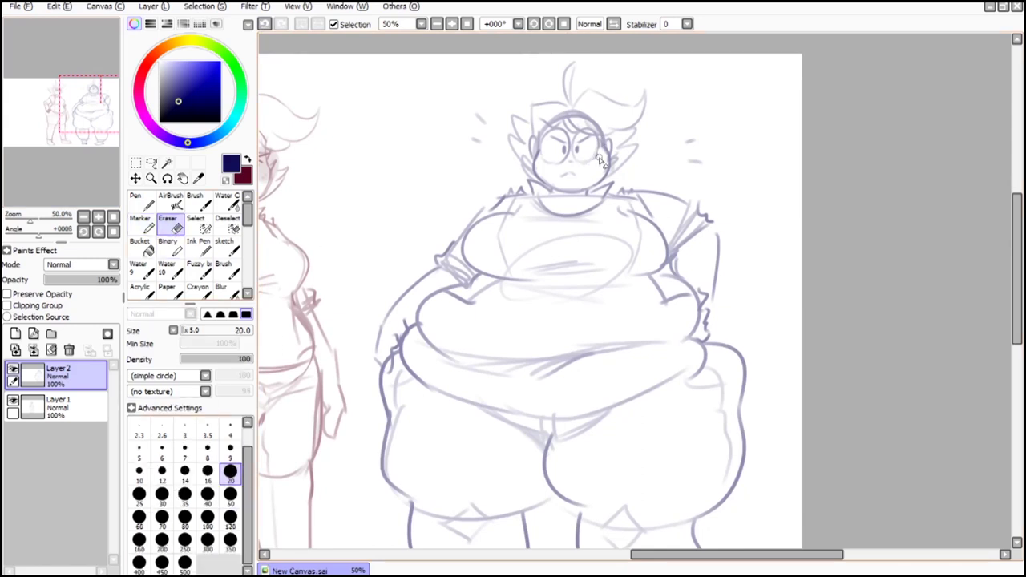
Step: Set the marker size to 9 and sketch a circle for a new figure's head in the empty area beside the red figure
left_click(437, 25)
left_click_drag(92, 90, 39, 90)
left_click(453, 25)
left_click(149, 229)
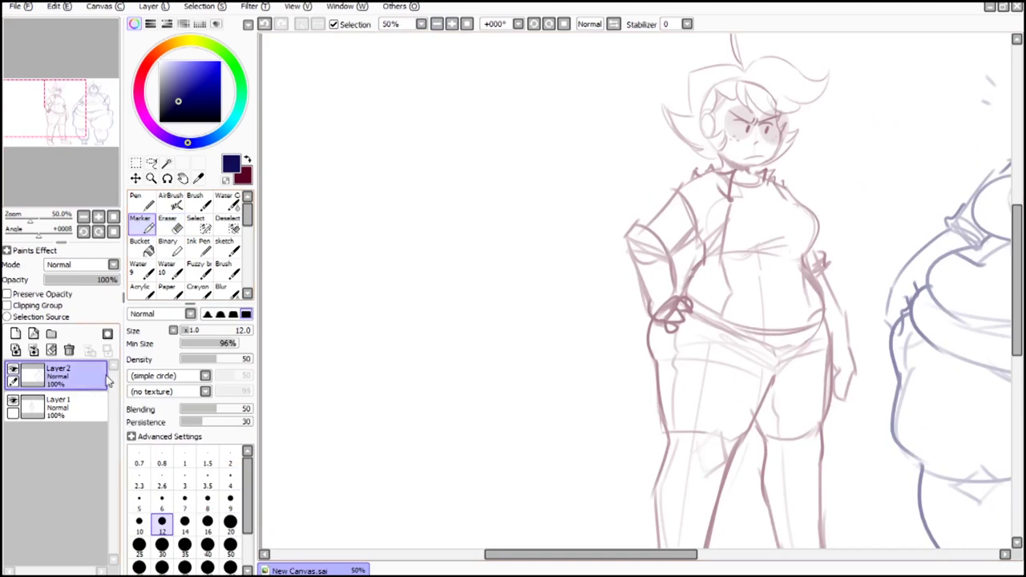
left_click_drag(107, 130, 100, 127)
left_click(230, 502)
left_click(140, 524)
mouse_move(533, 195)
left_mouse_down()
mouse_move(553, 123)
mouse_move(547, 103)
mouse_move(517, 99)
mouse_move(547, 91)
left_mouse_up()
left_click(230, 498)
key("ctrl+z")
key("ctrl+z")
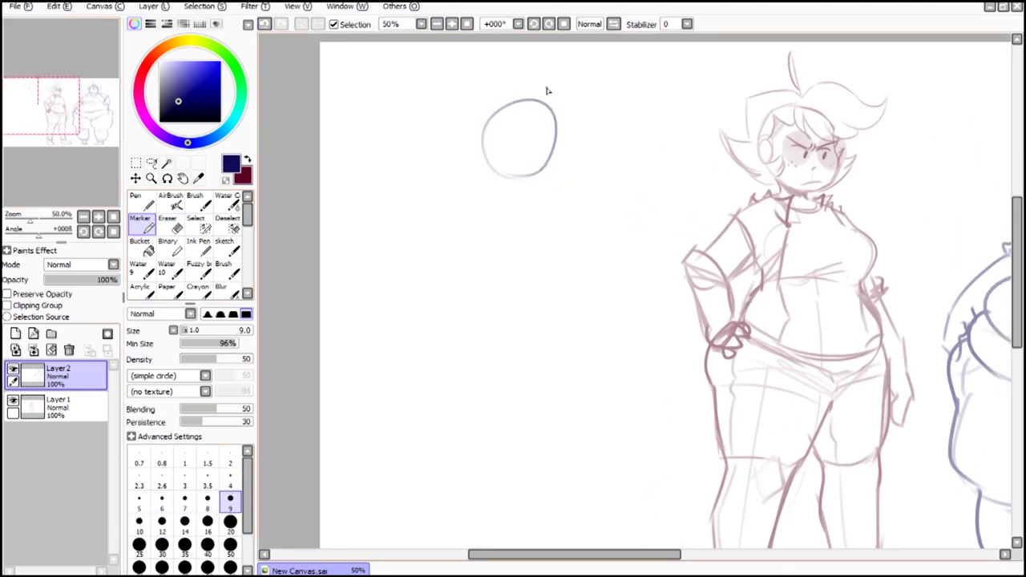
Step: Sketch the new figure's tilted torso block, a curved line of action and a circle for the waist
mouse_move(518, 189)
left_mouse_down()
mouse_move(502, 397)
mouse_move(542, 193)
left_mouse_up()
left_click_drag(544, 190, 523, 250)
left_click_drag(489, 184, 470, 228)
left_click_drag(468, 238, 522, 248)
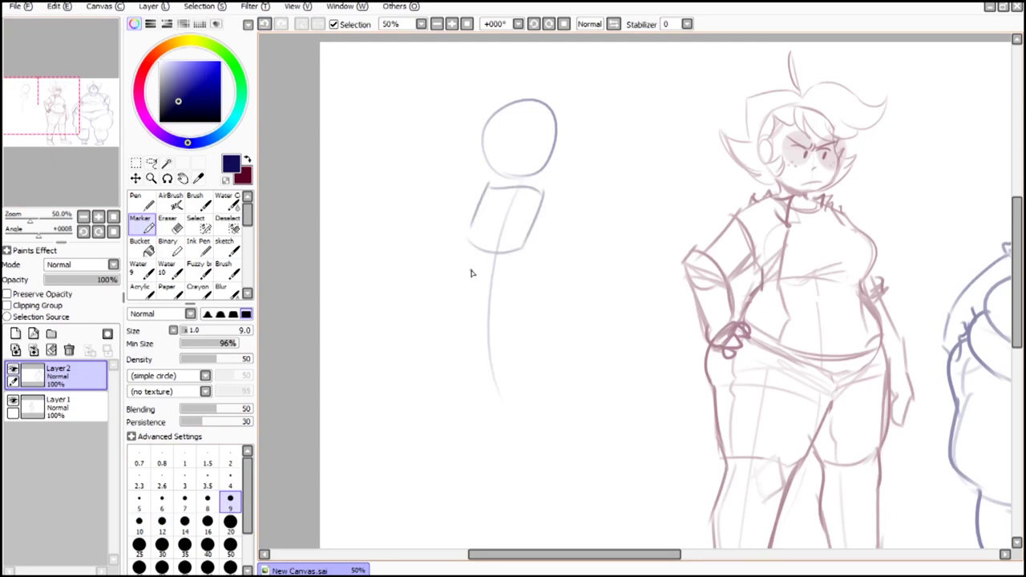
mouse_move(456, 295)
left_mouse_down()
mouse_move(470, 325)
mouse_move(486, 266)
mouse_move(522, 286)
mouse_move(486, 255)
left_mouse_up()
left_click(265, 24)
Step: Sketch the new figure's pelvis block and a rounded, tapering thigh below the waist circle
mouse_move(469, 323)
left_mouse_down()
mouse_move(525, 315)
mouse_move(493, 366)
left_mouse_up()
left_click_drag(451, 332, 494, 368)
mouse_move(453, 328)
left_mouse_down()
mouse_move(501, 323)
mouse_move(464, 352)
left_mouse_up()
left_click(264, 24)
left_click(265, 24)
left_click_drag(464, 359, 525, 349)
left_click_drag(527, 316, 533, 359)
left_click_drag(462, 342, 504, 446)
left_click_drag(534, 369, 540, 458)
left_click_drag(501, 447, 540, 447)
Step: Sketch the new figure's lower leg with a curved calf and rough in the ankle and foot
left_click(41, 118)
left_click_drag(470, 330, 511, 505)
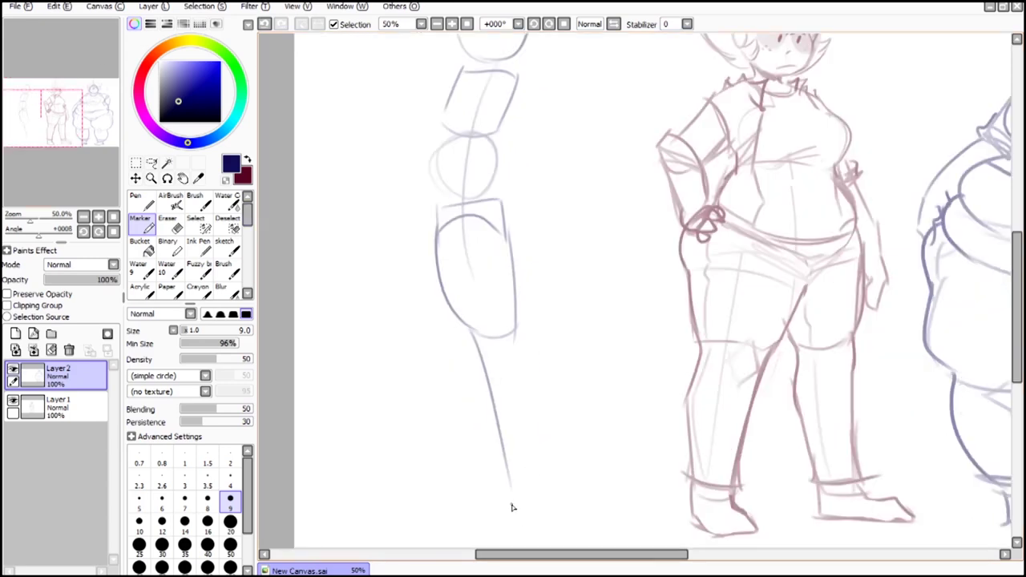
left_click_drag(515, 335, 522, 476)
left_click_drag(38, 115, 34, 120)
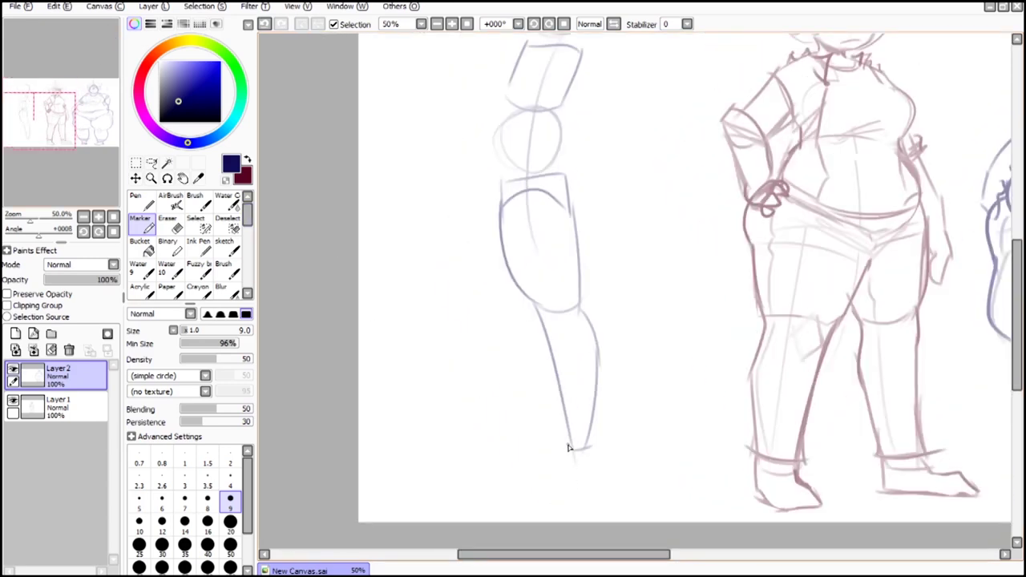
left_click_drag(566, 444, 572, 460)
mouse_move(574, 449)
left_mouse_down()
mouse_move(520, 467)
mouse_move(594, 468)
left_mouse_up()
left_click_drag(590, 445, 595, 467)
Step: Add a side-profile face and an ear to the new figure's head, and sketch an arm stretched behind it with spread fingers
left_click_drag(39, 98, 41, 102)
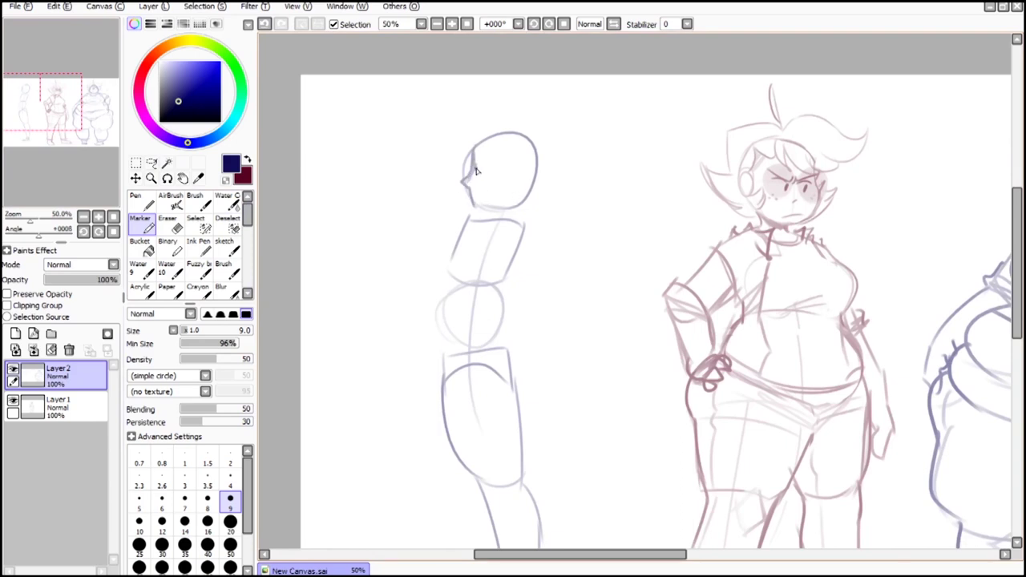
left_click_drag(371, 266, 402, 181)
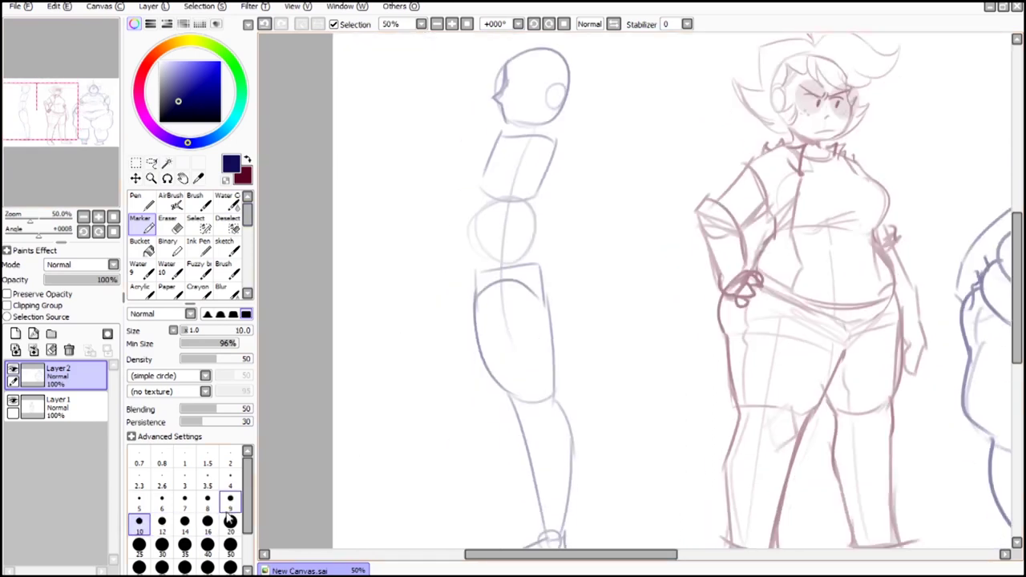
mouse_move(551, 151)
left_mouse_down()
mouse_move(640, 231)
mouse_move(580, 197)
mouse_move(648, 230)
left_mouse_up()
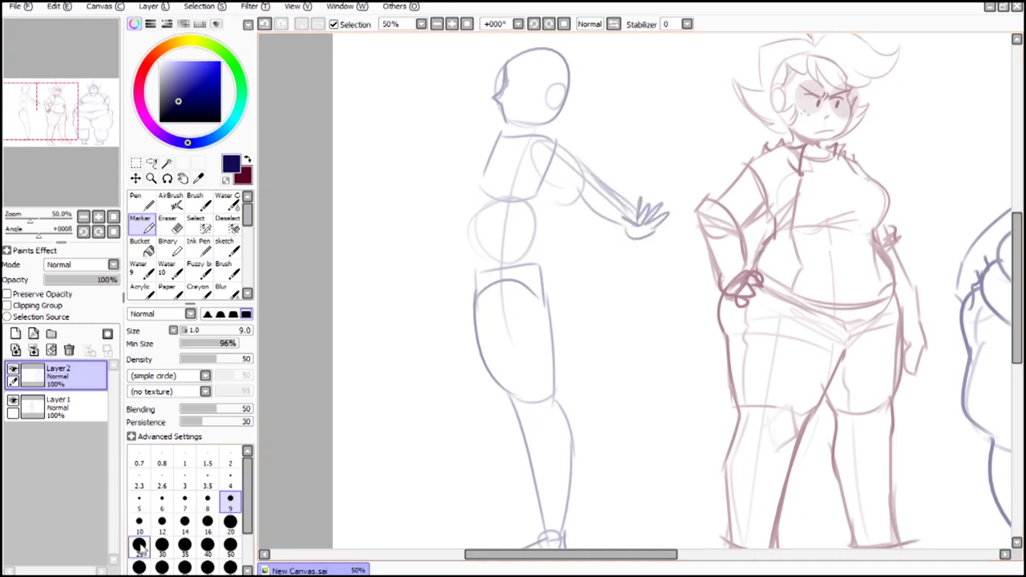
Step: Set the marker size to 10 and sketch the side-view figure's projecting chest, large rounded belly and back roll
key("bracketright")
mouse_move(501, 145)
left_mouse_down()
mouse_move(495, 227)
mouse_move(469, 217)
mouse_move(564, 191)
left_mouse_up()
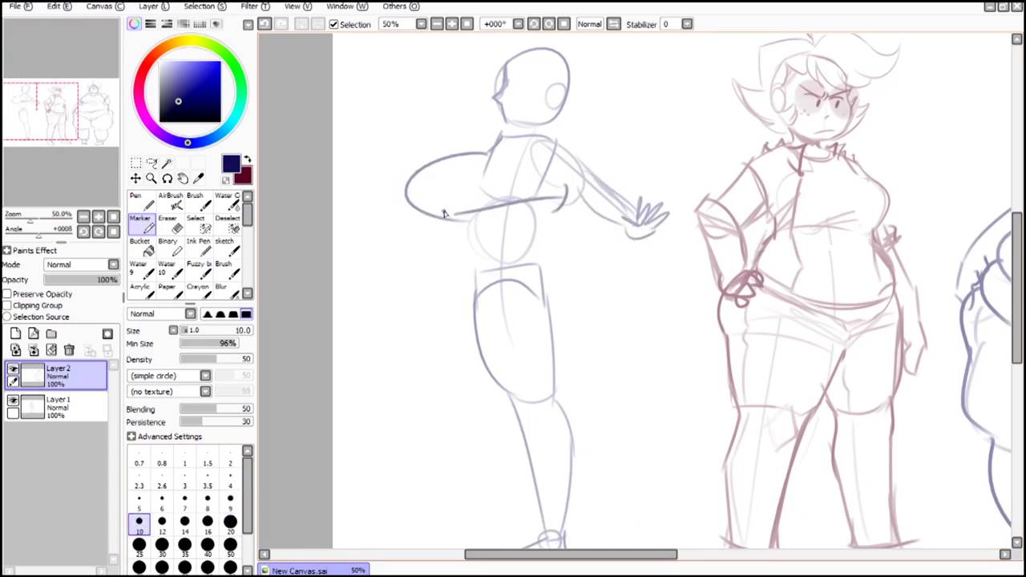
left_click_drag(443, 213, 457, 305)
key("ctrl+z")
mouse_move(442, 224)
left_mouse_down()
mouse_move(481, 316)
mouse_move(515, 290)
left_mouse_up()
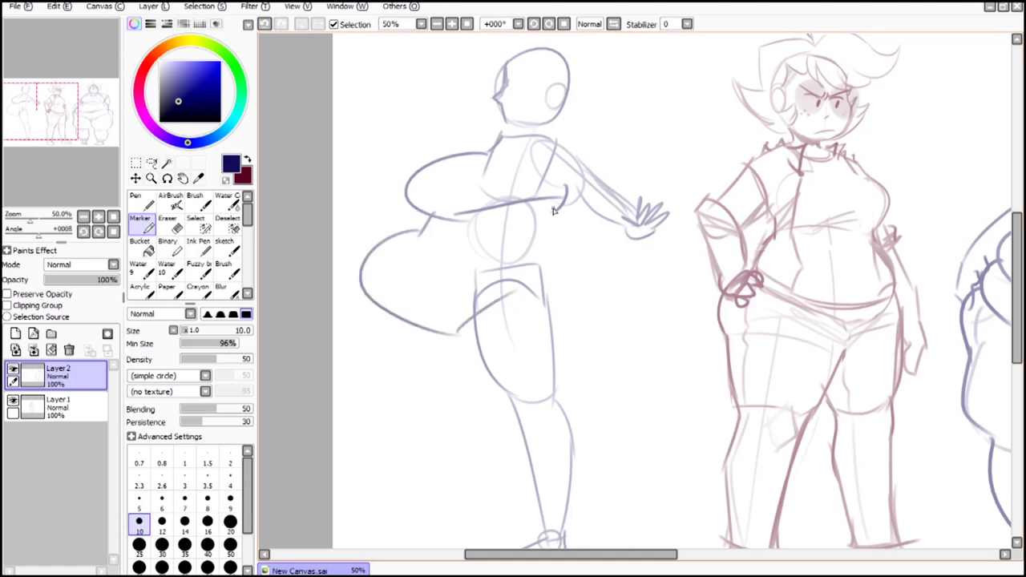
mouse_move(553, 211)
left_mouse_down()
mouse_move(574, 277)
mouse_move(481, 309)
left_mouse_up()
Step: Sketch the side-view figure's fuller thigh and rounded hip roll around the pelvis block
left_click_drag(431, 332, 513, 410)
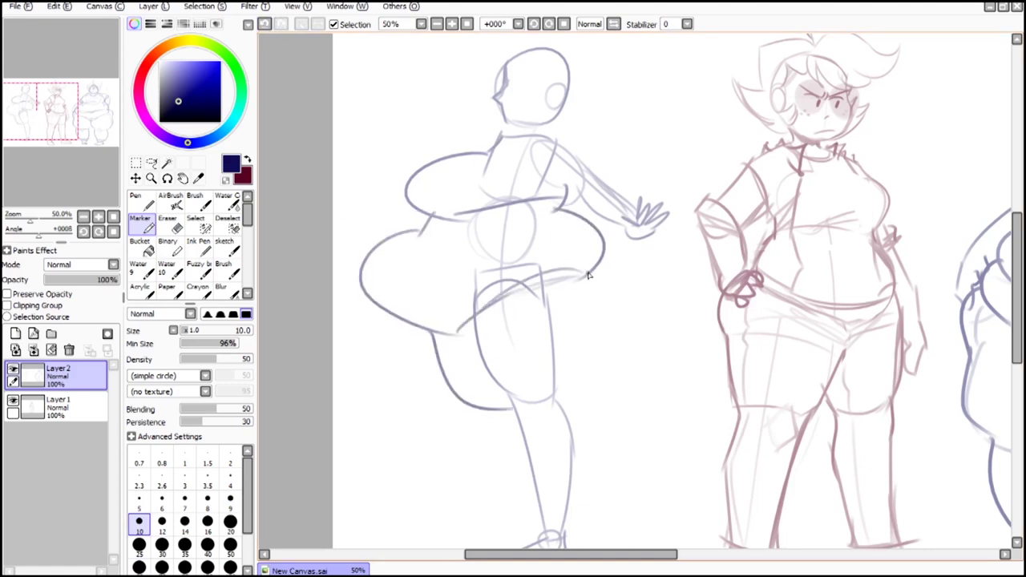
left_click_drag(586, 273, 581, 395)
left_click_drag(600, 246, 616, 322)
double_click(265, 25)
mouse_move(463, 327)
left_mouse_down()
mouse_move(507, 316)
mouse_move(616, 319)
left_mouse_up()
mouse_move(600, 253)
left_mouse_down()
mouse_move(613, 341)
mouse_move(561, 399)
left_mouse_up()
Step: Sketch thicker front and back contours for the side-view figure's lower leg, down to the ankle
left_click_drag(498, 409, 550, 523)
left_click_drag(582, 394, 566, 528)
left_click_drag(540, 217, 534, 185)
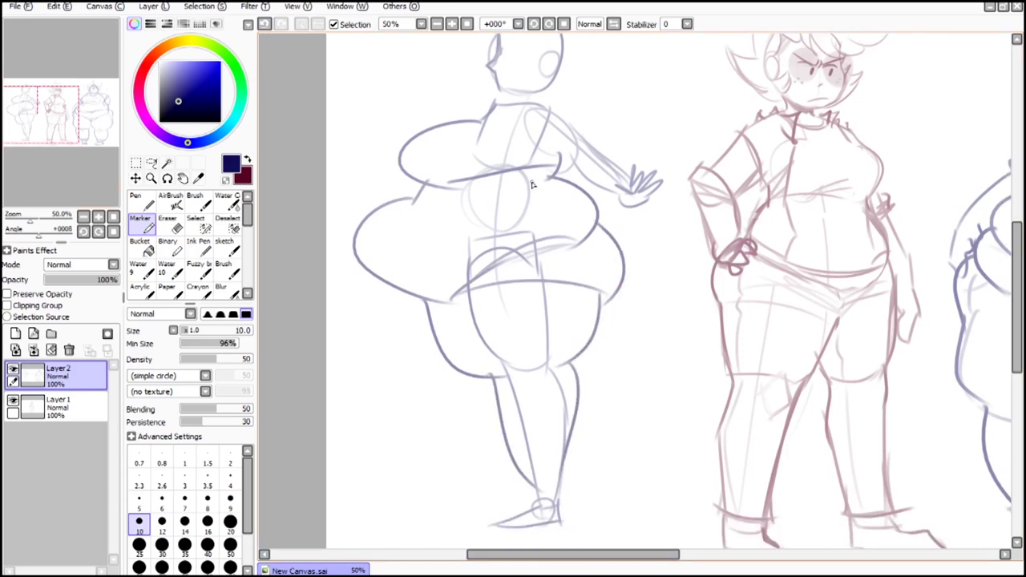
Step: Sketch a fuller stretched-back arm on the side-view figure and add arrows pointing at its hand and its foot
left_click_drag(515, 125, 617, 183)
left_click_drag(535, 102, 595, 150)
left_click_drag(575, 163, 620, 199)
left_click_drag(668, 227, 654, 237)
left_click_drag(651, 216, 671, 251)
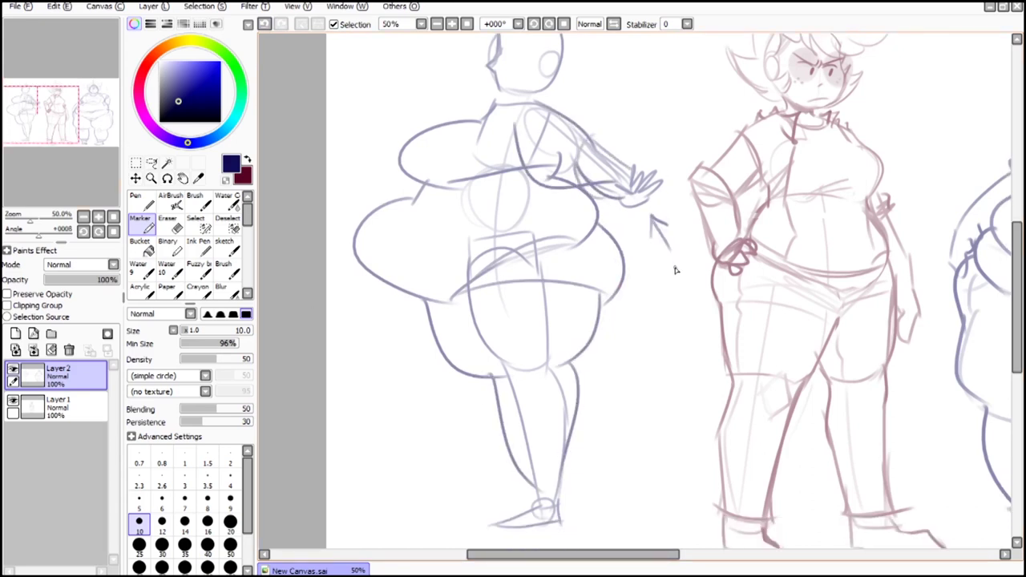
left_click_drag(407, 477, 472, 504)
Step: With the marker at size 9, sketch a slender open hand with long fingers in the gap between the side-view and red figures
mouse_move(73, 91)
left_mouse_down()
mouse_move(110, 110)
mouse_move(96, 121)
left_mouse_up()
left_click(469, 25)
left_click_drag(109, 70, 116, 63)
key("bracketleft")
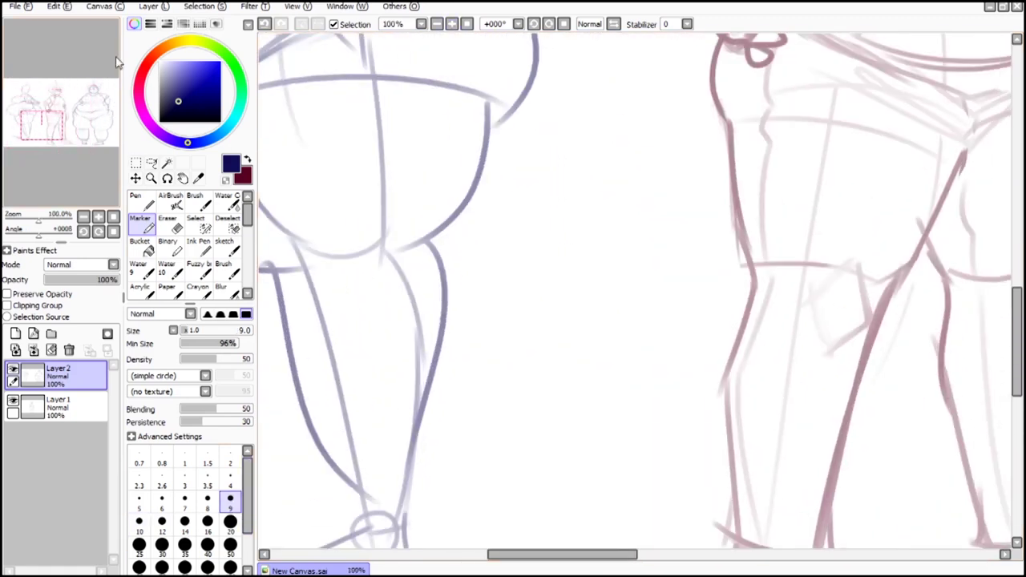
mouse_move(571, 273)
left_mouse_down()
mouse_move(629, 241)
mouse_move(576, 277)
left_mouse_up()
left_click_drag(572, 274, 565, 171)
mouse_move(568, 157)
left_mouse_down()
mouse_move(582, 212)
mouse_move(593, 166)
left_mouse_up()
left_click_drag(601, 160, 600, 218)
mouse_move(604, 222)
left_mouse_down()
mouse_move(621, 171)
mouse_move(645, 170)
left_mouse_up()
left_click_drag(633, 237, 648, 181)
left_click_drag(582, 255, 609, 279)
mouse_move(576, 241)
left_mouse_down()
mouse_move(627, 233)
mouse_move(622, 291)
left_mouse_up()
Step: Sketch a chubby open hand with short rounded fingers and a round palm below the slender hand
mouse_move(582, 379)
left_mouse_down()
mouse_move(542, 427)
mouse_move(500, 410)
left_mouse_up()
mouse_move(501, 406)
left_mouse_down()
mouse_move(532, 393)
mouse_move(560, 401)
left_mouse_up()
mouse_move(537, 394)
left_mouse_down()
mouse_move(534, 351)
mouse_move(579, 377)
left_mouse_up()
mouse_move(571, 377)
left_mouse_down()
mouse_move(609, 391)
mouse_move(634, 370)
left_mouse_up()
left_click_drag(621, 405, 606, 441)
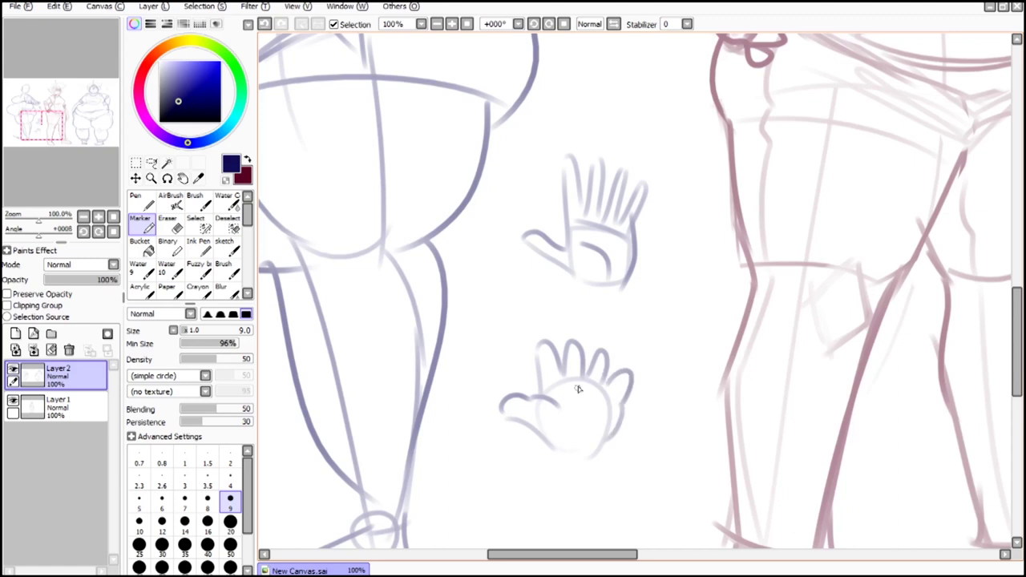
mouse_move(577, 388)
left_mouse_down()
mouse_move(597, 437)
mouse_move(578, 462)
left_mouse_up()
Step: Sketch the side-view figure's hair with a curled front tuft, upright spikes and pointed strands behind the ear
left_click(437, 24)
left_click_drag(70, 83, 54, 82)
left_click(437, 24)
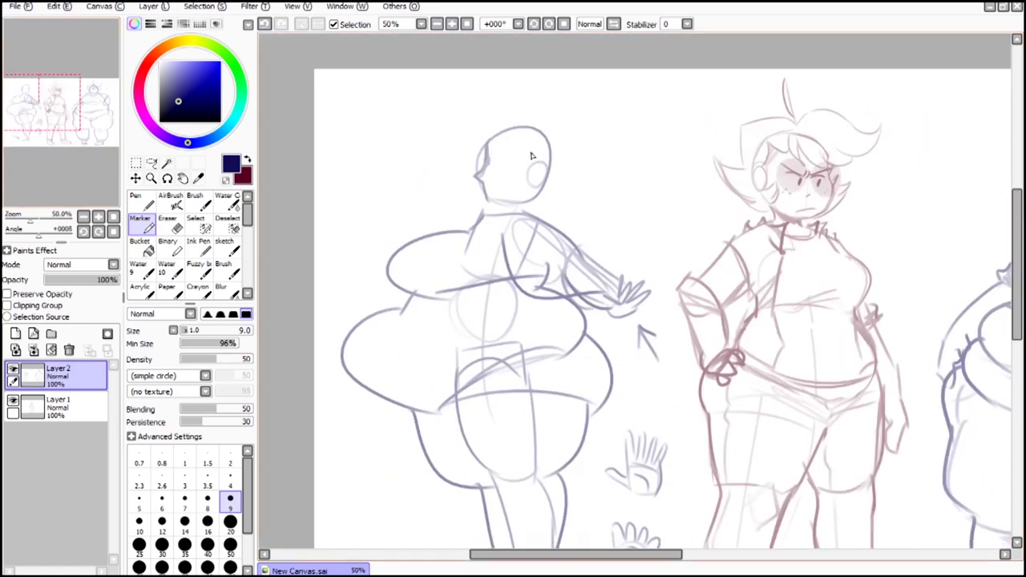
left_click_drag(495, 108, 446, 98)
left_click_drag(447, 135, 482, 164)
mouse_move(513, 124)
left_mouse_down()
mouse_move(560, 96)
mouse_move(564, 148)
left_mouse_up()
left_click_drag(530, 202, 573, 182)
left_click_drag(586, 141, 553, 179)
left_click_drag(553, 152, 583, 138)
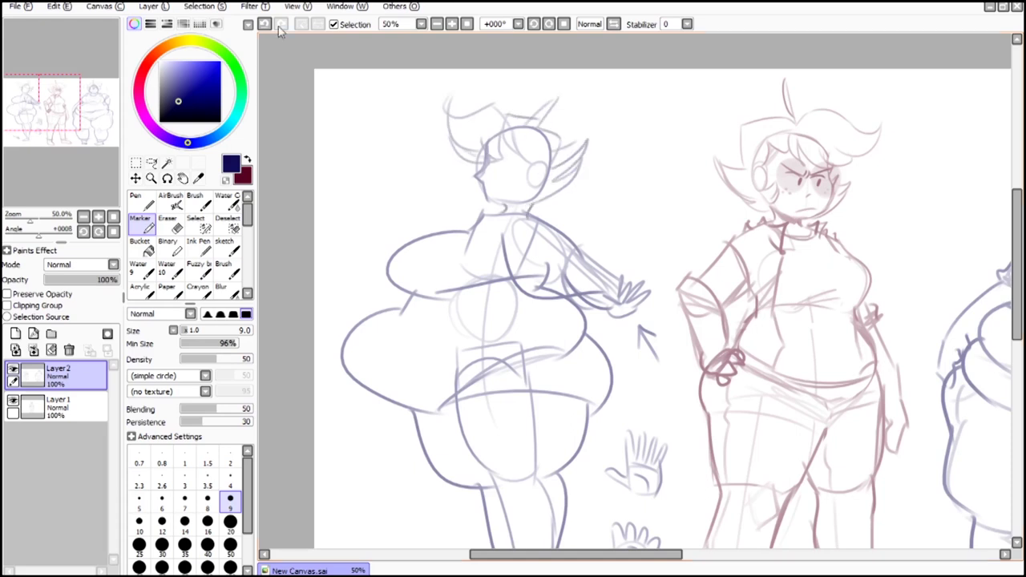
Step: Add finishing strokes to the side-view figure's front hair and profile
left_click(451, 25)
left_click_drag(433, 157, 427, 176)
left_click_drag(474, 152, 484, 175)
left_click_drag(399, 106, 450, 162)
double_click(436, 26)
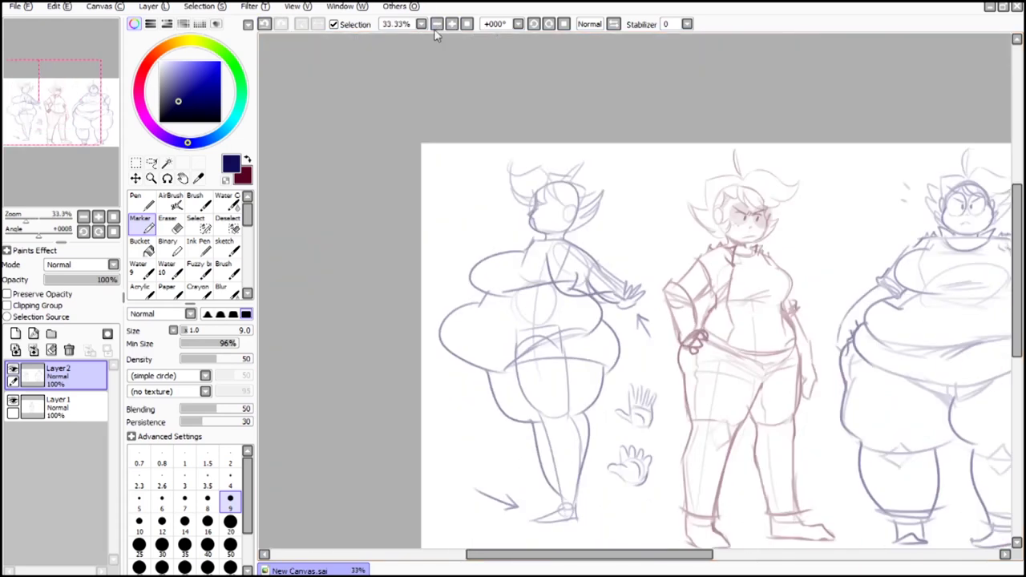
left_click_drag(94, 91, 118, 100)
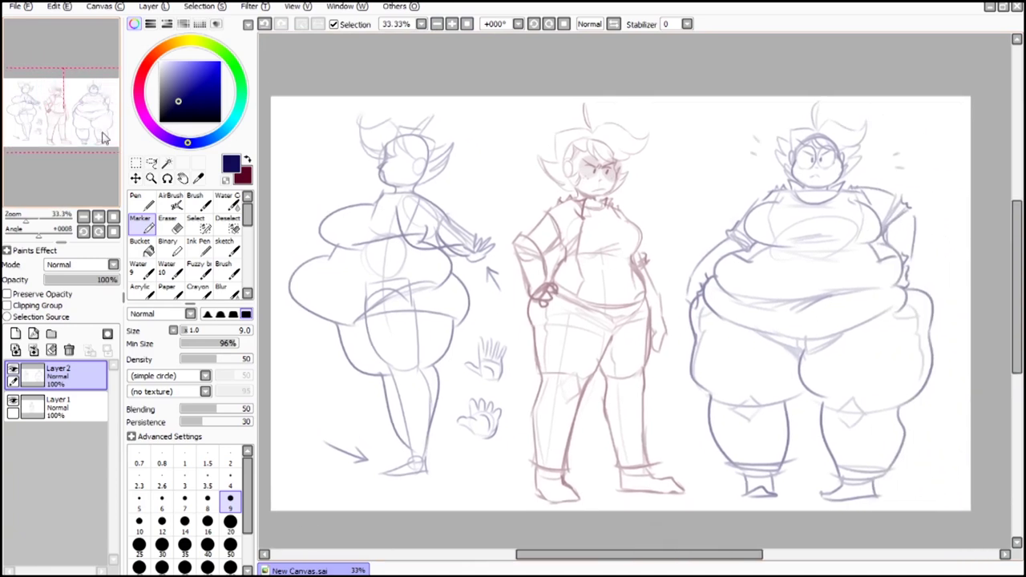
left_click_drag(75, 175, 71, 174)
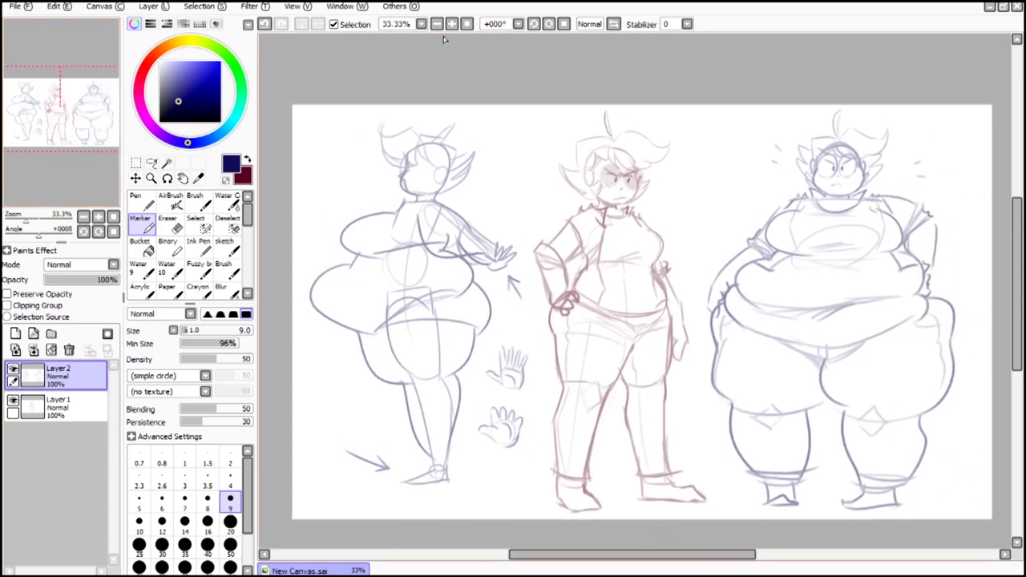
Step: Create a new layer for fresh poses, hide the two earlier sketch layers and switch to the dark red colour
left_click(154, 6)
left_click(158, 26)
left_click_drag(13, 402, 12, 432)
left_click(248, 160)
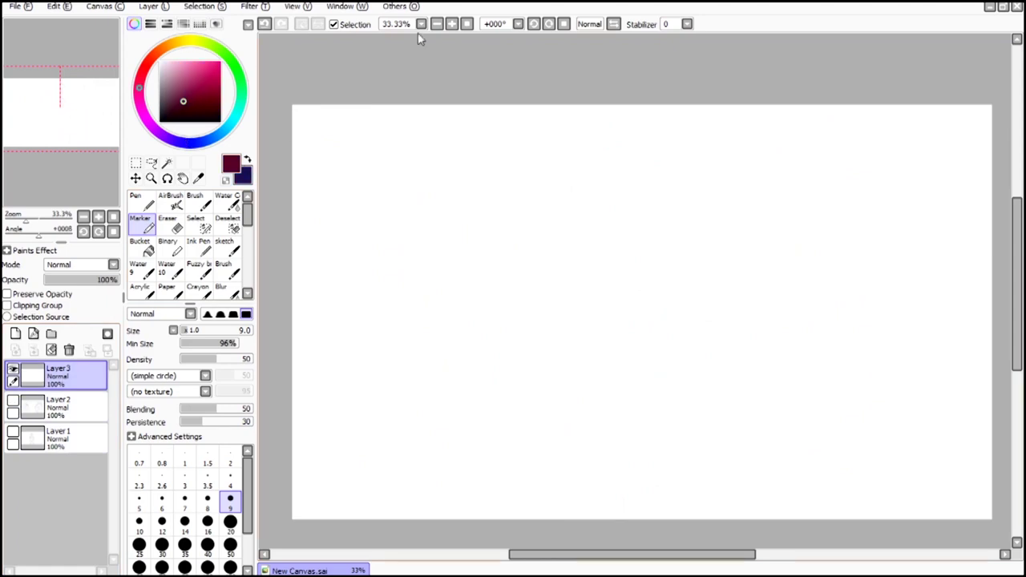
Step: Sketch an S-shaped line of action with a rounded chest, belly rolls and large rear for a leaping figure
left_click(451, 25)
mouse_move(40, 93)
left_mouse_down()
mouse_move(32, 81)
mouse_move(31, 90)
left_mouse_up()
left_click_drag(471, 115, 630, 345)
left_click_drag(549, 118, 521, 224)
left_click_drag(458, 236, 694, 221)
left_click_drag(573, 160, 728, 204)
Step: Set the marker size to 10 and sketch the leaping figure's large round thigh and bent leg
left_click(139, 522)
mouse_move(473, 261)
left_mouse_down()
mouse_move(488, 322)
mouse_move(751, 210)
left_mouse_up()
mouse_move(530, 394)
left_mouse_down()
mouse_move(696, 417)
mouse_move(715, 453)
left_mouse_up()
left_click(251, 25)
mouse_move(697, 367)
left_mouse_down()
mouse_move(703, 444)
mouse_move(721, 393)
left_mouse_up()
left_click_drag(461, 298, 599, 463)
left_click_drag(607, 370, 644, 467)
Step: Undo the last leg strokes and redraw the leaping figure's lower thigh, trailing calf and pointed foot
left_click(269, 26)
left_click(269, 27)
mouse_move(429, 260)
left_mouse_down()
mouse_move(545, 389)
mouse_move(587, 391)
left_mouse_up()
mouse_move(574, 392)
left_mouse_down()
mouse_move(701, 446)
mouse_move(712, 473)
left_mouse_up()
left_click_drag(707, 428, 712, 472)
left_click_drag(690, 401, 715, 457)
Step: Redraw the leaping figure's round head until it sits forward of the chest oval
mouse_move(326, 109)
left_mouse_down()
mouse_move(344, 128)
mouse_move(338, 206)
left_mouse_up()
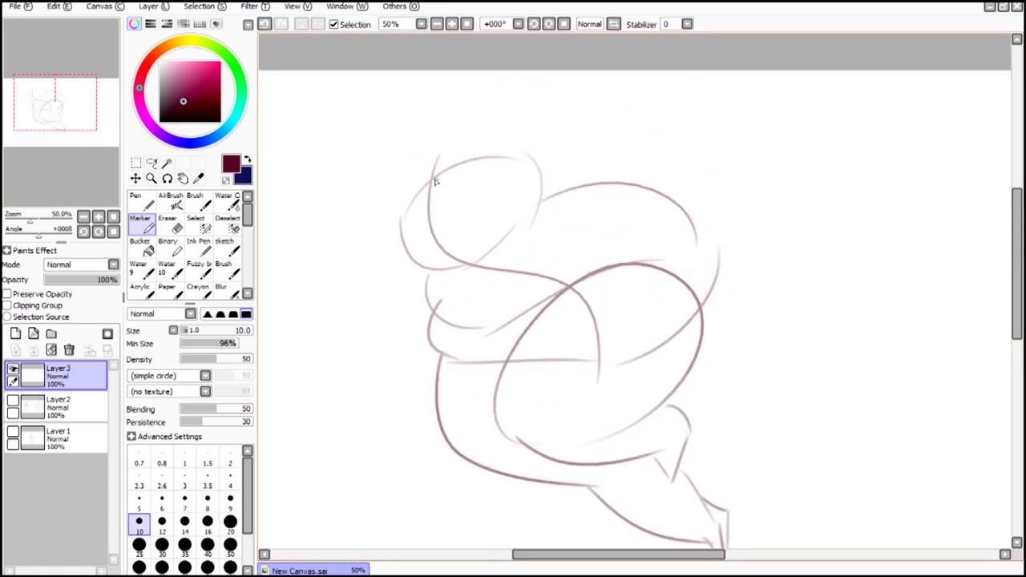
left_click_drag(383, 167, 393, 180)
left_click(265, 25)
left_click_drag(477, 142, 474, 100)
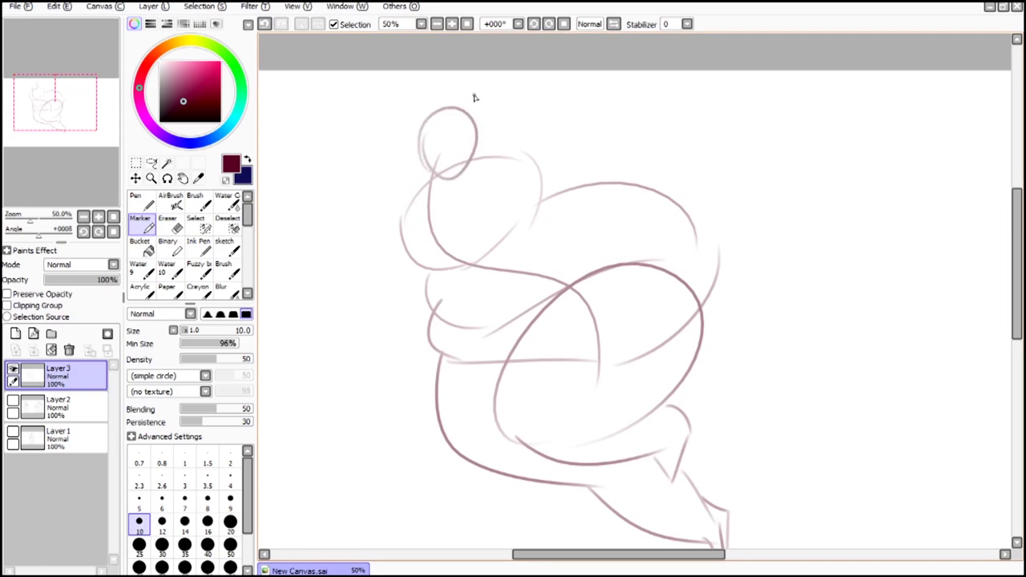
left_click(265, 25)
left_click_drag(433, 170, 382, 203)
left_click(273, 25)
mouse_move(443, 152)
left_mouse_down()
mouse_move(380, 147)
mouse_move(437, 140)
left_mouse_up()
Step: Sketch the leaping figure's near arm reaching forward with a fist, undoing the unsuitable strokes
mouse_move(423, 270)
left_mouse_down()
mouse_move(434, 272)
mouse_move(335, 346)
mouse_move(375, 343)
left_mouse_up()
left_click(265, 25)
left_click(265, 24)
left_click_drag(427, 281, 341, 261)
mouse_move(403, 236)
left_mouse_down()
mouse_move(329, 249)
mouse_move(327, 263)
left_mouse_up()
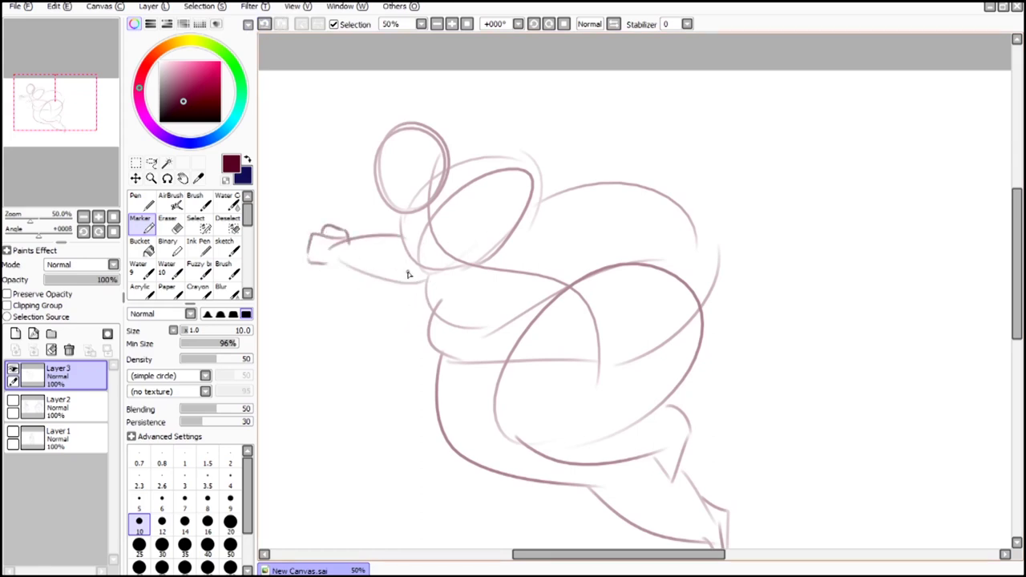
left_click(266, 25)
Step: Add a pointed raised shape behind the leaping figure's head and curved guidelines across its face
left_click_drag(447, 150, 485, 116)
mouse_move(483, 115)
left_mouse_down()
mouse_move(530, 154)
mouse_move(490, 158)
left_mouse_up()
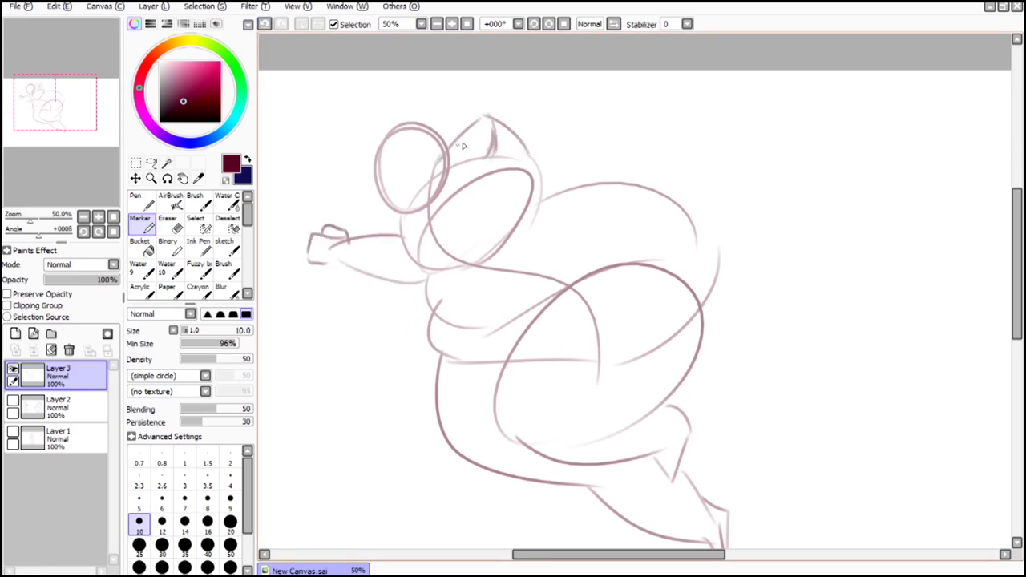
left_click_drag(388, 143, 418, 208)
left_click_drag(396, 193, 439, 147)
left_click_drag(515, 177, 499, 210)
left_click(265, 24)
Step: Hatch a shadow beneath the leaping figure's head and refine the nearby shoulder contour, undoing stray strokes
mouse_move(338, 247)
left_mouse_down()
mouse_move(434, 261)
mouse_move(518, 180)
left_mouse_up()
left_click_drag(381, 164, 400, 132)
left_click(263, 25)
left_click(261, 28)
left_click_drag(434, 198, 453, 232)
left_click_drag(441, 200, 462, 229)
mouse_move(448, 198)
left_mouse_down()
mouse_move(491, 143)
mouse_move(508, 235)
left_mouse_up()
left_click_drag(414, 248, 484, 236)
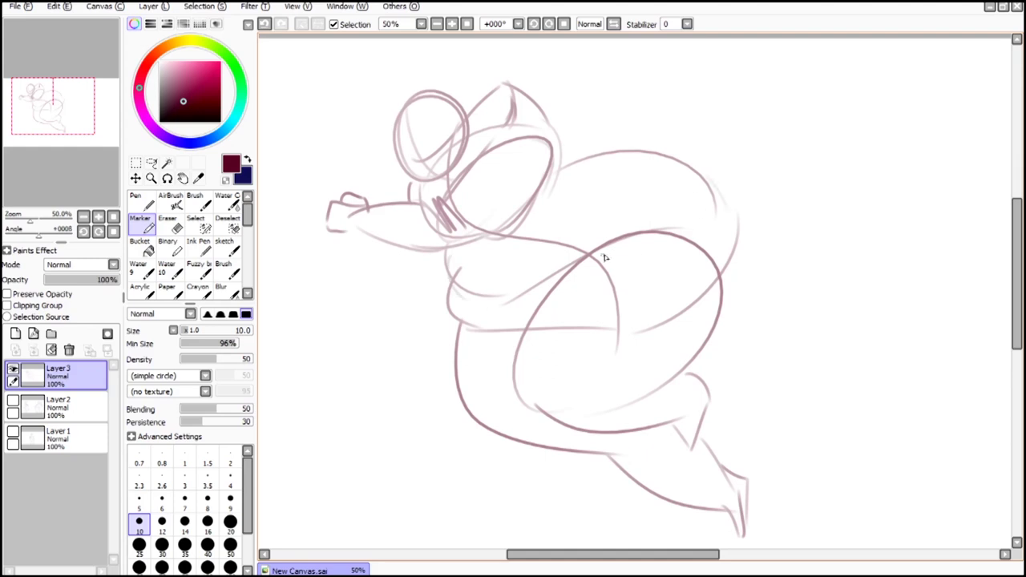
left_click_drag(698, 177, 736, 343)
left_click(266, 26)
Step: Move the leaping figure sketch toward the left edge of the canvas
mouse_move(60, 124)
left_mouse_down()
mouse_move(77, 127)
mouse_move(75, 145)
left_mouse_up()
left_click(437, 25)
left_click(135, 178)
left_click_drag(650, 288, 577, 282)
Step: With the marker in dark blue, sketch a curved line of action and a low round head for a handstand figure
left_click(247, 159)
left_click(147, 224)
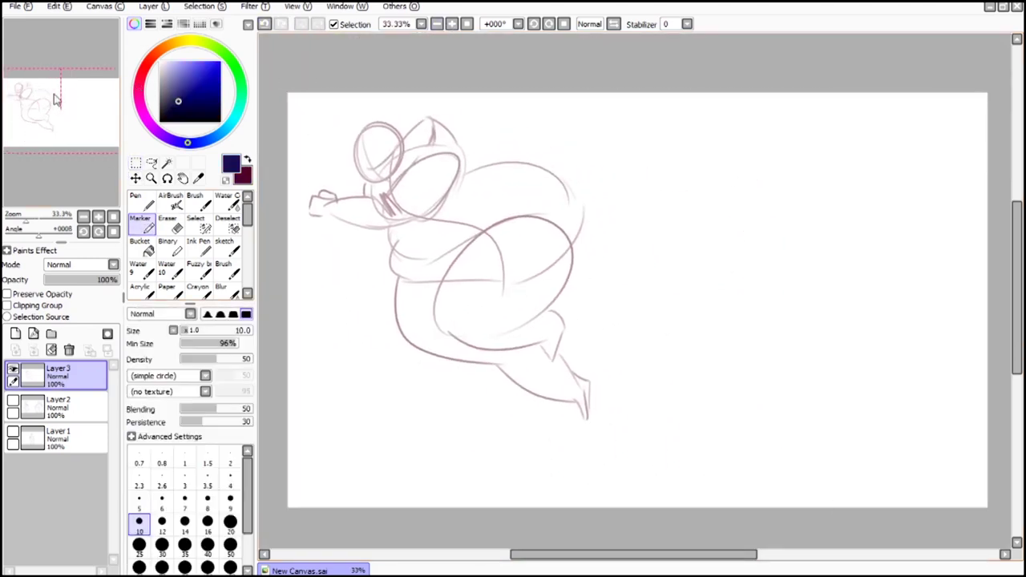
left_click(452, 24)
left_click_drag(56, 100, 95, 96)
mouse_move(541, 326)
left_mouse_down()
mouse_move(579, 323)
mouse_move(736, 96)
left_mouse_up()
key("ctrl+z")
left_click_drag(515, 62, 563, 311)
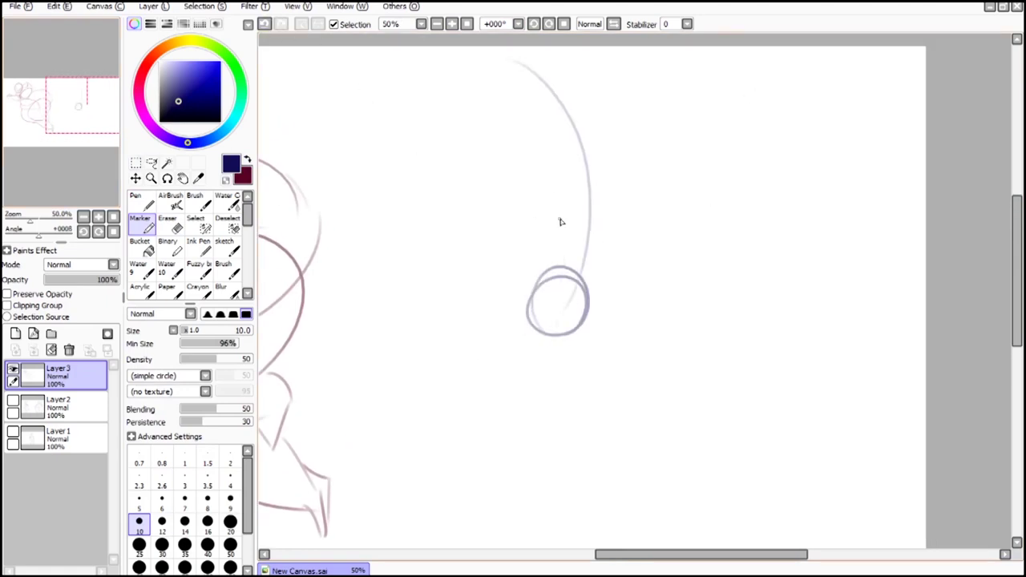
Step: Sketch the upside-down figure's chest band and wide belly contours above its head, undoing the last stroke
mouse_move(533, 255)
left_mouse_down()
mouse_move(615, 250)
mouse_move(600, 207)
left_mouse_up()
left_click_drag(610, 207, 616, 257)
left_click_drag(503, 130, 531, 221)
mouse_move(625, 228)
left_mouse_down()
mouse_move(591, 115)
mouse_move(490, 138)
left_mouse_up()
left_click(266, 26)
Step: Sketch the handstand figure's rounded hips and thighs with the bent legs folding over to one side
mouse_move(473, 173)
left_mouse_down()
mouse_move(513, 95)
mouse_move(598, 118)
left_mouse_up()
left_click_drag(520, 119, 615, 116)
left_click_drag(457, 143, 498, 102)
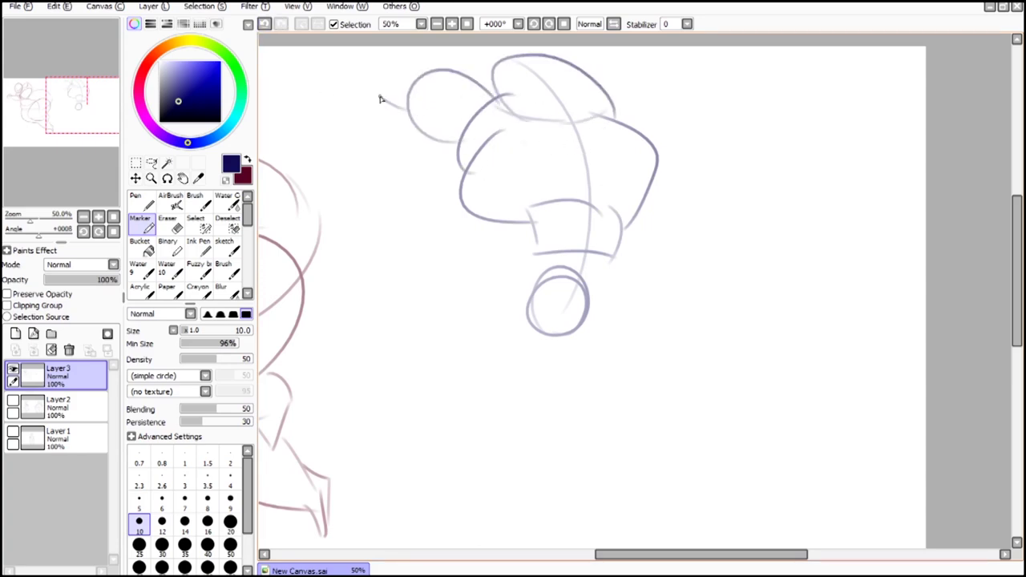
left_click_drag(380, 99, 433, 96)
left_click_drag(457, 64, 521, 76)
Step: Sketch the handstand figure's supporting arms with planted hands and add curved motion lines on both sides of its body
mouse_move(600, 270)
left_mouse_down()
mouse_move(631, 369)
mouse_move(605, 404)
mouse_move(633, 393)
left_mouse_up()
left_click_drag(529, 247, 527, 311)
mouse_move(528, 330)
left_mouse_down()
mouse_move(511, 393)
mouse_move(519, 399)
left_mouse_up()
left_click_drag(525, 393, 540, 335)
left_click_drag(658, 101, 673, 201)
left_click_drag(695, 125, 686, 194)
left_click_drag(424, 160, 430, 223)
left_click_drag(409, 164, 418, 242)
Step: Add outer contours around the handstand figure's arms and a few body detail strokes
left_click_drag(563, 336, 534, 390)
left_click_drag(528, 249, 521, 320)
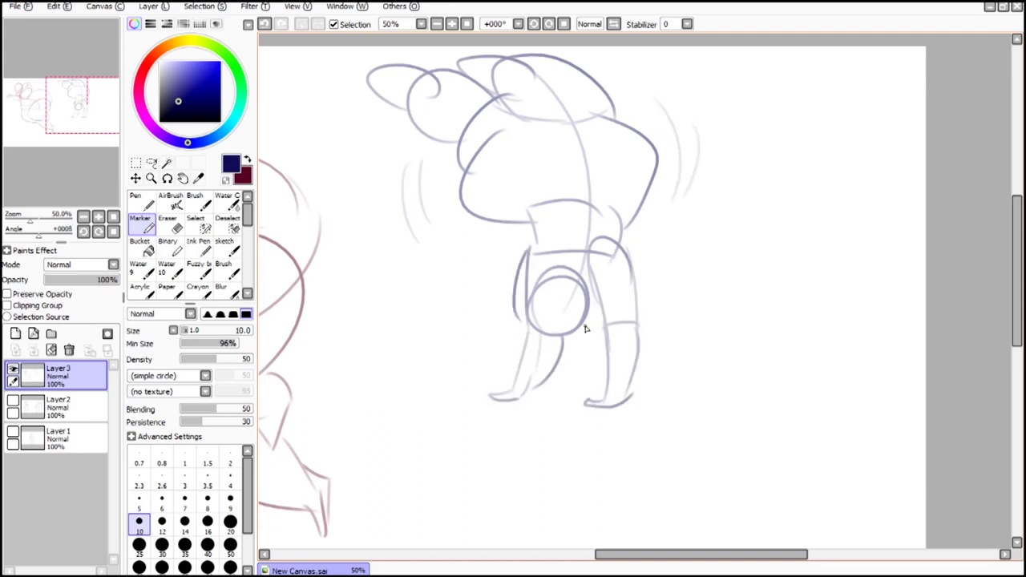
left_click_drag(629, 244, 640, 317)
left_click_drag(536, 201, 542, 227)
left_click(437, 24)
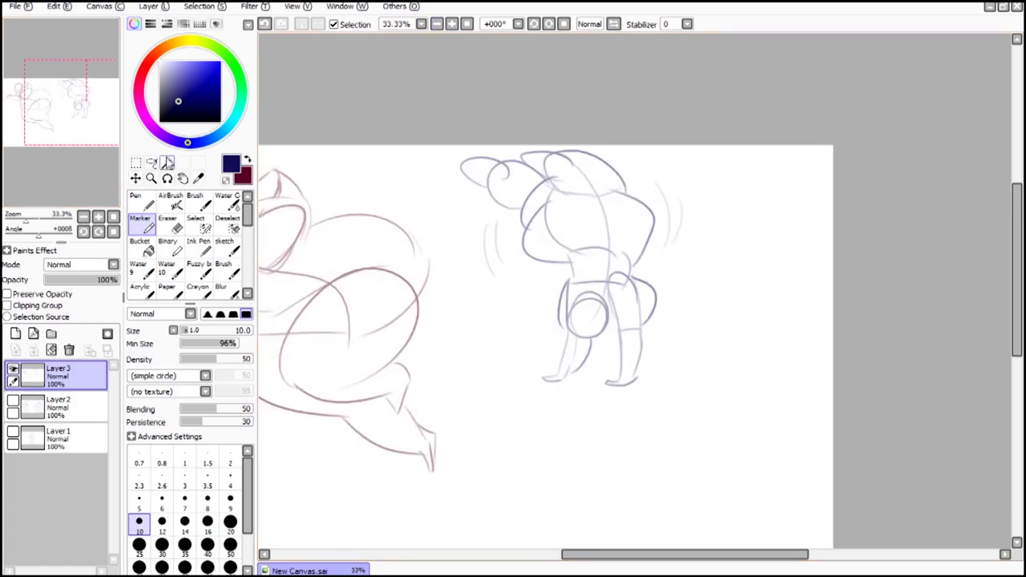
left_click_drag(477, 193, 588, 141)
Step: Sketch a reclining figure's head, curved line of action, shoulder and folded arm in the empty space below the leaping figure
left_click_drag(85, 87, 65, 99)
left_click(453, 24)
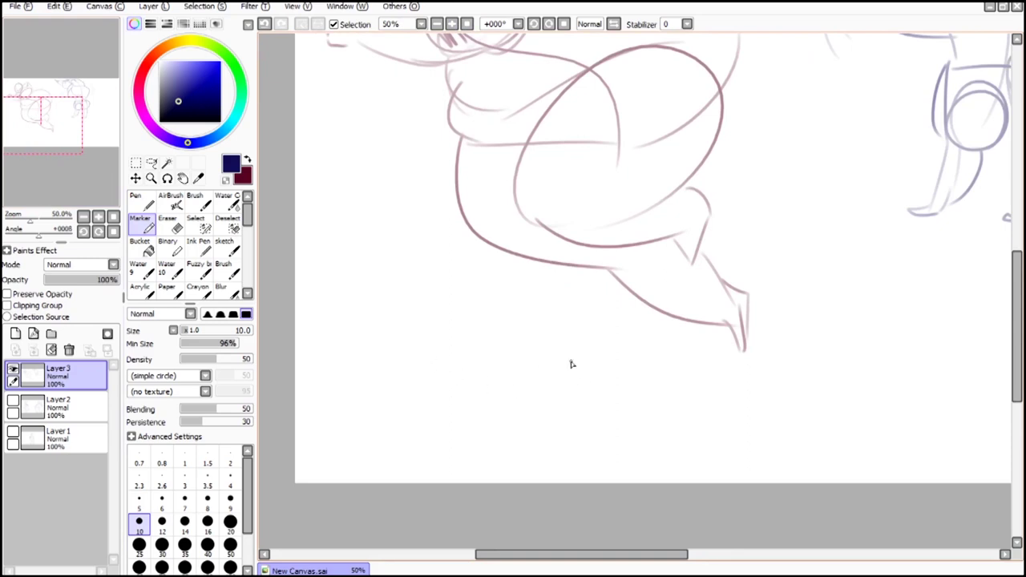
left_click_drag(559, 333, 561, 335)
mouse_move(401, 436)
left_mouse_down()
mouse_move(553, 390)
mouse_move(589, 390)
left_mouse_up()
left_click_drag(531, 403, 555, 438)
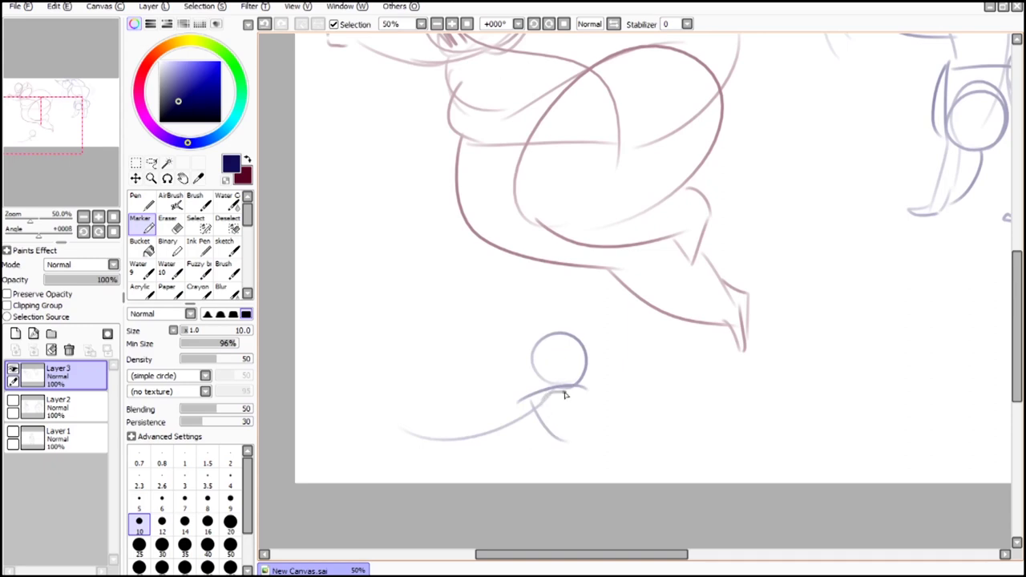
left_click_drag(564, 392, 605, 436)
mouse_move(561, 435)
left_mouse_down()
mouse_move(582, 388)
mouse_move(606, 385)
left_mouse_up()
mouse_move(603, 381)
left_mouse_down()
mouse_move(598, 395)
mouse_move(617, 432)
mouse_move(517, 459)
left_mouse_up()
left_click(264, 24)
Step: Sketch the reclining figure's back, domed belly, large rounded thigh and raised lower legs with feet
mouse_move(518, 458)
left_mouse_down()
mouse_move(525, 395)
mouse_move(435, 461)
left_mouse_up()
left_click_drag(525, 391, 490, 381)
left_click_drag(491, 380, 379, 384)
mouse_move(425, 458)
left_mouse_down()
mouse_move(377, 379)
mouse_move(446, 457)
left_mouse_up()
mouse_move(320, 410)
left_mouse_down()
mouse_move(333, 350)
mouse_move(363, 386)
left_mouse_up()
left_click_drag(344, 329, 314, 335)
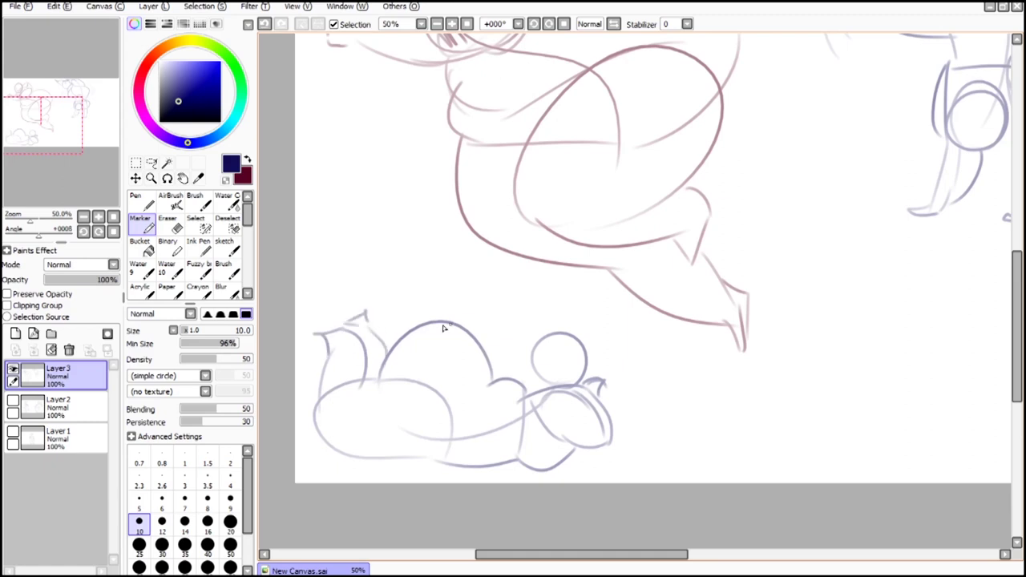
Step: Switch to dark red and sketch a sweeping line of action for a new figure below the handstand pose
left_click_drag(48, 89, 83, 106)
left_click(248, 160)
mouse_move(776, 165)
left_mouse_down()
mouse_move(710, 345)
mouse_move(448, 401)
mouse_move(459, 410)
mouse_move(473, 401)
mouse_move(456, 419)
mouse_move(562, 405)
left_mouse_up()
key("ctrl+z")
key("ctrl+z")
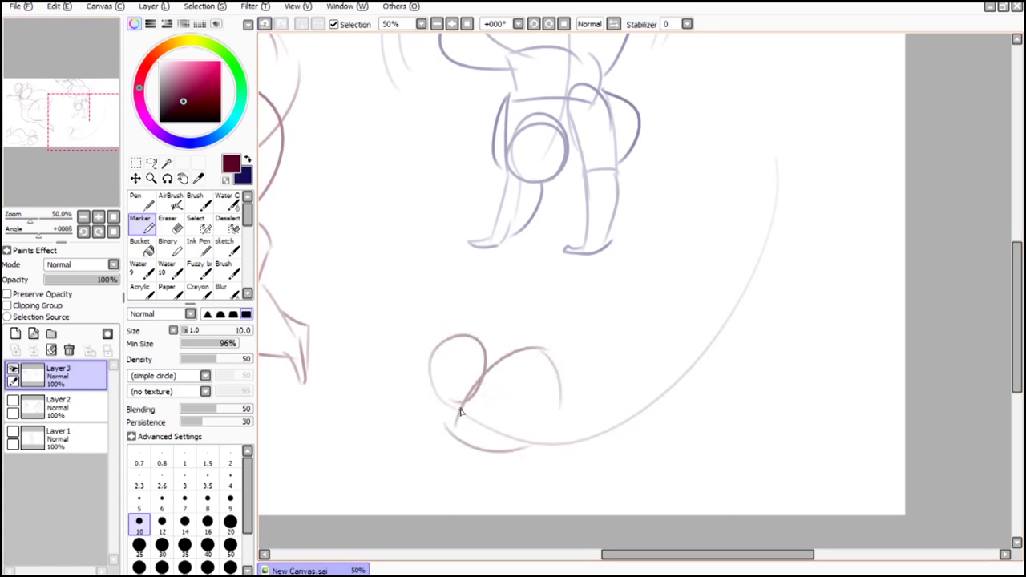
Step: Sketch the new figure's sloping upper body contours, inner rolls and lower contours along the ground
mouse_move(529, 343)
left_mouse_down()
mouse_move(557, 374)
mouse_move(601, 348)
mouse_move(664, 264)
left_mouse_up()
mouse_move(451, 424)
left_mouse_down()
mouse_move(492, 479)
mouse_move(561, 479)
left_mouse_up()
left_click_drag(578, 377, 649, 362)
left_click_drag(561, 481, 648, 459)
left_click_drag(605, 352, 675, 307)
left_click_drag(621, 484, 684, 480)
left_click_drag(638, 321, 688, 267)
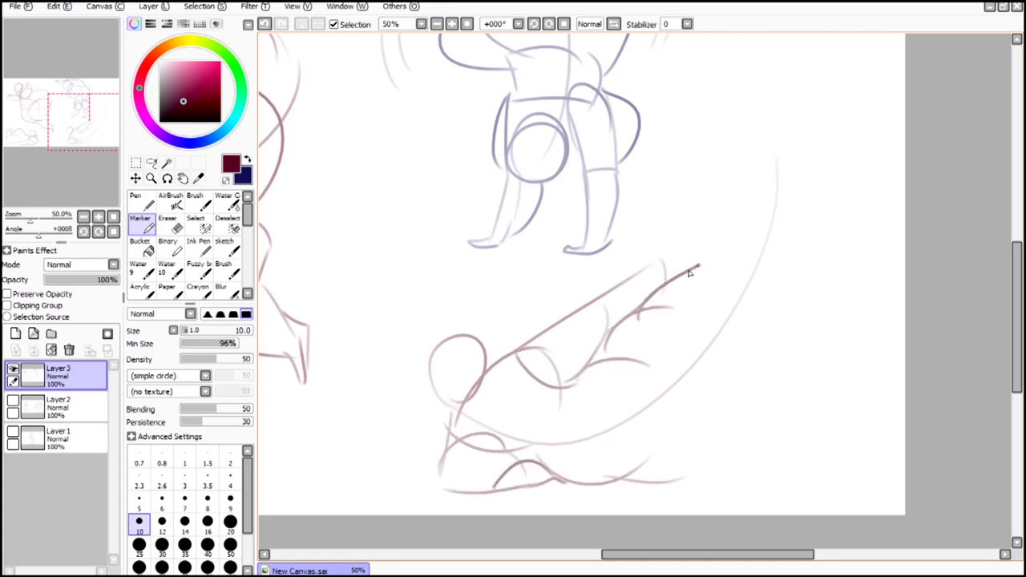
Step: Sketch the figure's rounded thigh and raised lower leg with its foot pointing upward
mouse_move(683, 376)
left_mouse_down()
mouse_move(735, 243)
mouse_move(766, 276)
left_mouse_up()
left_click_drag(776, 205, 767, 265)
left_click_drag(756, 159, 717, 239)
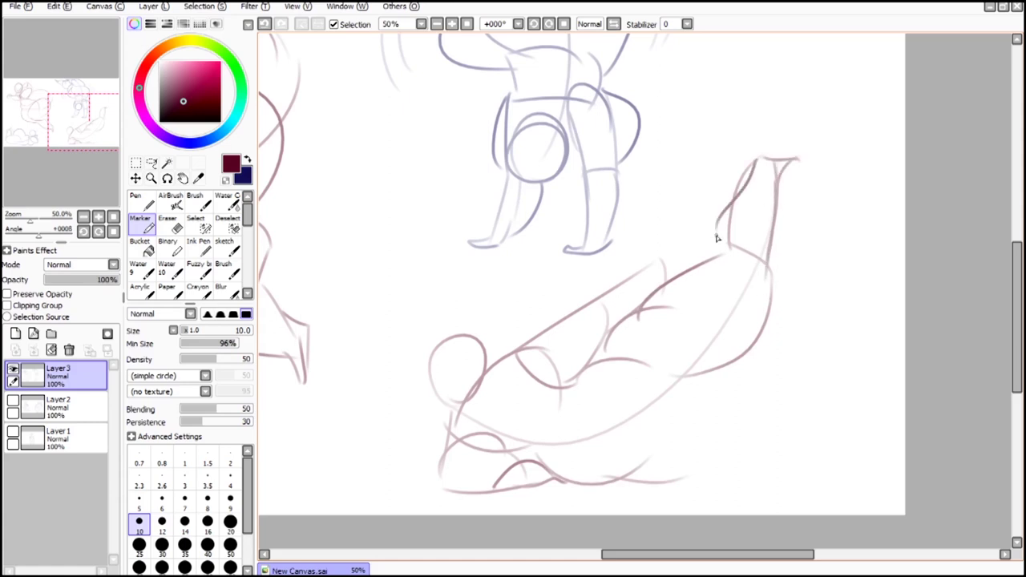
Step: Sketch the figure's second leg resting along the ground, with a rounded thigh, tapering calf and pointed foot
left_click_drag(730, 373, 683, 484)
left_click_drag(721, 377, 774, 394)
left_click_drag(699, 468, 773, 434)
left_click_drag(770, 377, 816, 446)
left_click_drag(815, 445, 770, 437)
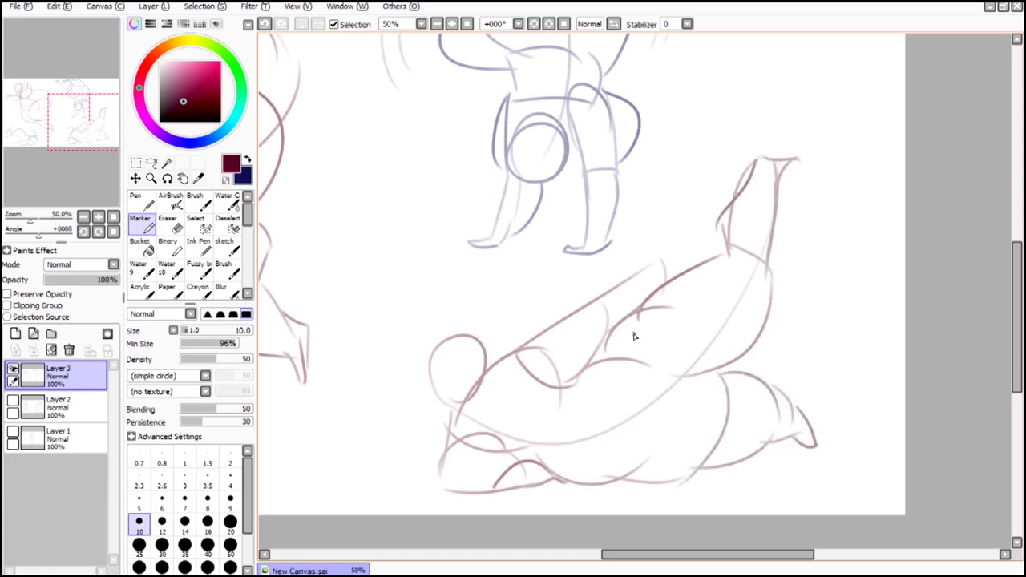
left_click(440, 25)
left_click_drag(93, 107, 62, 71)
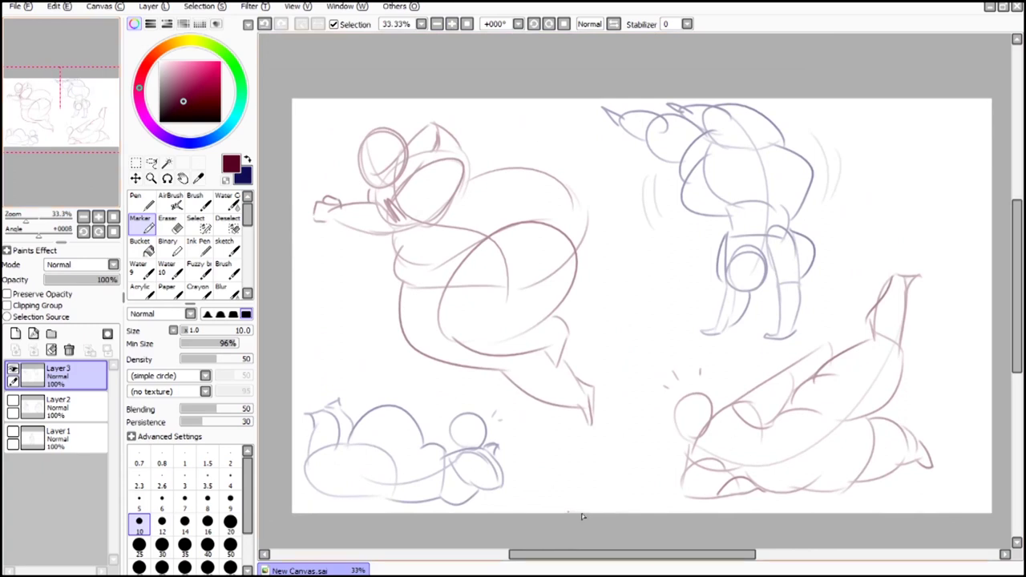
mouse_move(408, 425)
left_mouse_down()
mouse_move(801, 345)
mouse_move(481, 501)
left_mouse_up()
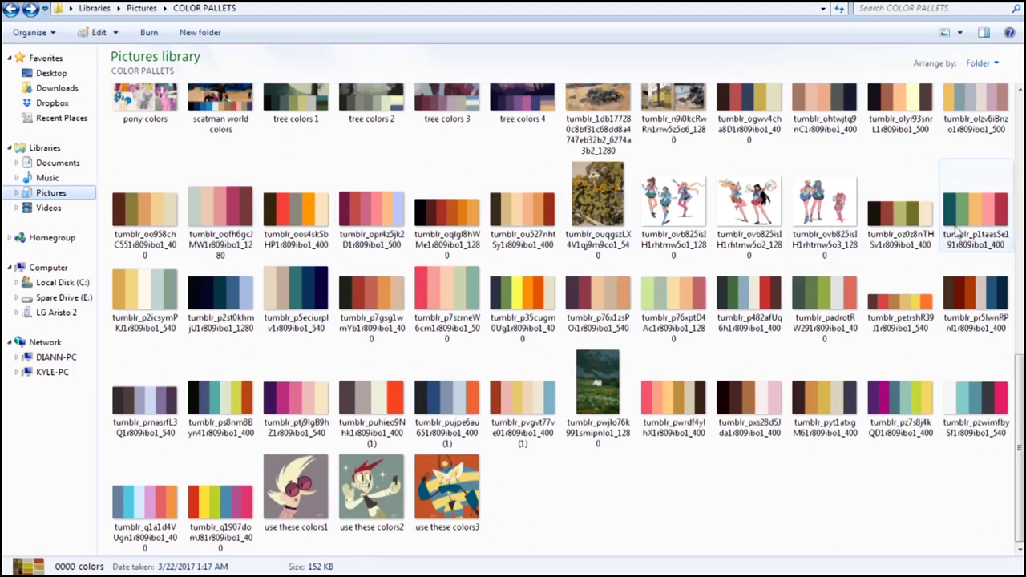
Step: In the COLOR PALLETS folder, open the palette image tumblr_p5eciurplv1r809ibo1_540 in Windows Photo Viewer
left_click(322, 299)
right_click(321, 300)
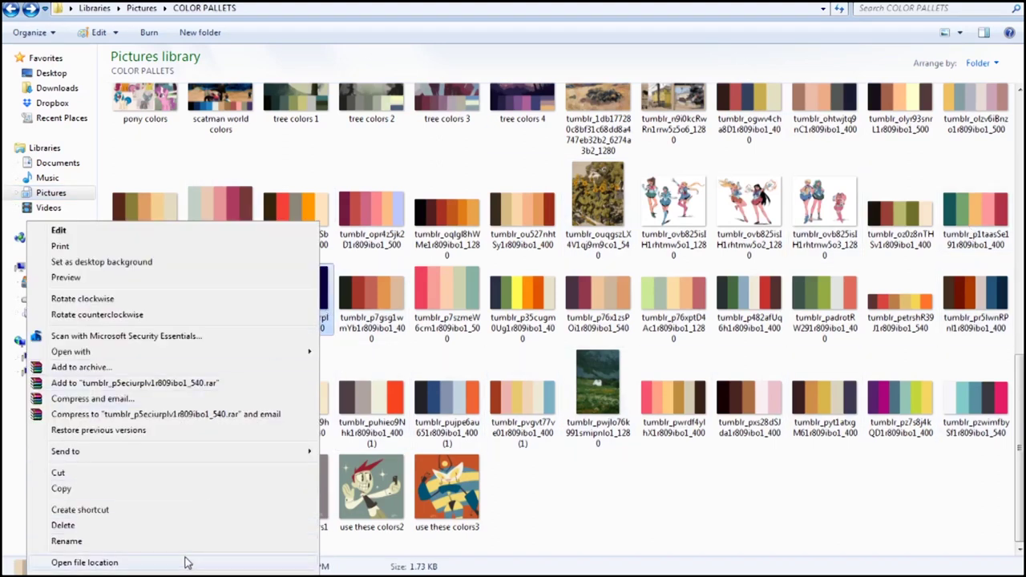
mouse_move(160, 352)
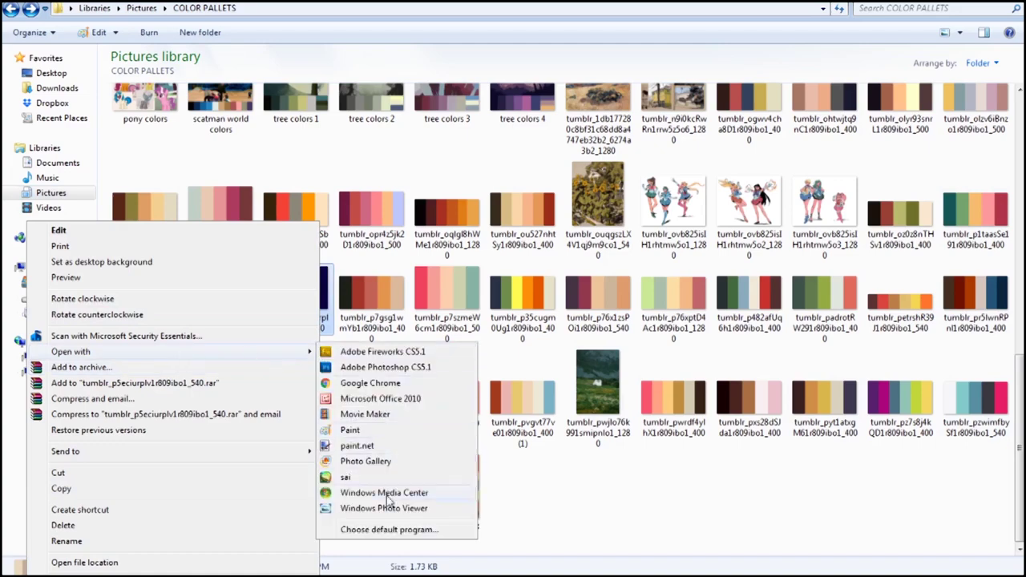
left_click(393, 506)
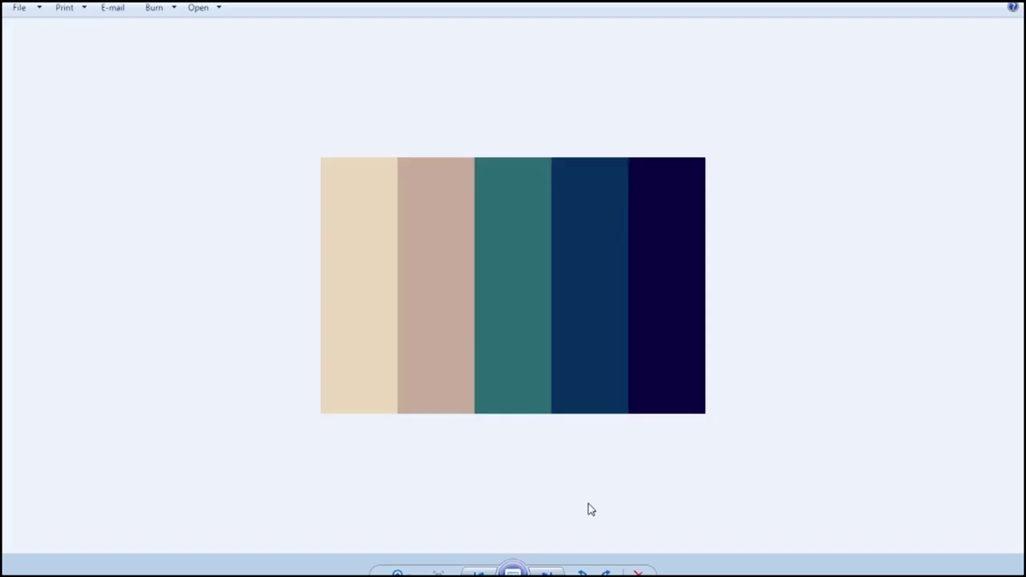
Step: Look through the color swatch images that follow in the folder and close the viewer
key("Right")
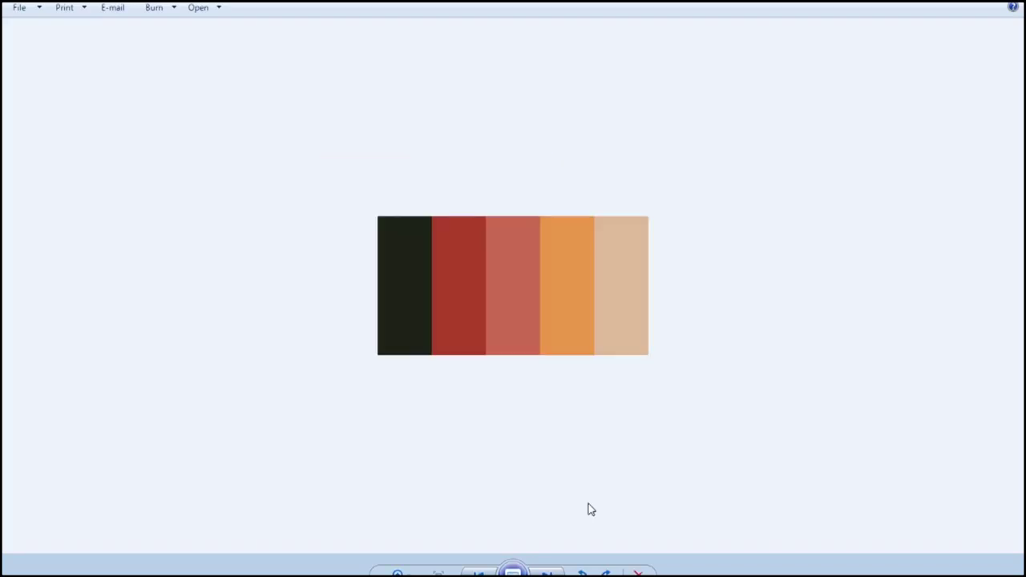
key("Right")
key("Right")
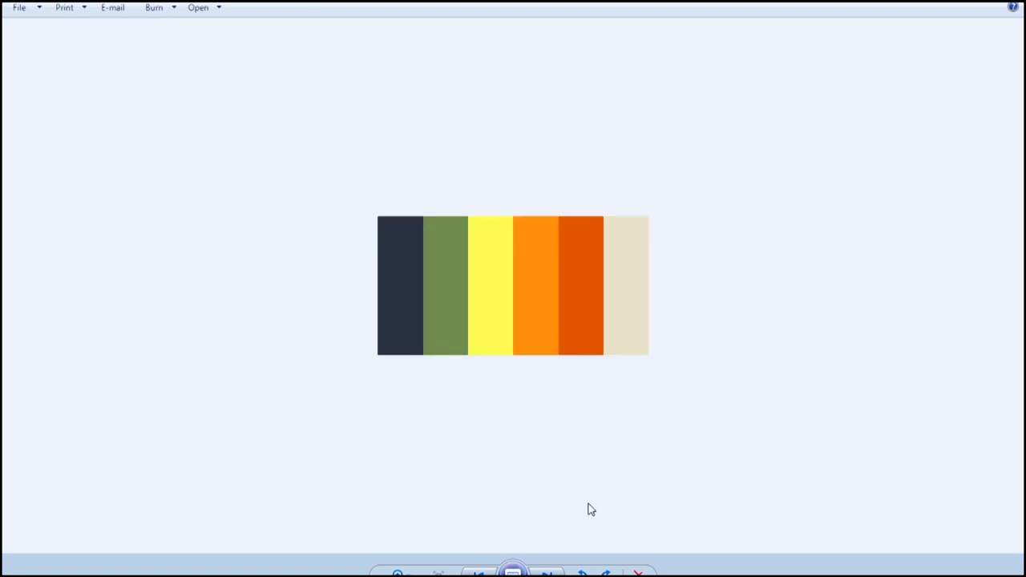
key("Right")
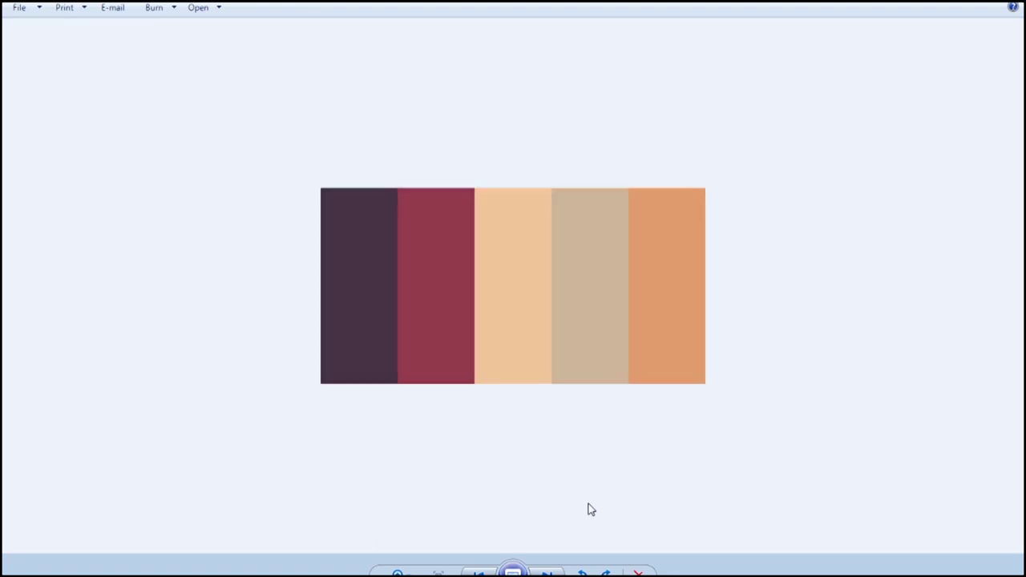
key("Right")
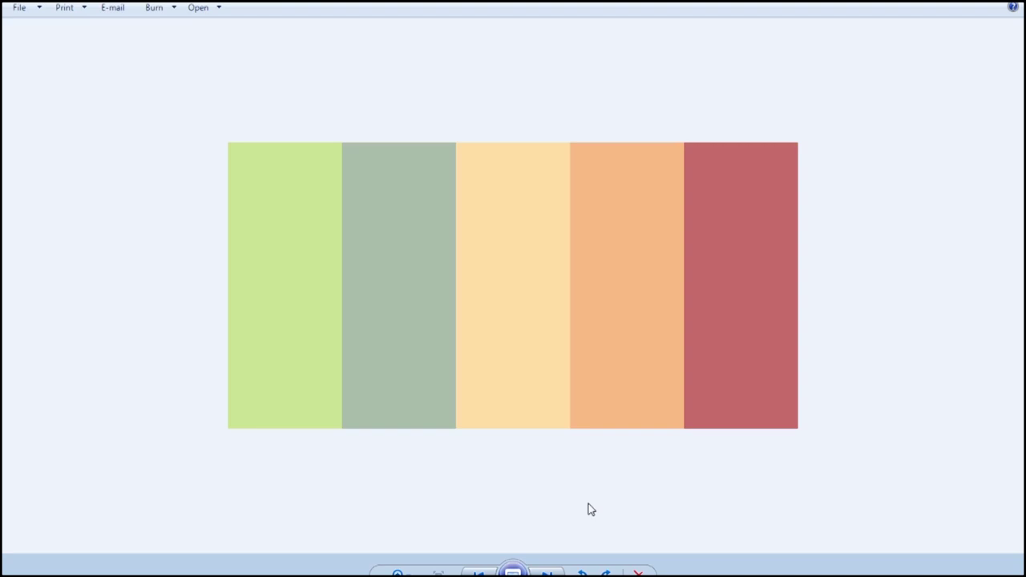
key("Right")
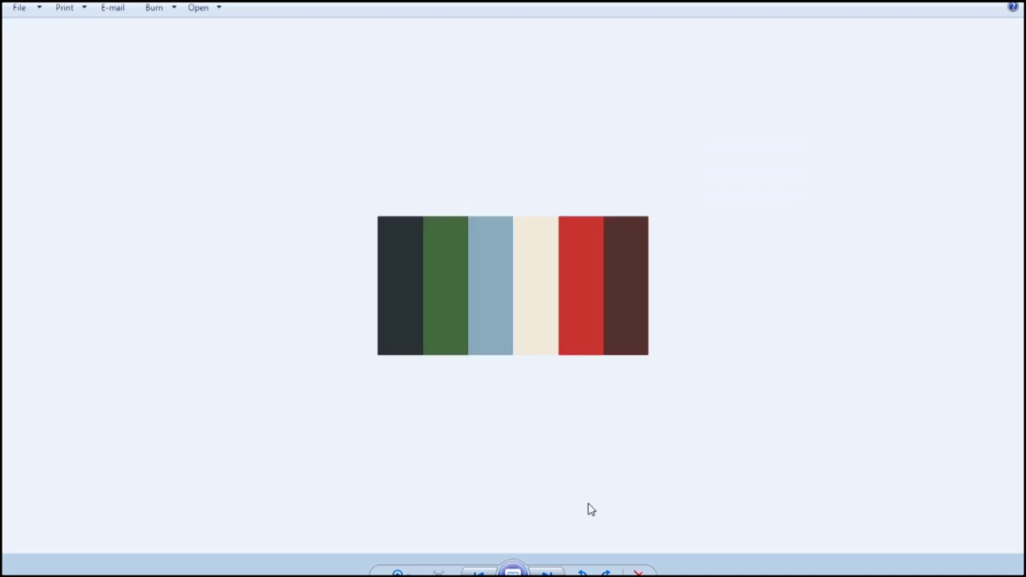
key("Right")
key("Right")
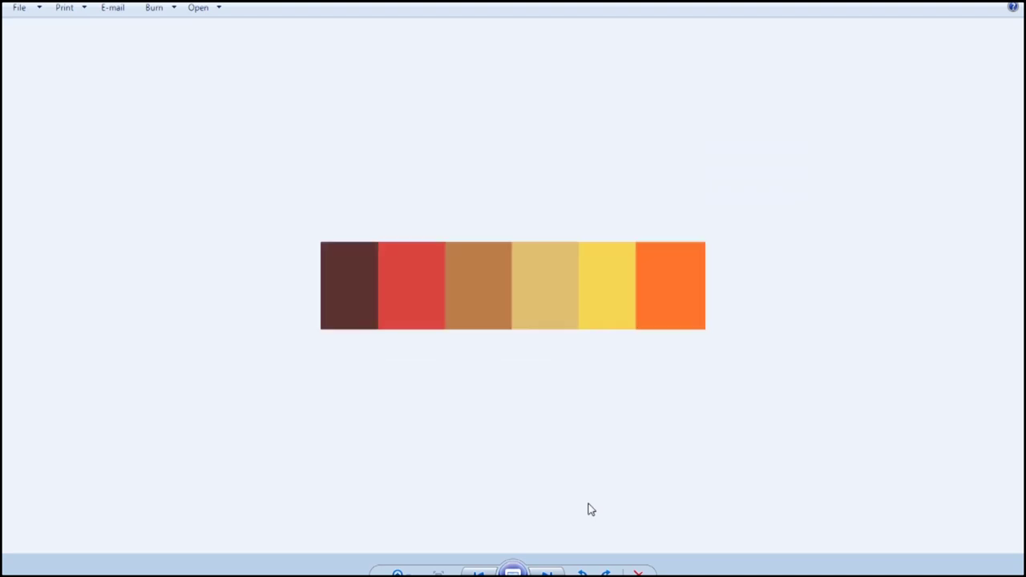
key("Right")
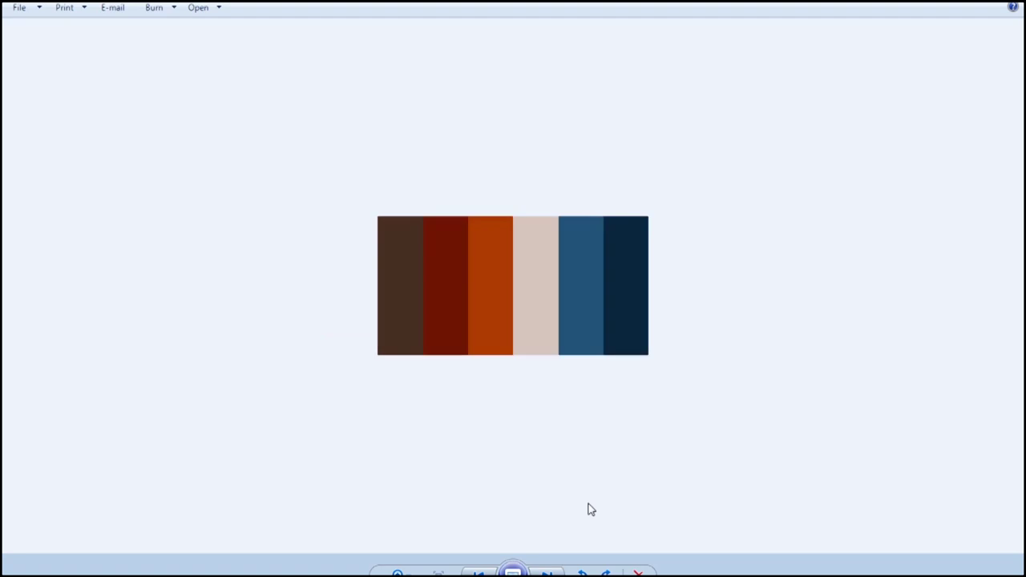
key("Right")
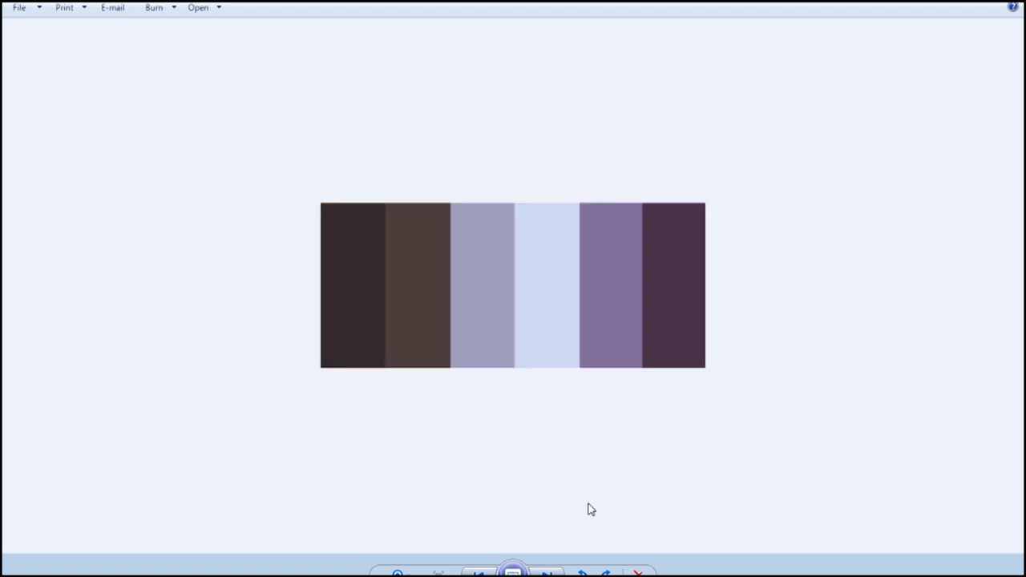
key("alt+F4")
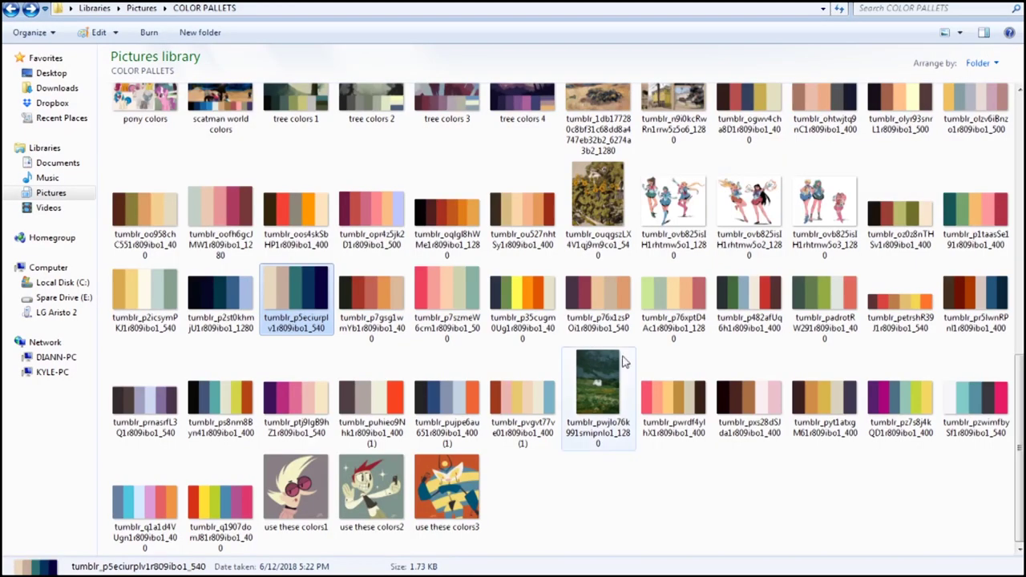
Step: Open the picture "colors good number k9" in Windows Photo Viewer and look through the next photo-based palettes before closing it
scroll(622, 361, "up", 8)
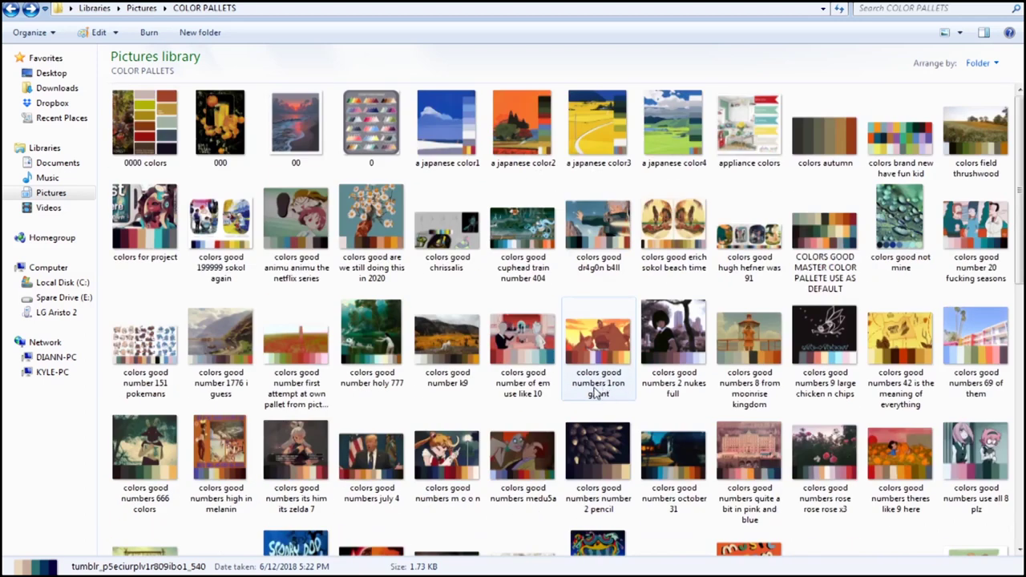
right_click(446, 346)
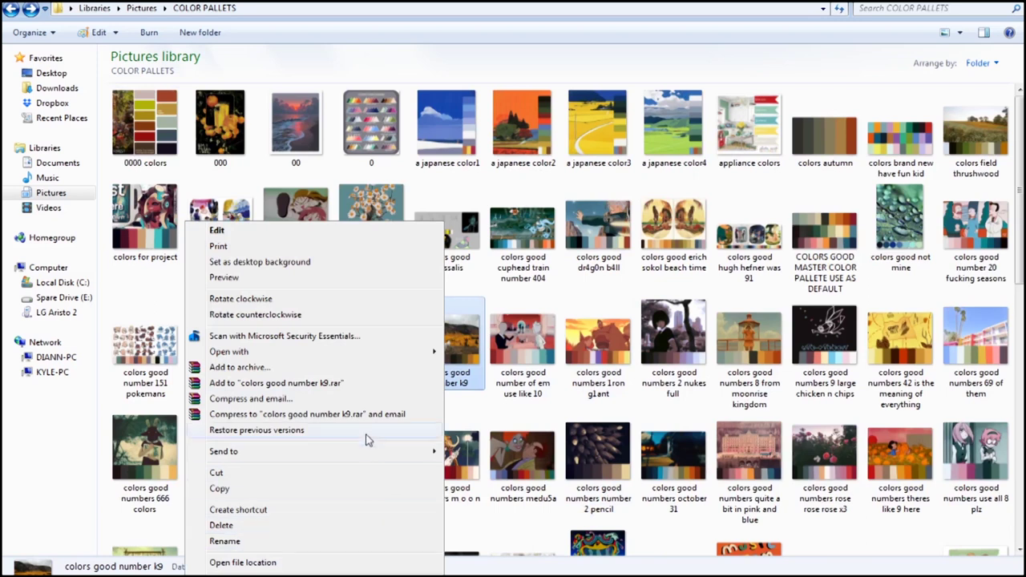
mouse_move(360, 353)
left_click(90, 503)
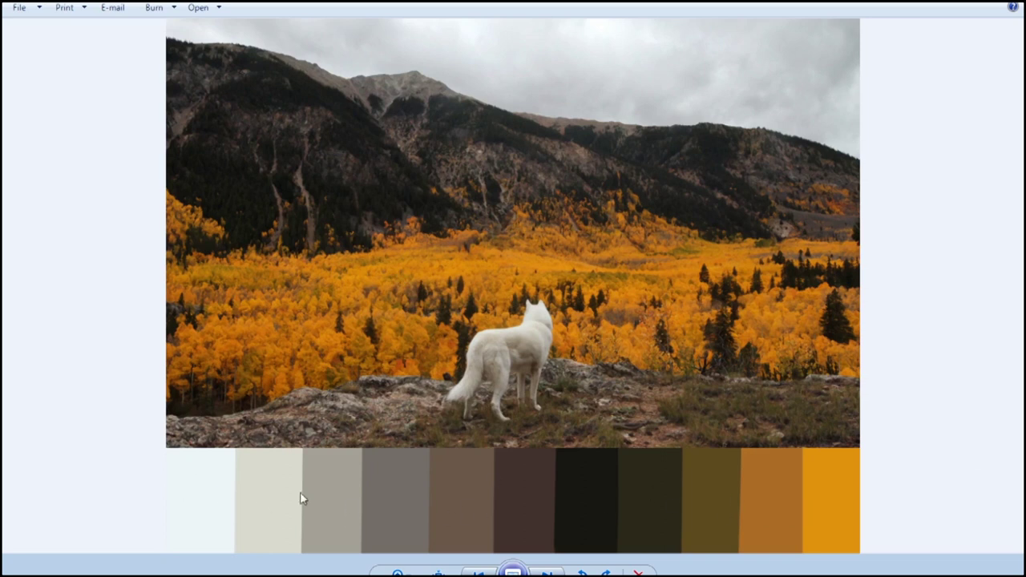
key("Right")
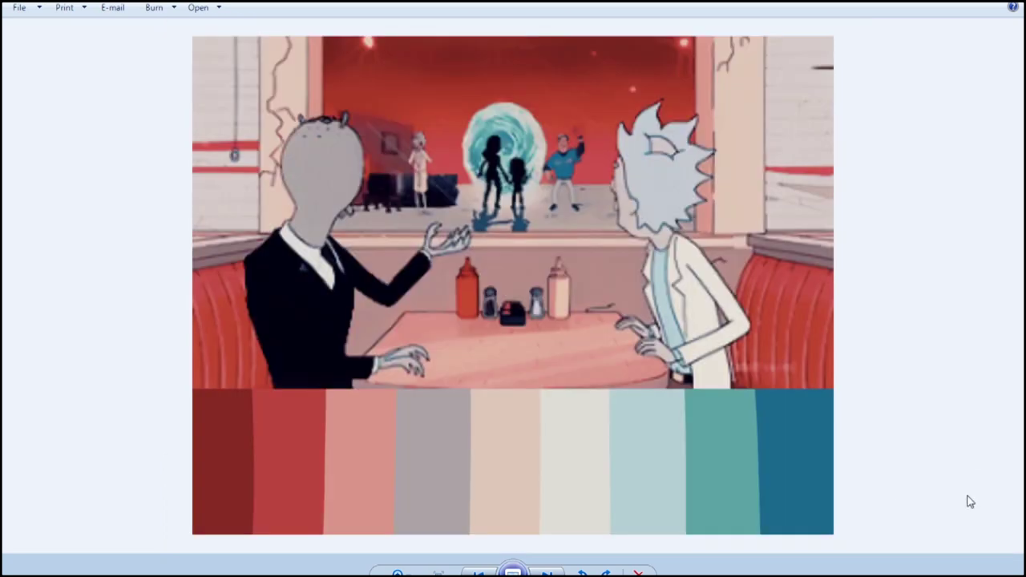
key("Right")
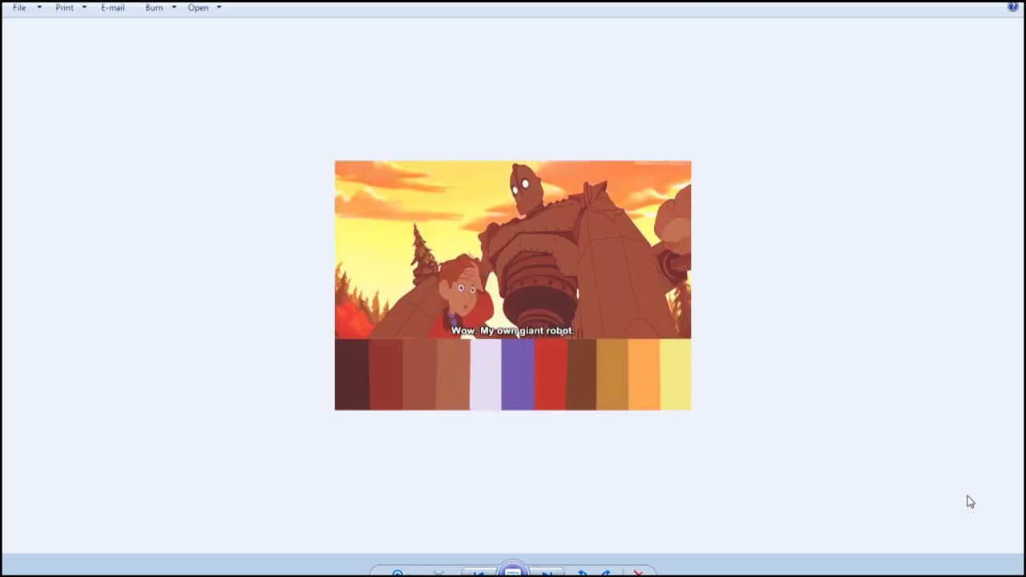
key("Right")
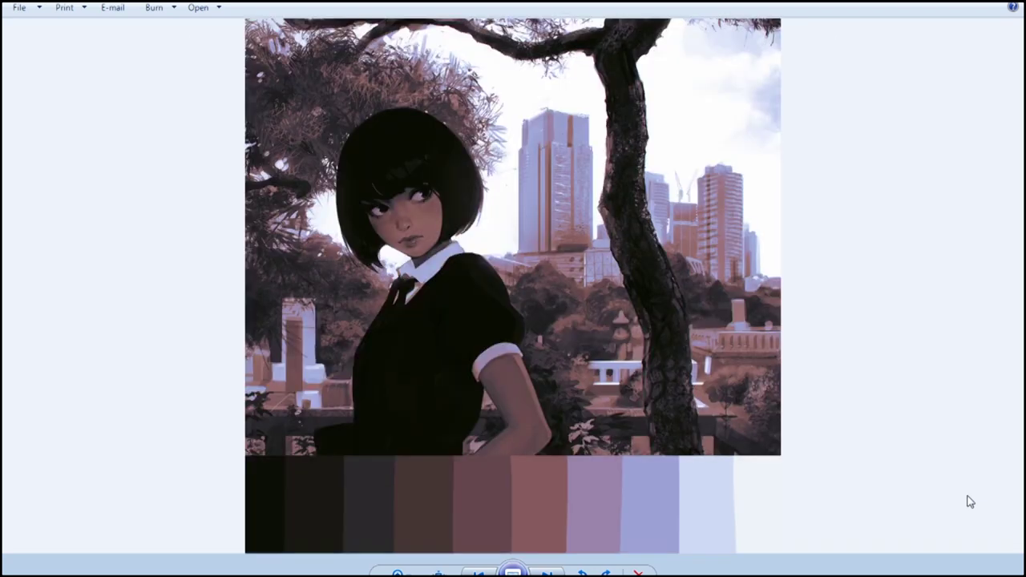
key("Right")
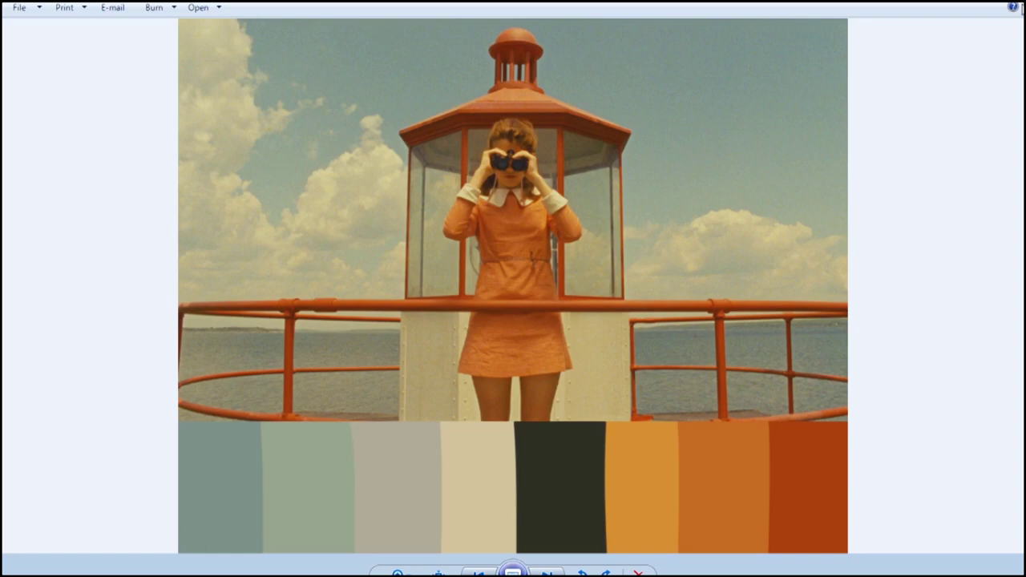
left_click(1023, 8)
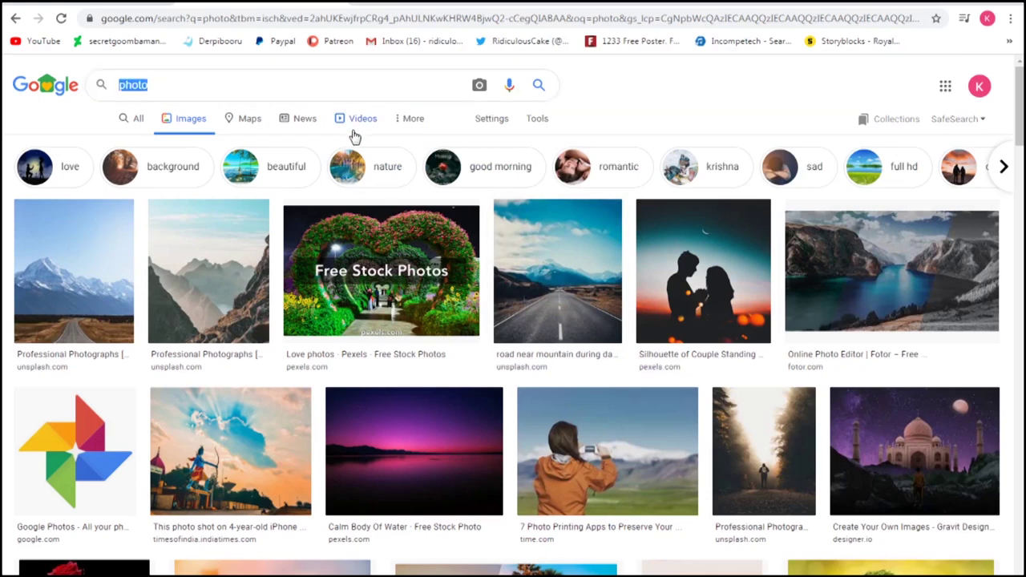
Step: Search Google Images for nature photography and copy the close-up photo of red leaves in grass
key("BackSpace")
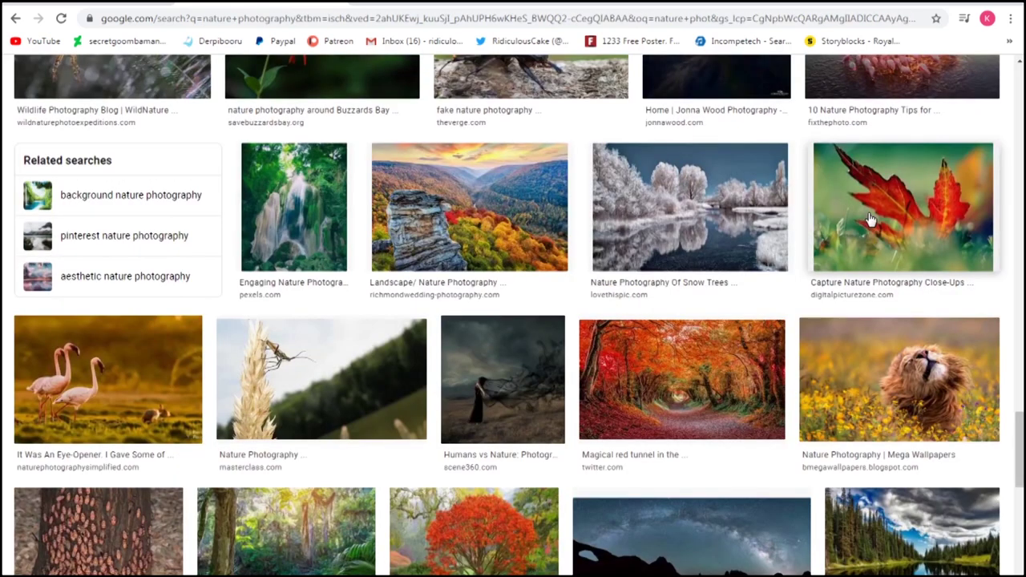
left_click(870, 218)
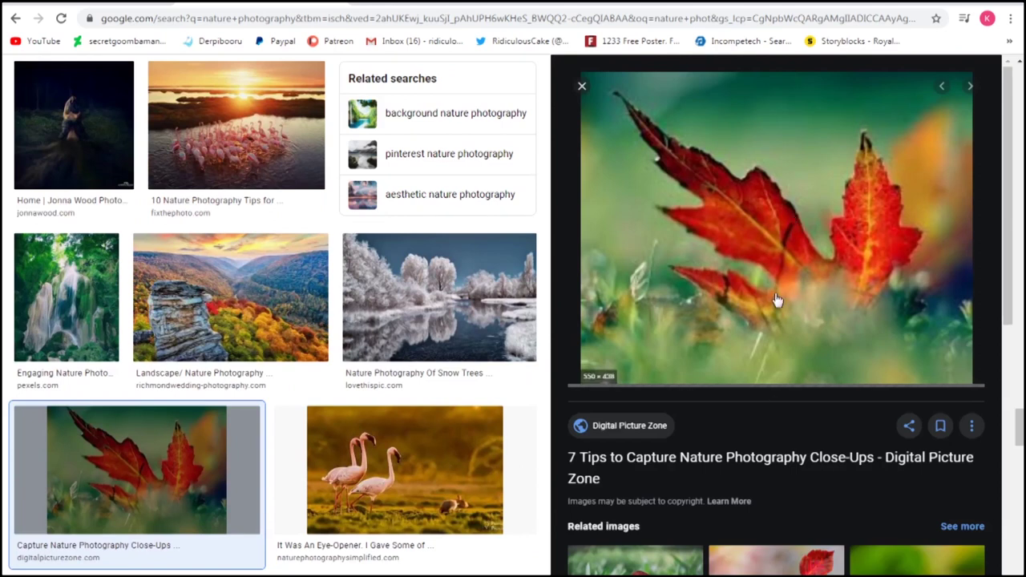
right_click(766, 271)
left_click(801, 405)
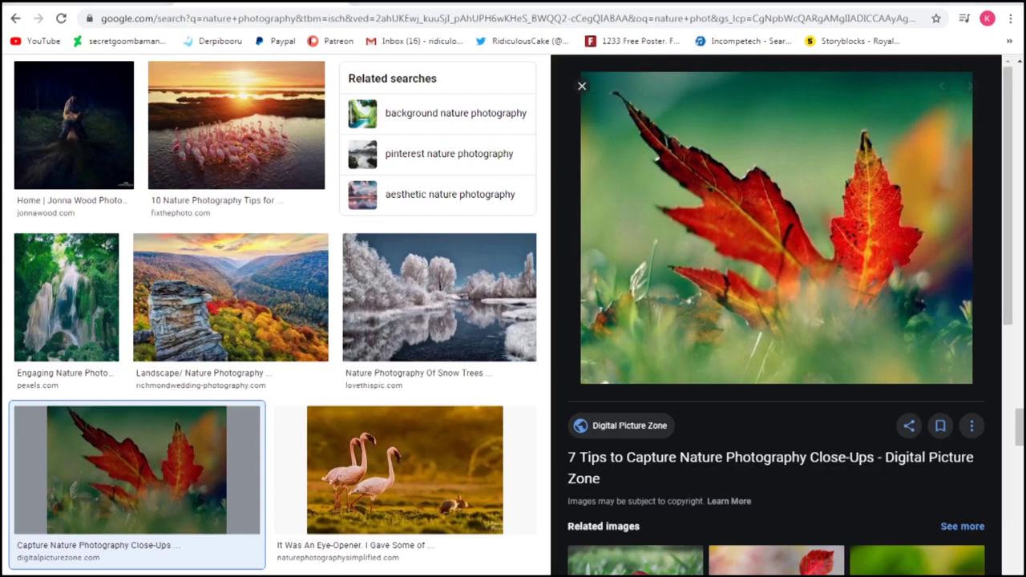
Step: Switch to PaintTool SAI and create a new canvas from the copied leaf photo
key("alt+Tab")
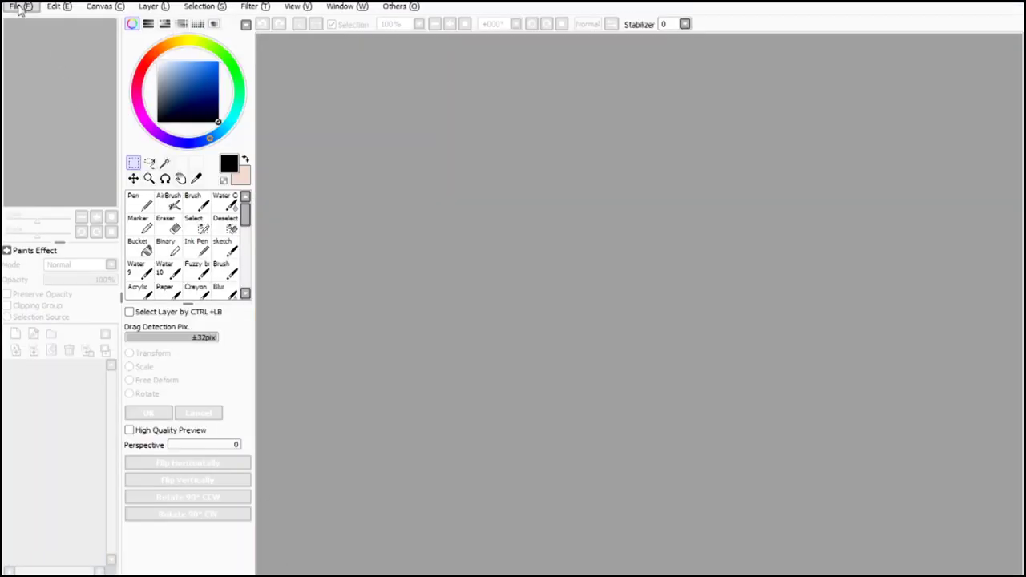
left_click(18, 6)
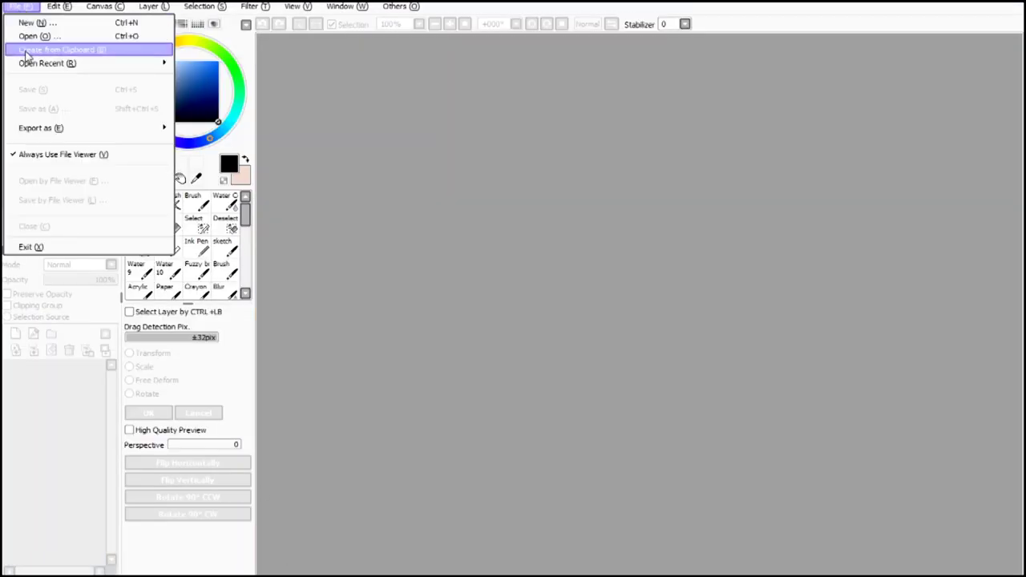
left_click(26, 50)
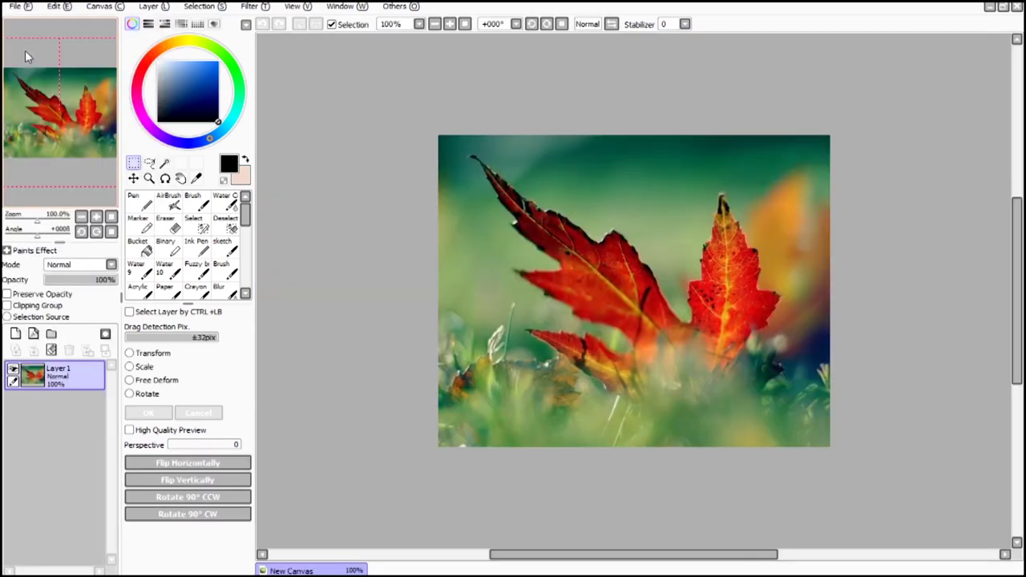
Step: Examine the leaf photo's detail and pixel quality up close at several magnifications
scroll(393, 114, "up", 5)
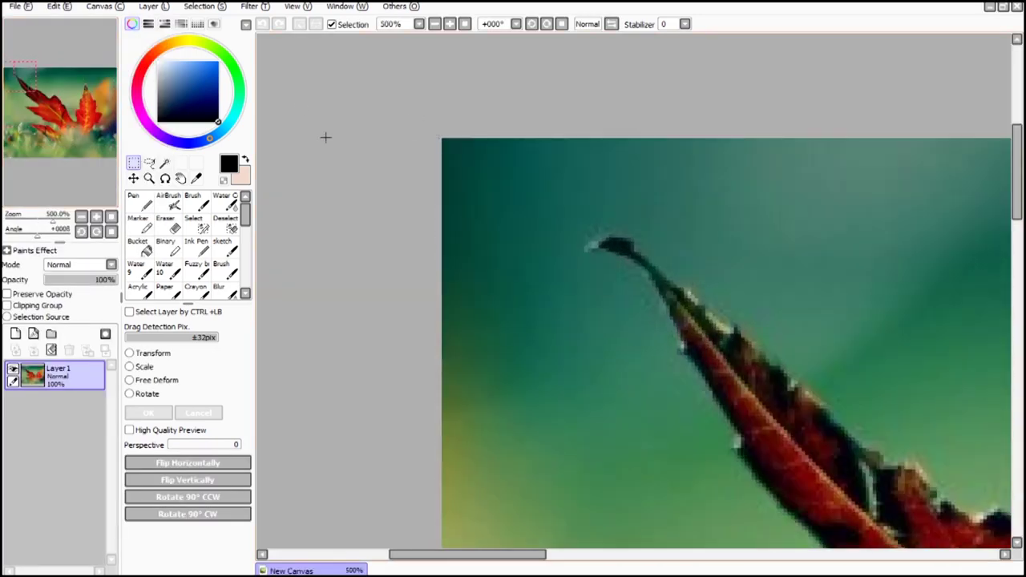
left_click_drag(52, 102, 110, 173)
scroll(543, 271, "down", 3)
scroll(543, 271, "down", 4)
scroll(480, 106, "up", 3)
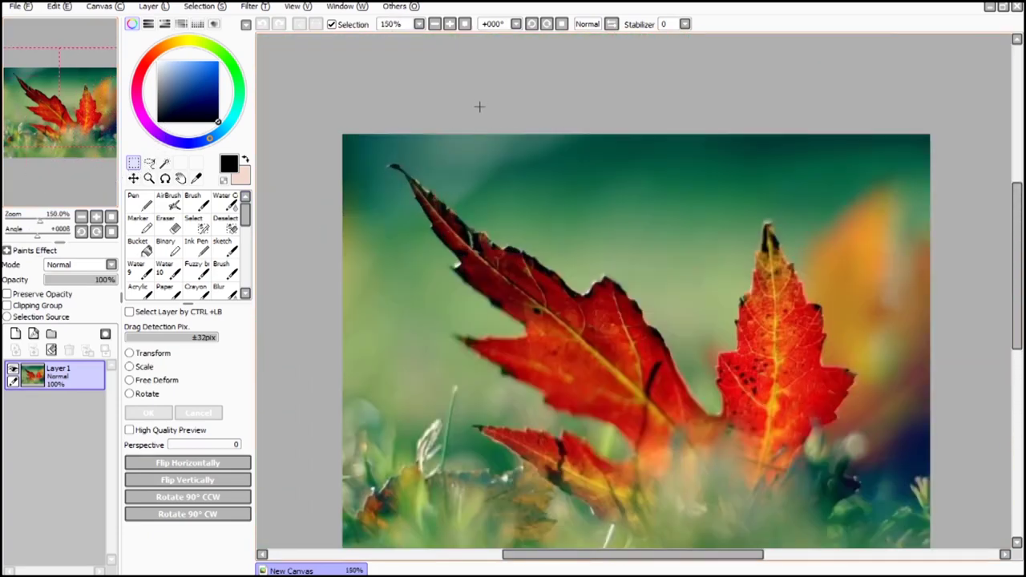
scroll(440, 125, "down", 1)
left_click(104, 7)
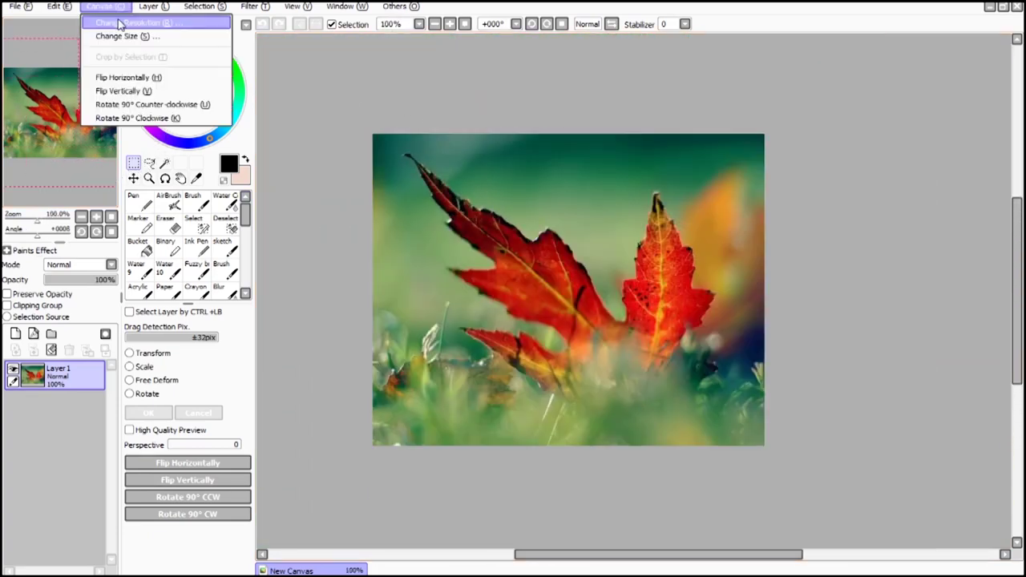
left_click(120, 22)
left_click(261, 57)
left_click(243, 83)
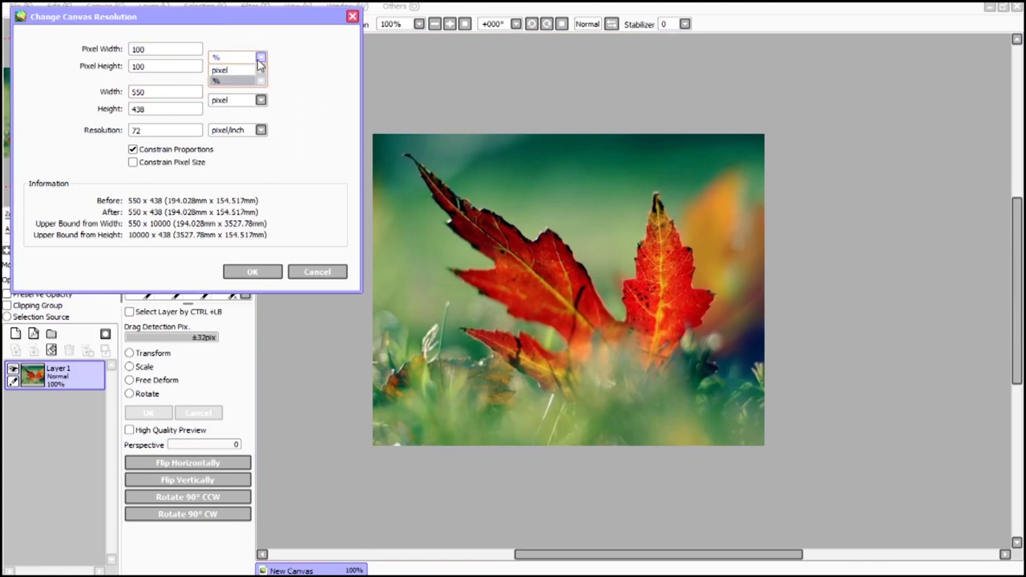
left_click(240, 71)
left_click(342, 275)
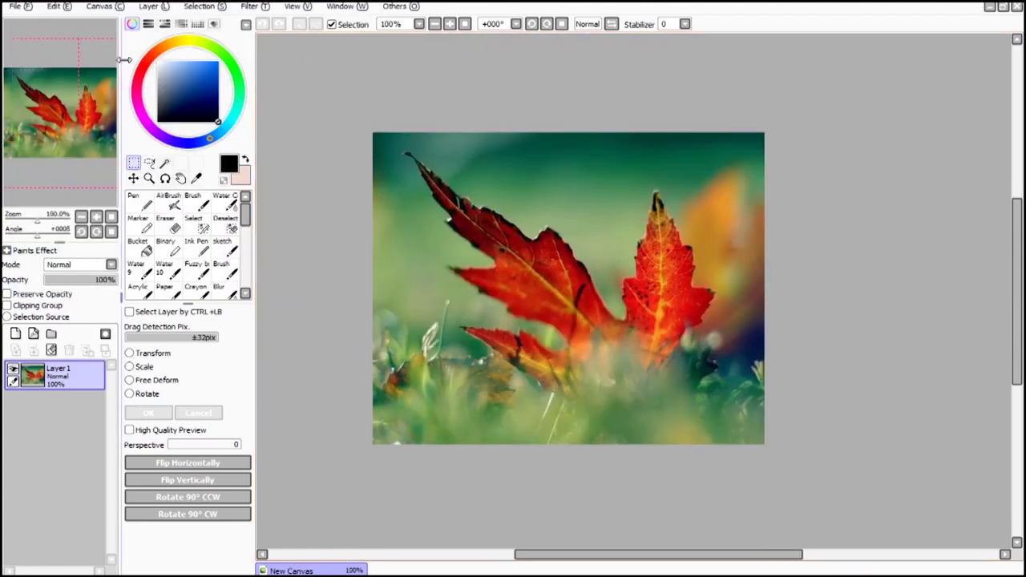
Step: Extend the canvas height to 600 pixels, anchoring the photo at the top so the added space is below it
left_click(105, 7)
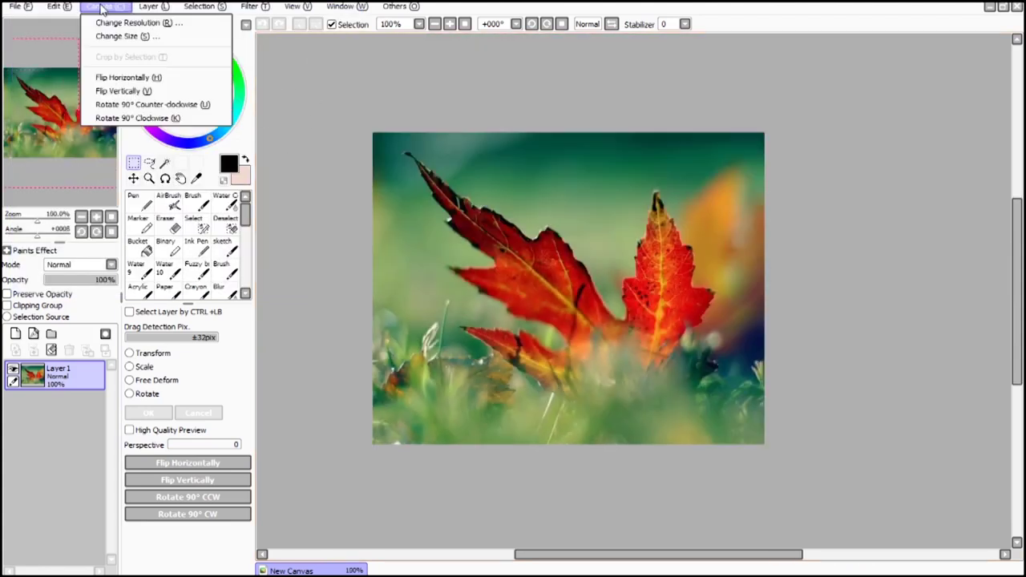
left_click(114, 37)
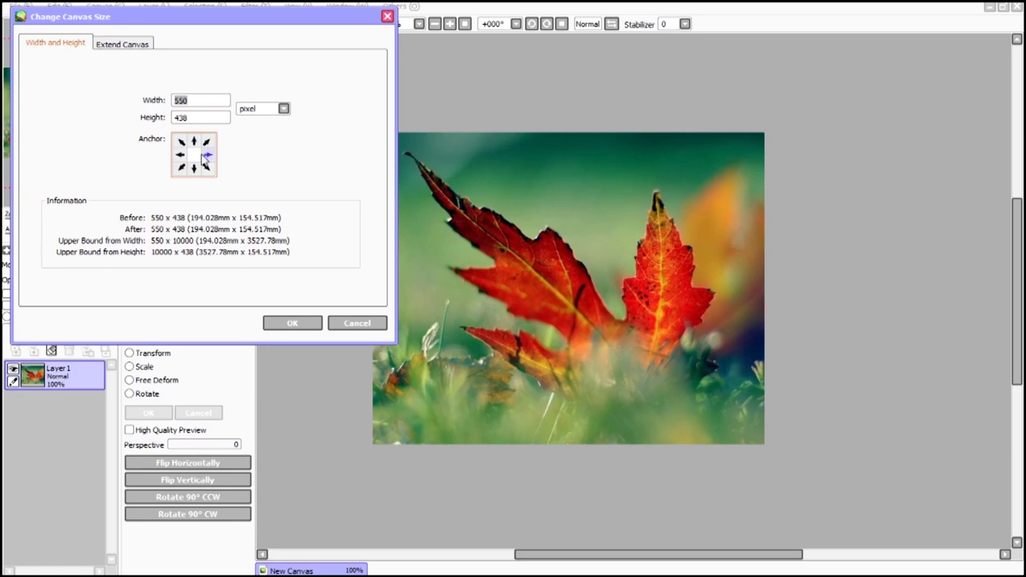
left_click(193, 142)
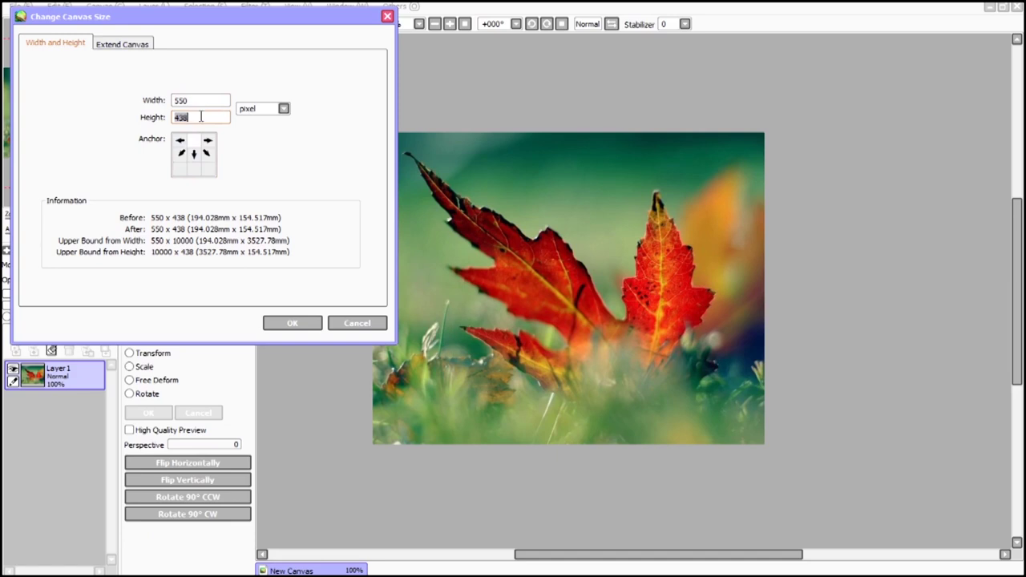
type("600")
key("Return")
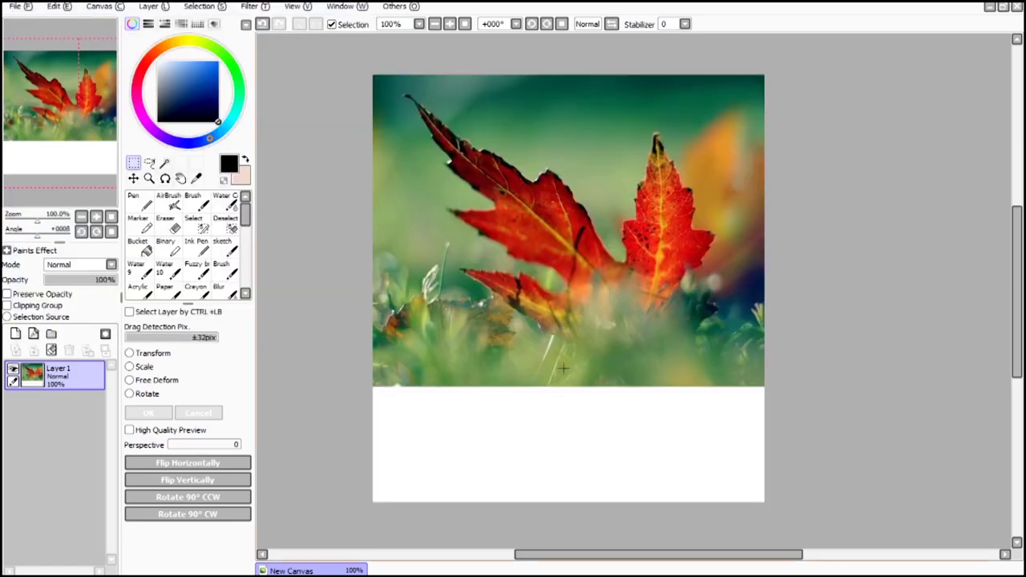
Step: Add a new layer and place it beneath the leaf photo layer
left_click(153, 6)
left_click(168, 21)
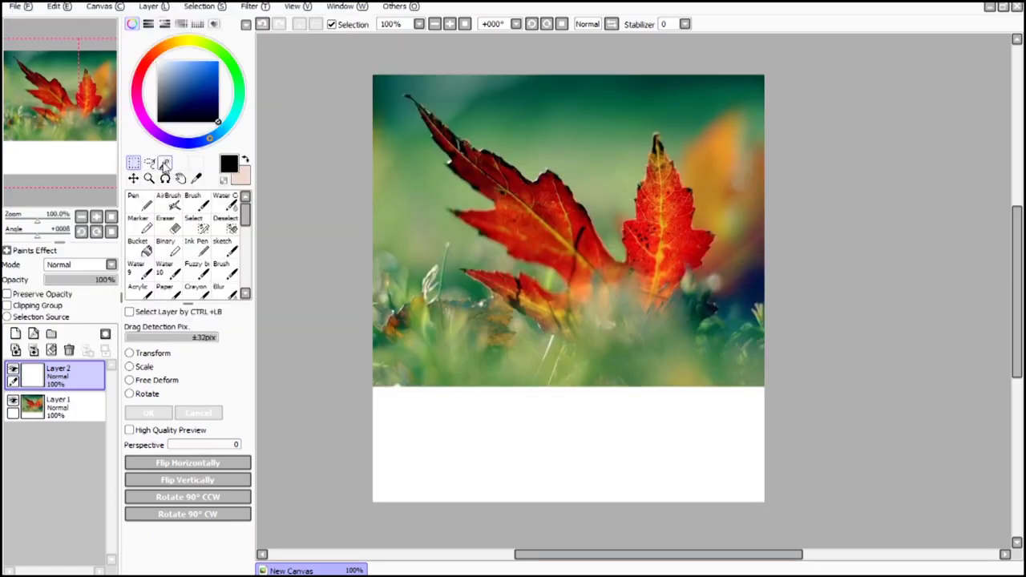
left_click_drag(62, 390, 64, 442)
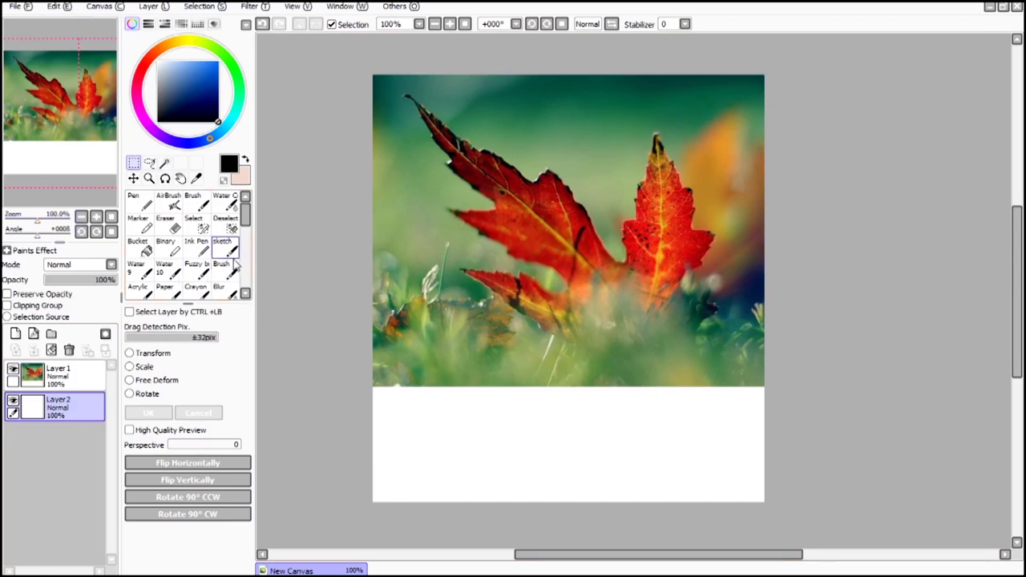
Step: Sample a pale cream from the bright curled blade in the grass and bucket-fill the lower layer with it
left_click(196, 178)
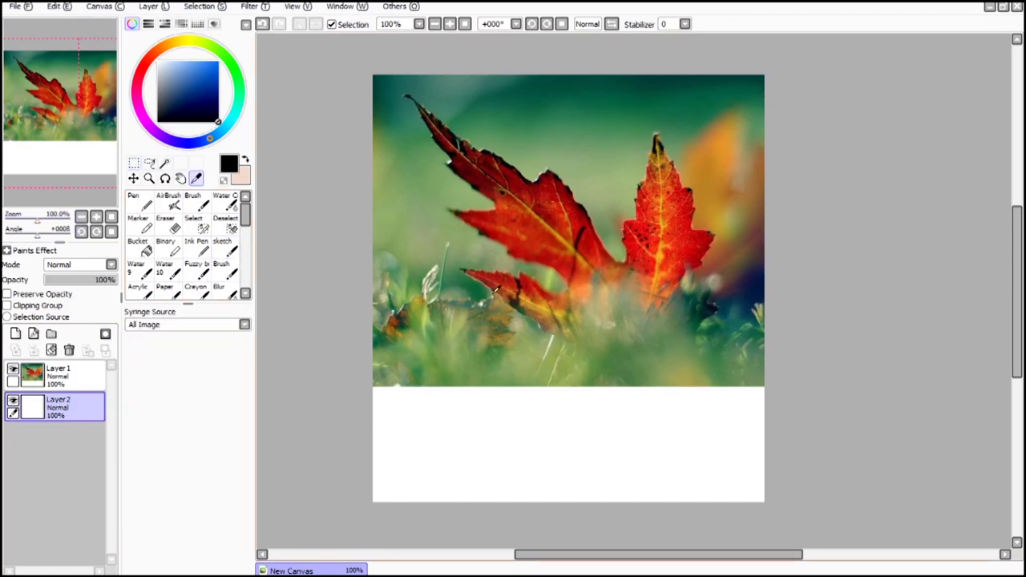
scroll(433, 285, "up", 4)
scroll(452, 217, "up", 4)
left_click(451, 214)
scroll(475, 226, "down", 1)
left_click(473, 199)
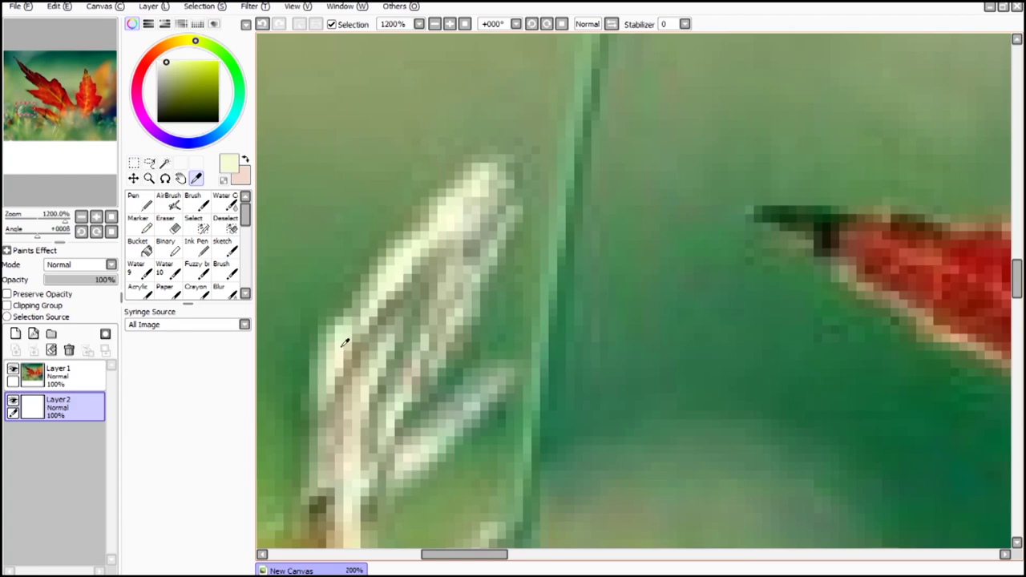
scroll(345, 343, "down", 6)
left_click(143, 247)
left_click(481, 449)
scroll(538, 393, "down", 1)
scroll(543, 383, "up", 2)
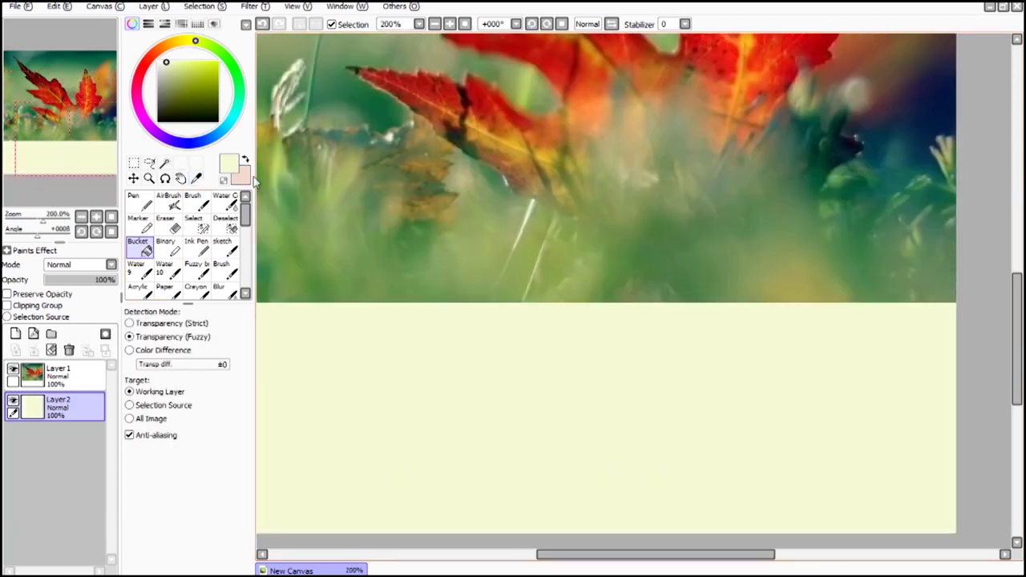
key("ctrl+z")
left_click(449, 345)
scroll(464, 343, "down", 2)
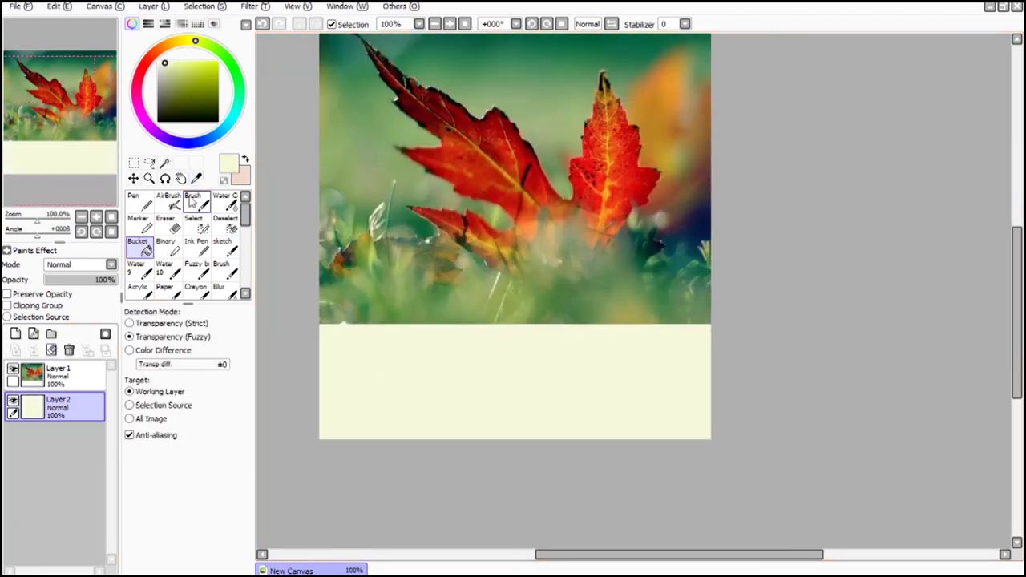
Step: Sample a near-black tone from the photo's dark shadow and paint a block at the strip's right end with the Pen at size 350
left_click(197, 178)
scroll(644, 223, "up", 2)
scroll(651, 220, "up", 6)
left_click(648, 283)
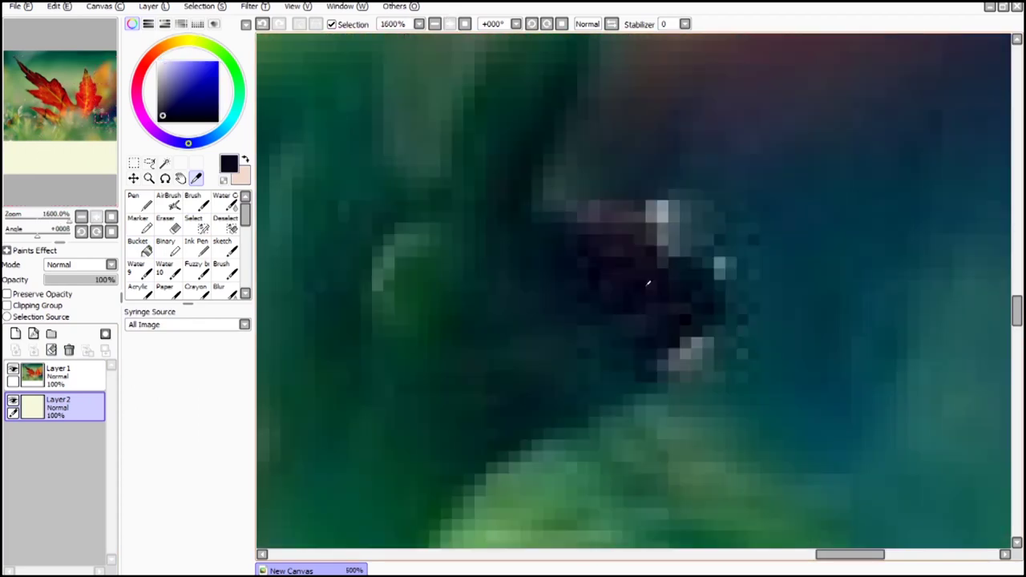
left_click(595, 292)
left_click(584, 305)
scroll(441, 185, "down", 7)
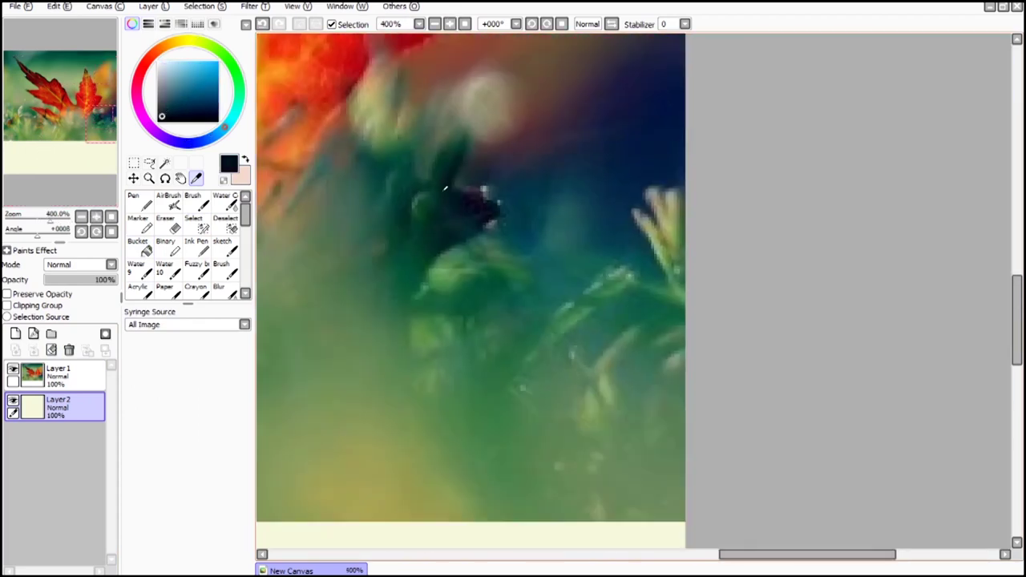
key("n")
left_click_drag(701, 297, 795, 199)
key("[")
key("[")
key("[")
left_click_drag(796, 263, 802, 437)
scroll(841, 427, "down", 2)
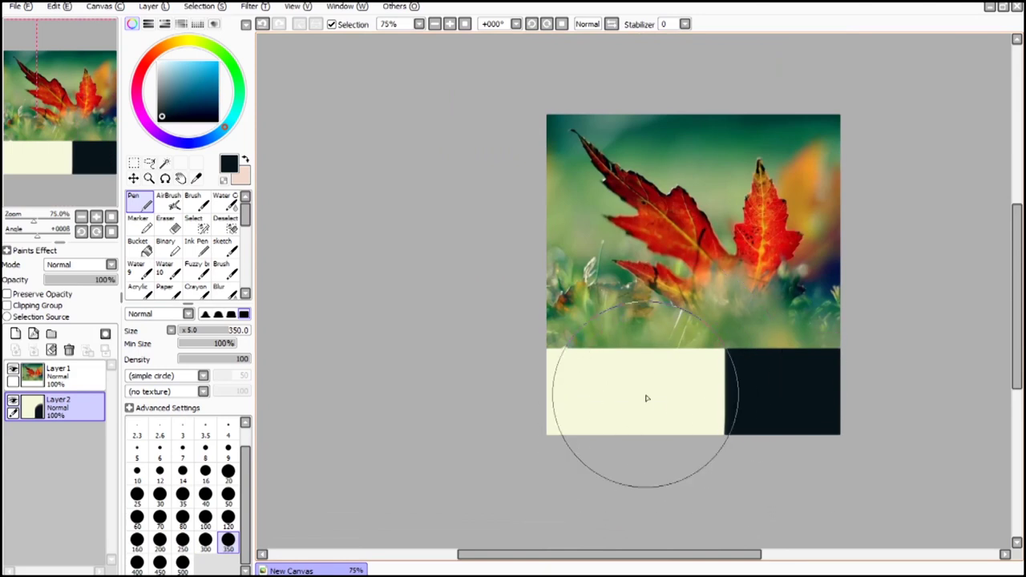
Step: Sample a dark green from the grass area near the pale blade and return to the Pen at size 120
scroll(708, 404, "up", 2)
left_click(228, 517)
left_click(197, 178)
scroll(379, 292, "down", 2)
scroll(401, 230, "up", 3)
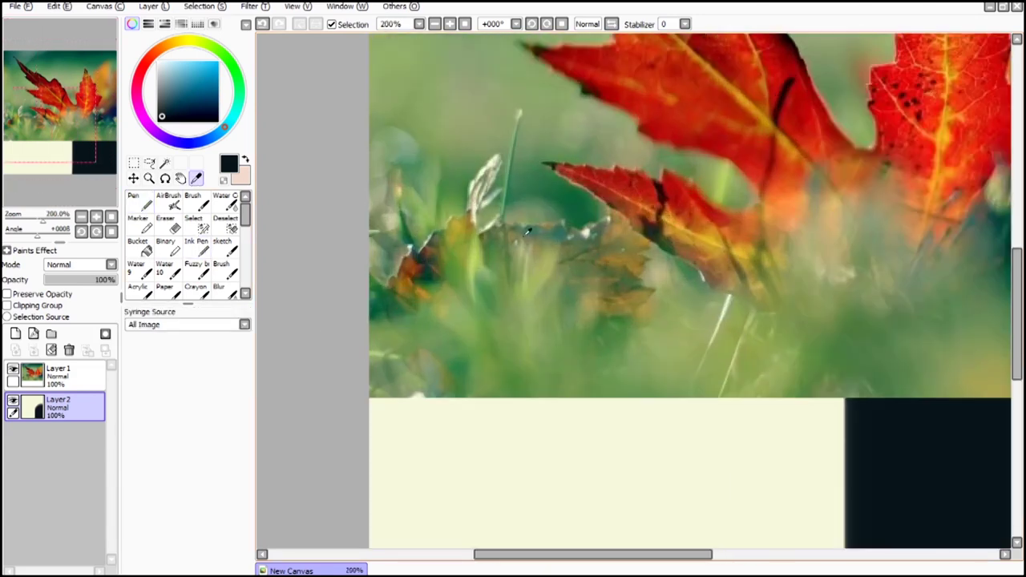
scroll(527, 233, "up", 1)
left_click(517, 207)
scroll(518, 206, "down", 2)
scroll(327, 345, "up", 3)
key("n")
scroll(486, 292, "down", 4)
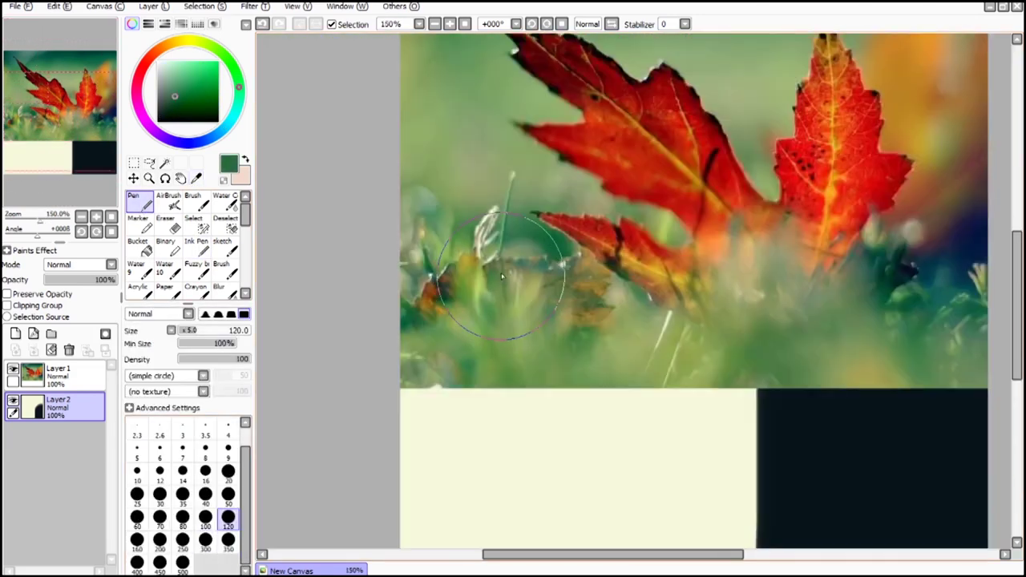
scroll(498, 437, "up", 2)
left_click_drag(547, 269, 547, 501)
left_click(134, 163)
left_click_drag(491, 239, 716, 515)
key("ctrl+z")
key("ctrl+z")
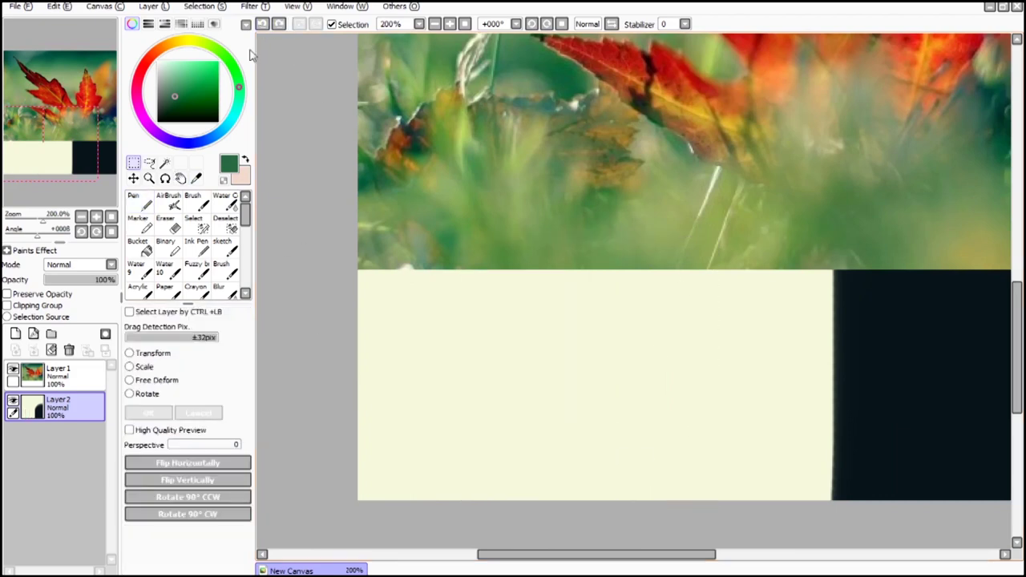
key("n")
left_click(419, 361)
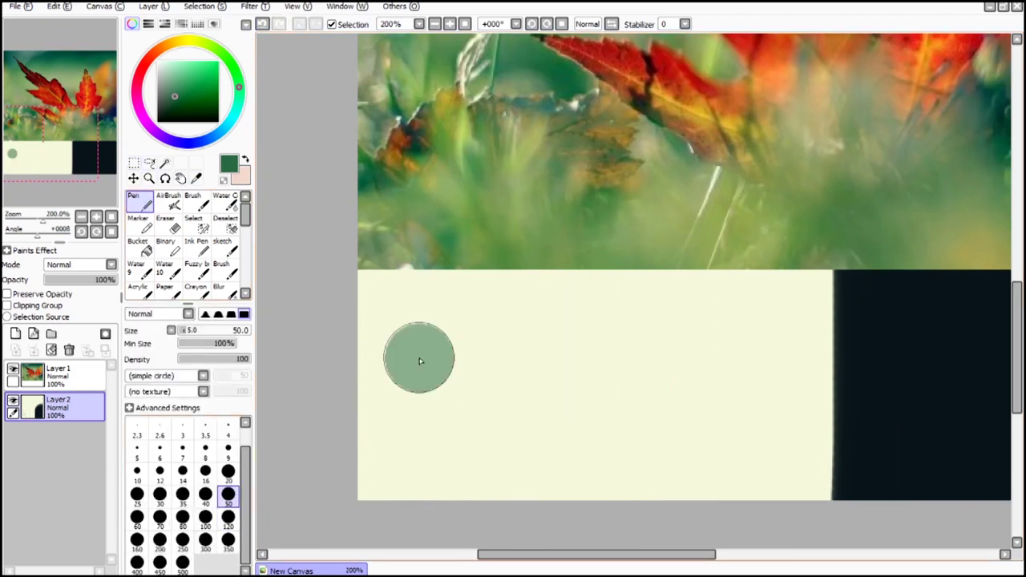
left_click(776, 361, "shift")
left_click(484, 454, "shift")
left_click(771, 454, "shift")
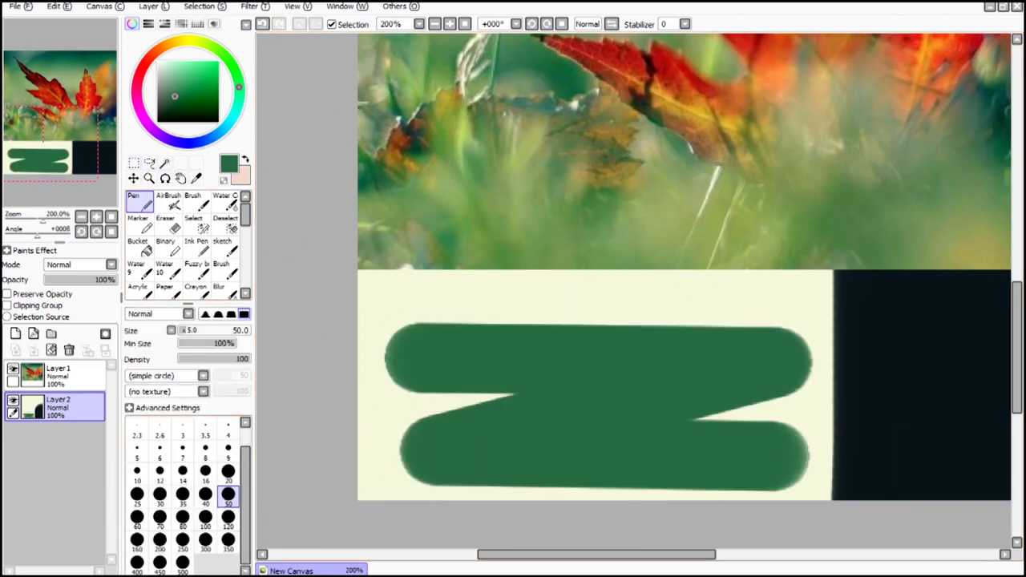
key("ctrl+z")
key("ctrl+z")
key("ctrl+z")
key("ctrl+z")
Step: Paint a straight vertical dark green stripe across the cream strip with the Pen at size 100, leaving cream at its left edge
left_click(205, 517)
left_click(499, 203)
left_click(500, 477, "shift")
scroll(541, 263, "down", 1)
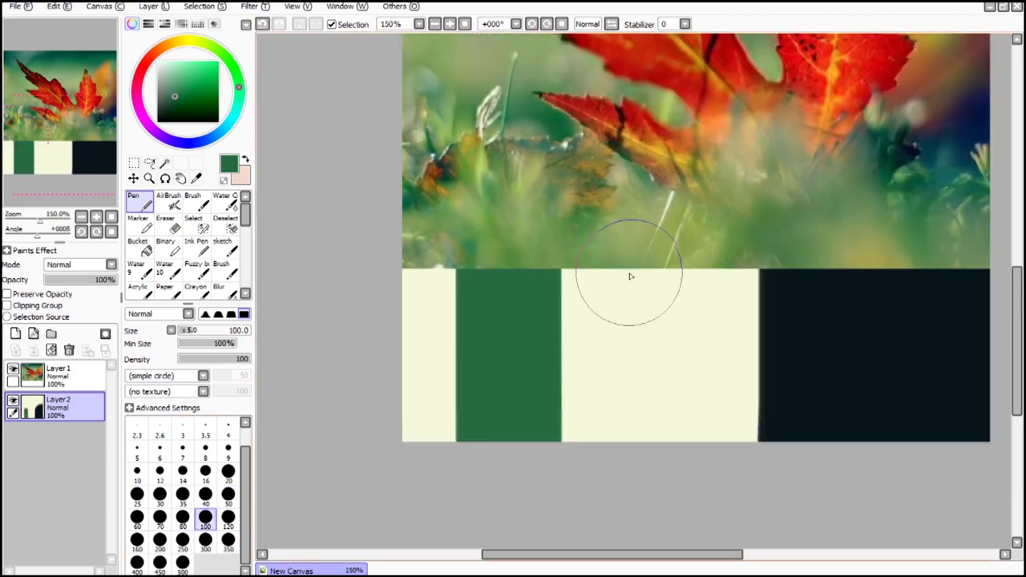
left_click(263, 23)
left_click(528, 206)
left_click(529, 446, "shift")
scroll(547, 389, "down", 1)
scroll(719, 323, "up", 1)
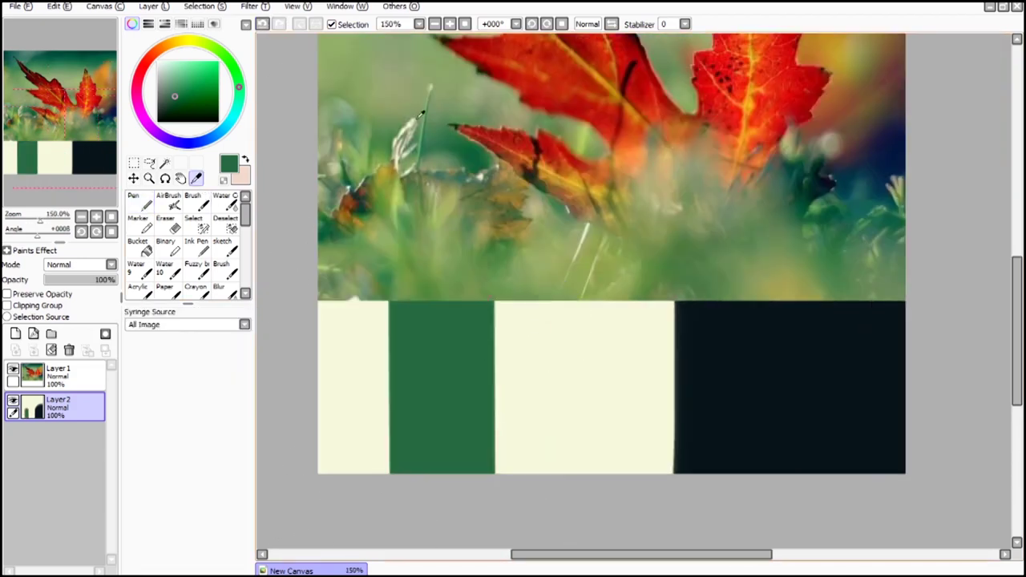
Step: Sample a muted olive and a lighter yellow-green from the photo and paint each as a vertical stripe beside the dark green
left_click(516, 255, "alt")
left_click_drag(516, 257, 516, 516)
key("alt")
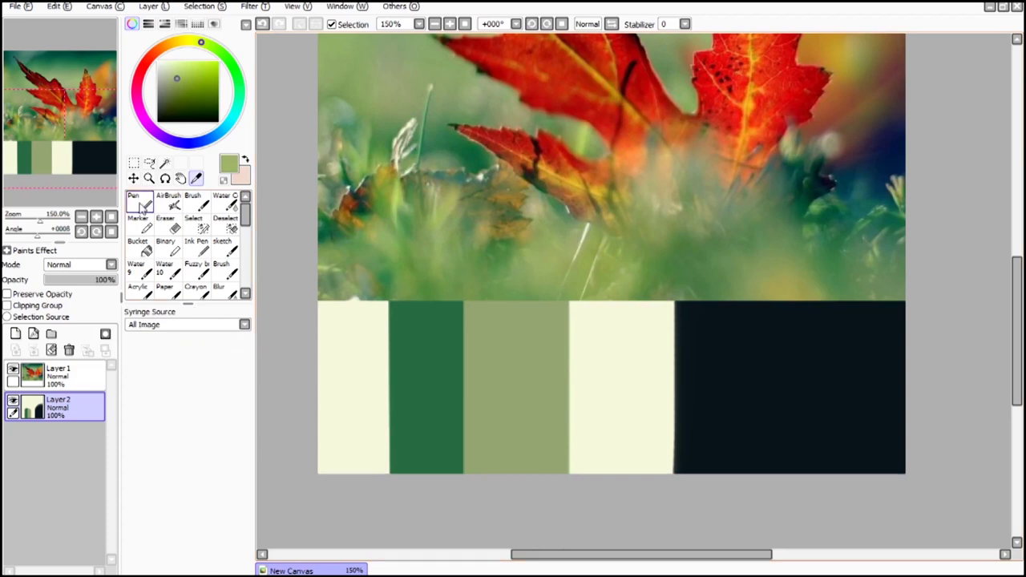
left_click(143, 208)
left_click(592, 263)
left_click(592, 507, "shift")
Step: Repaint the muted olive stripe in a richer mid green with the Pen at size 80, keeping the stripe straight
left_click(182, 179)
left_click(196, 179)
left_click(520, 386)
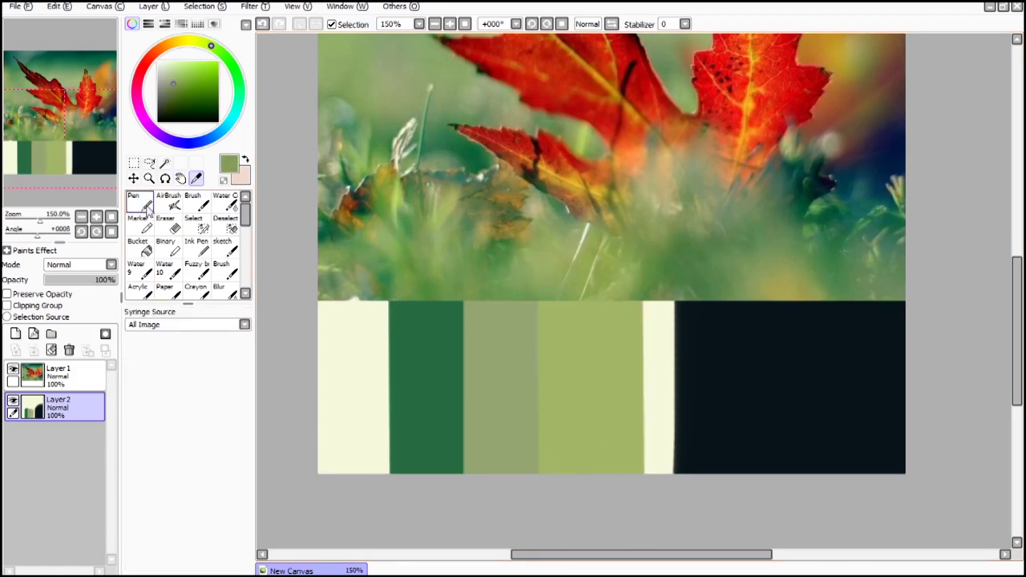
left_click(141, 204)
left_click(182, 517)
left_click_drag(497, 359, 497, 481)
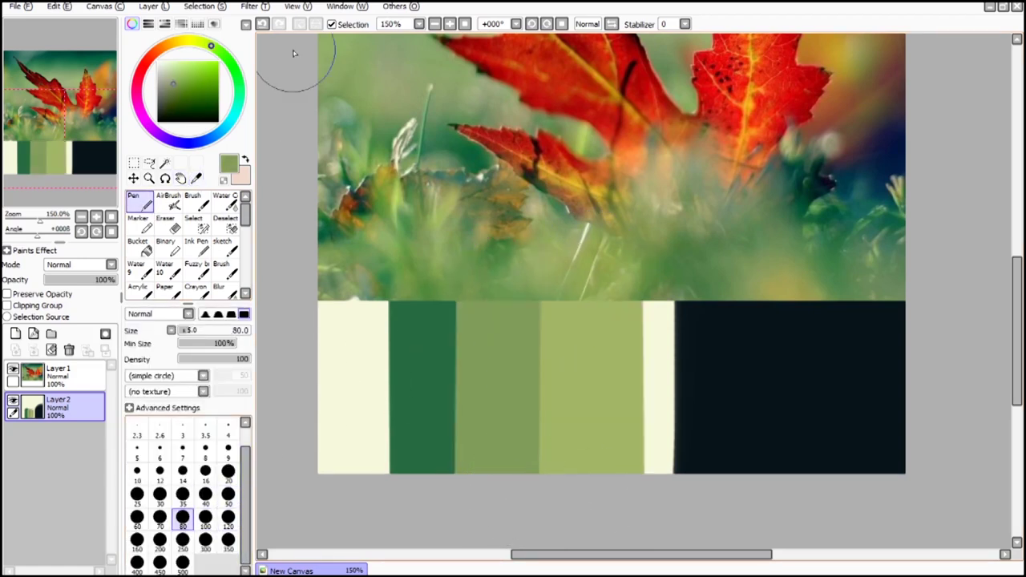
left_click(263, 25)
left_click(504, 286)
left_click(506, 486, "shift")
Step: Sample a tan from the blurred grass and paint it as a vertical stripe between the yellow-green and the near-black block
left_click(197, 179)
left_click(618, 383)
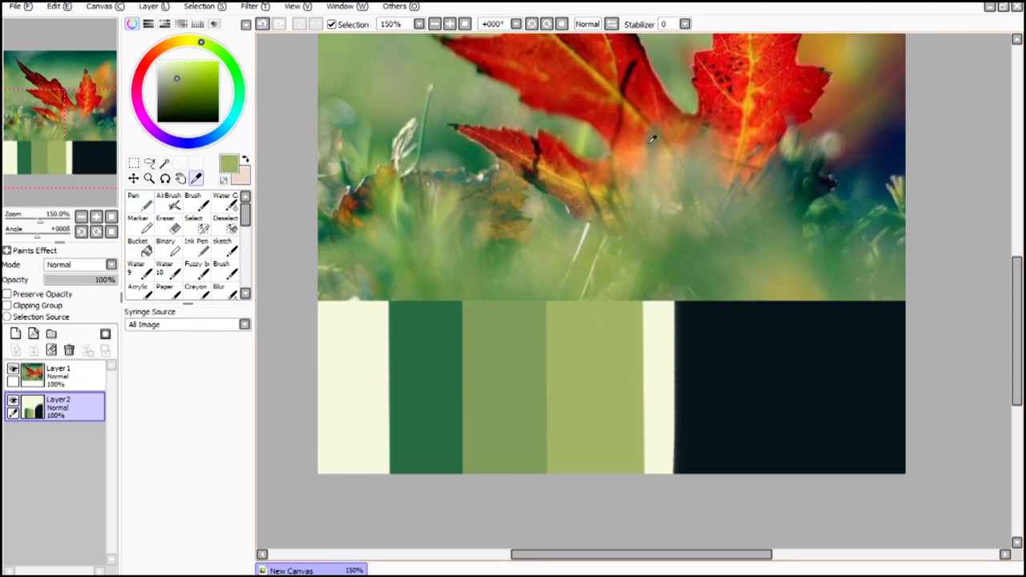
mouse_move(57, 140)
left_mouse_down()
mouse_move(64, 103)
mouse_move(40, 147)
left_mouse_up()
left_click(828, 228)
left_click(140, 207)
left_click(656, 266)
left_click(658, 459, "shift")
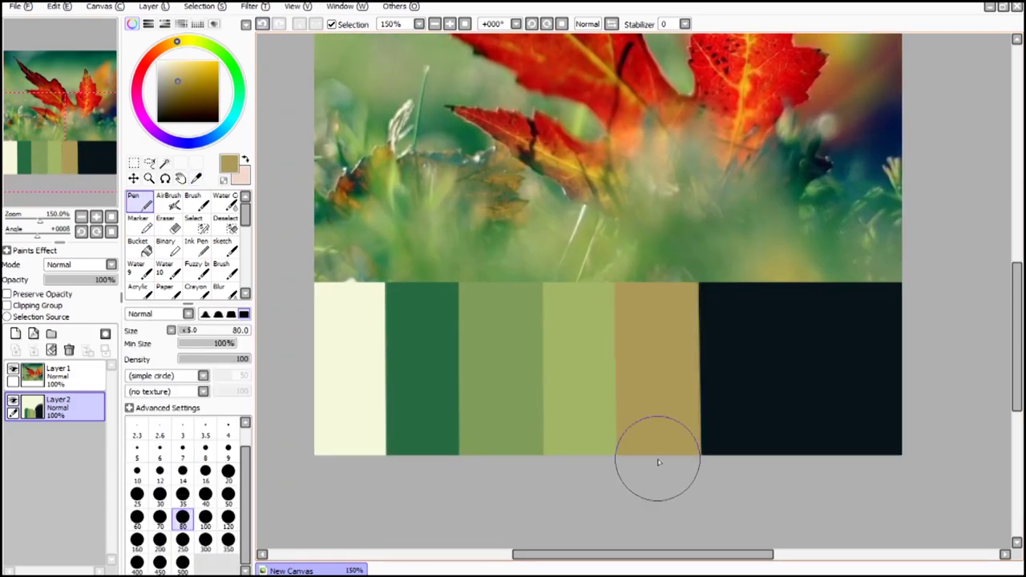
key("ctrl+z")
left_click_drag(665, 284, 661, 461)
Step: Sample orange and red from the upright leaf and paint them as adjacent vertical stripes to the right of the tan
left_click(748, 112, "alt")
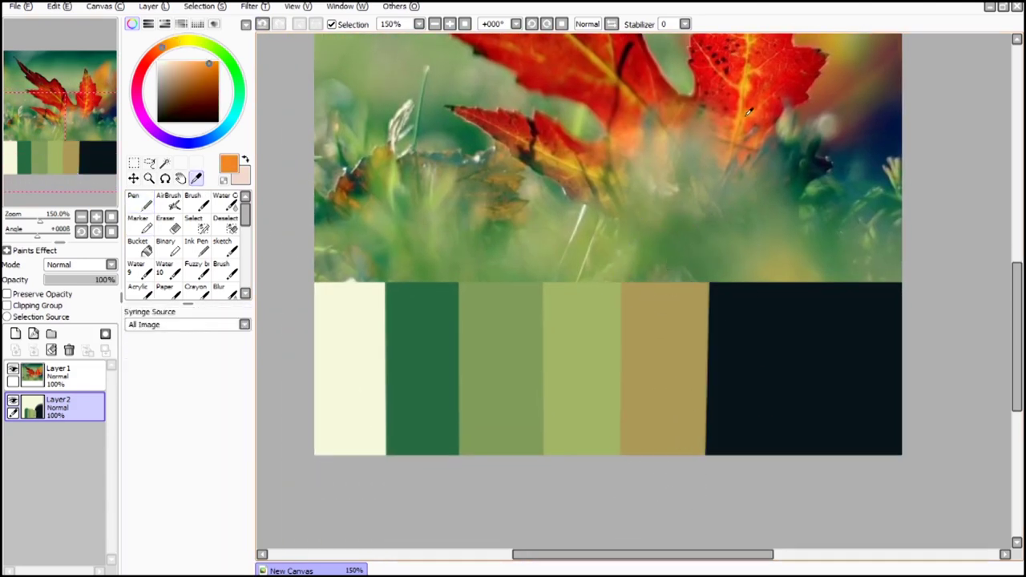
left_click_drag(746, 260, 747, 469)
left_click(784, 86, "alt")
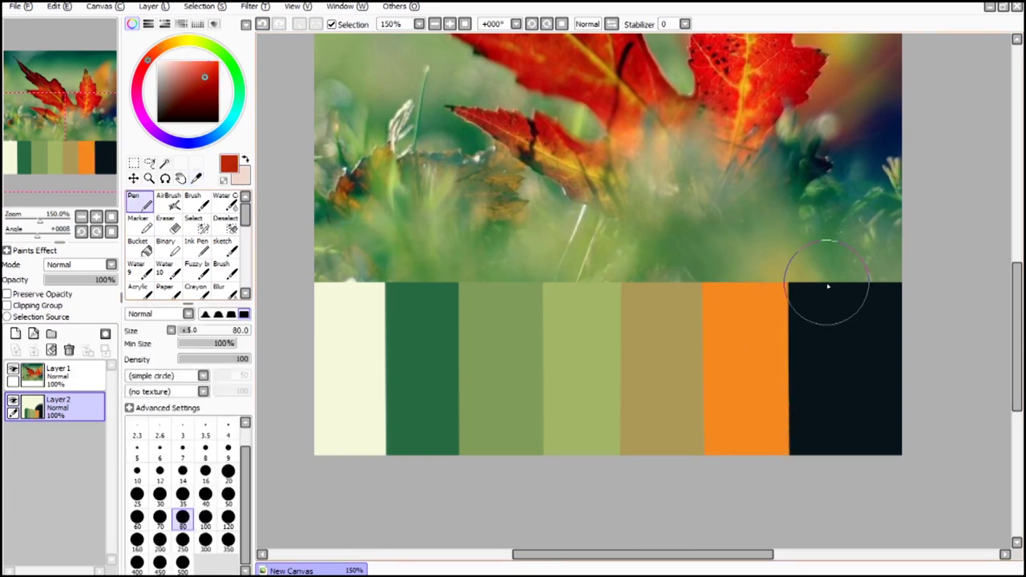
left_click_drag(829, 286, 826, 469)
Step: Scale the palette layer narrower from its right side and fill the exposed gap with the sampled near-black
key("ctrl+t")
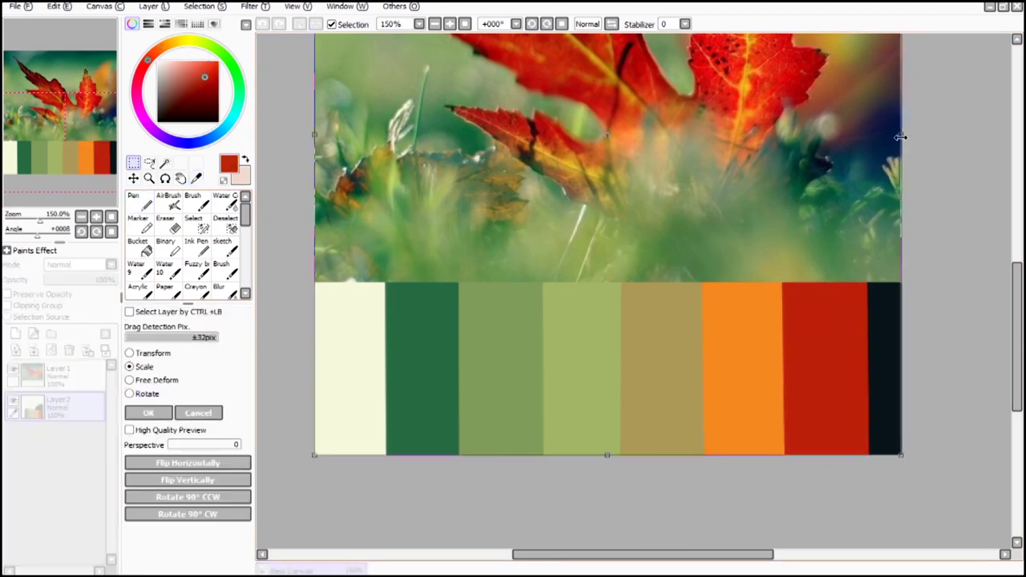
left_click_drag(901, 136, 863, 138)
key("Return")
key("alt")
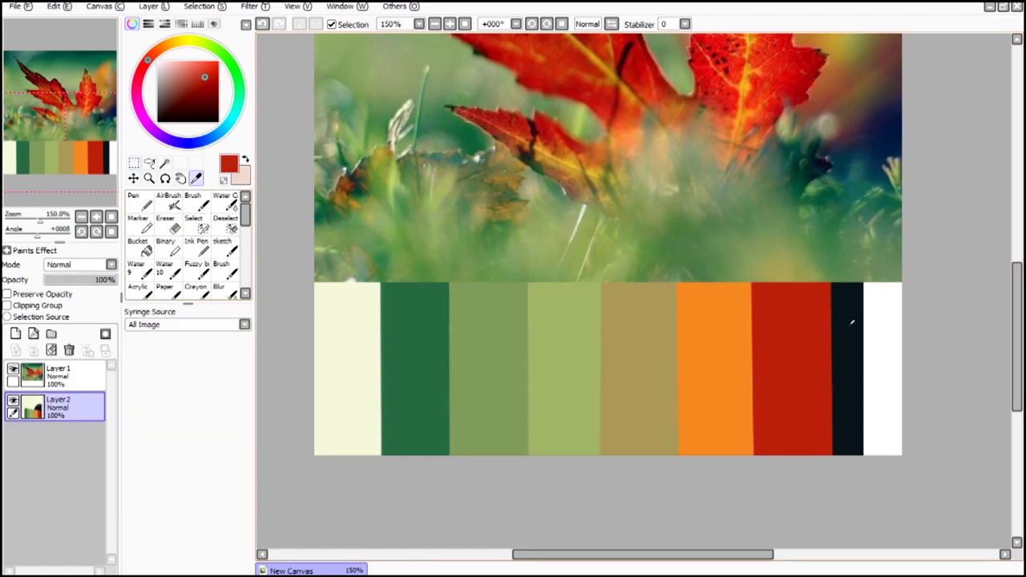
left_click(852, 323, "alt")
left_click_drag(893, 269, 885, 461)
Step: Merge the leaf photo layer down into the palette layer
left_click_drag(465, 96, 451, 243)
scroll(451, 243, "down", 2)
left_click(61, 377)
key("ctrl+e")
left_click(135, 163)
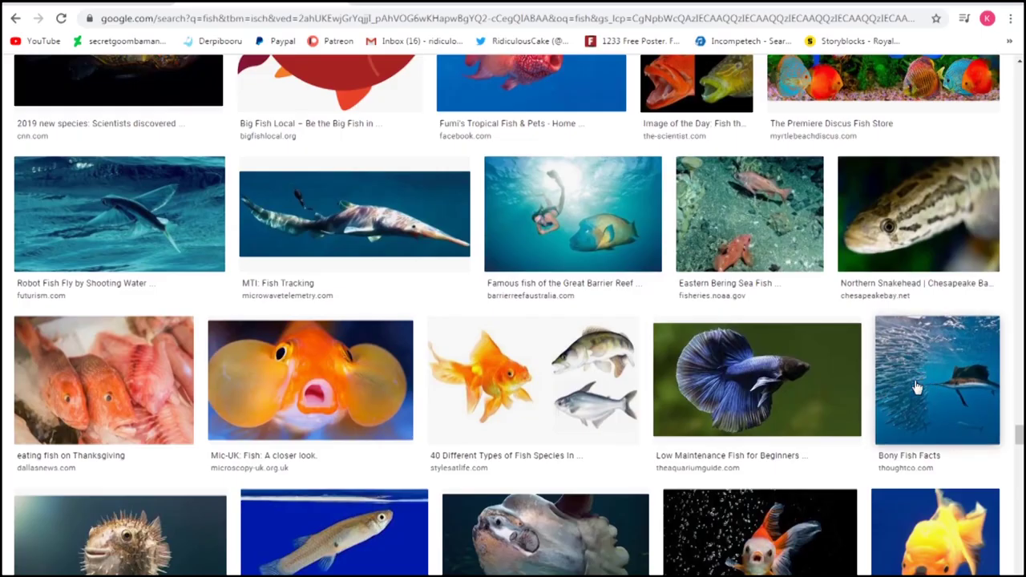
Step: Switch to the Google Images fish results and copy the photo of a sailfish beside a school of small fish
left_click(915, 386)
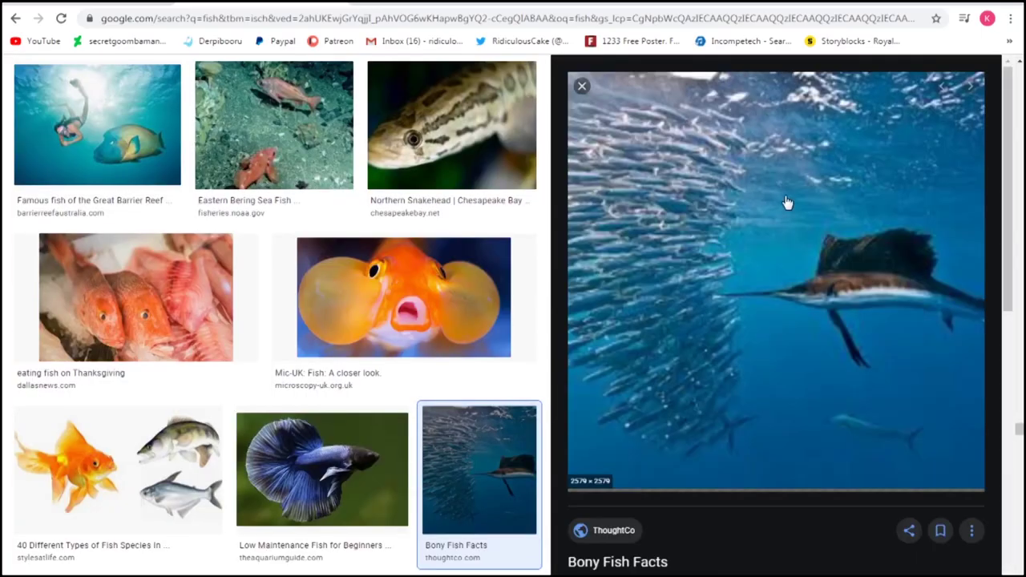
right_click(771, 327)
left_click(782, 470)
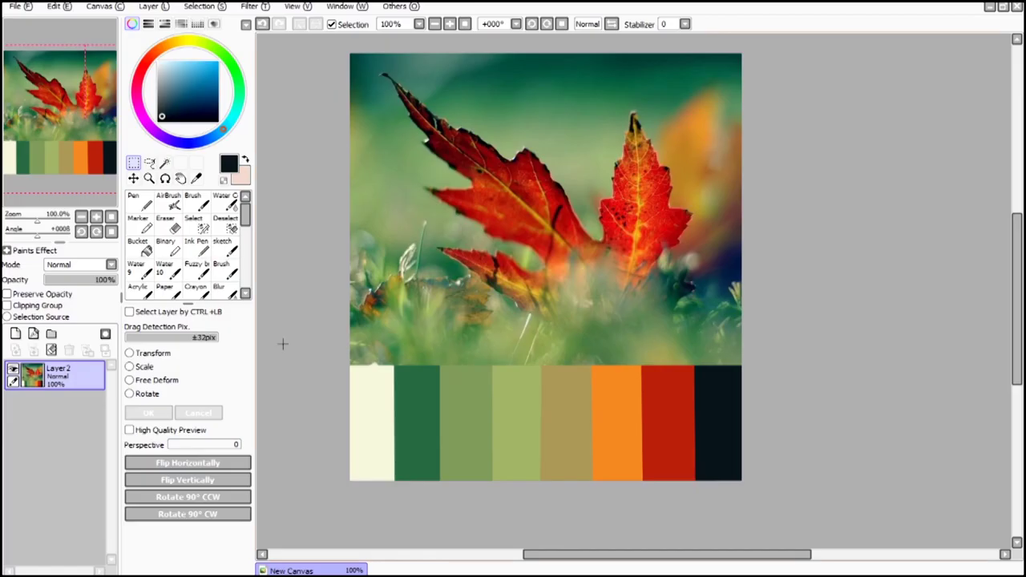
Step: Switch to PaintTool SAI, paste the sailfish photo as a new layer, and scale it down to about the canvas width
left_click(62, 9)
left_click(106, 101)
left_click(139, 369)
scroll(698, 197, "down", 6)
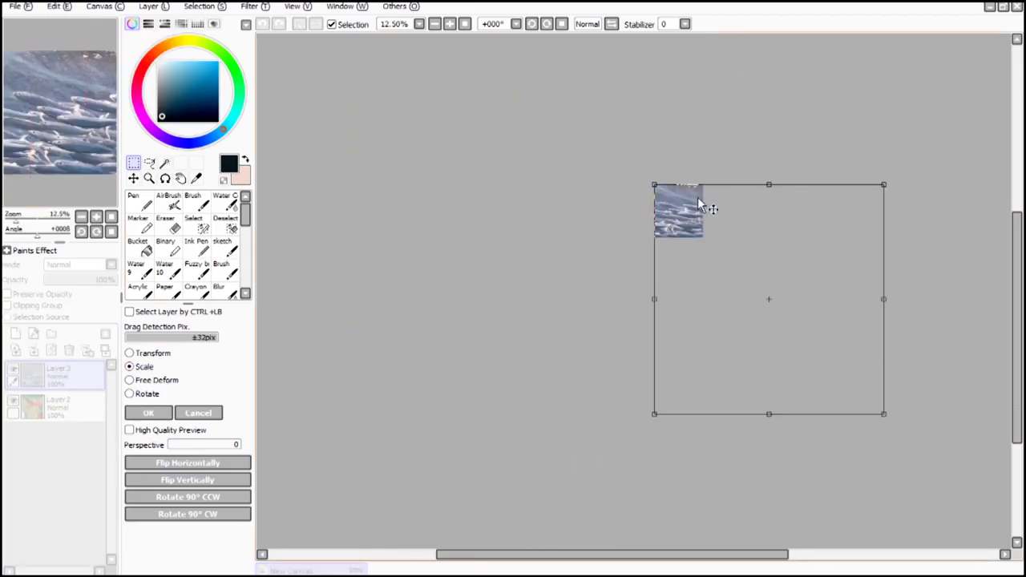
left_click_drag(885, 415, 705, 236)
scroll(706, 234, "up", 5)
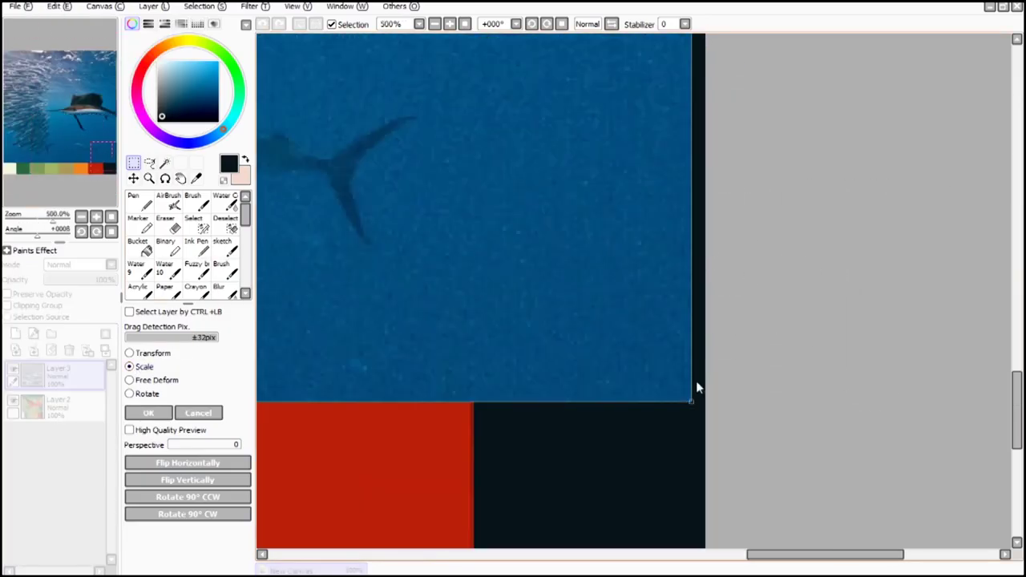
scroll(705, 410, "down", 5)
left_click(149, 413)
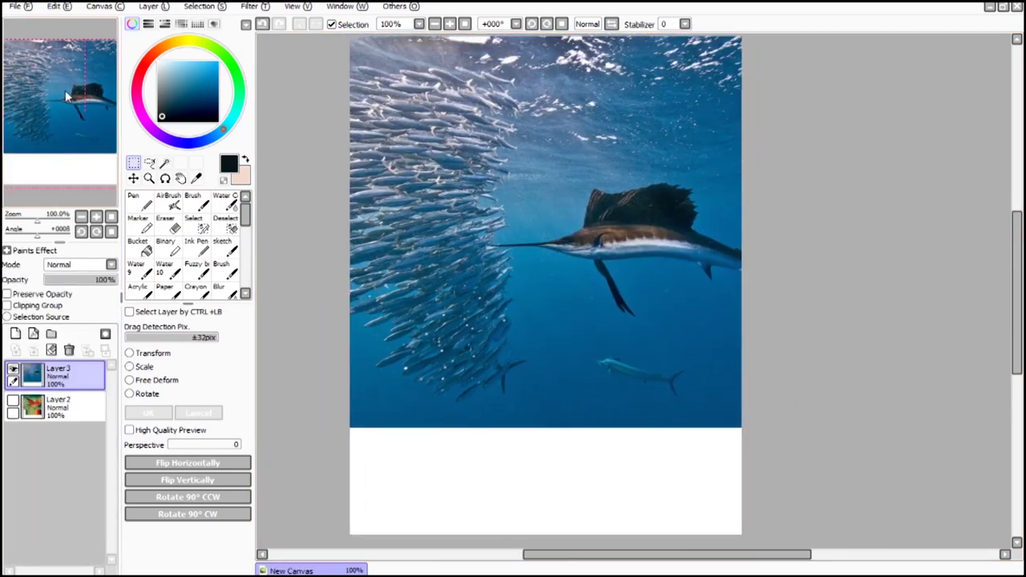
Step: Sample the off-white from the small fish and fill a new layer placed beneath the sailfish photo with it
left_click(196, 178)
scroll(414, 80, "up", 9)
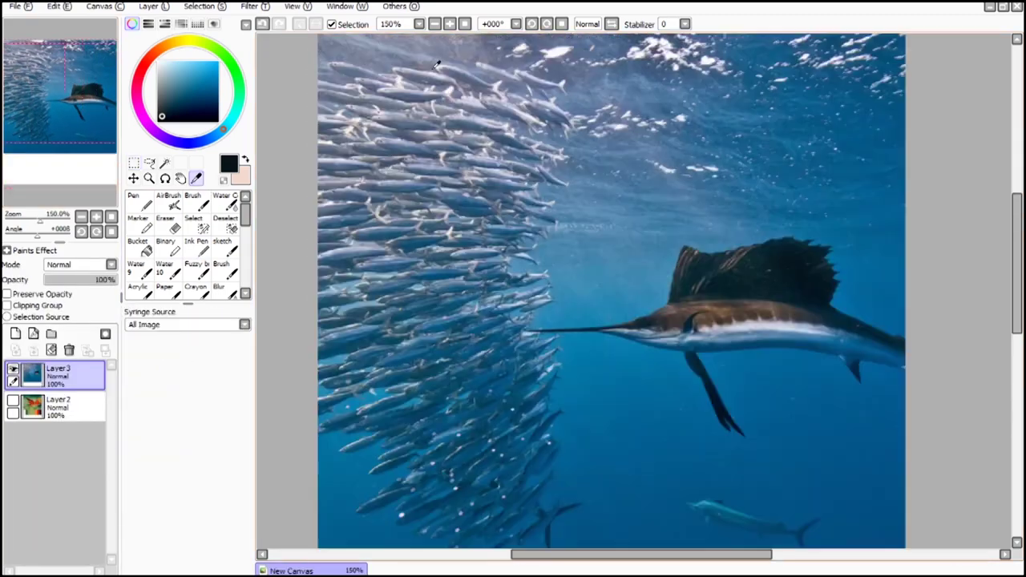
left_click(635, 180)
left_click(812, 235)
scroll(564, 174, "down", 9)
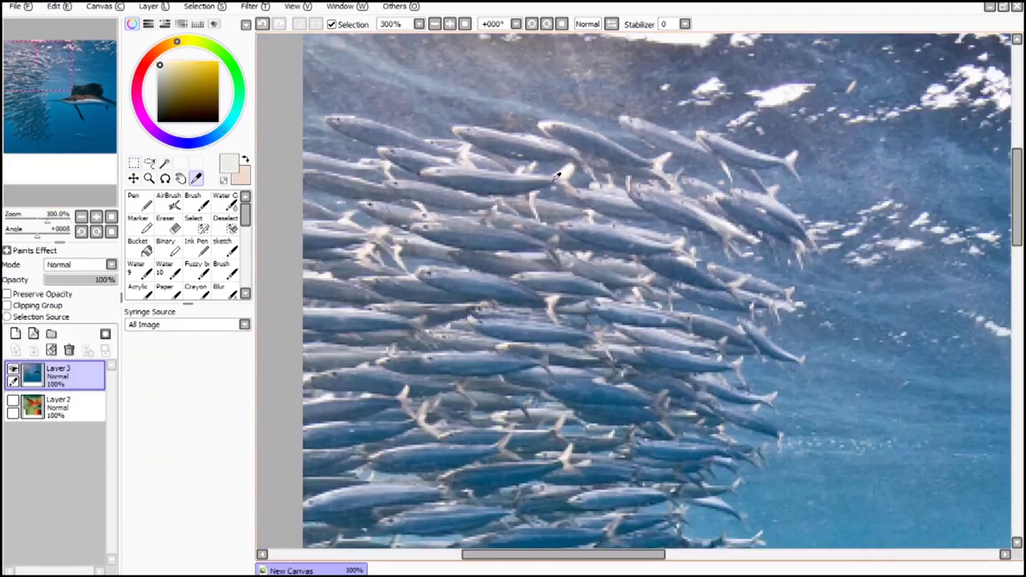
left_click(153, 7)
left_click(176, 22)
left_click_drag(64, 375, 64, 415)
left_click(141, 248)
left_click(645, 452)
Step: Sample a pale lavender from the small fish and paint it as a vertical swatch in the strip below the photo
left_click(197, 178)
scroll(545, 172, "up", 6)
left_click(545, 172)
left_click(140, 201)
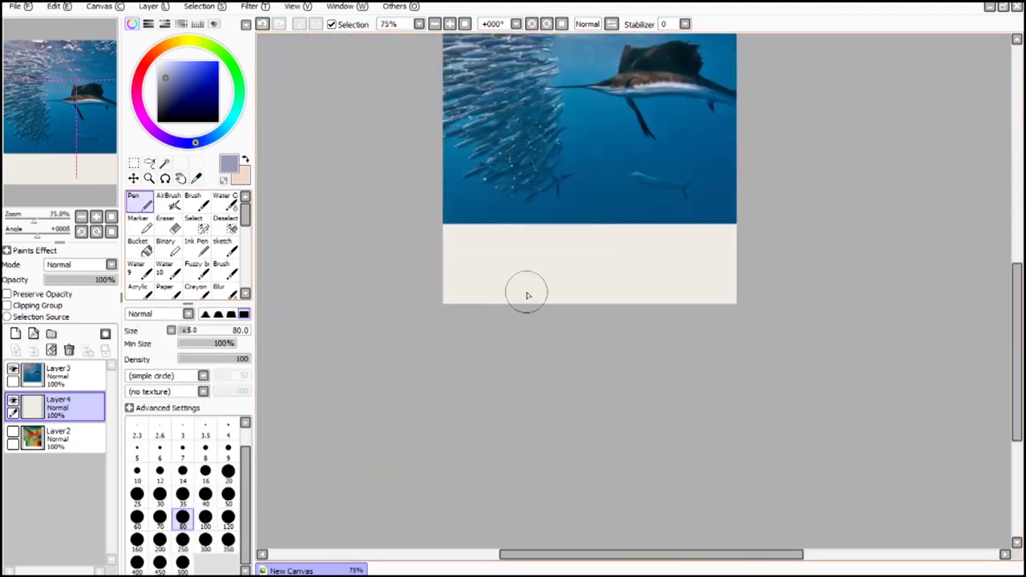
left_click_drag(450, 241, 450, 446)
left_click_drag(506, 291, 506, 437)
Step: Sample a darker slate purple from the fish school and paint it as a swatch beside the lavender one
left_click(197, 178)
scroll(426, 179, "up", 6)
left_click(426, 180)
scroll(425, 179, "down", 9)
left_click(140, 202)
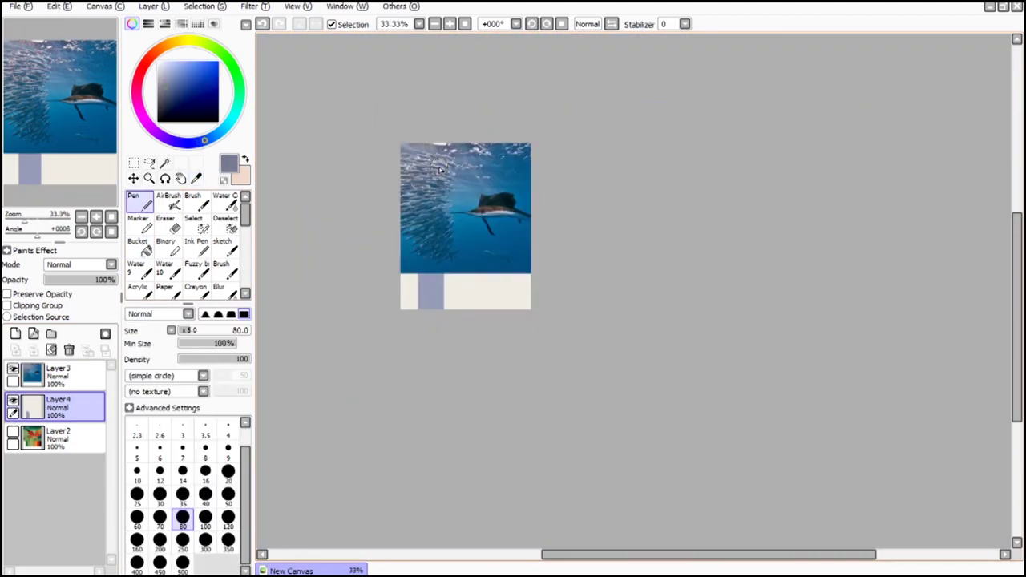
scroll(445, 304, "up", 3)
left_click_drag(453, 224, 454, 321)
Step: Sample the near-black from the sailfish and paint it as the last swatch at the strip's right end
left_click(197, 178)
scroll(583, 148, "up", 5)
scroll(548, 184, "down", 5)
left_click(722, 90)
left_click(140, 201)
left_click_drag(546, 321, 547, 409)
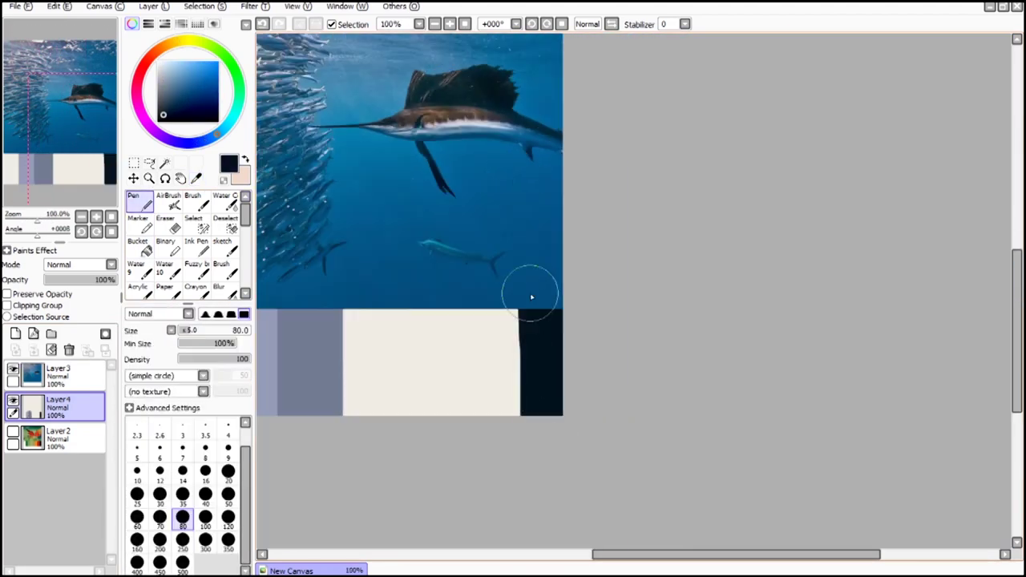
Step: Sample the sailfish's dark brown and paint it as a swatch beside the near-black one
left_click(196, 178)
left_click(502, 136)
left_click(139, 201)
mouse_move(438, 385)
left_mouse_down()
mouse_move(438, 513)
mouse_move(501, 287)
left_mouse_up()
left_click_drag(503, 277, 502, 409)
Step: Sample the light teal blue from the lone small fish and paint it as a swatch beside the slate purple
left_click(196, 178)
scroll(389, 165, "up", 4)
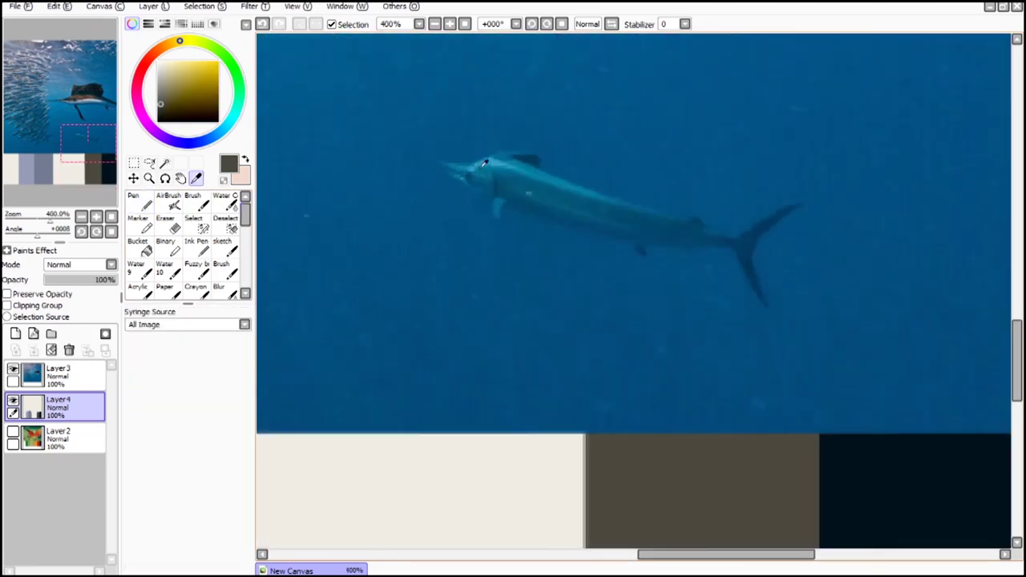
left_click(513, 159)
scroll(513, 159, "down", 5)
left_click(139, 201)
left_click_drag(456, 240, 456, 341)
Step: Sample a medium blue from the water and paint it as a swatch beside the light blue one
left_click(197, 178)
left_click(280, 144)
left_click(139, 201)
left_click_drag(508, 236, 508, 337)
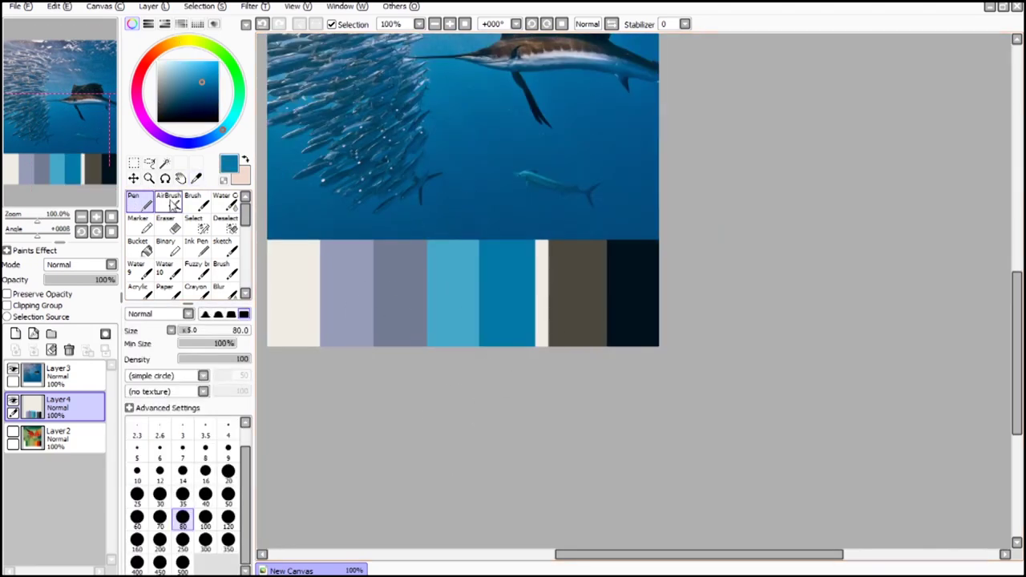
Step: Select the brown and near-black swatches and scale them slightly narrower from their left edge
left_click(196, 178)
scroll(595, 239, "down", 1)
scroll(503, 222, "up", 1)
left_click(149, 163)
left_click(133, 164)
scroll(689, 345, "up", 1)
left_click_drag(696, 363, 522, 165)
key("ctrl+t")
left_click_drag(522, 260, 529, 262)
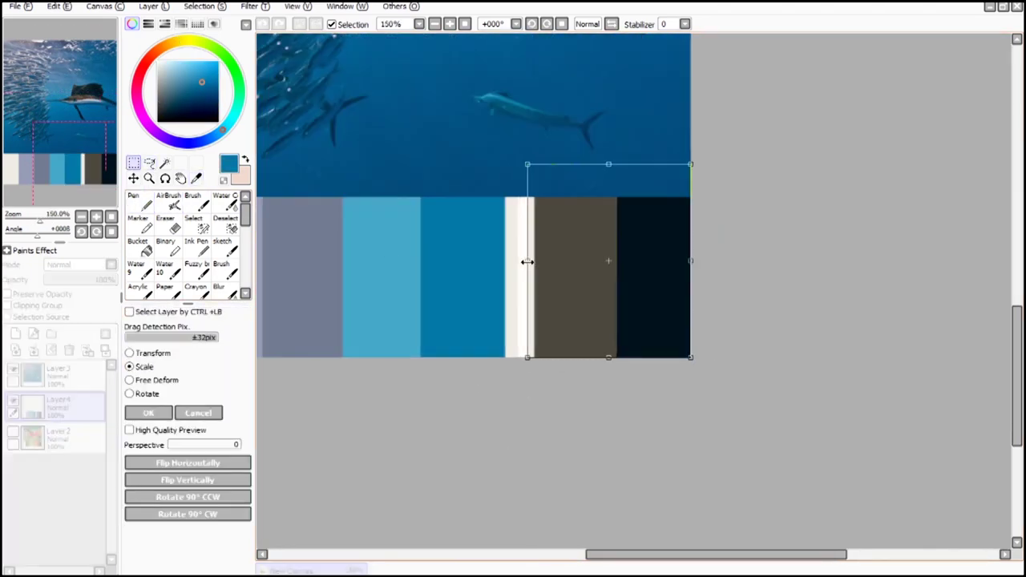
key("Return")
Step: Widen the gap by scaling the blue swatches narrower from the right and the two dark swatches narrower from the left
left_click_drag(310, 162, 616, 343)
key("ctrl+t")
left_click_drag(616, 248, 606, 248)
left_click(146, 412)
left_click_drag(742, 346, 615, 163)
left_click(133, 368)
left_click_drag(615, 247, 630, 247)
left_click(143, 412)
key("ctrl+d")
Step: Sample the deep navy from the water near the small fish's tail and fill the palette gap using the size 70 Pen
left_click(197, 178)
scroll(705, 186, "up", 9)
left_click(425, 196)
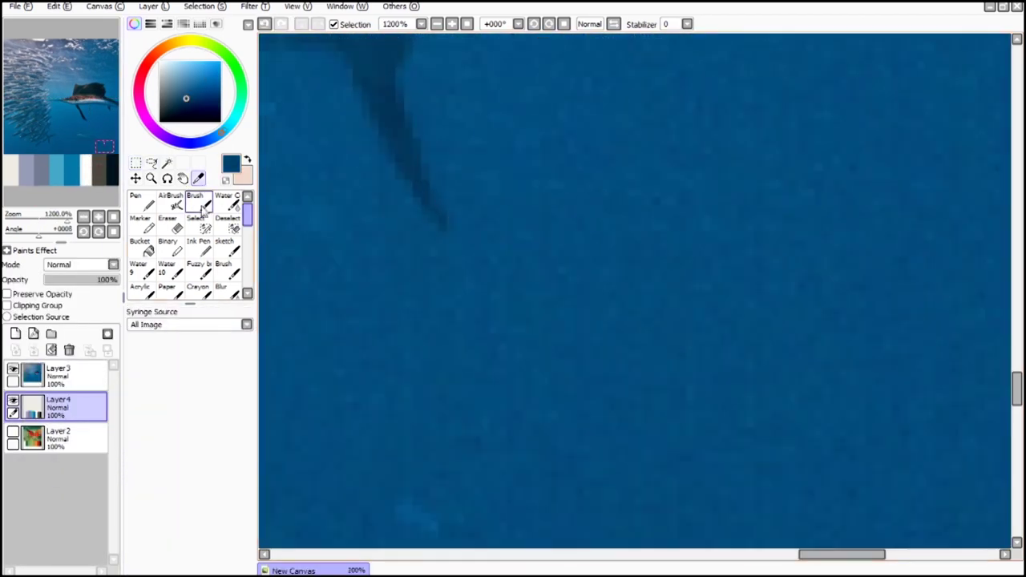
left_click(141, 202)
scroll(661, 261, "down", 8)
left_click_drag(554, 288, 554, 545)
scroll(599, 370, "up", 2)
left_click(162, 520)
scroll(523, 217, "down", 2)
mouse_move(523, 214)
left_mouse_down()
mouse_move(523, 376)
mouse_move(532, 208)
left_mouse_up()
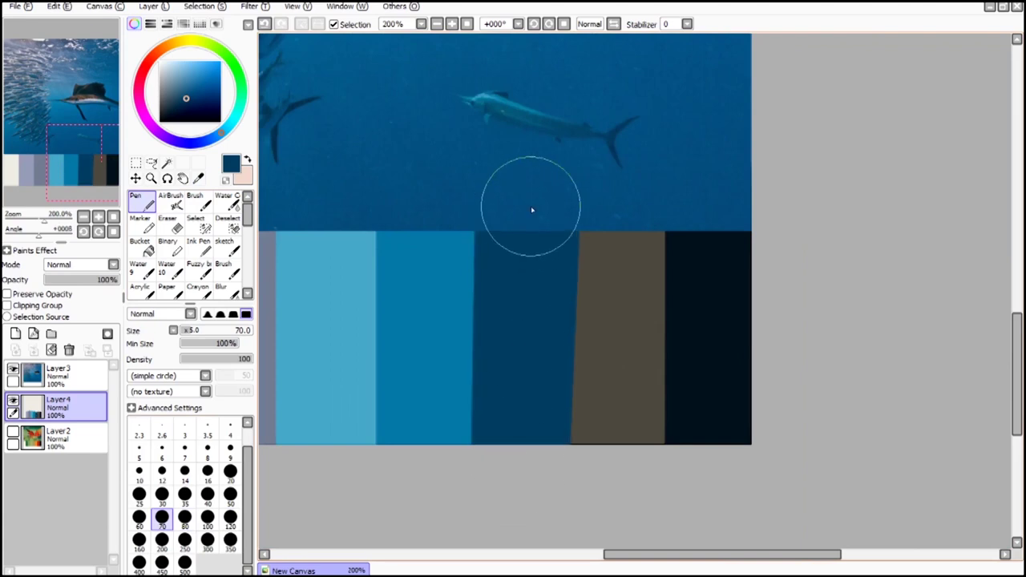
left_click_drag(529, 372, 518, 354)
Step: Merge the sailfish photo layer down into the palette layer
scroll(537, 359, "down", 3)
left_click(136, 163)
left_click(65, 376)
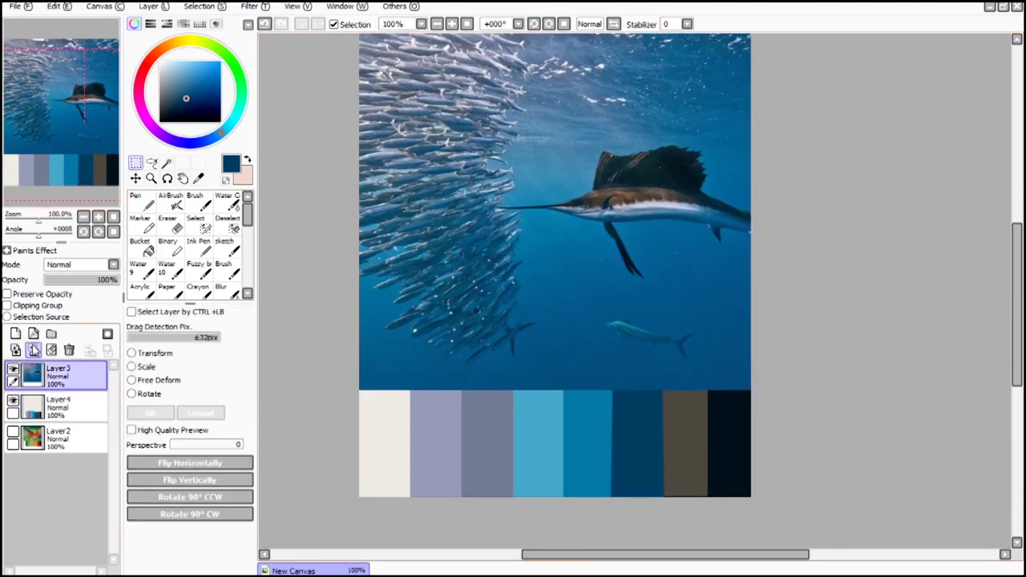
left_click(33, 350)
Step: Sample the blue of the open water between the fish school and the sailfish
left_click_drag(105, 178, 111, 171)
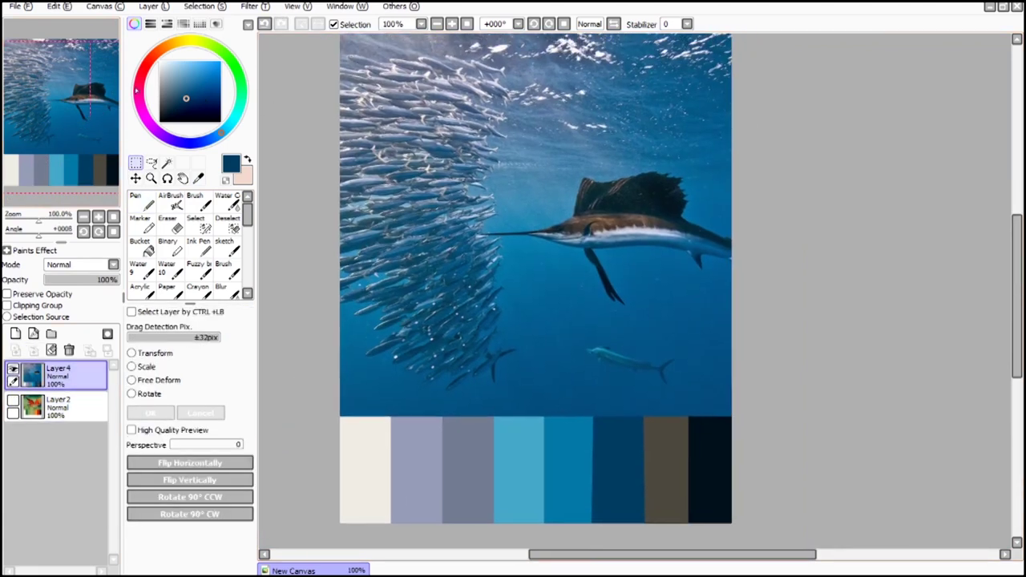
scroll(492, 291, "up", 4)
left_click(198, 178)
left_click(683, 323)
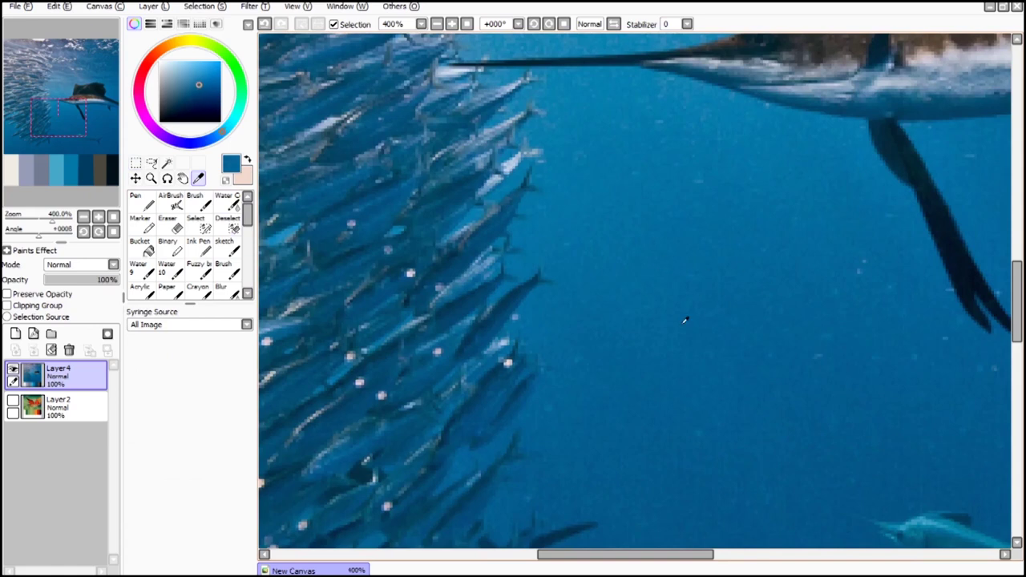
scroll(685, 319, "down", 5)
scroll(809, 314, "up", 1)
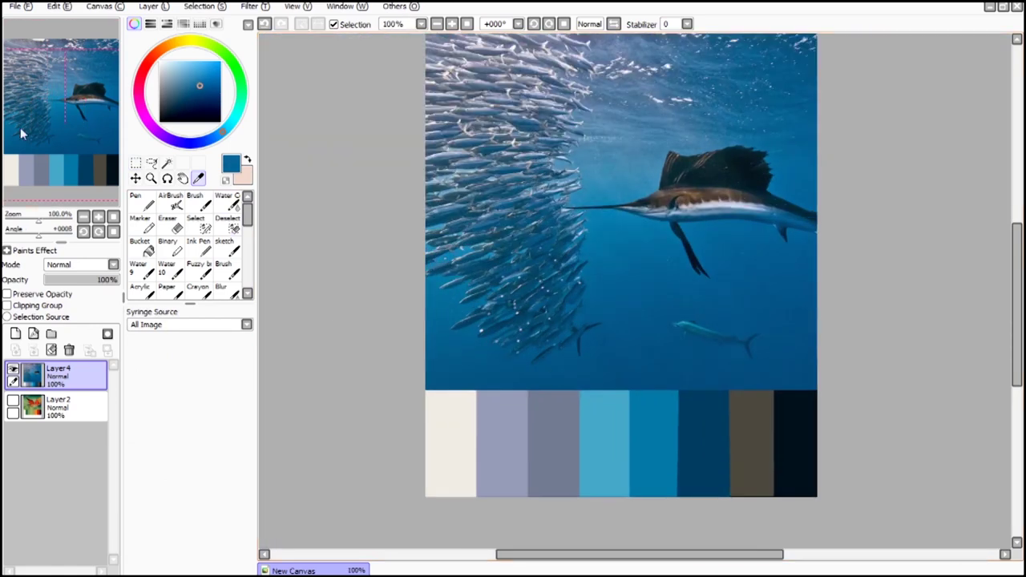
left_click_drag(20, 127, 35, 118)
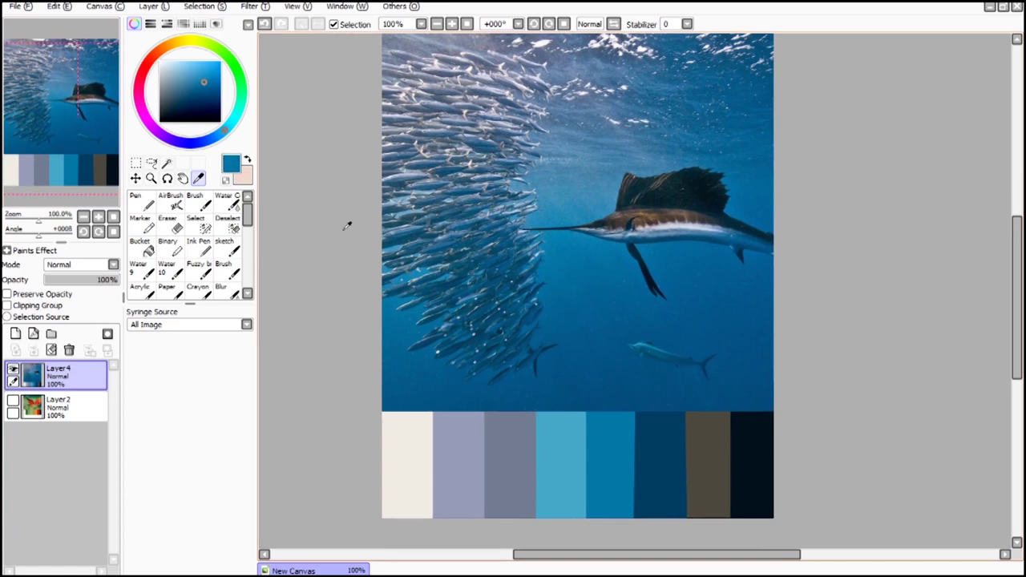
Step: Choose a mustard yellow and paint broad size 120 Pen strokes across the sailfish photo as a contrasting color
mouse_move(231, 147)
left_mouse_down()
mouse_move(241, 91)
mouse_move(196, 50)
left_mouse_up()
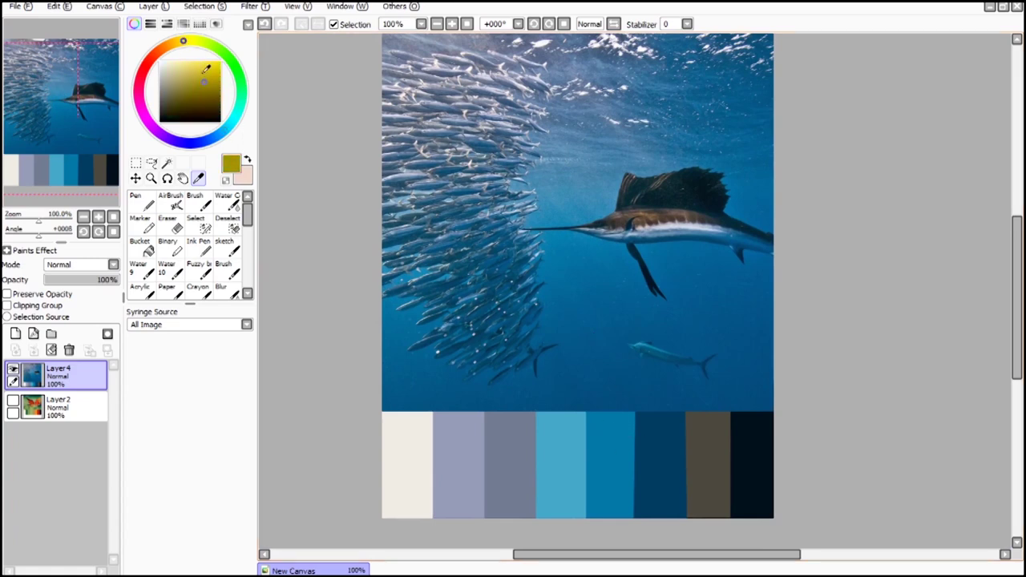
left_click(142, 200)
left_click(230, 518)
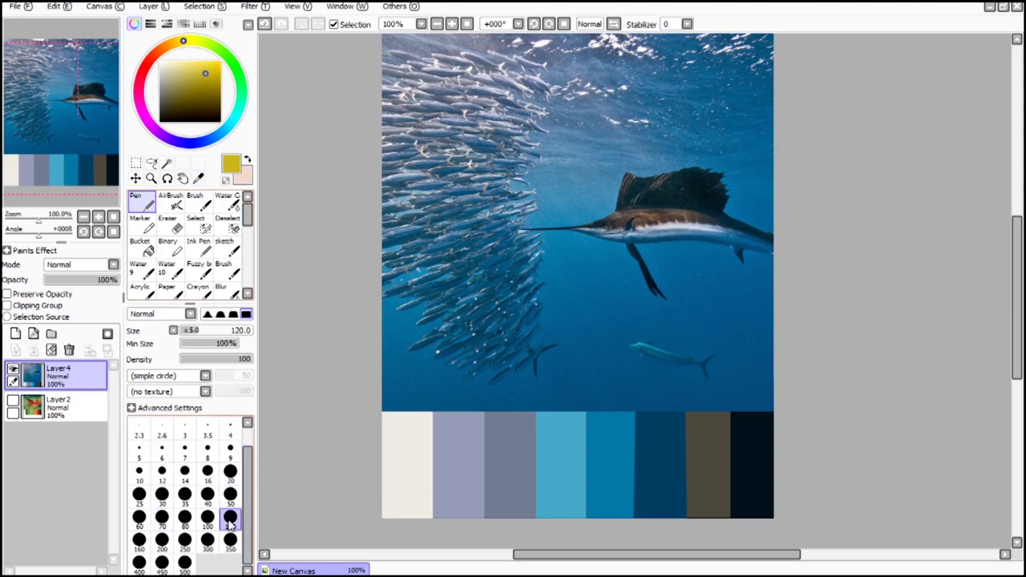
mouse_move(710, 358)
left_mouse_down()
mouse_move(554, 363)
mouse_move(731, 328)
left_mouse_up()
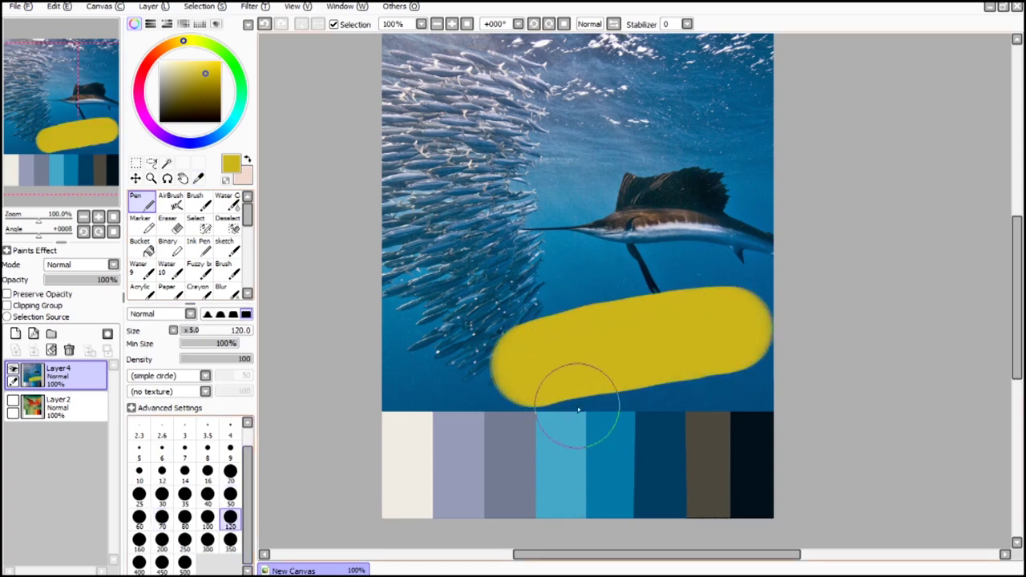
mouse_move(471, 278)
left_mouse_down()
mouse_move(618, 238)
mouse_move(498, 264)
mouse_move(642, 234)
left_mouse_up()
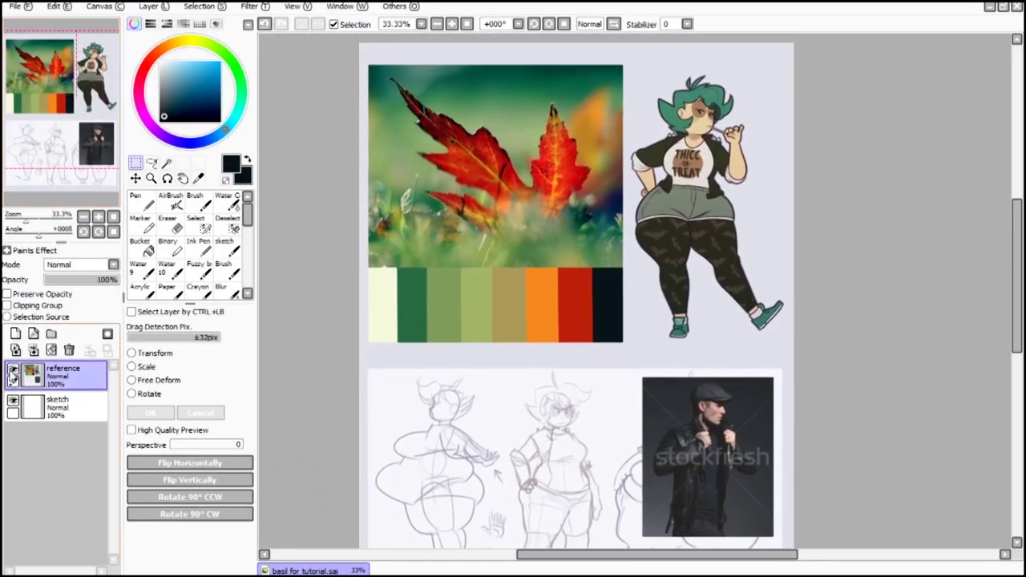
Step: Hide the reference layer to check the blank sketch canvas, and show the references again
left_click(12, 373)
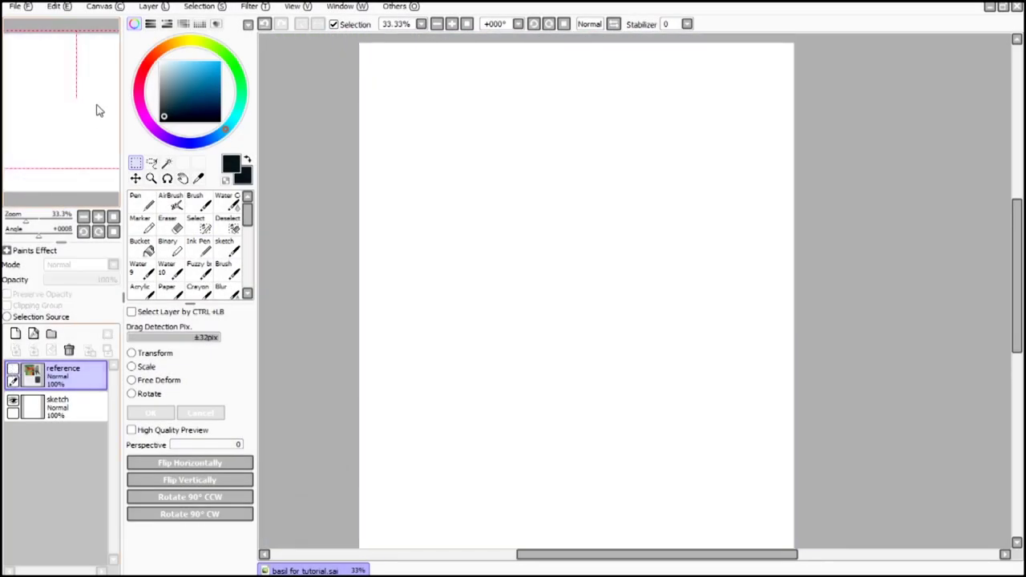
left_click_drag(105, 142, 99, 143)
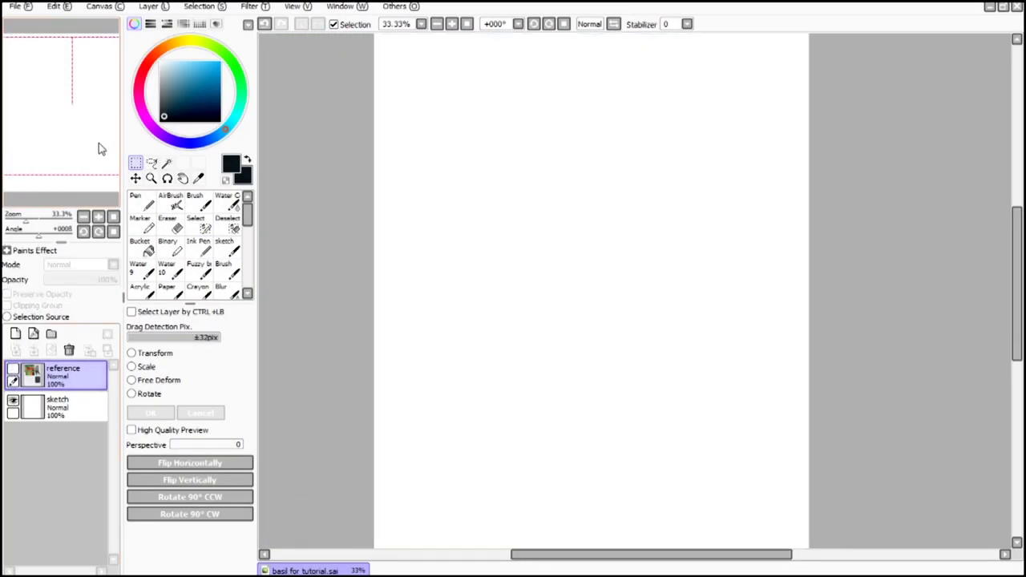
left_click(437, 25)
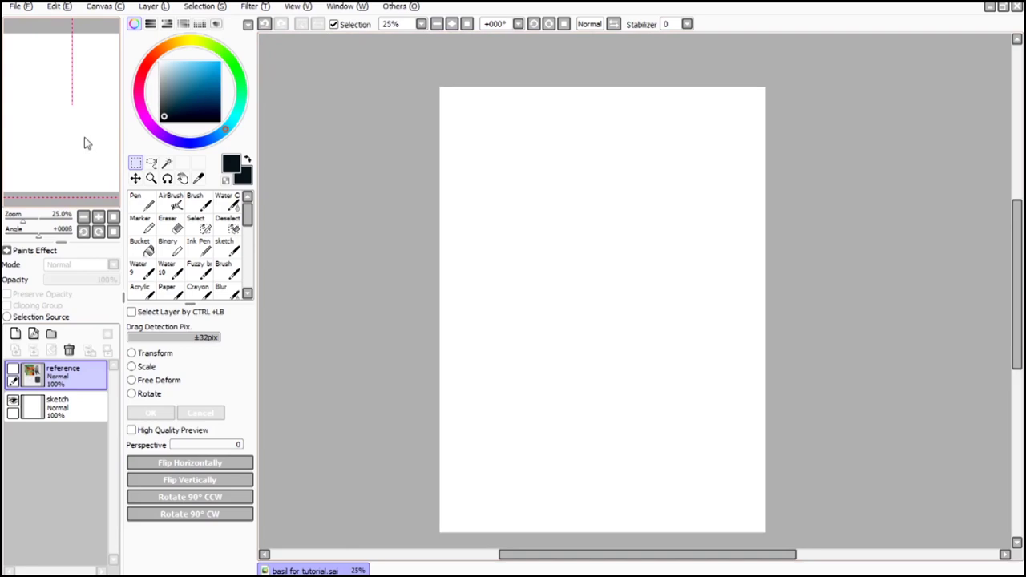
left_click(13, 401)
left_click(13, 371)
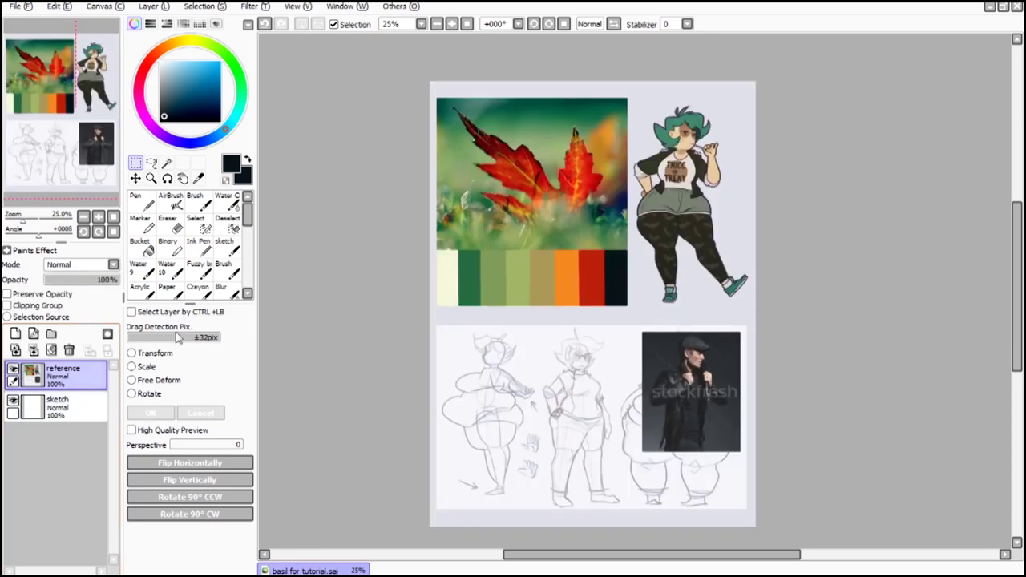
Step: Examine the leaf palette, character art, pose sketches and leather jacket photo on the reference layer
left_click(451, 24)
left_click_drag(44, 118, 43, 100)
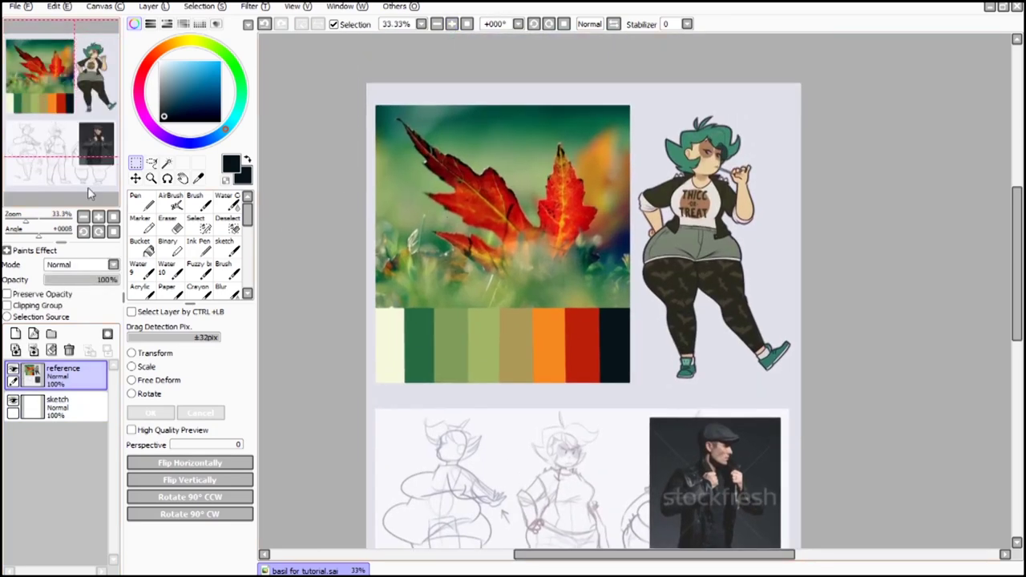
left_click_drag(88, 190, 82, 220)
left_click(452, 24)
left_click_drag(34, 105, 41, 126)
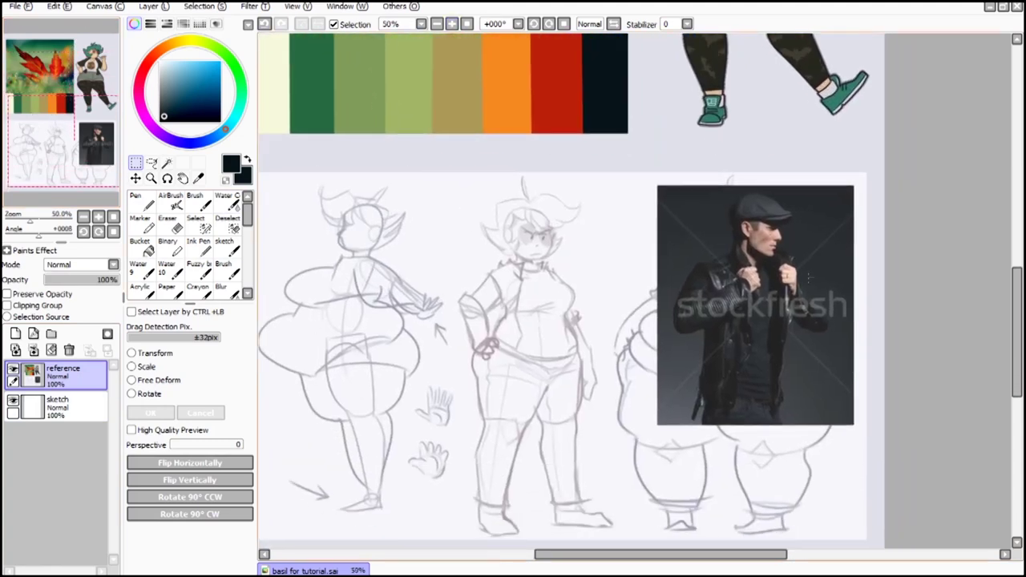
left_click(436, 24)
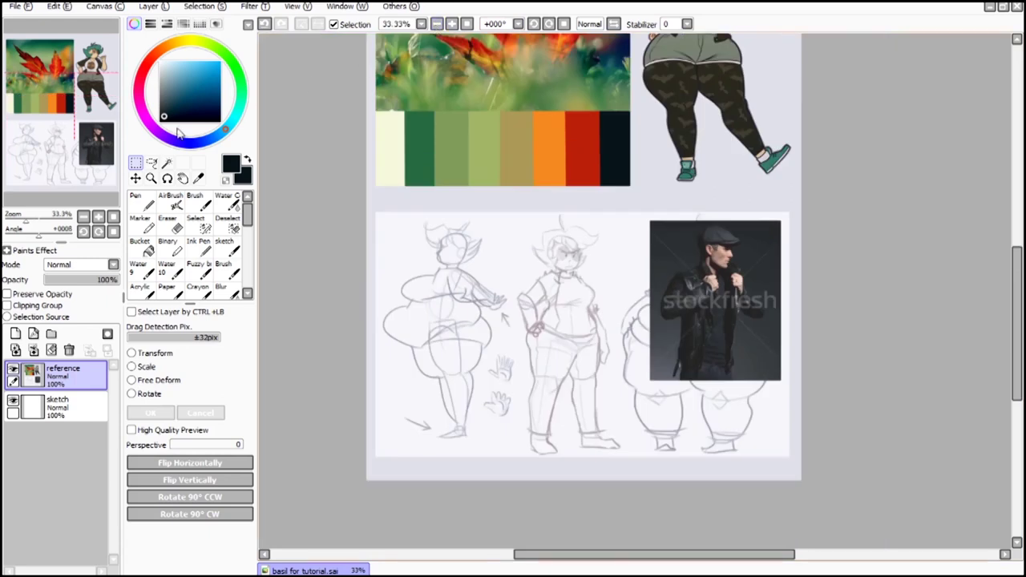
scroll(481, 241, "up", 3)
Step: Hide the reference layer and get the sketch layer ready for drawing with the size 7 Marker
left_click(13, 370)
left_click(56, 409)
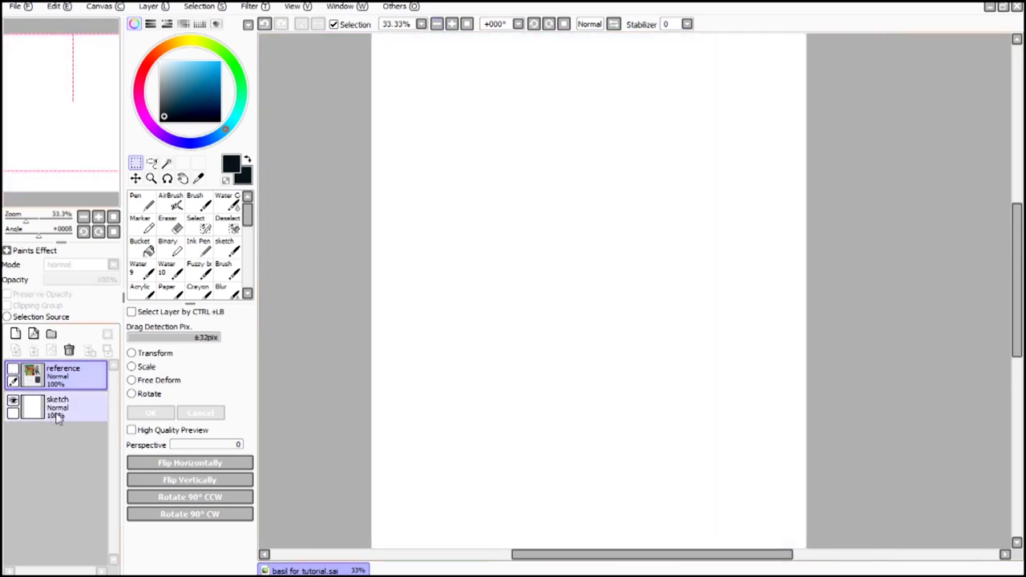
left_click(141, 221)
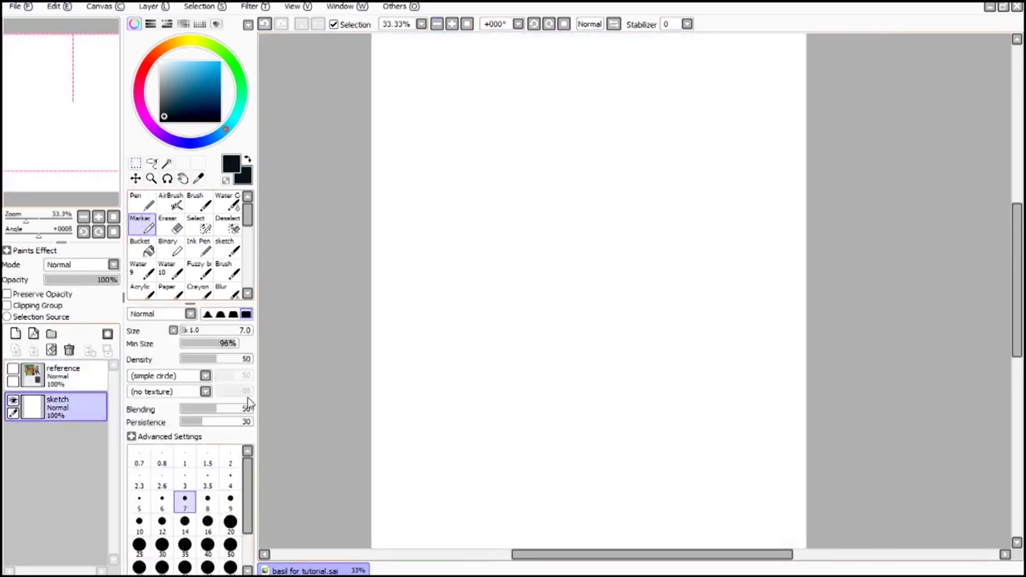
left_click(453, 24)
left_click(453, 24)
left_click(452, 24)
left_click(452, 24)
left_click_drag(81, 103, 69, 65)
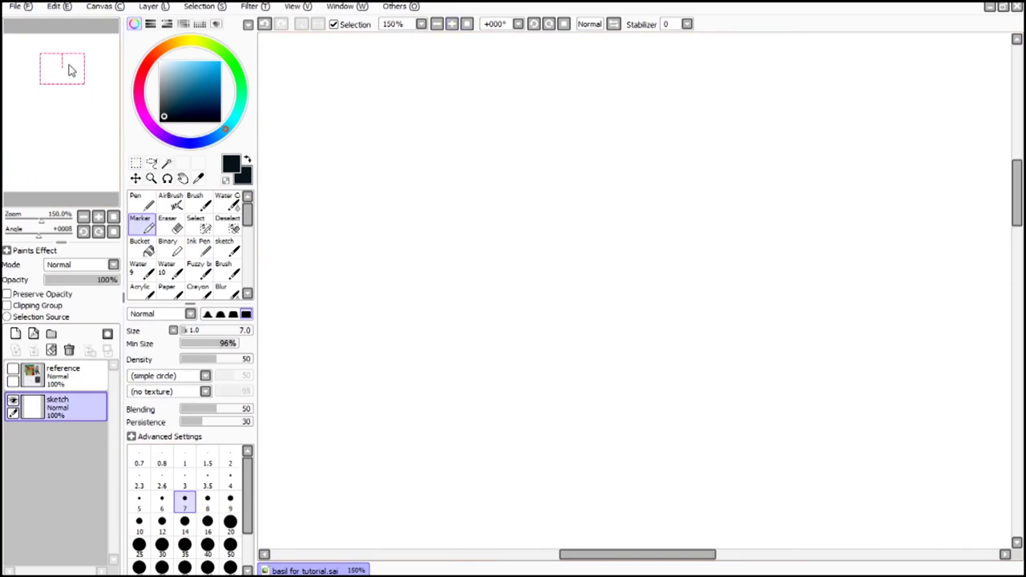
left_click_drag(481, 324, 526, 352)
left_click(452, 24)
left_click(265, 24)
left_click_drag(499, 386, 521, 396)
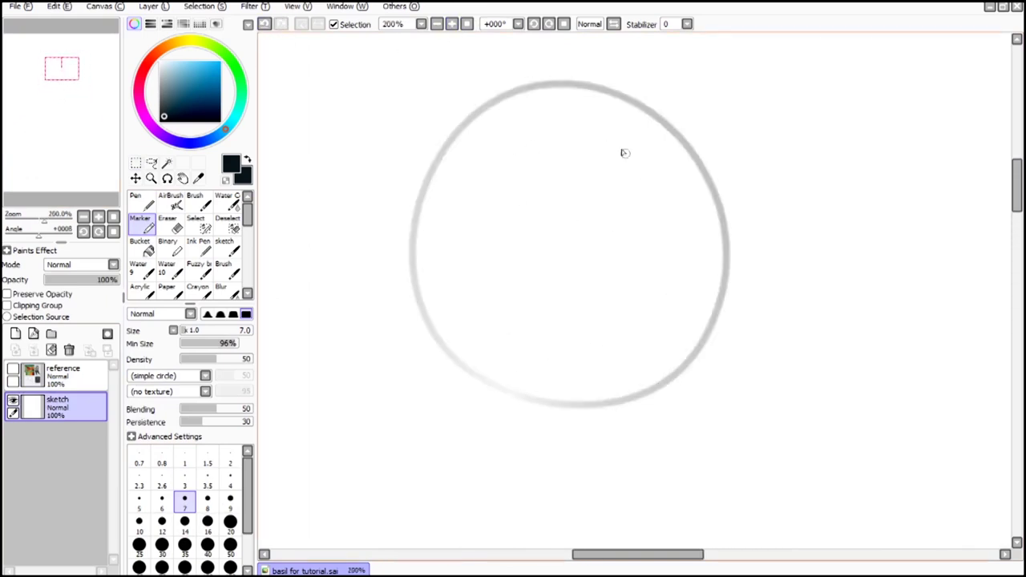
left_click_drag(696, 170, 699, 265)
left_click(266, 24)
left_click(266, 24)
Step: Sketch a large circle for the head, lighten it with a large Eraser, and refine its upper and side outlines
mouse_move(533, 401)
left_mouse_down()
mouse_move(709, 94)
mouse_move(445, 388)
mouse_move(420, 200)
mouse_move(489, 96)
left_mouse_up()
left_click(437, 24)
left_click_drag(459, 129, 628, 116)
left_click_drag(481, 114, 725, 181)
left_click(170, 224)
left_click(230, 520)
mouse_move(537, 318)
left_mouse_down()
mouse_move(553, 158)
mouse_move(630, 259)
mouse_move(516, 280)
left_mouse_up()
left_click(141, 225)
left_click_drag(558, 78, 431, 201)
left_click_drag(686, 132, 728, 230)
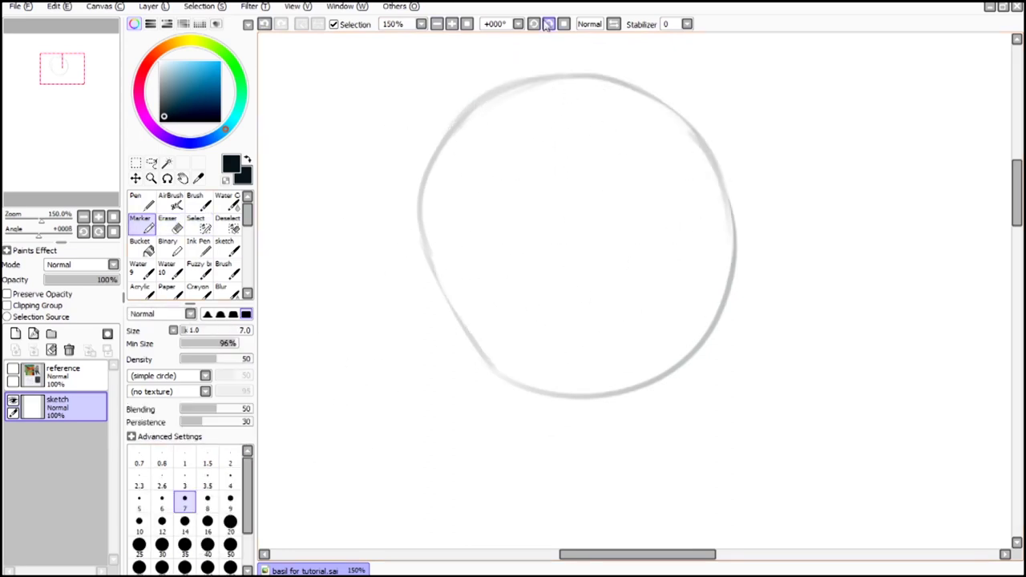
Step: Draw the brow dip and small pointed nose on the head's right side and erase the leftover circle arc there
left_click(549, 24)
left_click_drag(703, 174, 703, 243)
left_click(265, 24)
left_click_drag(706, 164, 714, 275)
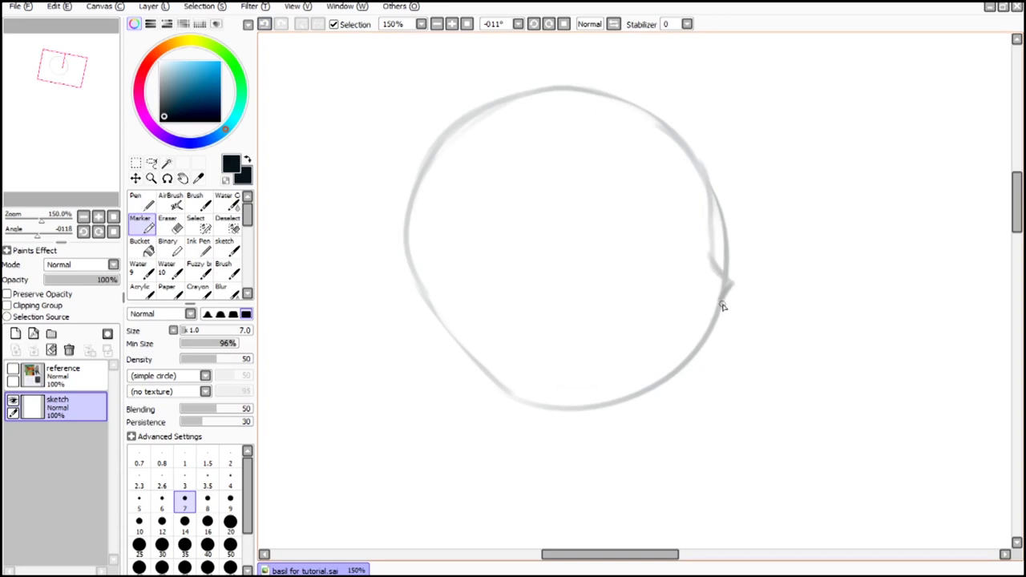
key("e")
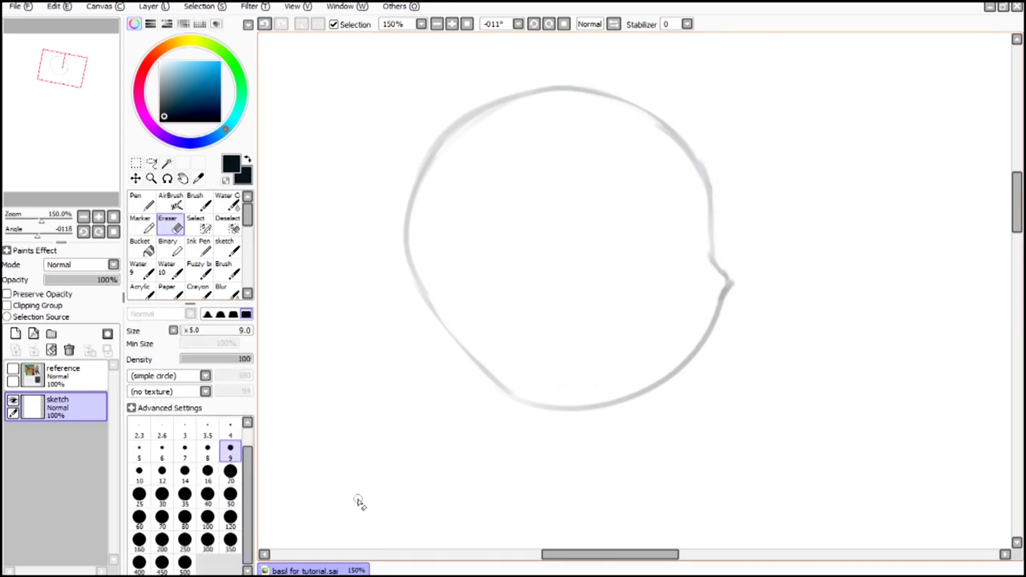
Step: Lighten the head's lower edge with the size 50 Eraser and sketch the cheek and chin below the nose
left_click(230, 497)
mouse_move(571, 404)
left_mouse_down()
mouse_move(708, 355)
mouse_move(718, 325)
left_mouse_up()
left_click(141, 224)
left_click_drag(523, 399, 703, 354)
mouse_move(721, 300)
left_mouse_down()
mouse_move(678, 392)
mouse_move(643, 402)
left_mouse_up()
left_click_drag(542, 411, 695, 388)
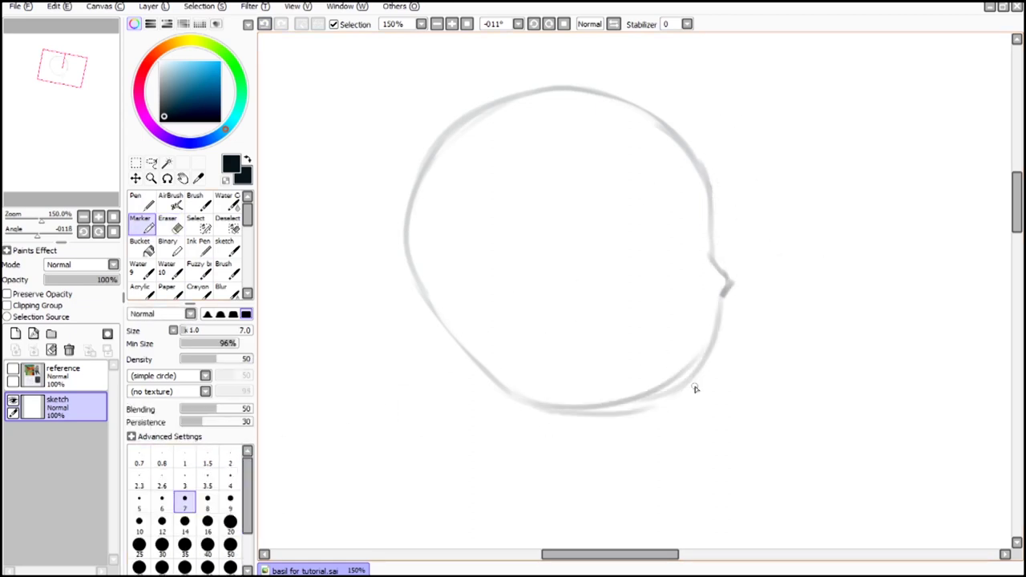
Step: Redraw the head's lower edge from the back of the jaw to the chin, erasing the doubled line with the size 50 Eraser
left_click_drag(514, 390, 701, 361)
left_click(265, 24)
left_click(265, 24)
left_click_drag(492, 373, 651, 402)
left_click(171, 224)
left_click(230, 497)
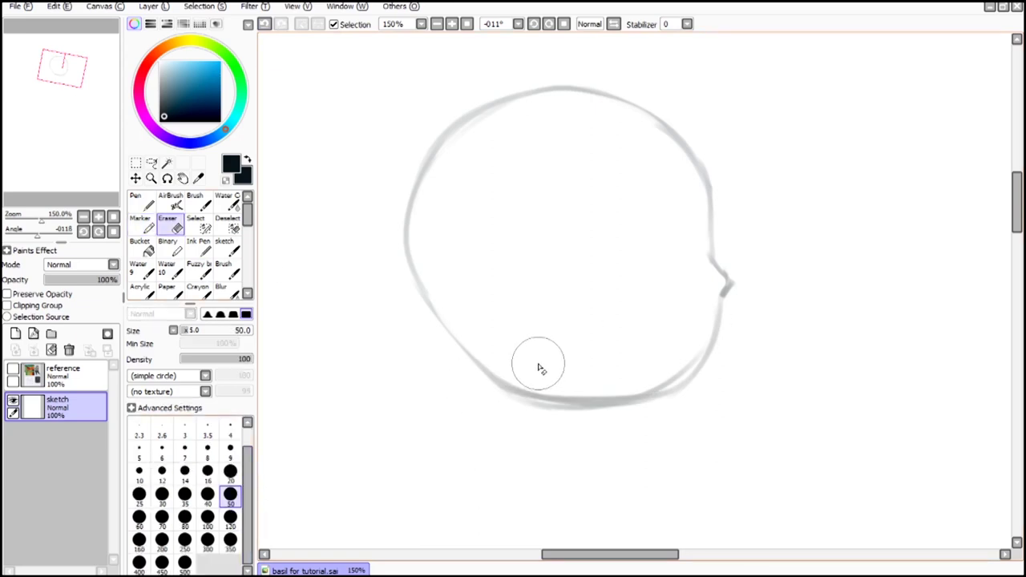
mouse_move(540, 368)
left_mouse_down()
mouse_move(679, 348)
mouse_move(689, 305)
mouse_move(616, 378)
mouse_move(514, 351)
mouse_move(488, 409)
mouse_move(615, 437)
mouse_move(475, 399)
mouse_move(742, 403)
left_mouse_up()
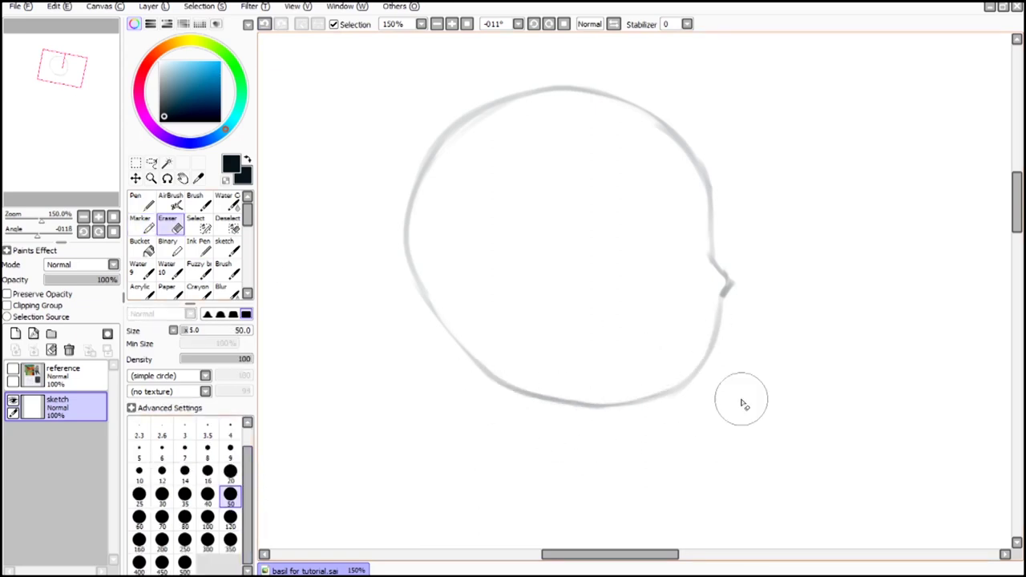
key("b")
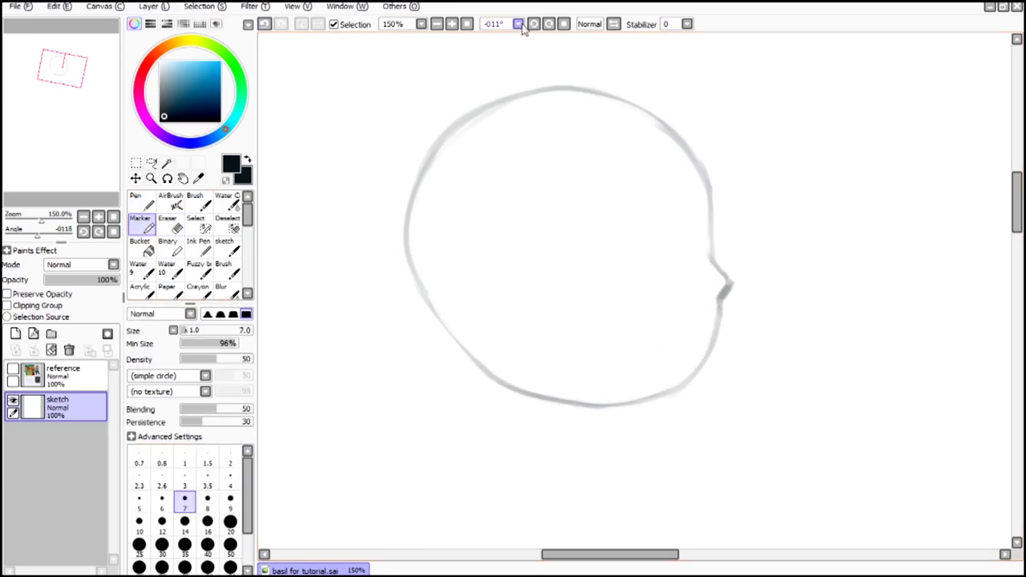
Step: Sketch the angry eye with its heavy upper lid and narrow pupil, and add a slanted eyebrow above it
key("ctrl+z")
left_click_drag(642, 231, 691, 253)
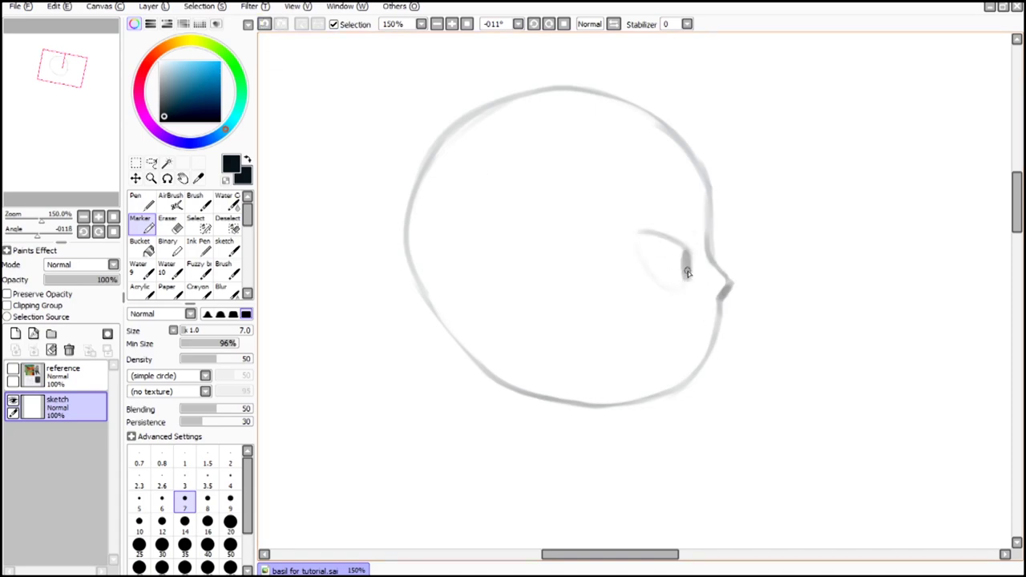
left_click_drag(638, 231, 689, 251)
left_click_drag(636, 230, 689, 246)
mouse_move(649, 181)
left_mouse_down()
mouse_move(687, 152)
mouse_move(685, 193)
left_mouse_up()
key("ctrl+z")
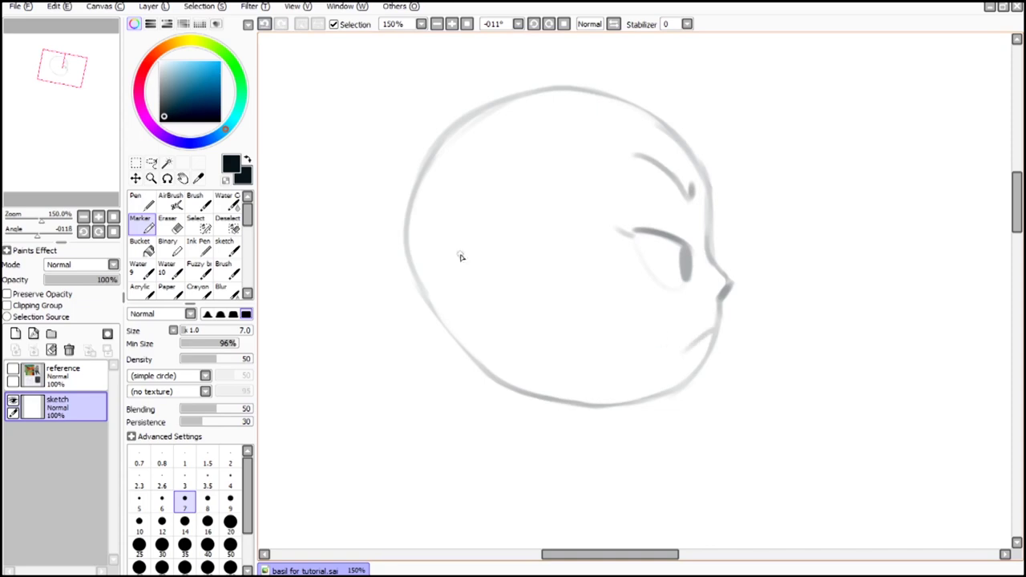
Step: Sketch a short mouth line below the nose, undoing the strokes that do not fit
left_click(265, 25)
mouse_move(712, 333)
left_mouse_down()
mouse_move(661, 349)
mouse_move(658, 364)
mouse_move(662, 355)
left_mouse_up()
left_click(265, 25)
left_click(266, 25)
key("ctrl+z")
Step: Reset the canvas rotation and sketch the rounded ear outline at the back of the head, cleaning it with the Eraser
left_click(564, 24)
left_click(63, 67)
mouse_move(481, 305)
left_mouse_down()
mouse_move(500, 308)
mouse_move(476, 318)
mouse_move(504, 232)
left_mouse_up()
left_click(265, 25)
left_click(170, 225)
left_click_drag(467, 266, 535, 289)
left_click(143, 225)
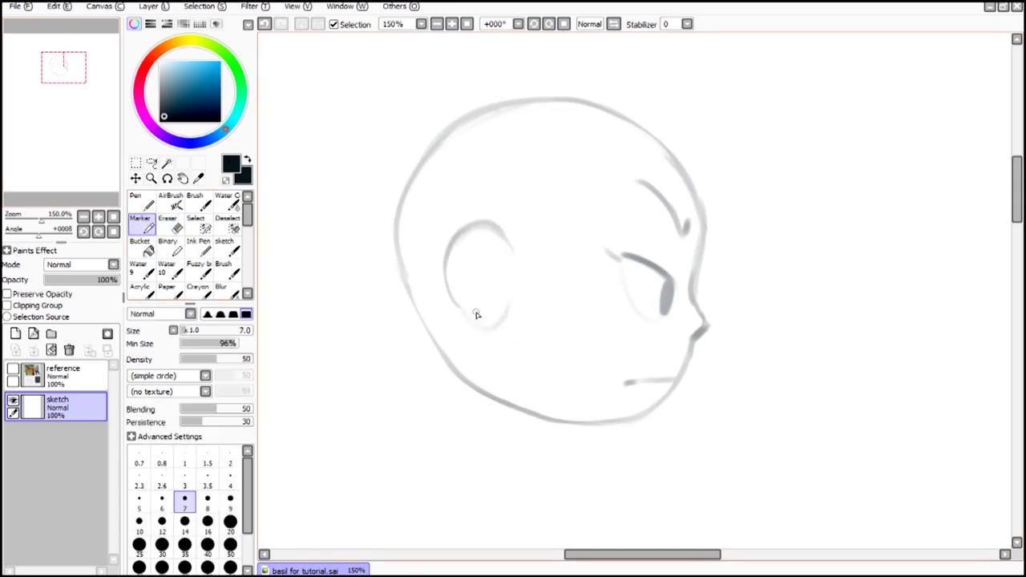
Step: Draw the inner ear details and a curved, pointed sideburn sweeping from below the ear onto the cheek
left_click_drag(469, 301, 459, 266)
left_click_drag(478, 271, 479, 294)
mouse_move(492, 324)
left_mouse_down()
mouse_move(551, 291)
mouse_move(518, 363)
left_mouse_up()
left_click_drag(556, 343, 473, 372)
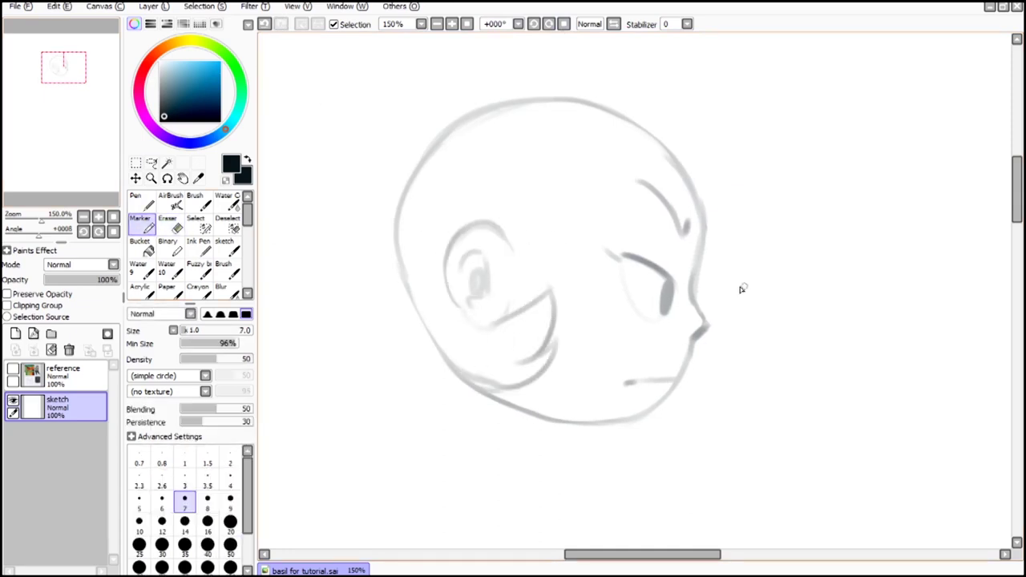
Step: Sketch the hairline from the ear up the temple to a pointed notch above the forehead
scroll(550, 190, "down", 1)
mouse_move(553, 258)
left_mouse_down()
mouse_move(578, 179)
mouse_move(629, 178)
left_mouse_up()
left_click(266, 25)
key("ctrl+z")
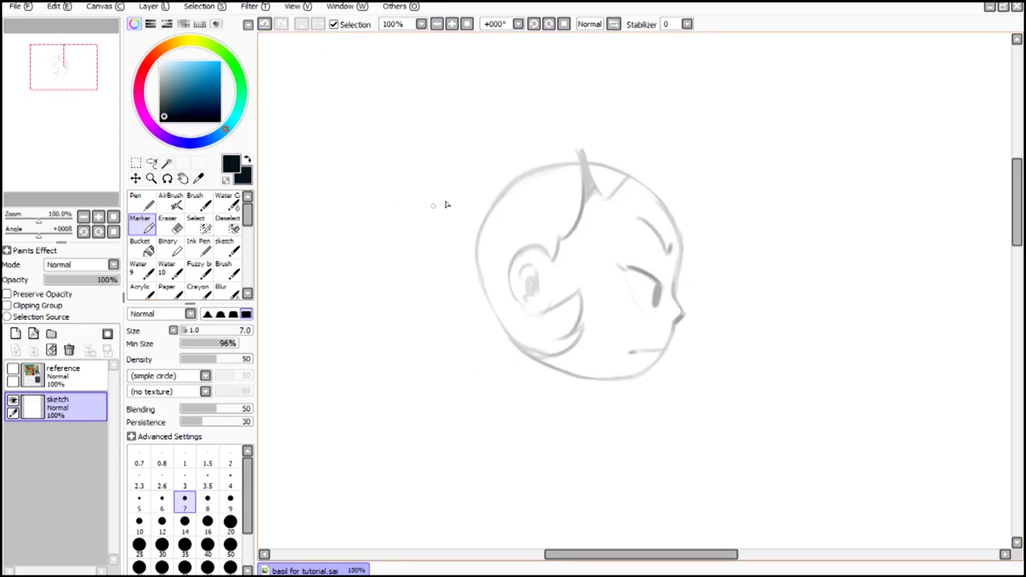
Step: Fade the upper back of the skull outline with a much larger Eraser and return to the Marker
left_click(171, 202)
left_click(226, 181)
key("]")
key("]")
key("]")
key("]")
key("]")
key("]")
key("]")
key("]")
key("]")
key("]")
key("]")
key("]")
key("]")
mouse_move(489, 281)
left_mouse_down()
mouse_move(579, 157)
mouse_move(585, 196)
left_mouse_up()
left_click(148, 229)
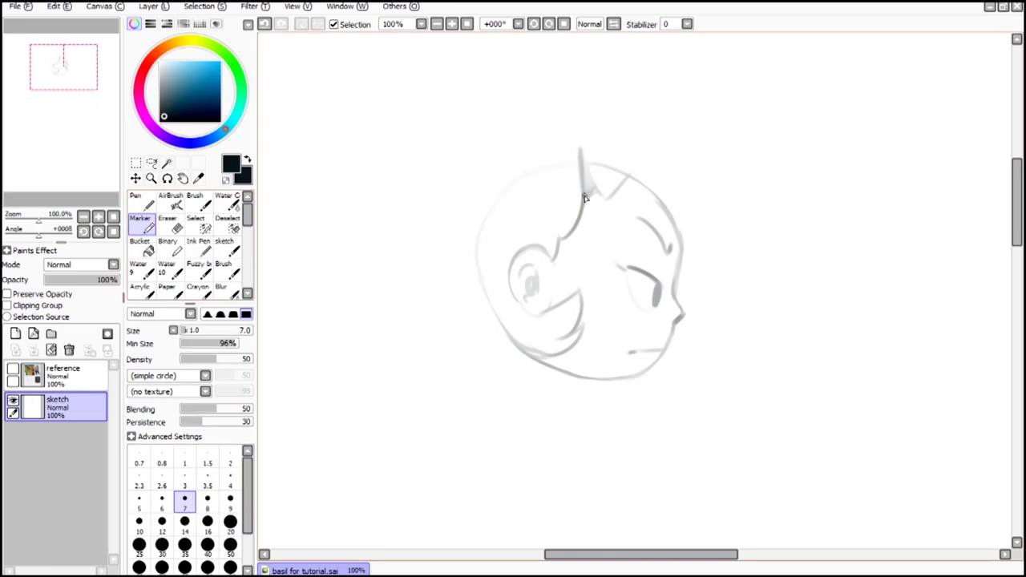
Step: Draw the hair's top edge back from the parting and its steep rear edge down, trimming the excess with the Eraser
left_click_drag(575, 130, 473, 147)
left_click_drag(469, 147, 462, 269)
left_click(266, 25)
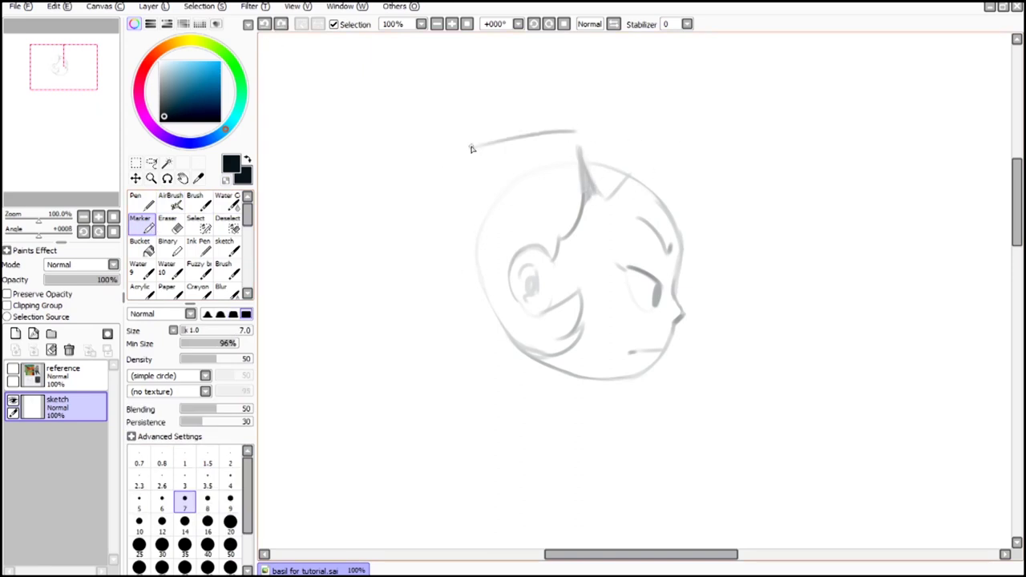
left_click_drag(470, 146, 463, 283)
left_click_drag(473, 146, 507, 137)
left_click(171, 225)
left_click_drag(458, 251, 463, 281)
left_click(142, 226)
Step: Sketch a large pointed hair tuft behind the head, with curved layered tips sweeping in to the nape
left_click_drag(457, 233, 388, 204)
left_click_drag(384, 193, 469, 318)
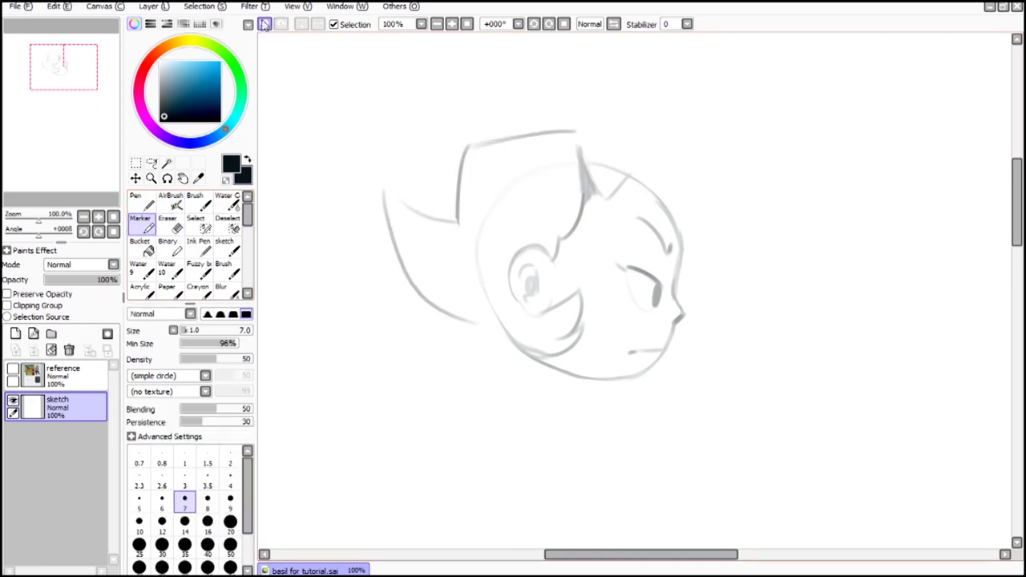
double_click(266, 25)
mouse_move(457, 232)
left_mouse_down()
mouse_move(364, 209)
mouse_move(450, 336)
left_mouse_up()
left_click_drag(403, 340, 507, 345)
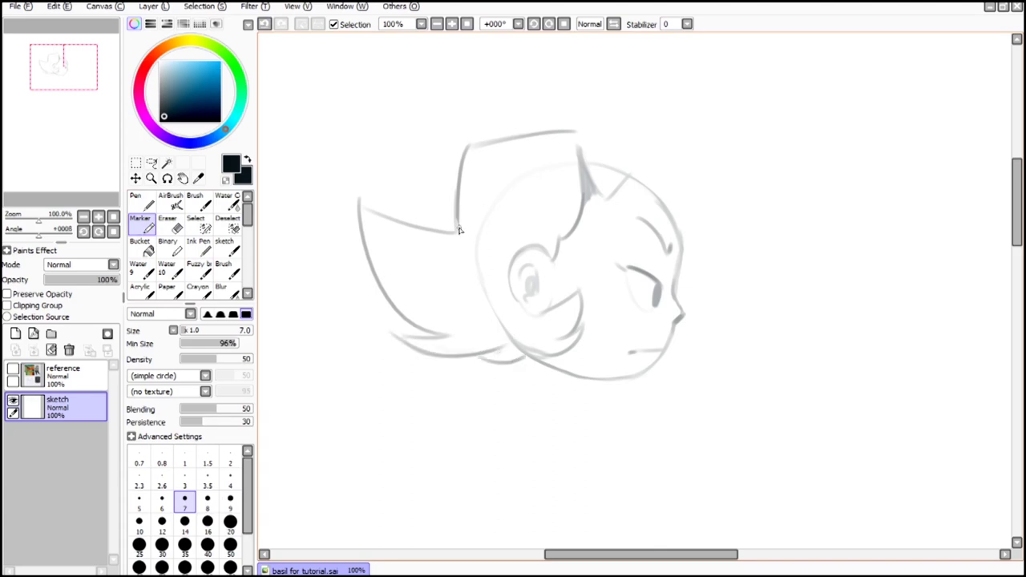
Step: Sketch the front hair rising from the parting and curling outward into a large pointed swoop above the face
left_click_drag(589, 138, 719, 182)
left_click_drag(739, 113, 691, 258)
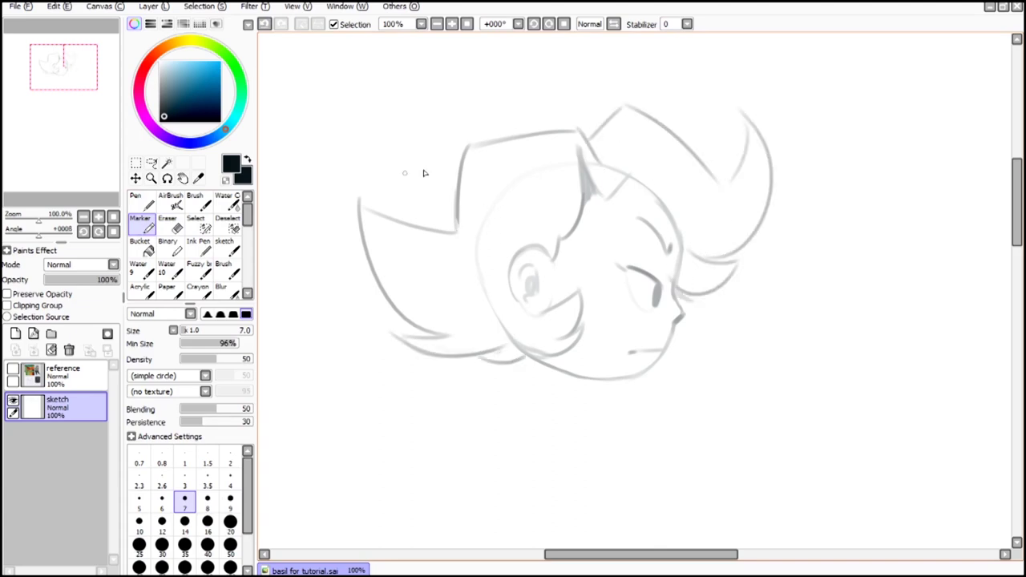
Step: Draw a tall, bent, blade-shaped strand standing up from the hair parting
left_click_drag(81, 80, 80, 71)
left_click_drag(600, 229, 639, 46)
left_click_drag(599, 108, 594, 229)
left_click_drag(115, 94, 117, 89)
double_click(266, 25)
left_click_drag(564, 279, 624, 89)
left_click_drag(623, 89, 549, 196)
left_click_drag(551, 187, 563, 281)
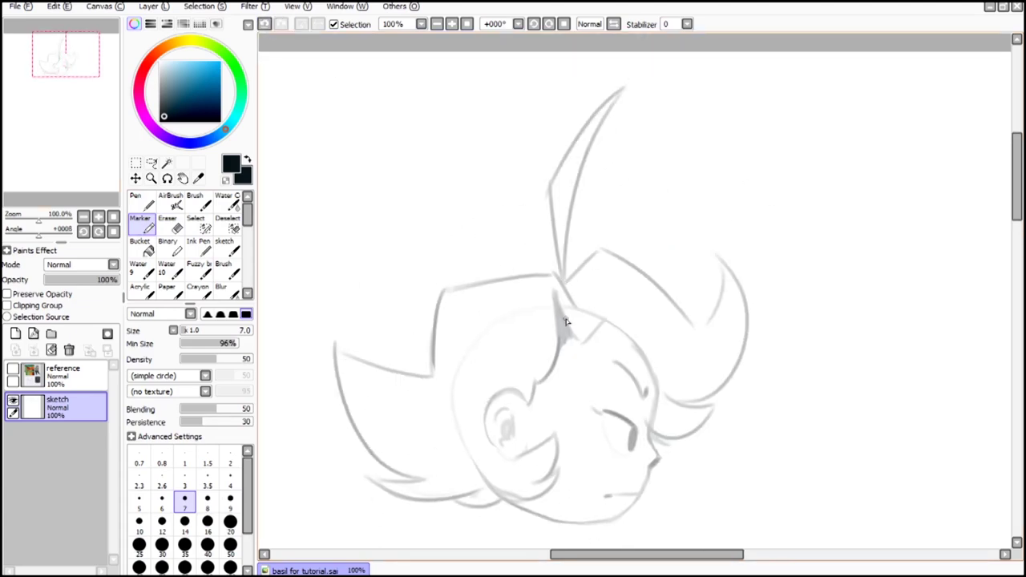
Step: Draw a curved forelock falling across the forehead toward the front hair swoop
scroll(608, 114, "down", 3)
key("ctrl+z")
mouse_move(576, 223)
left_mouse_down()
mouse_move(666, 297)
mouse_move(646, 320)
left_mouse_up()
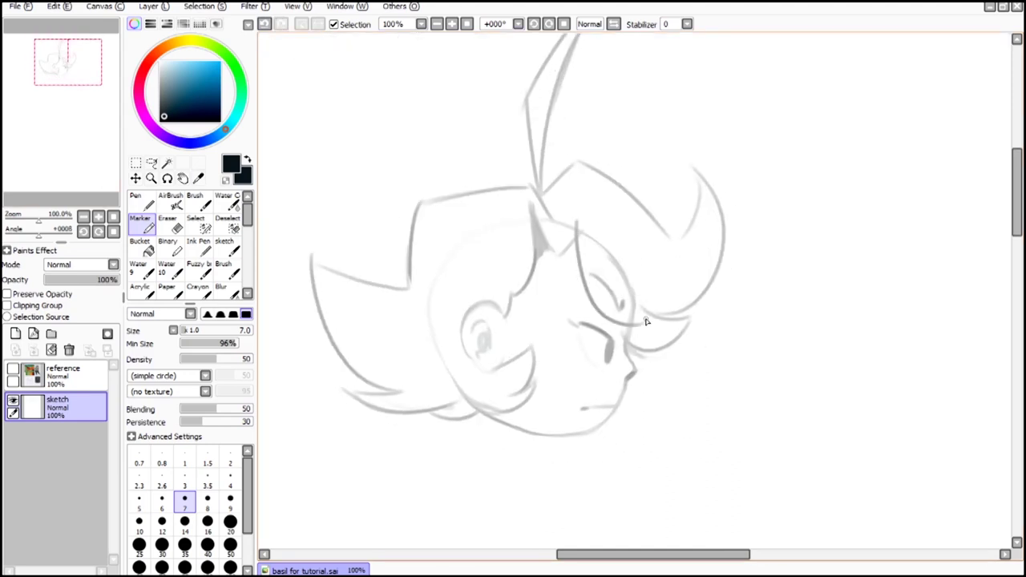
key("ctrl+z")
left_click_drag(576, 223, 681, 301)
Step: Draw a light, nearly straight line from the ear across the cheek to the eye
scroll(628, 198, "down", 3)
left_click(264, 24)
left_click_drag(515, 231, 609, 245)
left_click(267, 27)
key("Left")
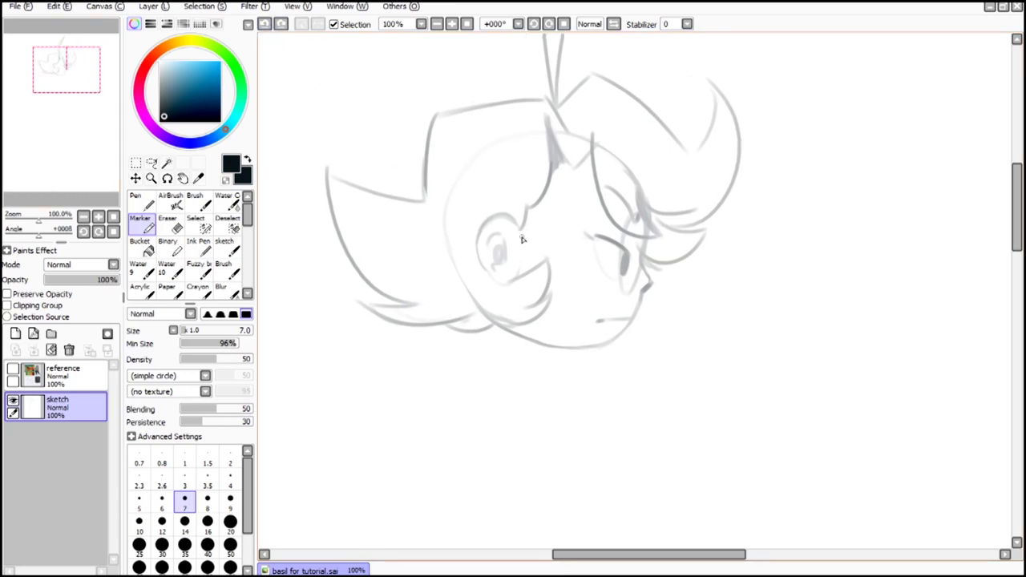
left_click_drag(523, 234, 620, 250)
key("Up")
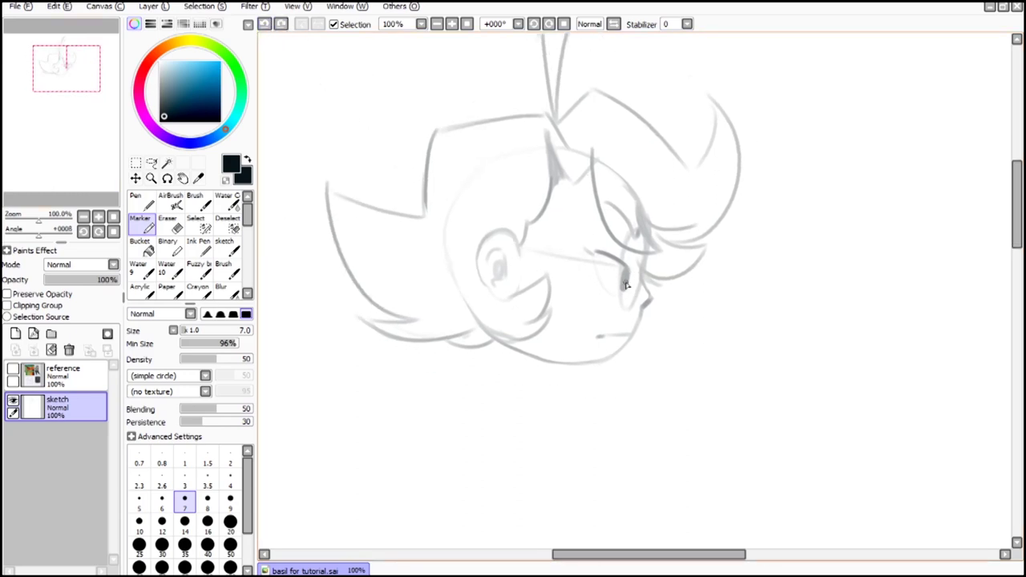
Step: Clean up the lines around the eye with the Eraser and return to the Marker
left_click(171, 225)
left_click_drag(627, 286, 638, 282)
left_click(230, 429)
left_click(143, 224)
Step: Sketch a light curved body guideline below the head, add the neck lines, and shade the area under the jaw
left_click_drag(87, 98, 88, 108)
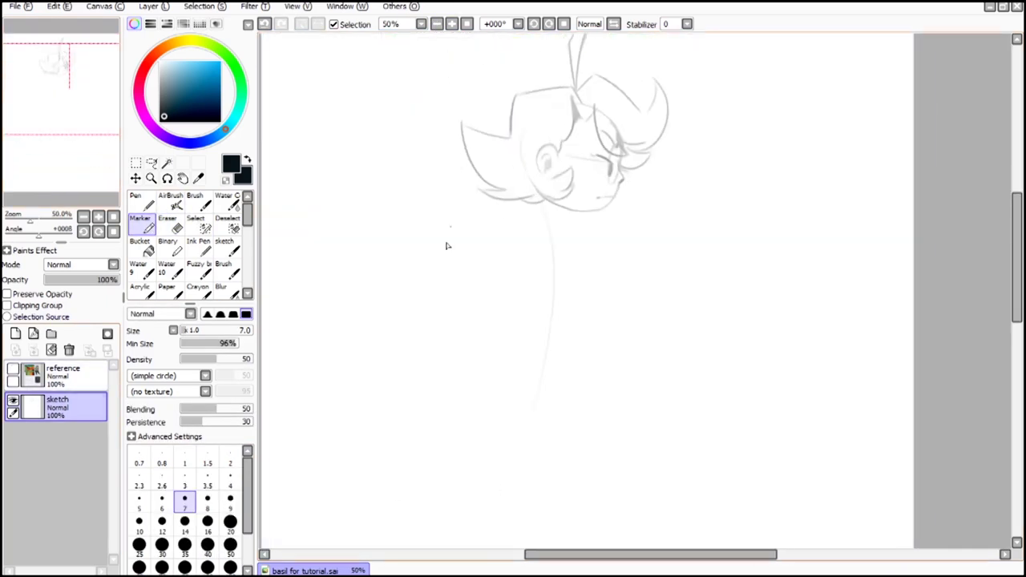
scroll(447, 246, "up", 2)
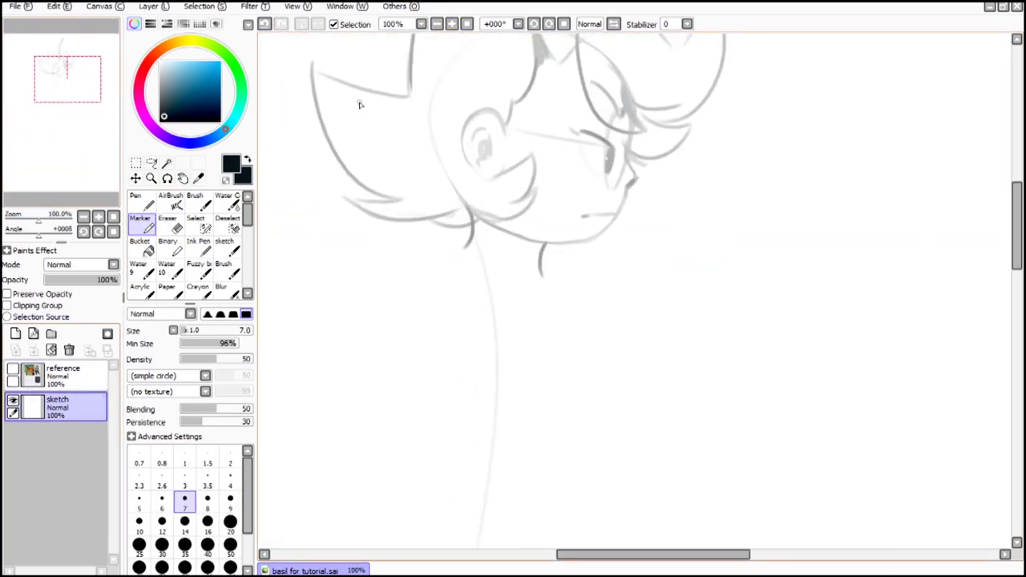
left_click(437, 24)
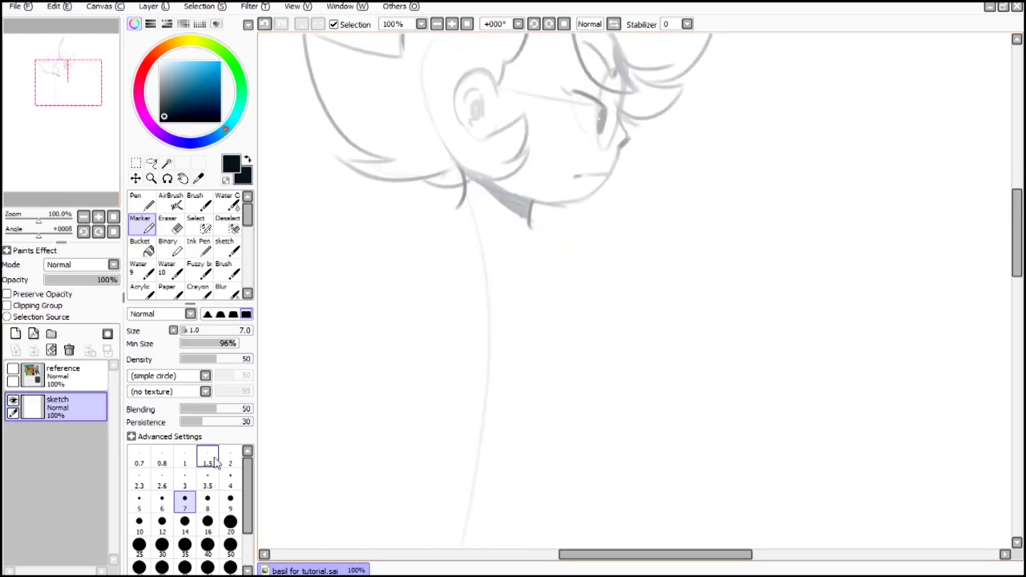
Step: Sketch the shoulders and the rounded torso outline around the body guideline with the size 8 Marker
key("bracketright")
left_click_drag(109, 81, 110, 78)
left_click_drag(492, 245, 433, 258)
left_click_drag(550, 262, 584, 295)
left_click_drag(418, 259, 415, 409)
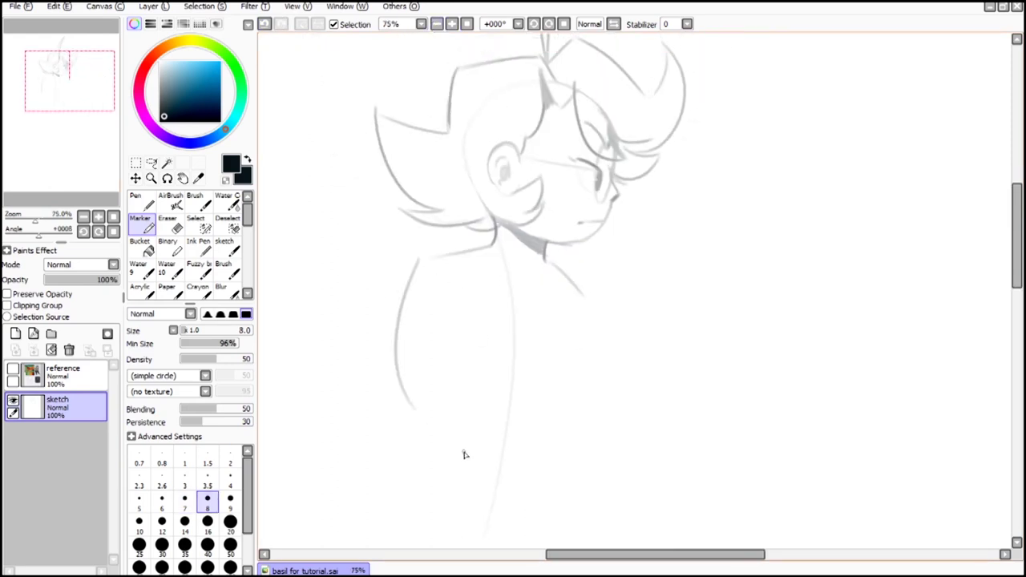
left_click(268, 26)
mouse_move(417, 255)
left_mouse_down()
mouse_move(412, 400)
mouse_move(536, 411)
left_mouse_up()
left_click_drag(590, 295, 586, 380)
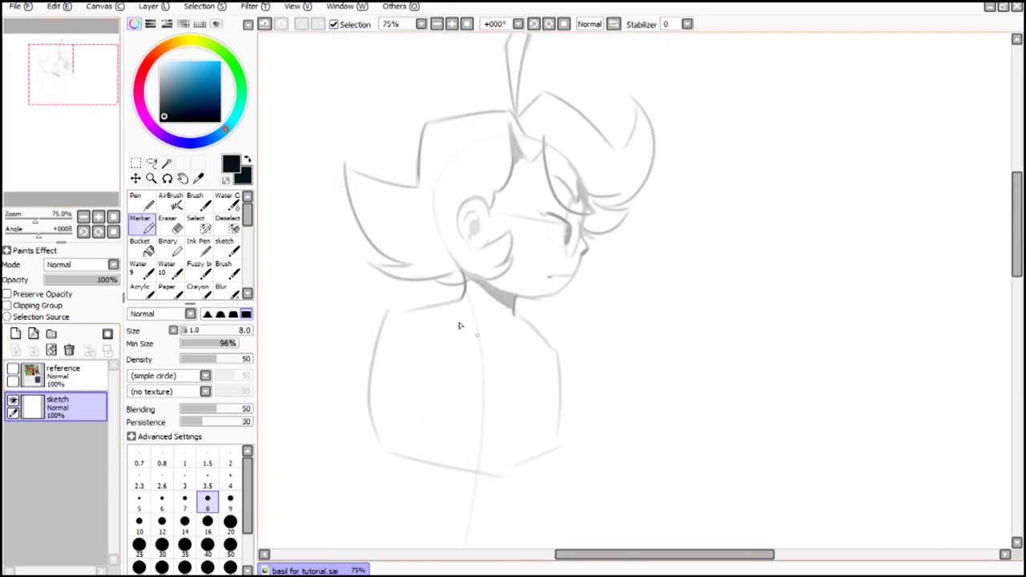
Step: Sketch a clenched fist with a thumb on the upper chest, just below the neck
left_click_drag(449, 352, 499, 325)
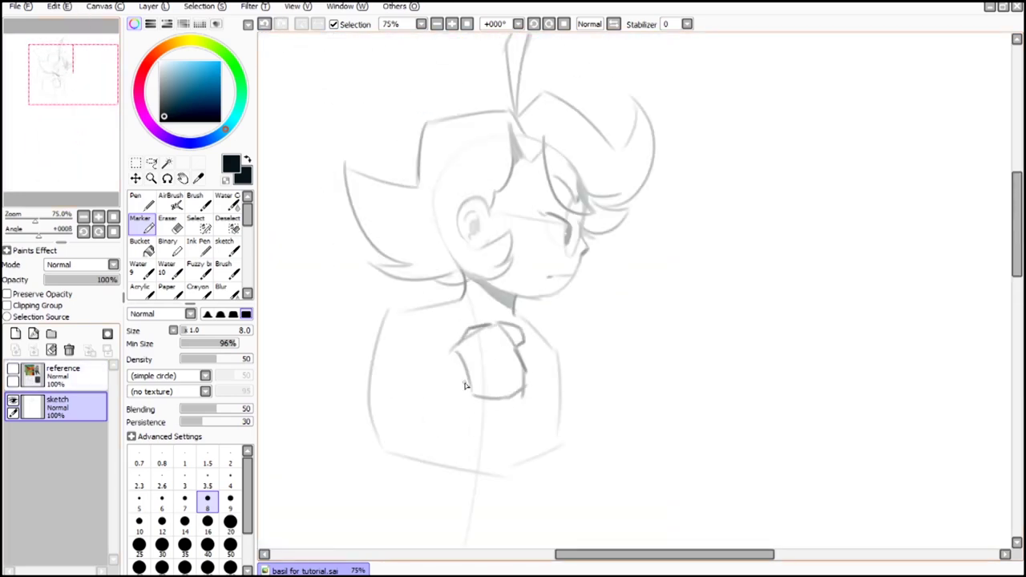
left_click_drag(73, 74, 66, 80)
left_click_drag(514, 303, 366, 347)
left_click_drag(337, 375, 508, 388)
left_click_drag(451, 270, 351, 375)
triple_click(267, 25)
left_click_drag(515, 303, 414, 435)
left_click_drag(528, 361, 413, 465)
left_click_drag(478, 289, 401, 459)
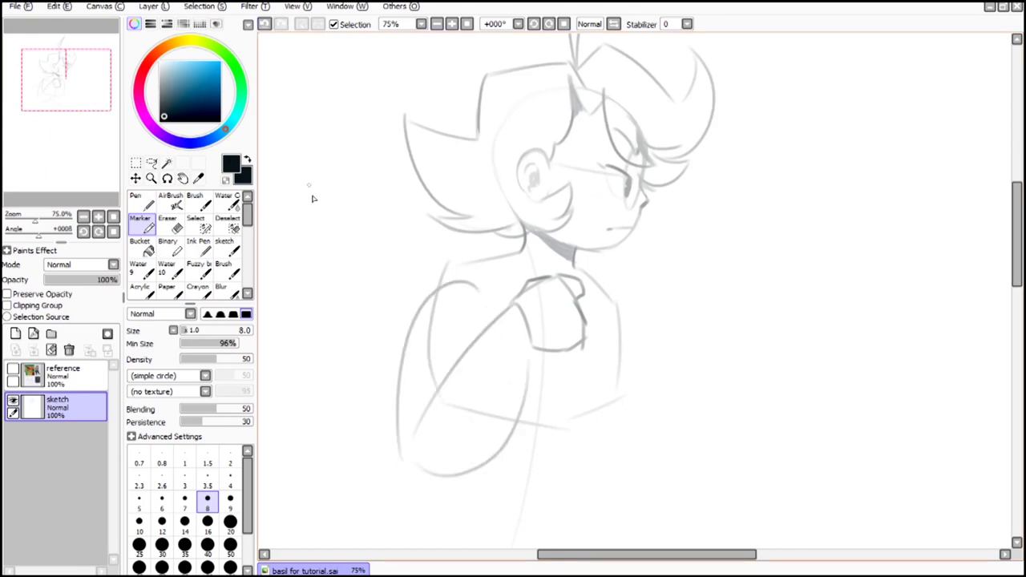
key("ctrl+z")
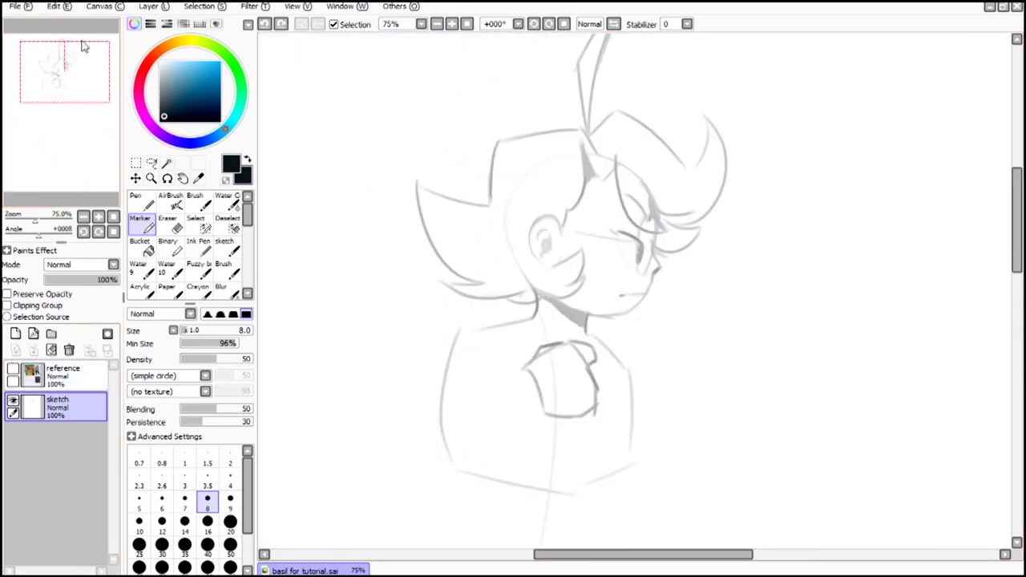
Step: Sketch the upper arm extending back from the shoulder and the bent forearm reaching forward to the fist
left_click_drag(346, 412, 465, 332)
left_click_drag(329, 471, 442, 433)
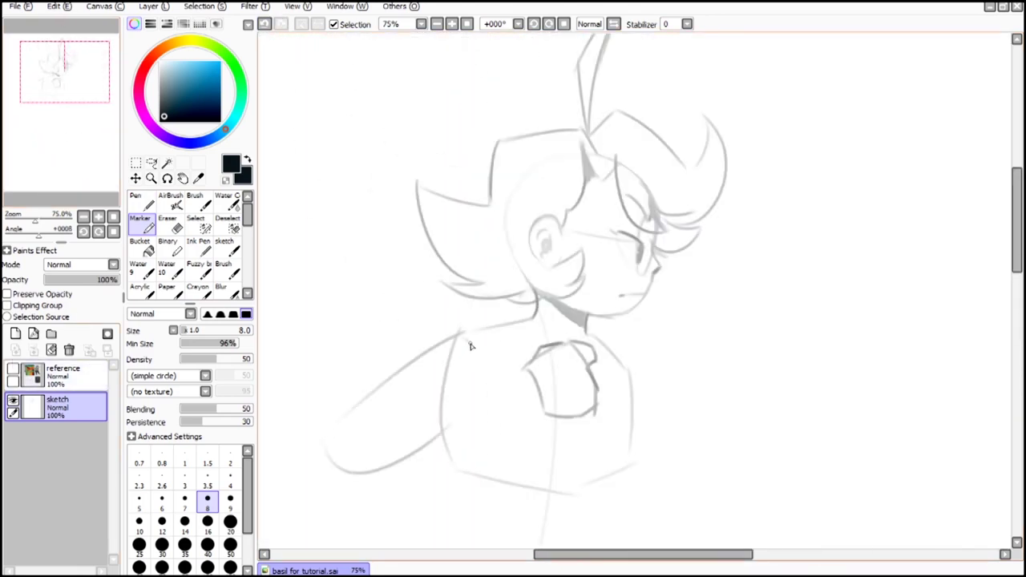
left_click_drag(537, 343, 365, 469)
left_click_drag(100, 48, 97, 54)
left_click(264, 24)
left_click_drag(552, 324, 436, 353)
left_click_drag(577, 362, 372, 447)
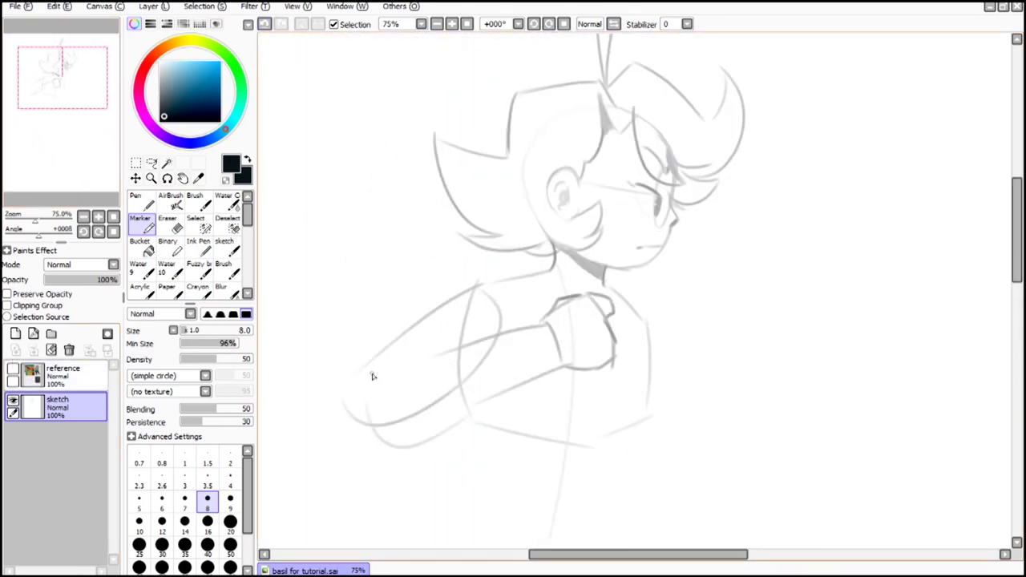
left_click(267, 25)
mouse_move(351, 348)
left_mouse_down()
mouse_move(354, 398)
mouse_move(526, 354)
left_mouse_up()
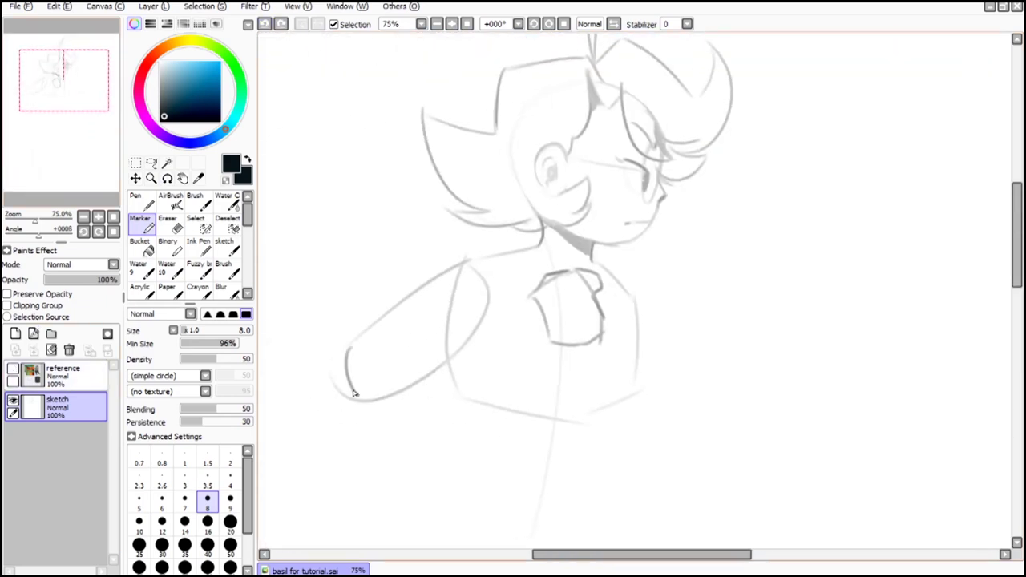
left_click_drag(532, 308, 371, 394)
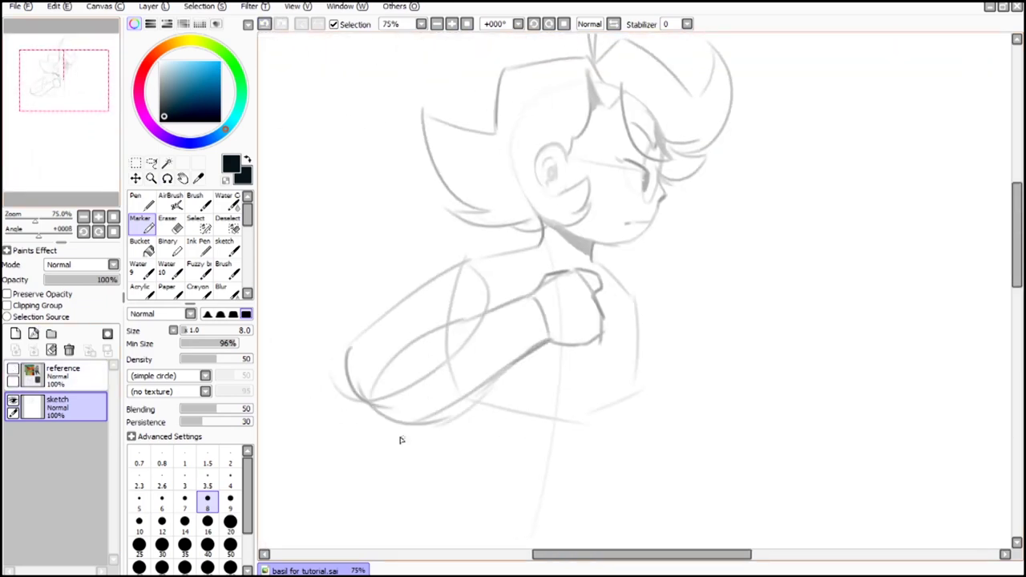
Step: Round off the elbow and erase the overlapping arm and torso lines inside the arm with the size 50 Eraser
left_click(170, 225)
mouse_move(382, 318)
left_mouse_down()
mouse_move(360, 388)
mouse_move(346, 390)
mouse_move(469, 334)
left_mouse_up()
left_click(230, 498)
left_click_drag(448, 343, 460, 377)
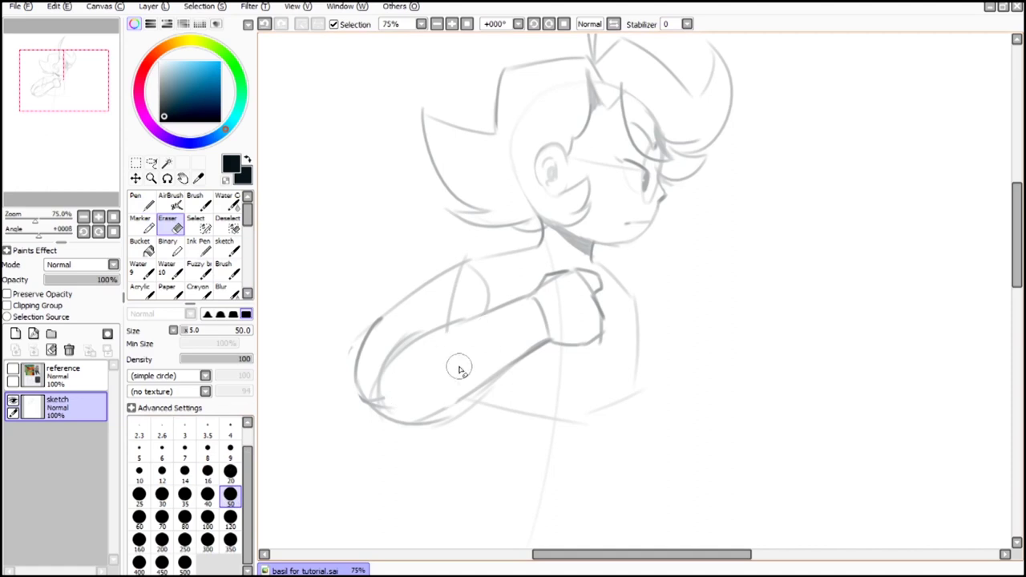
mouse_move(451, 318)
left_mouse_down()
mouse_move(458, 281)
mouse_move(481, 259)
left_mouse_up()
Step: Draw the sleeve edge and a jagged trim along the top of the shoulder with the Marker, undoing unwanted strokes
left_click(141, 223)
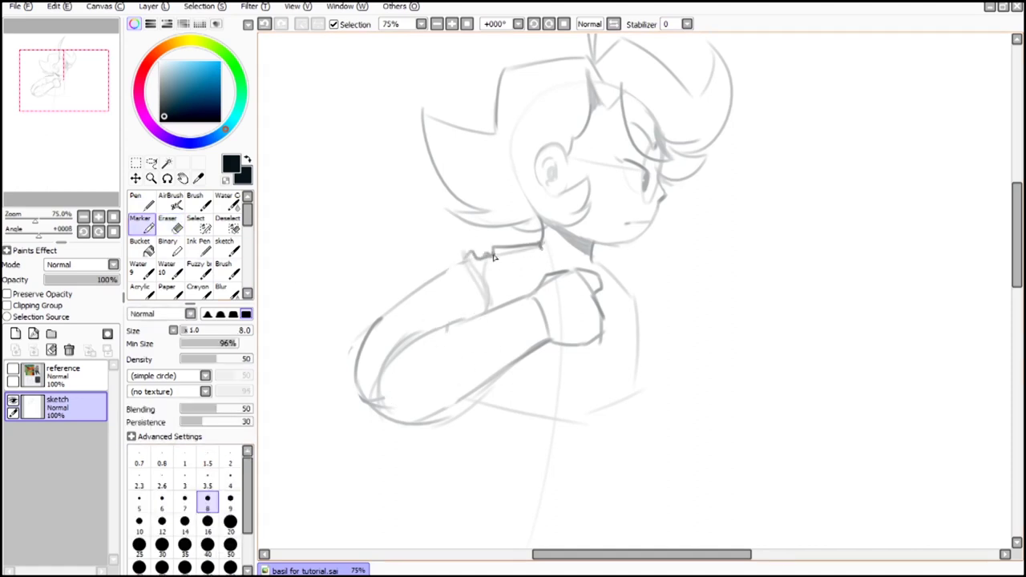
left_click(264, 23)
left_click(264, 24)
left_click(264, 23)
left_click(263, 24)
Step: Sketch the upturned jacket collar around the neck with the Marker, undoing the first attempts and cleaning the line with the Eraser
left_click_drag(541, 245, 615, 266)
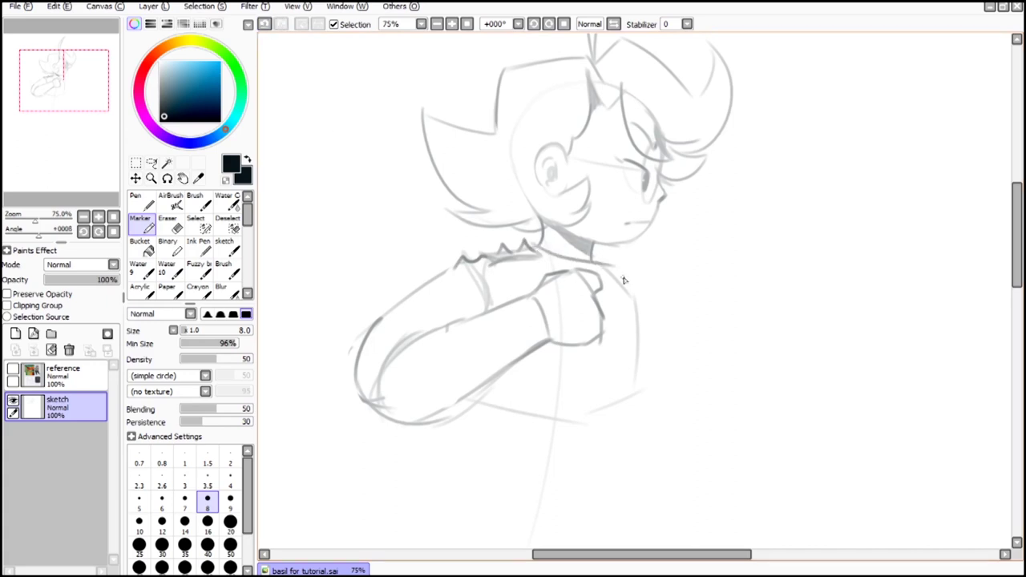
key("ctrl+z")
left_click(264, 23)
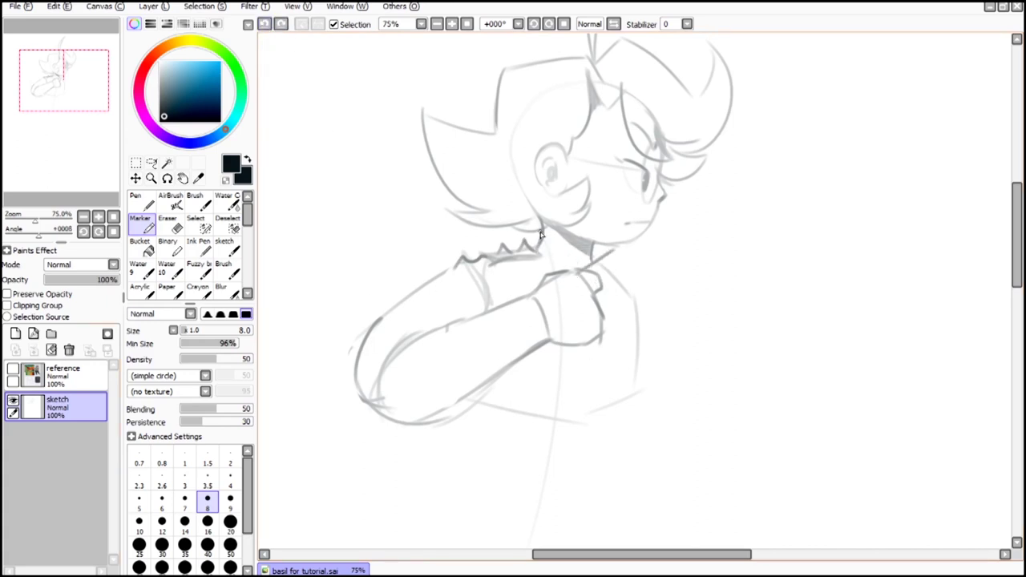
left_click_drag(543, 235, 625, 253)
left_click(170, 224)
left_click(230, 451)
left_click(142, 225)
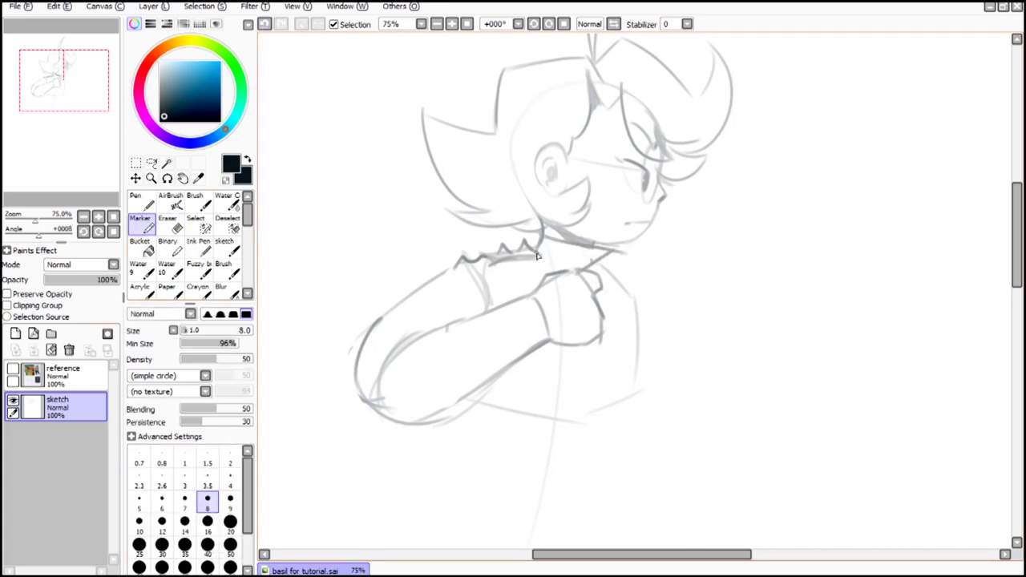
key("e")
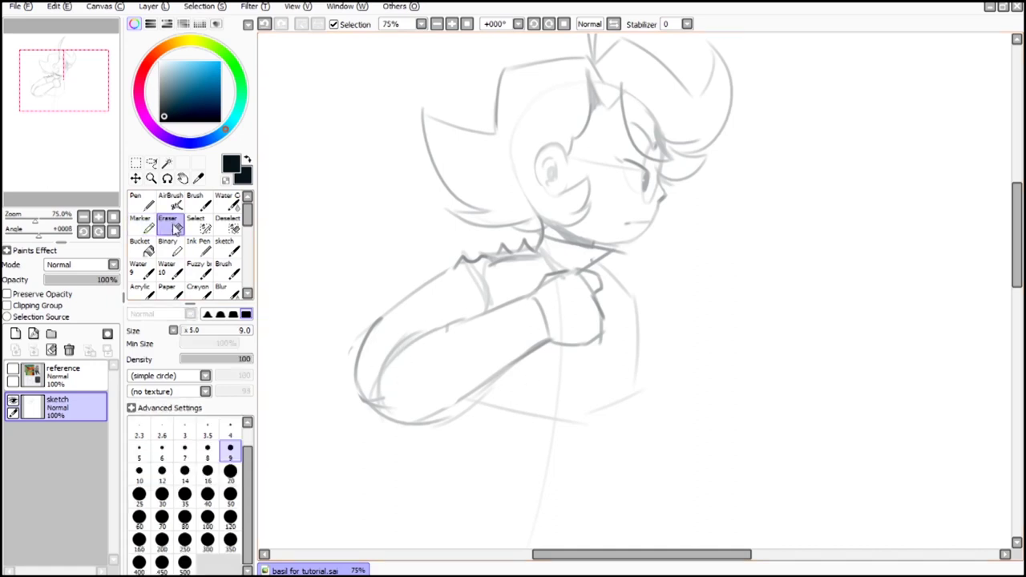
key("m")
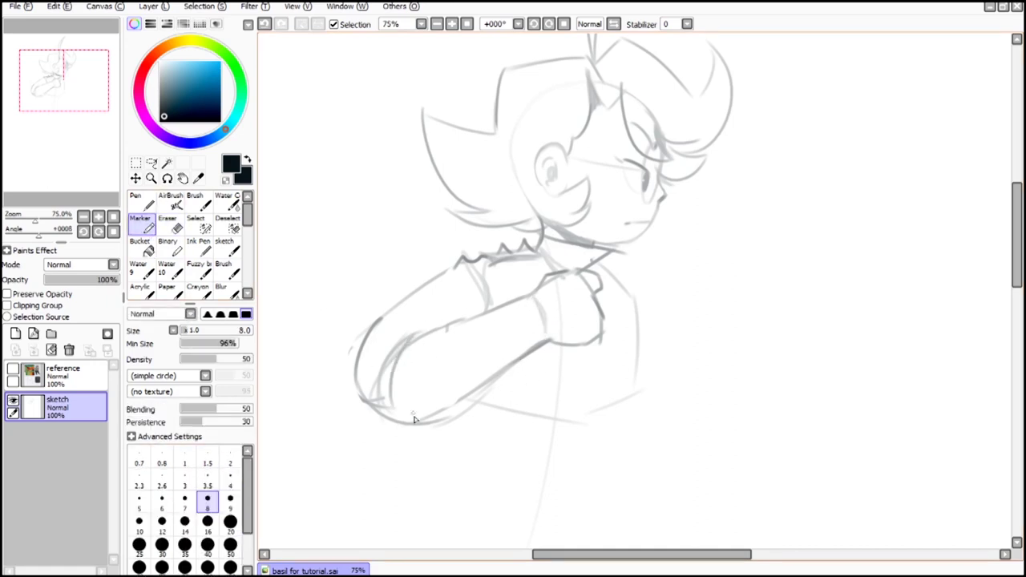
Step: Rework the near elbow with an angular outline, clean up around the fist and forearm, and strengthen the sleeve lines
mouse_move(425, 290)
left_mouse_down()
mouse_move(346, 367)
mouse_move(395, 350)
left_mouse_up()
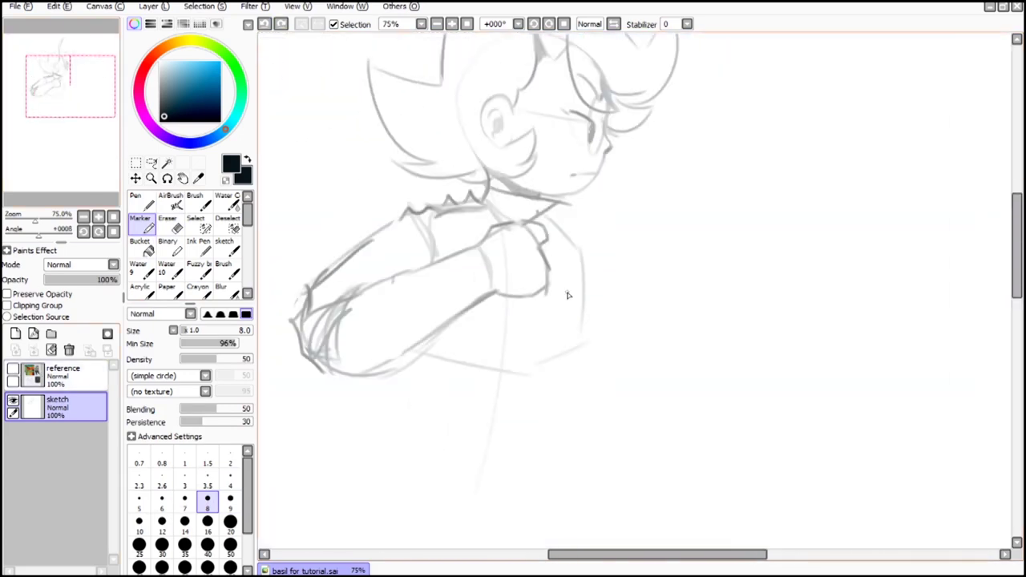
left_click(177, 230)
left_click_drag(488, 253, 507, 287)
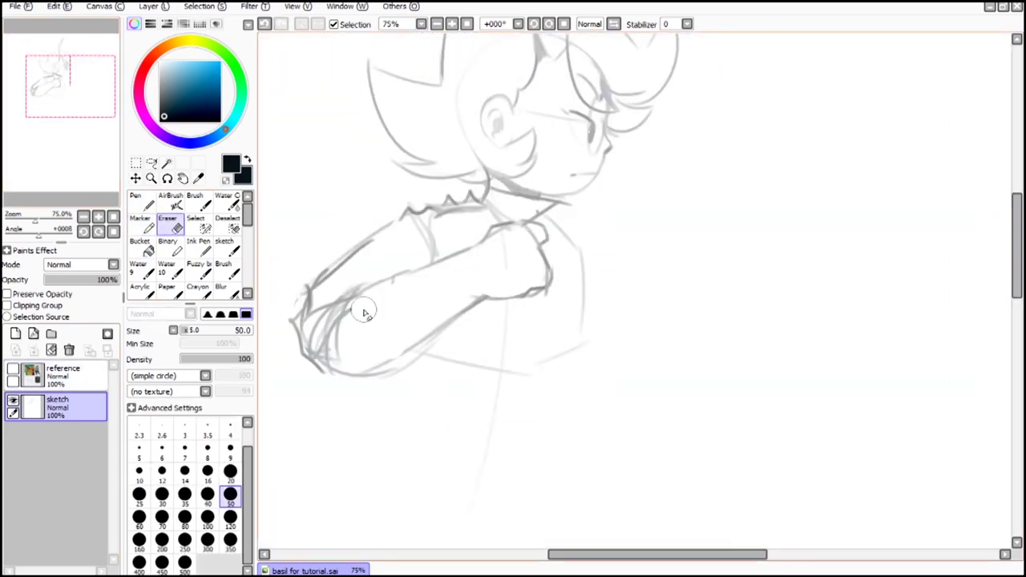
left_click(144, 225)
left_click_drag(470, 254, 481, 290)
left_click_drag(101, 74, 96, 72)
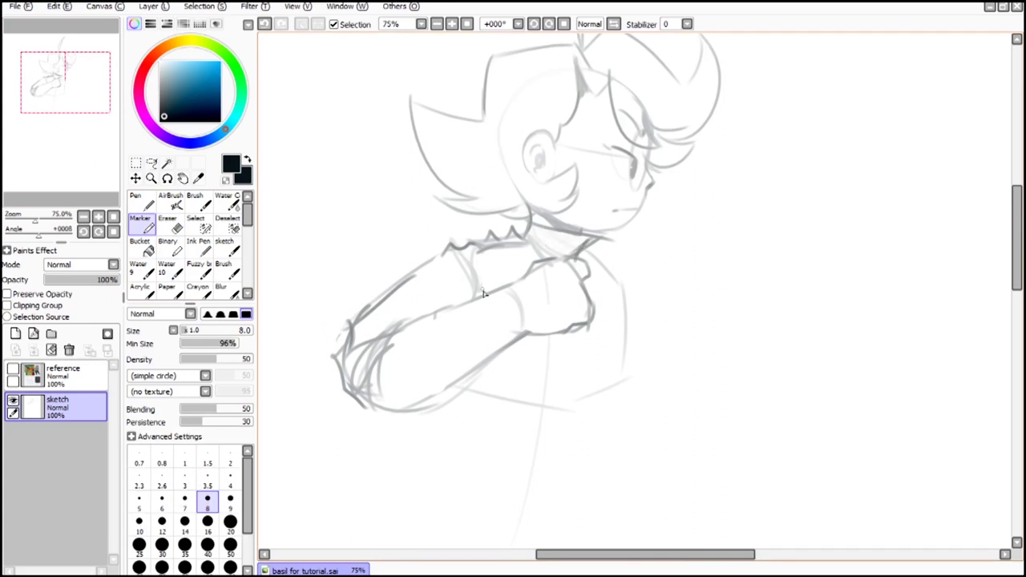
left_click_drag(453, 248, 419, 266)
Step: Sketch the far collar point and a second clenched fist on the far side of the chest
left_click_drag(86, 105, 88, 107)
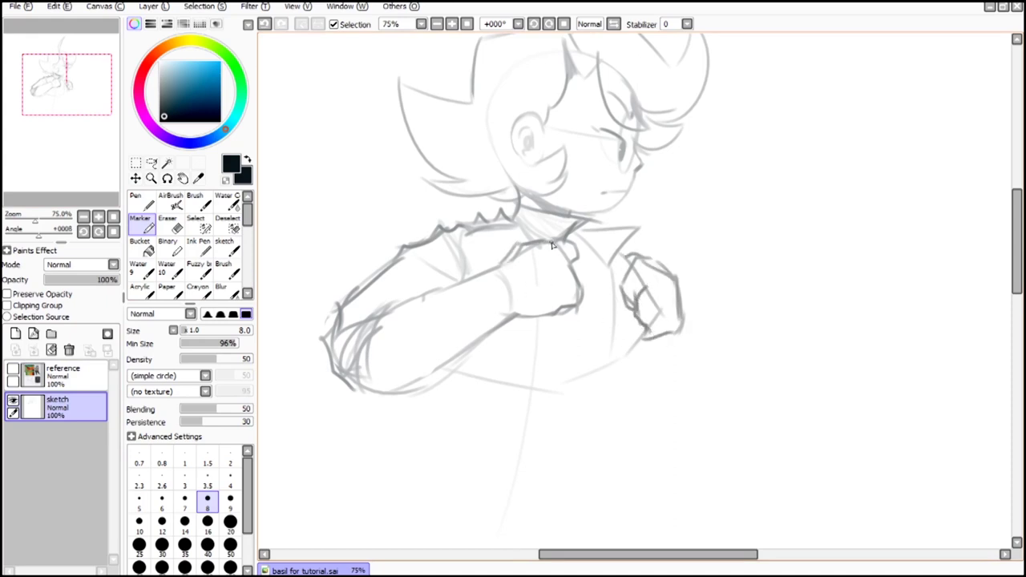
left_click(264, 25)
left_click_drag(546, 245, 550, 249)
mouse_move(678, 294)
left_mouse_down()
mouse_move(662, 373)
mouse_move(630, 347)
left_mouse_up()
Step: Sketch the bent far arm and the open jacket edges below the fists with the Marker at size 10
left_click(438, 25)
left_click(140, 523)
mouse_move(600, 265)
left_mouse_down()
mouse_move(620, 275)
mouse_move(642, 352)
left_mouse_up()
mouse_move(642, 352)
left_mouse_down()
mouse_move(621, 335)
mouse_move(506, 341)
left_mouse_up()
left_click(265, 25)
left_click(265, 24)
left_click_drag(571, 291, 539, 354)
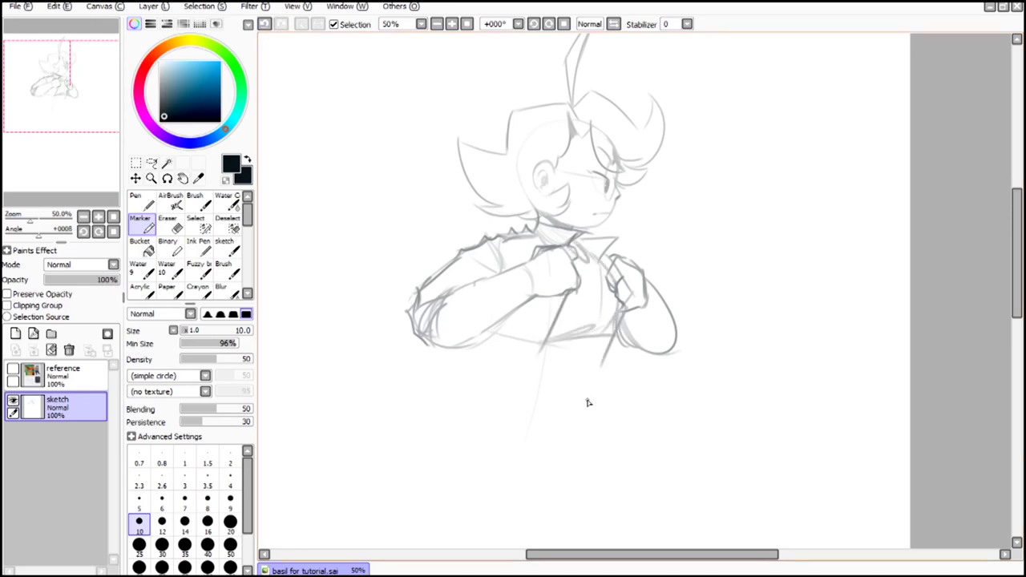
Step: Sketch the center guide line, short waist sides and a curved waistline below the chest
left_click_drag(588, 403, 565, 368)
left_click(264, 25)
left_click_drag(535, 313, 499, 508)
left_click_drag(332, 360, 336, 335)
left_click_drag(460, 279, 562, 324)
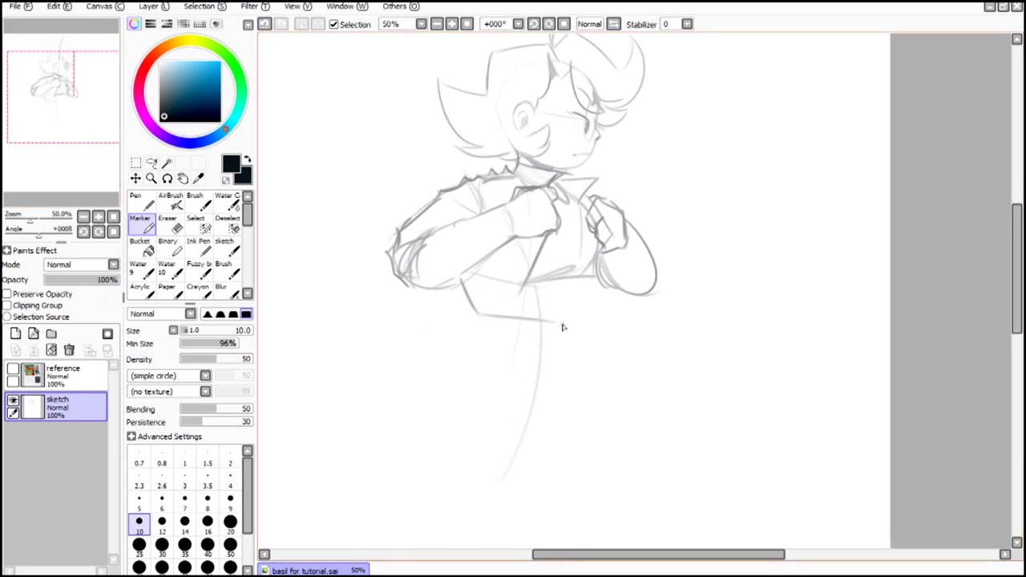
left_click(265, 24)
left_click_drag(478, 314, 558, 310)
Step: Try several rounded belly and hip outlines below the waist, undoing each version
left_click_drag(448, 303, 508, 437)
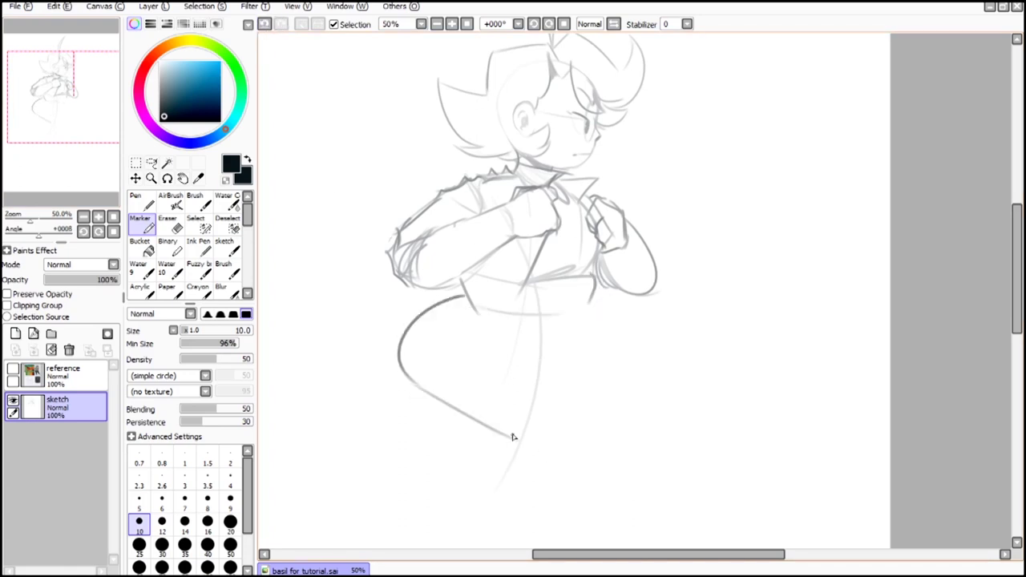
left_click_drag(629, 305, 525, 442)
key("ctrl+z")
key("ctrl+z")
left_click(265, 25)
mouse_move(449, 305)
left_mouse_down()
mouse_move(394, 365)
mouse_move(626, 424)
left_mouse_up()
left_click_drag(591, 304, 528, 437)
left_click(265, 24)
left_click(265, 24)
left_click_drag(449, 310, 412, 368)
left_click_drag(411, 366, 492, 415)
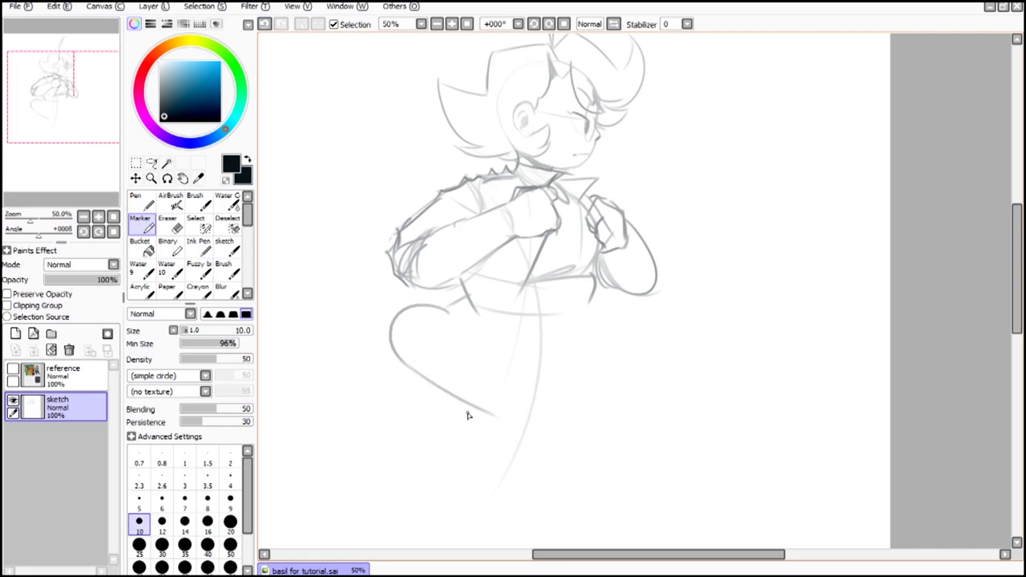
left_click(265, 24)
mouse_move(449, 309)
left_mouse_down()
mouse_move(417, 375)
mouse_move(447, 397)
mouse_move(429, 374)
left_mouse_up()
left_click(265, 24)
left_click_drag(403, 354, 489, 415)
left_click_drag(444, 371, 511, 432)
left_click_drag(515, 437, 591, 314)
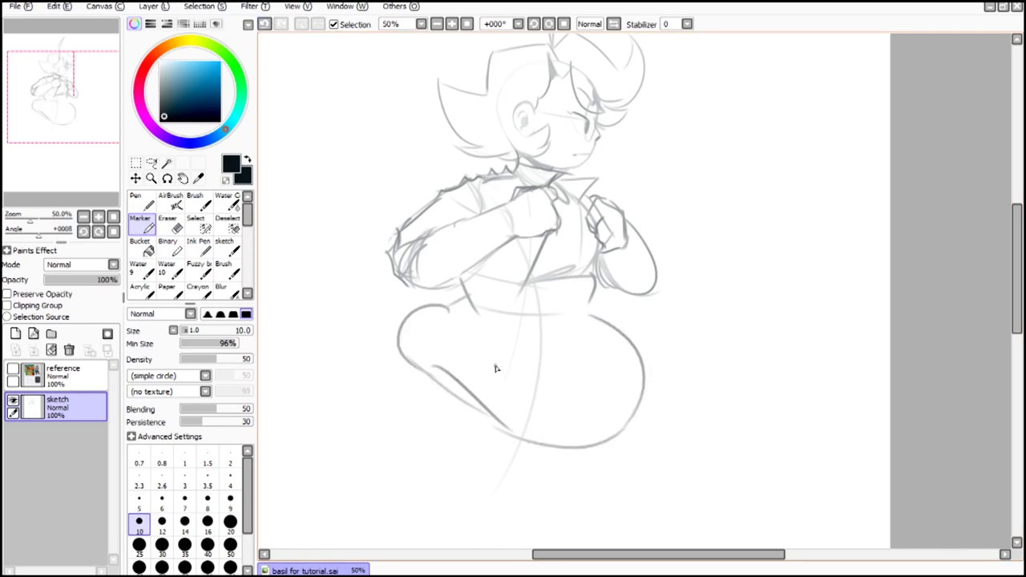
left_click(265, 24)
left_click(266, 24)
mouse_move(462, 310)
left_mouse_down()
mouse_move(428, 373)
mouse_move(492, 438)
left_mouse_up()
left_click_drag(595, 310, 526, 449)
left_click_drag(113, 88, 116, 101)
key("ctrl+z")
key("ctrl+z")
key("ctrl+z")
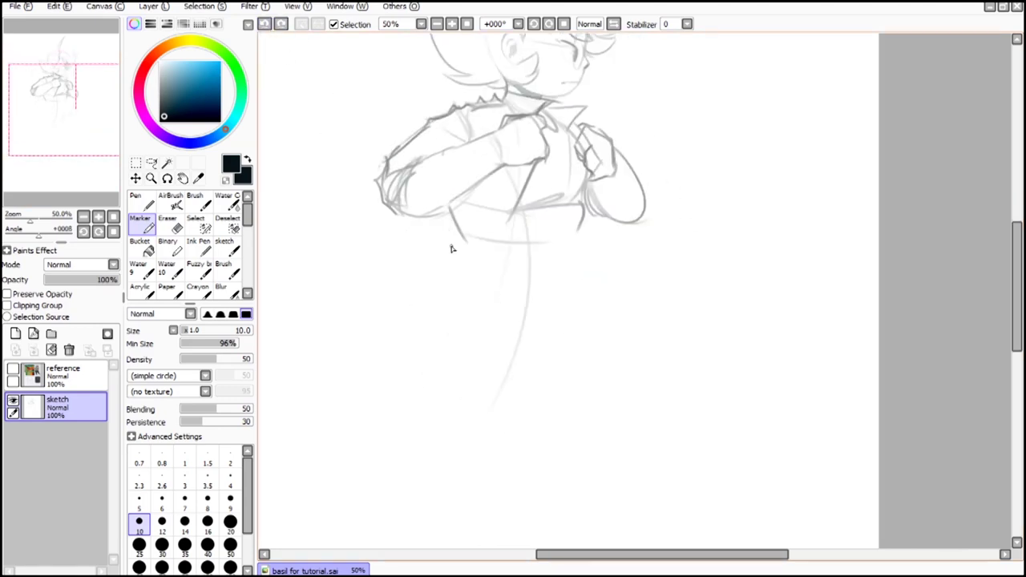
Step: Block in the lower torso with light side lines widening to the hips and converging to a point at the bottom
left_click_drag(453, 225, 436, 275)
left_click_drag(586, 233, 573, 312)
mouse_move(439, 283)
left_mouse_down()
mouse_move(572, 314)
mouse_move(481, 423)
left_mouse_up()
left_click_drag(590, 309, 492, 428)
mouse_move(106, 70)
left_mouse_down()
mouse_move(97, 58)
mouse_move(106, 63)
left_mouse_up()
left_click(437, 24)
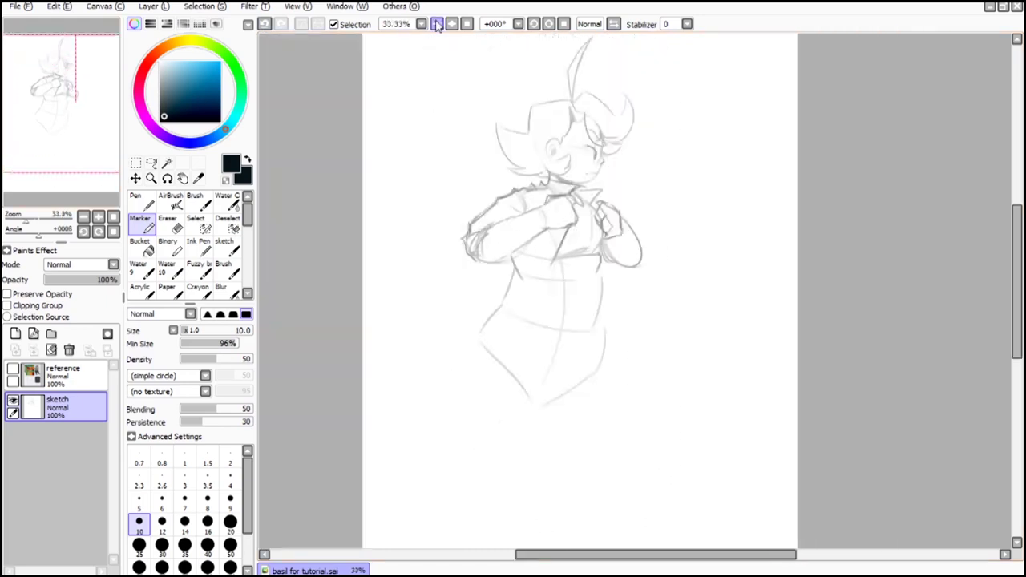
Step: Select the lower torso sketch, move it up slightly toward the waist and deselect
left_click(135, 162)
left_click_drag(429, 296, 705, 485)
left_click_drag(590, 389, 595, 372)
key("ctrl+d")
left_click(144, 224)
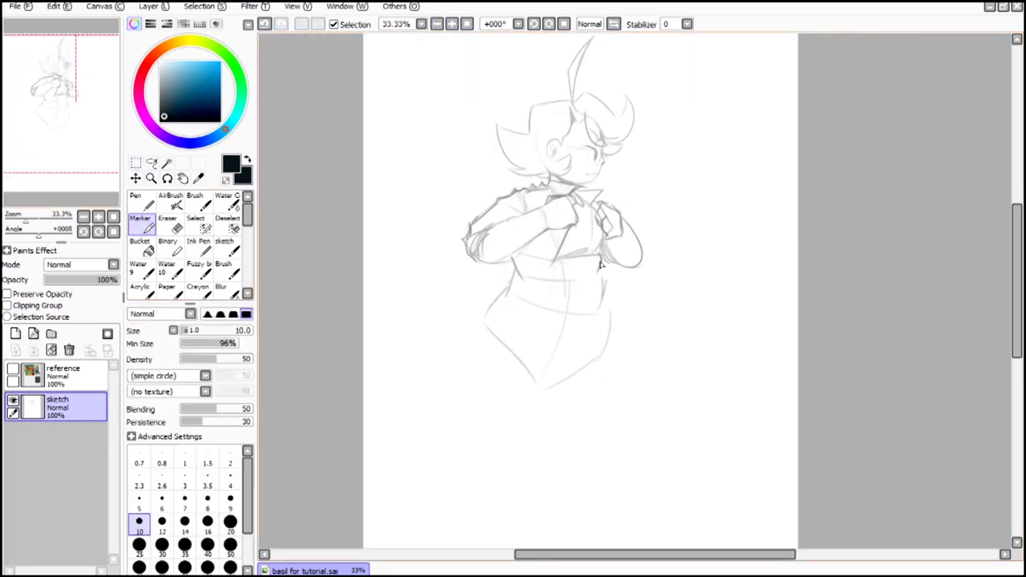
Step: Fade the lower torso guide lines with the AirBrush at size 500 in transparent color
key("ctrl+z")
left_click(171, 202)
left_click(184, 563)
mouse_move(470, 351)
left_mouse_down()
mouse_move(525, 334)
mouse_move(493, 431)
left_mouse_up()
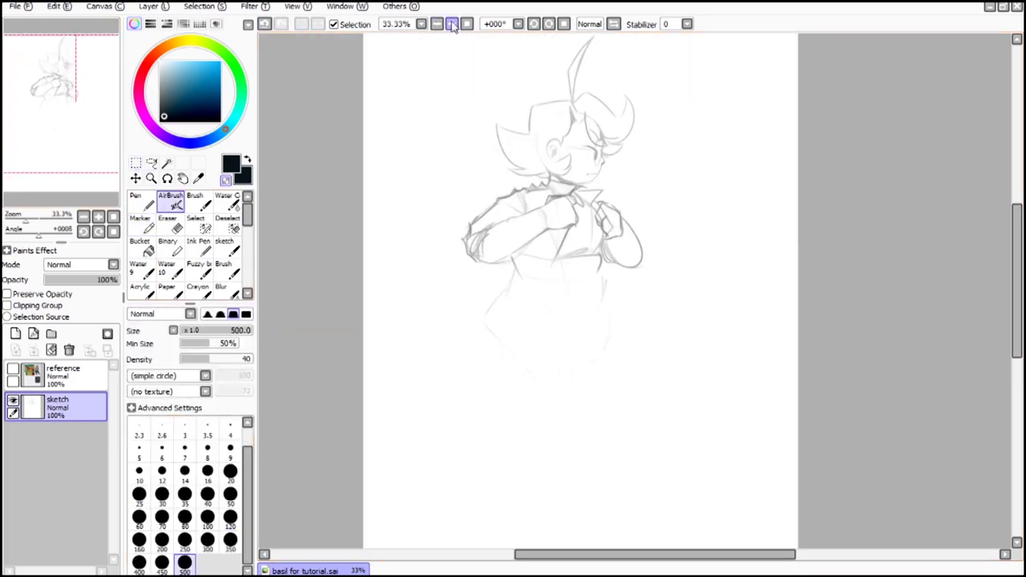
Step: Draw the side roll at the waist and a large rounded belly over the faded guide, redoing unwanted strokes
left_click(452, 24)
left_click(143, 225)
left_click_drag(437, 336, 603, 369)
left_click_drag(588, 272, 597, 377)
left_click(264, 24)
left_click(265, 24)
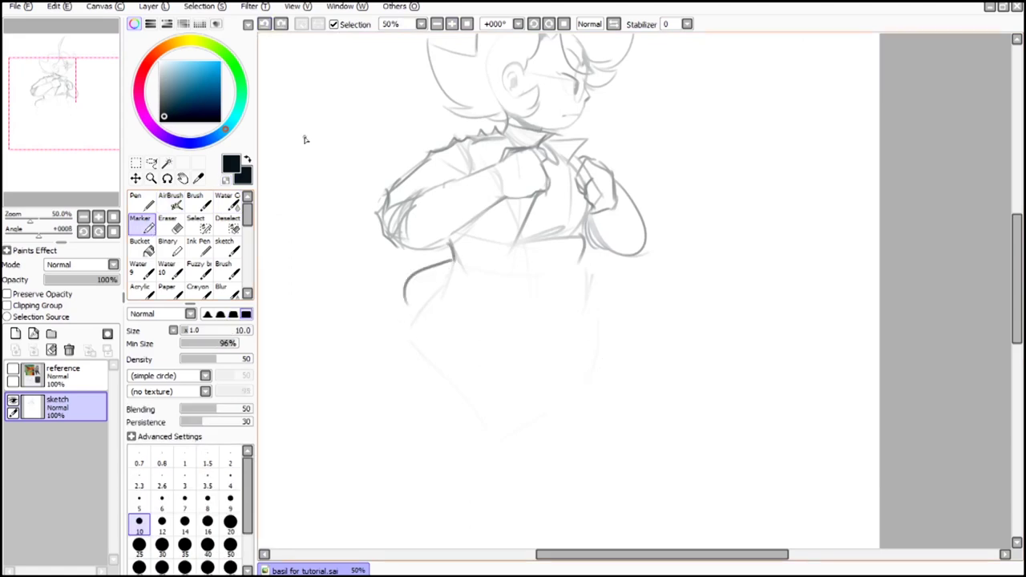
left_click_drag(407, 300, 443, 330)
left_click_drag(428, 314, 622, 368)
left_click_drag(589, 271, 595, 378)
Step: Clean up the guide lines around the waist and belly with the AirBrush and the size 120 Eraser
left_click(172, 202)
mouse_move(584, 238)
left_mouse_down()
mouse_move(596, 272)
mouse_move(574, 330)
left_mouse_up()
left_click(173, 225)
left_click(230, 520)
left_click_drag(105, 86, 99, 68)
Step: Select the head and upper body with the Select brush and rotate them slightly backward, then deselect
left_click(199, 226)
left_click(184, 564)
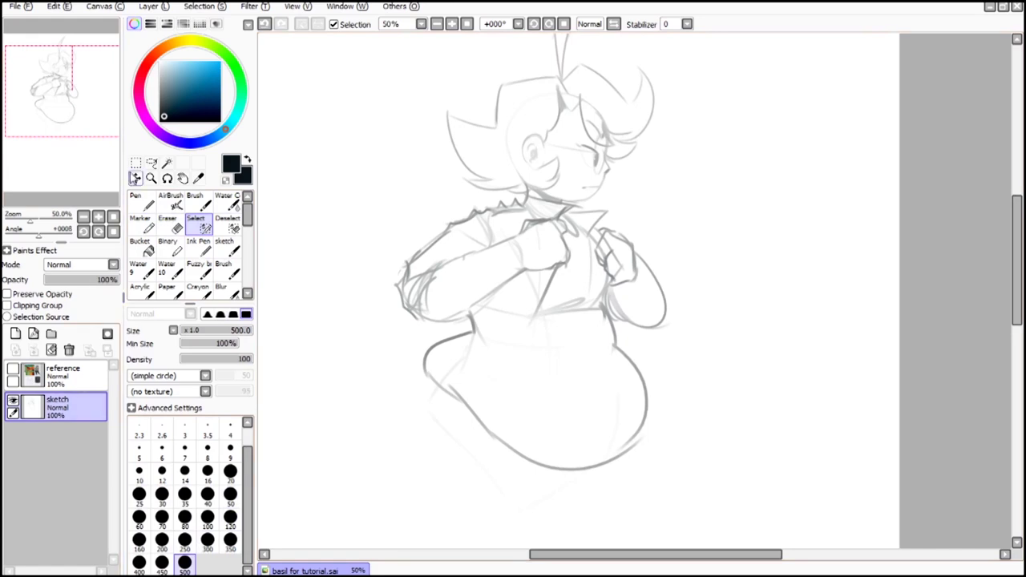
left_click(136, 163)
left_click(202, 460)
key("ctrl+z")
left_click(199, 225)
mouse_move(416, 240)
left_mouse_down()
mouse_move(611, 220)
mouse_move(455, 96)
left_mouse_up()
left_click_drag(100, 72, 101, 62)
left_click_drag(622, 60, 508, 198)
left_click(136, 164)
left_click(136, 396)
mouse_move(644, 260)
left_mouse_down()
mouse_move(639, 249)
mouse_move(633, 261)
left_mouse_up()
left_click(172, 414)
key("ctrl+d")
left_click(140, 225)
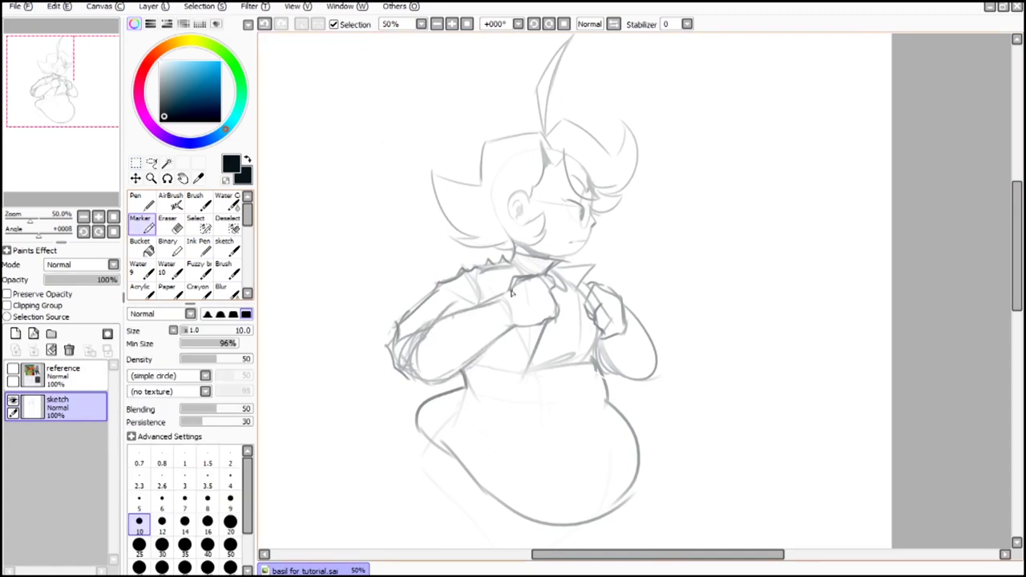
Step: Select the far arm and fist with the size 120 Select brush and move them outward from the chest
left_click(194, 219)
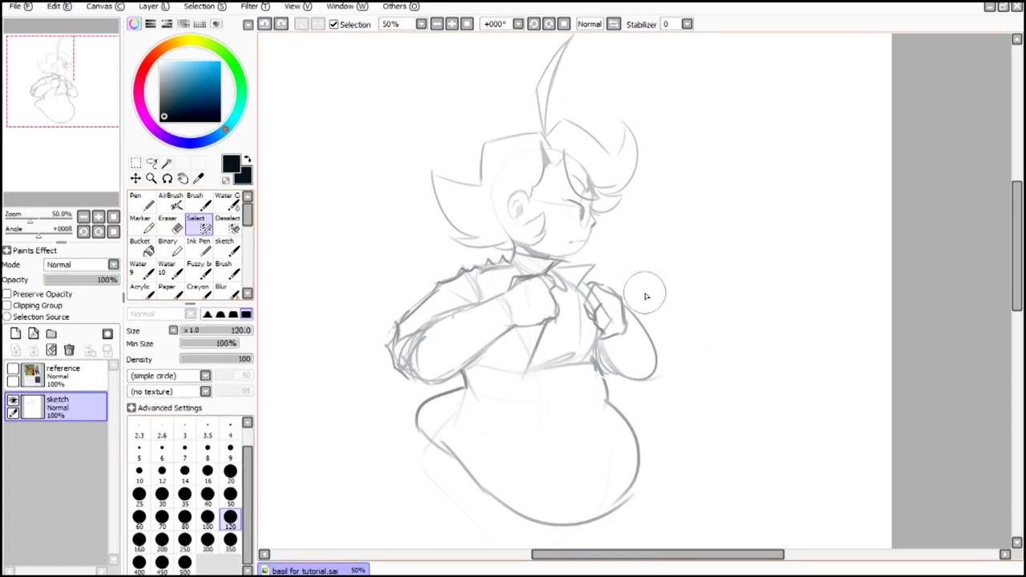
left_click_drag(646, 297, 631, 366)
key("ctrl+t")
left_click_drag(632, 329, 652, 328)
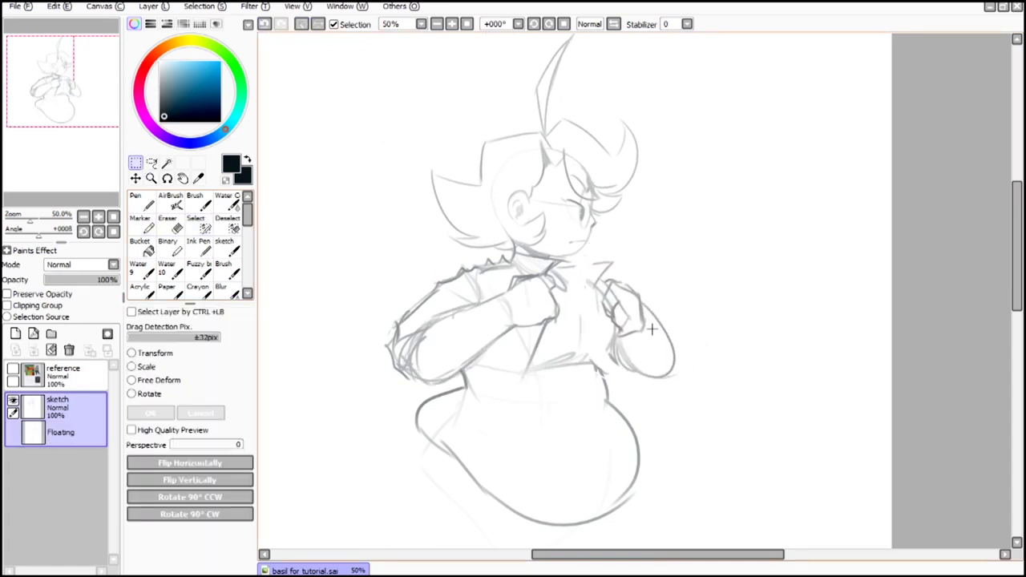
key("Return")
key("ctrl+d")
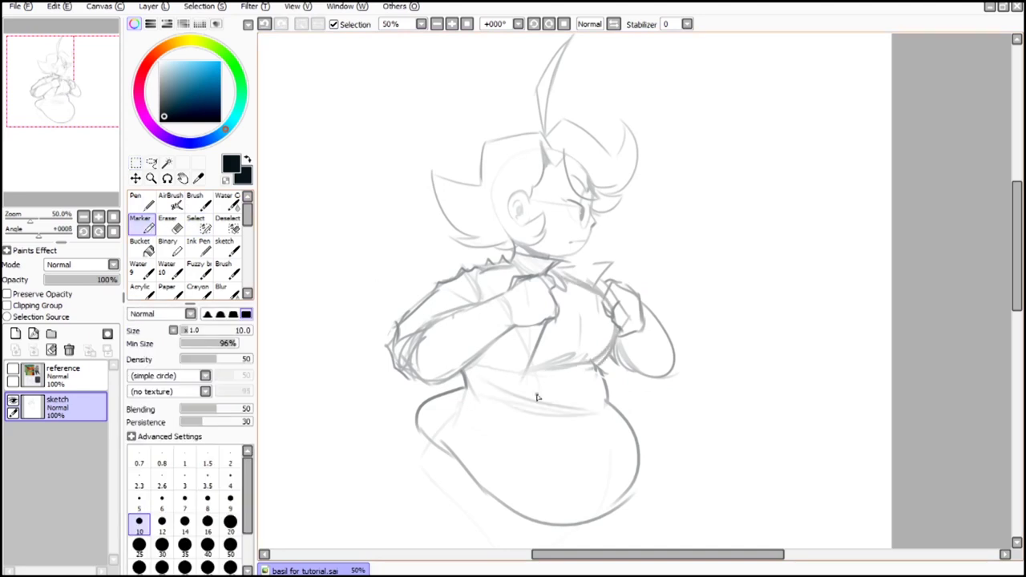
Step: Redraw the belly's lower outline higher and erase the old bottom line with the size 120 Eraser
key("e")
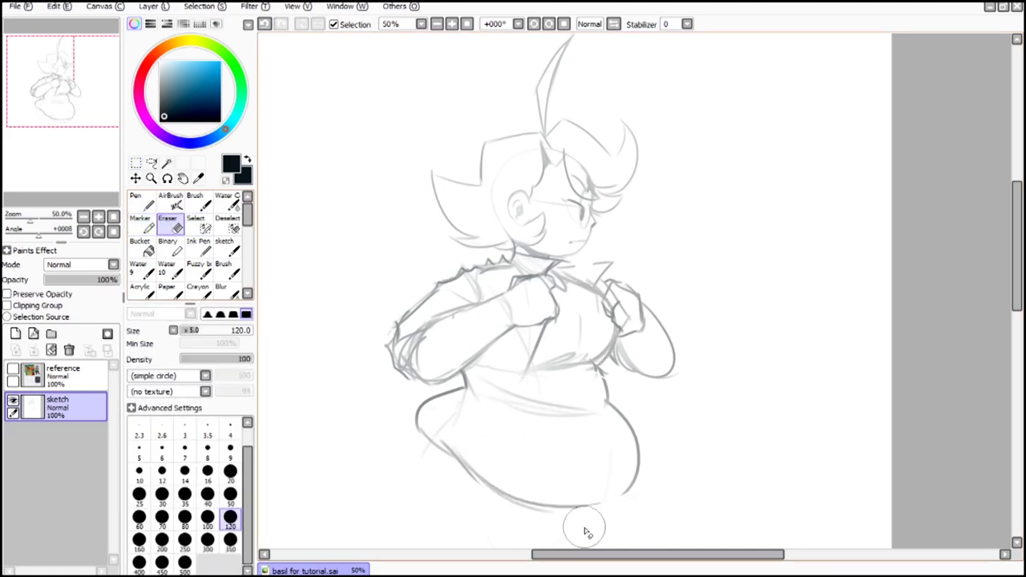
key("b")
left_click_drag(547, 322, 499, 431)
key("e")
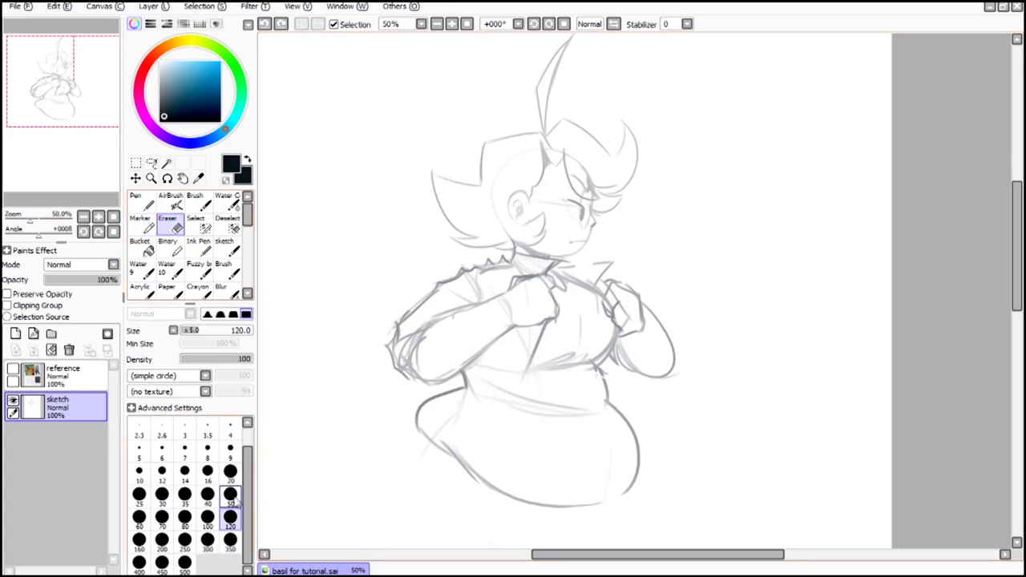
Step: Erase the jacket edge below the near fist and redraw the thumb and the angled open jacket front
key("e")
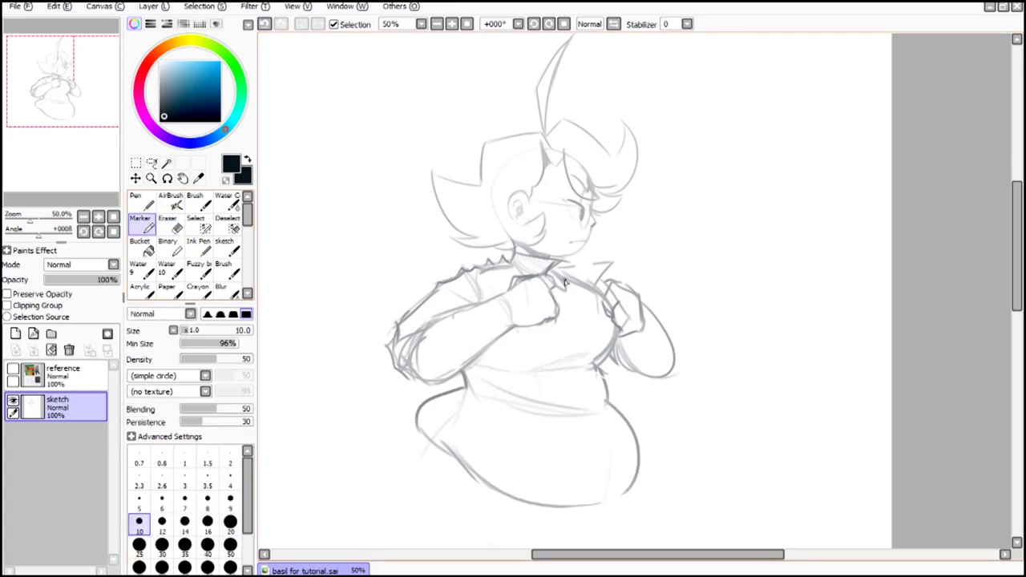
left_click(177, 228)
key("e")
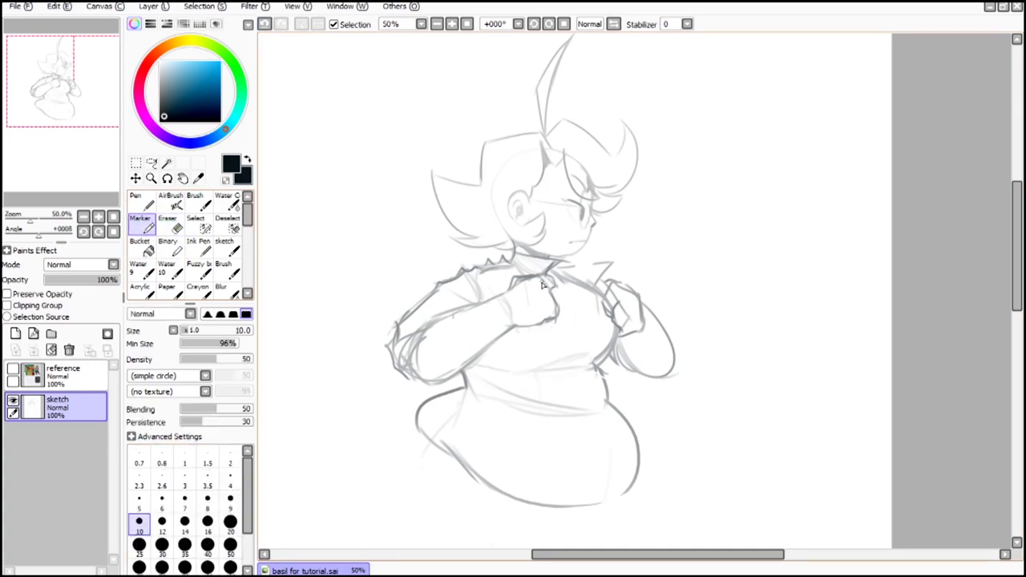
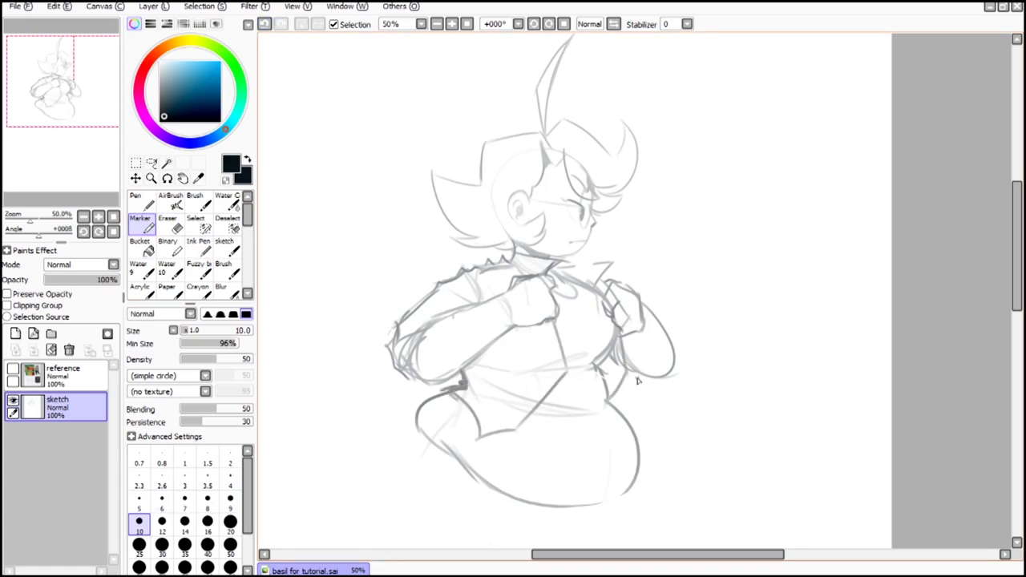
Step: Reshape the far collar point and shade the inside of the jacket beneath the far arm
left_click(177, 229)
mouse_move(612, 265)
left_mouse_down()
mouse_move(635, 243)
mouse_move(587, 288)
left_mouse_up()
left_click(146, 228)
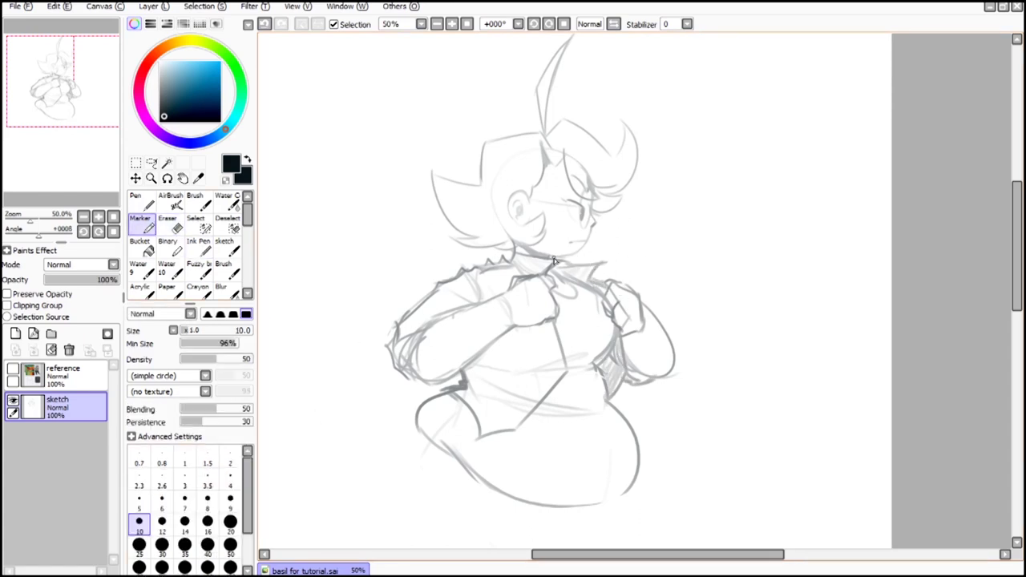
Step: Close the belly outline and try a long curved leg guide line with the Marker at size 12
scroll(553, 258, "up", 2)
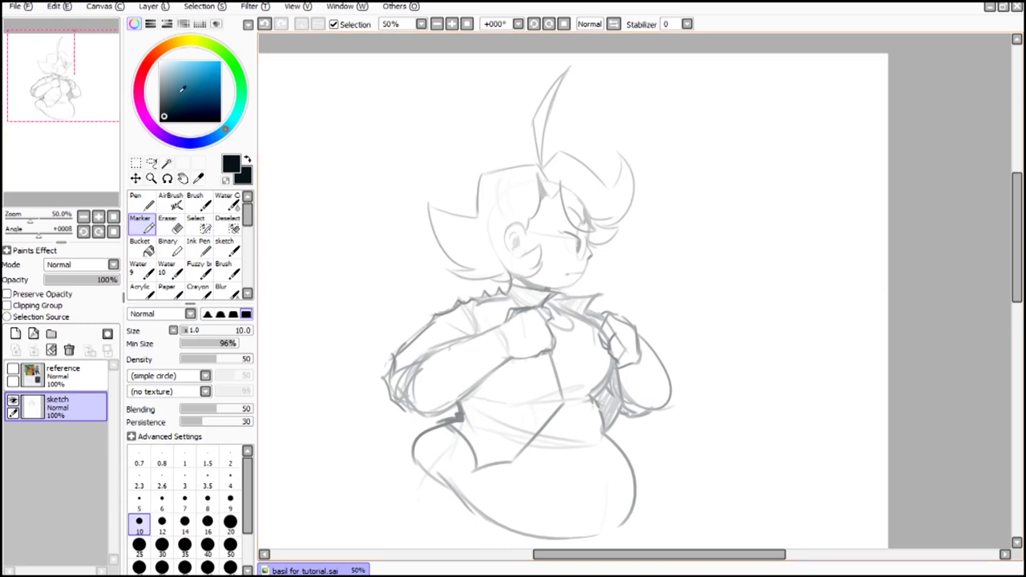
scroll(619, 360, "down", 10)
mouse_move(68, 78)
left_mouse_down()
mouse_move(64, 65)
mouse_move(76, 100)
mouse_move(88, 41)
mouse_move(72, 96)
left_mouse_up()
left_click(437, 24)
left_click(163, 525)
left_click(453, 25)
left_click_drag(125, 54, 121, 55)
left_click_drag(97, 111, 101, 103)
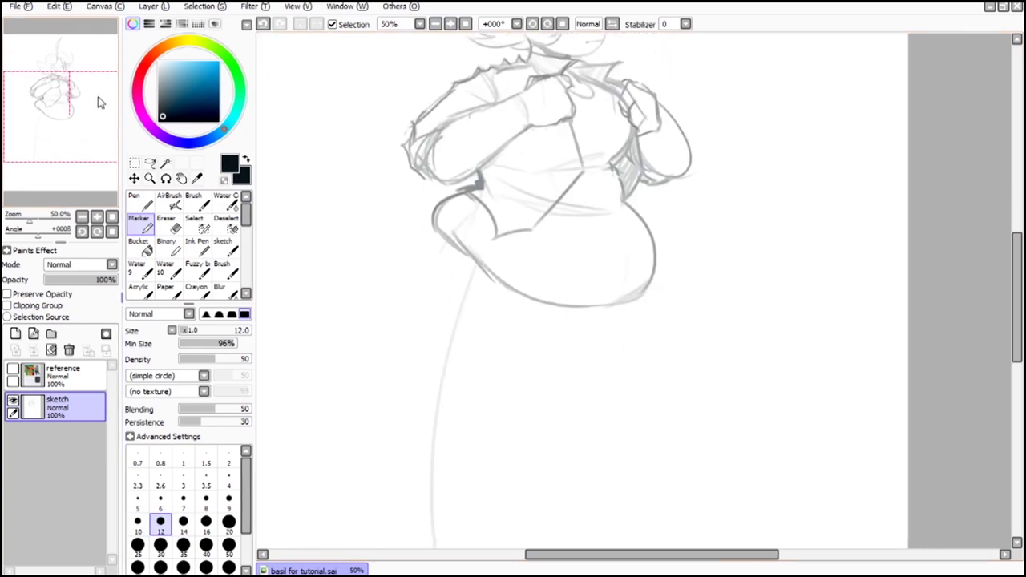
key("ctrl+z")
left_click_drag(469, 261, 409, 573)
Step: Sketch the rounded near hip and the curved crotch lines below the belly
left_click_drag(84, 77, 86, 93)
left_click_drag(499, 220, 397, 227)
left_click_drag(418, 132, 376, 228)
mouse_move(106, 54)
left_mouse_down()
mouse_move(105, 30)
mouse_move(105, 41)
left_mouse_up()
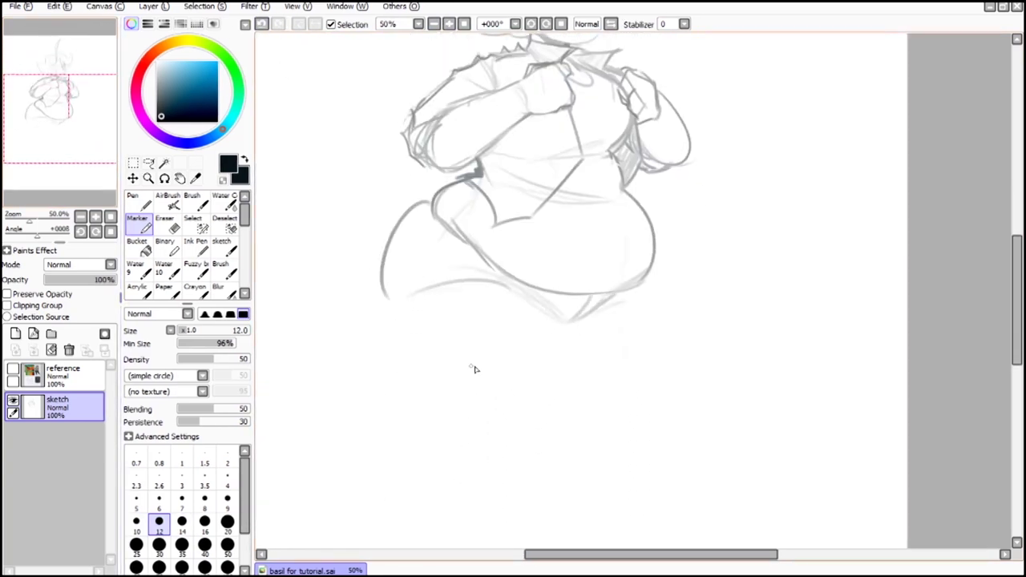
Step: Sketch the near thigh tapering down to the knee, undoing the first version and redrawing its outline
left_click_drag(309, 275, 298, 251)
key("ctrl+z")
key("ctrl+z")
left_click_drag(390, 281, 401, 416)
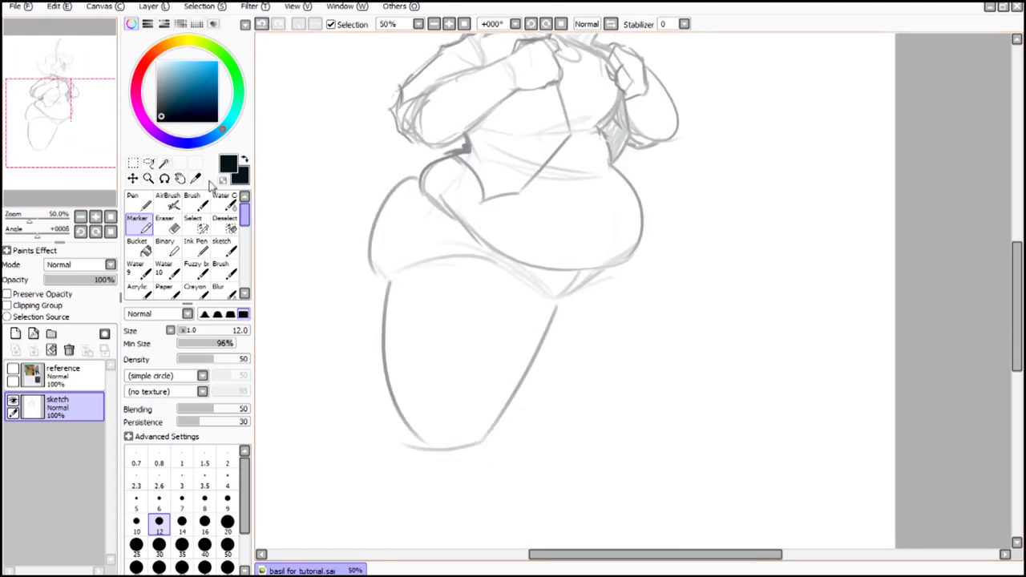
left_click_drag(96, 112, 95, 109)
left_click(262, 24)
left_click(263, 25)
left_click(263, 24)
left_click_drag(387, 290, 390, 309)
left_click_drag(405, 433, 507, 433)
key("minus")
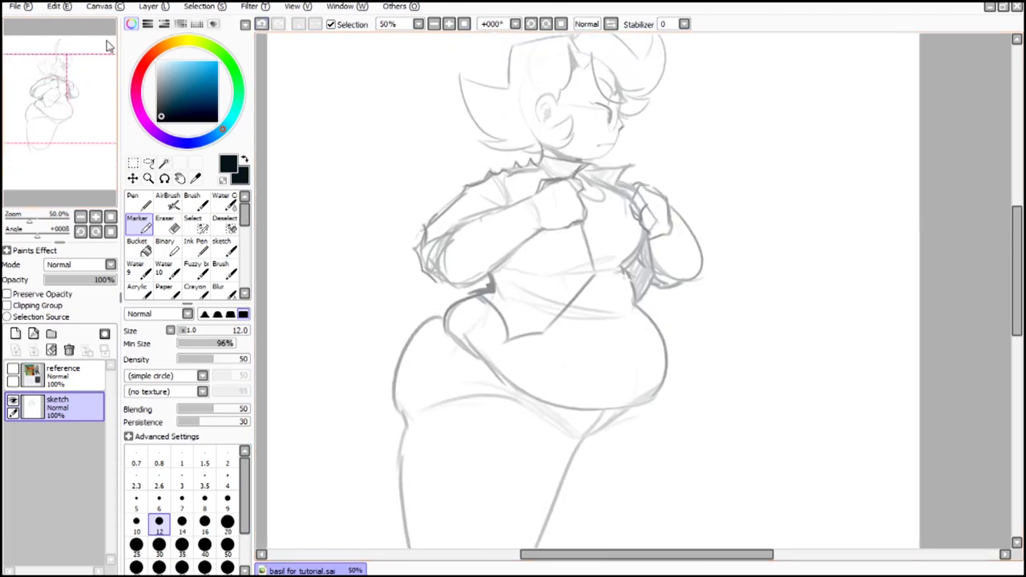
Step: Select the near leg's lower thigh and knee area, shorten it vertically with Scale, and deselect
key("plus")
key("m")
left_click_drag(323, 263, 617, 450)
left_click_drag(715, 496, 290, 271)
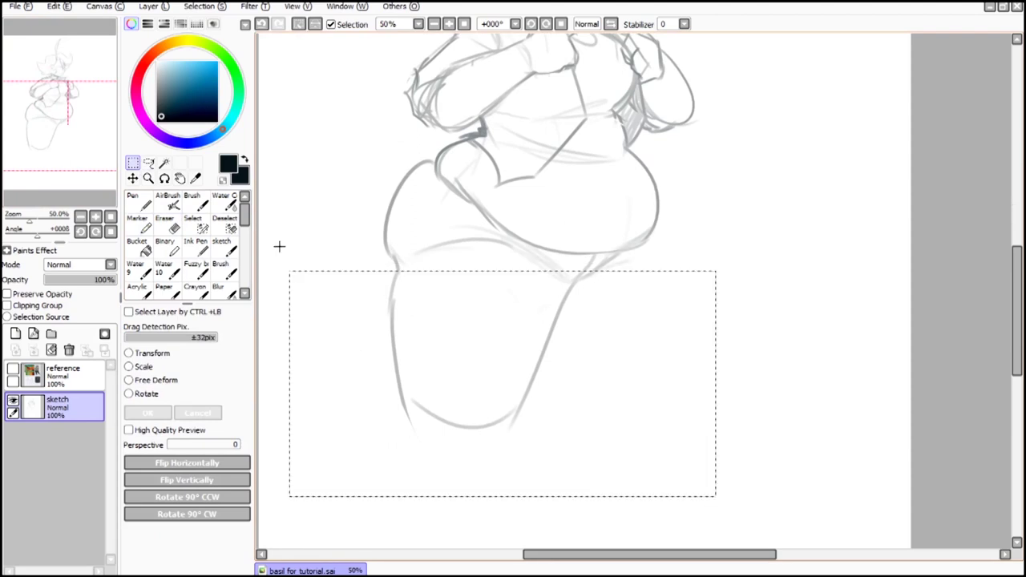
left_click(129, 367)
left_click_drag(497, 449, 497, 426)
key("Return")
key("ctrl+d")
Step: Sketch the near lower leg from the knee to the ankle with the Marker, undoing the first outline and redrawing it
mouse_move(115, 78)
left_mouse_down()
mouse_move(107, 67)
mouse_move(116, 95)
left_mouse_up()
left_click(140, 229)
left_click_drag(70, 143, 65, 159)
left_click_drag(423, 202, 396, 388)
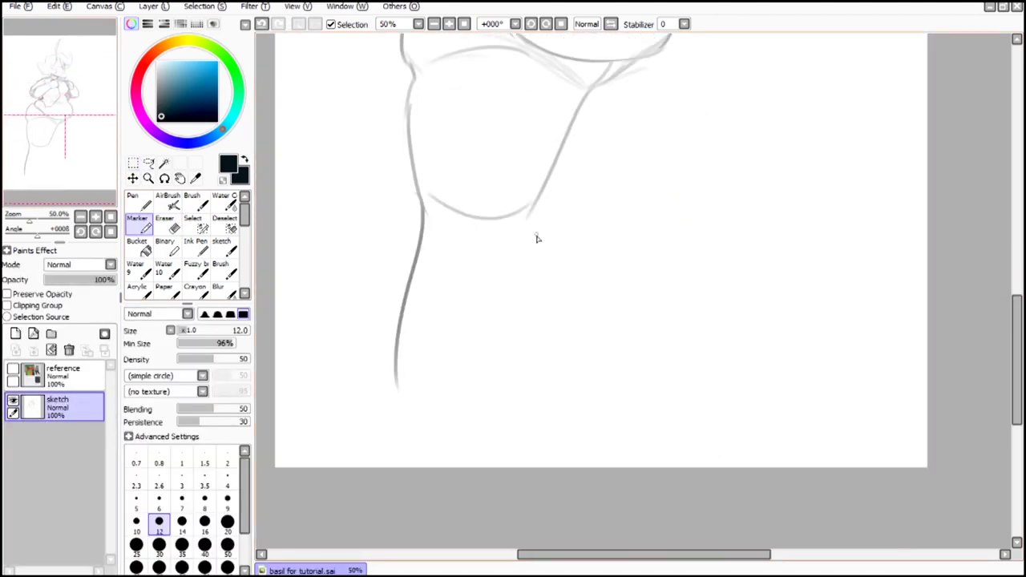
left_click_drag(536, 206, 455, 382)
left_click(262, 25)
left_click(262, 25)
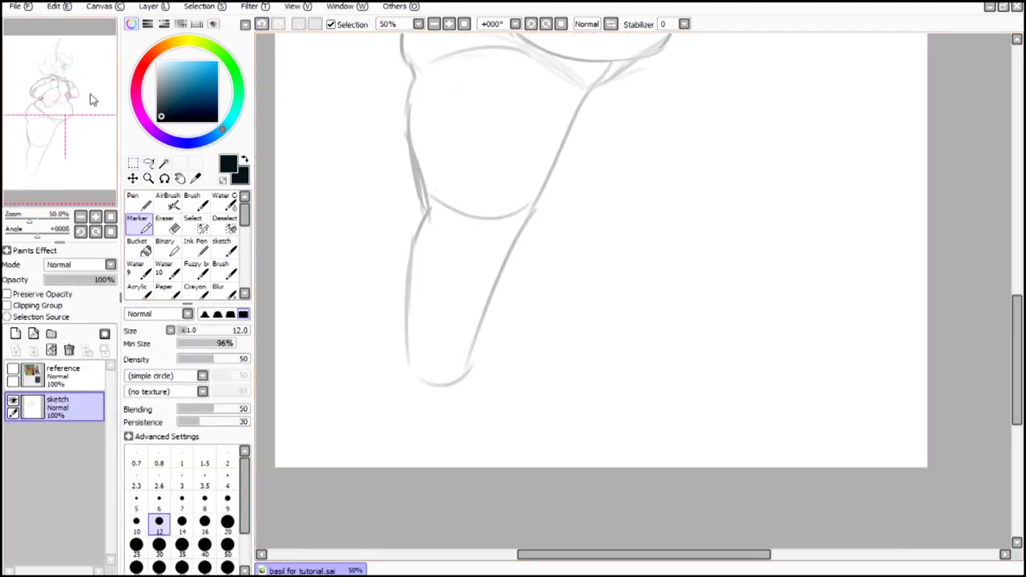
left_click_drag(67, 93, 62, 140)
left_click_drag(411, 345, 399, 264)
Step: Try to sketch the near foot below the ankle with the Marker at size 9, and undo the strokes
left_click(228, 503)
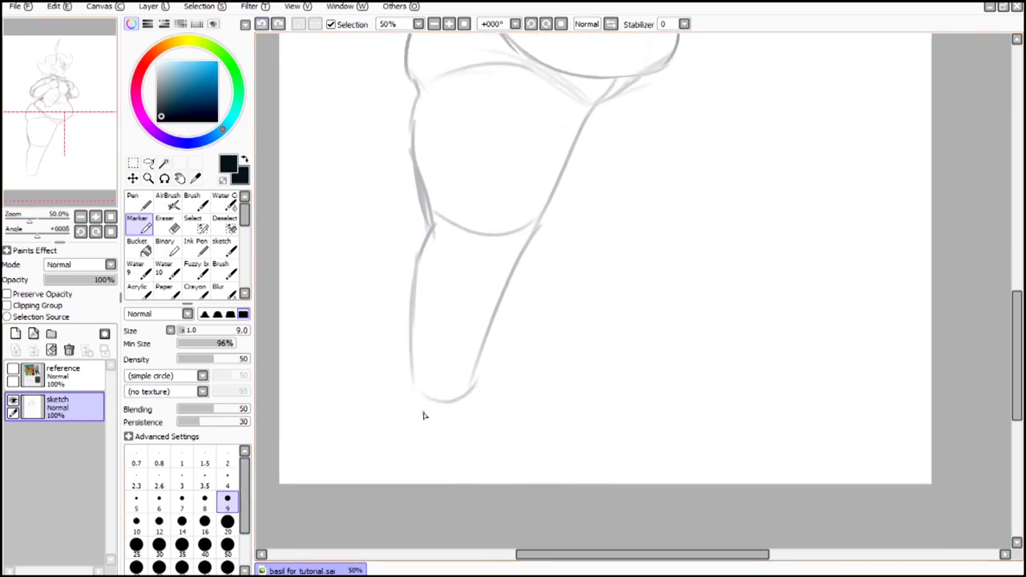
left_click_drag(495, 438, 548, 433)
left_click_drag(476, 388, 548, 431)
left_click_drag(70, 101, 65, 157)
left_click(263, 25)
left_click(262, 24)
left_click(262, 25)
Step: Sketch the near heel and foot with the Marker at size 12, and erase the sole and the ankle curve
left_click(158, 525)
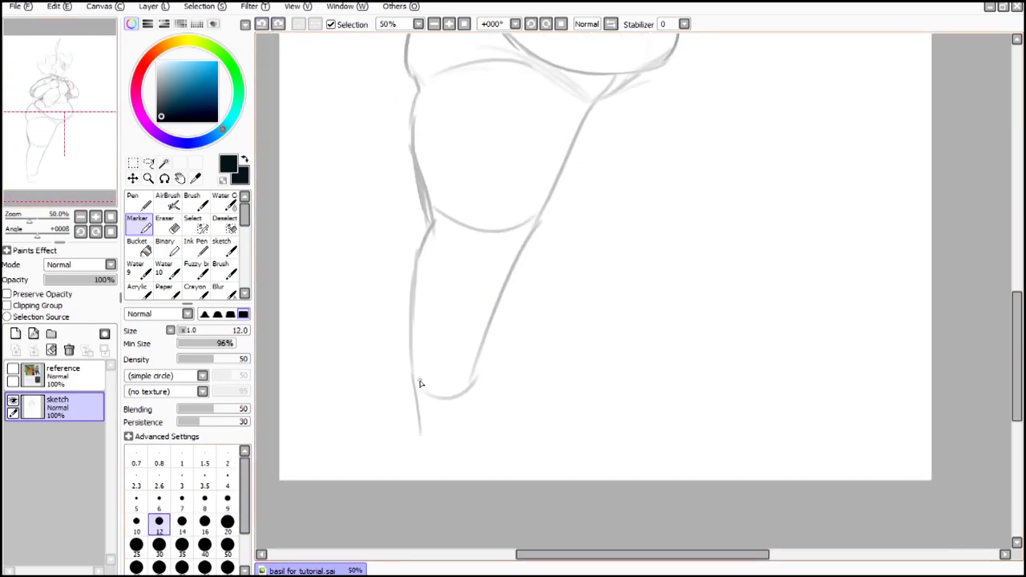
left_click_drag(416, 426, 489, 429)
left_click_drag(85, 121, 88, 113)
left_click(170, 229)
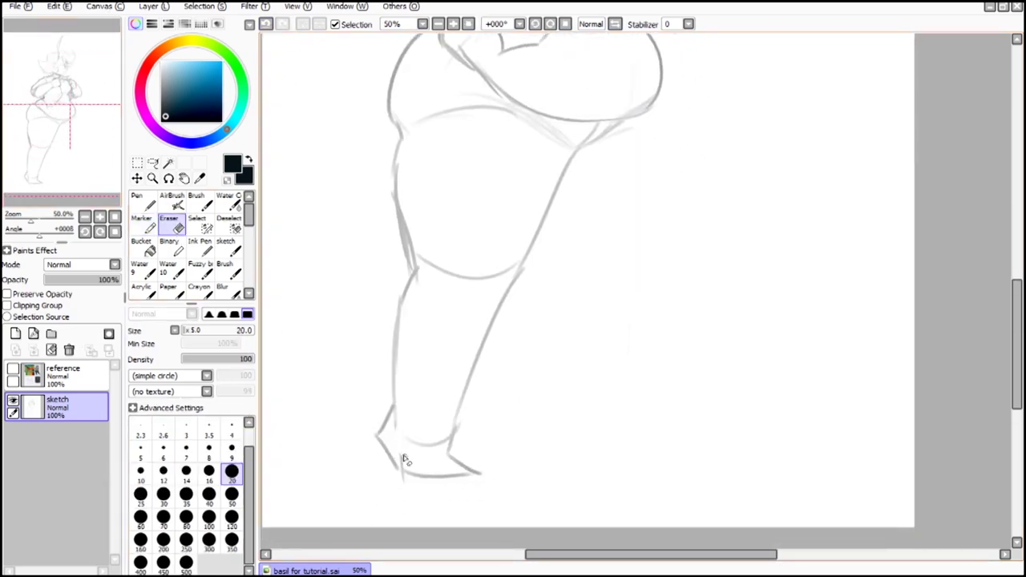
left_click_drag(406, 462, 397, 443)
left_click_drag(485, 482, 413, 477)
key("a")
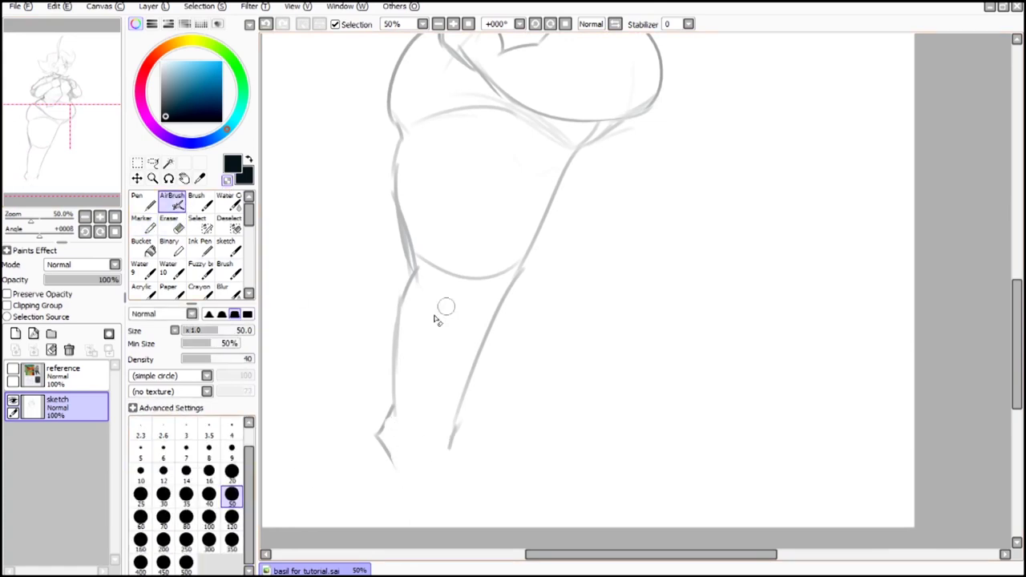
Step: Sketch the fold lines at the near knee, the trouser cuff at the ankle, and a new shoe outline
left_click(141, 228)
left_click_drag(451, 280, 494, 268)
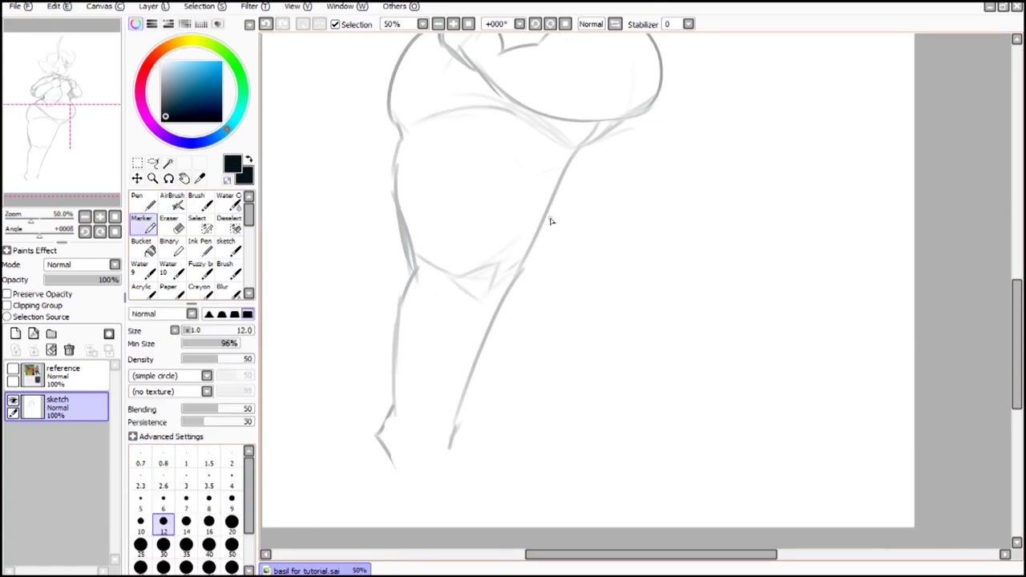
left_click_drag(71, 141, 72, 147)
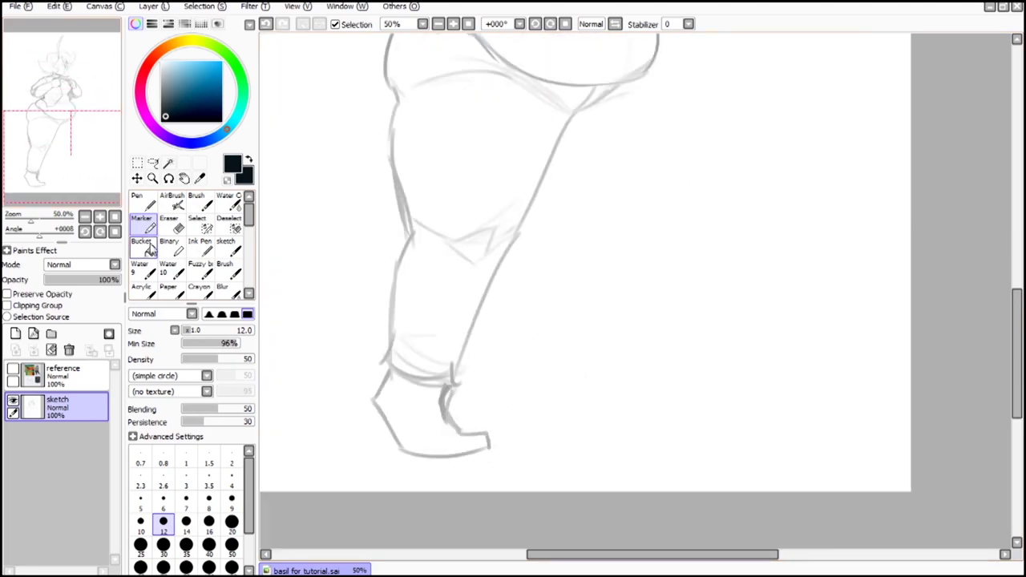
Step: Clean up the front of the near ankle with the Eraser and shade the gap between cuff and shoe
left_click(172, 227)
left_click_drag(454, 391, 457, 414)
left_click(143, 226)
left_click_drag(394, 374, 443, 401)
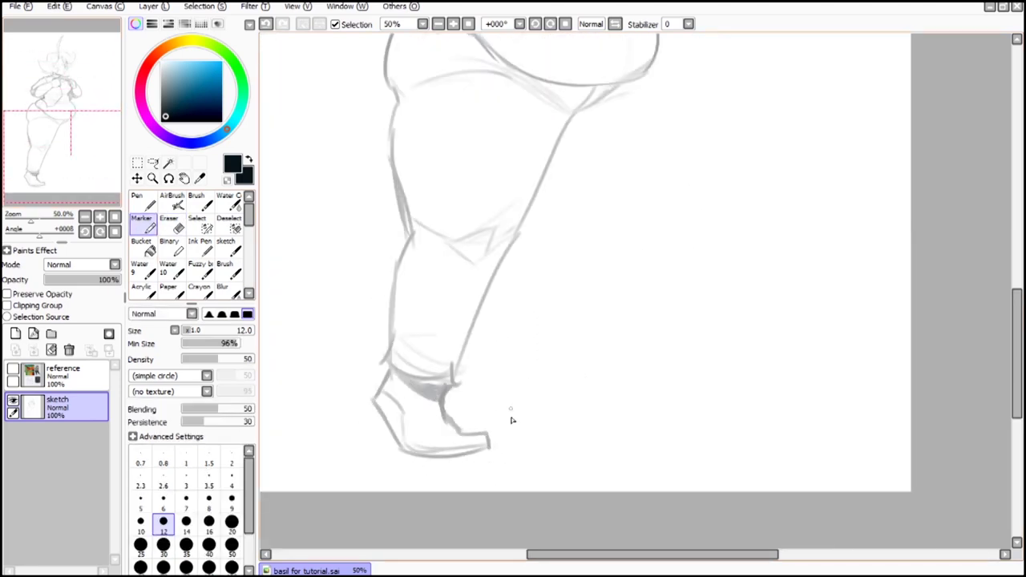
Step: Sketch the far leg from the belly's edge down to the bent knee, undoing a stroke while refining it
mouse_move(82, 71)
left_mouse_down()
mouse_move(80, 24)
mouse_move(85, 50)
left_mouse_up()
mouse_move(638, 184)
left_mouse_down()
mouse_move(623, 339)
mouse_move(534, 392)
left_mouse_up()
left_click(439, 24)
left_click(439, 24)
left_click_drag(101, 87, 108, 77)
left_click(454, 25)
left_click(266, 24)
left_click_drag(51, 102, 72, 98)
Step: Check the pose by flipping the drawing horizontally and back, and finish the shaded far lower leg and foot
left_click(138, 163)
left_click(246, 463)
left_click(245, 463)
left_click(143, 220)
scroll(101, 46, "up", 1)
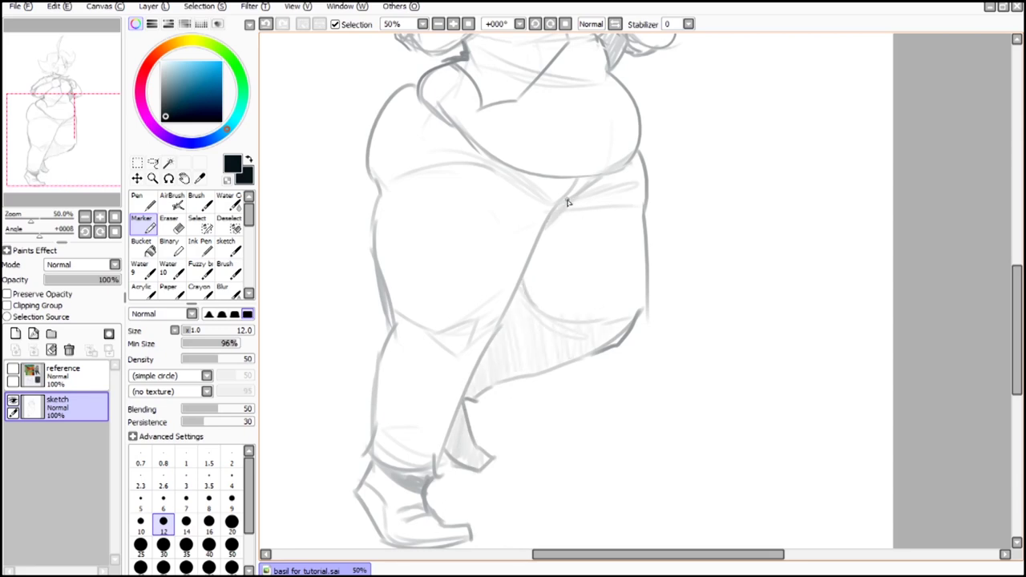
Step: Select both legs and apply a Free Deform that shifts the feet inward, narrowing the stance at the bottom
left_click(439, 24)
key("m")
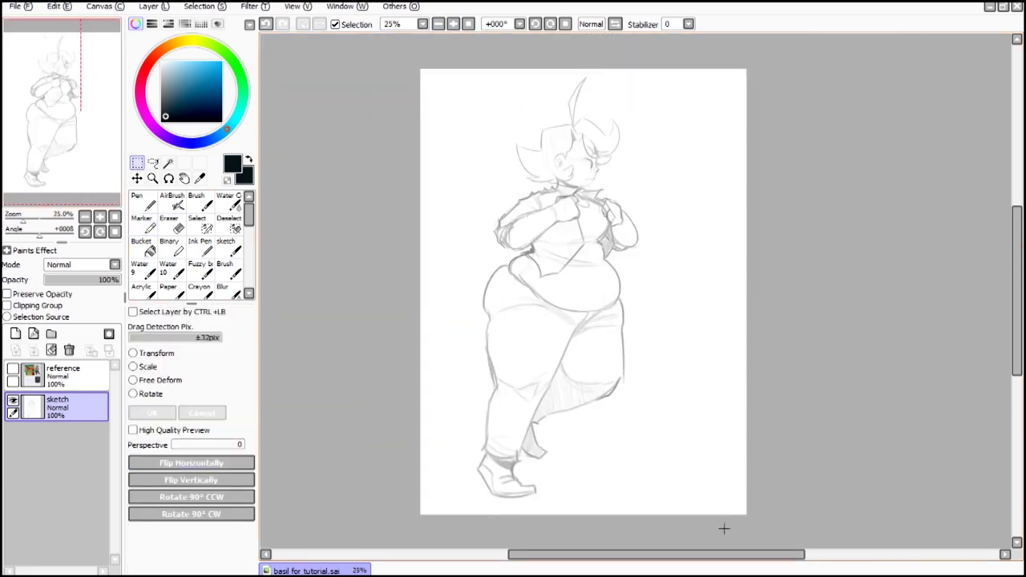
left_click_drag(724, 529, 420, 313)
left_click(153, 380)
left_click_drag(478, 498, 490, 502)
left_click_drag(624, 499, 621, 505)
left_click_drag(490, 504, 488, 497)
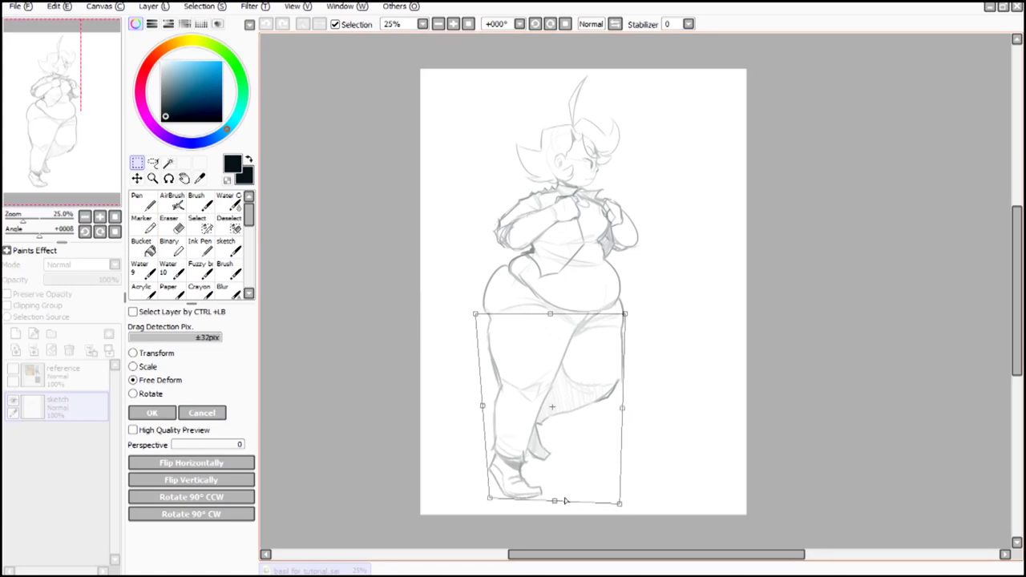
left_click(152, 412)
key("ctrl+d")
Step: Compare the legs before and after the deformation by undoing and redoing it
left_click(265, 24)
left_click(266, 25)
left_click(284, 24)
left_click(266, 24)
left_click(284, 24)
Step: Apply a Free Deform to the whole figure that nudges its lower edge slightly to the left
mouse_move(405, 64)
left_mouse_down()
mouse_move(703, 435)
mouse_move(517, 353)
mouse_move(714, 516)
left_mouse_up()
key("ctrl+d")
left_click(147, 381)
left_click_drag(556, 499, 551, 498)
left_click(170, 412)
left_click(469, 129)
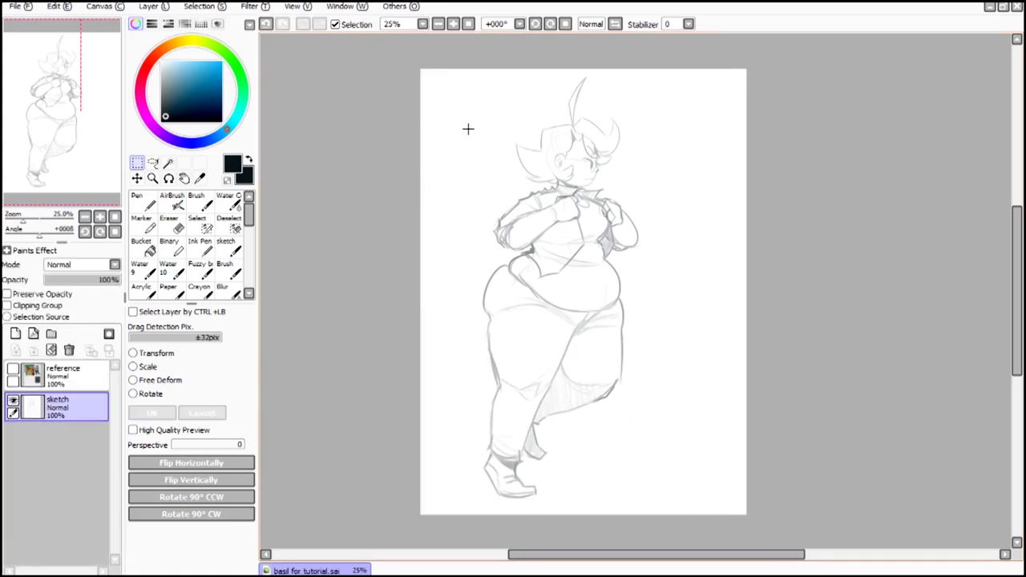
left_click(146, 367)
left_click_drag(678, 92, 650, 75)
left_click(202, 413)
Step: Enlarge the whole figure slightly with Scale and shift it to the right on the canvas
left_click(147, 368)
left_click_drag(573, 159, 589, 161)
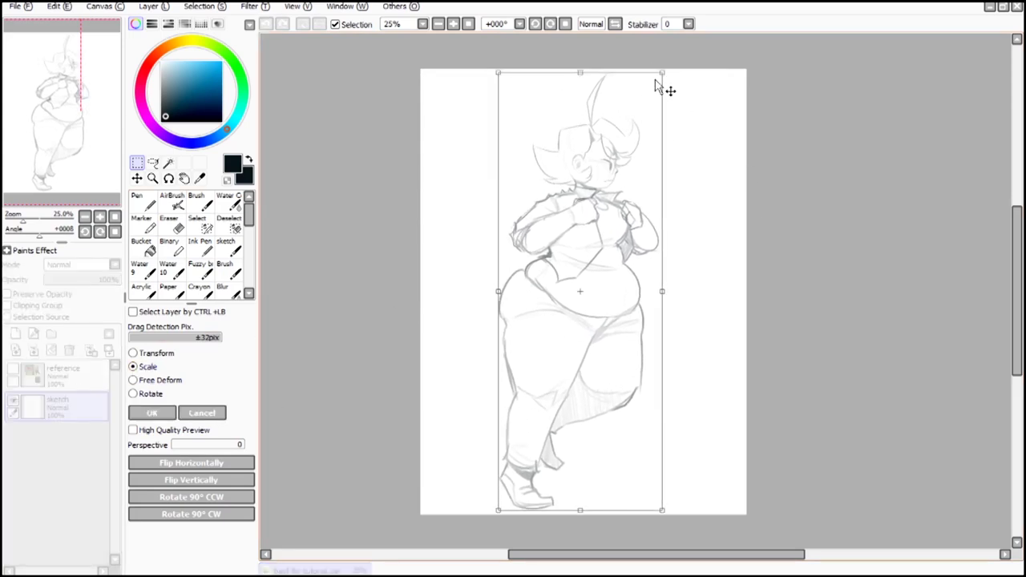
left_click_drag(663, 73, 661, 79)
left_click_drag(630, 116, 632, 114)
left_click(153, 413)
Step: Erase the near lower corner of the jacket and redraw its hem as a pointed flap over the belly
scroll(584, 130, "up", 4)
left_click(197, 224)
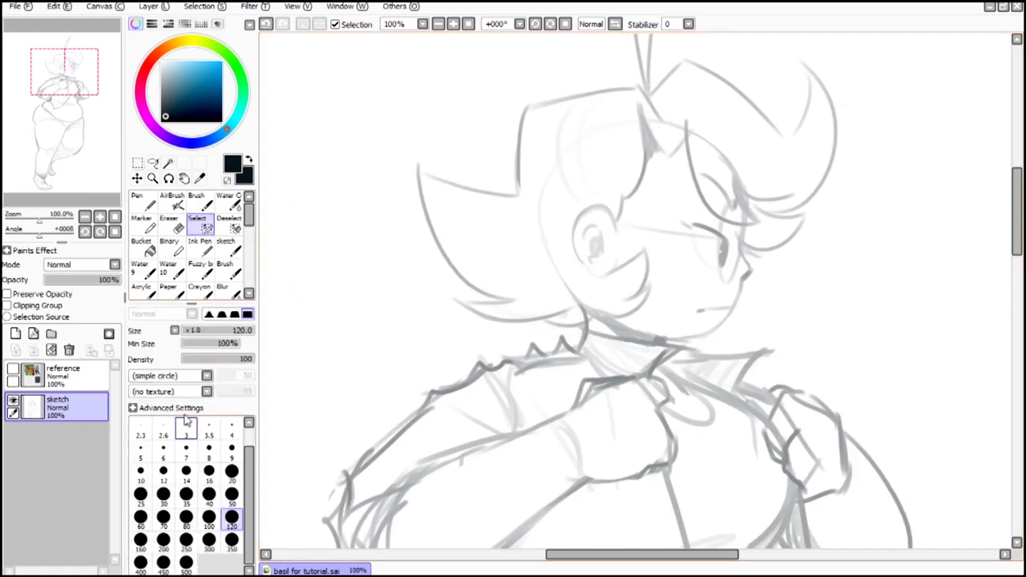
scroll(609, 273, "down", 3)
left_click(142, 224)
left_click(81, 103)
scroll(81, 103, "up", 3)
left_click(172, 225)
mouse_move(387, 277)
left_mouse_down()
mouse_move(414, 366)
mouse_move(429, 325)
left_mouse_up()
left_click(144, 225)
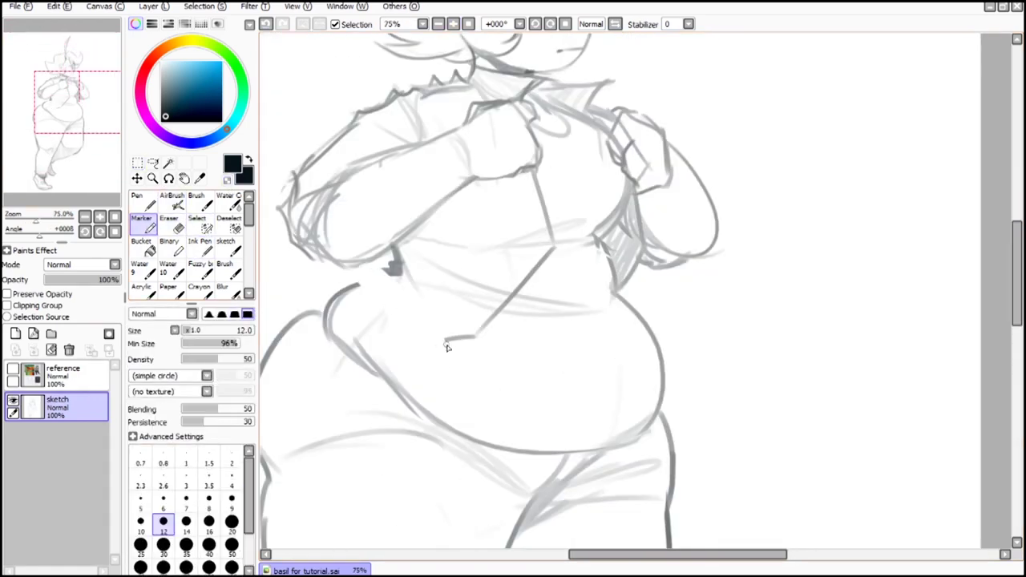
key("e")
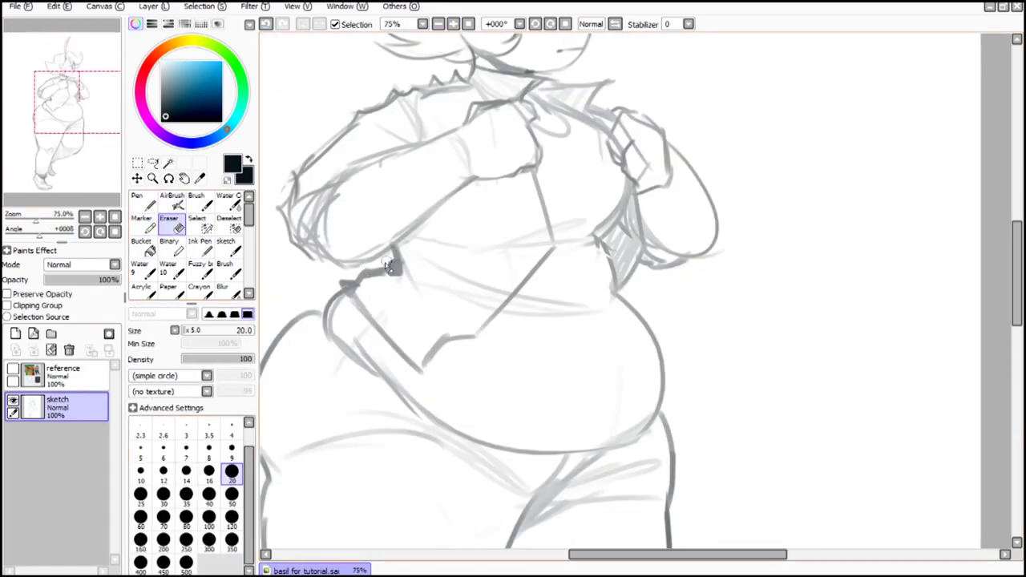
Step: Try a pointed jacket flap sticking out at the far side of the waist with the Marker
left_click(441, 27)
left_click(440, 27)
left_click(440, 27)
left_click(91, 120)
left_click(454, 25)
left_click(453, 24)
left_click(144, 227)
left_click_drag(566, 265, 608, 299)
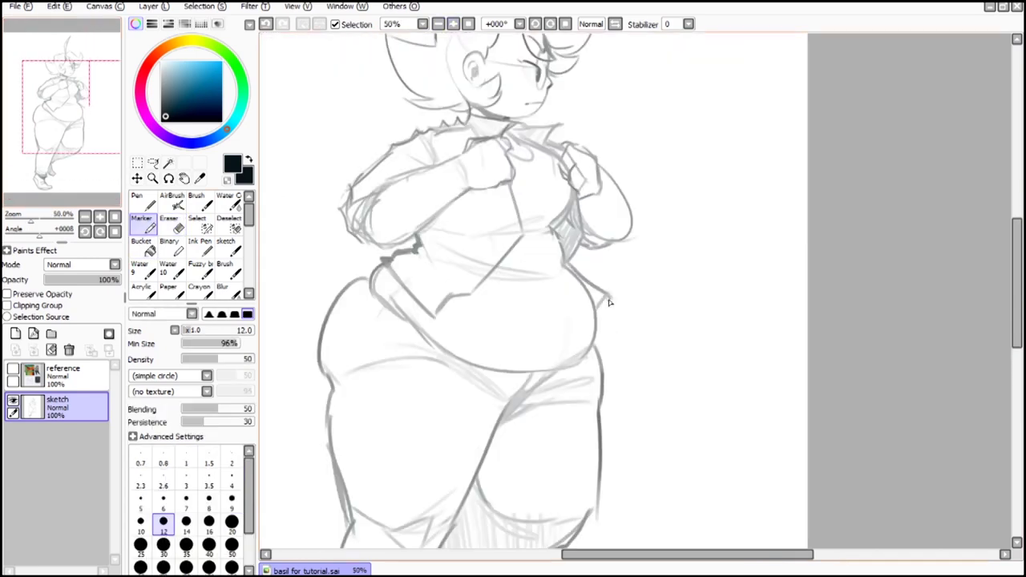
Step: Examine the head and the full figure, flipping the drawing horizontally and back to check its balance
scroll(539, 275, "up", 3)
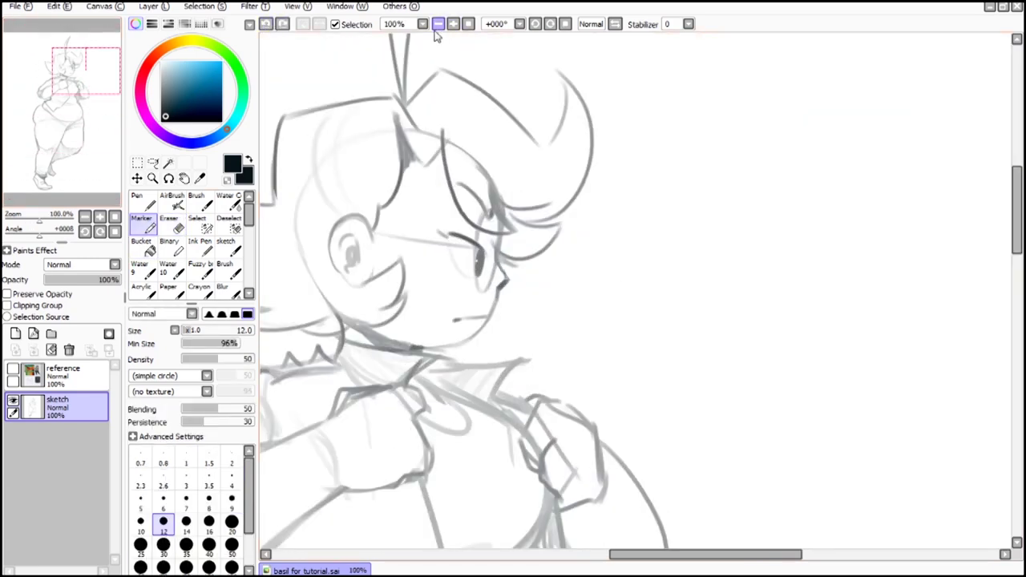
left_click(437, 26)
left_click(437, 26)
left_click(437, 26)
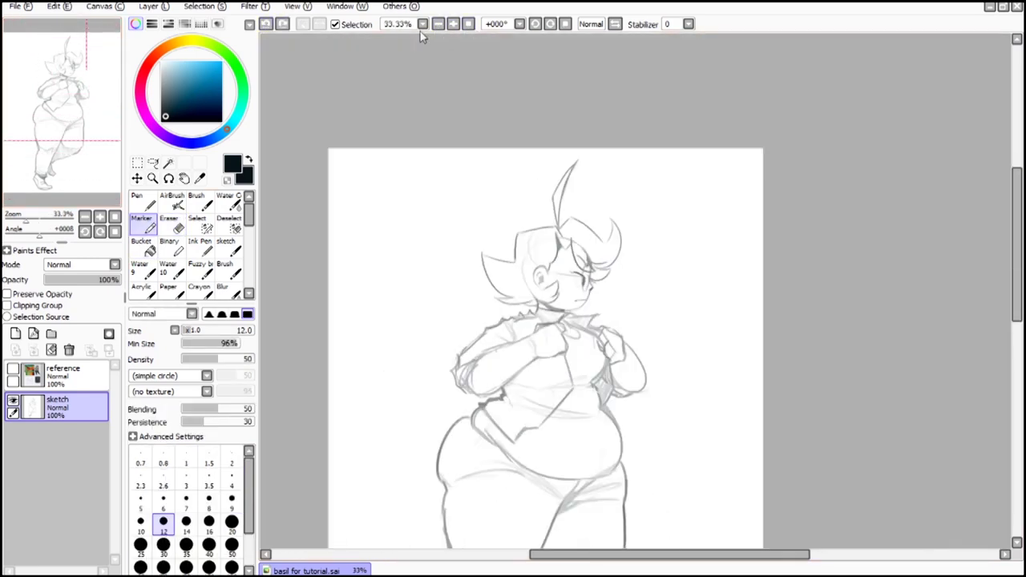
left_click(84, 125)
left_click(440, 25)
left_click(90, 121)
left_click(138, 164)
left_click(228, 462)
left_click(229, 464)
left_click(152, 395)
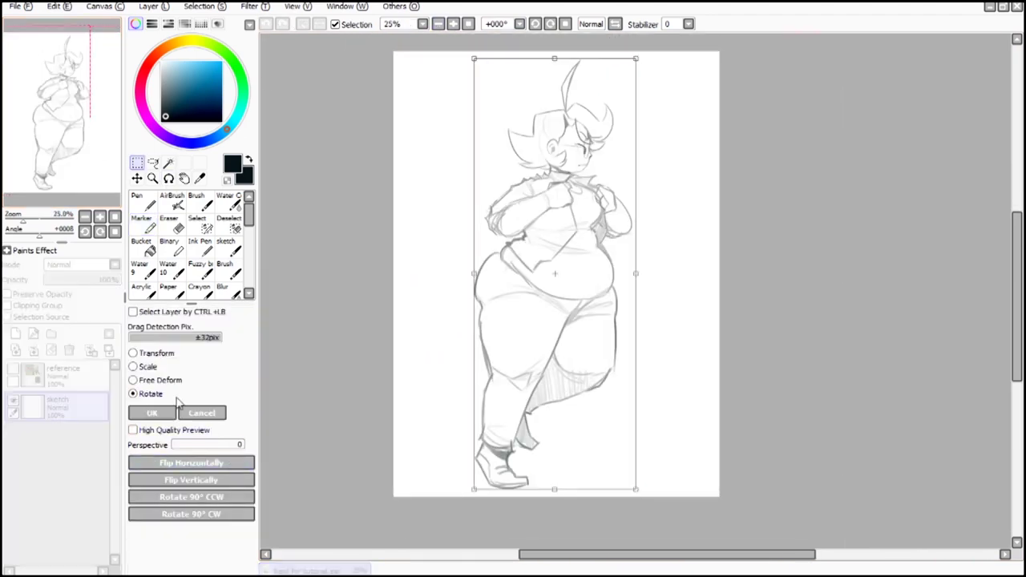
mouse_move(734, 229)
left_mouse_down()
mouse_move(740, 257)
mouse_move(737, 242)
left_mouse_up()
left_click(203, 413)
Step: Rework the outlines of the near hip, the belly's far side and the far sleeve with the Marker
left_click(453, 25)
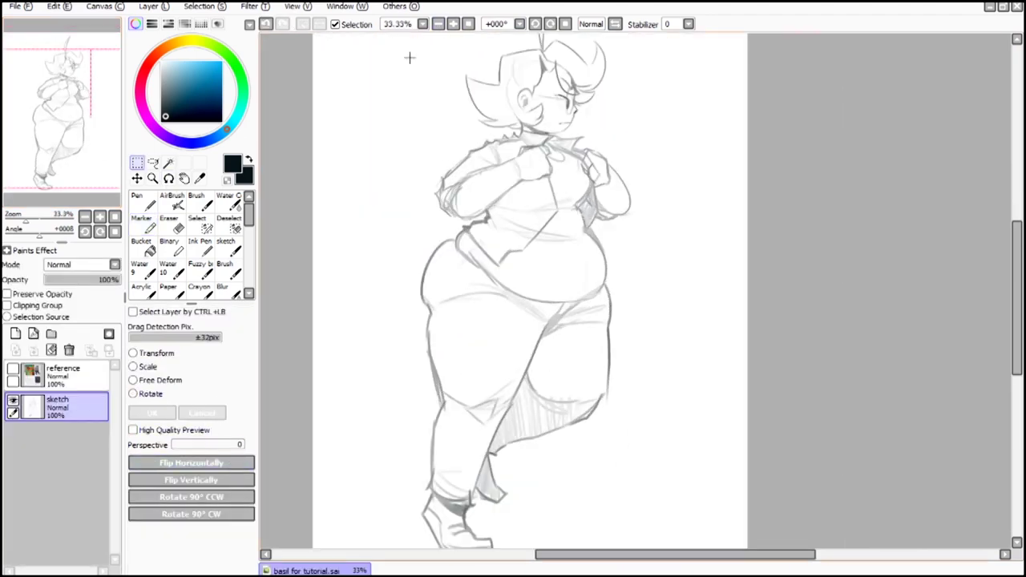
left_click(78, 113)
left_click(453, 24)
left_click(143, 226)
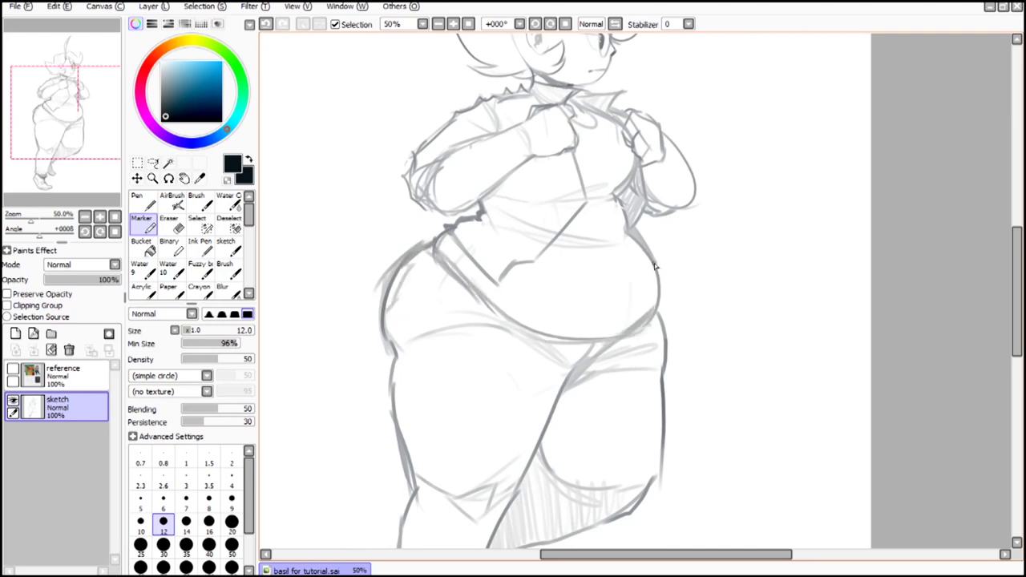
left_click_drag(654, 265, 660, 281)
left_click_drag(115, 112, 117, 89)
left_click_drag(651, 254, 687, 308)
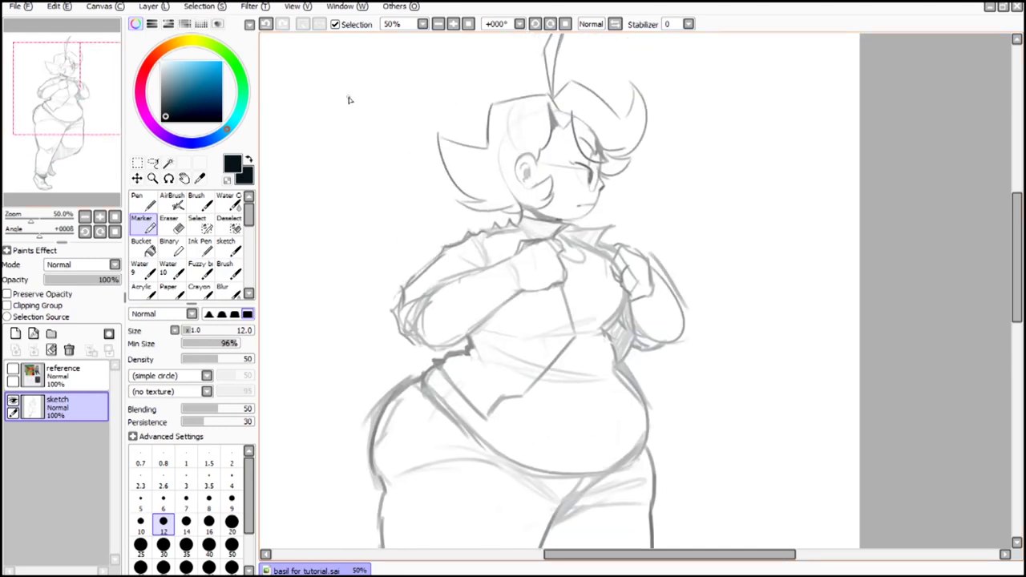
Step: Draw a slanted four-sided frame around the figure with straight lines on a new layer, and check it flipped horizontally
left_click(439, 24)
left_click(439, 24)
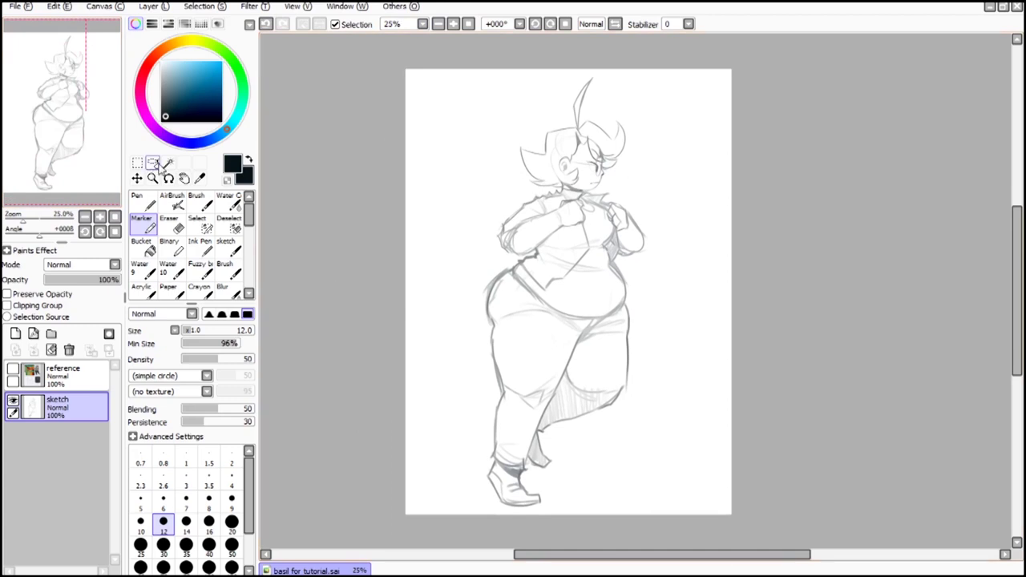
key("ctrl+shift+n")
left_click(440, 446, "shift")
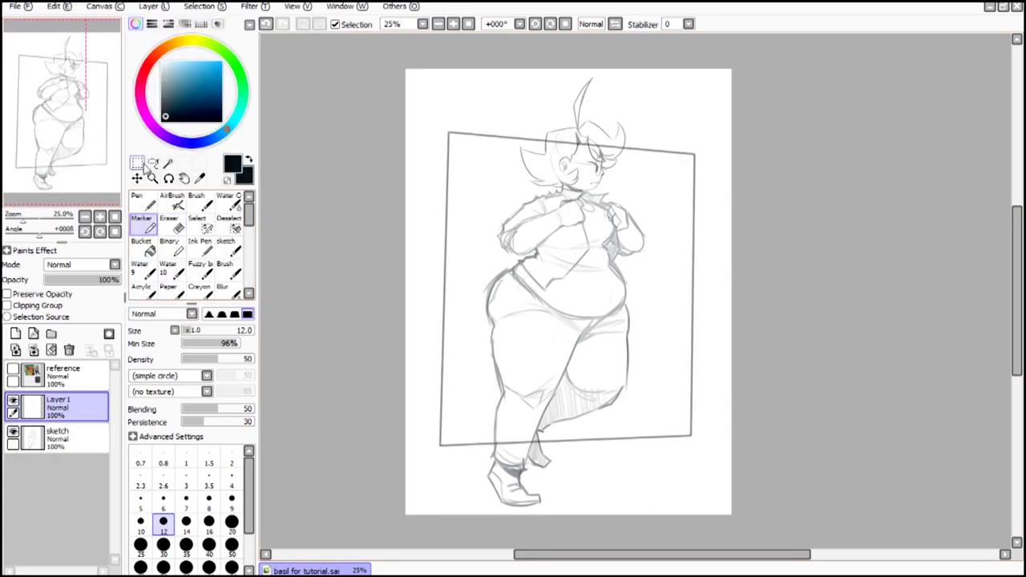
left_click(138, 163)
left_click(244, 462)
left_click(243, 463)
Step: Erase the frame lines where they cross the legs and head, using the Eraser at size 120
left_click(172, 225)
scroll(514, 432, "up", 3)
scroll(499, 467, "up", 1)
left_click(231, 519)
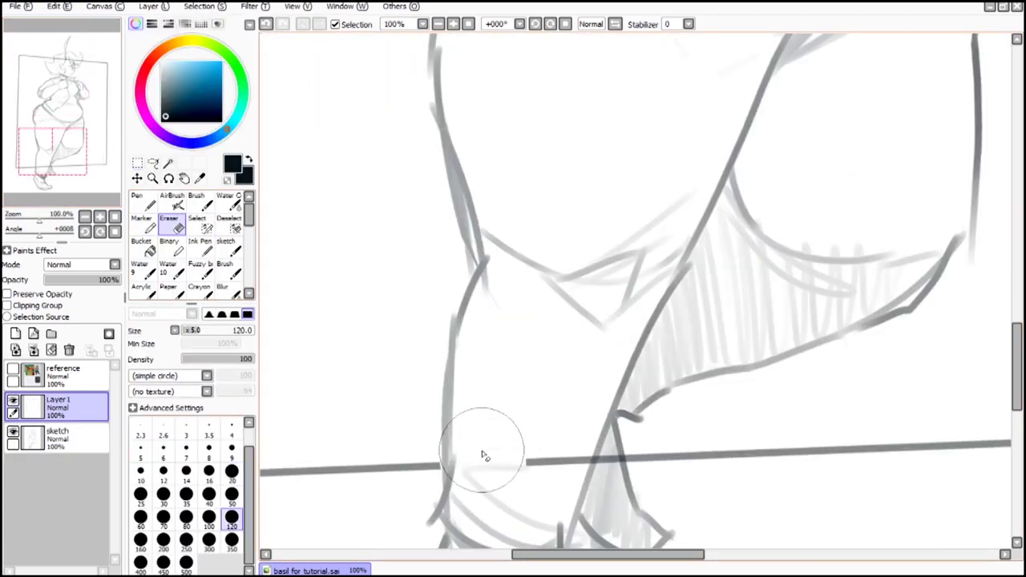
left_click_drag(483, 455, 586, 487)
scroll(586, 486, "down", 4)
scroll(605, 307, "up", 6)
left_click(604, 307)
scroll(497, 318, "down", 2)
left_click_drag(792, 324, 603, 315)
scroll(580, 229, "down", 4)
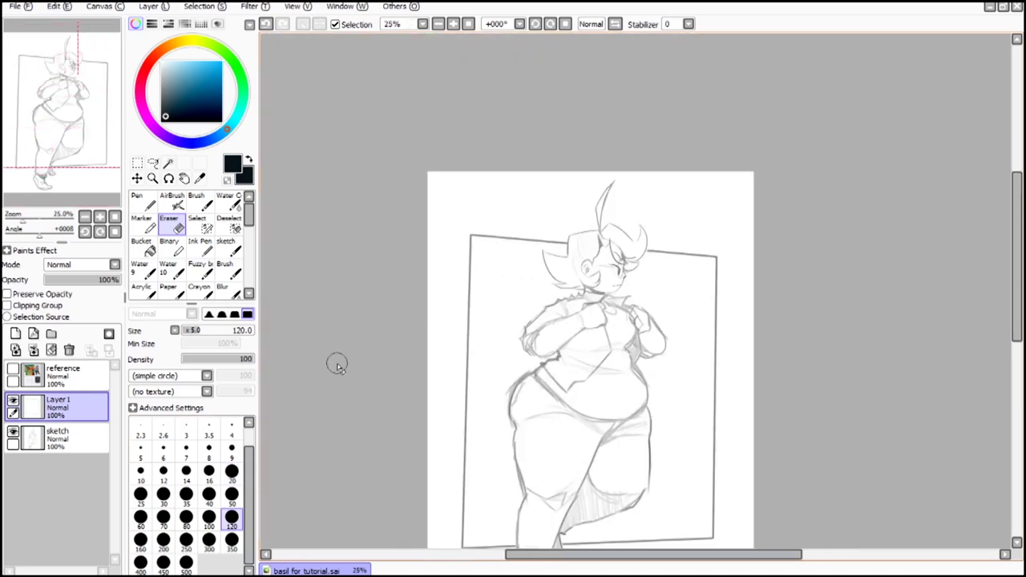
Step: On the sketch layer, close the gap in the front hair outline with the Select pen and magic-wand the background around the figure
left_click(71, 438)
left_click(169, 164)
left_click(538, 220)
scroll(641, 231, "up", 3)
scroll(562, 197, "up", 3)
key("ctrl+z")
left_click(200, 224)
scroll(634, 344, "up", 2)
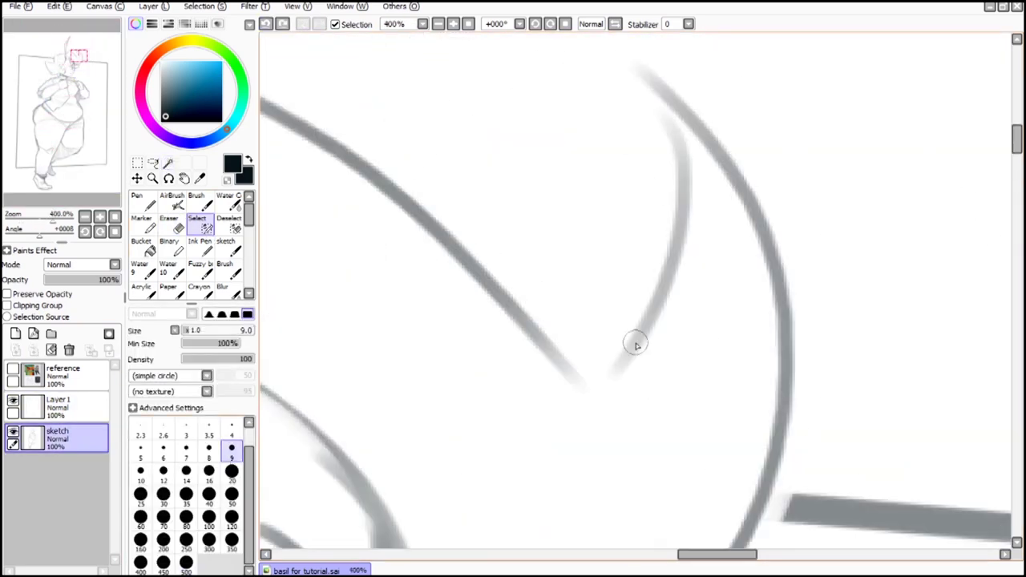
left_click(594, 367)
left_click(168, 163)
left_click(494, 146)
scroll(493, 147, "down", 5)
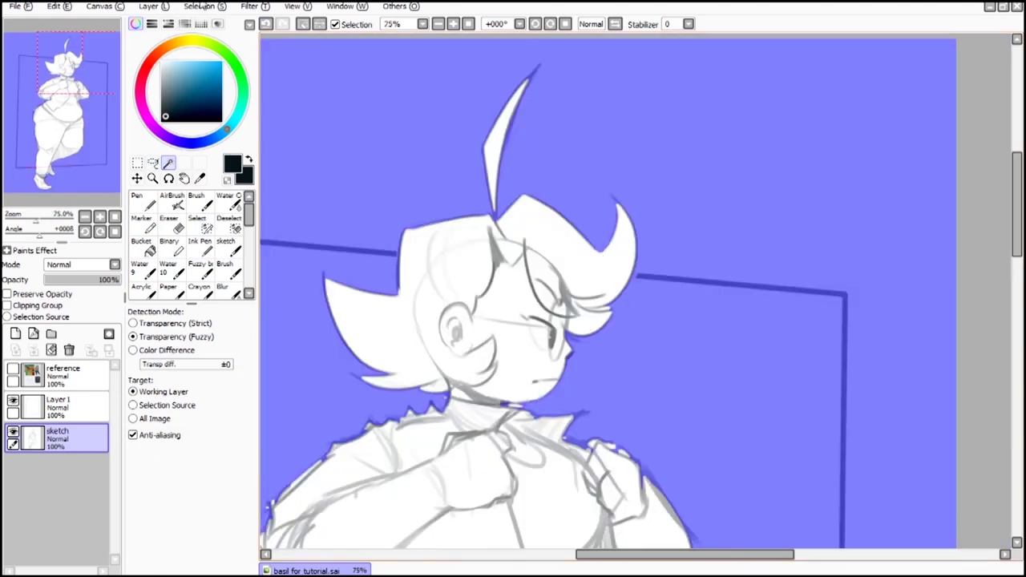
Step: Invert the selection to cover the figure and add a new layer directly above the sketch layer
left_click(210, 6)
left_click(213, 36)
scroll(521, 176, "up", 2)
left_click(220, 8)
left_click(227, 90)
scroll(498, 189, "down", 5)
left_click(154, 6)
left_click(163, 21)
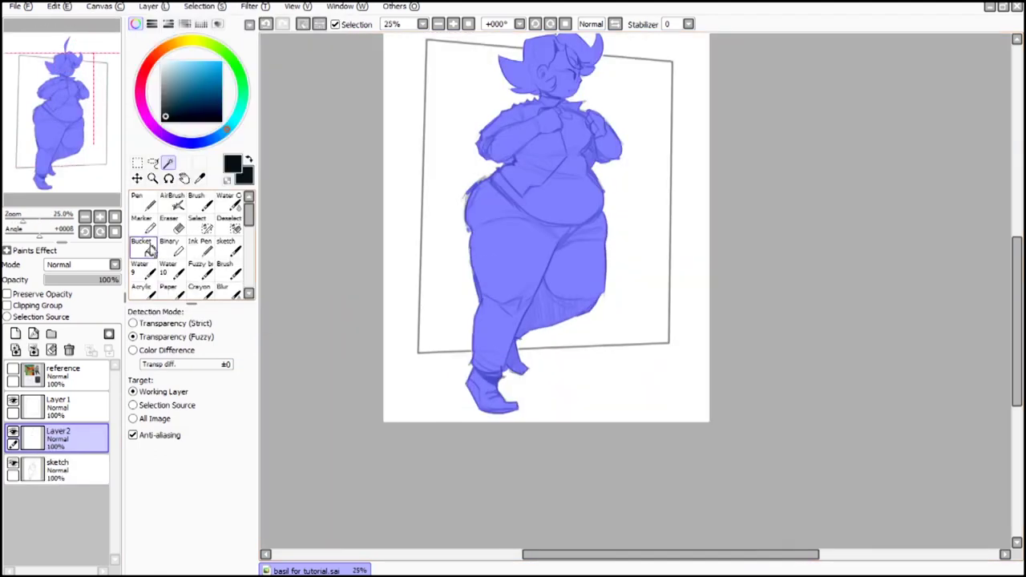
Step: Fill the selected figure and its tall hair tuft with the dark colour on the new layer using the Bucket, and clear the selection
left_click(148, 248)
left_click(518, 173)
scroll(511, 90, "up", 2)
left_click(137, 164)
scroll(618, 48, "up", 4)
left_click(302, 25)
left_click(266, 24)
left_click(145, 248)
left_click(493, 133)
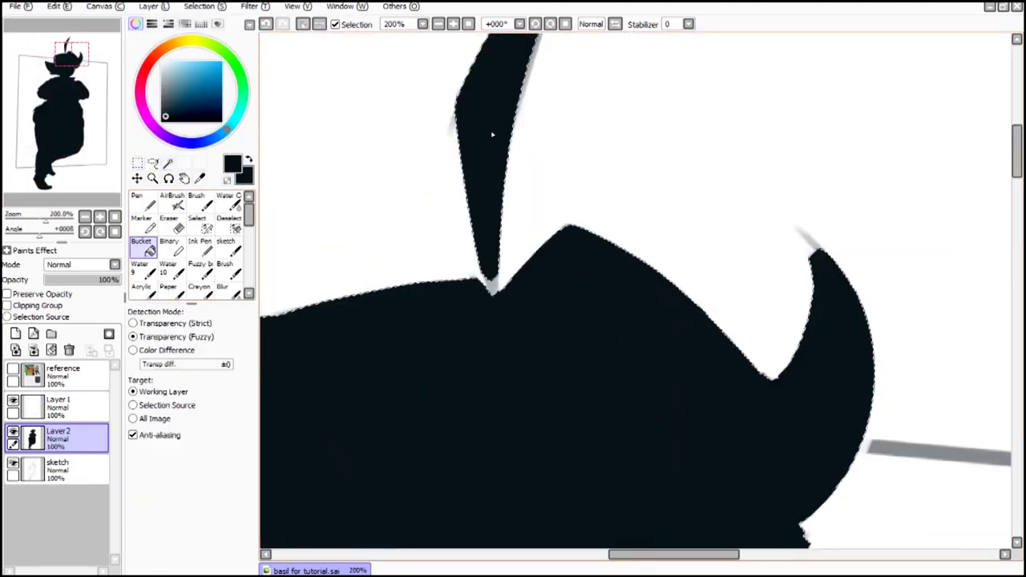
left_click(137, 162)
left_click(518, 174)
Step: Lower the silhouette layer's opacity to a faint grey and merge it down into the sketch layer
scroll(518, 174, "down", 5)
left_click(49, 279)
left_click(34, 351)
scroll(534, 134, "down", 1)
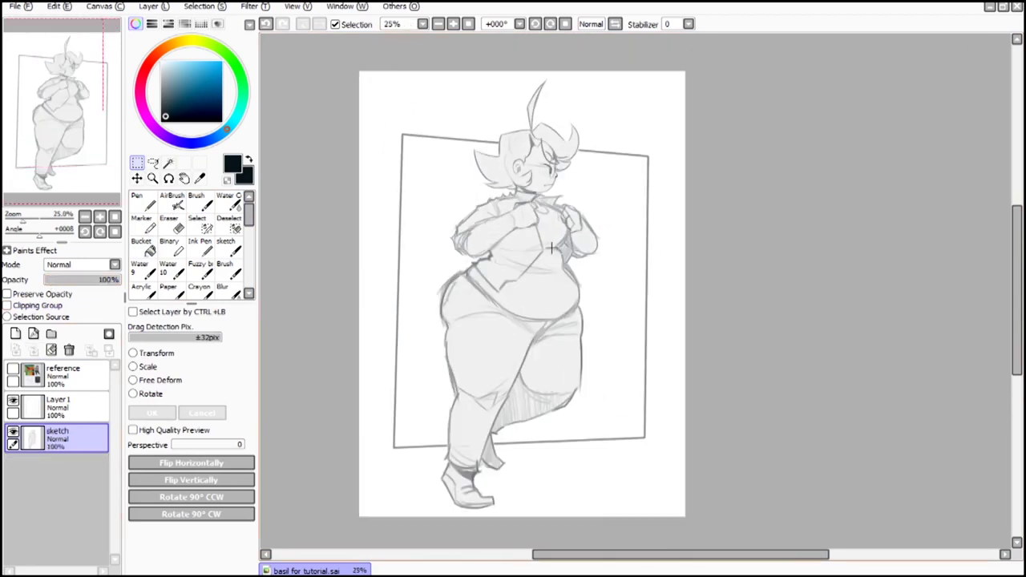
Step: Fade the frame layer, merge it down into the sketch layer, and save the file
left_click(70, 408)
left_click(53, 281)
left_click(34, 351)
scroll(436, 298, "up", 1)
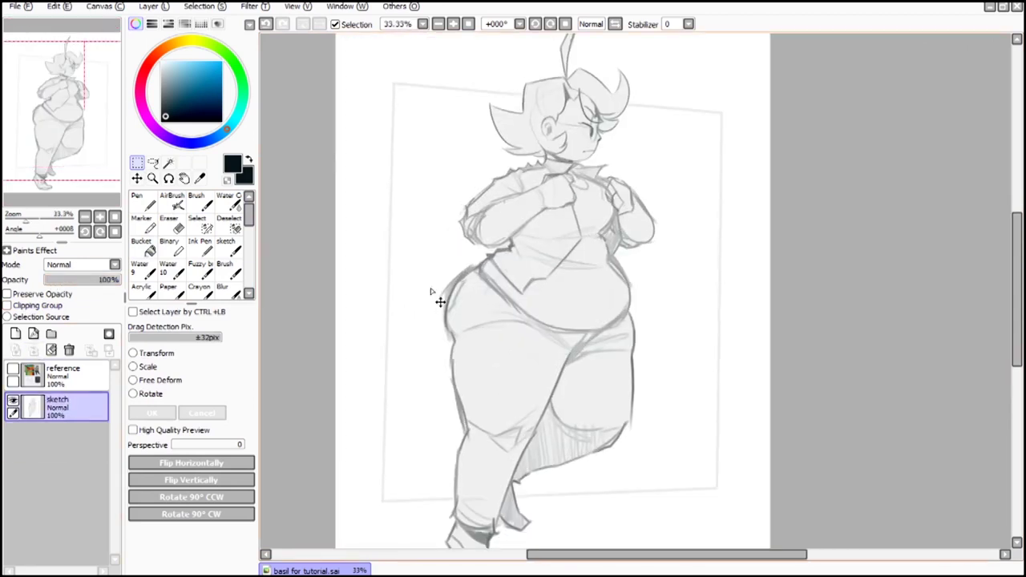
scroll(436, 294, "down", 2)
scroll(387, 281, "up", 2)
scroll(377, 271, "down", 2)
scroll(377, 270, "up", 1)
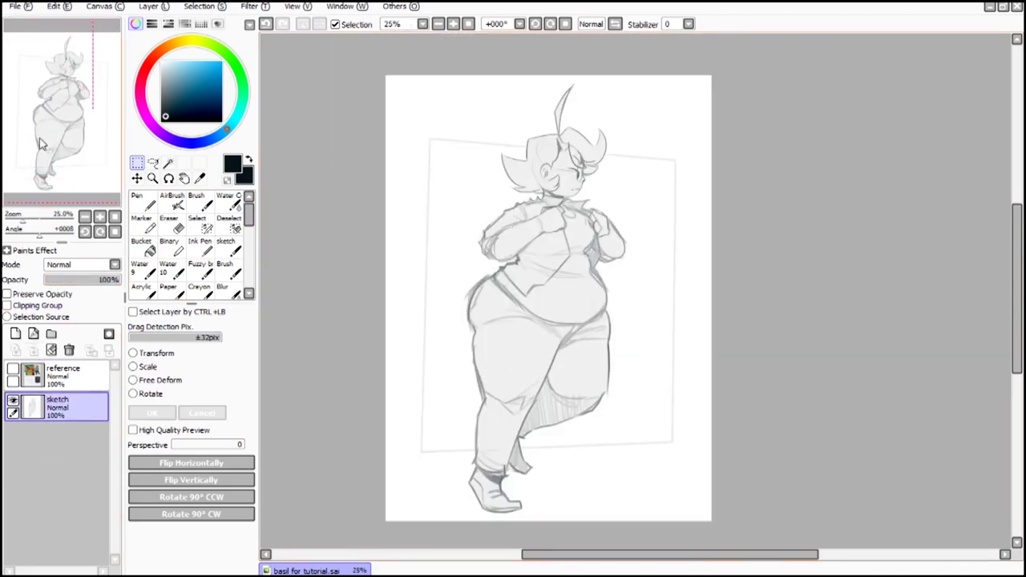
left_click(20, 7)
left_click(36, 51)
Step: Recolour the sketch light blue with Preserve Opacity, lower its layer to 39% opacity, and add a layer named line art above it
scroll(280, 355, "up", 1)
scroll(300, 358, "up", 1)
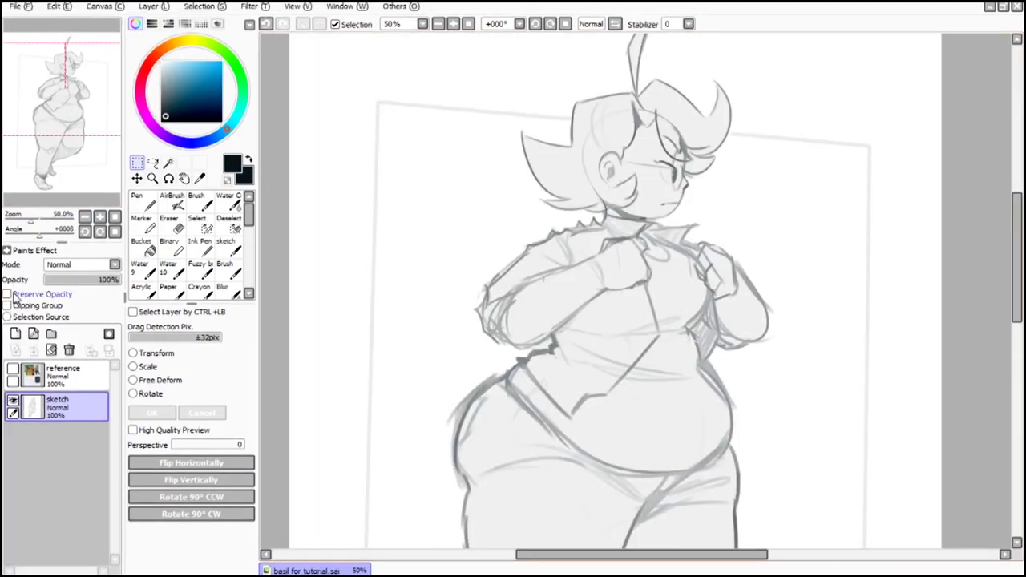
left_click(143, 202)
left_click(186, 563)
scroll(575, 169, "down", 1)
mouse_move(625, 96)
left_mouse_down()
mouse_move(556, 194)
mouse_move(848, 323)
mouse_move(470, 495)
mouse_move(561, 521)
left_mouse_up()
scroll(457, 348, "up", 1)
scroll(660, 310, "down", 3)
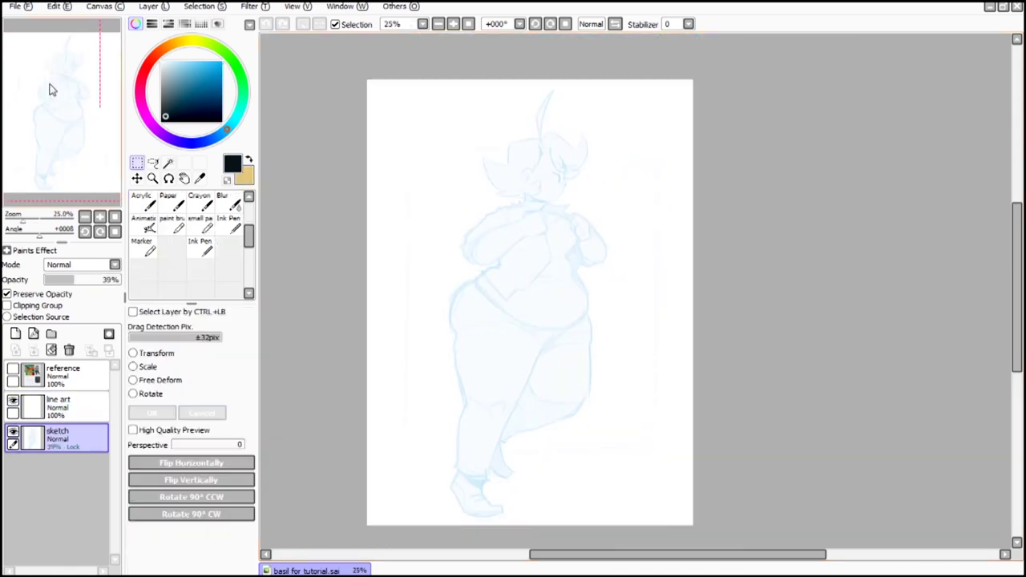
Step: On the line art layer, ink the ear's outline and inner details with the Ink Pen at size 8 and stabilizer S-7
scroll(538, 142, "up", 3)
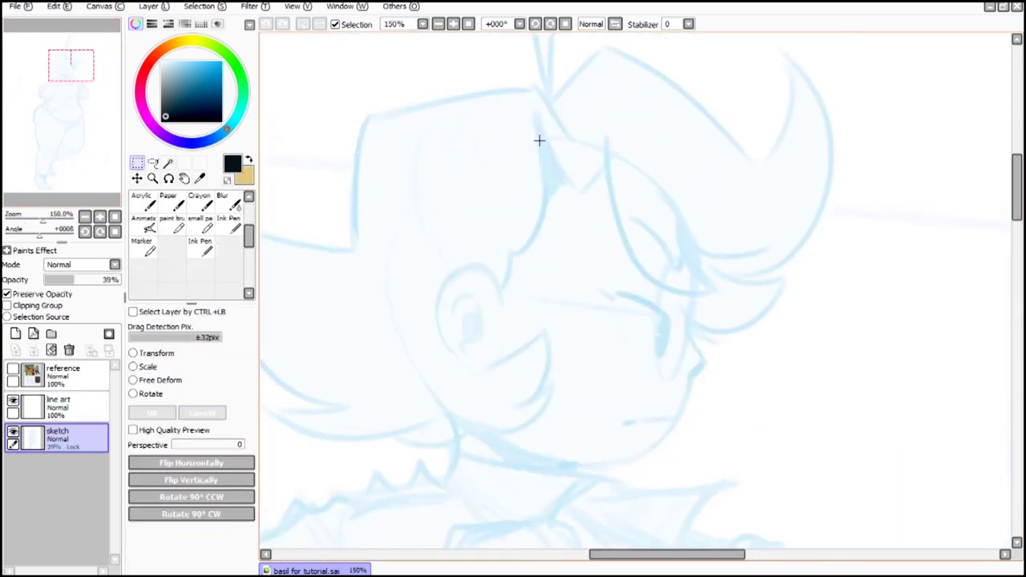
left_click(56, 405)
left_click(199, 247)
scroll(545, 240, "up", 3)
left_click(688, 24)
left_click(678, 274)
left_click(209, 473)
mouse_move(701, 231)
left_mouse_down()
mouse_move(575, 259)
mouse_move(577, 337)
left_mouse_up()
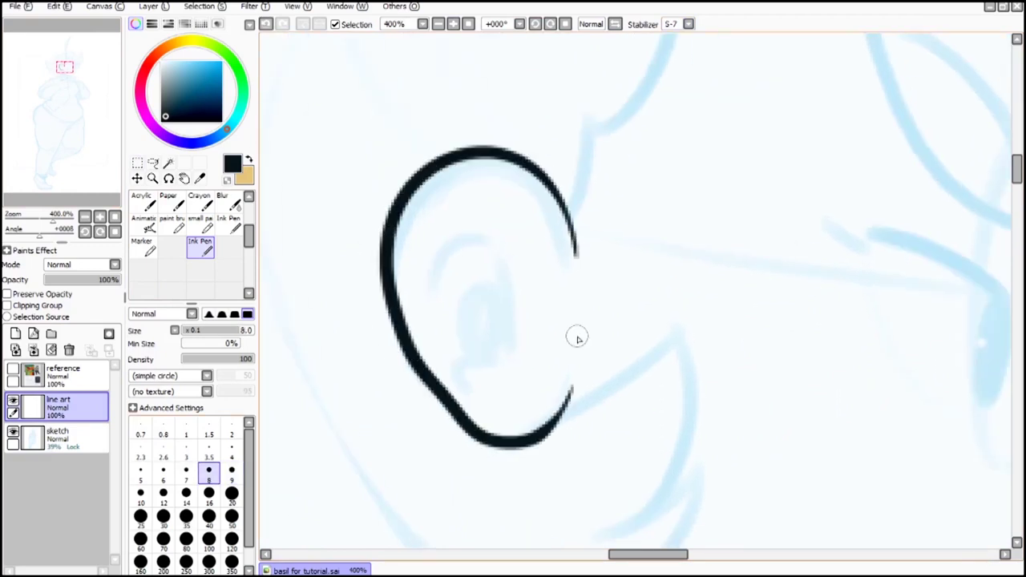
left_click(266, 24)
mouse_move(569, 263)
left_mouse_down()
mouse_move(390, 219)
mouse_move(587, 364)
mouse_move(463, 146)
mouse_move(572, 371)
left_mouse_up()
left_click(250, 25)
left_click(265, 24)
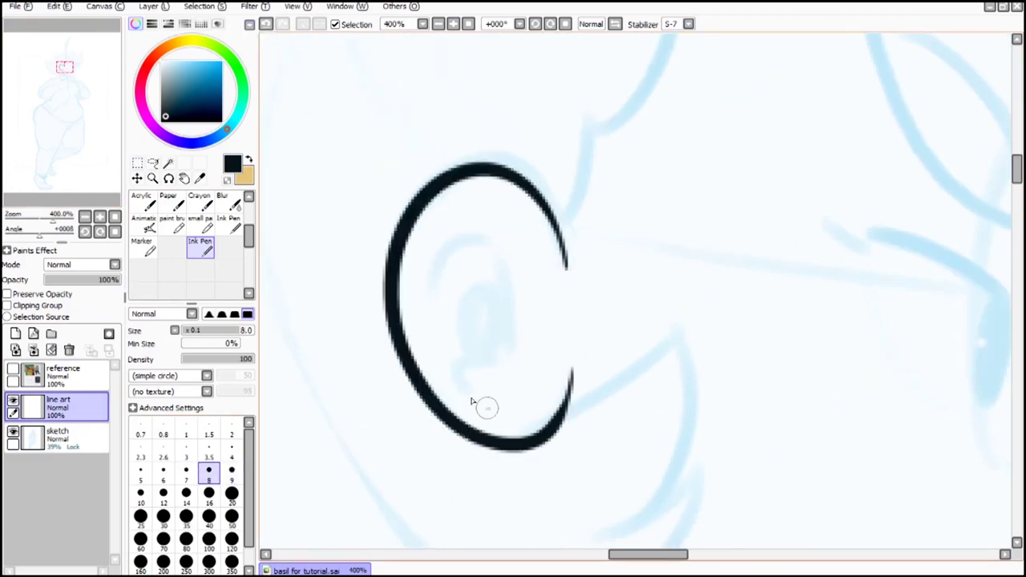
left_click_drag(487, 409, 441, 286)
left_click_drag(484, 353, 495, 341)
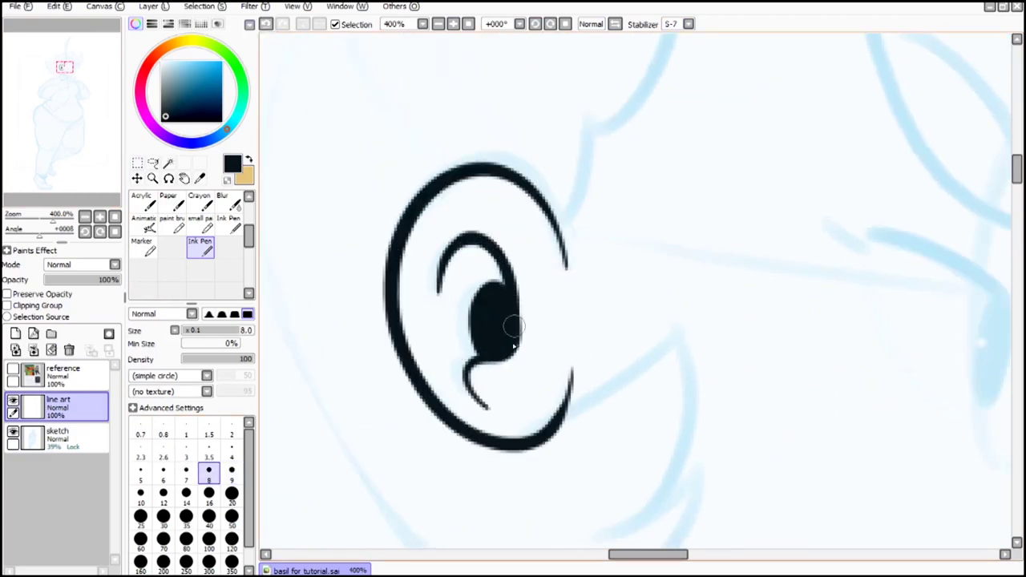
Step: Ink the pointed sideburn locks that sweep from the ear lobe across the cheek
mouse_move(669, 340)
left_mouse_down()
mouse_move(486, 123)
mouse_move(371, 206)
left_mouse_up()
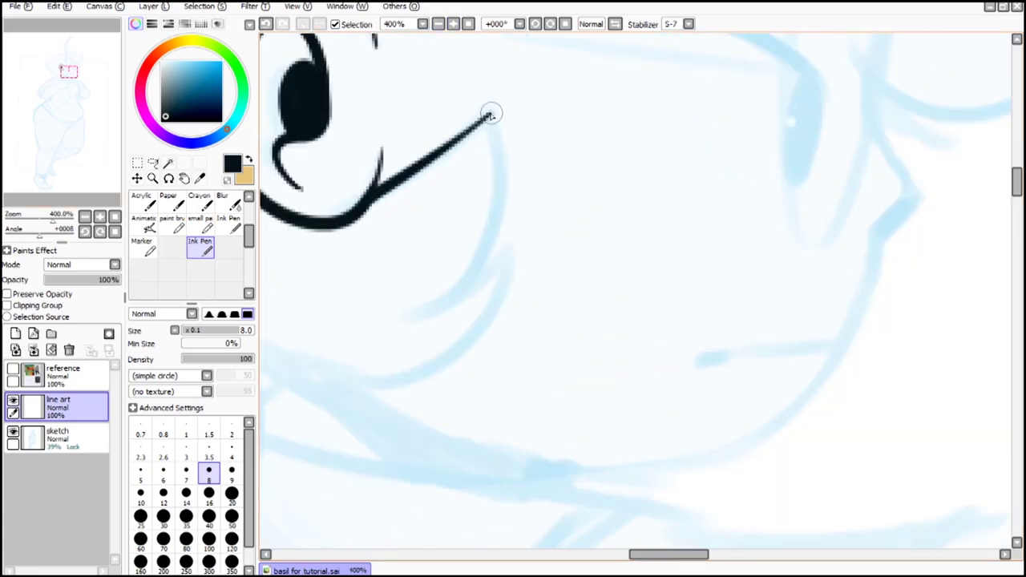
left_click_drag(491, 113, 409, 315)
mouse_move(411, 314)
left_mouse_down()
mouse_move(517, 226)
mouse_move(484, 306)
left_mouse_up()
left_click_drag(484, 306, 605, 335)
left_click(265, 24)
left_click(266, 25)
mouse_move(531, 345)
left_mouse_down()
mouse_move(651, 265)
mouse_move(478, 422)
left_mouse_up()
left_click(266, 25)
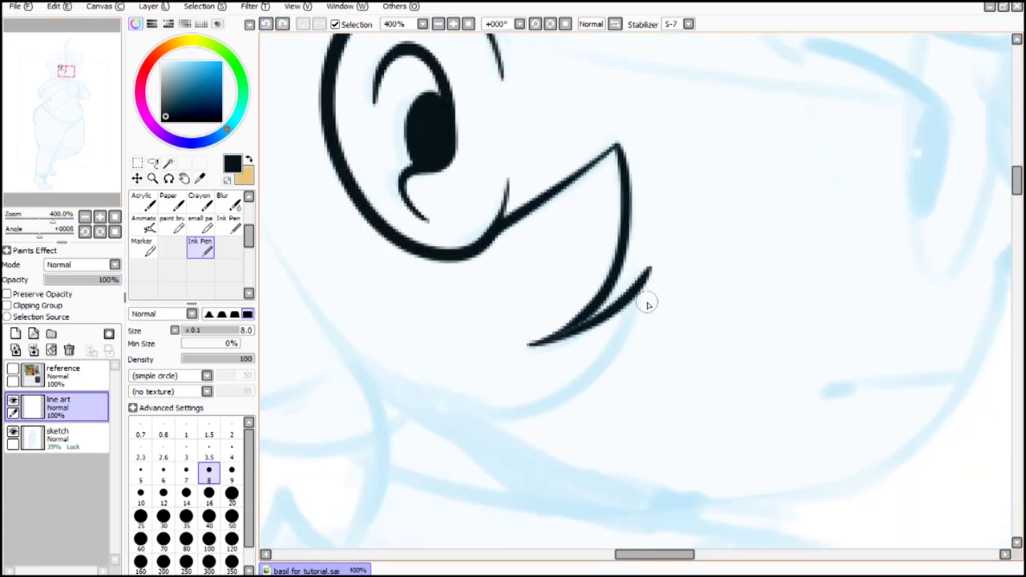
left_click_drag(650, 266, 378, 383)
Step: Ink the lower edge of the back hair with its small nape curve and the pointed lower tip
left_click(439, 24)
left_click(60, 67)
left_click_drag(363, 463, 409, 344)
mouse_move(281, 324)
left_mouse_down()
mouse_move(607, 393)
mouse_move(664, 342)
left_mouse_up()
mouse_move(551, 393)
left_mouse_down()
mouse_move(734, 374)
mouse_move(722, 380)
mouse_move(786, 390)
left_mouse_up()
left_click(266, 24)
left_click(56, 68)
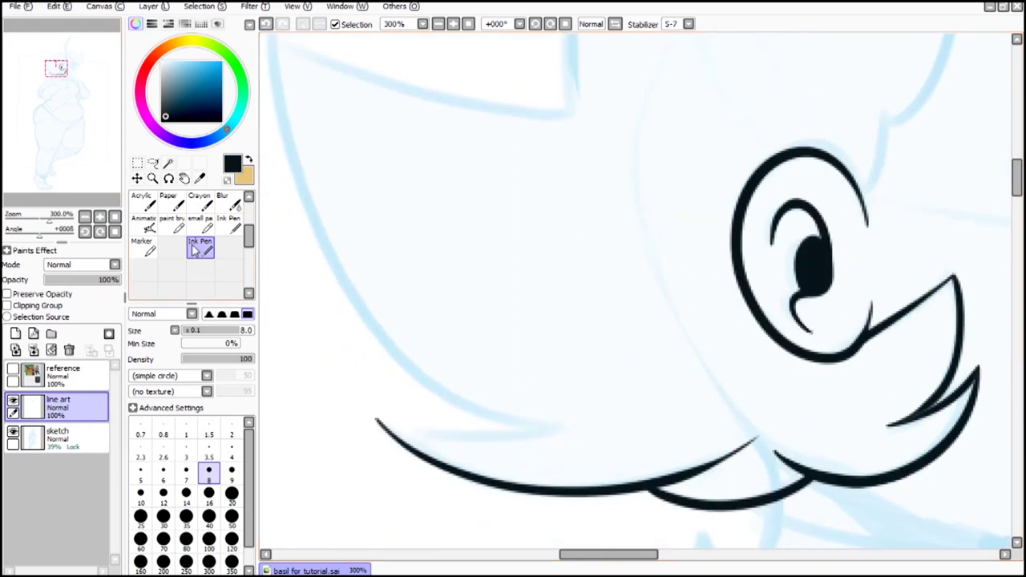
left_click_drag(378, 421, 568, 427)
Step: Ink the long outer curve of the back hair at size 9 and thicken the notch above its lower tip
left_click(55, 67)
left_click(233, 475)
left_click(266, 24)
mouse_move(318, 51)
left_mouse_down()
mouse_move(540, 426)
mouse_move(633, 441)
left_mouse_up()
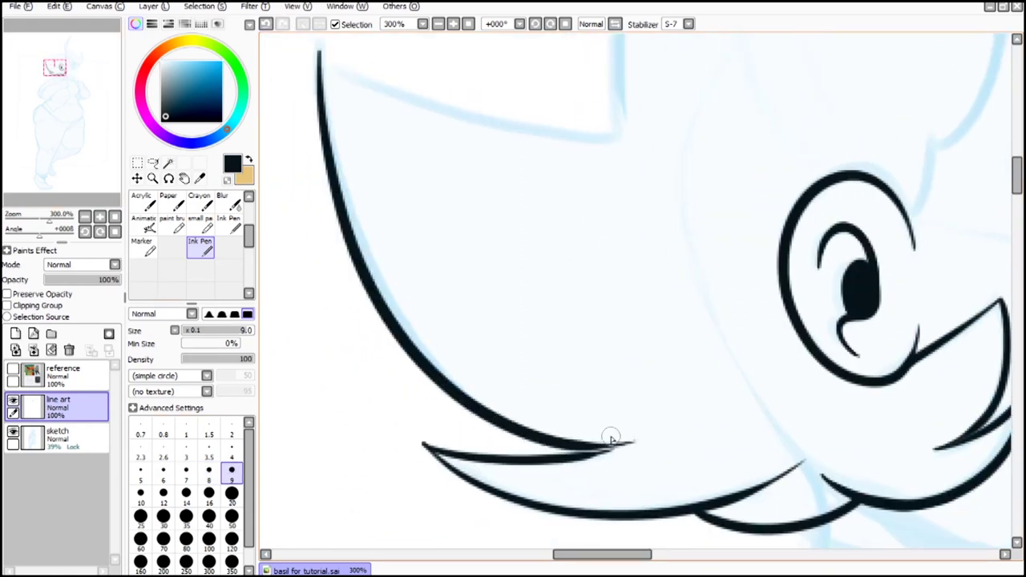
scroll(589, 426, "down", 3)
scroll(588, 426, "right", 1)
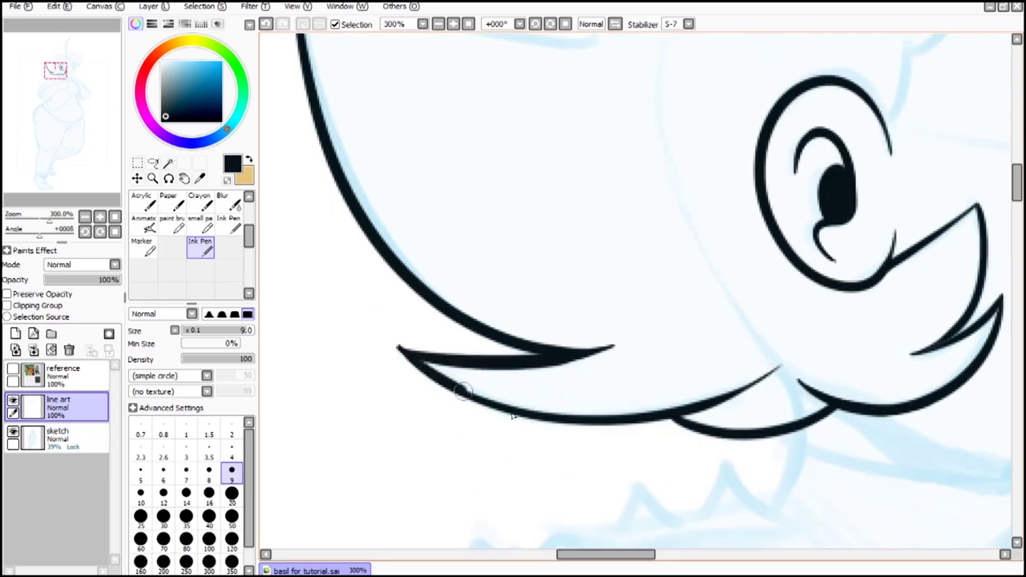
key("e")
key("n")
Step: Ink the upper hair outline from the back spike across the crown to the front curl
left_click(54, 62)
mouse_move(321, 265)
left_mouse_down()
mouse_move(623, 348)
mouse_move(653, 74)
left_mouse_up()
scroll(665, 67, "down", 4)
scroll(665, 68, "up", 5)
left_click(62, 55)
scroll(85, 52, "down", 1)
mouse_move(381, 286)
left_mouse_down()
mouse_move(575, 246)
mouse_move(815, 313)
left_mouse_up()
left_click_drag(94, 96, 107, 97)
left_click_drag(320, 220, 785, 124)
Step: Ink the large curved fringe lock over the forehead and the outer curve of the front curl
left_click_drag(90, 82, 91, 87)
mouse_move(435, 129)
left_mouse_down()
mouse_move(451, 368)
mouse_move(675, 429)
left_mouse_up()
mouse_move(591, 435)
left_mouse_down()
mouse_move(650, 440)
mouse_move(677, 428)
left_mouse_up()
left_click_drag(677, 427, 612, 323)
mouse_move(614, 324)
left_mouse_down()
mouse_move(638, 381)
mouse_move(791, 329)
left_mouse_up()
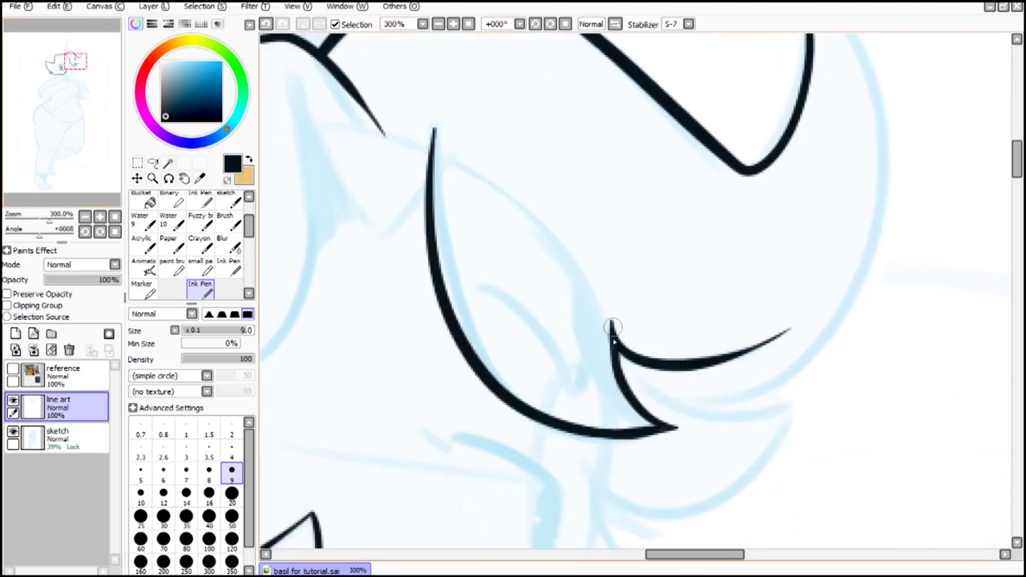
left_click_drag(101, 92, 107, 89)
mouse_move(571, 50)
left_mouse_down()
mouse_move(644, 420)
mouse_move(433, 481)
left_mouse_up()
Step: Ink the facial features: the nose profile, the thick upper eyelid, the pupil and the thin lower eye line
left_click_drag(93, 88, 89, 95)
mouse_move(553, 264)
left_mouse_down()
mouse_move(523, 396)
mouse_move(506, 375)
left_mouse_up()
left_click_drag(88, 84, 85, 89)
mouse_move(597, 155)
left_mouse_down()
mouse_move(636, 293)
mouse_move(596, 316)
left_mouse_up()
left_click_drag(87, 89, 84, 86)
left_click_drag(549, 201, 651, 259)
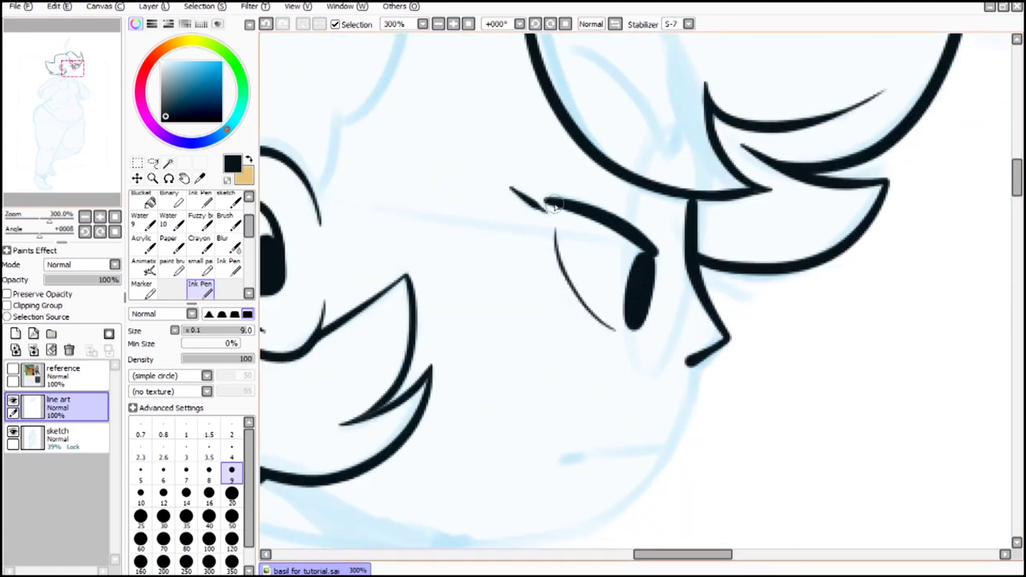
key("ctrl+z")
mouse_move(554, 205)
left_mouse_down()
mouse_move(437, 177)
mouse_move(498, 307)
left_mouse_up()
mouse_move(517, 312)
left_mouse_down()
mouse_move(518, 365)
mouse_move(556, 393)
mouse_move(523, 397)
left_mouse_up()
key("ctrl+z")
Step: Ink the jawline in one curve from below the sideburn around the chin up to the nose
left_click_drag(401, 425, 564, 258)
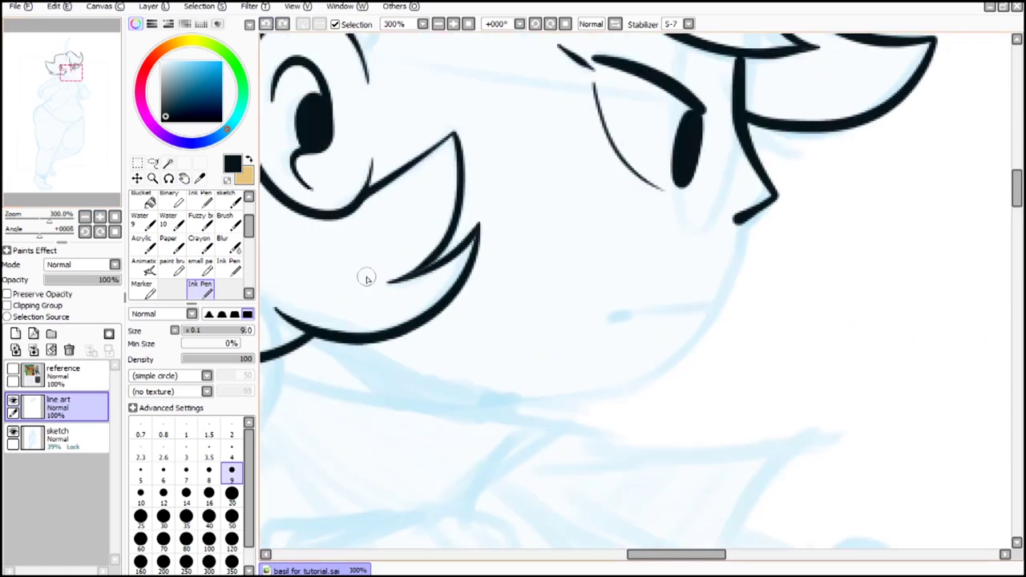
mouse_move(357, 345)
left_mouse_down()
mouse_move(744, 221)
mouse_move(607, 401)
mouse_move(713, 306)
left_mouse_up()
key("ctrl+z")
key("ctrl+z")
mouse_move(355, 346)
left_mouse_down()
mouse_move(487, 408)
mouse_move(738, 220)
left_mouse_up()
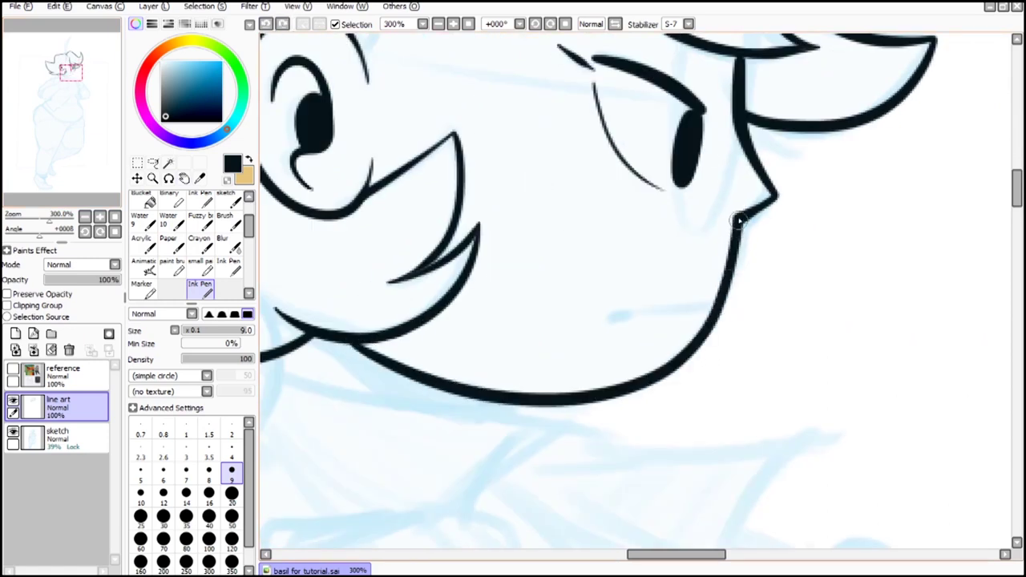
Step: Ink the hairline from the ear to the parting locks and fill the gap beside the parting with the Bucket
scroll(737, 221, "up", 3)
mouse_move(523, 116)
left_mouse_down()
mouse_move(611, 202)
mouse_move(631, 166)
left_mouse_up()
left_click_drag(92, 77, 88, 70)
mouse_move(410, 501)
left_mouse_down()
mouse_move(435, 432)
mouse_move(491, 150)
left_mouse_up()
mouse_move(491, 150)
left_mouse_down()
mouse_move(575, 326)
mouse_move(625, 201)
left_mouse_up()
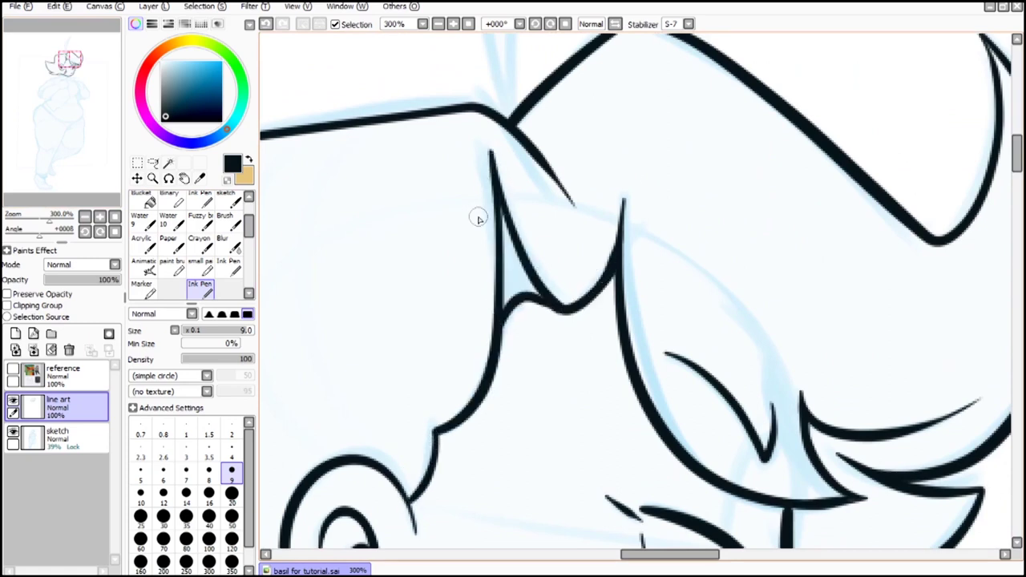
key("e")
left_click(141, 246)
left_click(511, 277)
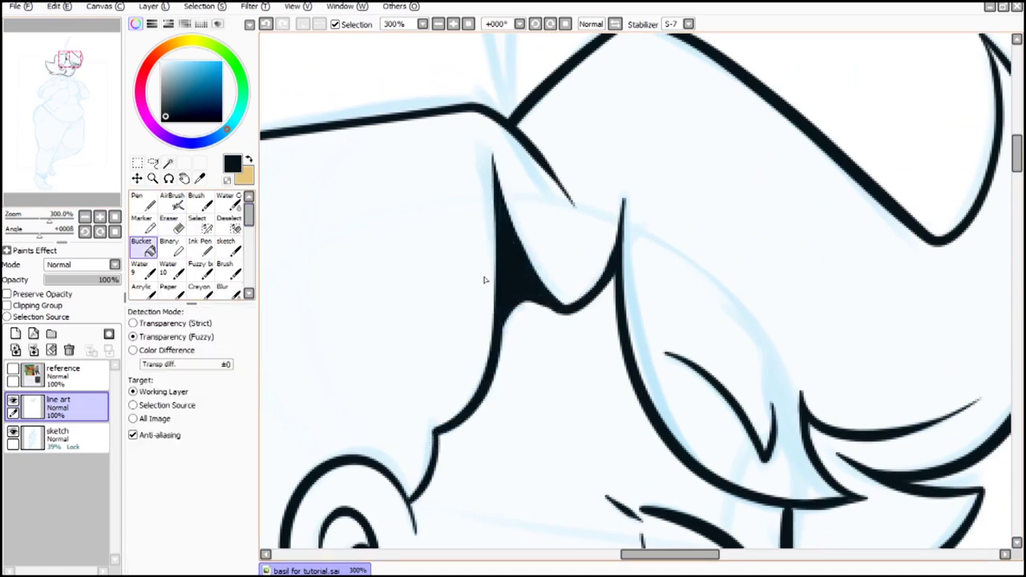
Step: Ink both sides of the tall hair tuft on top of the head with the Ink Pen and refine their line weight
key("n")
mouse_move(106, 64)
left_mouse_down()
mouse_move(103, 80)
mouse_move(92, 60)
mouse_move(101, 41)
left_mouse_up()
left_click(439, 24)
left_click(439, 24)
left_click(453, 24)
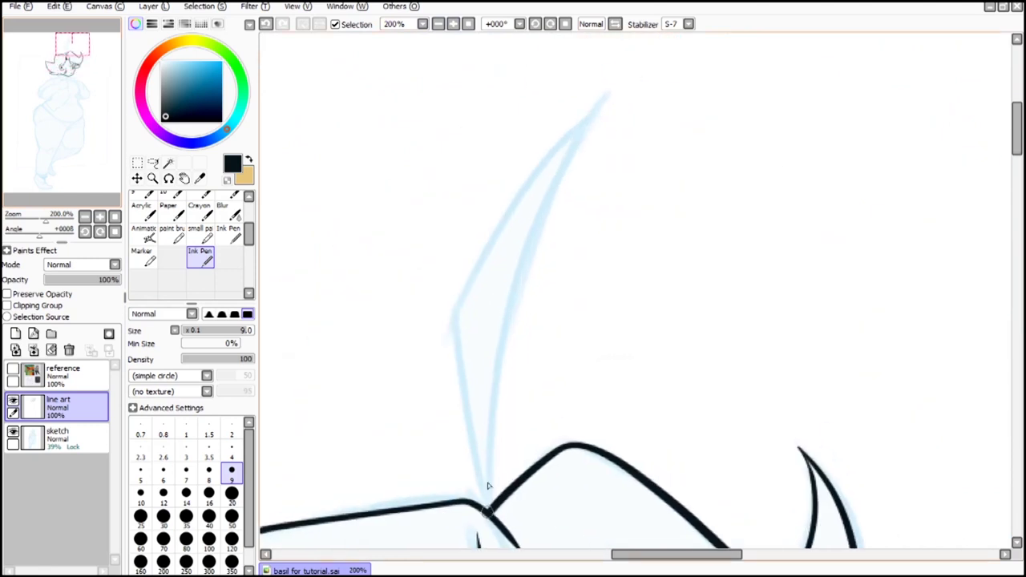
left_click_drag(488, 506, 611, 95)
mouse_move(611, 95)
left_mouse_down()
mouse_move(469, 273)
mouse_move(485, 508)
left_mouse_up()
left_click(453, 24)
left_click_drag(72, 45, 72, 43)
left_click_drag(574, 70, 424, 457)
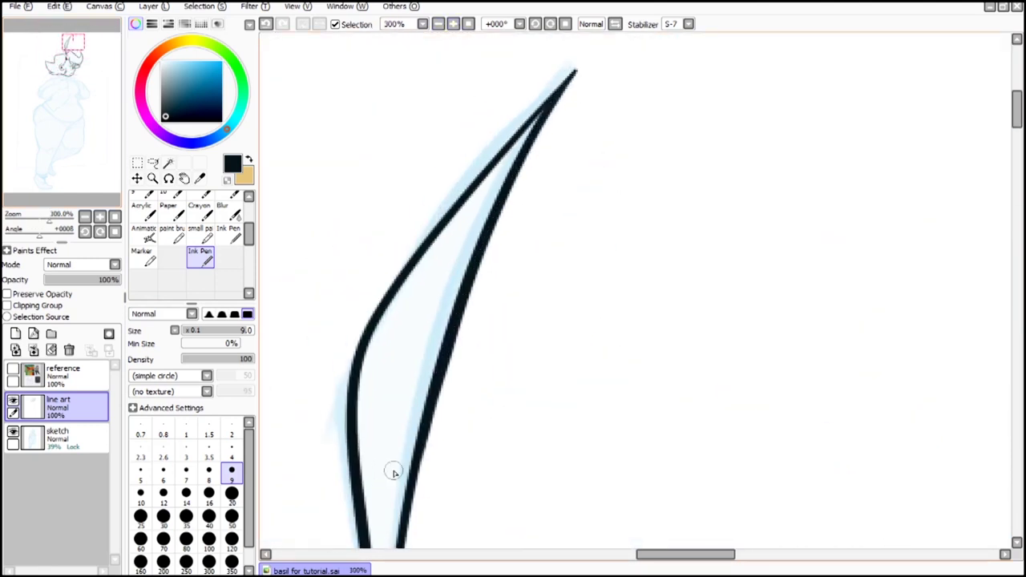
left_click_drag(73, 43, 72, 48)
left_click_drag(450, 277, 429, 390)
Step: Ink the back of the neck and the pointed collar edge, and fill the shadow under the jaw with black
left_click_drag(72, 48, 67, 78)
left_click_drag(407, 174, 389, 255)
mouse_move(408, 174)
left_mouse_down()
mouse_move(750, 239)
mouse_move(614, 321)
left_mouse_up()
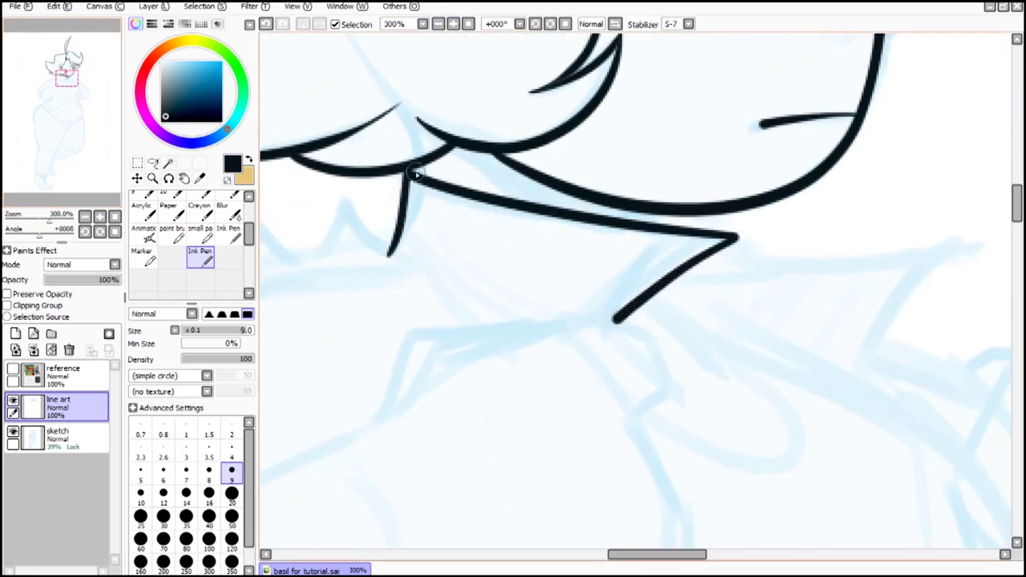
mouse_move(453, 145)
left_mouse_down()
mouse_move(653, 220)
mouse_move(499, 162)
left_mouse_up()
left_click(439, 24)
left_click(453, 24)
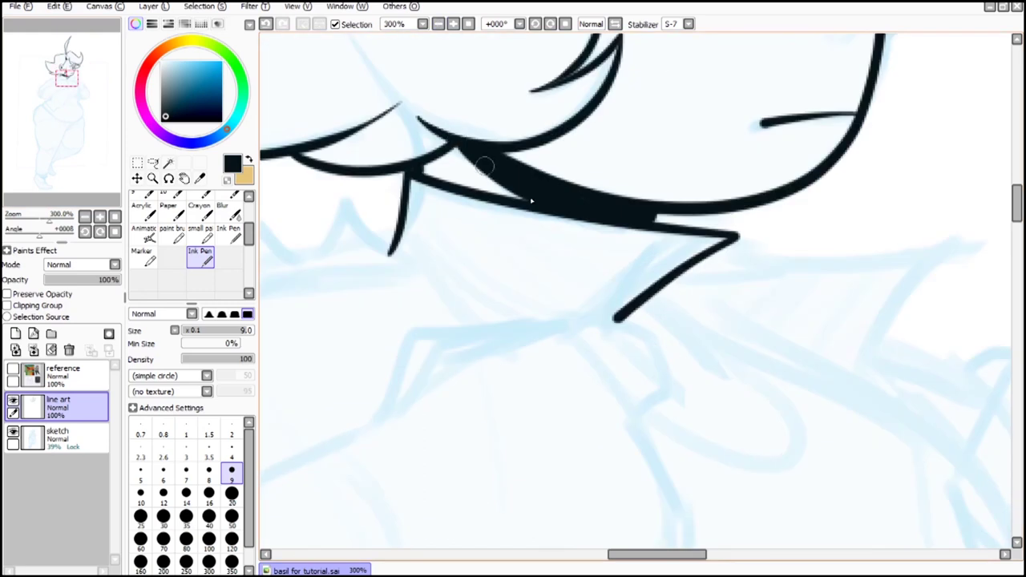
Step: Ink the outline of the bent forearm and the fist at the chest with the Ink Pen at size 10
double_click(439, 24)
left_click_drag(67, 78, 57, 89)
mouse_move(663, 185)
left_mouse_down()
mouse_move(385, 405)
mouse_move(475, 453)
mouse_move(443, 287)
mouse_move(680, 286)
left_mouse_up()
left_click(267, 24)
left_click(140, 495)
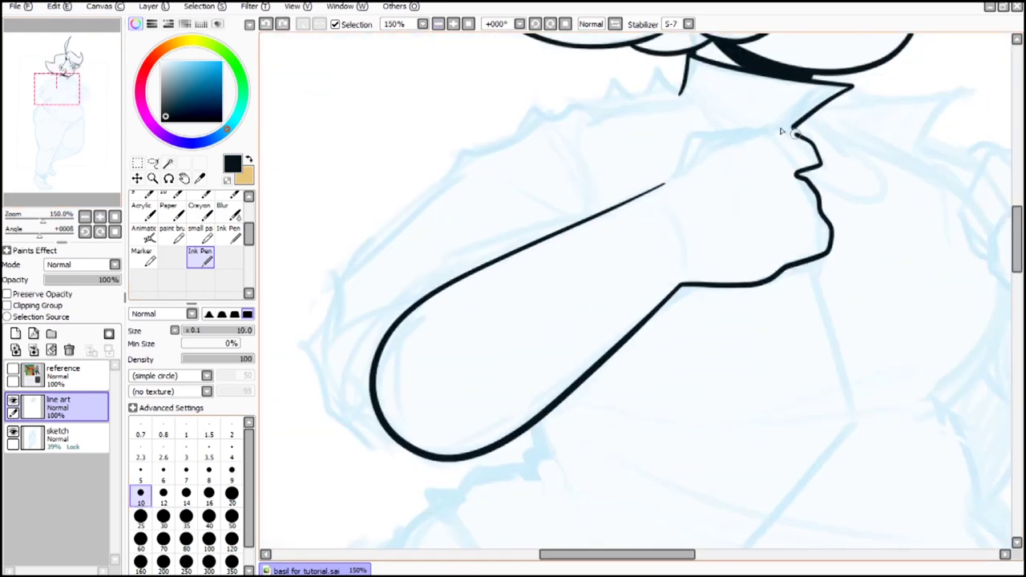
left_click_drag(782, 131, 706, 153)
Step: Refine the wrist and back of the fist at size 9, and add a thin crease line inside the hand
left_click(453, 24)
left_click_drag(57, 89, 66, 82)
left_click(453, 24)
left_click(232, 474)
mouse_move(387, 323)
left_mouse_down()
mouse_move(452, 250)
mouse_move(574, 215)
left_mouse_up()
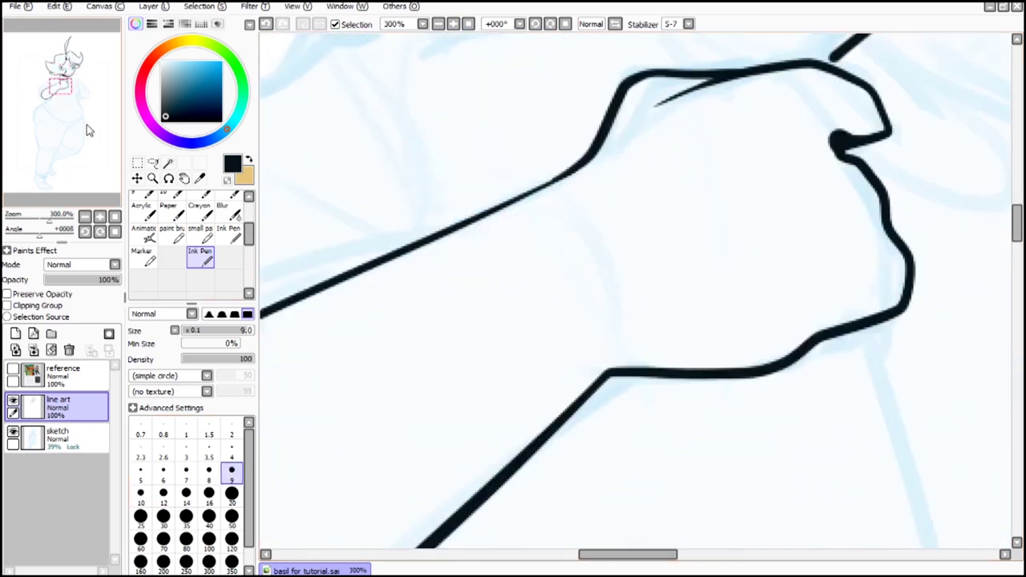
left_click_drag(88, 126, 93, 123)
left_click_drag(585, 187, 674, 349)
key("ctrl+z")
left_click_drag(586, 183, 651, 305)
Step: Ink the bunched sleeve around the elbow with thin fold lines, and thicken the shadow along the forearm
mouse_move(87, 115)
left_mouse_down()
mouse_move(71, 113)
mouse_move(68, 125)
left_mouse_up()
mouse_move(484, 481)
left_mouse_down()
mouse_move(403, 484)
mouse_move(495, 159)
mouse_move(680, 102)
left_mouse_up()
left_click(266, 26)
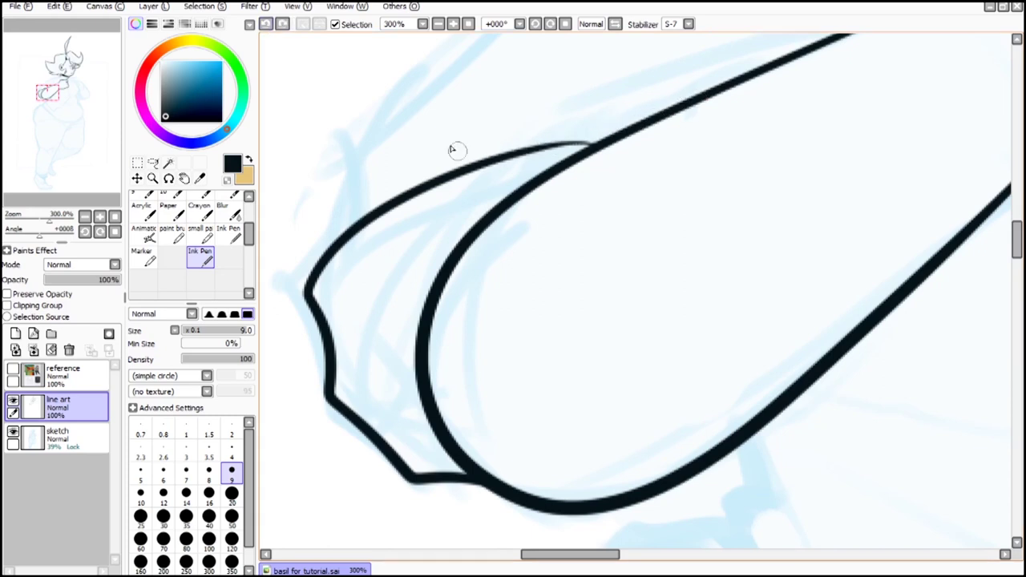
mouse_move(460, 172)
left_mouse_down()
mouse_move(624, 131)
mouse_move(469, 191)
left_mouse_up()
left_click_drag(419, 268, 469, 479)
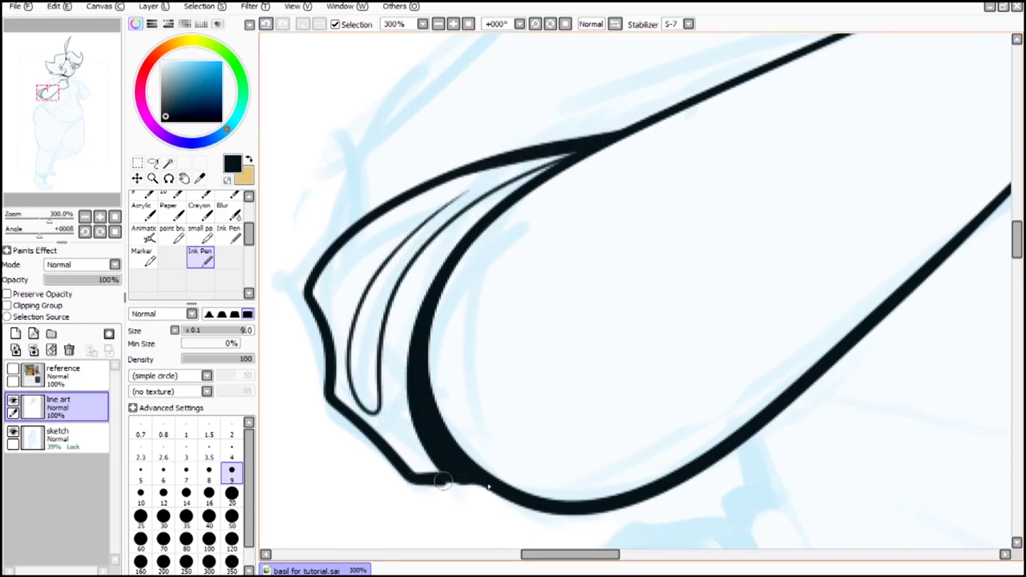
left_click_drag(475, 240, 463, 481)
Step: Ink the jacket's upper sleeve and shoulder outline from the elbow up to the neck
mouse_move(345, 478)
left_mouse_down()
mouse_move(761, 76)
mouse_move(861, 58)
left_mouse_up()
mouse_move(858, 61)
left_mouse_down()
mouse_move(473, 363)
mouse_move(677, 328)
mouse_move(469, 360)
mouse_move(580, 330)
left_mouse_up()
key("e")
scroll(209, 240, "down", 3)
Step: Ink the pointed spikes on the shoulder band beside the neck with the Ink Pen at size 8
left_click(200, 254)
left_click_drag(500, 341, 639, 322)
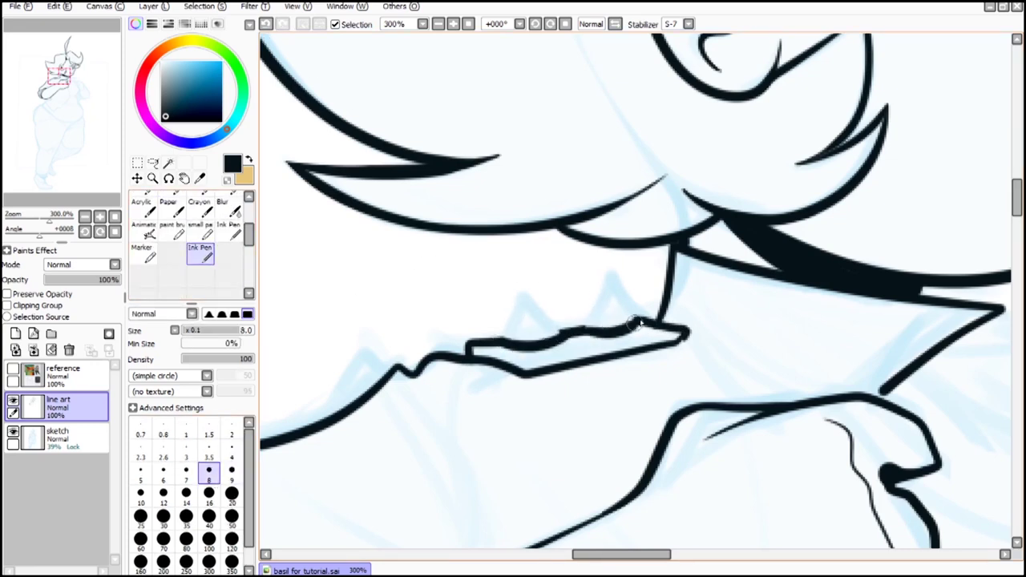
key("ctrl+z")
mouse_move(503, 339)
left_mouse_down()
mouse_move(534, 297)
mouse_move(560, 332)
left_mouse_up()
left_click(439, 24)
left_click(439, 24)
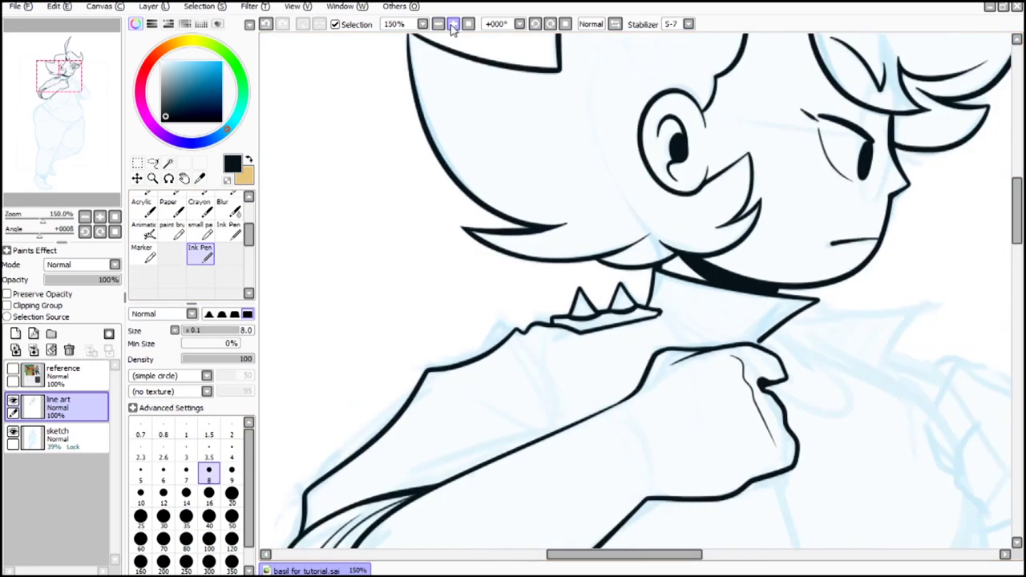
Step: Ink thin fold lines at the base of the collar and across the jacket's upper sleeve with the Ink Pen at size 8
left_click(453, 25)
mouse_move(695, 326)
left_mouse_down()
mouse_move(632, 248)
mouse_move(753, 198)
left_mouse_up()
left_click_drag(558, 348, 504, 224)
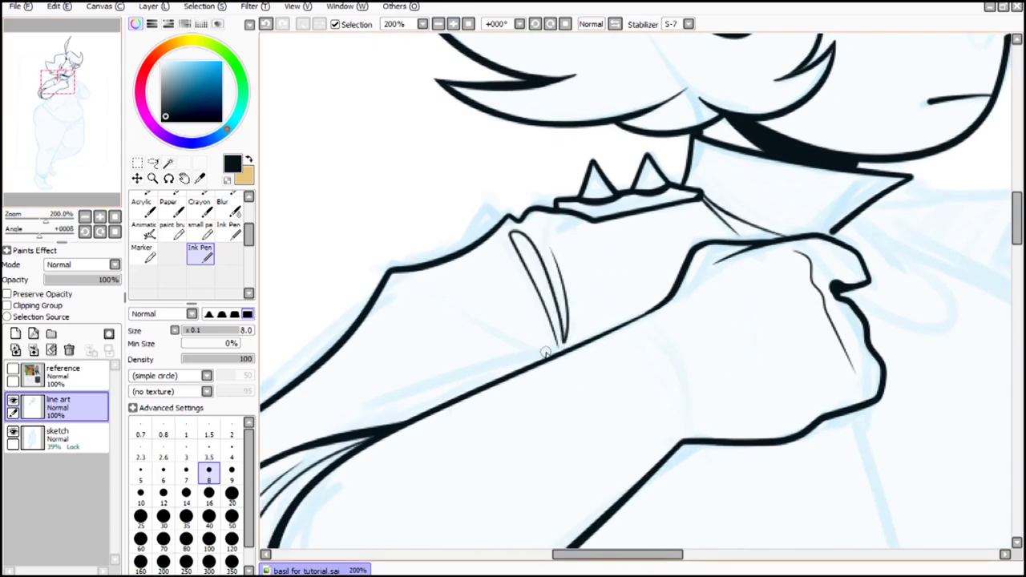
left_click_drag(558, 353, 567, 335)
Step: Ink the outer edge of the jacket's front panel below the fist with the Ink Pen at size 9
left_click_drag(77, 100, 79, 121)
left_click(231, 473)
mouse_move(309, 274)
left_mouse_down()
mouse_move(526, 503)
mouse_move(842, 35)
left_mouse_up()
left_click(270, 26)
left_click_drag(746, 46, 498, 279)
mouse_move(607, 330)
left_mouse_down()
mouse_move(576, 229)
mouse_move(539, 313)
left_mouse_up()
Step: Ink the jacket panel's pointed lower corner and slanted hem, and add a thin curved fold across the panel
mouse_move(69, 89)
left_mouse_down()
mouse_move(67, 81)
mouse_move(66, 96)
left_mouse_up()
left_click_drag(346, 308, 710, 333)
mouse_move(741, 315)
left_mouse_down()
mouse_move(542, 312)
mouse_move(465, 337)
left_mouse_up()
double_click(269, 25)
mouse_move(340, 305)
left_mouse_down()
mouse_move(450, 337)
mouse_move(461, 287)
left_mouse_up()
left_click(265, 23)
left_click_drag(741, 236, 413, 210)
left_click_drag(324, 303, 427, 273)
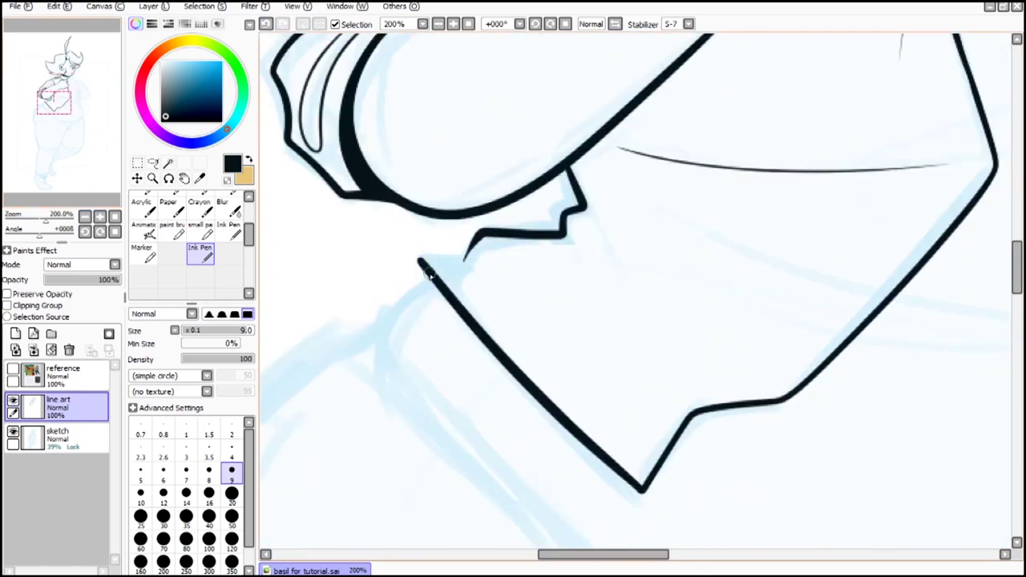
Step: Finish the jagged jacket edge under the forearm and add thin diagonal fold lines inside the panel
left_click_drag(555, 238, 578, 253)
left_click_drag(54, 103, 59, 101)
left_click_drag(491, 280, 605, 409)
left_click(266, 24)
left_click_drag(482, 281, 578, 409)
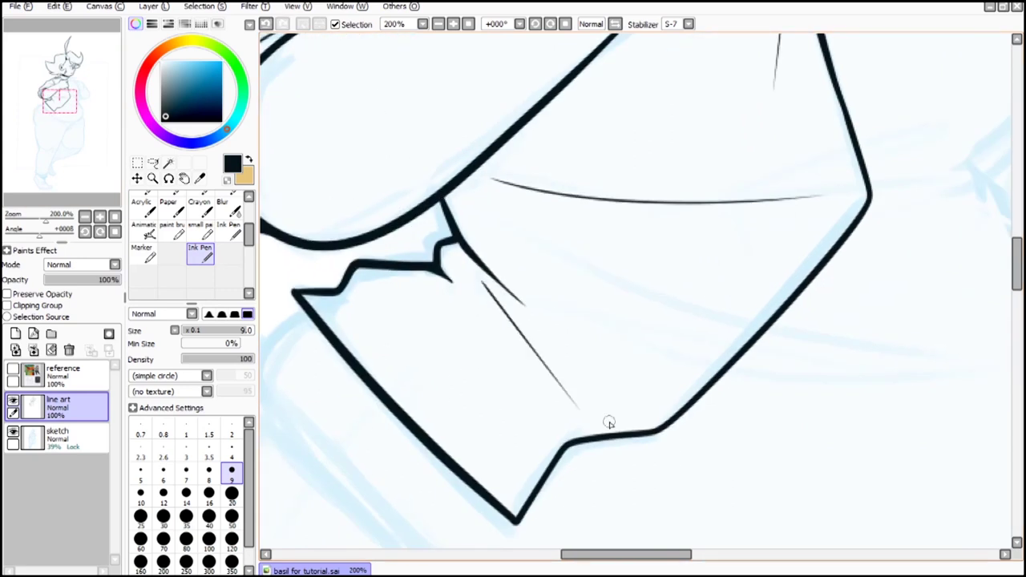
left_click_drag(60, 101, 63, 92)
left_click_drag(441, 349, 575, 397)
Step: Ink the large rounded chest outline from the collar downward, plus the small rounded shape beside the fist
mouse_move(63, 92)
left_mouse_down()
mouse_move(59, 106)
mouse_move(79, 86)
left_mouse_up()
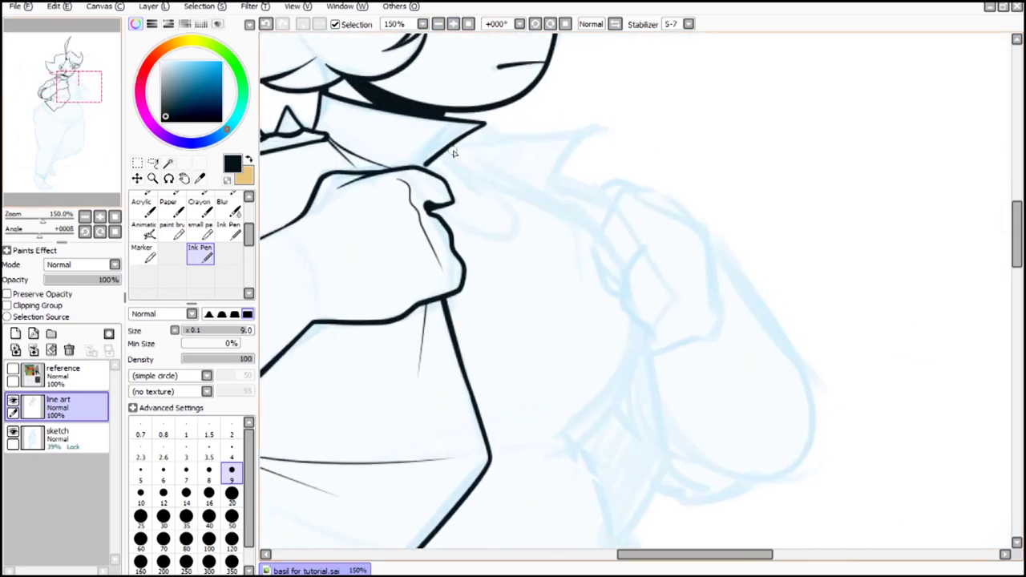
mouse_move(457, 154)
left_mouse_down()
mouse_move(658, 344)
mouse_move(547, 441)
left_mouse_up()
left_click_drag(79, 86, 76, 82)
mouse_move(503, 291)
left_mouse_down()
mouse_move(579, 284)
mouse_move(508, 234)
left_mouse_up()
left_click_drag(75, 82, 77, 91)
Step: Ink thin crease lines beneath the chest and the curved side of the waist below it
left_click_drag(525, 360, 594, 342)
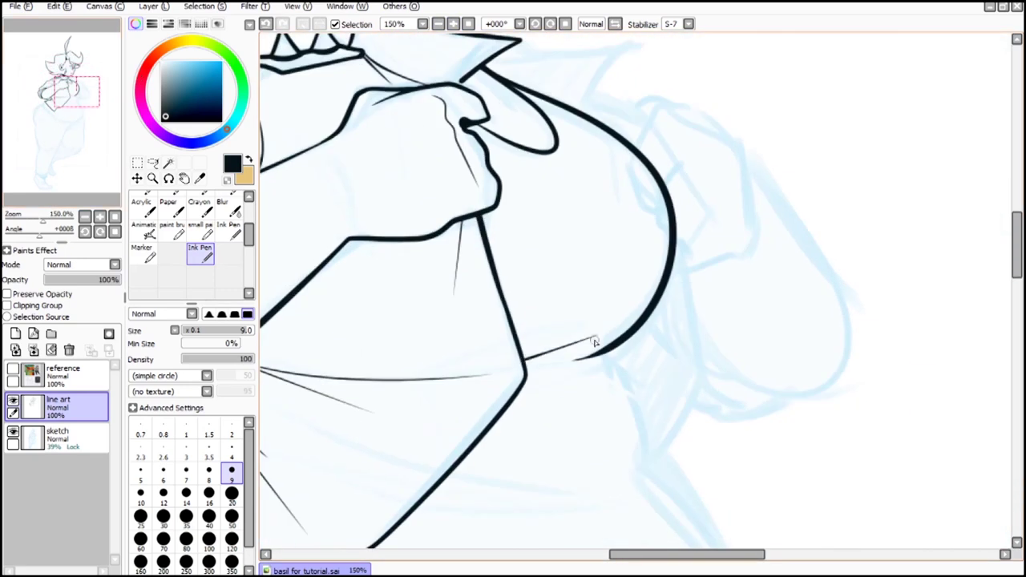
left_click_drag(77, 91, 76, 104)
mouse_move(616, 167)
left_mouse_down()
mouse_move(685, 527)
mouse_move(663, 281)
left_mouse_up()
key("ctrl+z")
Step: Ink the belly's full rounded outline from below the jacket corner around to the waist at pen size 10
left_click_drag(90, 101, 84, 107)
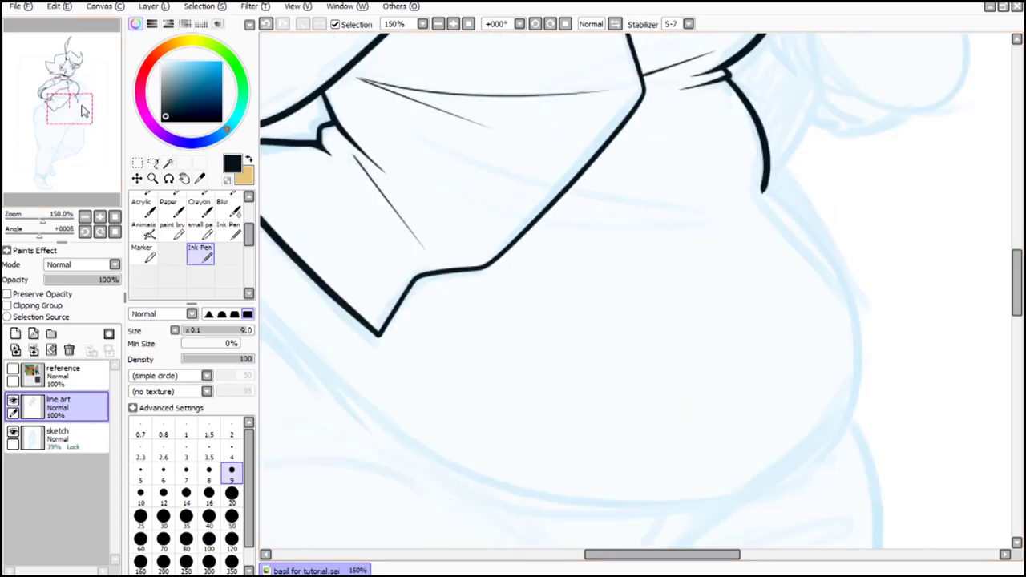
left_click(85, 217)
left_click(141, 496)
mouse_move(441, 293)
left_mouse_down()
mouse_move(858, 335)
mouse_move(784, 234)
left_mouse_up()
left_click_drag(64, 108, 72, 105)
key("ctrl+z")
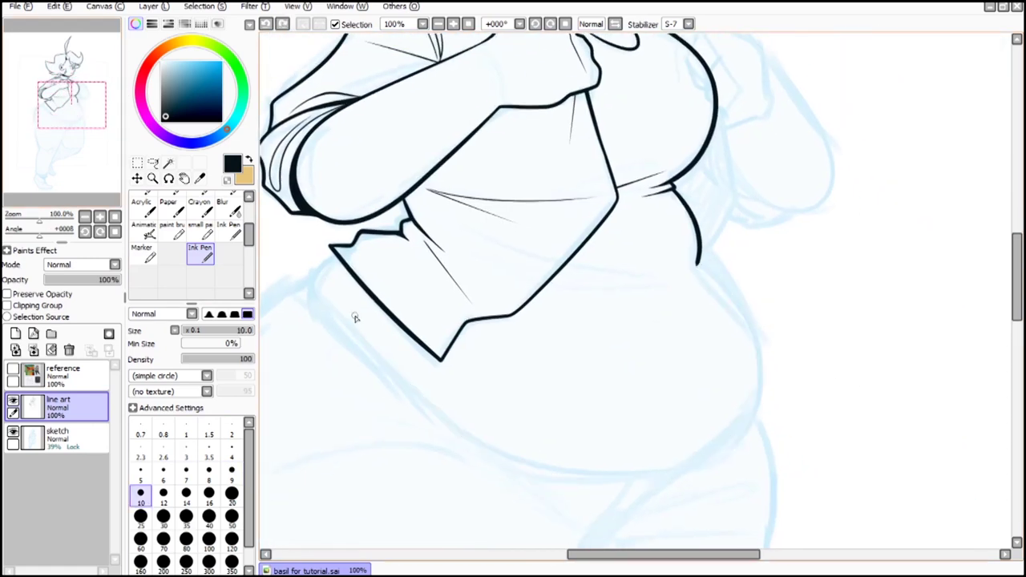
mouse_move(355, 314)
left_mouse_down()
mouse_move(716, 461)
mouse_move(697, 263)
left_mouse_up()
Step: Ink thin crease lines across the upper belly between the jacket panel's edge and the waist
left_click(101, 217)
left_click(100, 217)
left_click_drag(531, 264, 732, 269)
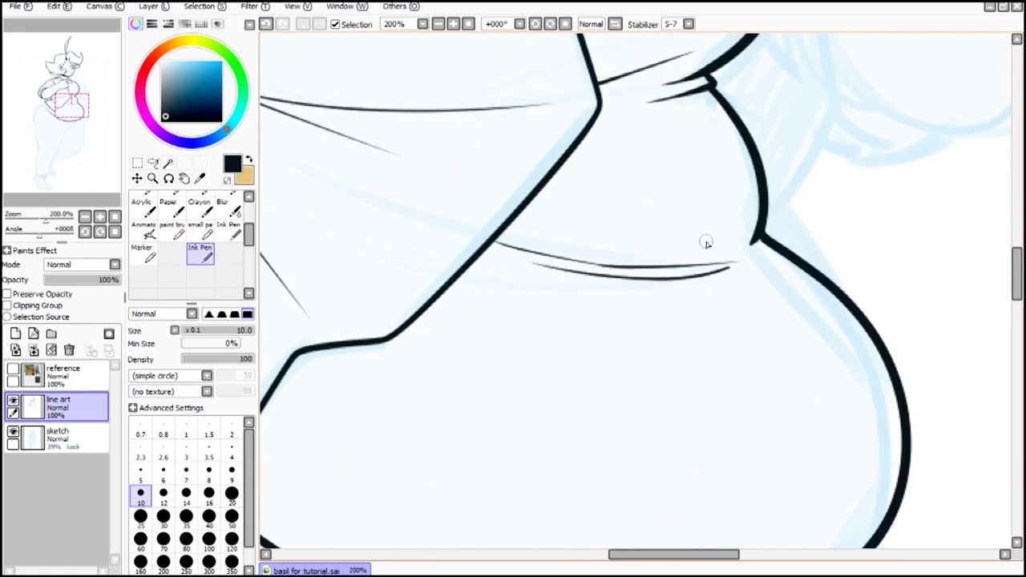
key("ctrl+z")
left_click_drag(530, 250, 726, 268)
key("ctrl+minus")
left_click_drag(487, 298, 650, 309)
Step: Ink the rounded hip contour from the belly's lower curve up to the jacket's pointed corner
left_click_drag(72, 105, 63, 108)
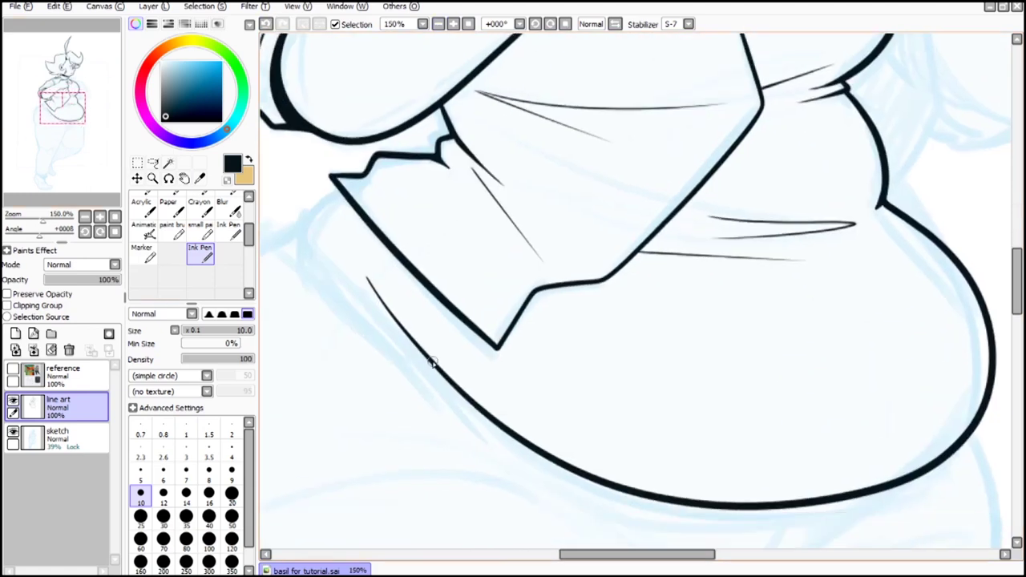
key("ctrl+z")
mouse_move(436, 362)
left_mouse_down()
mouse_move(316, 186)
mouse_move(373, 309)
mouse_move(329, 187)
left_mouse_up()
key("ctrl+z")
left_click_drag(63, 109, 60, 110)
left_click_drag(486, 350, 385, 166)
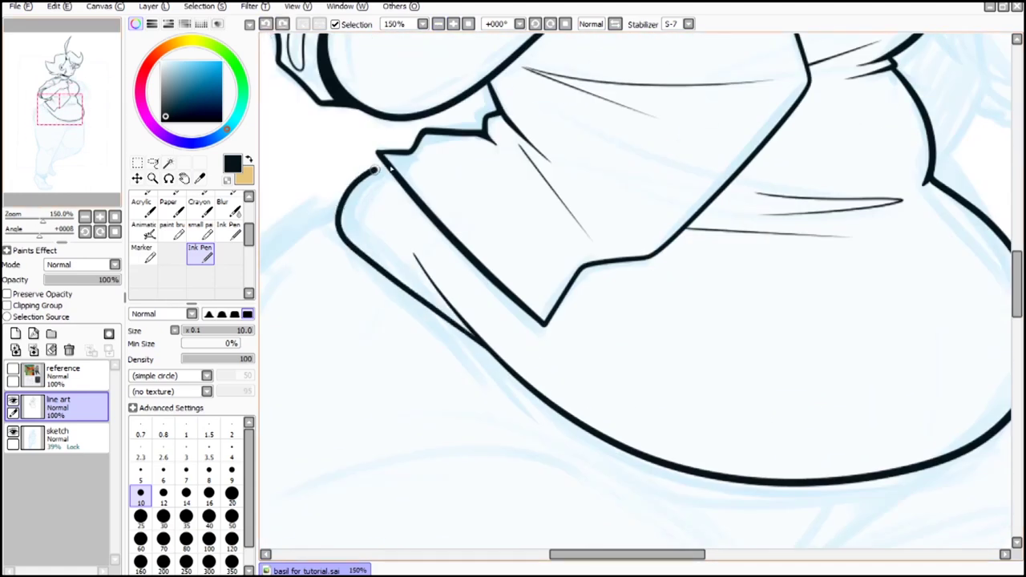
Step: Thicken the ink line along the curved underside of the belly
left_click_drag(60, 110, 67, 118)
left_click(266, 24)
mouse_move(367, 226)
left_mouse_down()
mouse_move(622, 354)
mouse_move(639, 351)
mouse_move(584, 353)
mouse_move(861, 308)
left_mouse_up()
left_click(268, 25)
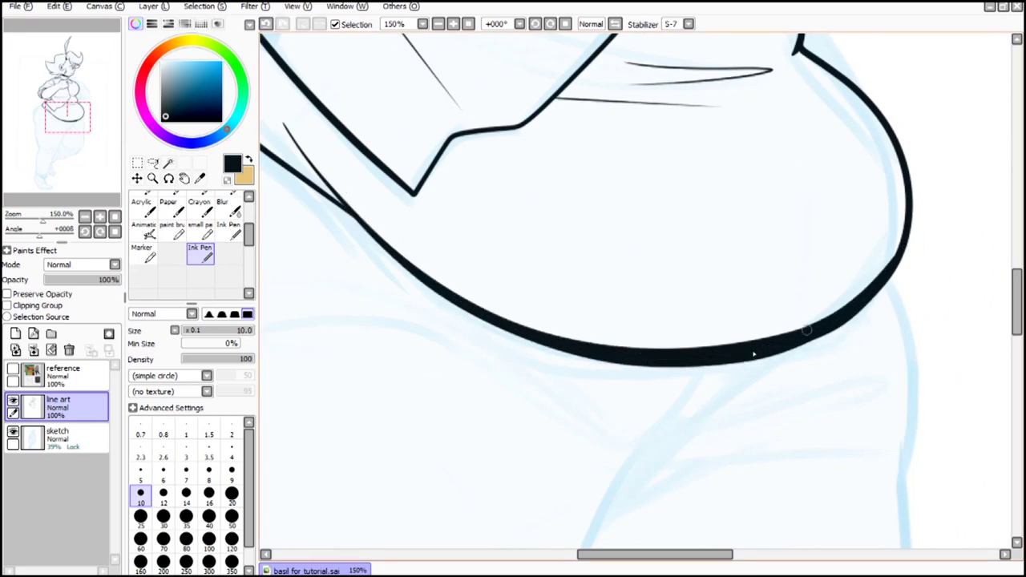
Step: Ink the rounded outline of the near hip, starting below the jacket hem
left_click(438, 24)
left_click(453, 24)
left_click_drag(71, 114, 45, 116)
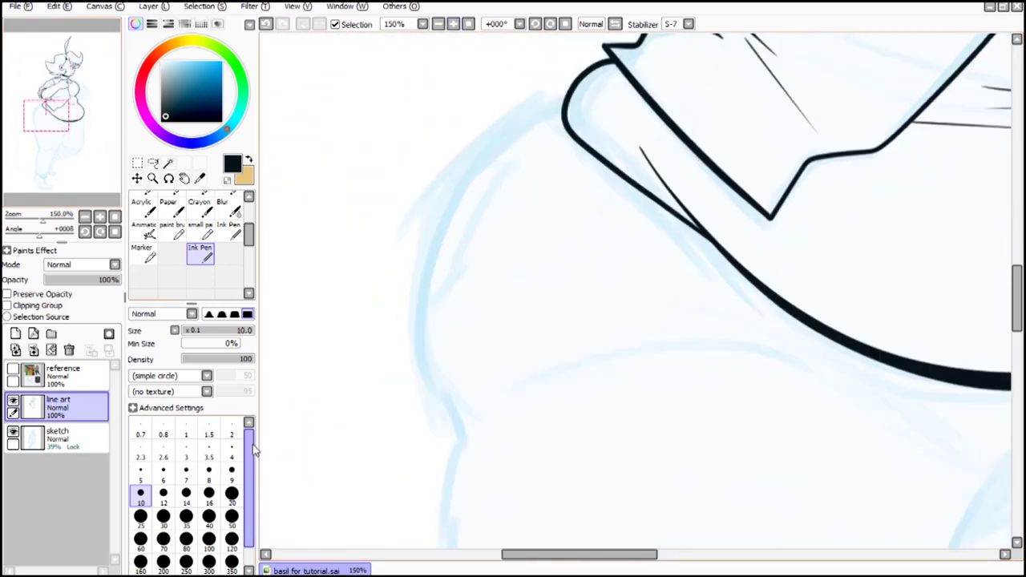
mouse_move(564, 105)
left_mouse_down()
mouse_move(459, 411)
mouse_move(466, 436)
left_mouse_up()
left_click_drag(45, 116, 51, 116)
left_click(266, 24)
mouse_move(481, 95)
left_mouse_down()
mouse_move(342, 366)
mouse_move(374, 427)
left_mouse_up()
left_click_drag(50, 117, 58, 137)
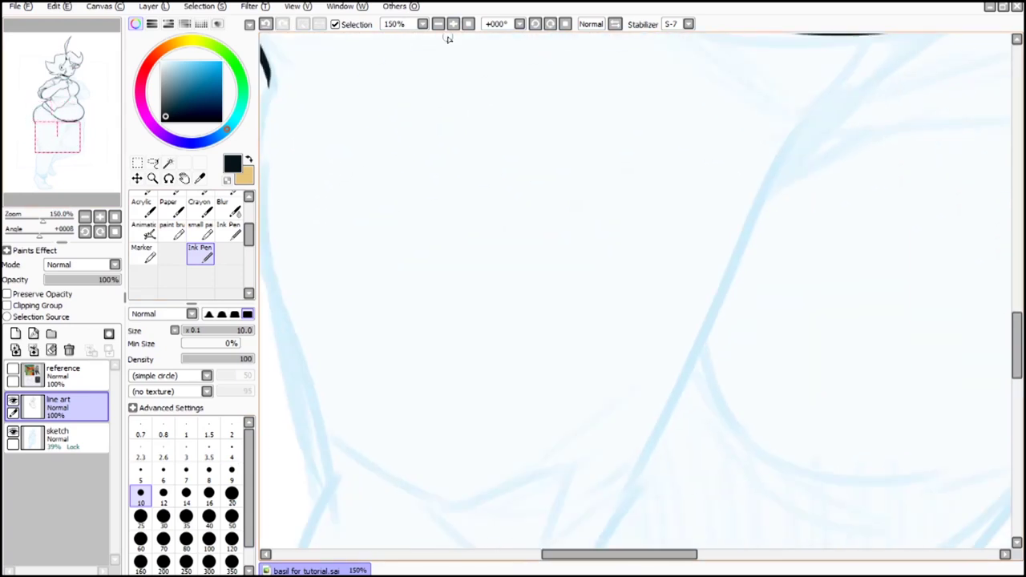
Step: Ink the outer outline and the inner edge of the near thigh, following the sketch
left_click(439, 24)
mouse_move(391, 145)
left_mouse_down()
mouse_move(438, 439)
mouse_move(385, 303)
mouse_move(435, 452)
left_mouse_up()
left_click(266, 25)
mouse_move(604, 475)
left_mouse_down()
mouse_move(749, 186)
mouse_move(875, 139)
left_mouse_up()
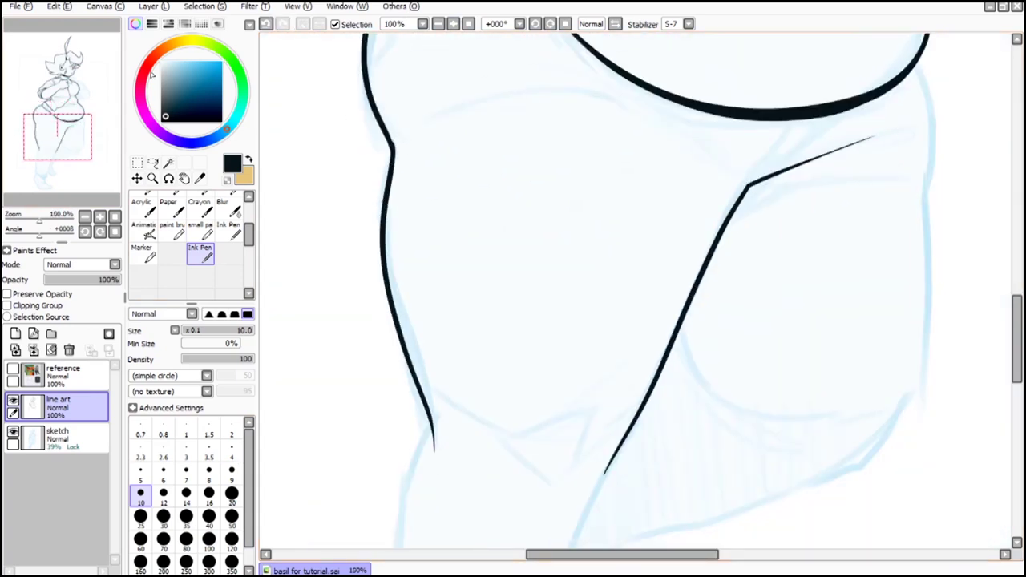
Step: Set the ink pen size to 9 and ink a short crease at the corner between the hip and near thigh
left_click(454, 24)
left_click_drag(124, 298, 146, 297)
left_click_drag(68, 141, 78, 124)
left_click(253, 474)
left_click_drag(659, 378, 487, 247)
key("ctrl+z")
left_click_drag(78, 125, 64, 127)
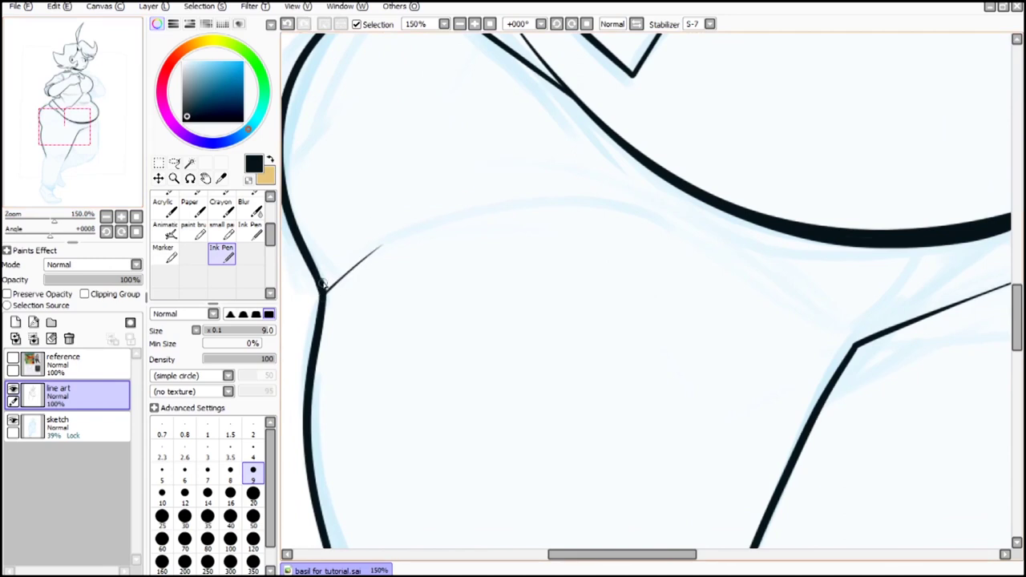
Step: Ink the upper thigh crease and the fold lines running from the belly to where the thighs meet
left_click_drag(808, 324, 855, 345)
left_click_drag(64, 126, 81, 122)
left_click_drag(364, 218, 694, 329)
scroll(668, 369, "up", 1)
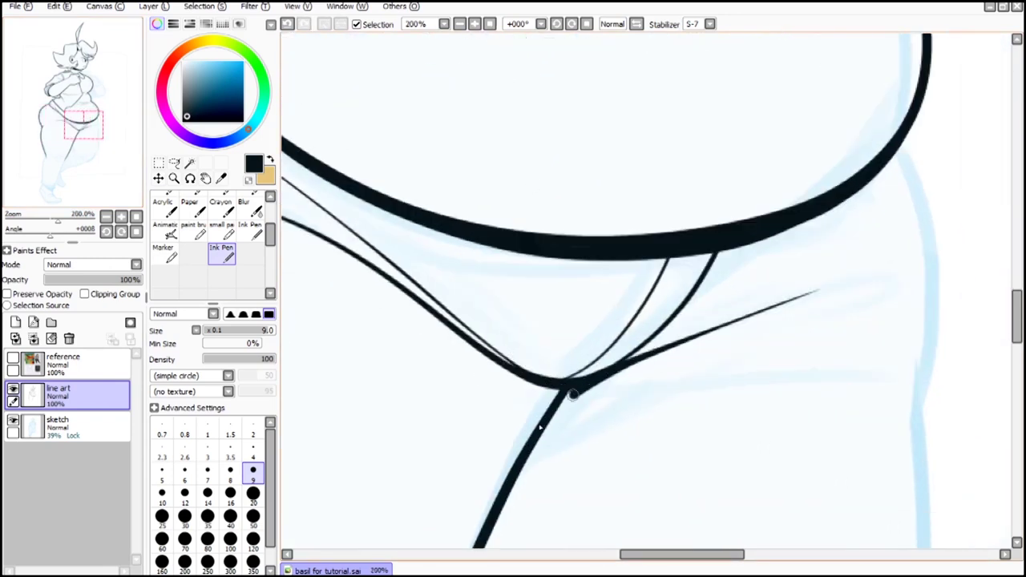
Step: Ink the looped fabric fold across the upper part of the far thigh
left_click(459, 24)
mouse_move(622, 372)
left_mouse_down()
mouse_move(549, 426)
mouse_move(834, 295)
mouse_move(732, 315)
mouse_move(833, 286)
left_mouse_up()
left_click(474, 24)
left_click(287, 24)
Step: Ink a thin trouser waist line just beneath the thick belly line
left_click_drag(83, 125, 68, 117)
mouse_move(370, 109)
left_mouse_down()
mouse_move(563, 272)
mouse_move(369, 108)
left_mouse_up()
left_click(80, 119)
left_click_drag(517, 327, 829, 329)
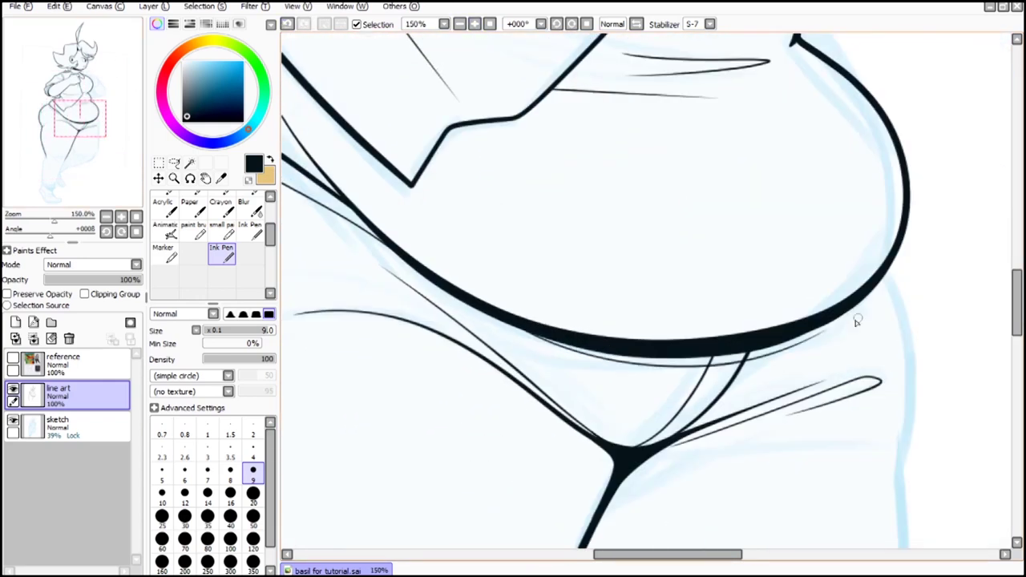
Step: Set the ink pen size to 10, build up the hip crease corner and clean it with the Eraser
left_click(459, 24)
left_click(474, 25)
left_click(101, 131)
left_click(474, 24)
left_click(162, 497)
left_click(61, 129)
left_click_drag(345, 221, 356, 239)
key("e")
left_click(253, 449)
Step: Ink the pocket opening inside the near hip outline and redo its lower stroke
left_click_drag(62, 129, 58, 120)
key("n")
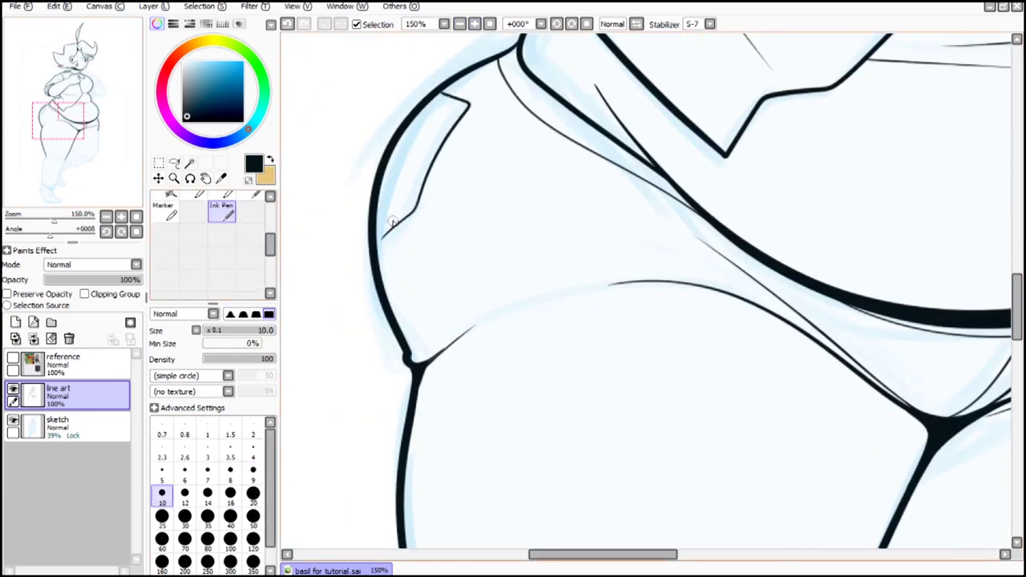
key("ctrl+z")
left_click_drag(380, 249, 423, 166)
Step: Ink the far leg's outer outline, its bent knee and the folds under the thigh
left_click(93, 146)
mouse_move(693, 76)
left_mouse_down()
mouse_move(706, 280)
mouse_move(633, 444)
left_mouse_up()
left_click_drag(664, 413, 540, 506)
mouse_move(566, 417)
left_mouse_down()
mouse_move(335, 290)
mouse_move(401, 409)
left_mouse_up()
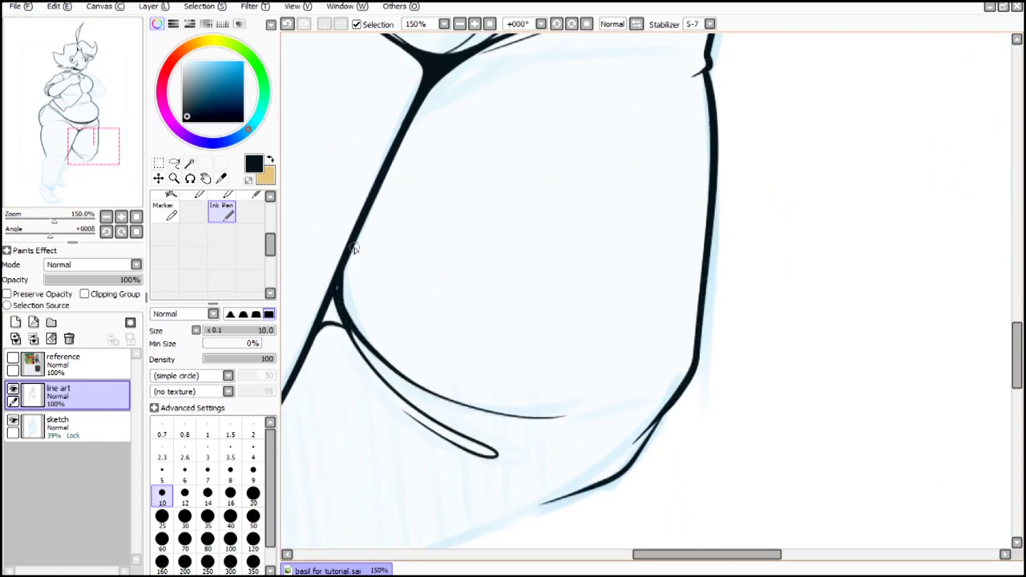
Step: Fill the small gaps at the junction of the two thighs with the dark line colour
key("g")
key("n")
key("Page_Down")
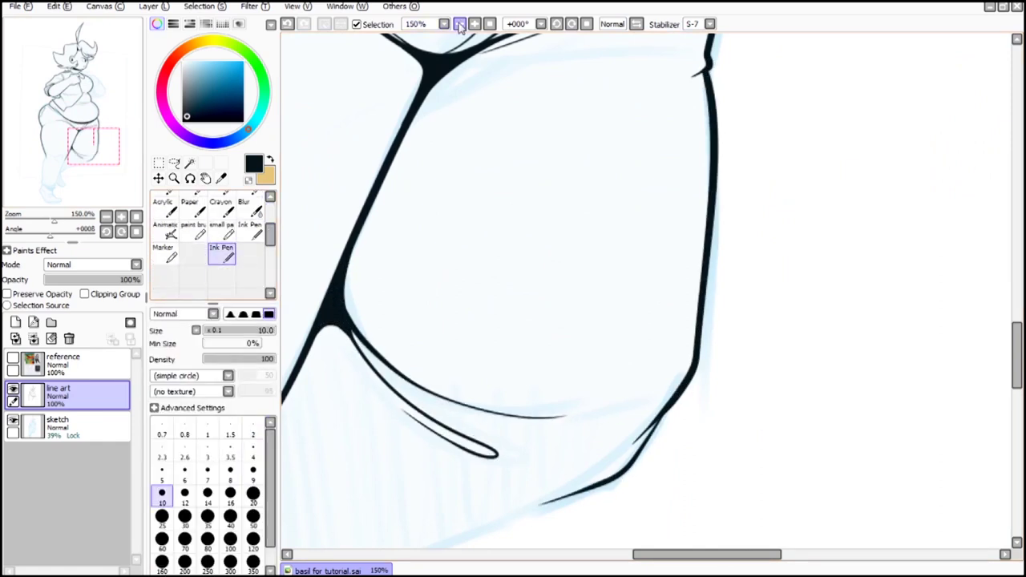
Step: Ink the fabric fold lines around the near knee
left_click_drag(283, 393, 502, 246)
key("ctrl+z")
left_click_drag(418, 214, 494, 228)
left_click_drag(444, 230, 481, 249)
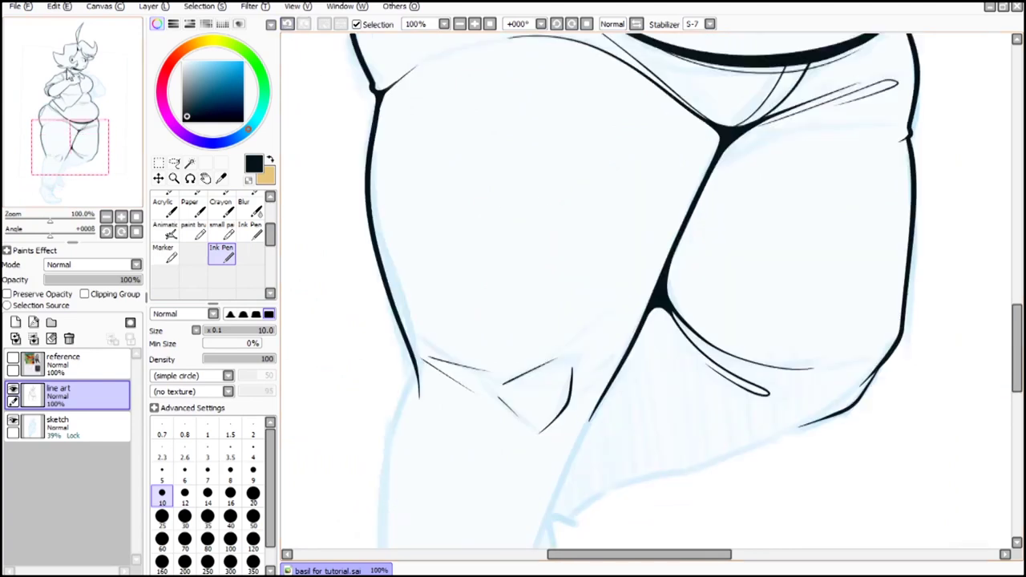
Step: Set the ink pen size to 9 and ink both sides of the near lower leg down to the trouser cuff
left_click_drag(400, 315, 458, 69)
key("Page_Up")
key("bracketleft")
mouse_move(400, 53)
left_mouse_down()
mouse_move(348, 291)
mouse_move(536, 482)
mouse_move(676, 88)
mouse_move(570, 267)
left_mouse_up()
left_click_drag(585, 283, 592, 263)
left_click_drag(591, 433, 725, 151)
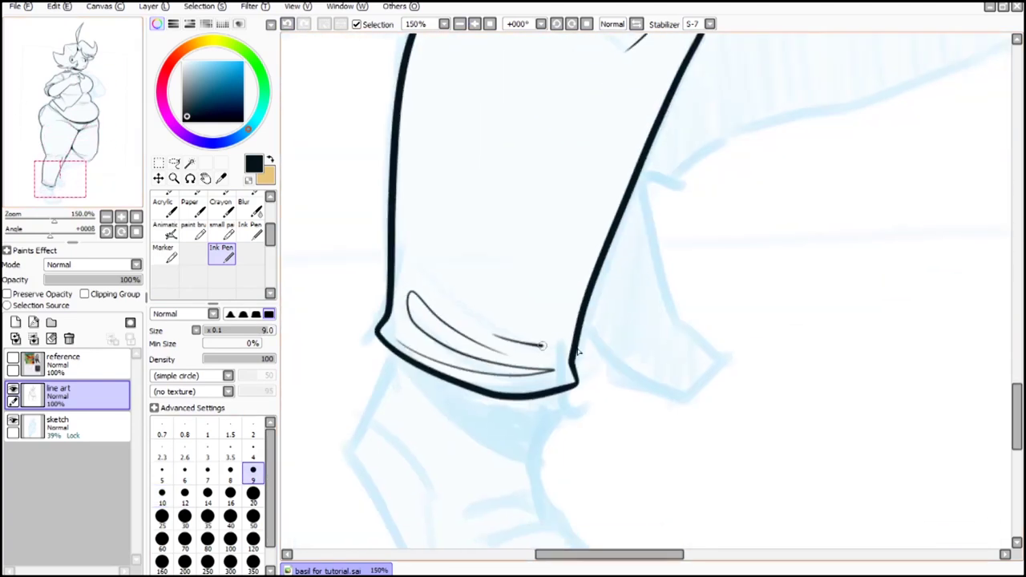
Step: Ink the fold lines above the near trouser cuff and the outline of the shoe below it
left_click_drag(578, 352, 579, 342)
left_click_drag(579, 341, 530, 332)
left_click_drag(359, 264, 513, 260)
mouse_move(481, 337)
left_mouse_down()
mouse_move(500, 314)
mouse_move(531, 196)
left_mouse_up()
Step: Outline the ankle opening with the ink pen at size 12 and fill it with the Bucket
mouse_move(395, 203)
left_mouse_down()
mouse_move(359, 348)
mouse_move(605, 410)
mouse_move(560, 242)
mouse_move(401, 377)
mouse_move(657, 441)
mouse_move(550, 250)
left_mouse_up()
key("ctrl+z")
left_click(186, 496)
mouse_move(395, 205)
left_mouse_down()
mouse_move(533, 296)
mouse_move(546, 282)
left_mouse_up()
scroll(210, 248, "up", 3)
left_click(165, 248)
left_click(493, 263)
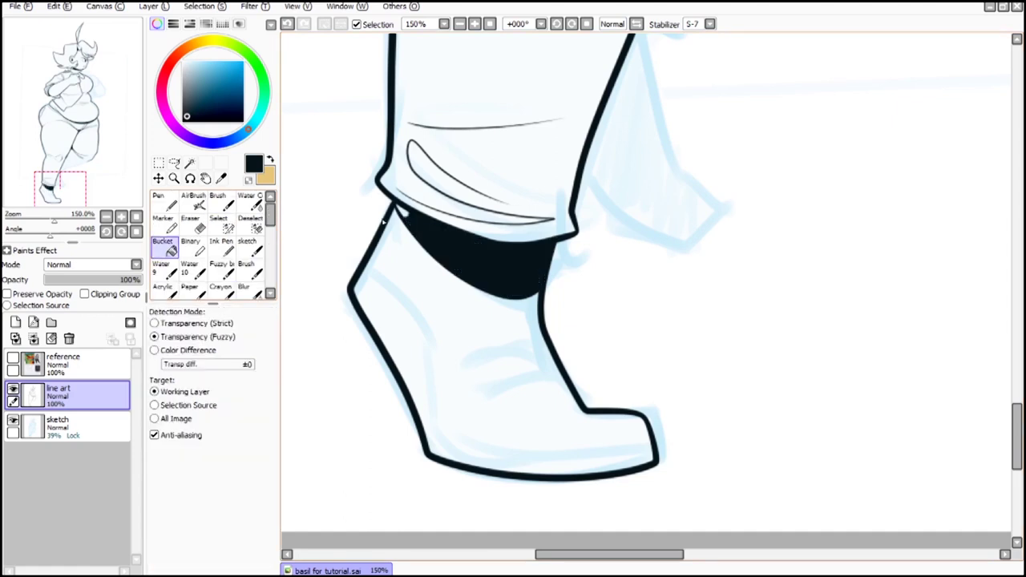
Step: Return to the Ink Pen and ink the inner detail of the shoe from heel to toe
scroll(212, 248, "down", 3)
left_click(221, 250)
left_click_drag(368, 265, 655, 458)
left_click_drag(642, 161, 490, 383)
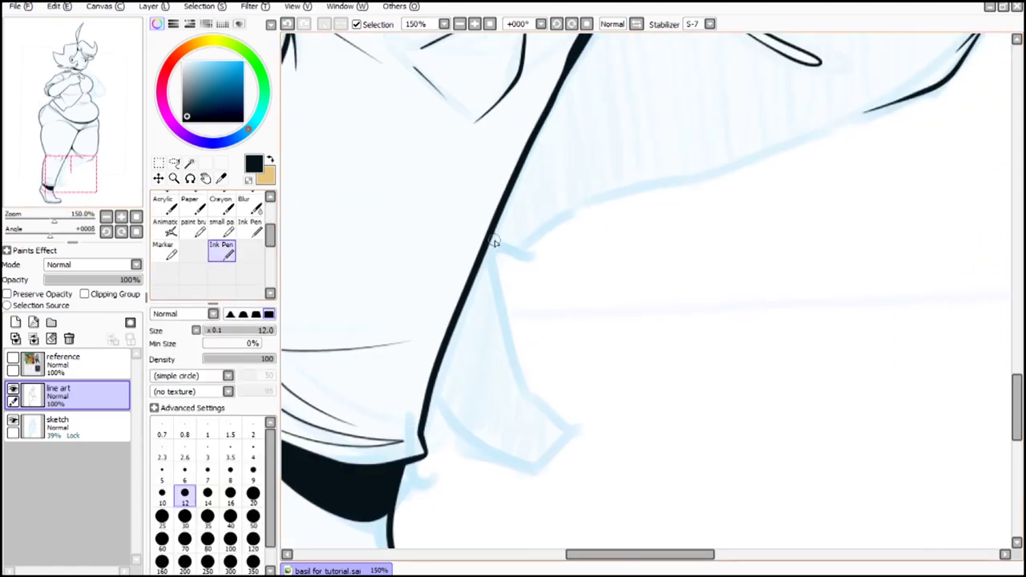
Step: Ink the far lower leg behind the near leg and the underside of the far thigh
mouse_move(492, 245)
left_mouse_down()
mouse_move(535, 479)
mouse_move(431, 393)
left_mouse_up()
left_click_drag(486, 251, 405, 342)
mouse_move(524, 290)
left_mouse_down()
mouse_move(853, 175)
mouse_move(709, 234)
left_mouse_up()
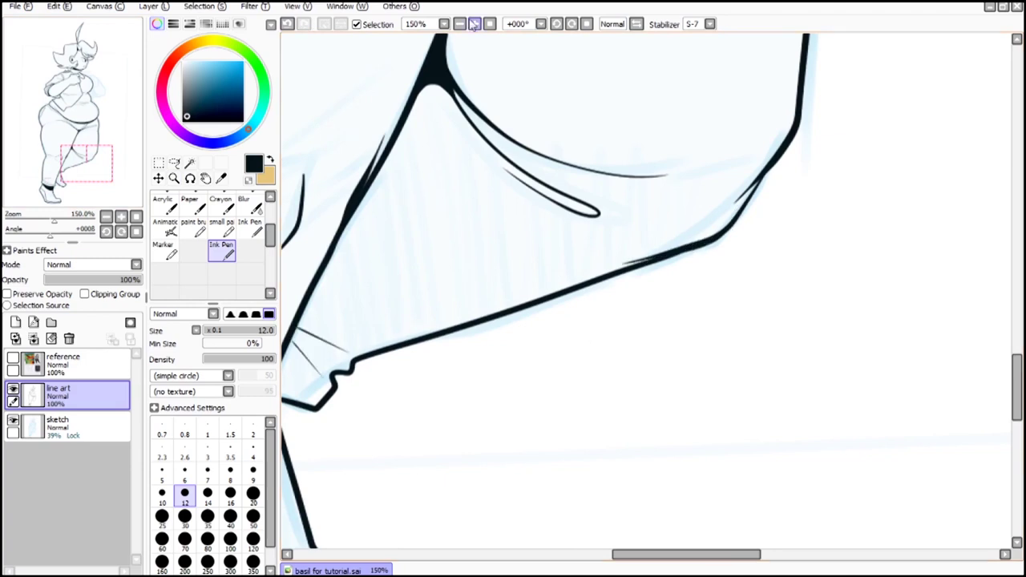
left_click(459, 24)
left_click(459, 24)
key("ctrl+z")
left_click_drag(476, 308, 498, 324)
key("ctrl+z")
Step: Erase the part of the chest outline that overlaps the sketched far hand, using the Eraser at size 20
mouse_move(77, 173)
left_mouse_down()
mouse_move(80, 78)
mouse_move(97, 74)
left_mouse_up()
triple_click(475, 24)
left_click_drag(633, 401, 633, 233)
key("e")
left_click(459, 24)
mouse_move(558, 239)
left_mouse_down()
mouse_move(574, 289)
mouse_move(599, 314)
left_mouse_up()
left_click(252, 473)
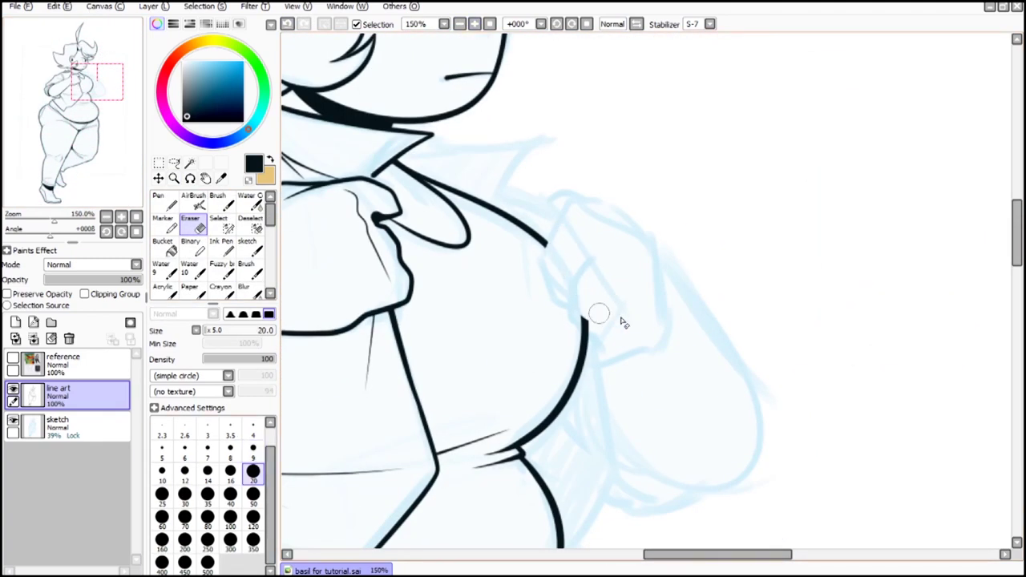
Step: Ink the far fist and its fingers over the chest with the Ink Pen at size 9
scroll(252, 227, "down", 3)
left_click(223, 254)
left_click(252, 473)
left_click_drag(643, 231, 546, 246)
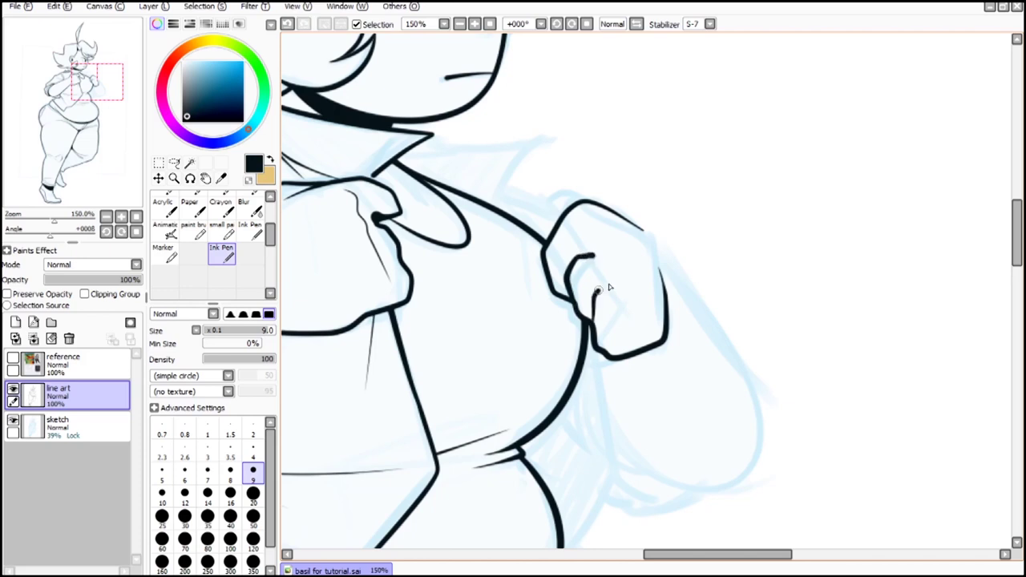
Step: Erase the overlapping line between the fist's upper fingers and return to the Ink Pen
key("e")
left_click(475, 25)
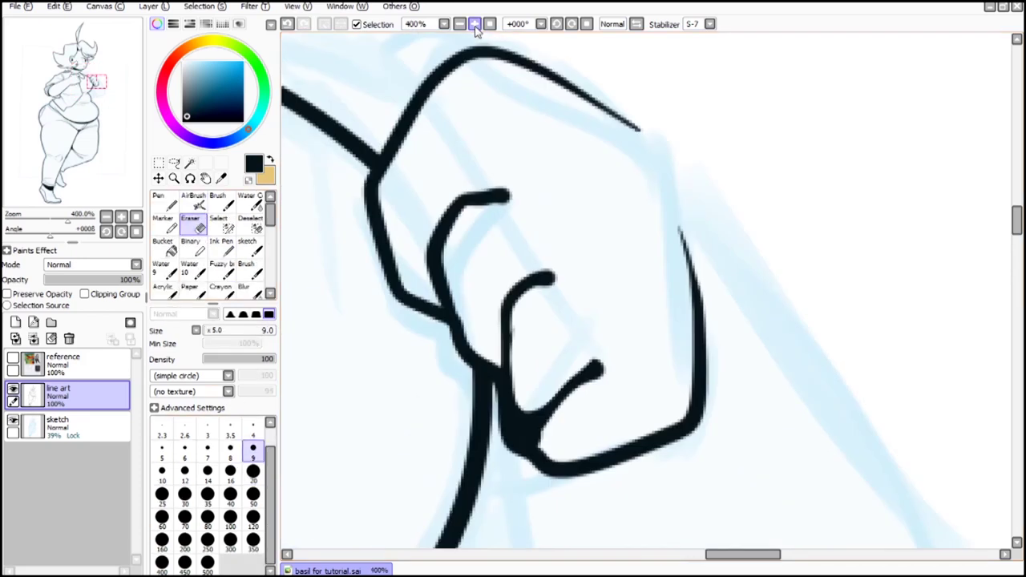
key("n")
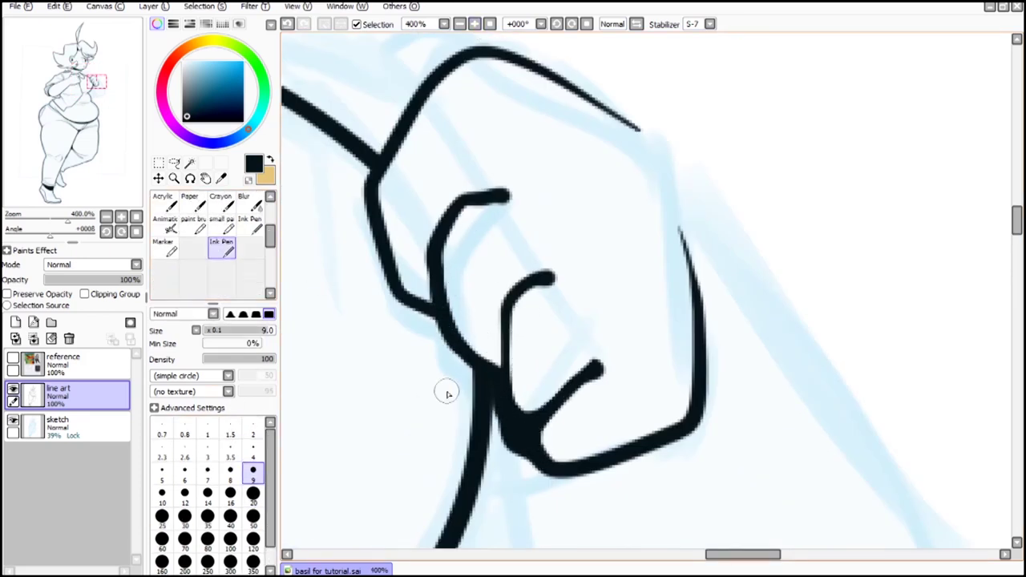
Step: Ink the pointed jacket collar behind the neck and the edge leading to the fist
scroll(510, 418, "down", 2)
left_click_drag(503, 90, 316, 113)
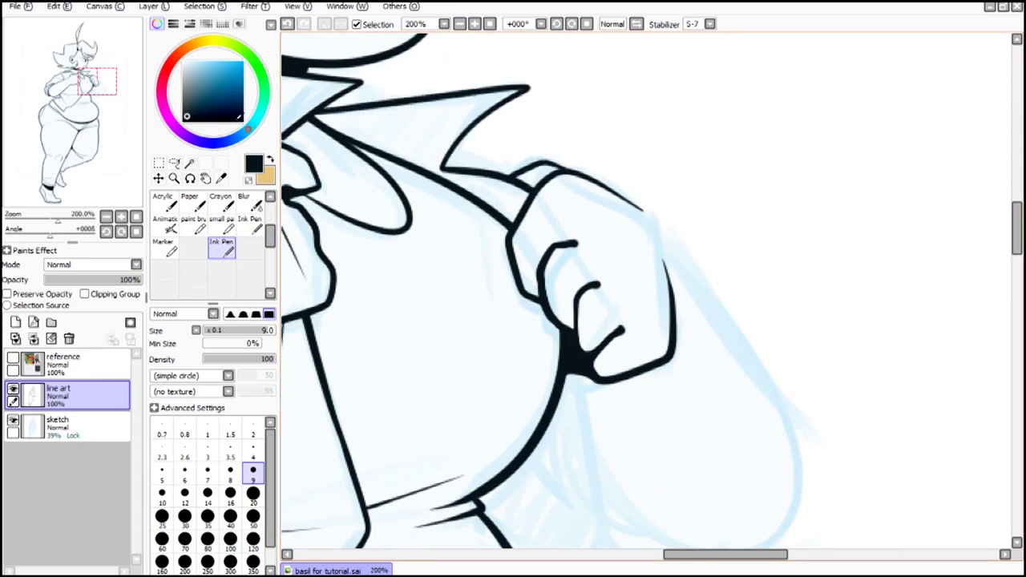
left_click_drag(432, 98, 621, 273)
Step: Ink the outline of the far forearm from the fist around the elbow
left_click_drag(529, 304, 476, 251)
left_click_drag(440, 239, 479, 265)
mouse_move(768, 321)
left_mouse_down()
mouse_move(499, 78)
mouse_move(479, 413)
mouse_move(463, 258)
left_mouse_up()
left_click_drag(581, 446, 673, 314)
Step: Try to ink the jacket's back edge from beneath the fist down to the hip
left_click_drag(555, 132, 523, 405)
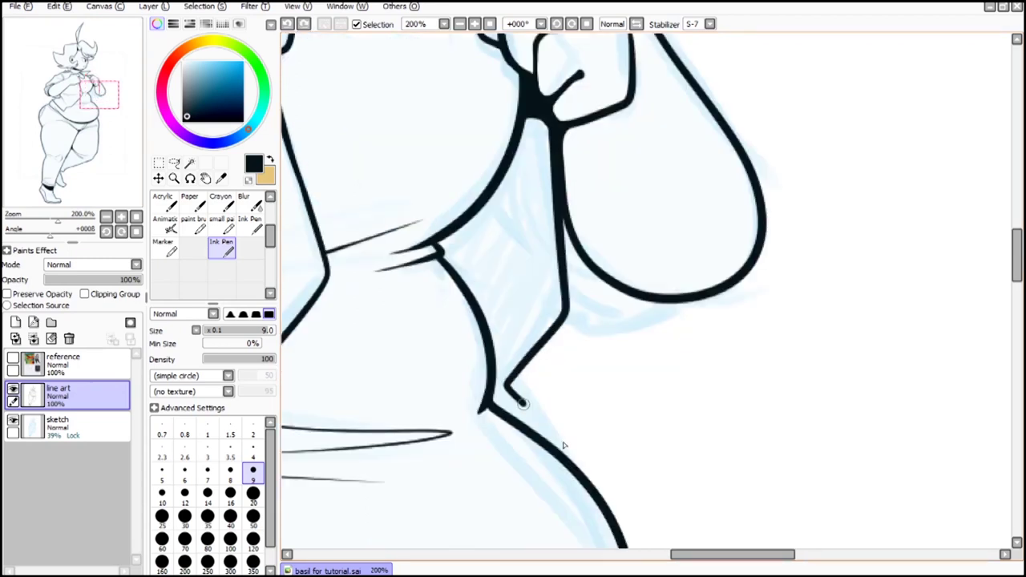
left_click(462, 24)
left_click_drag(614, 439, 637, 500)
key("ctrl+z")
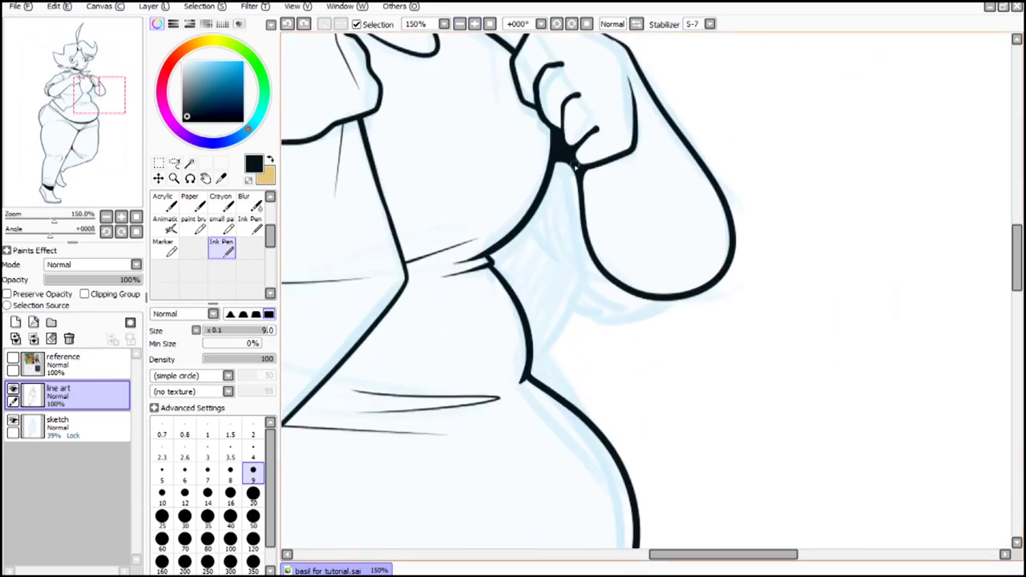
Step: Ink the jacket's back edge from the fist to the hip and the loose sleeve fabric under the elbow
mouse_move(578, 173)
left_mouse_down()
mouse_move(615, 446)
mouse_move(631, 484)
left_mouse_up()
left_click_drag(588, 264, 548, 354)
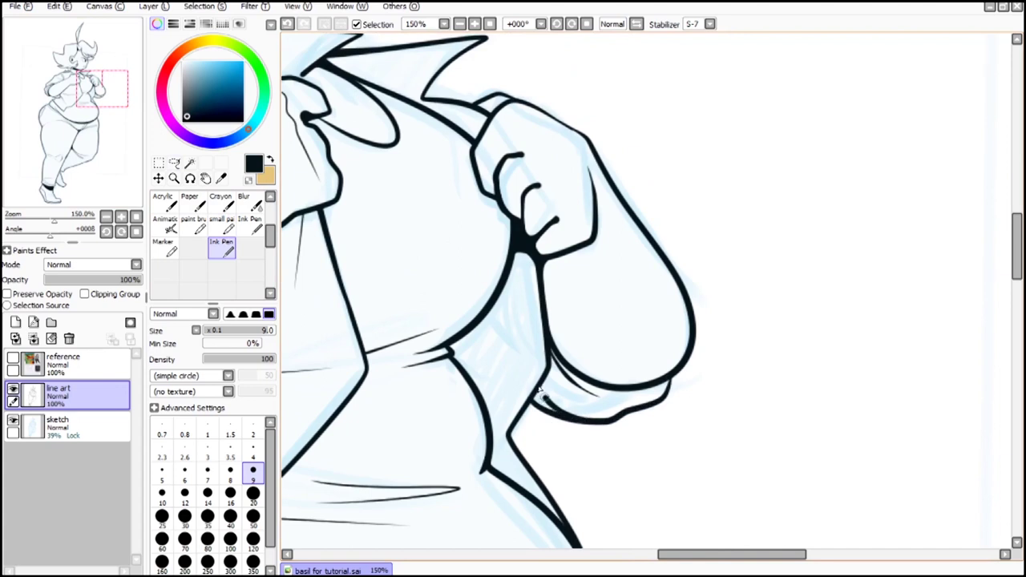
left_click(475, 24)
key("ctrl+z")
mouse_move(681, 408)
left_mouse_down()
mouse_move(628, 460)
mouse_move(493, 439)
left_mouse_up()
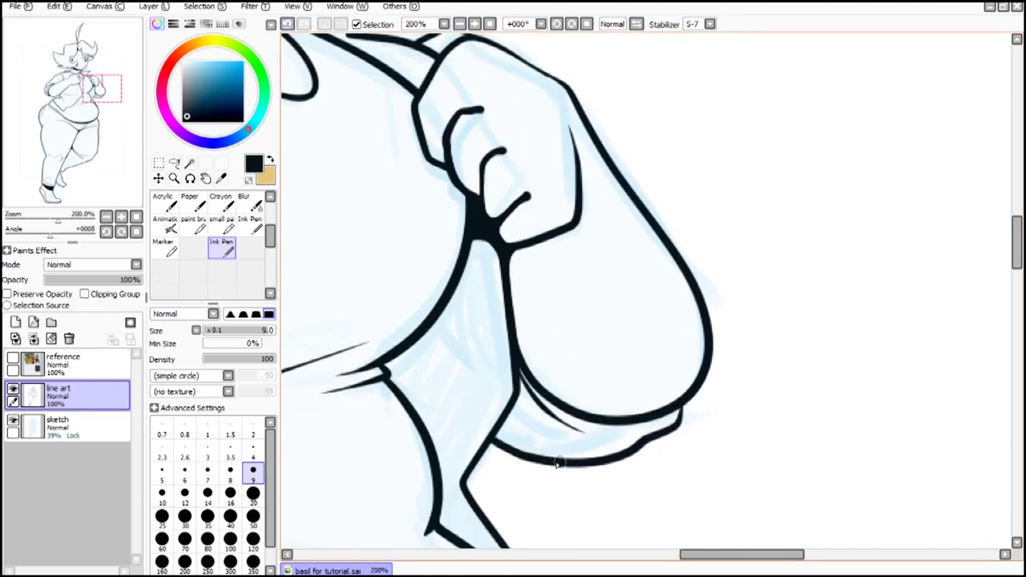
left_click_drag(542, 407, 521, 369)
Step: Create a new layer above the line art and choose a bright blue drawing colour
left_click(461, 24)
left_click(461, 24)
left_click(461, 24)
mouse_move(548, 321)
left_mouse_down()
mouse_move(553, 313)
mouse_move(615, 347)
left_mouse_up()
left_click_drag(107, 79, 99, 57)
left_click(16, 322)
left_click(475, 24)
left_click(475, 24)
left_click(475, 24)
left_click(232, 136)
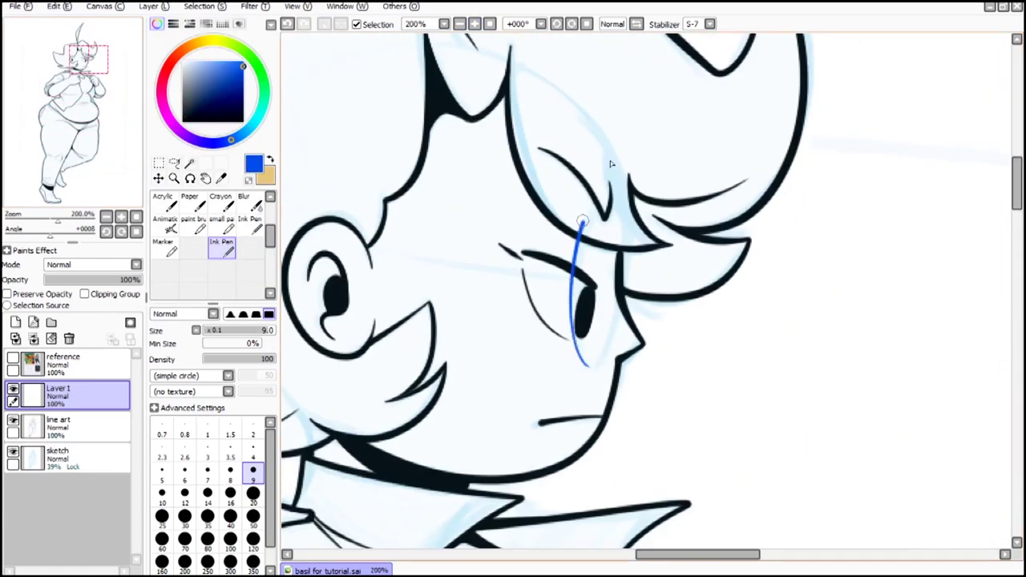
Step: Draw a narrow blue oval glasses lens around the eye and adjust its placement
left_click_drag(583, 220, 586, 366)
left_click(159, 163)
left_click_drag(672, 311, 666, 330)
mouse_move(616, 358)
left_mouse_down()
mouse_move(612, 329)
mouse_move(611, 350)
left_mouse_up()
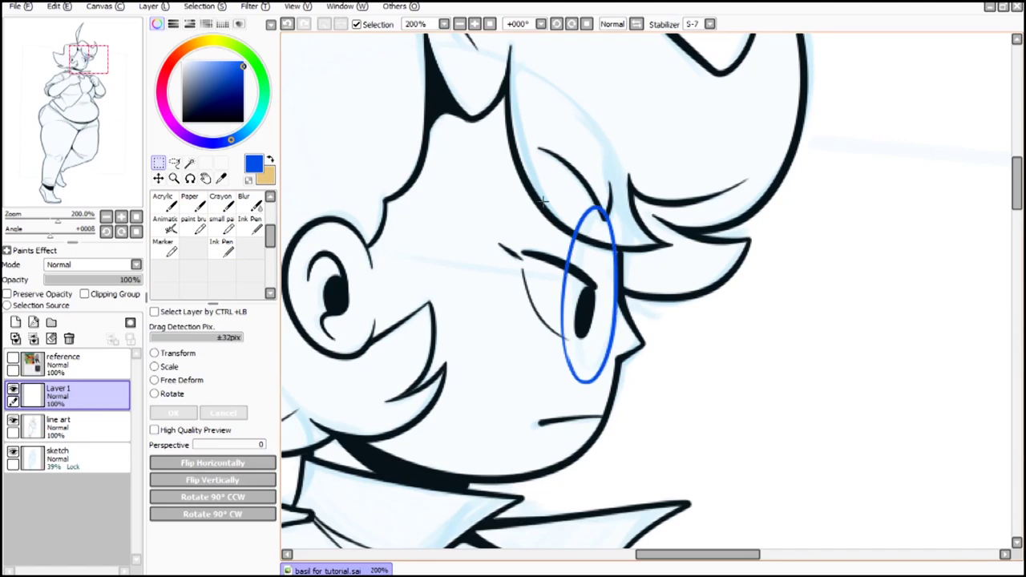
Step: Draw the blue glasses arm from the ear to the edge of the lens with the Ink Pen
left_click(233, 251)
left_click_drag(370, 253, 564, 279)
left_click(477, 25)
left_click(477, 25)
left_click(476, 25)
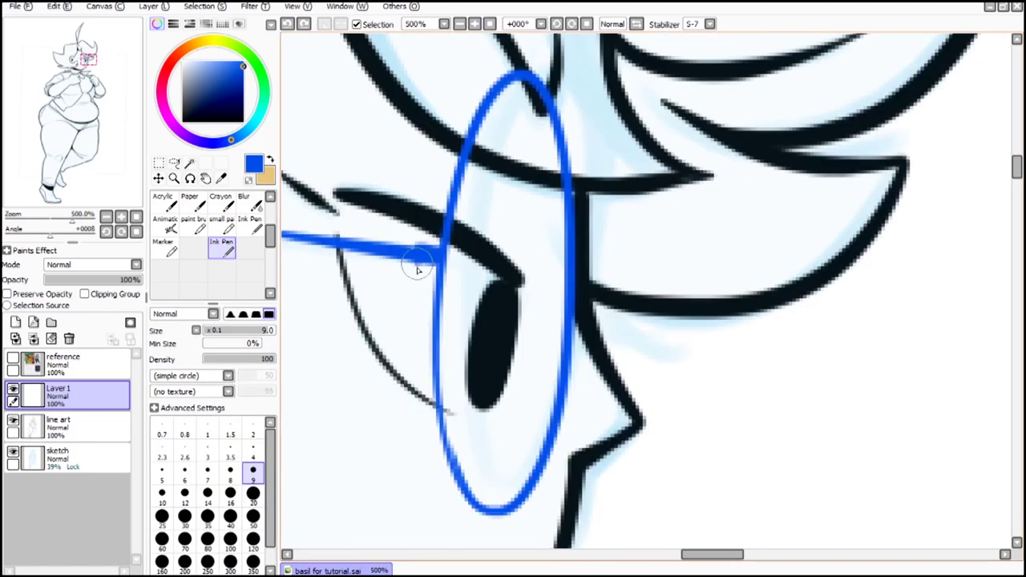
Step: Draw two converging blue strokes near the ear on the new layer
left_click(490, 25)
left_click(477, 24)
left_click(477, 25)
left_click_drag(89, 63, 78, 61)
left_click_drag(497, 164, 504, 365)
left_click_drag(565, 148, 504, 362)
Step: Draw blue detail lines across the jacket and sleeves, and undo the last stroke
left_click_drag(77, 88, 86, 88)
mouse_move(522, 166)
left_mouse_down()
mouse_move(744, 300)
mouse_move(852, 312)
left_mouse_up()
left_click_drag(88, 80, 77, 89)
mouse_move(325, 309)
left_mouse_down()
mouse_move(444, 390)
mouse_move(583, 343)
left_mouse_up()
mouse_move(582, 345)
left_mouse_down()
mouse_move(403, 419)
mouse_move(401, 409)
left_mouse_up()
left_click(288, 24)
mouse_move(73, 60)
left_mouse_down()
mouse_move(67, 92)
mouse_move(62, 81)
left_mouse_up()
Step: Draw a wavy blue seam and a short blue seam on the lower front of the jacket
left_click(460, 24)
left_click_drag(606, 213, 629, 197)
left_click_drag(79, 105, 73, 97)
left_click_drag(397, 361, 490, 315)
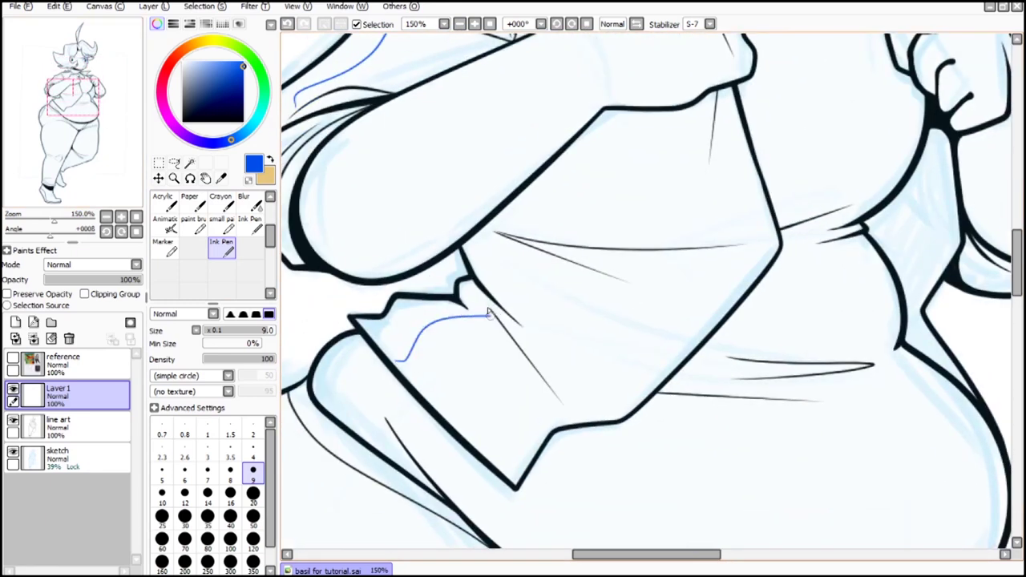
left_click_drag(64, 95, 66, 98)
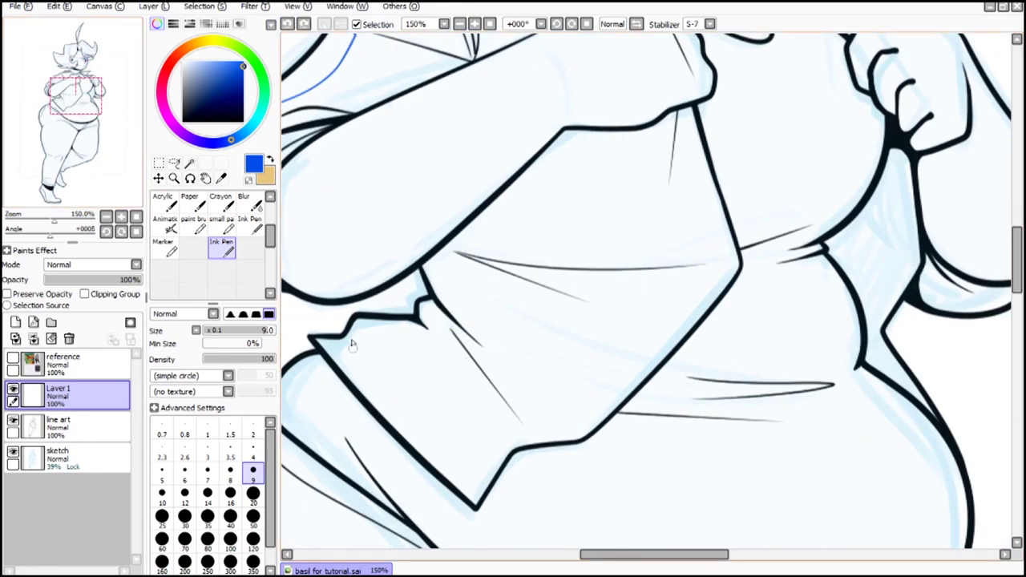
left_click_drag(498, 279, 499, 194)
left_click_drag(75, 96, 62, 124)
Step: Try to draw blue pocket strokes on the near hip and undo both
mouse_move(551, 105)
left_mouse_down()
mouse_move(508, 217)
mouse_move(511, 250)
left_mouse_up()
left_click_drag(62, 124, 70, 119)
left_click_drag(407, 259, 521, 234)
left_click(459, 25)
key("ctrl+z")
key("ctrl+z")
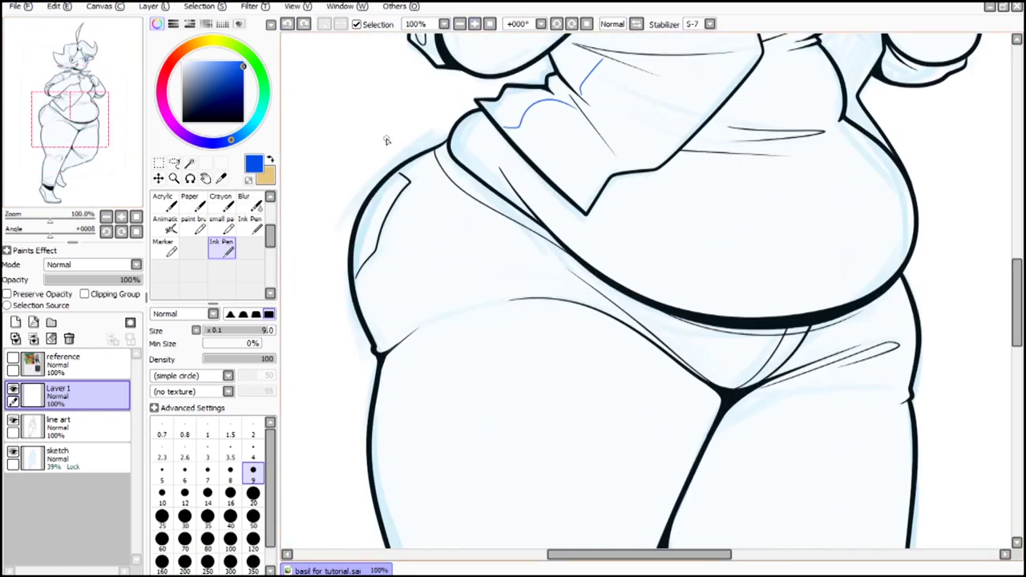
Step: Draw blue pocket lines on the near hip and redraw the short pocket curve on the far hip
left_click(475, 25)
left_click(100, 119)
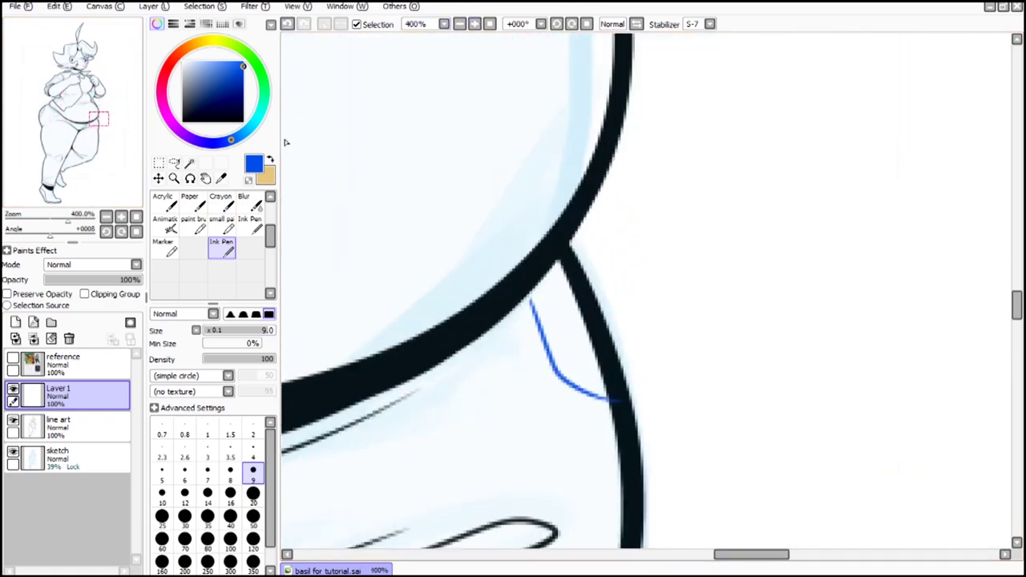
key("ctrl+z")
left_click_drag(528, 302, 617, 444)
left_click(459, 25)
left_click(63, 137)
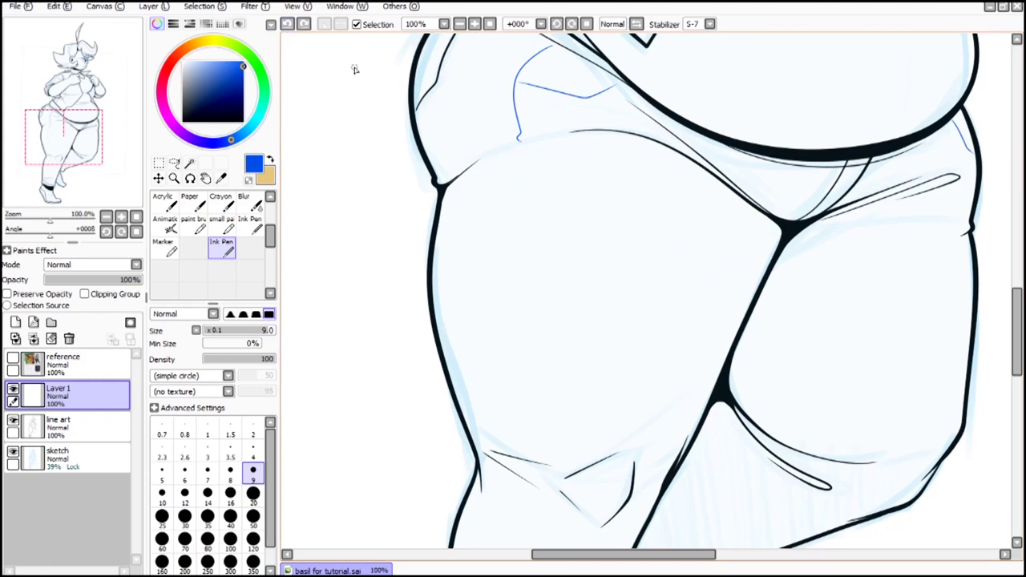
Step: Draw the blue side seam down the near thigh and redo its small hook at the knee folds
left_click_drag(521, 433, 527, 457)
left_click(474, 25)
left_click(475, 24)
left_click(57, 161)
left_click(61, 162)
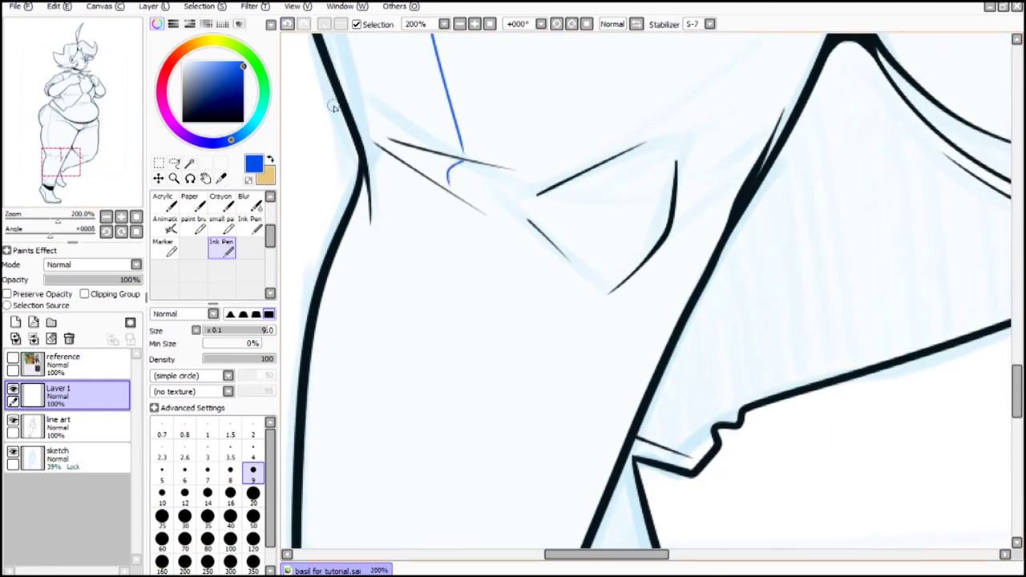
key("ctrl+z")
left_click_drag(463, 161, 447, 189)
Step: Continue the blue side seam down the lower leg and through the folds of the trouser cuff
left_click_drag(60, 162, 59, 171)
left_click(459, 25)
left_click_drag(519, 84, 468, 389)
left_click(286, 25)
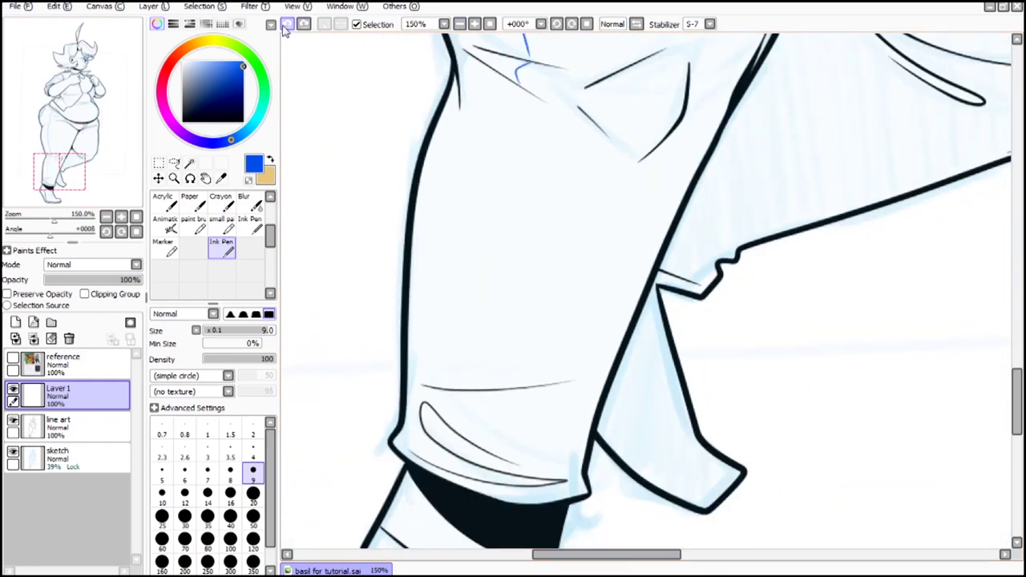
scroll(452, 433, "up", 1)
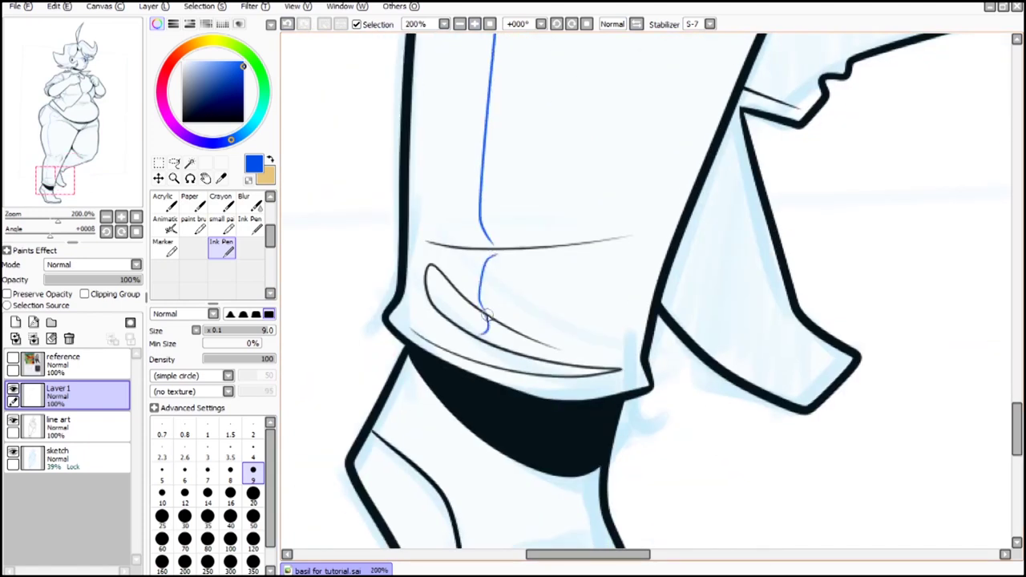
scroll(497, 318, "down", 3)
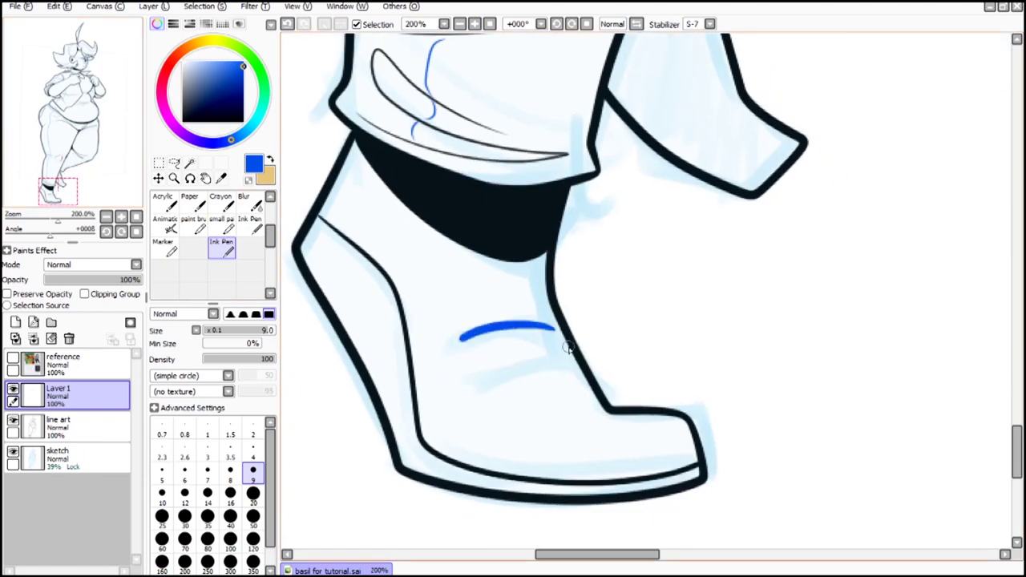
Step: Draw three blue laces with round eyelets on the front shoe, redoing poor strokes, and nudge their placement
left_click_drag(492, 387, 486, 390)
triple_click(284, 24)
left_click_drag(557, 326, 451, 333)
left_click_drag(559, 338, 458, 355)
double_click(284, 24)
left_click_drag(550, 319, 449, 320)
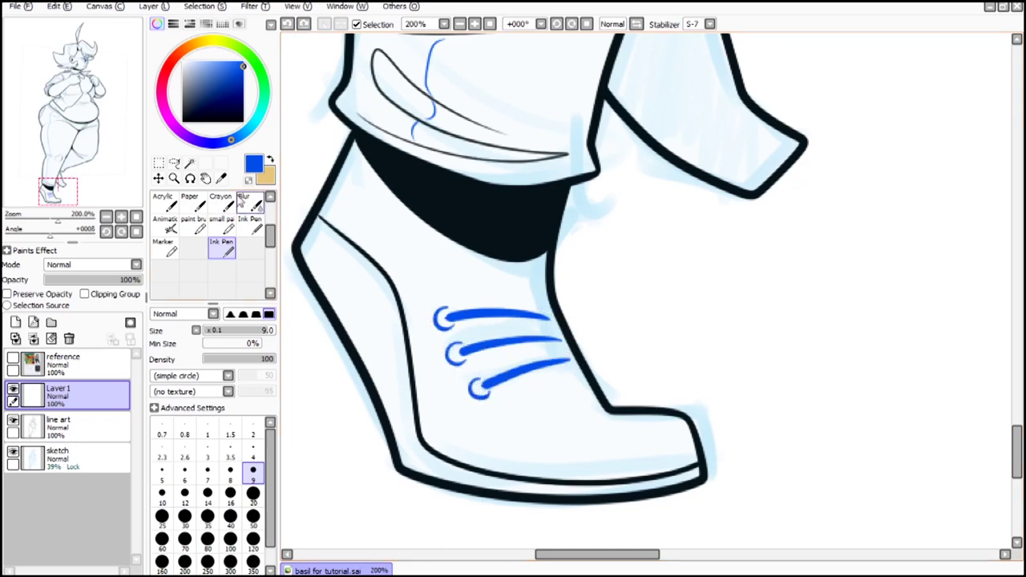
left_click(159, 178)
left_click_drag(603, 286, 601, 281)
Step: Draw the blue inner seam of the bent back leg across its folds and up the thigh with the Ink Pen
left_click(105, 217)
mouse_move(58, 188)
left_mouse_down()
mouse_move(116, 81)
mouse_move(80, 149)
left_mouse_up()
left_click(218, 256)
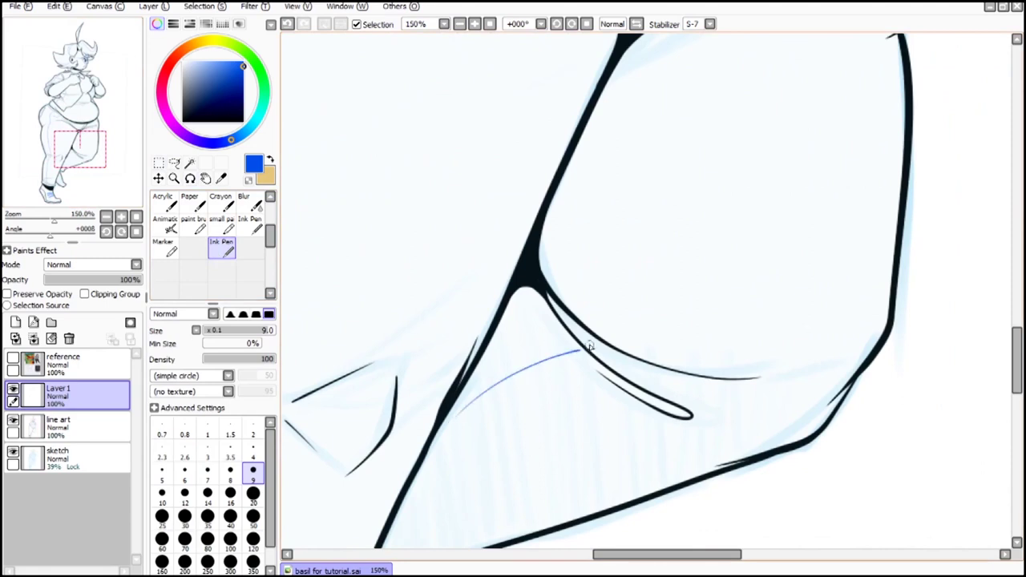
left_click_drag(686, 43, 595, 113)
key("ctrl+z")
left_click_drag(517, 409, 475, 315)
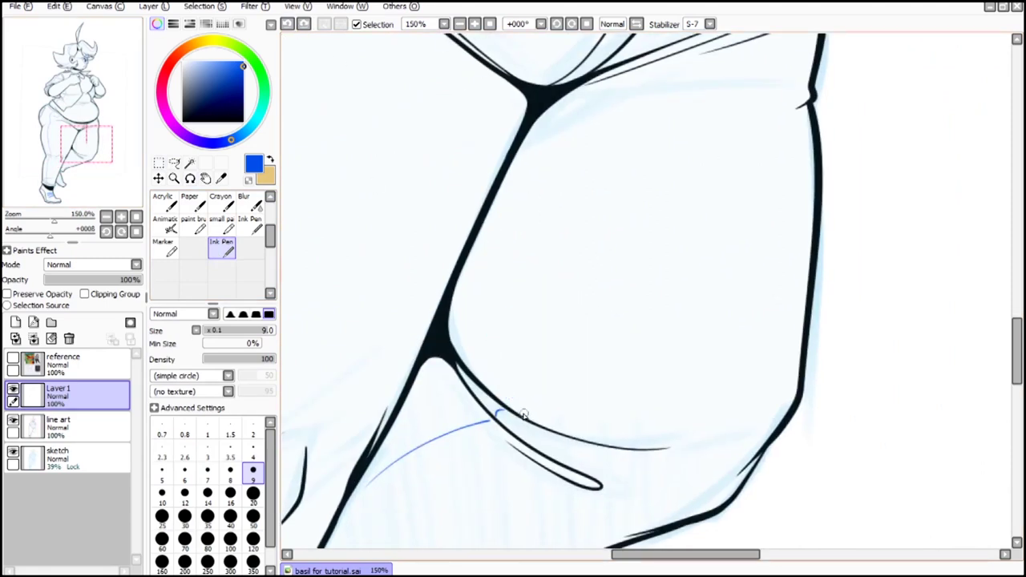
left_click_drag(524, 415, 526, 416)
scroll(513, 162, "down", 3)
left_click_drag(513, 162, 486, 277)
Step: Redraw the blue pocket curve on the far hip and add a blue fly seam below the belly
scroll(486, 277, "up", 4)
left_click_drag(726, 303, 766, 369)
left_click_drag(399, 497, 443, 462)
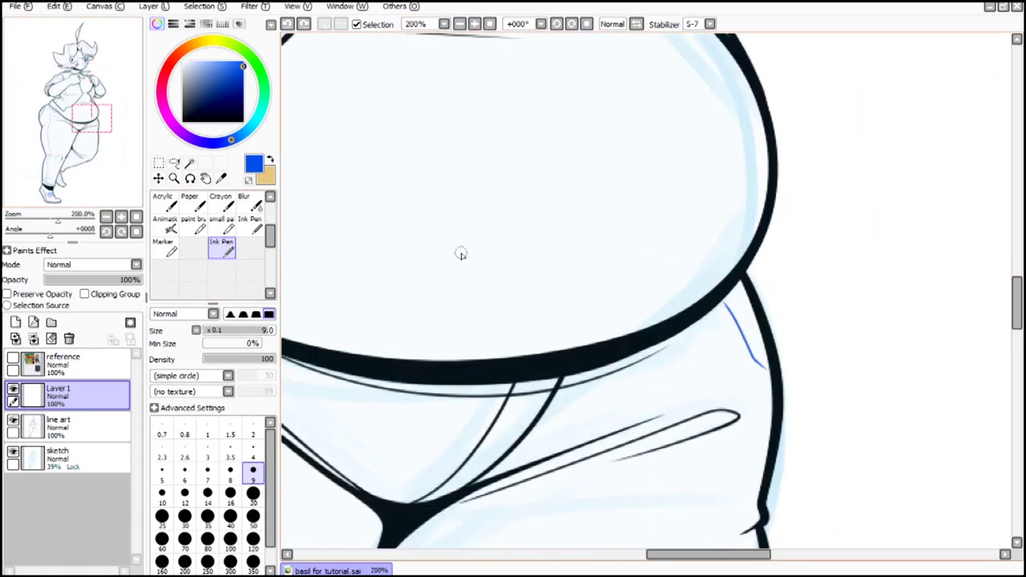
key("ctrl+z")
scroll(493, 424, "down", 1)
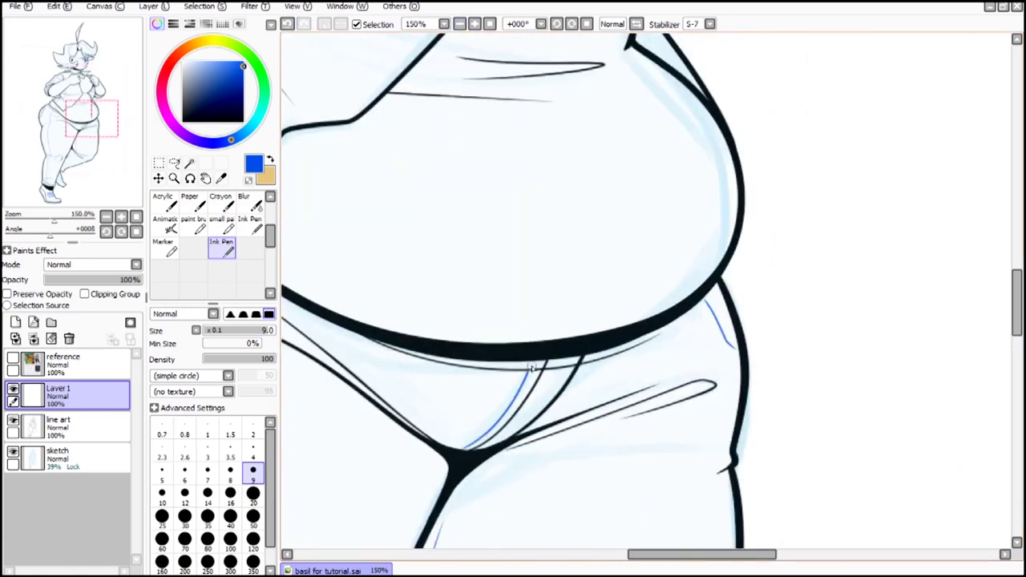
scroll(532, 368, "up", 4)
scroll(623, 131, "down", 5)
scroll(623, 160, "up", 3)
Step: Try further blue seam strokes around the waist and undo them
left_click_drag(295, 323, 598, 362)
key("ctrl+z")
mouse_move(385, 314)
left_mouse_down()
mouse_move(538, 265)
mouse_move(474, 237)
mouse_move(545, 378)
mouse_move(513, 258)
left_mouse_up()
key("ctrl+z")
key("ctrl+z")
key("ctrl+z")
Step: Draw blue seam details around the waist and redraw the waistband line on the near hip beneath the jacket hem
left_click_drag(475, 393, 513, 257)
scroll(513, 256, "down", 4)
left_click_drag(521, 449, 666, 264)
scroll(561, 321, "up", 2)
left_click_drag(497, 345, 565, 352)
left_click_drag(525, 398, 465, 365)
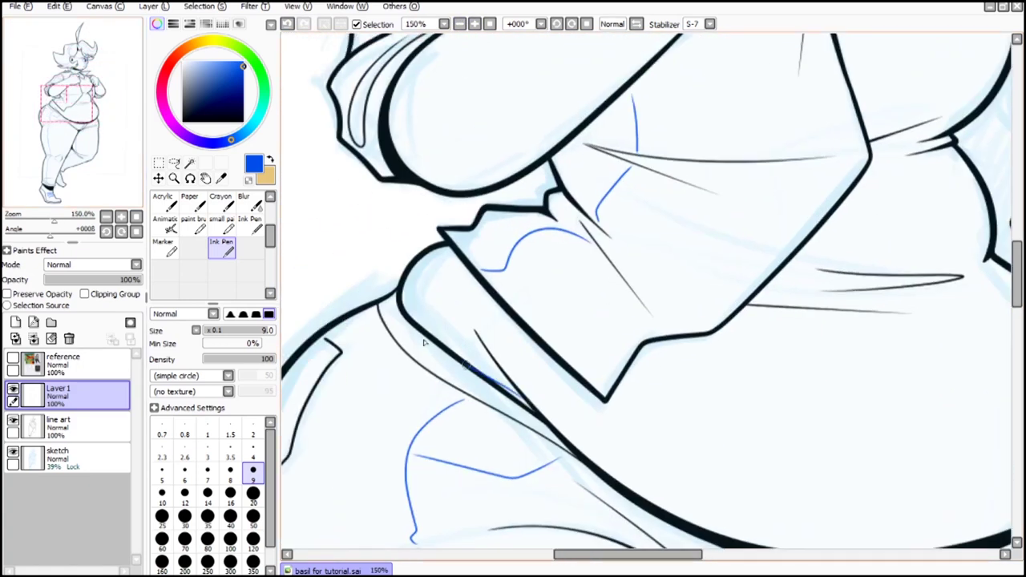
scroll(425, 385, "up", 2)
key("ctrl+z")
left_click_drag(391, 151, 639, 407)
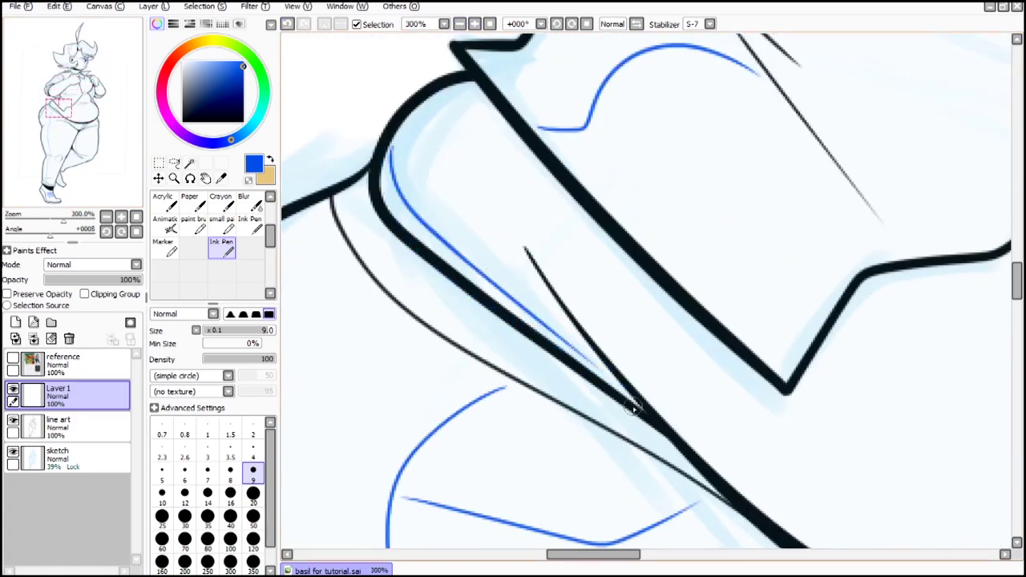
Step: Return to the glasses and set the stabilizer to 0
scroll(639, 408, "down", 4)
left_click_drag(85, 94, 94, 64)
scroll(91, 111, "up", 3)
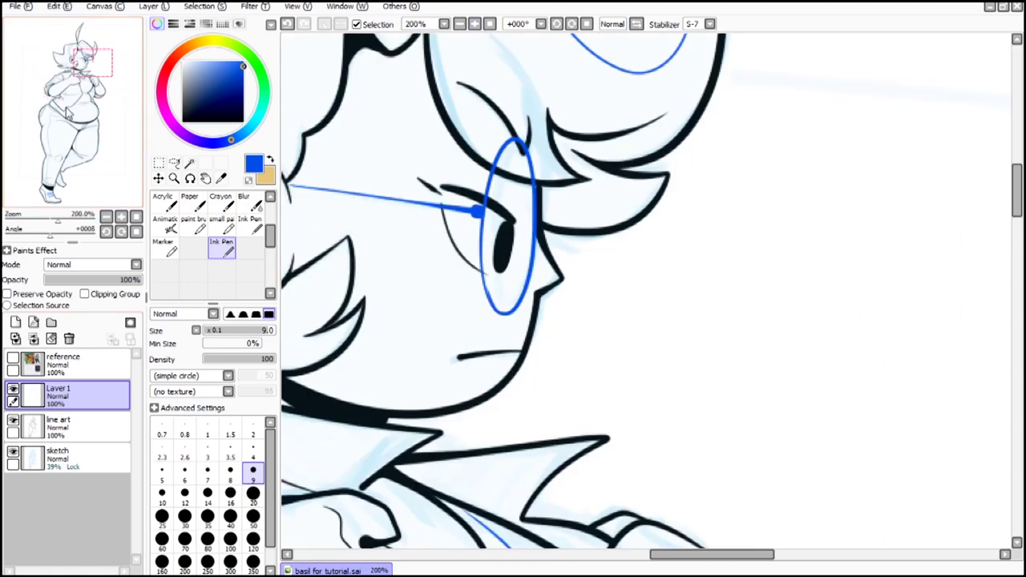
left_click(474, 24)
left_click(710, 24)
left_click(696, 36)
scroll(503, 287, "down", 6)
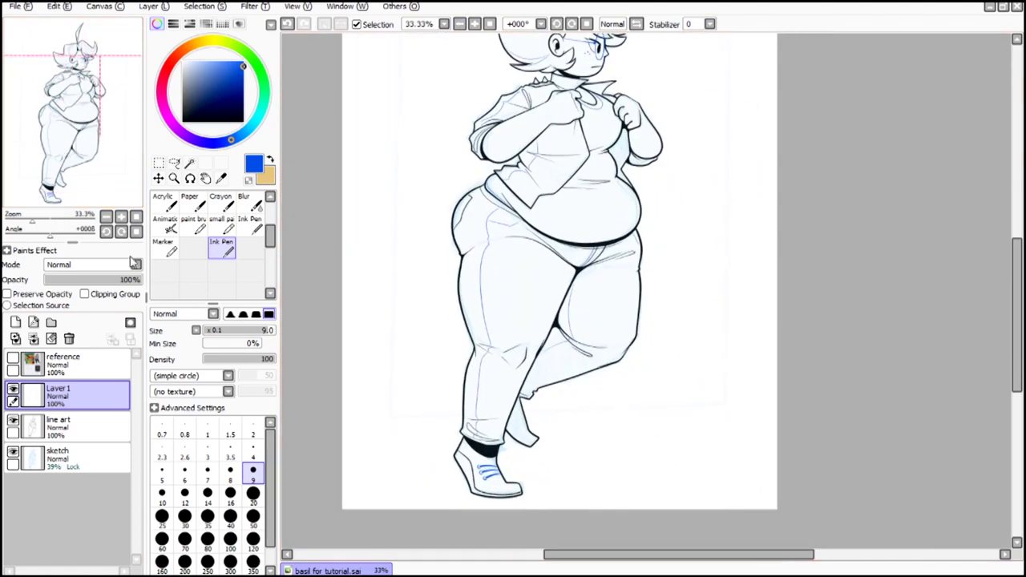
Step: Hide the blue detail layer and select the empty background around the character on the line art layer with the Magic Wand
left_click(58, 423)
left_click(189, 163)
left_click(404, 210)
scroll(562, 162, "up", 7)
scroll(264, 263, "up", 5)
Step: Trim the selection spill from the thick line under the chin with the Deselect brush at size 20
left_click(249, 224)
scroll(476, 277, "up", 2)
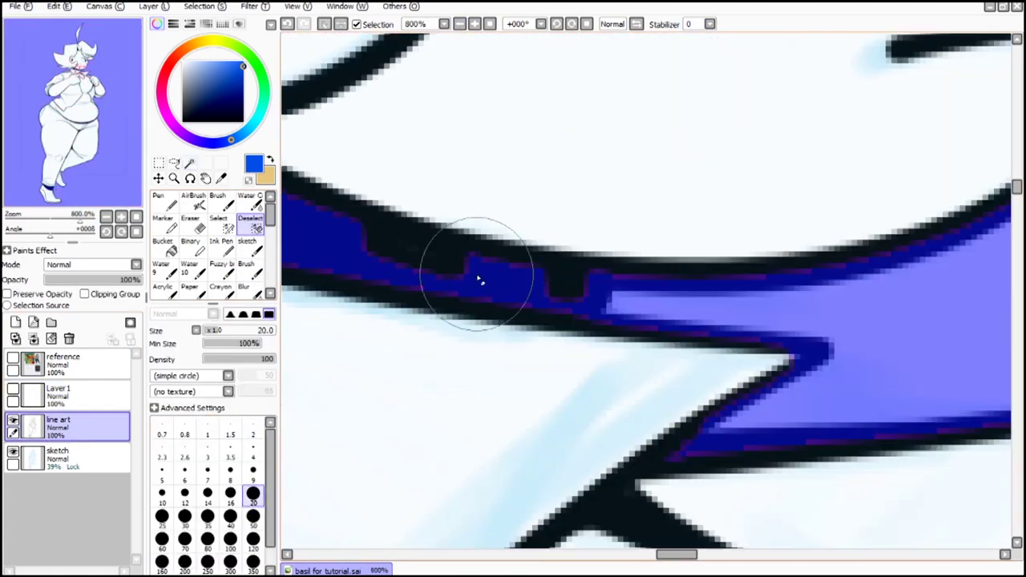
scroll(442, 301, "down", 6)
left_click(189, 163)
scroll(417, 197, "up", 7)
scroll(446, 152, "down", 3)
Step: Trim the selection at the base of the upright hair strand and the hair tips with the Deselect brush at size 2
left_click(249, 224)
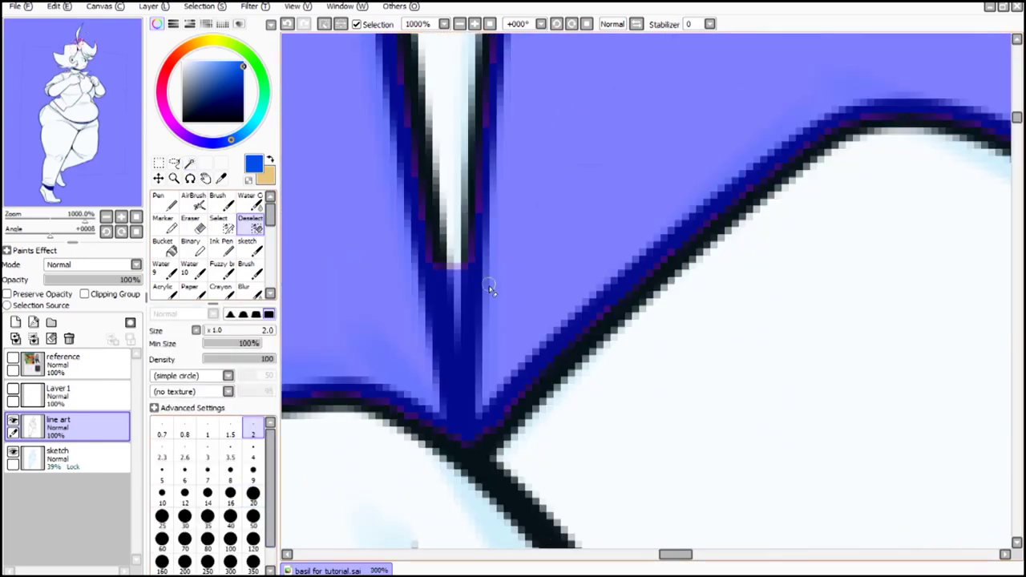
scroll(488, 286, "up", 1)
left_click_drag(446, 268, 446, 431)
scroll(446, 430, "down", 6)
scroll(529, 142, "up", 6)
left_click_drag(529, 142, 562, 76)
scroll(561, 76, "down", 7)
scroll(679, 263, "up", 7)
left_click_drag(579, 169, 537, 122)
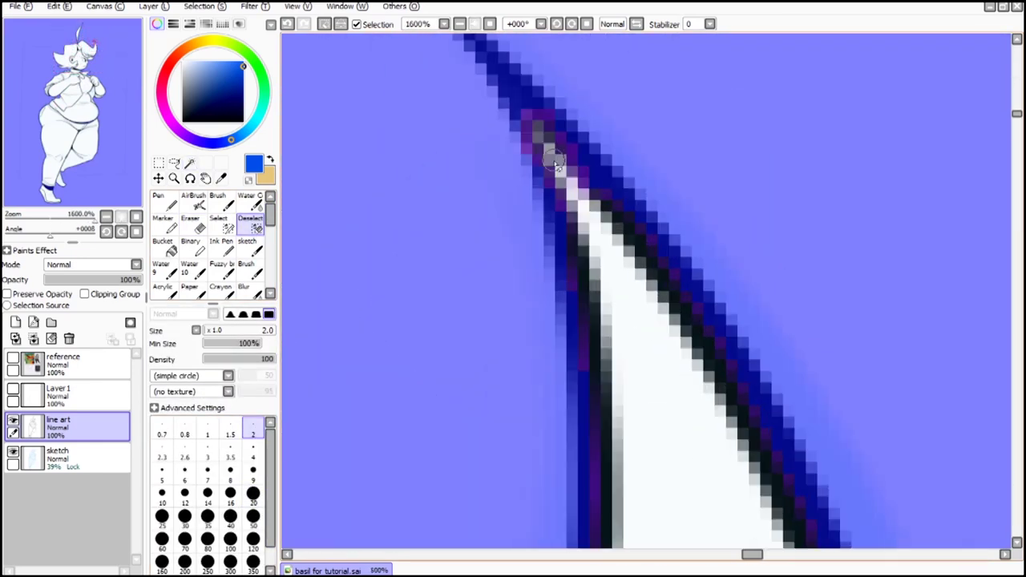
Step: Refine the selection edge around the hair using the Select and Deselect brushes
left_click(220, 224)
scroll(674, 161, "down", 8)
scroll(334, 158, "up", 8)
scroll(563, 78, "down", 6)
left_click(249, 225)
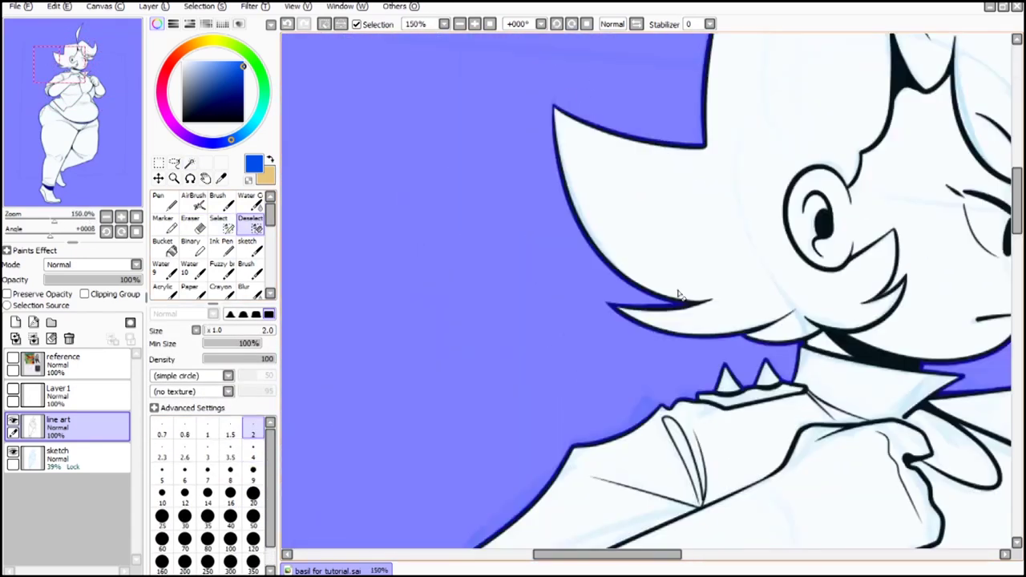
scroll(717, 316, "up", 1)
scroll(716, 316, "down", 2)
scroll(713, 318, "up", 3)
scroll(712, 319, "down", 3)
Step: Correct the selection edge at the pointed tip of the collar with the Deselect and Select brushes
scroll(561, 353, "up", 7)
left_click_drag(538, 358, 564, 375)
left_click(221, 225)
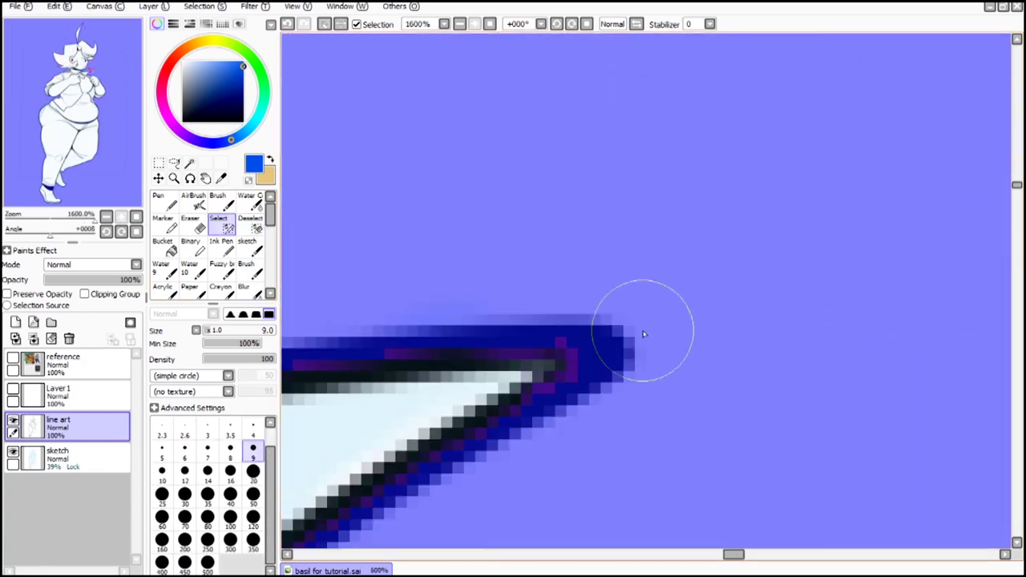
left_click(249, 225)
scroll(565, 364, "down", 6)
scroll(569, 372, "up", 5)
Step: Clean the selection edge where the outlines meet beside the torso with the Deselect brush at size 16
left_click(231, 496)
scroll(709, 393, "down", 5)
scroll(565, 465, "up", 3)
scroll(568, 479, "down", 4)
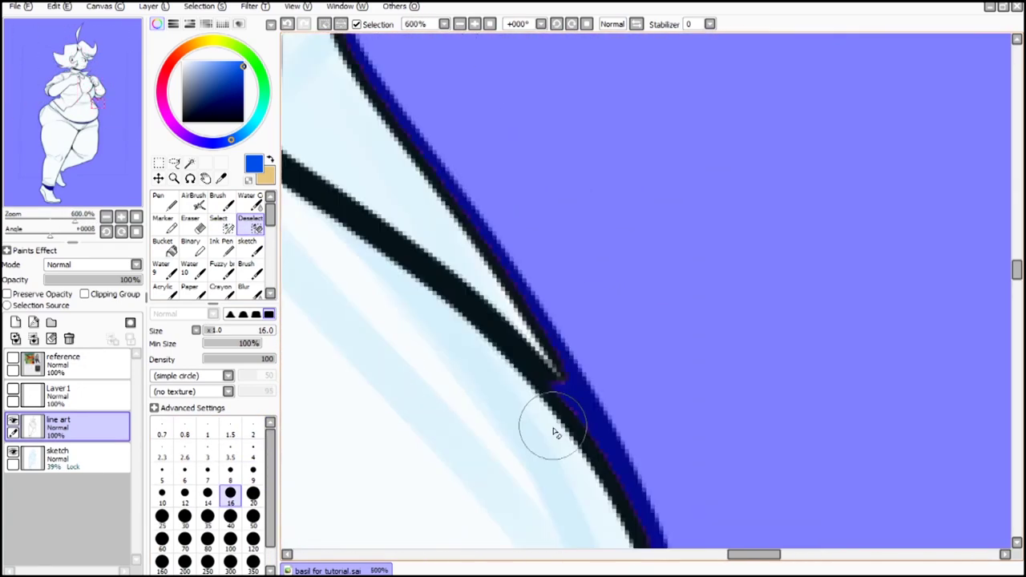
scroll(351, 419, "up", 4)
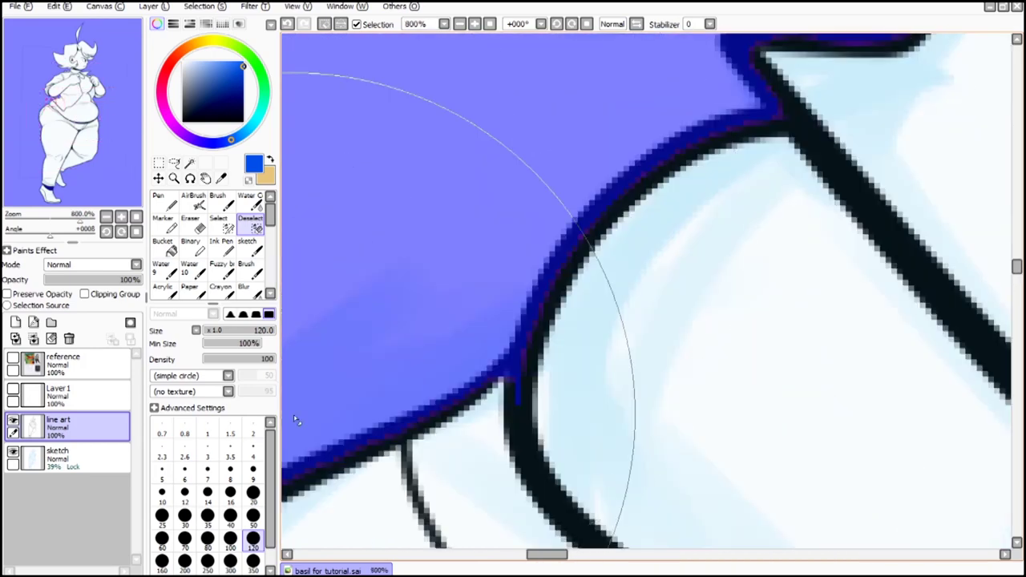
Step: Refine the selection edge around the near sleeve and the legs with the Deselect brush at size 9
scroll(552, 258, "down", 5)
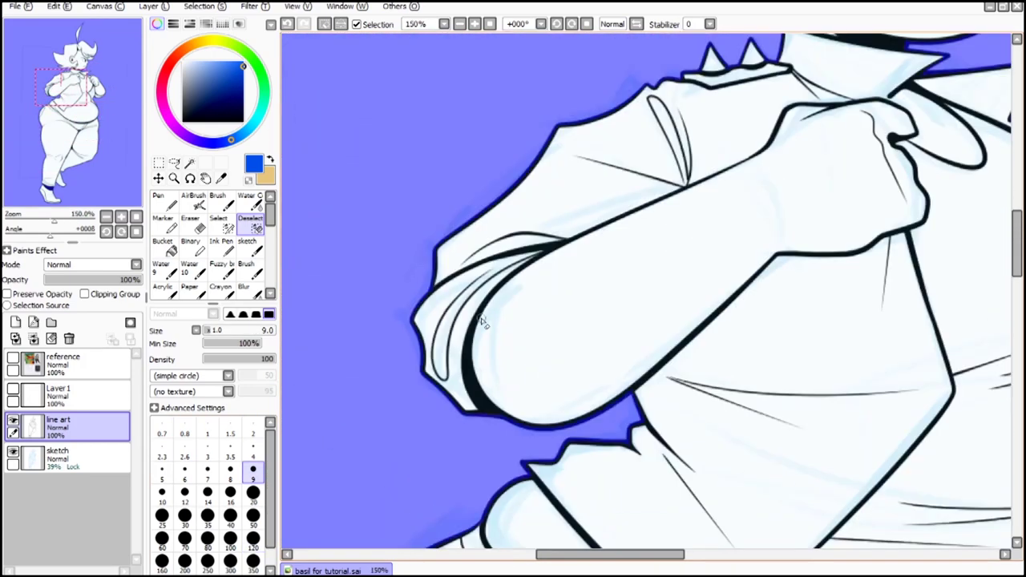
scroll(458, 153, "up", 6)
scroll(461, 156, "down", 5)
scroll(559, 265, "up", 6)
scroll(561, 269, "down", 3)
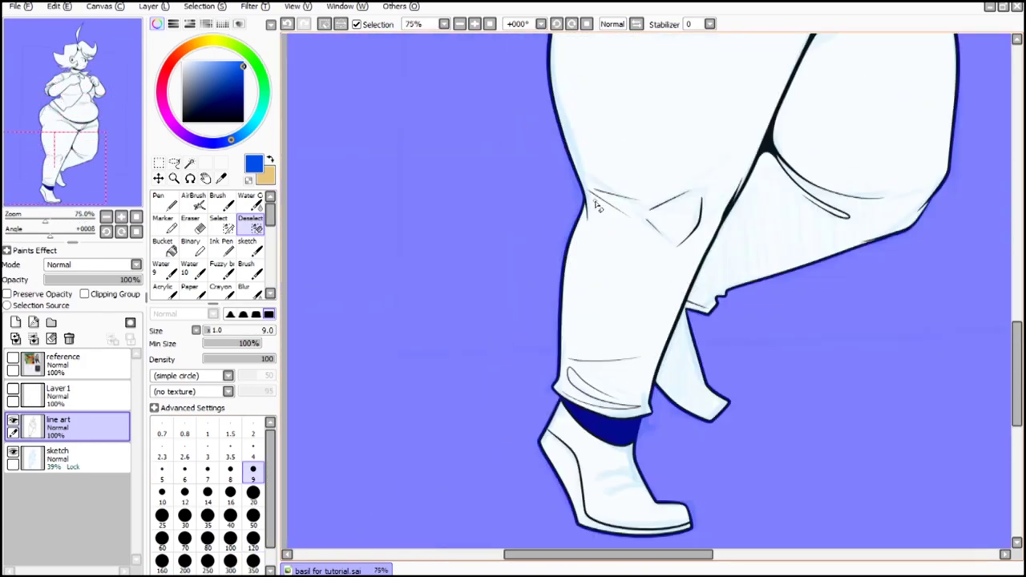
scroll(396, 442, "up", 4)
Step: Remove the black sock from the selection with the Deselect brush at size 20
left_click(254, 494)
scroll(441, 237, "down", 3)
left_click_drag(433, 277, 650, 403)
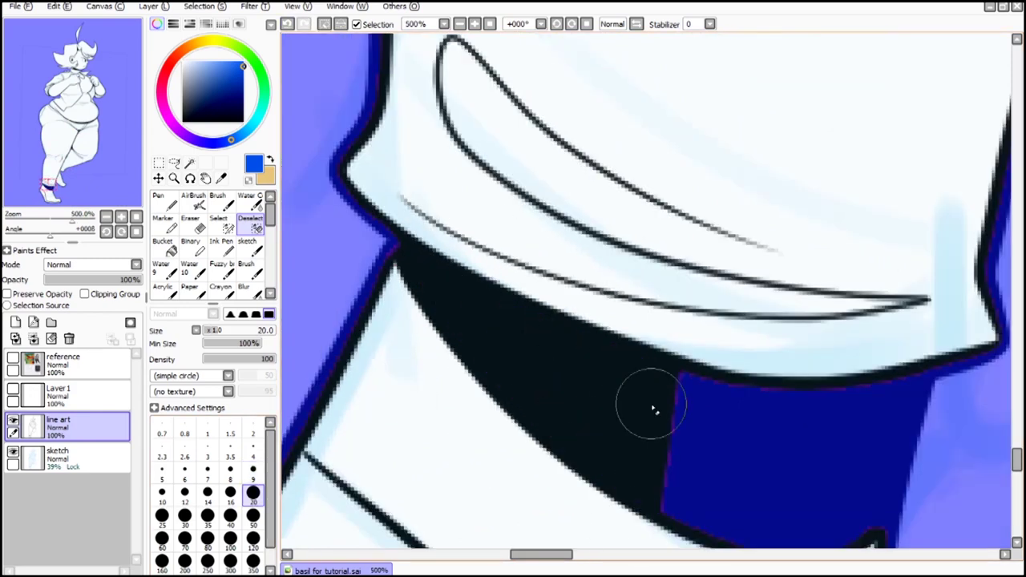
scroll(896, 387, "up", 1)
mouse_move(790, 269)
left_mouse_down()
mouse_move(738, 389)
mouse_move(596, 336)
left_mouse_up()
Step: Clean the selection edge at the back knee and around the shoulder spikes with the Deselect brush
left_click_drag(50, 186, 104, 122)
scroll(488, 141, "up", 3)
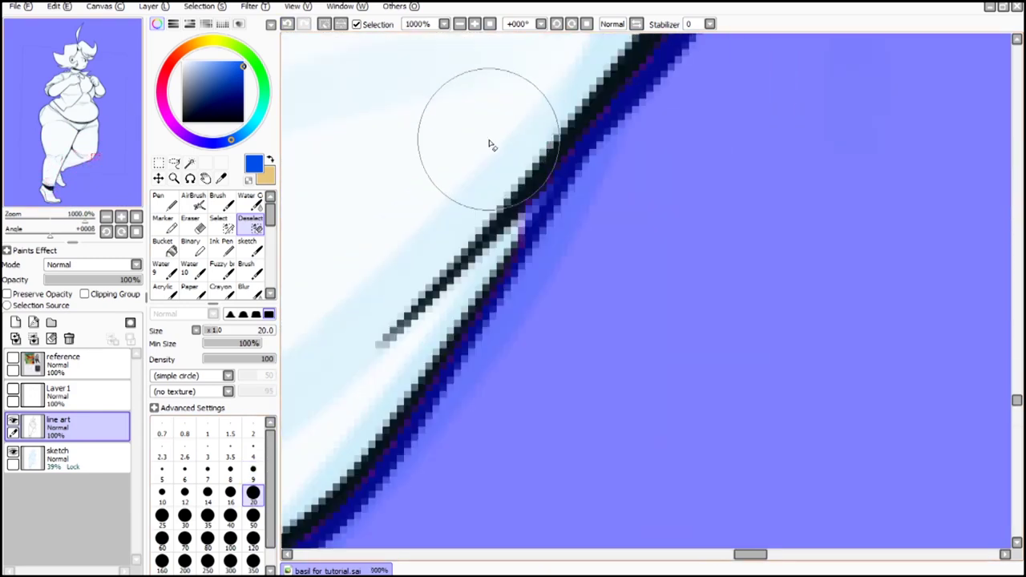
scroll(364, 65, "up", 2)
scroll(369, 192, "down", 5)
scroll(508, 355, "up", 5)
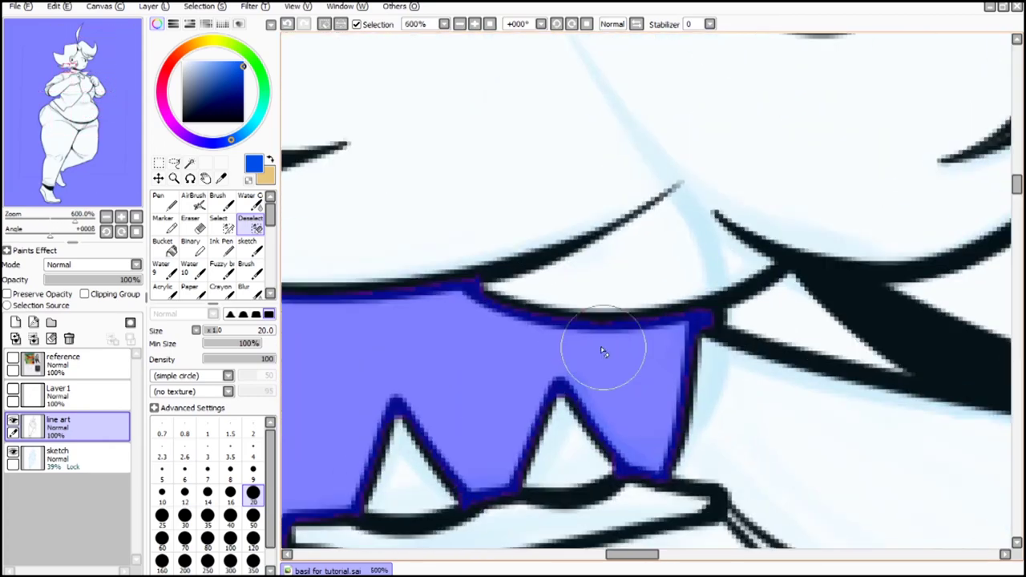
scroll(603, 351, "down", 5)
scroll(634, 456, "up", 4)
Step: Invert the selection to cover the character and touch up missed areas with the Select brush
left_click(204, 7)
left_click(210, 32)
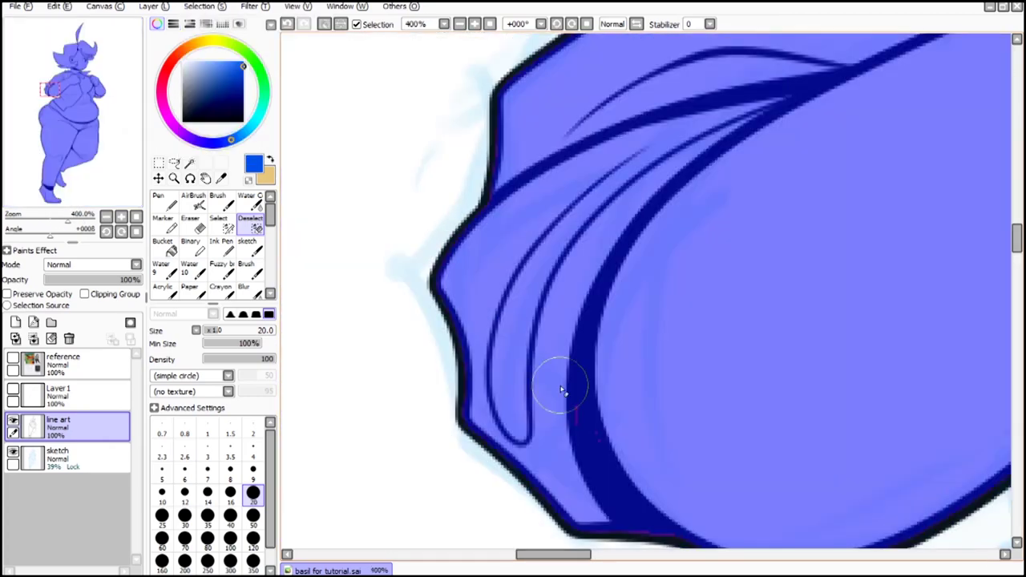
left_click(221, 225)
scroll(623, 444, "down", 5)
scroll(654, 289, "up", 3)
Step: Extend the selection into the narrow base of the upright hair strand with the Select brush at size 0.7
scroll(762, 60, "up", 6)
left_click_drag(238, 331, 203, 331)
left_click_drag(554, 311, 559, 389)
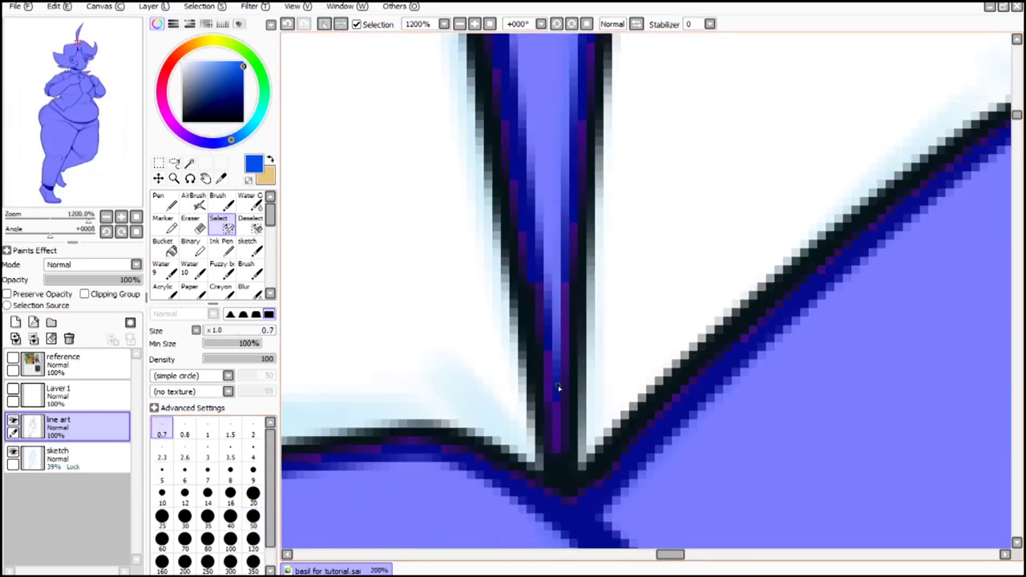
scroll(559, 390, "down", 6)
scroll(595, 201, "up", 6)
scroll(601, 241, "down", 6)
scroll(722, 369, "up", 6)
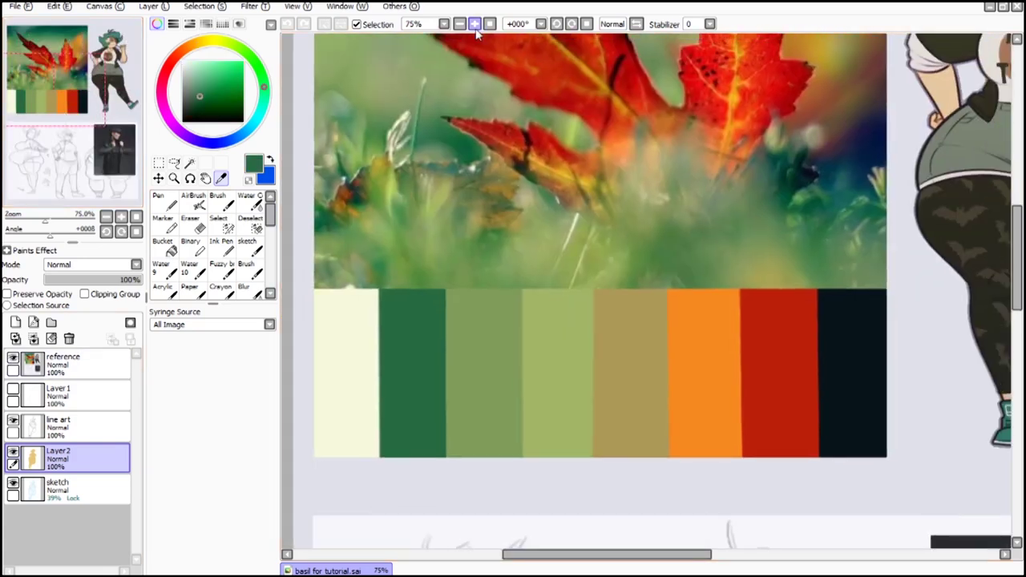
Step: Sample colors from the reference layer's palette and block in the green hair and brown pants on Layer2
scroll(483, 357, "up", 10)
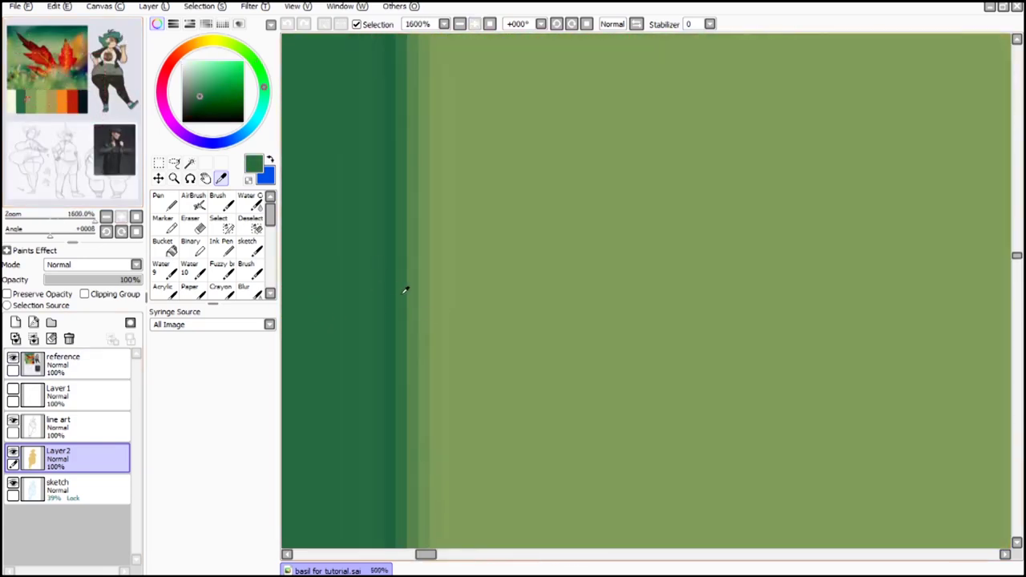
left_click(403, 294)
scroll(403, 291, "down", 10)
key("x")
left_click(498, 265)
left_click(12, 358)
scroll(553, 180, "up", 2)
key("x")
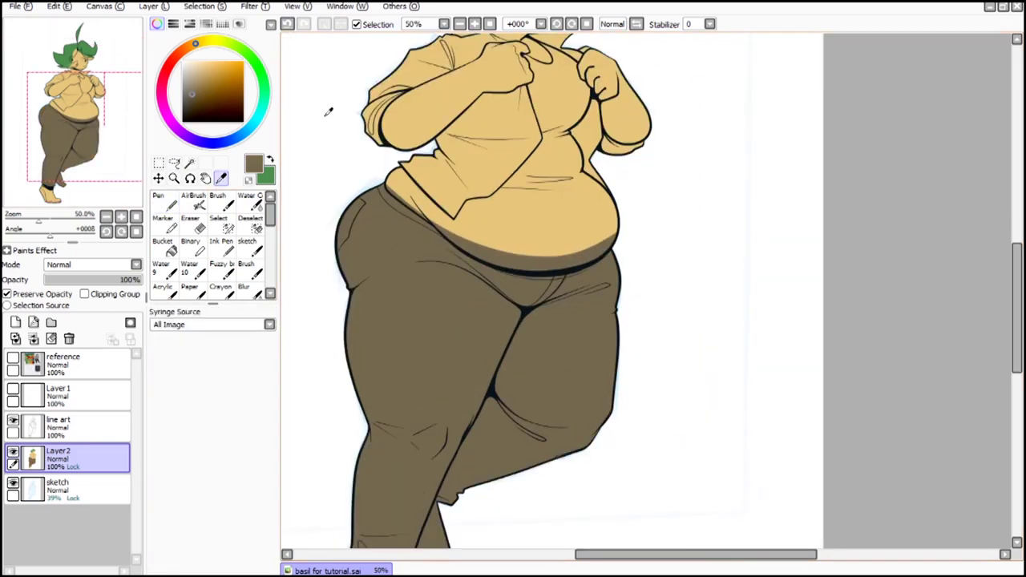
Step: Block in the off-white shirt and the dark jacket on Layer2 with the Pen at size 120
left_click(12, 360)
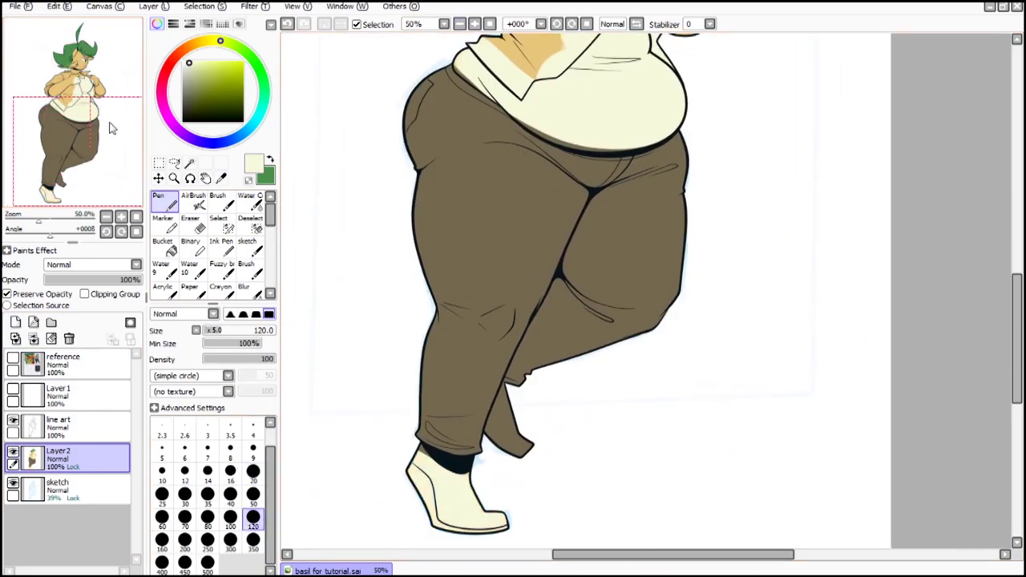
left_click_drag(112, 129, 131, 39)
key("ctrl+z")
key("alt")
left_click(166, 112)
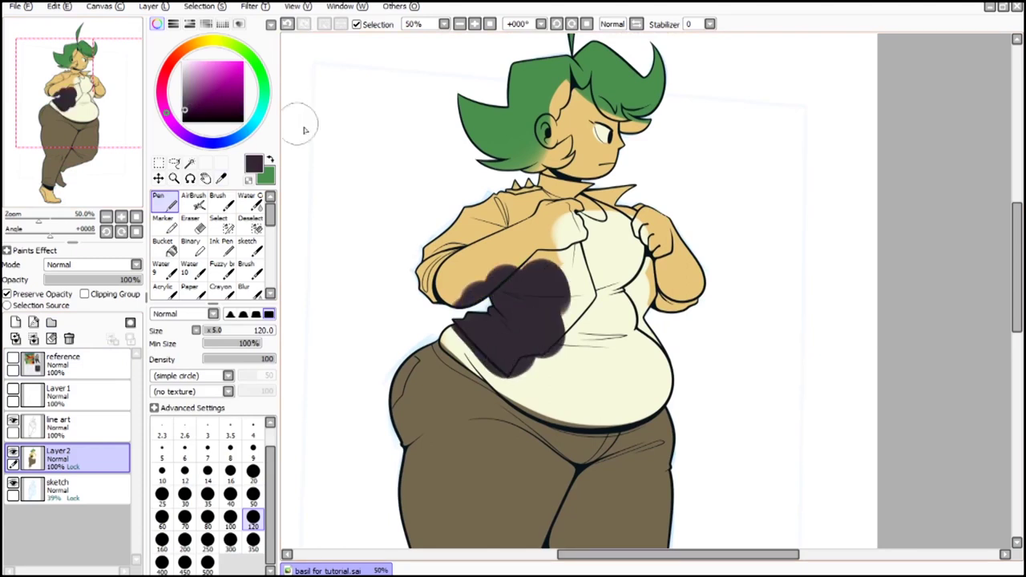
left_click_drag(118, 41, 113, 105)
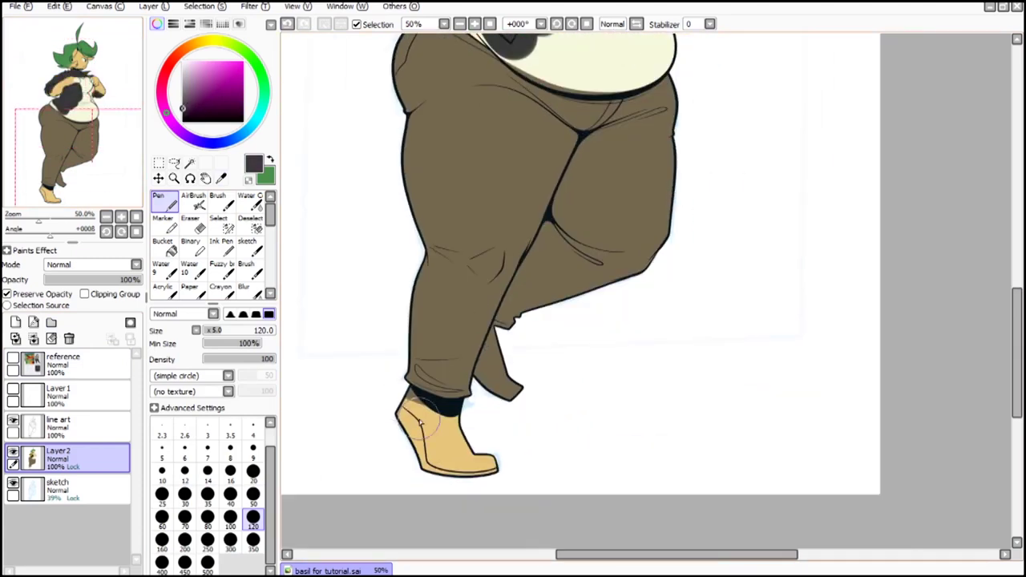
Step: Paint the shoe dark gray with the size-120 Pen
left_click_drag(417, 407, 487, 467)
left_click_drag(110, 85, 123, 95)
key("alt")
mouse_move(101, 167)
left_mouse_down()
mouse_move(93, 120)
mouse_move(87, 158)
left_mouse_up()
Step: Sample the orange-red from the reference layer and paint it onto the shoe with the Pen at size 50
left_click(13, 358)
left_click(565, 215)
left_click(13, 357)
left_click(164, 202)
left_click(254, 497)
left_click_drag(478, 433, 459, 491)
Step: Paint orange-red over the eye area and show Layer1 with the glasses line art
left_click_drag(87, 157, 96, 72)
double_click(474, 24)
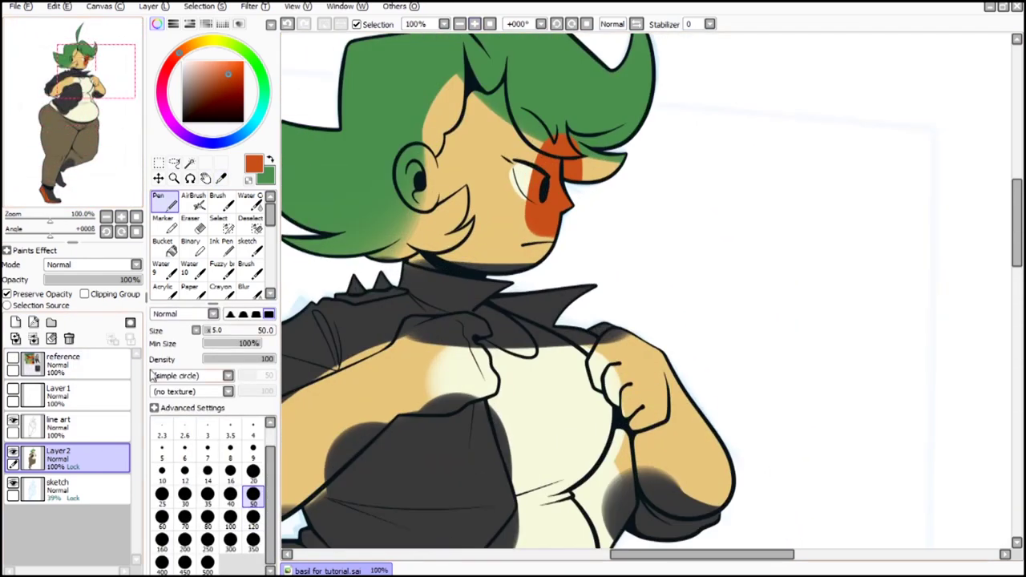
left_click(13, 389)
left_click_drag(90, 112, 85, 100)
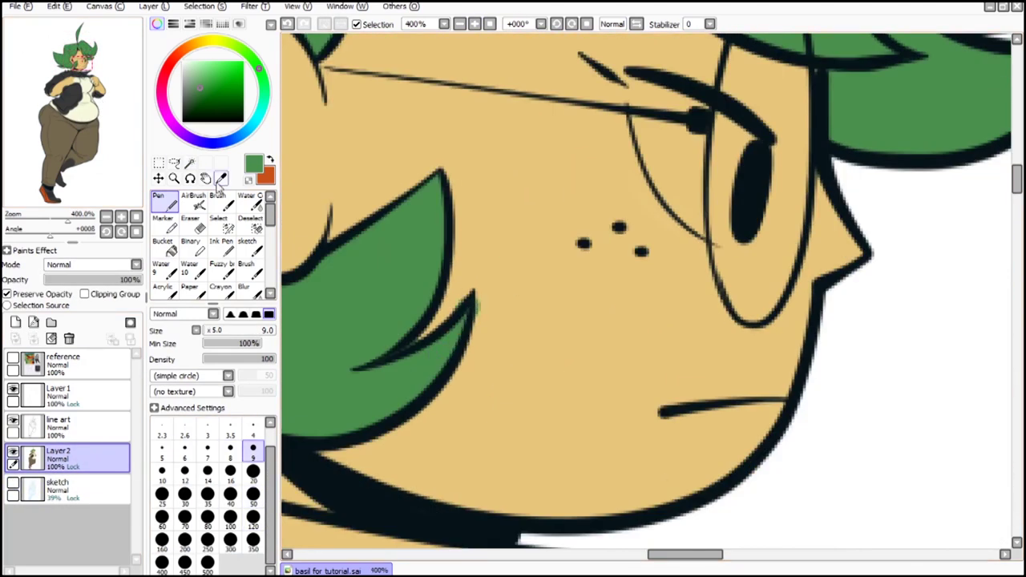
Step: Sample the skin color and clean up the green spill beside the cheek hair tip with the Pen at size 4
left_click(221, 181)
left_click(497, 300)
left_click(165, 201)
left_click(253, 429)
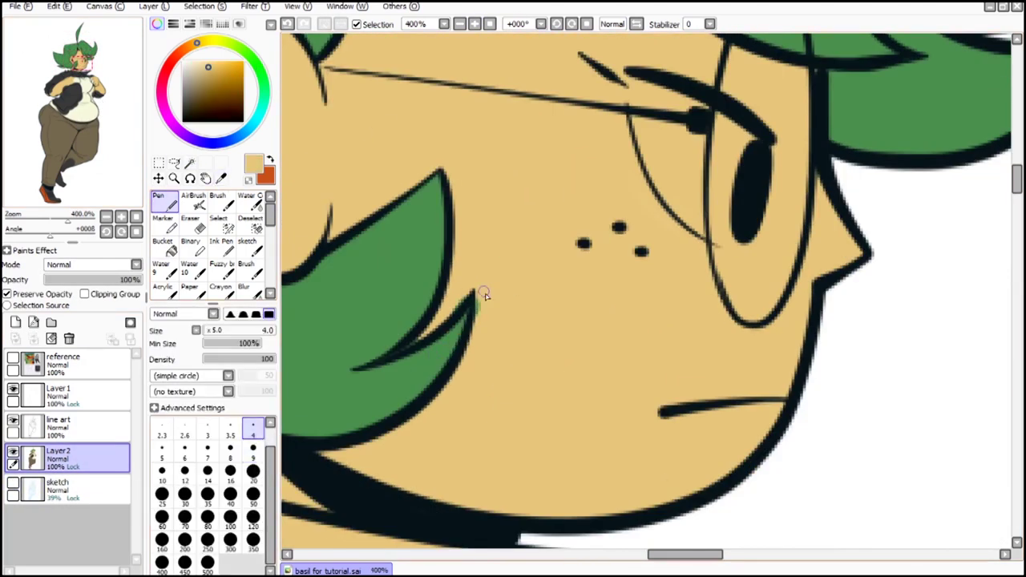
left_click(78, 61)
left_click(253, 473)
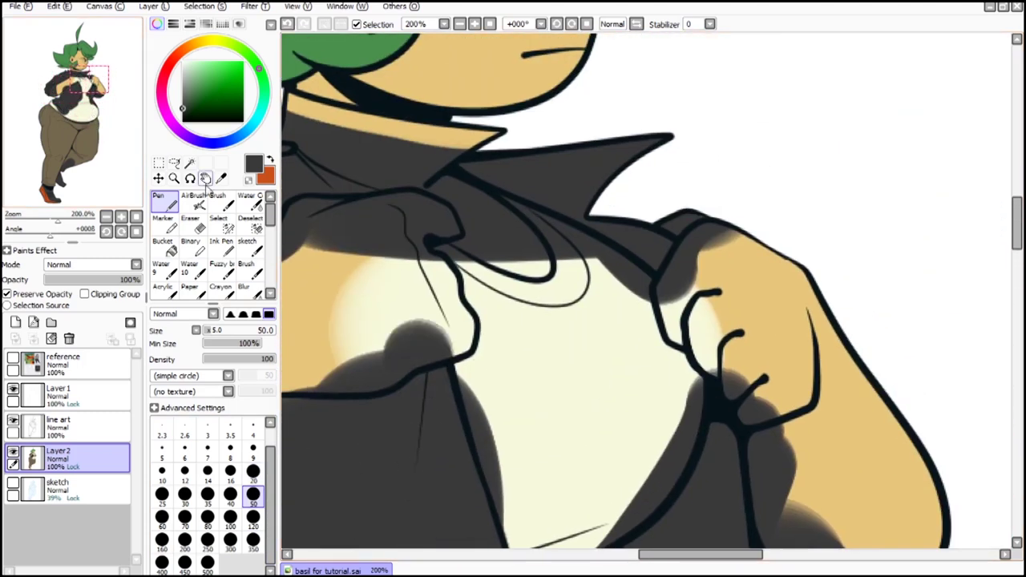
left_click(190, 163)
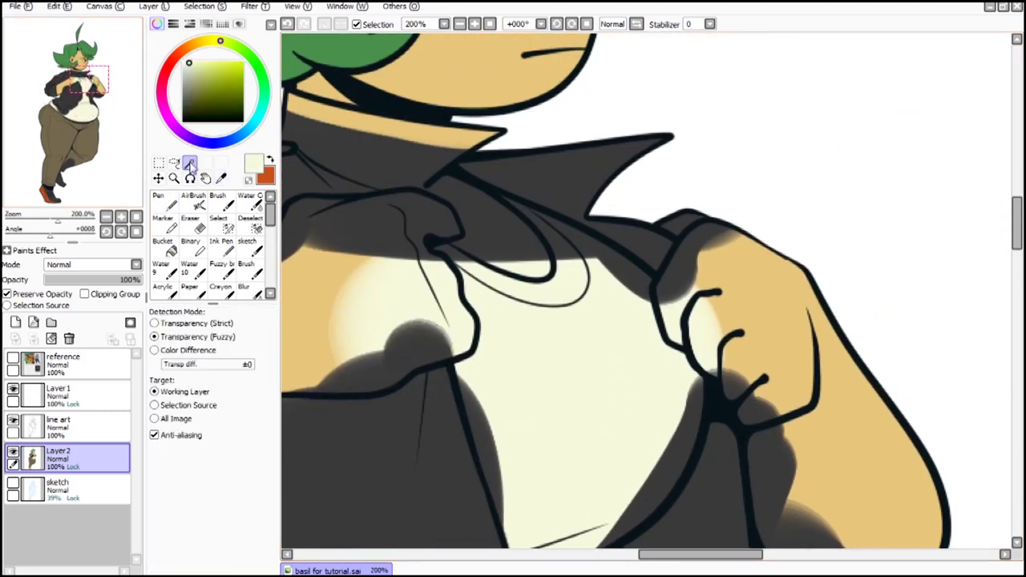
right_click(338, 121)
left_click(68, 433)
left_click(513, 304)
scroll(647, 290, "down", 1)
key("ctrl+d")
Step: Sample the jacket's dark gray and paint it over the near sleeve on Layer2 with the Pen
right_click(412, 172)
left_click(164, 202)
mouse_move(501, 396)
left_mouse_down()
mouse_move(473, 448)
mouse_move(506, 405)
left_mouse_up()
left_click(288, 25)
left_click(69, 457)
left_click_drag(577, 377, 549, 278)
Step: Select the near forearm and fist from the line art layer with the Magic Wand and fill them with skin color on Layer2
left_click(221, 178)
left_click(69, 427)
left_click(8, 294)
left_click(69, 457)
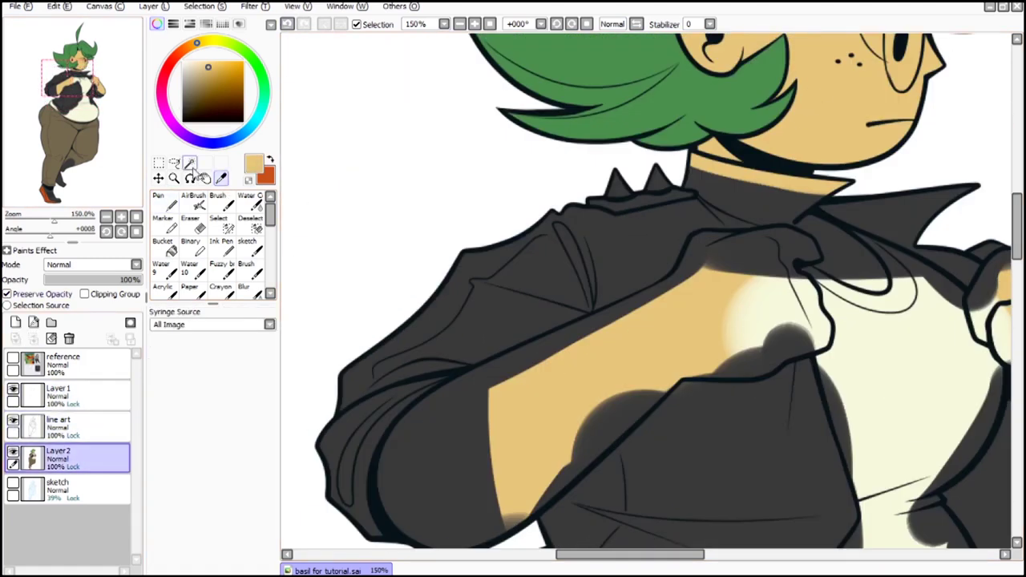
left_click(191, 164)
left_click(69, 426)
left_click(562, 377)
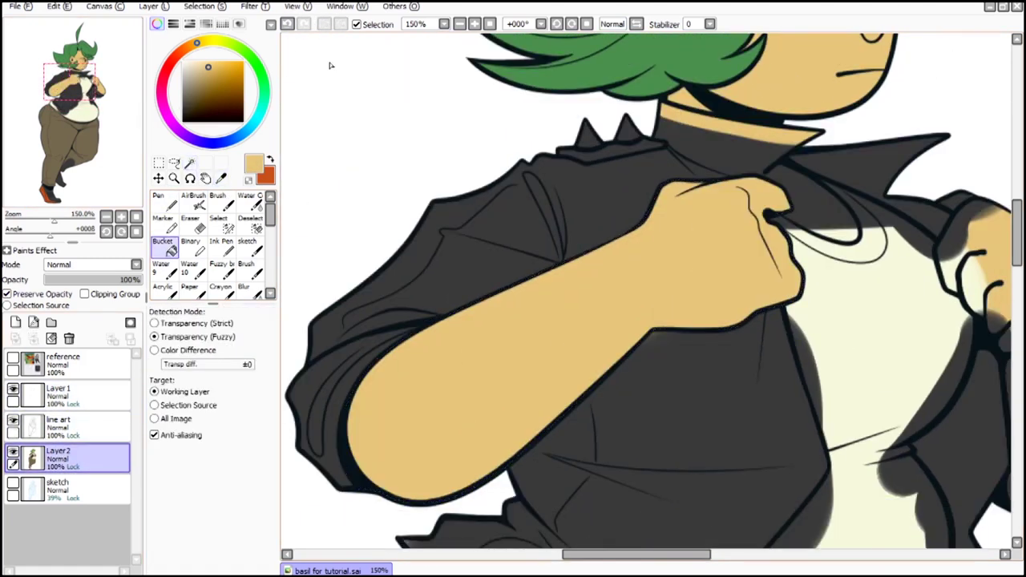
Step: Touch up the skin color along the edges of the clenched fist with the Pen at size 20
scroll(807, 147, "up", 3)
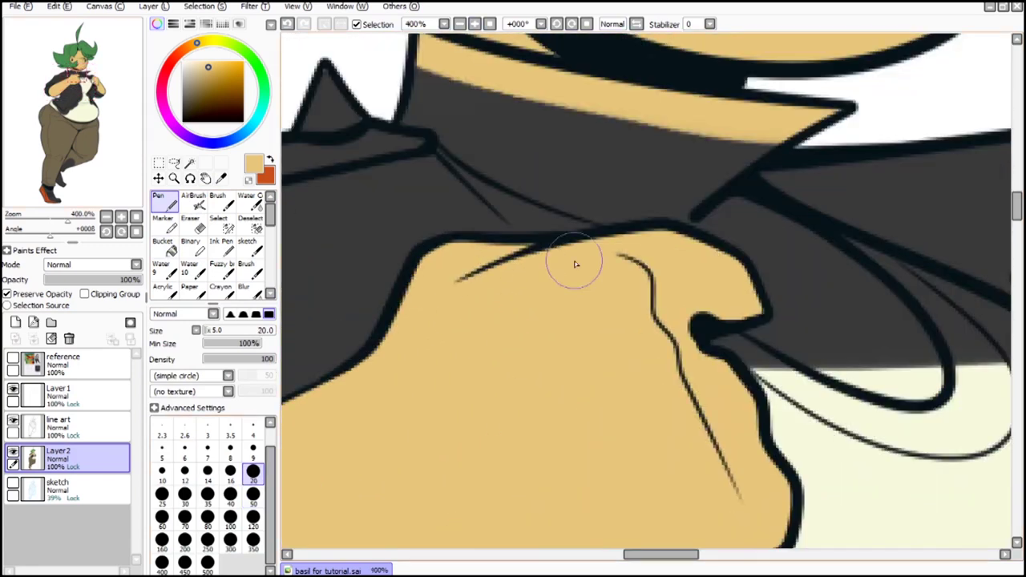
scroll(571, 249, "down", 2)
left_click_drag(570, 241, 175, 236)
left_click_drag(511, 363, 527, 356)
left_click_drag(553, 369, 487, 234)
left_click(231, 474)
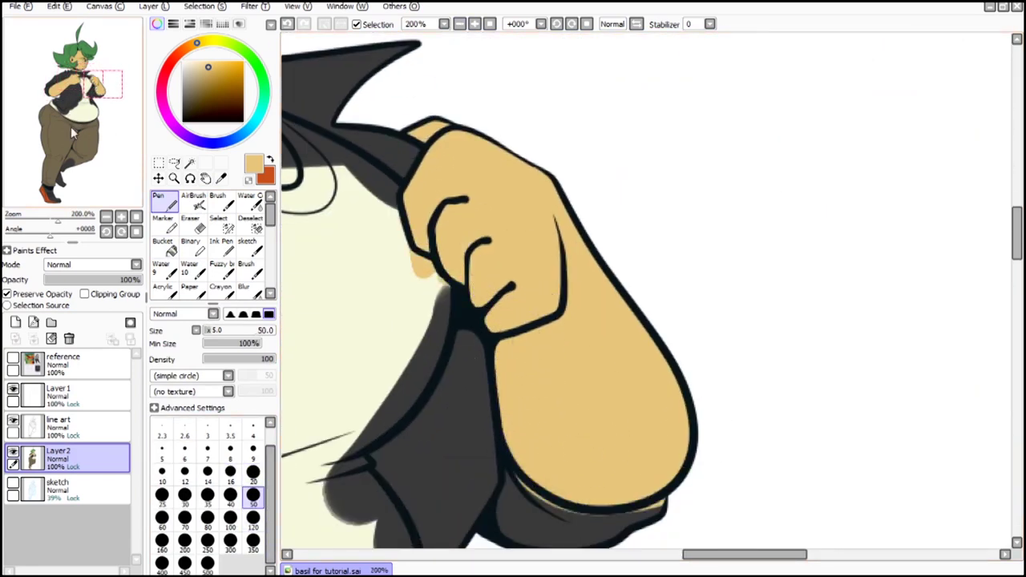
Step: Paint the near sleeve's rolled cuff light gray with the Pen at size 20, sampling tones from the canvas
left_click(78, 88)
right_click(423, 193)
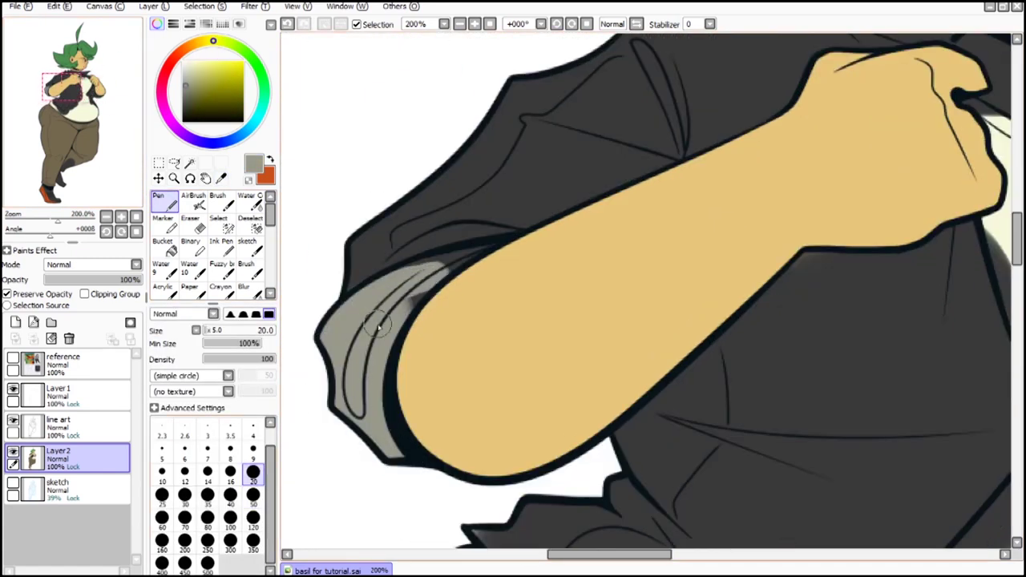
right_click(449, 209)
right_click(513, 280)
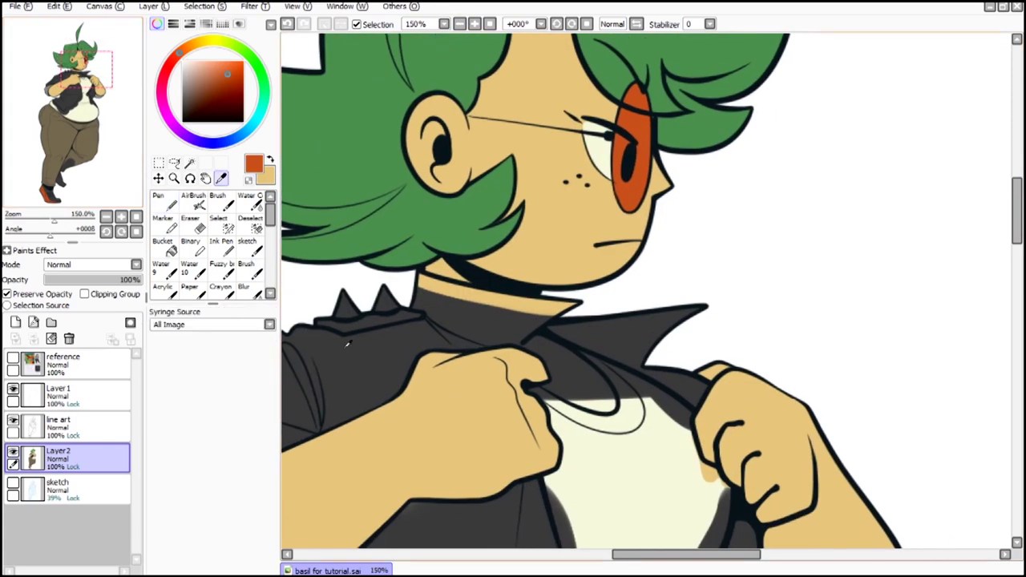
Step: Paint the shirt's neckline opening skin-colored with the Pen and clean its edge against the dark jacket
double_click(475, 24)
left_click(7, 294)
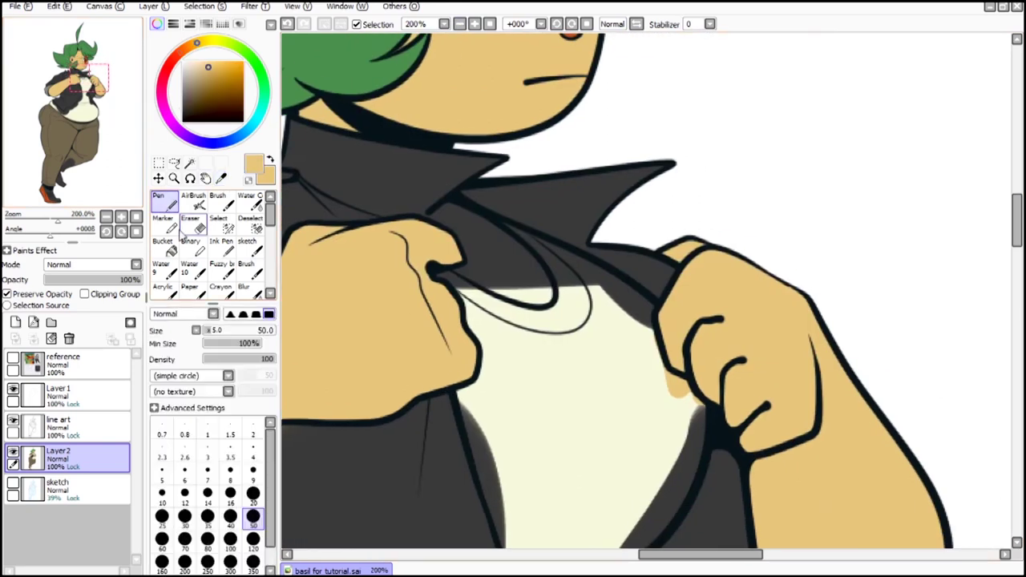
left_click_drag(450, 277, 489, 333)
left_click(361, 163, "alt")
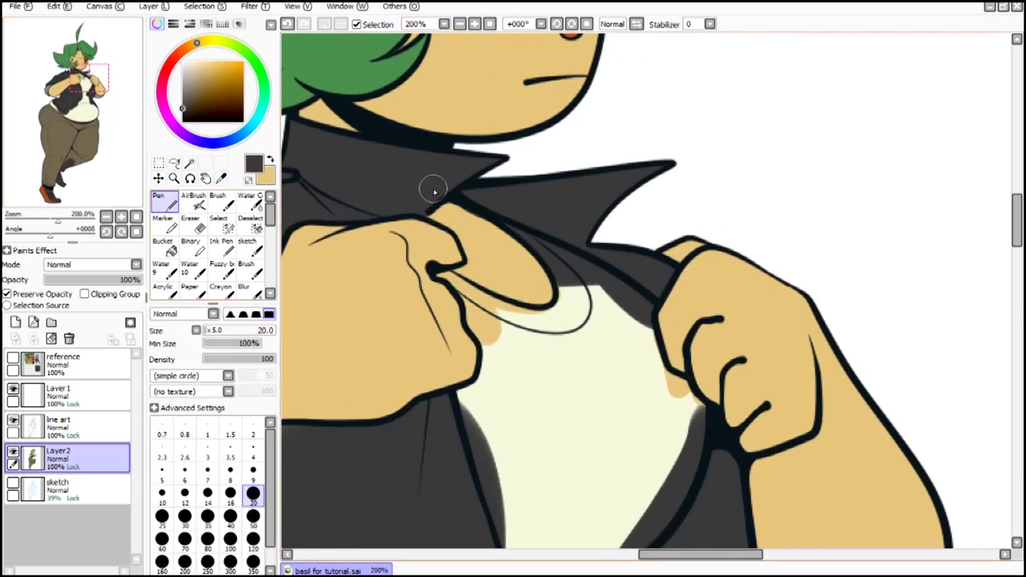
left_click(443, 239, "alt")
left_click_drag(103, 147, 104, 150)
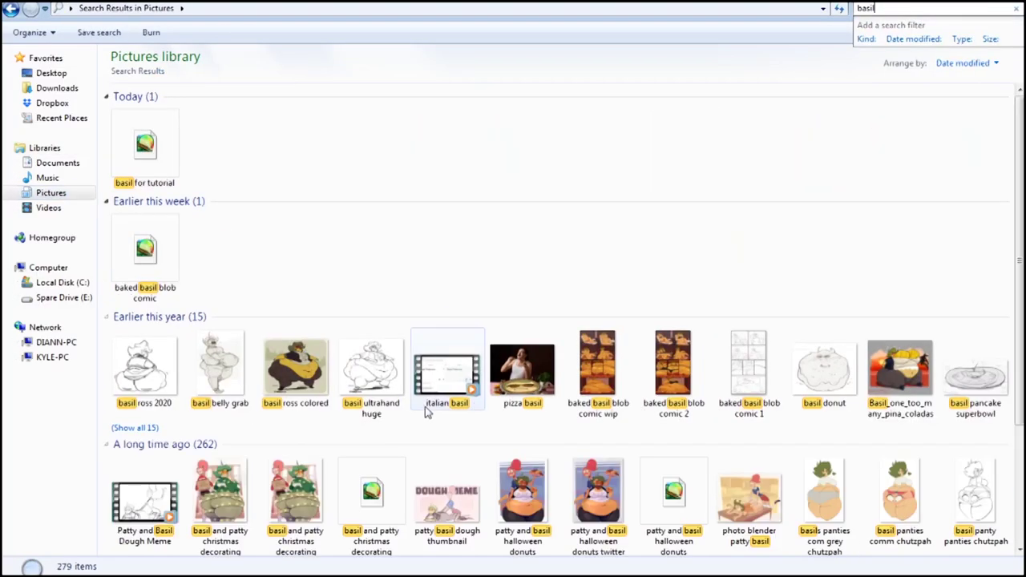
Step: In Windows Explorer, browse the basil pictures in the Pictures library and open a colored one for reference
left_click(300, 367)
scroll(399, 455, "down", 2)
double_click(297, 304)
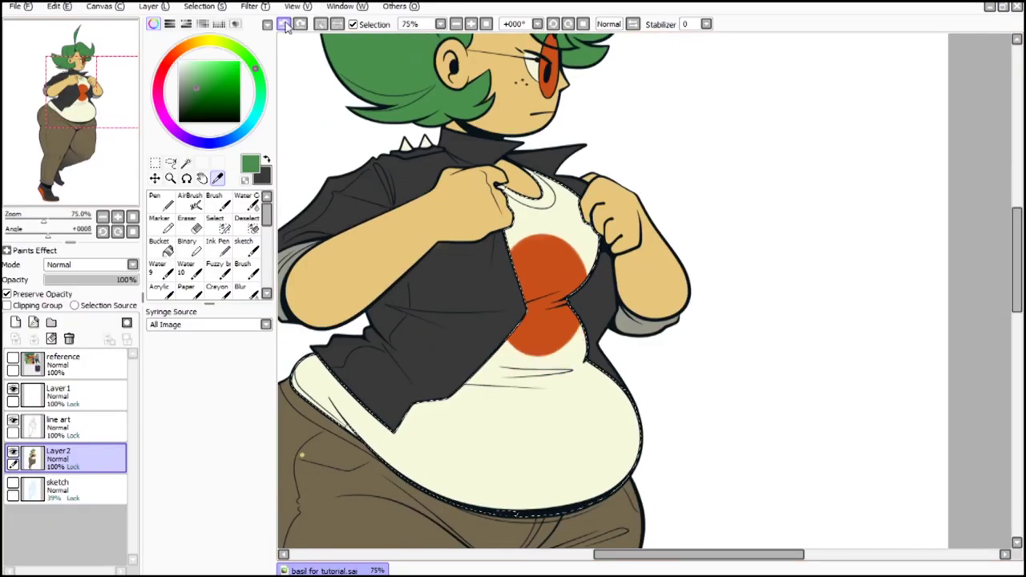
Step: Back in PaintTool SAI, replace the shirt's orange circle with a green Pen curve and fill the shirt area with the Bucket
left_click(286, 27)
left_click_drag(497, 269, 524, 283)
left_click(160, 202)
left_click(249, 473)
scroll(515, 279, "up", 1)
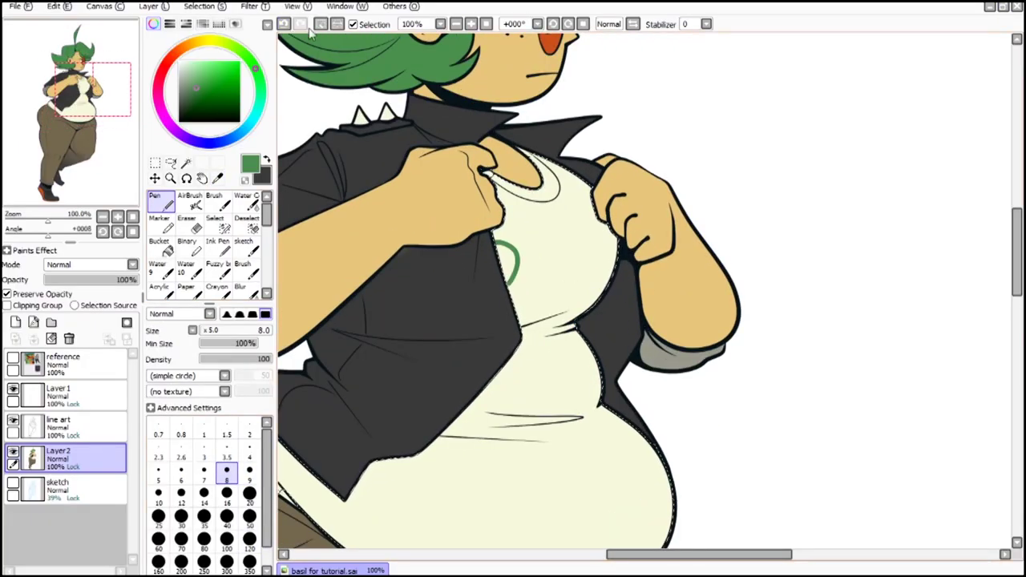
left_click(160, 240)
left_click(553, 361)
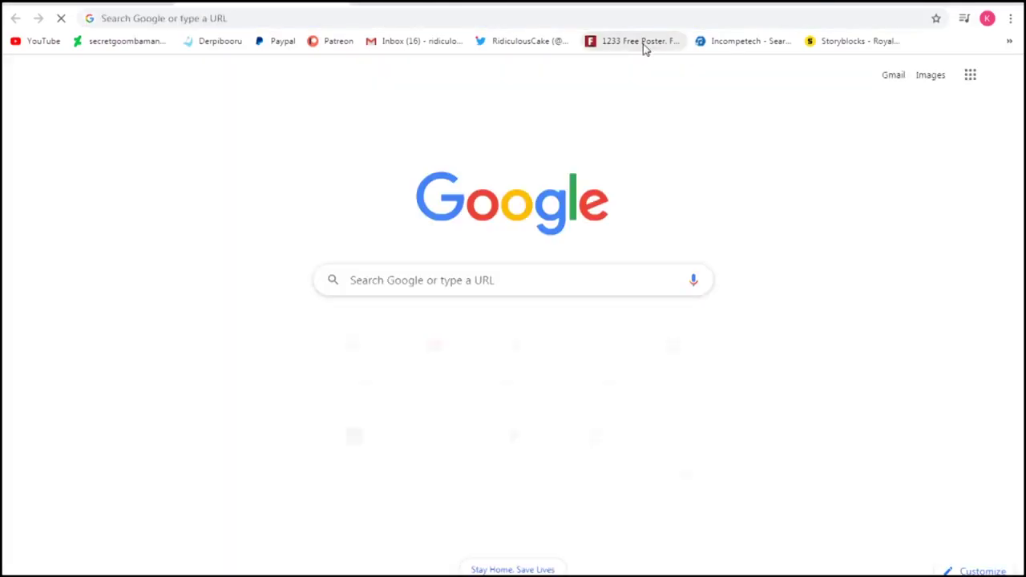
Step: Switch to Chrome, open the 1001fonts Poster Fonts page and set the preview text to FLORIDA GROWN
left_click(641, 41)
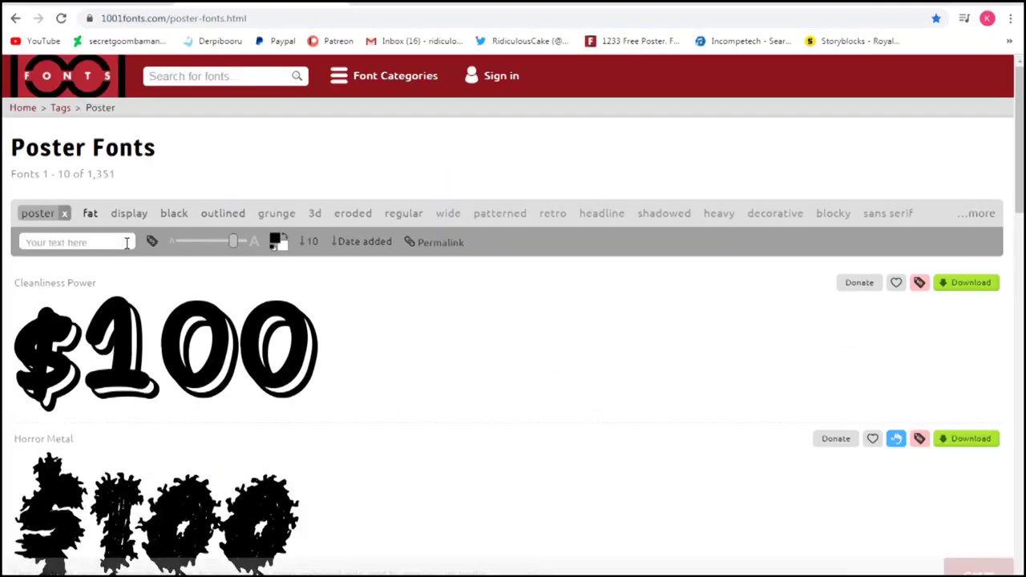
left_click(97, 241)
type("RIDA GROWN")
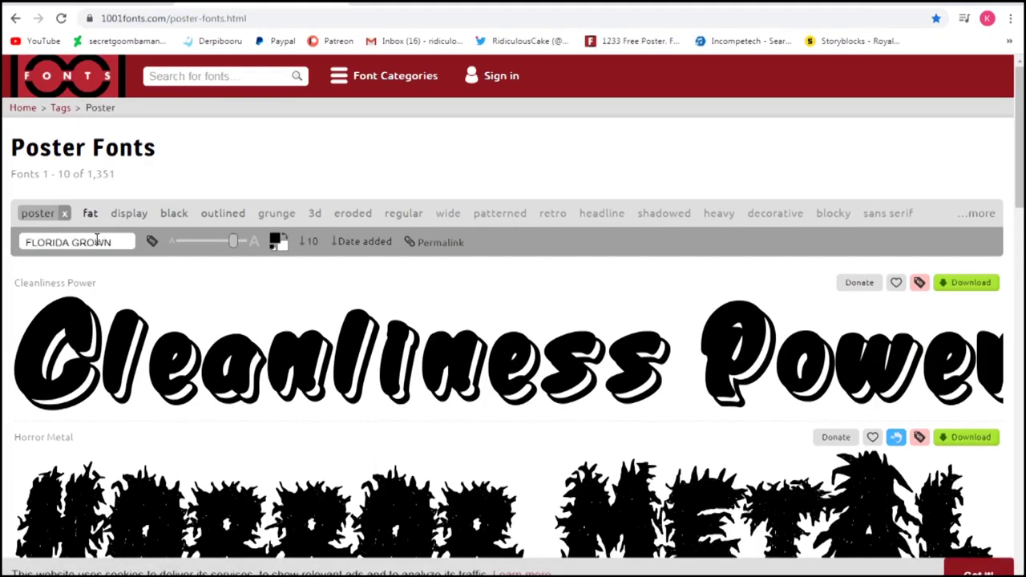
Step: Search 1001fonts for comic and look through the font previews of FLORIDA GROWN
left_click(225, 74)
type("comic")
key("Return")
scroll(220, 389, "down", 7)
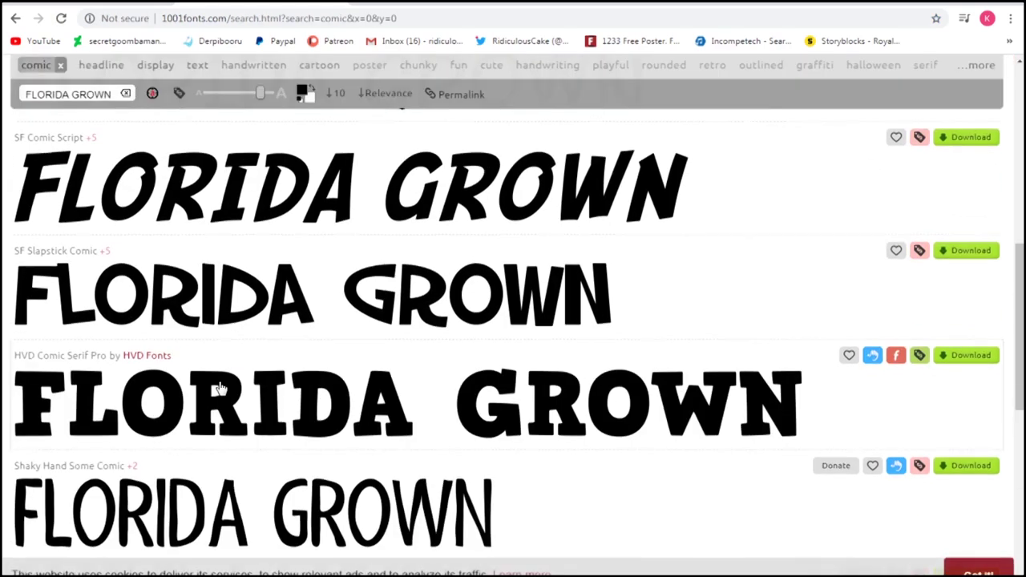
scroll(221, 389, "up", 8)
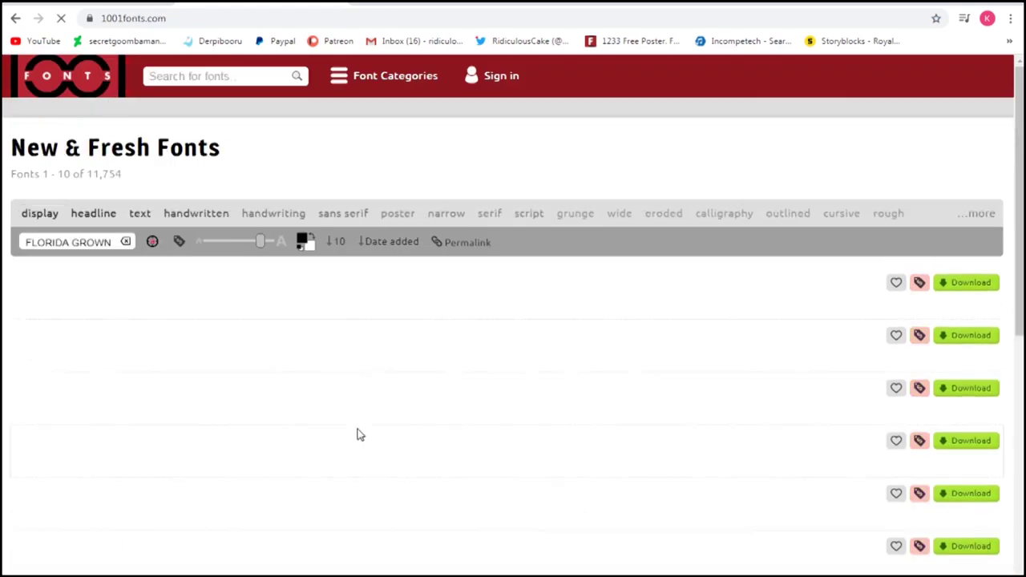
Step: Browse the New & Fresh Fonts pages for a bold lettering style that suits FLORIDA GROWN on the shirt
scroll(357, 433, "down", 15)
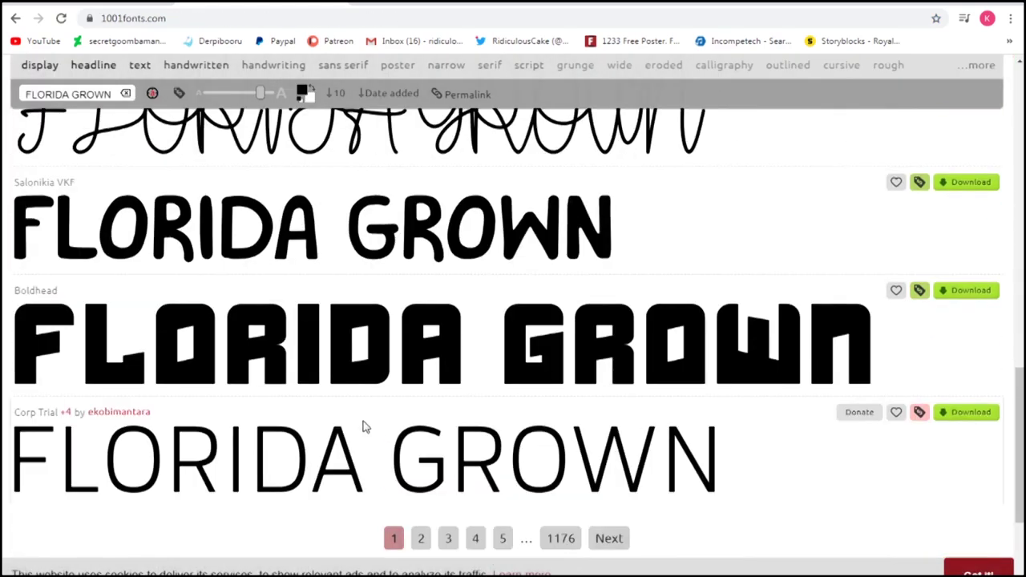
scroll(362, 426, "down", 2)
left_click(421, 441)
scroll(313, 449, "down", 15)
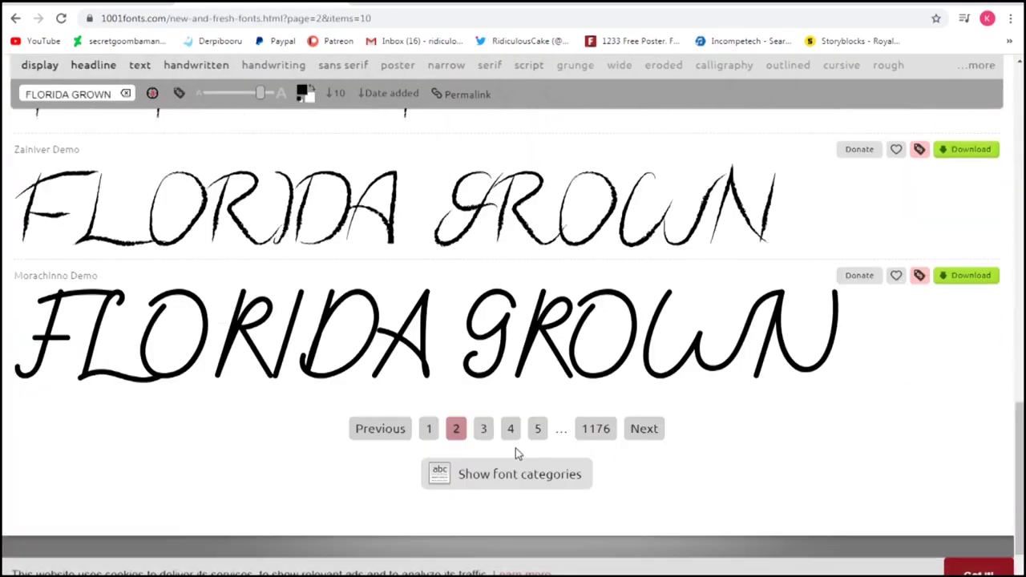
scroll(510, 457, "up", 1)
left_click(486, 521)
scroll(305, 416, "down", 13)
left_click(460, 414)
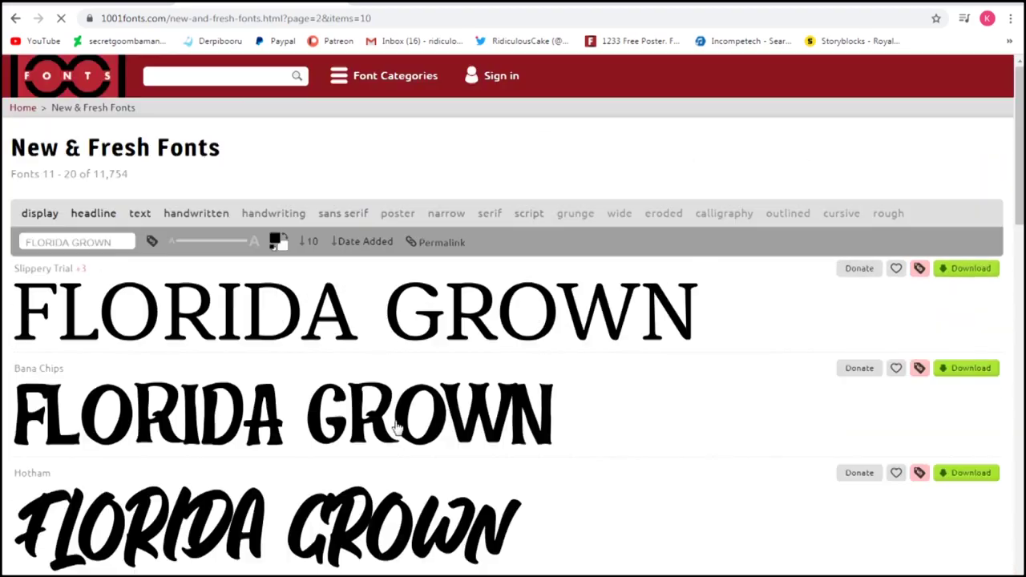
scroll(521, 465, "down", 2)
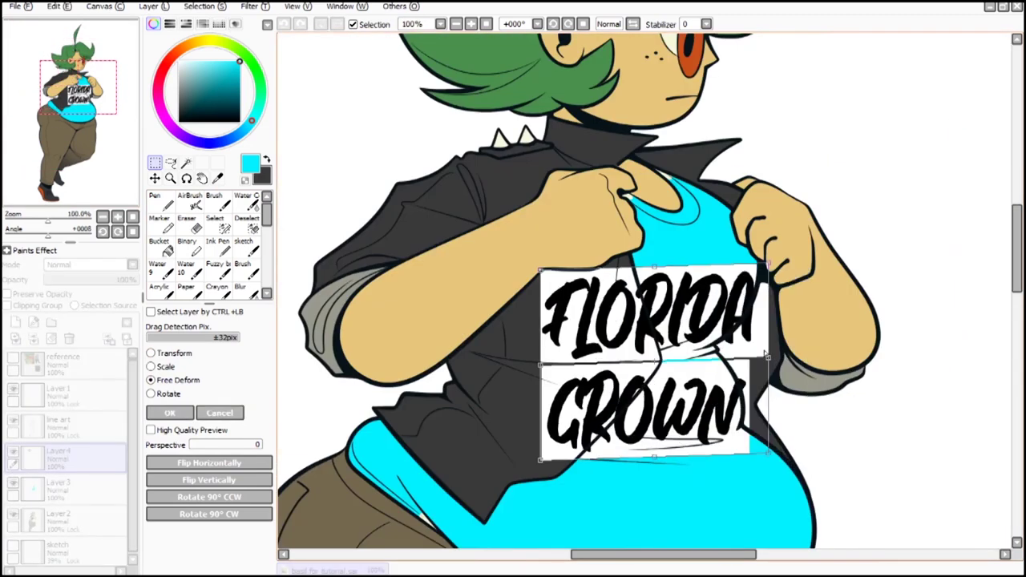
Step: In PaintTool SAI, apply Free Deform to the FLORIDA GROWN lettering on Layer4 to slant it across the shirt
left_click_drag(561, 359, 566, 353)
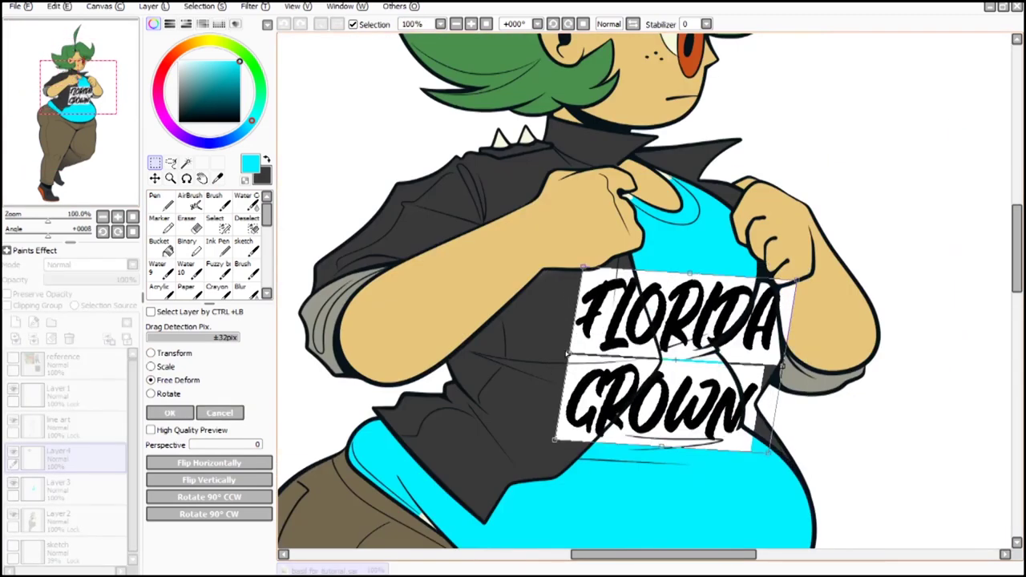
left_click_drag(768, 453, 782, 445)
left_click(170, 414)
Step: Select the FLORIDA line of the lettering and skew it with Free Deform to follow the chest
scroll(817, 369, "up", 1)
left_click_drag(380, 176, 820, 347)
left_click(150, 381)
left_click_drag(601, 225, 618, 218)
left_click_drag(774, 282, 776, 267)
left_click(171, 416)
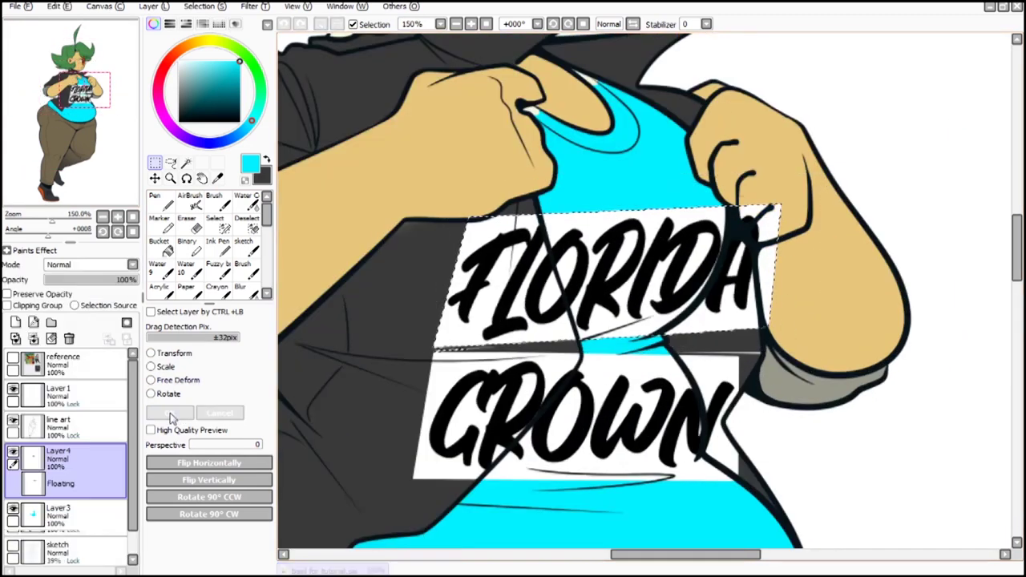
Step: Reshape the GROWN line with Free Deform so it slopes along the shirt beneath FLORIDA
left_click(151, 381)
left_click_drag(412, 356, 394, 373)
left_click_drag(561, 429, 586, 431)
left_click(181, 414)
Step: Select the second half of both lettering lines and scale it narrower towards the shirt's far side
left_click_drag(637, 179, 907, 512)
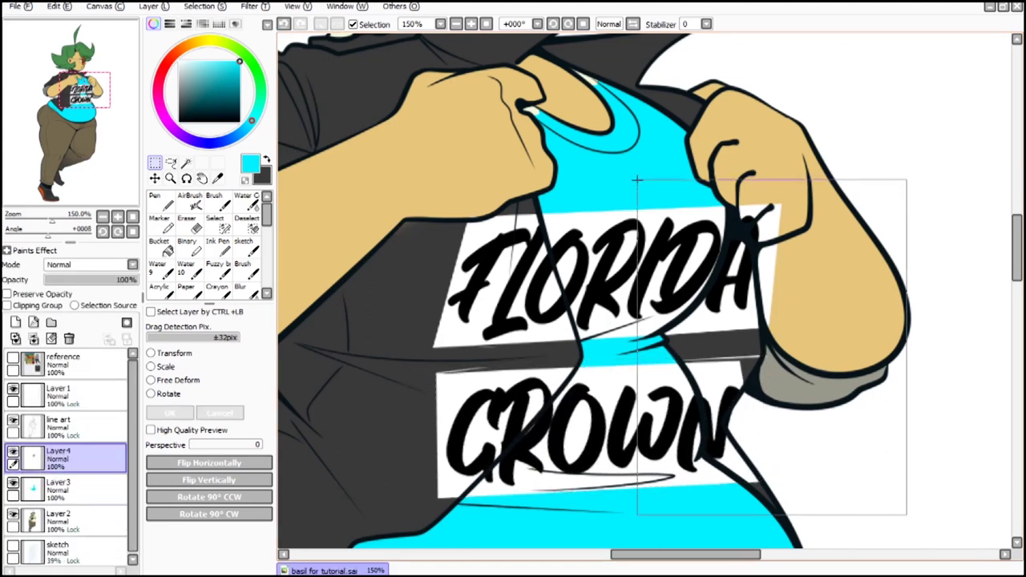
left_click(150, 367)
left_click_drag(782, 346, 748, 347)
key("Return")
Step: Select the end letters of FLORIDA GROWN on Layer4 and scale them narrower towards the shirt's centre
left_click_drag(954, 528, 696, 162)
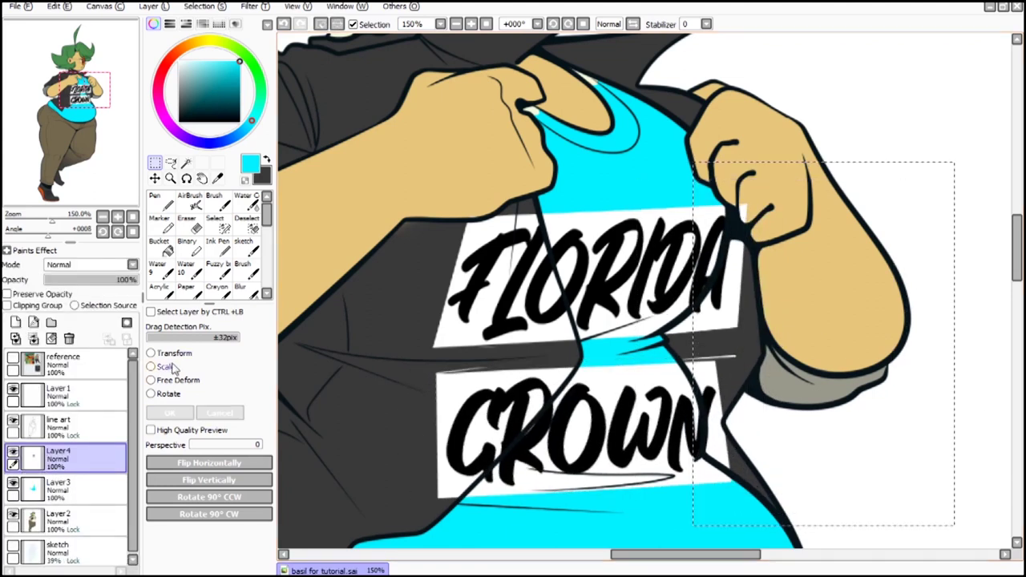
left_click(169, 366)
left_click_drag(741, 345, 715, 345)
key("Return")
scroll(443, 320, "down", 1)
left_click(59, 491)
scroll(558, 263, "down", 2)
left_click_drag(727, 475, 419, 149)
left_click(232, 462)
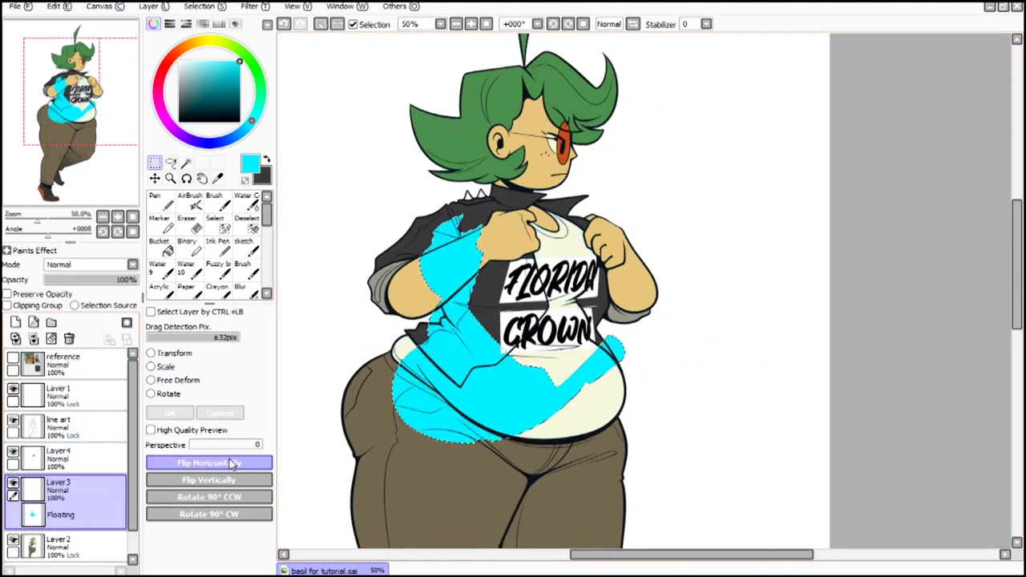
left_click(232, 463)
scroll(536, 235, "up", 4)
Step: Select the cyan shirt area with the Magic Wand, cut the lettering inside it from Layer4 and delete that layer
left_click(186, 162)
left_click(626, 273)
left_click(59, 457)
left_click(59, 6)
left_click(76, 59)
left_click(154, 163)
left_click(69, 339)
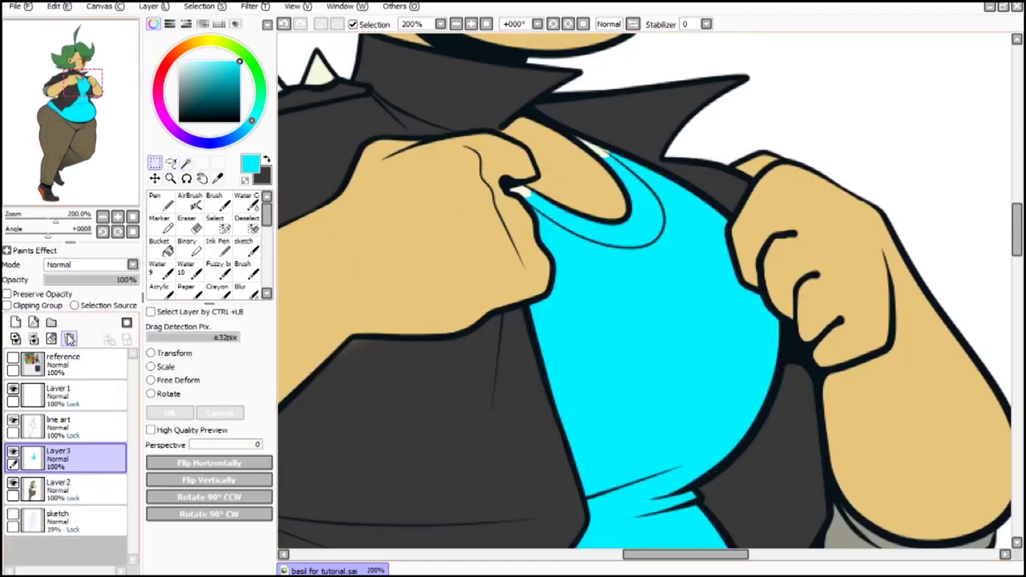
Step: Paste the cut lettering onto the shirt in place of the cyan mask and clear the selection
left_click(60, 7)
left_click(72, 84)
scroll(623, 298, "down", 3)
scroll(656, 348, "up", 6)
left_click_drag(311, 71, 400, 98)
key("ctrl+d")
Step: Remove the lettering's white background by converting Layer3's luminance to transparency
left_click(153, 7)
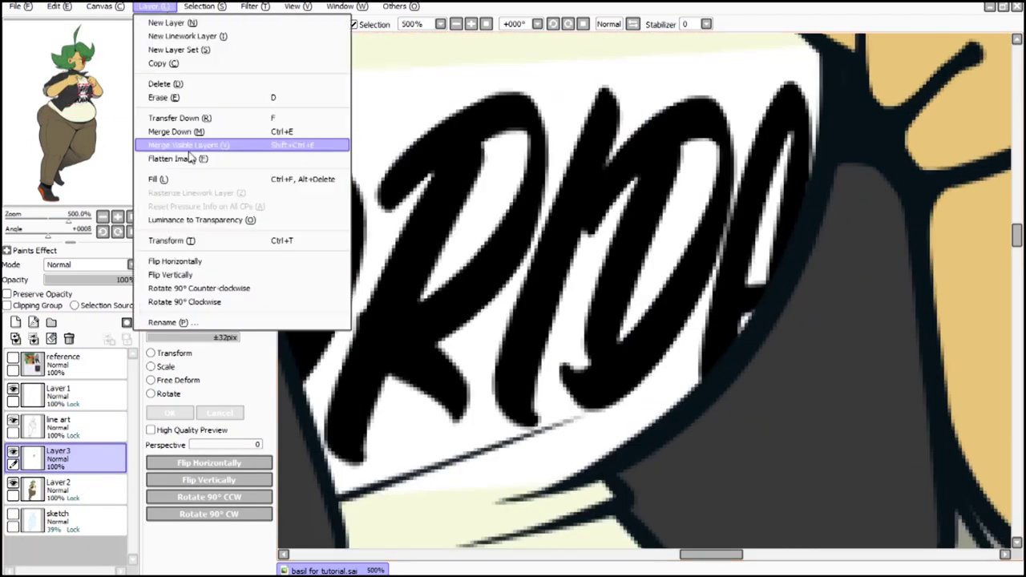
left_click(201, 221)
scroll(594, 245, "down", 5)
left_click(132, 266)
left_click(132, 265)
scroll(655, 346, "down", 1)
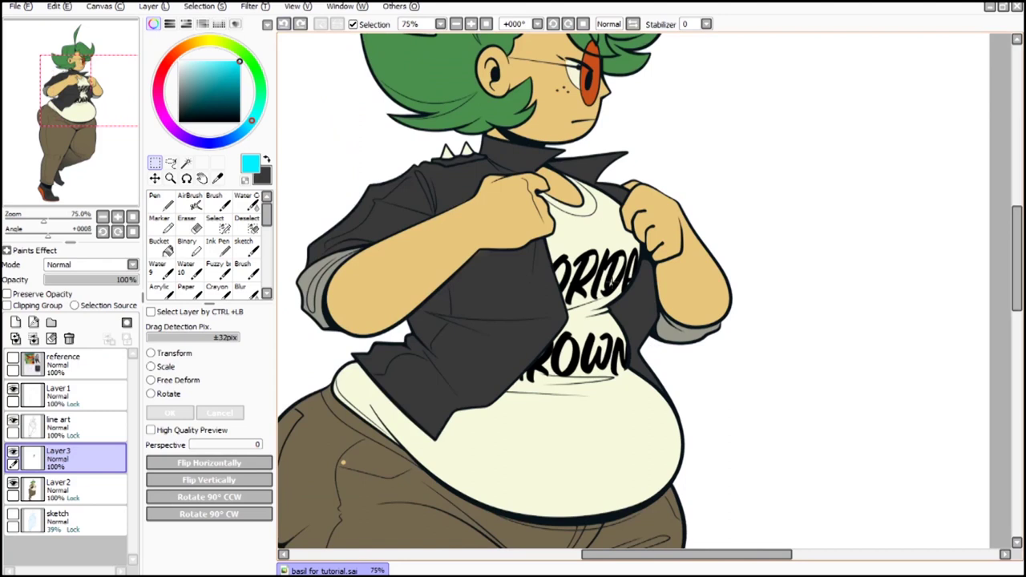
Step: Preserve the lettering layer's opacity and paint the letters with the glasses' orange using the Pen at size 500
left_click(218, 179)
left_click(590, 55)
left_click(160, 202)
left_click(7, 294)
scroll(210, 513, "down", 5)
left_click(204, 564)
left_click_drag(561, 344, 597, 268)
scroll(600, 210, "down", 3)
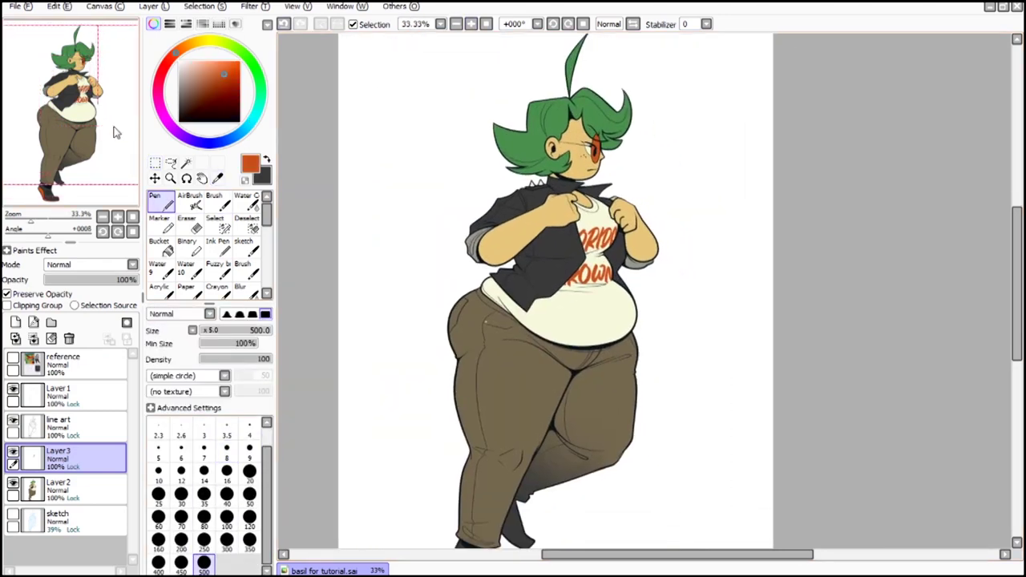
Step: Lower the lettering layer's opacity to about 68% and merge it down into Layer2
left_click_drag(114, 132, 112, 145)
left_click(217, 178)
left_click(522, 200)
left_click(160, 202)
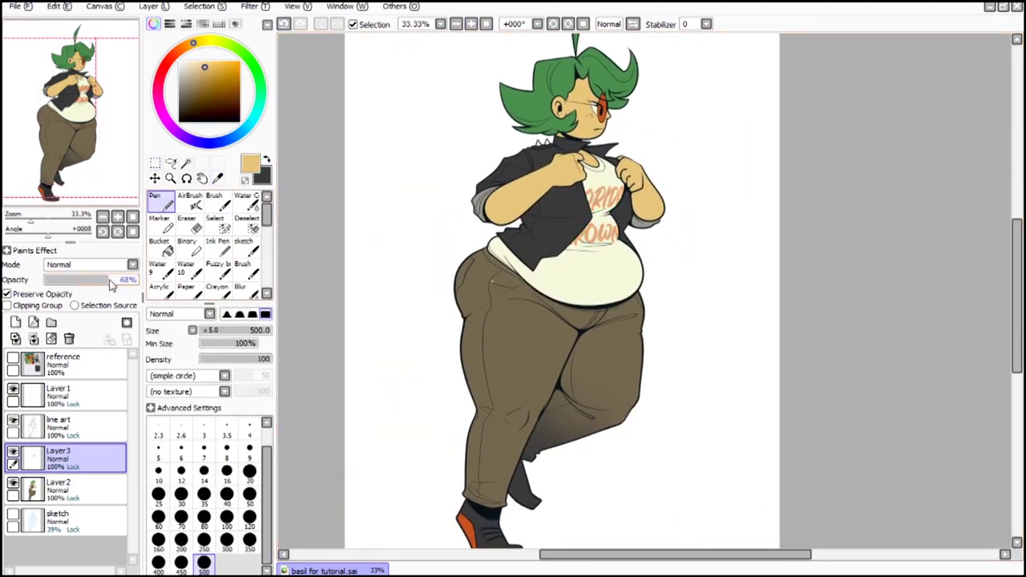
left_click(36, 341)
Step: Sample the lettering's softened orange and paint the trouser pocket's rivet on Layer2 with the Pen at size 9
scroll(626, 189, "up", 5)
left_click(217, 179)
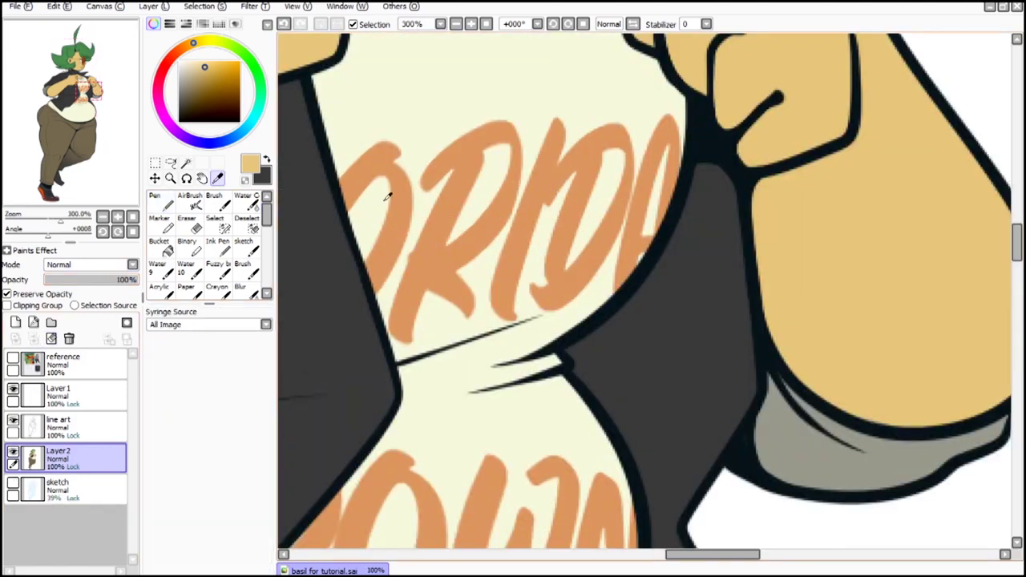
left_click(385, 196)
scroll(378, 317, "up", 5)
left_click(161, 203)
left_click(249, 452)
scroll(353, 97, "up", 5)
left_click_drag(388, 154, 380, 156)
scroll(484, 332, "down", 10)
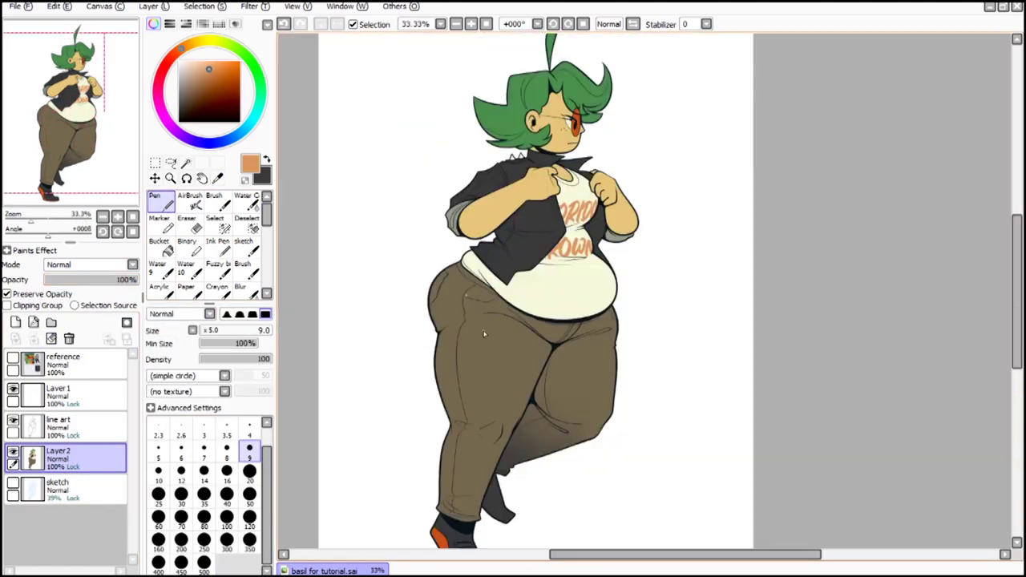
Step: Recolour the cheek freckles on Layer1 with the same orange using the Pen at size 20
scroll(590, 119, "up", 5)
left_click(61, 427)
left_click(65, 394)
left_click(250, 473)
scroll(557, 143, "up", 3)
scroll(566, 163, "down", 9)
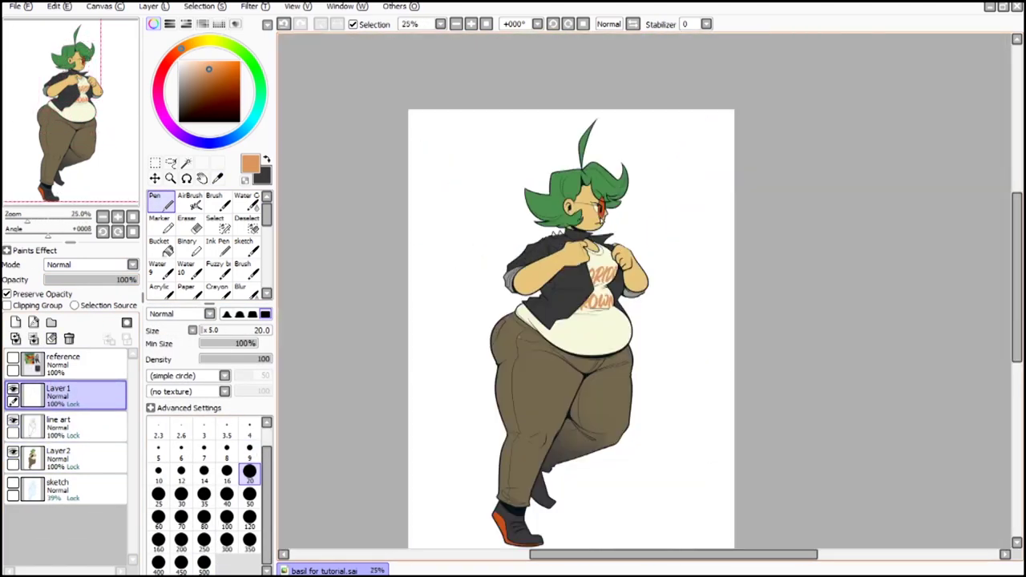
Step: Airbrush the hair's outer outline on the line art layer with a darker green based on the hair colour
scroll(571, 385, "up", 1)
scroll(650, 265, "down", 1)
scroll(669, 271, "up", 1)
left_click_drag(111, 165, 106, 154)
scroll(106, 154, "up", 3)
left_click_drag(96, 108, 82, 58)
left_click(217, 179)
left_click(449, 239)
left_click(61, 426)
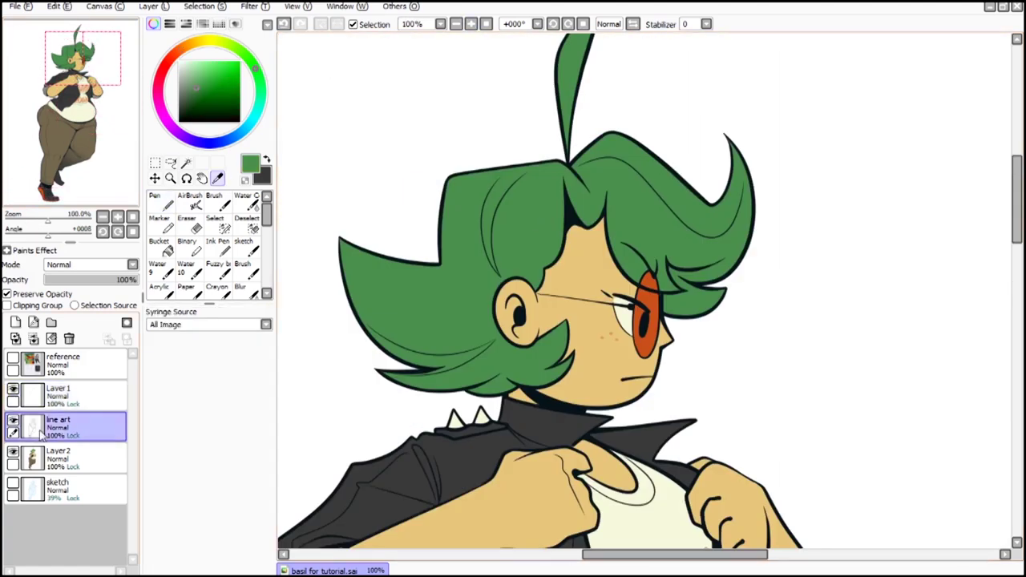
left_click(190, 202)
left_click_drag(419, 289, 574, 151)
left_click(238, 49)
left_click(209, 94)
left_click(81, 57)
left_click_drag(417, 136, 769, 161)
left_click_drag(83, 56, 85, 48)
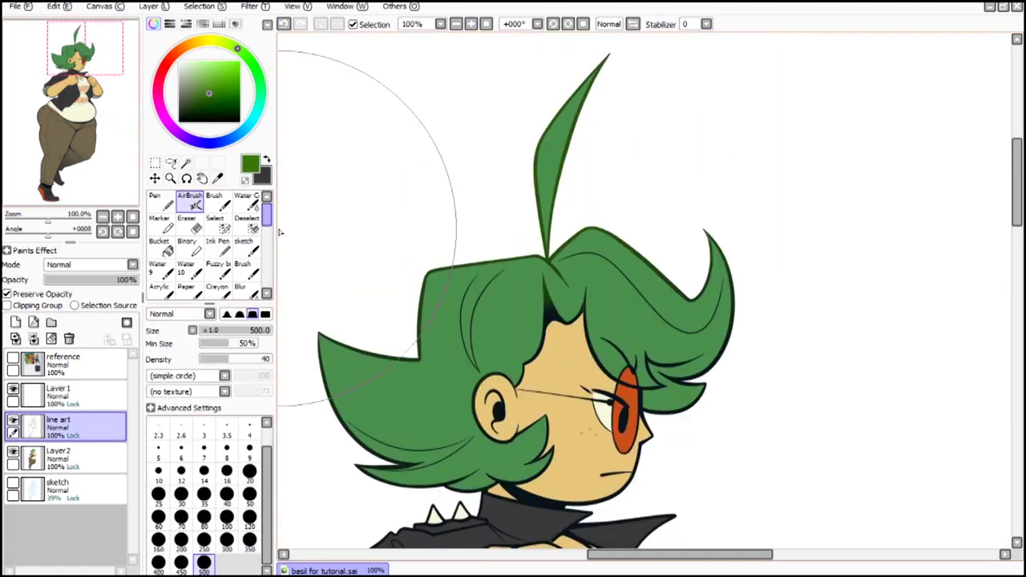
left_click(81, 51)
Step: Recolour the thin inner hair strands on Layer1 dark green using the Pen at size 50
left_click(160, 202)
left_click(249, 496)
left_click(64, 394)
left_click(471, 24)
left_click(471, 24)
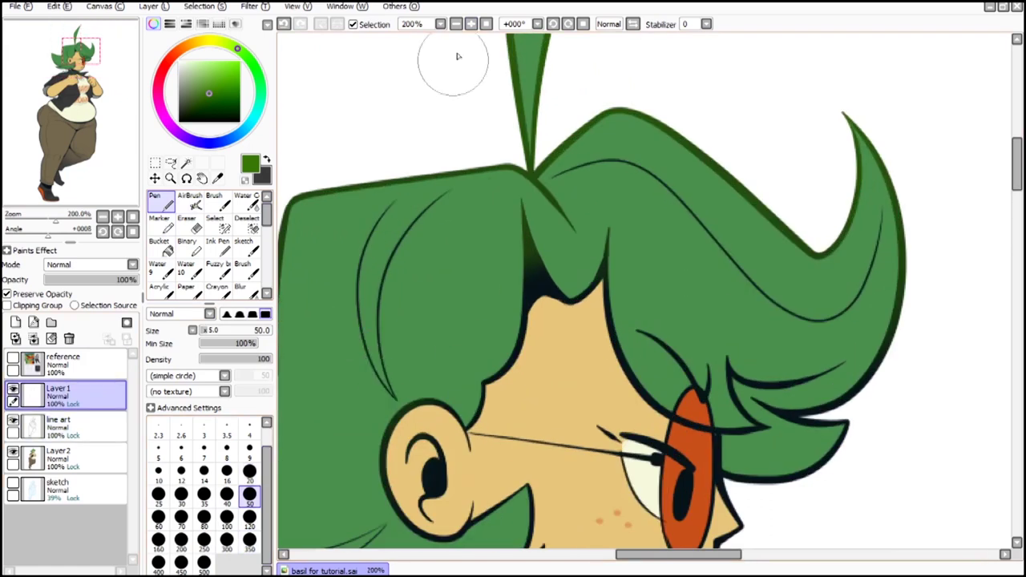
left_click_drag(713, 246, 882, 211)
left_click_drag(81, 52, 74, 64)
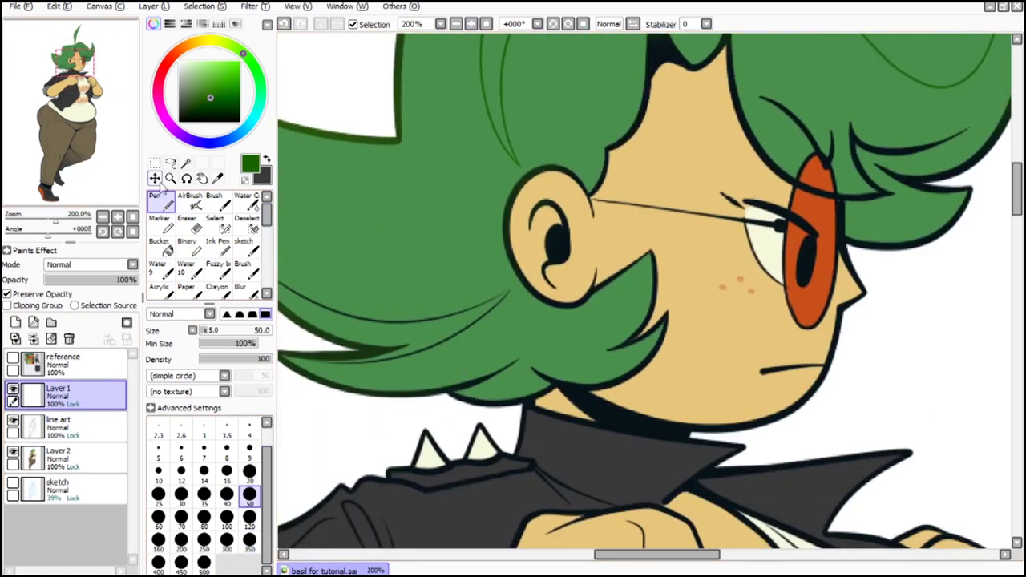
left_click_drag(506, 295, 329, 361)
Step: Recolour the glasses' frame and the freckles with a dark red derived from the lens colour
left_click_drag(75, 64, 83, 60)
left_click(218, 179)
left_click(636, 273)
left_click(223, 94)
left_click(160, 202)
left_click_drag(427, 272, 617, 321)
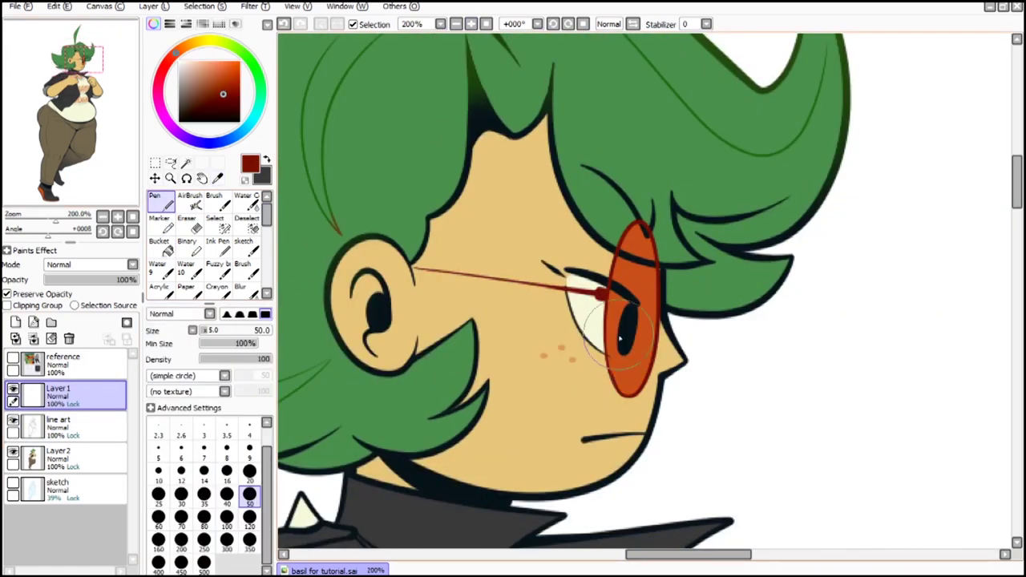
left_click(217, 178)
left_click(284, 24)
left_click(160, 202)
mouse_move(624, 241)
left_mouse_down()
mouse_move(596, 344)
mouse_move(543, 357)
left_mouse_up()
left_click(542, 358)
left_click(217, 179)
left_click(634, 369)
left_click(161, 202)
mouse_move(83, 60)
left_mouse_down()
mouse_move(79, 88)
mouse_move(79, 66)
left_mouse_up()
left_click(218, 179)
left_click(161, 202)
left_click_drag(491, 325, 651, 346)
left_click(284, 24)
mouse_move(84, 80)
left_mouse_down()
mouse_move(83, 64)
mouse_move(74, 96)
mouse_move(88, 59)
left_mouse_up()
scroll(511, 34, "down", 4)
scroll(401, 32, "up", 3)
left_click(285, 24)
Step: Recolour the glasses' temple arm light grey with the Pen
left_click(218, 179)
left_click(290, 263)
left_click(164, 205)
left_click_drag(532, 306, 422, 286)
Step: Recolour the shirt's neckline and hip fold lines on Layer1 with a muted olive grey based on the shirt colour
mouse_move(86, 61)
left_mouse_down()
mouse_move(64, 102)
mouse_move(74, 81)
mouse_move(92, 83)
left_mouse_up()
left_click(217, 179)
left_click(377, 321)
left_click(191, 202)
left_click(218, 179)
left_click(464, 287)
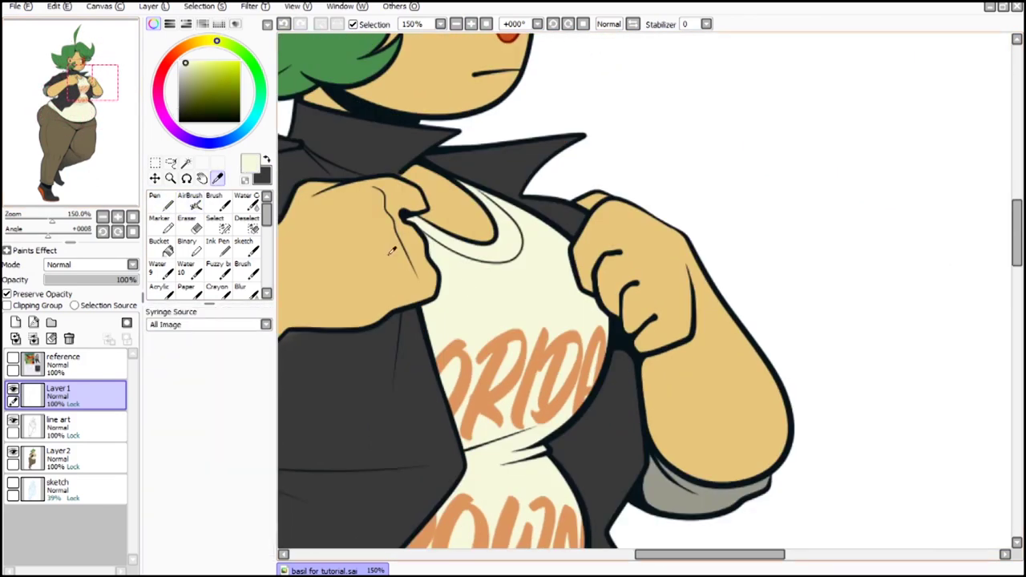
left_click(160, 201)
left_click_drag(78, 111, 70, 106)
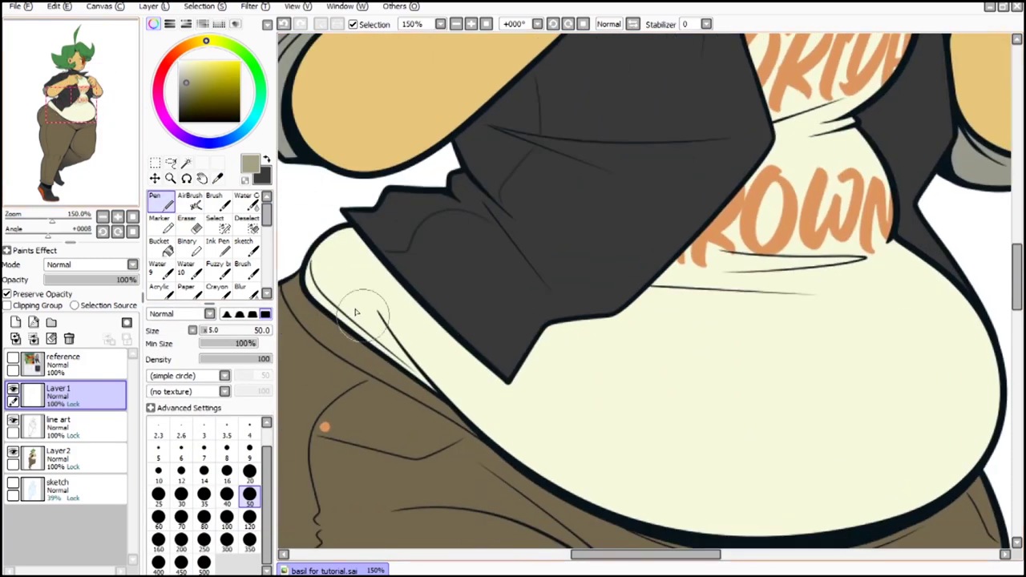
left_click_drag(316, 250, 392, 345)
Step: Recolour the trouser pocket's detail lines on Layer1 with a dark brown based on the trouser colour
left_click(62, 111)
left_click(217, 178)
left_click(361, 321)
left_click_drag(143, 205, 146, 205)
left_click(164, 202)
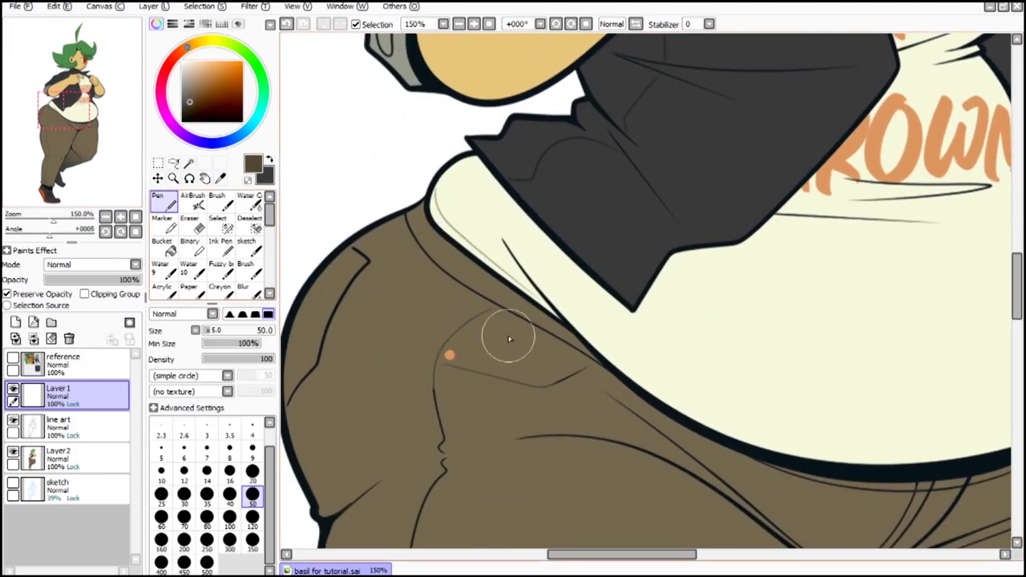
left_click_drag(439, 364, 451, 426)
Step: Continue the dark brown recolouring along the trouser leg's seam, enlarging the Pen to size 120
left_click_drag(64, 110, 59, 136)
left_click_drag(495, 152, 510, 521)
left_click(253, 520)
left_click_drag(58, 136, 56, 184)
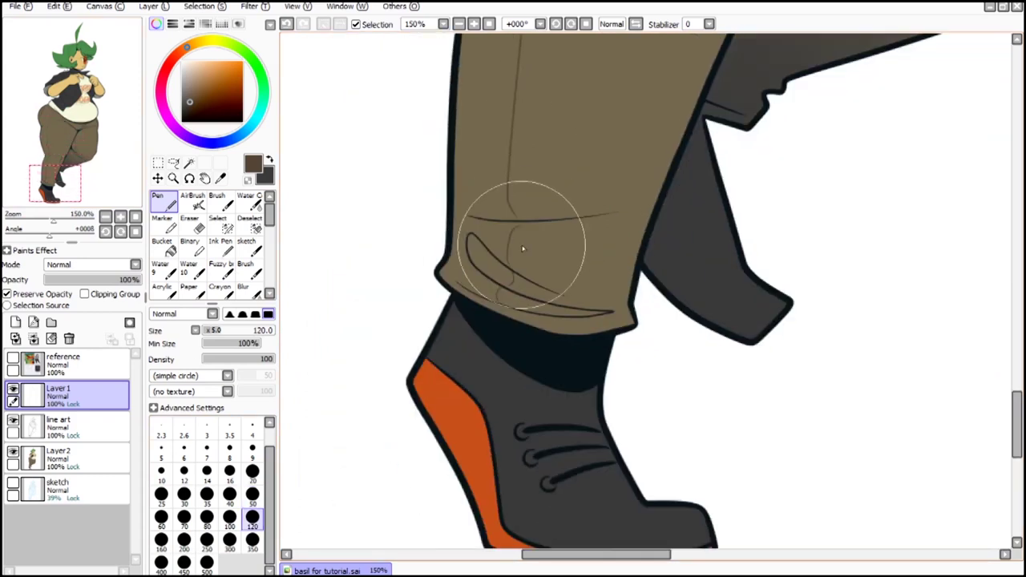
scroll(522, 248, "up", 15)
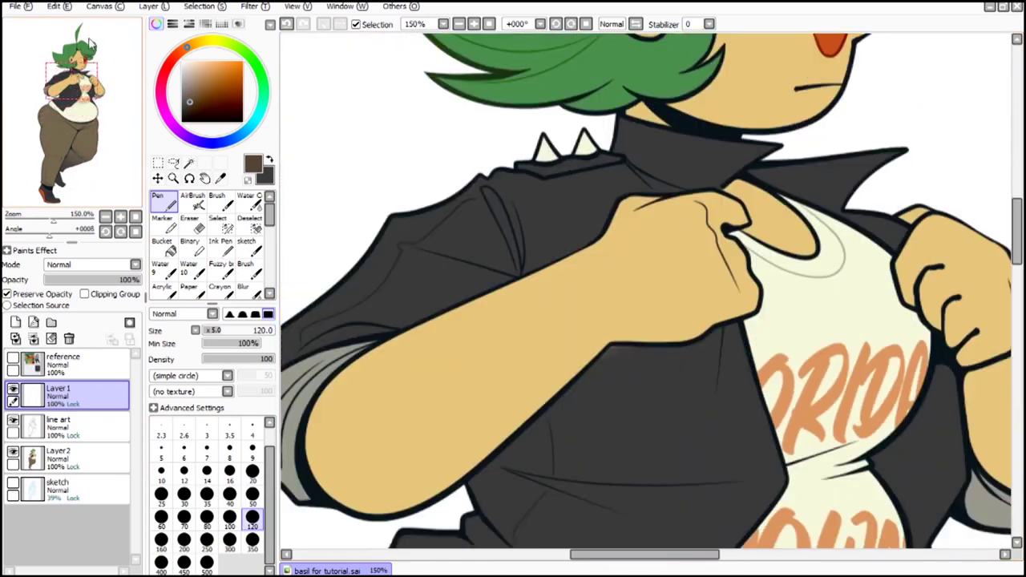
left_click_drag(78, 64, 60, 188)
left_click_drag(449, 377, 521, 417)
Step: Recolour the front shoe's laces with the orange sampled from the shirt lettering
left_click(221, 179)
left_click_drag(60, 188, 64, 161)
left_click(641, 241)
left_click_drag(78, 108, 49, 178)
left_click(165, 202)
left_click_drag(537, 401, 613, 425)
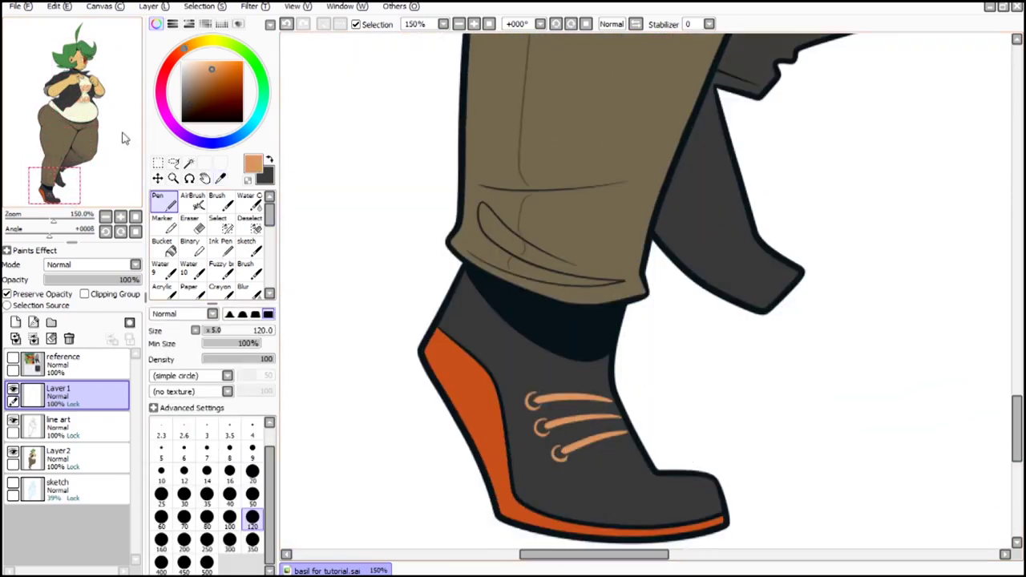
Step: Repaint the front shoe's laces with the brown sampled from the trousers
left_click(220, 179)
left_click(521, 188)
left_click(164, 225)
left_click(164, 202)
left_click_drag(425, 337, 505, 353)
Step: Sample the jacket's dark grey and airbrush it over the sleeve and jacket fold lines on the line art layer
scroll(447, 287, "down", 3)
mouse_move(64, 176)
left_mouse_down()
mouse_move(74, 102)
mouse_move(86, 146)
left_mouse_up()
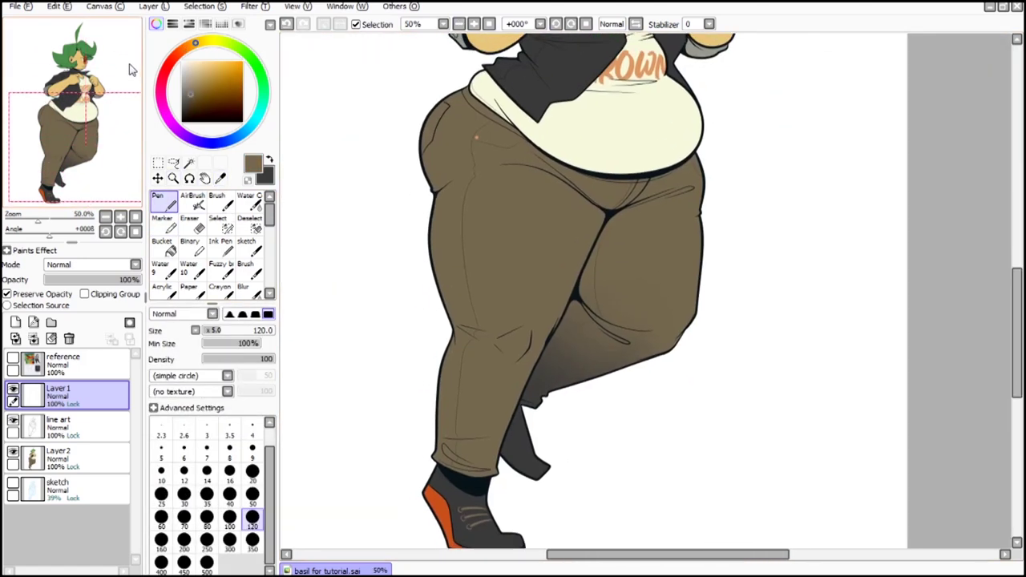
left_click_drag(98, 80, 84, 65)
scroll(543, 370, "up", 3)
left_click(221, 178)
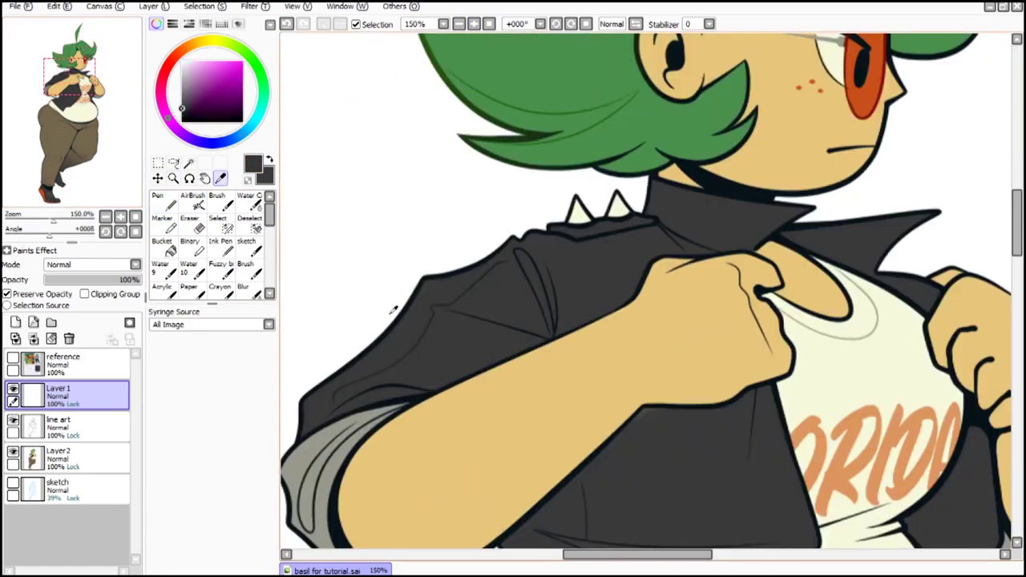
left_click(76, 427)
left_click(193, 203)
left_click_drag(353, 473, 339, 367)
left_click_drag(61, 88, 78, 94)
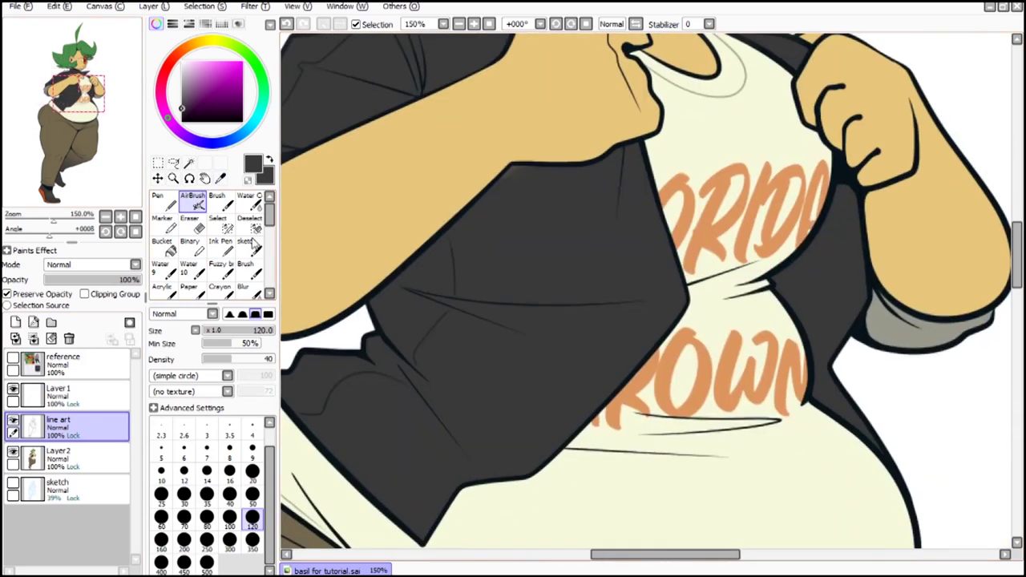
left_click_drag(564, 278, 382, 349)
Step: Airbrush the shirt's fold lines with a sampled grey-green at brush size 50
left_click(505, 163, "alt")
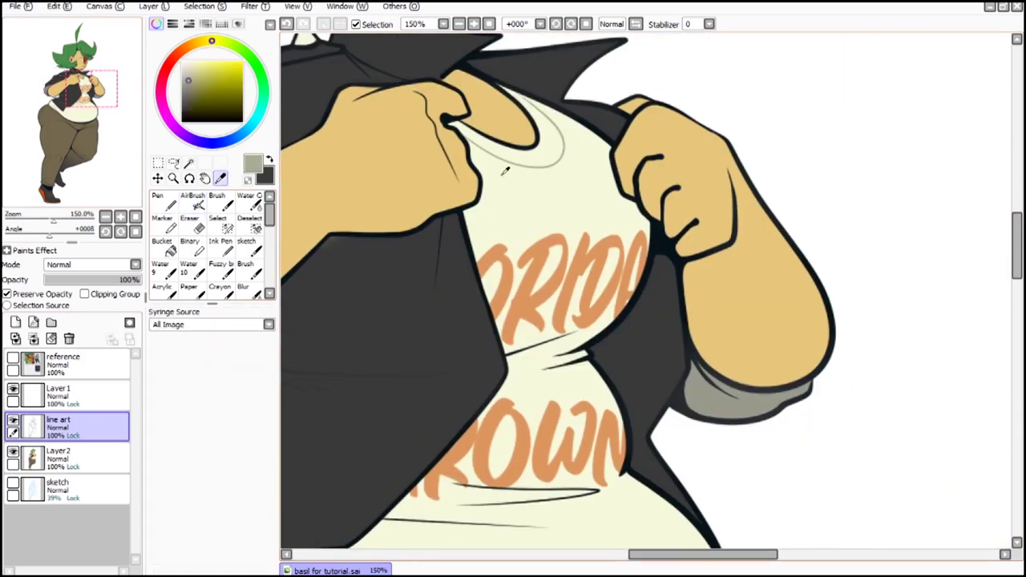
left_click(253, 497)
left_click_drag(592, 369, 517, 351)
mouse_move(526, 532)
left_mouse_down()
mouse_move(547, 390)
mouse_move(497, 329)
left_mouse_up()
Step: Airbrush the trousers' outlines and fold lines around the crotch and thighs with the sampled dark brown
left_click(69, 109)
left_click(458, 24)
left_click(458, 24)
left_click(498, 321, "alt")
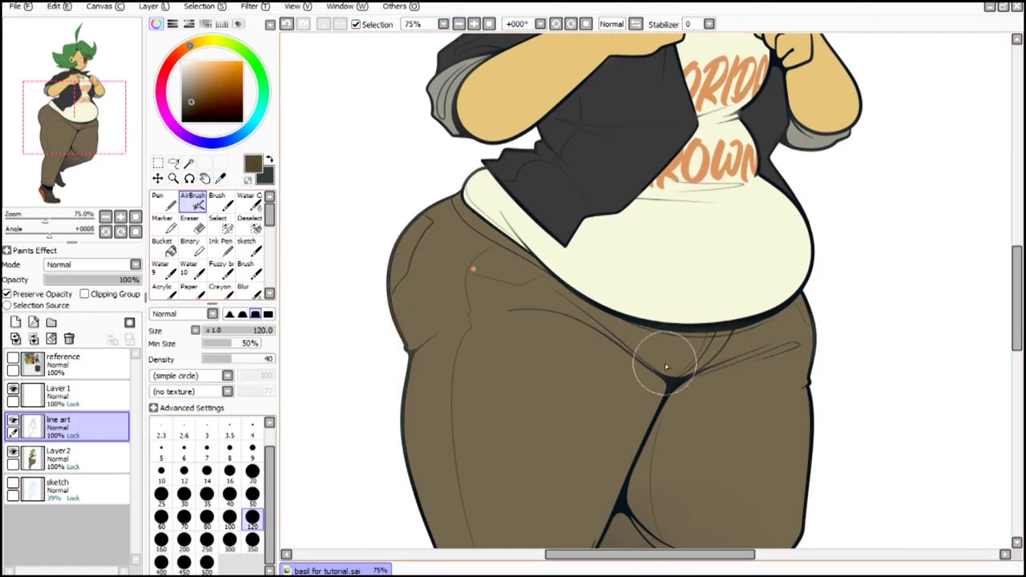
left_click(74, 151)
left_click_drag(662, 302, 754, 315)
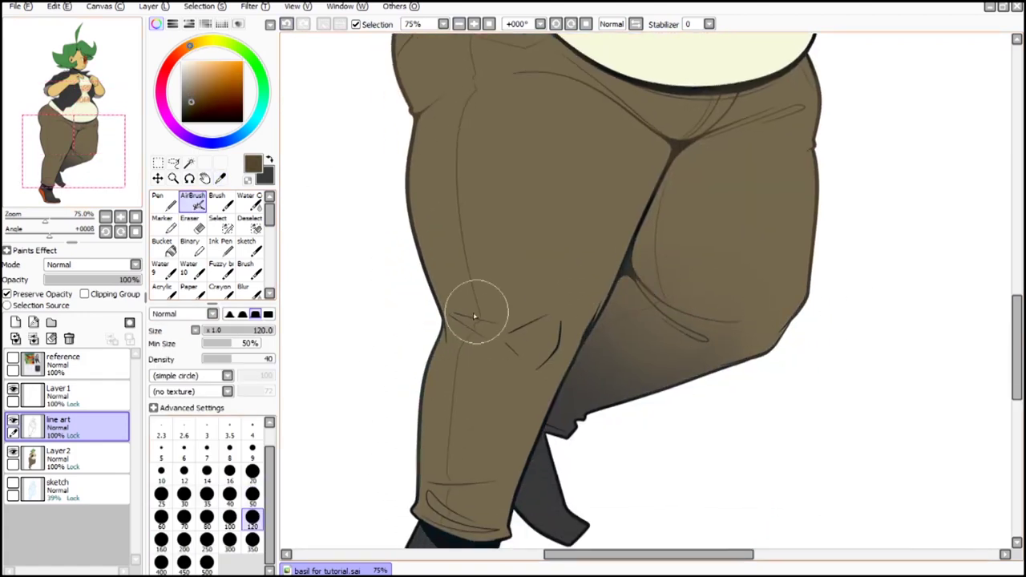
Step: Undo the trial with the sole's orange on the front shoe and airbrush the shoe lines with the sampled dark grey
scroll(474, 316, "down", 1)
scroll(409, 275, "down", 2)
left_click(518, 435, "alt")
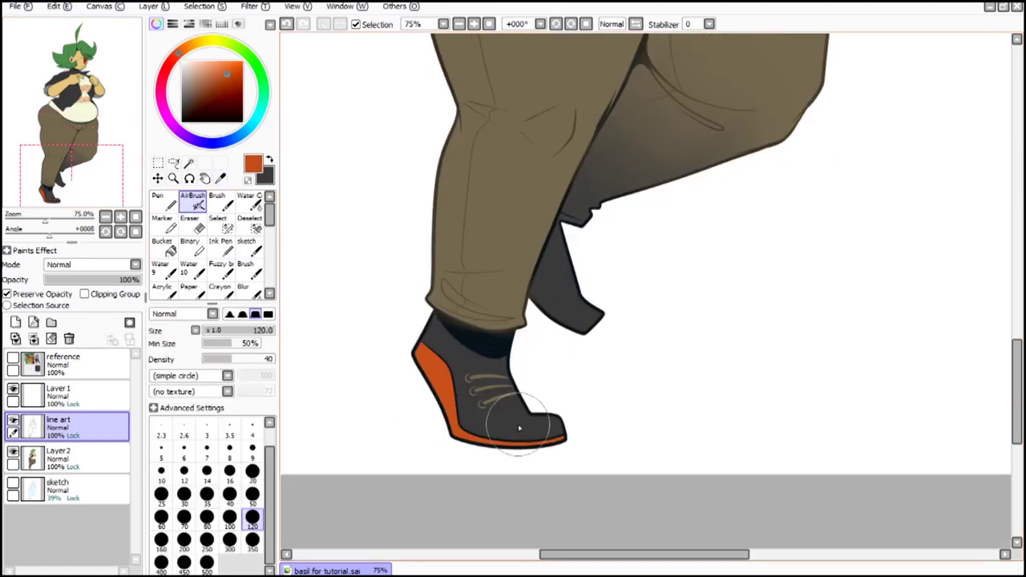
left_click(287, 25)
left_click(493, 340, "alt")
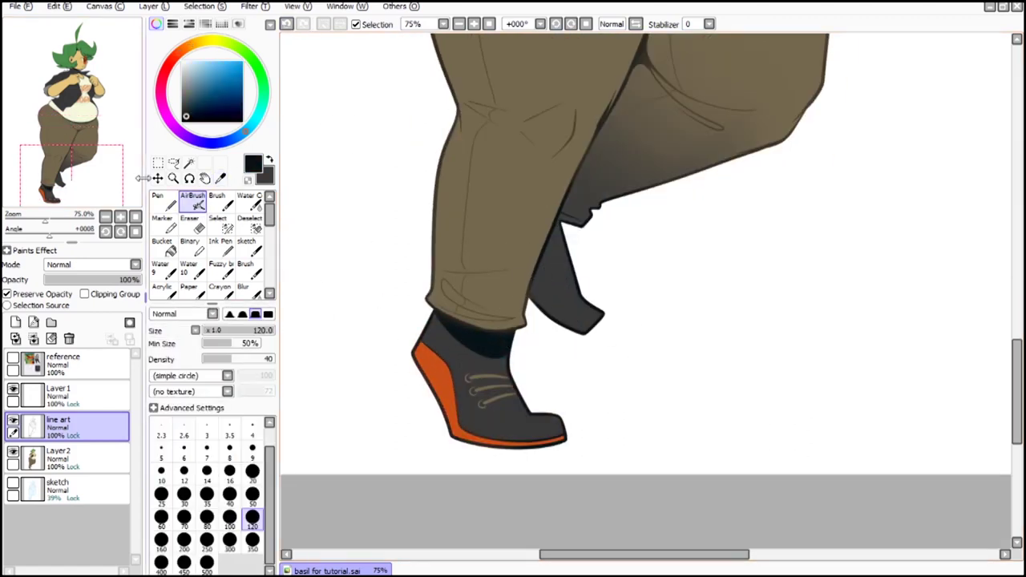
left_click(73, 180)
left_click_drag(432, 319, 398, 375)
left_click(525, 366, "alt")
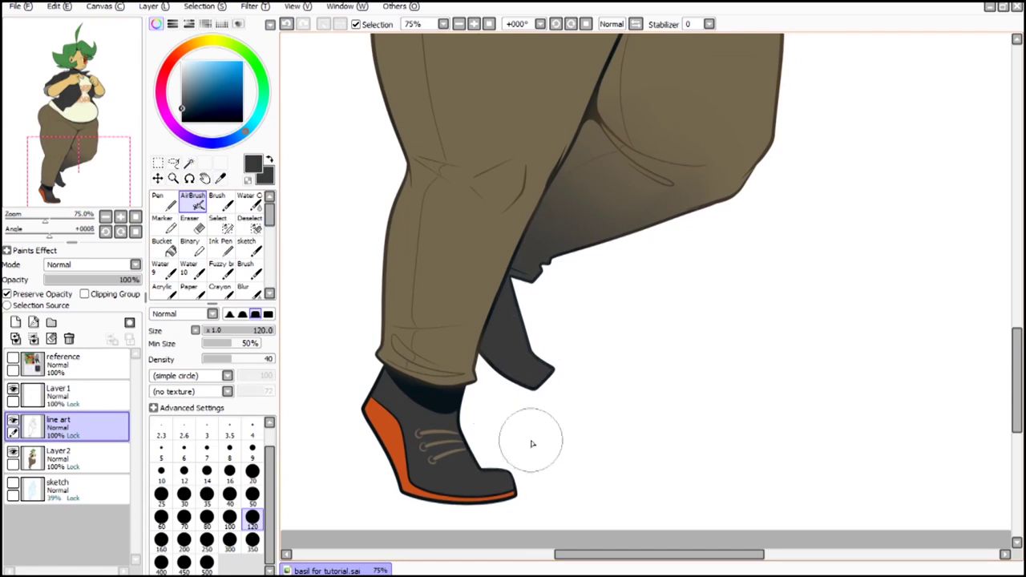
Step: Airbrush the ear, mouth and neck lines orange-brown at size 50 and sample dark green for the hair lines around the face
left_click_drag(87, 97, 92, 52)
scroll(92, 52, "up", 2)
left_click(540, 408, "alt")
left_click(88, 55)
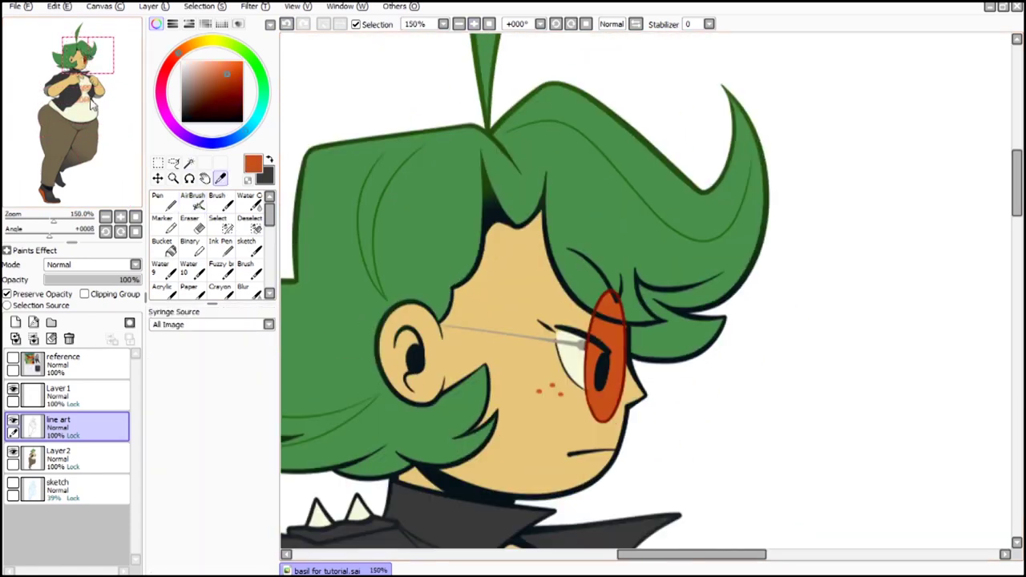
left_click(552, 386, "alt")
left_click_drag(430, 319, 414, 345)
left_click(253, 496)
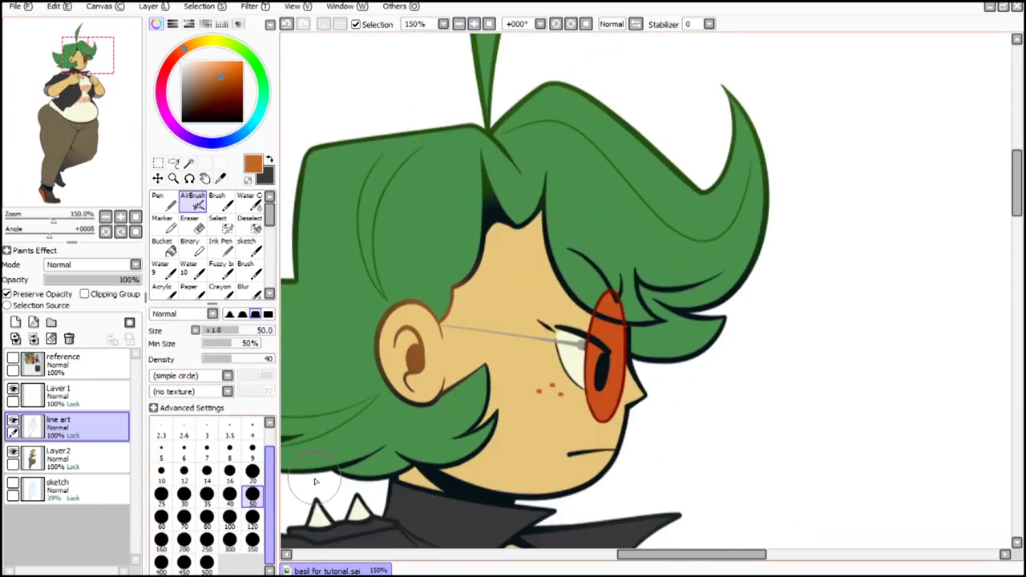
left_click(565, 214, "alt")
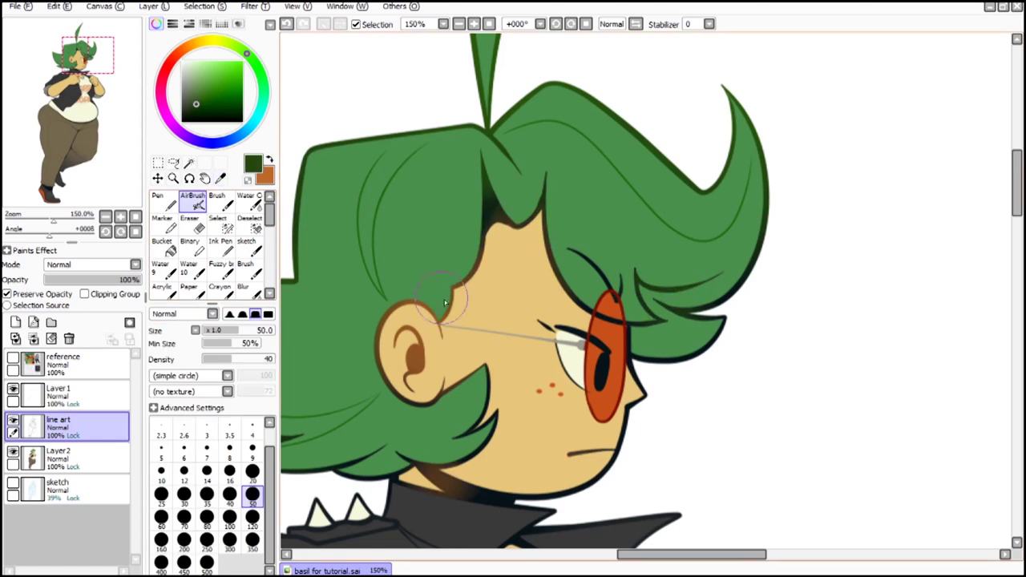
Step: Switch back to the orange-brown and airbrush the line art of both hands and forearms at size 120
left_click_drag(87, 79, 79, 81)
left_click(253, 543)
key("x")
left_click(252, 521)
mouse_move(602, 230)
left_mouse_down()
mouse_move(515, 238)
mouse_move(610, 264)
left_mouse_up()
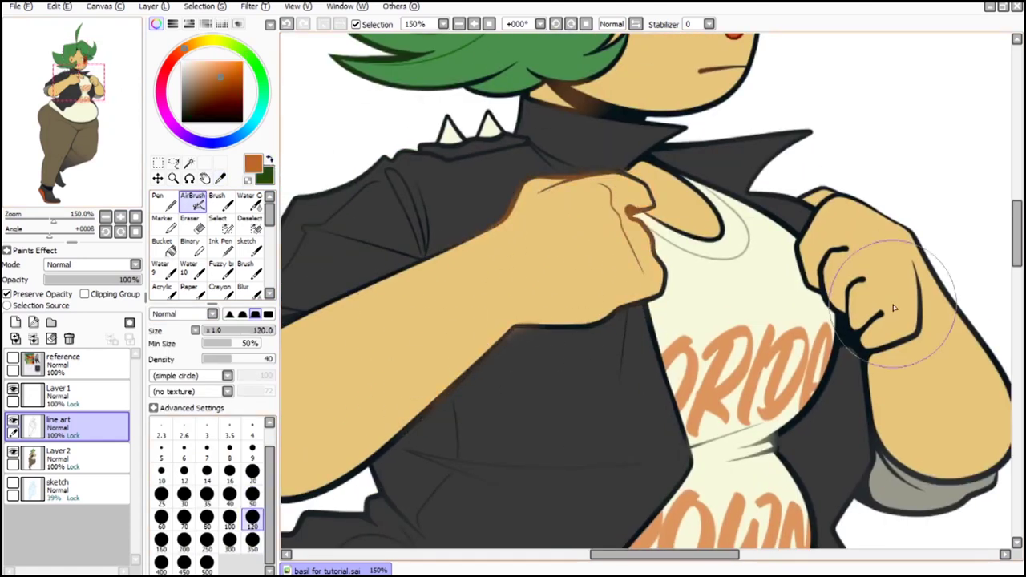
mouse_move(894, 308)
left_mouse_down()
mouse_move(898, 253)
mouse_move(830, 220)
left_mouse_up()
left_click_drag(649, 192, 436, 243)
left_click_drag(642, 308, 662, 337)
left_click(453, 325, "alt")
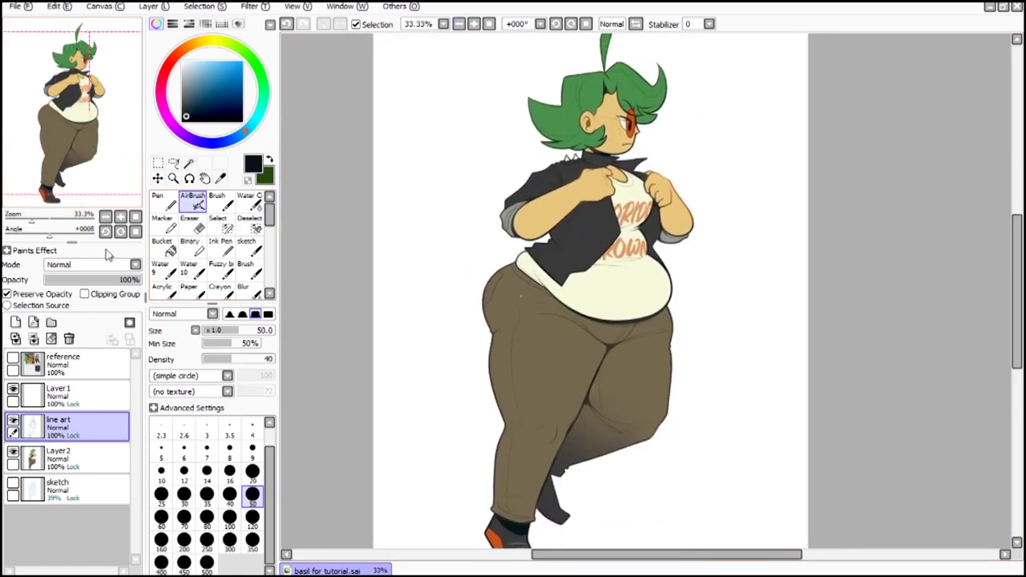
Step: Add a new layer above the line art and choose the Ink Pen with bright blue for blocking in shadows
left_click(148, 6)
left_click(179, 27)
left_click(166, 202)
left_click_drag(271, 210, 270, 233)
left_click(221, 263)
scroll(488, 51, "up", 4)
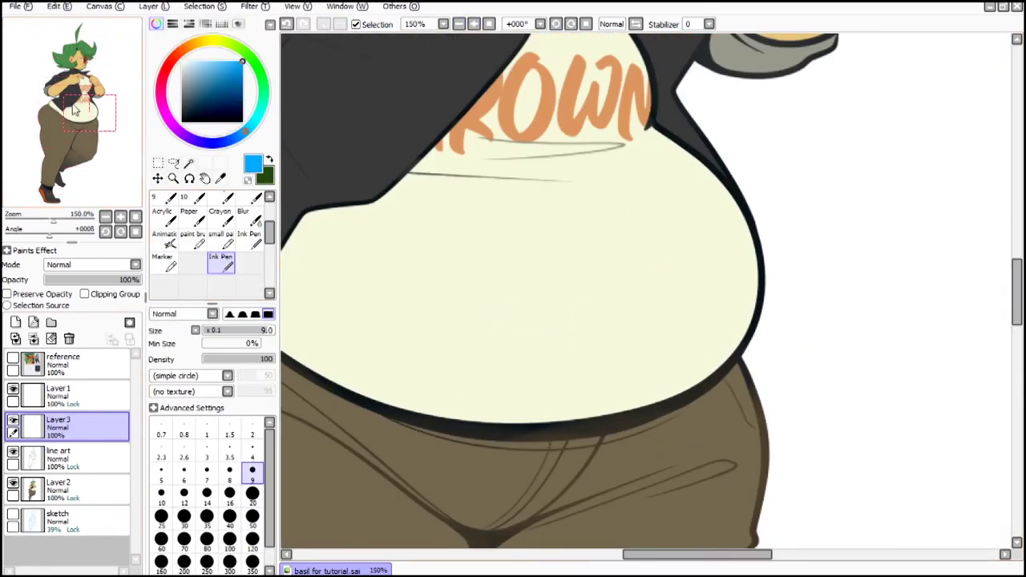
Step: Using stabilizer S-7, outline a blue shadow across the shirt between the two lettering lines and fill it
mouse_move(77, 107)
left_mouse_down()
mouse_move(67, 80)
mouse_move(87, 87)
left_mouse_up()
left_click(474, 24)
left_click(693, 25)
left_click(693, 272)
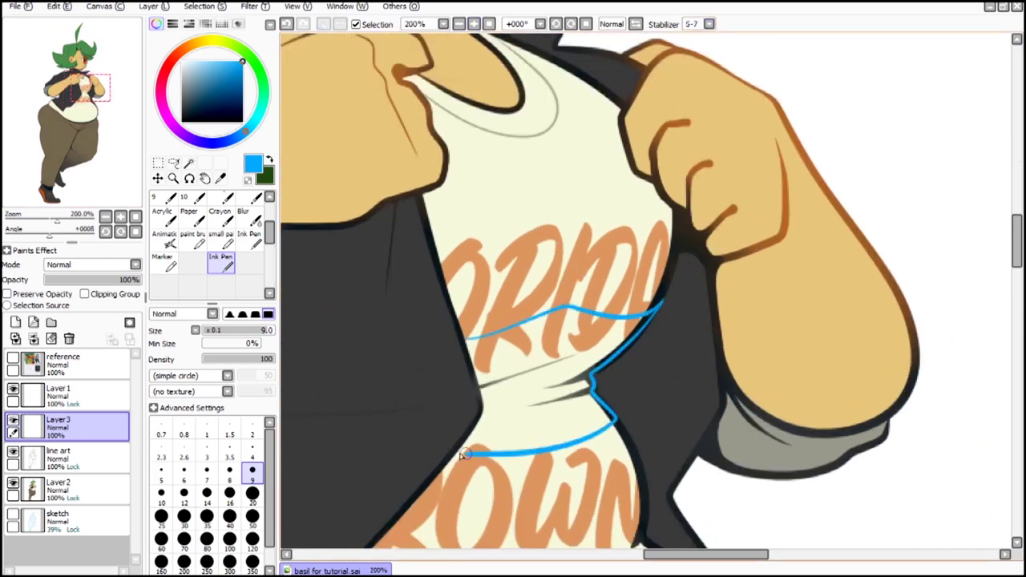
left_click(167, 244)
left_click(539, 384)
mouse_move(271, 232)
left_mouse_down()
mouse_move(270, 210)
mouse_move(270, 237)
left_mouse_up()
left_click(222, 243)
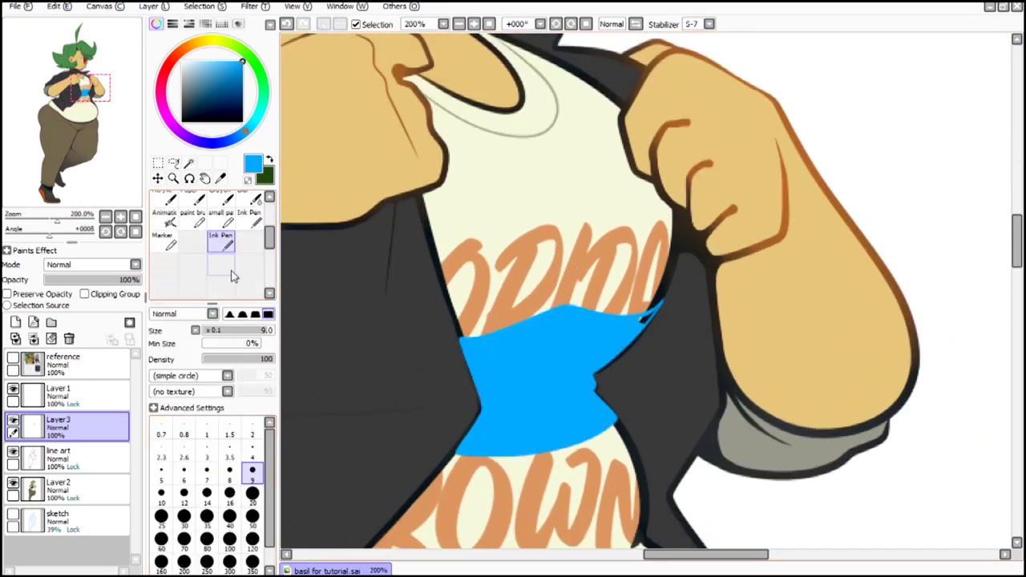
left_click_drag(90, 87, 82, 53)
left_click_drag(552, 291, 598, 306)
left_click_drag(601, 304, 628, 320)
left_click(474, 24)
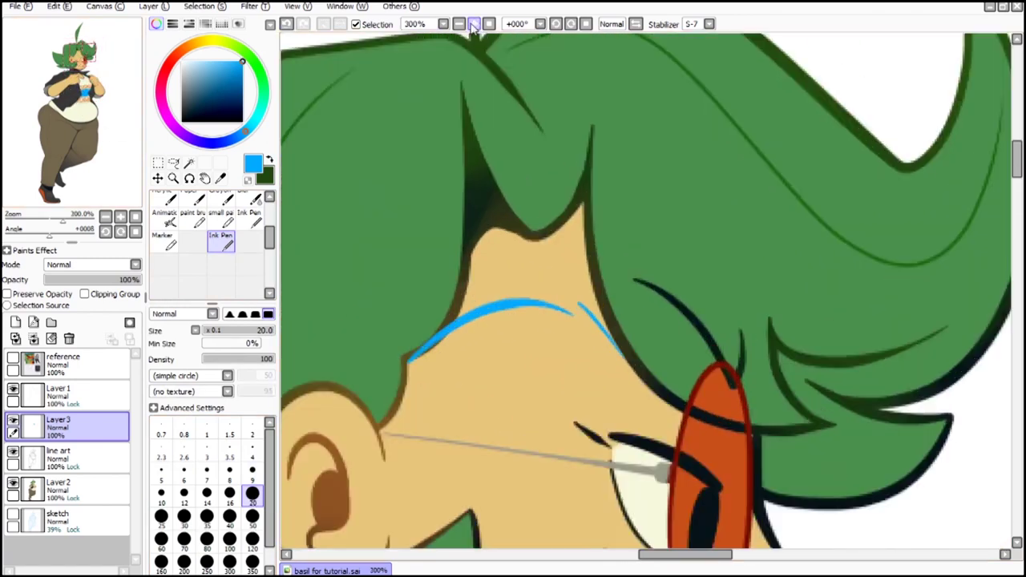
left_click(474, 24)
key("ctrl+z")
key("ctrl+z")
Step: Outline a shadow across the forehead beneath the hairline with the Ink Pen at size 9 and fill it blue
left_click(252, 473)
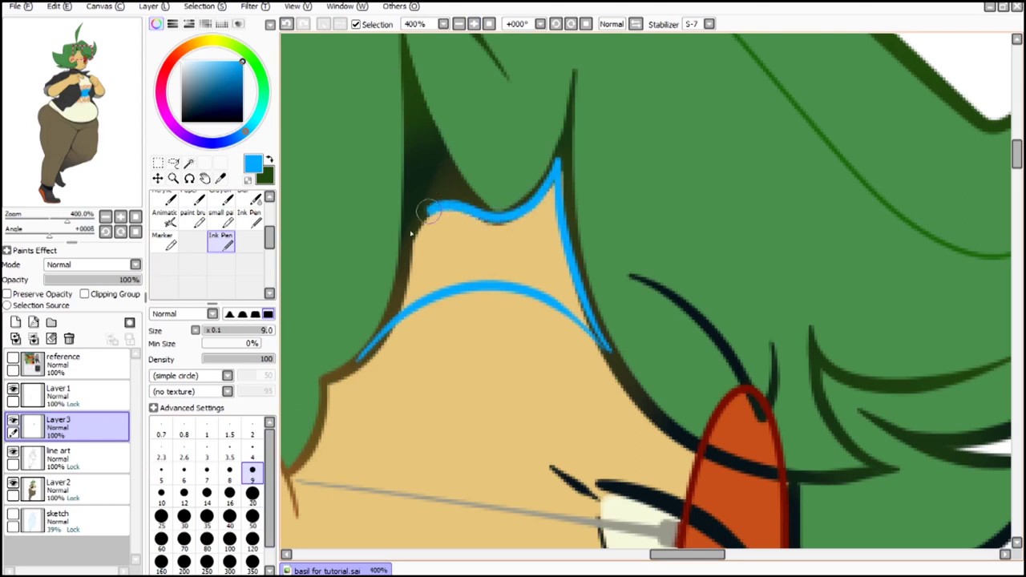
mouse_move(270, 238)
left_mouse_down()
mouse_move(270, 210)
mouse_move(270, 237)
left_mouse_up()
left_click(165, 244)
left_click(506, 248)
left_click(223, 243)
left_click_drag(610, 351, 587, 328)
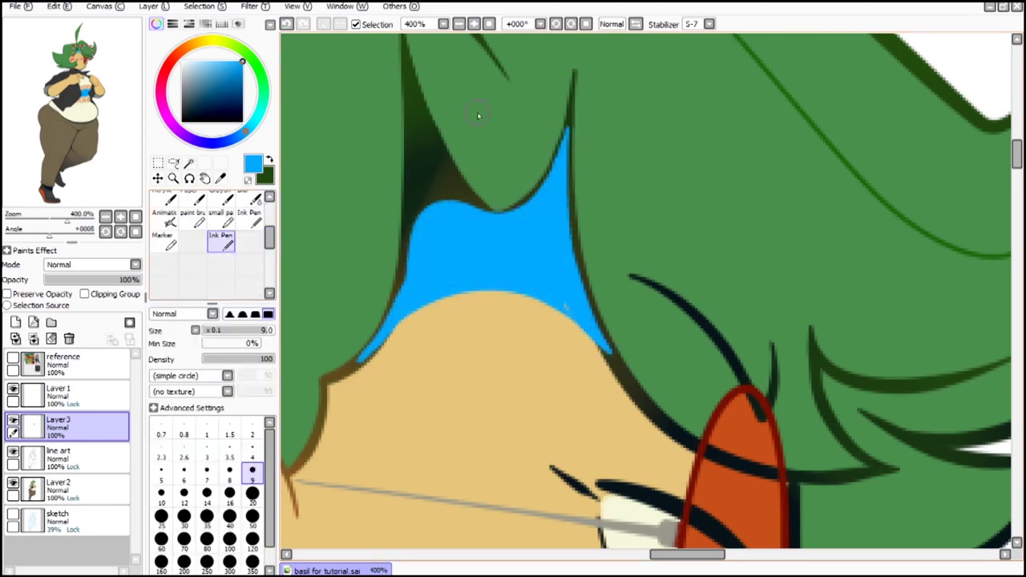
Step: Draw and fill blue shadow shapes inside the ear and on the neck just above the jacket collar
left_click(459, 24)
left_click(459, 25)
left_click(458, 24)
left_click_drag(82, 54, 78, 69)
left_click(474, 24)
left_click(475, 25)
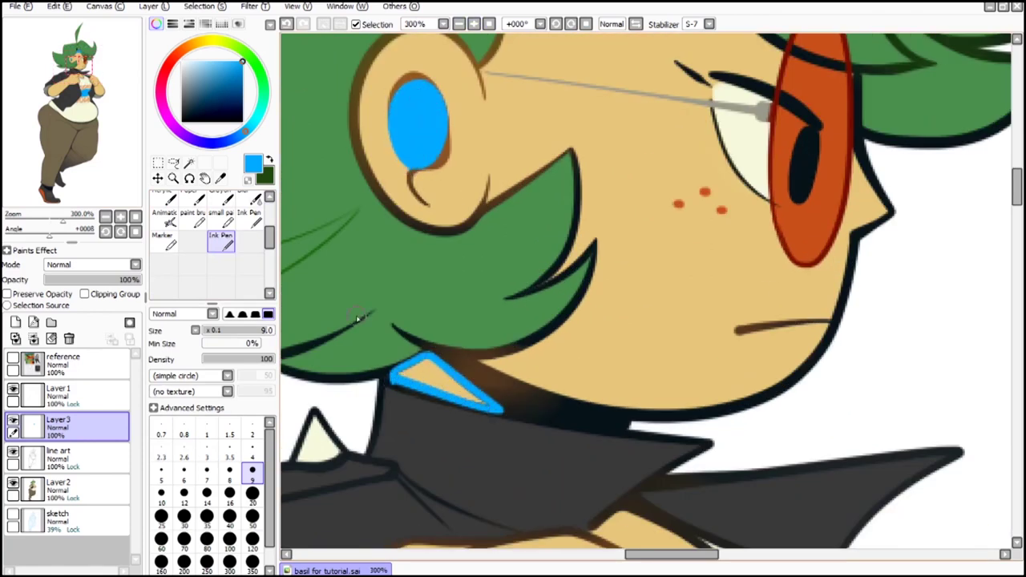
key("g")
scroll(224, 263, "down", 2)
left_click(222, 257)
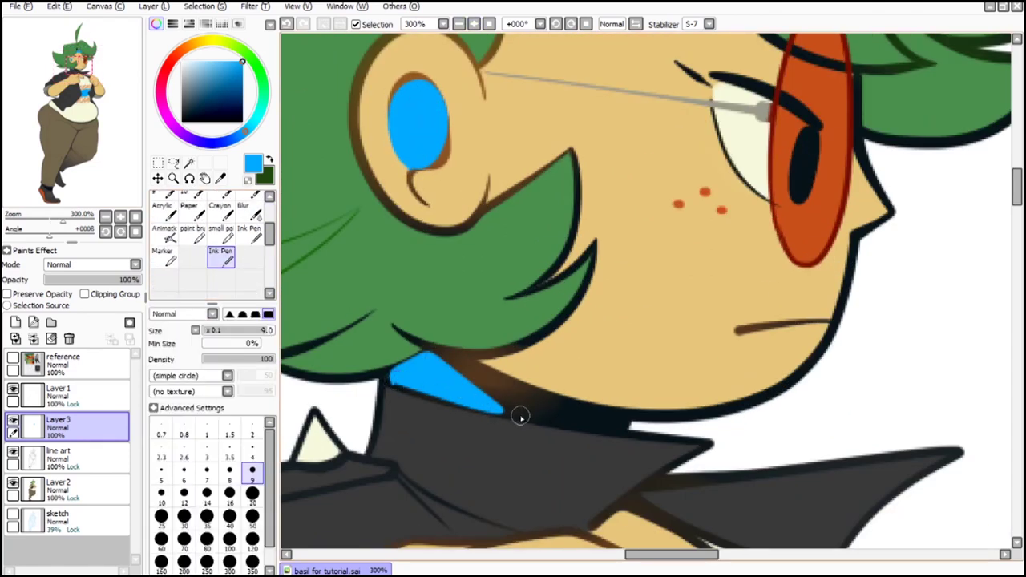
Step: Outline the far collar flap and the jacket strip leading to the far hand, and fill both blue
left_click(459, 24)
left_click(459, 24)
left_click_drag(112, 87, 119, 92)
left_click(474, 24)
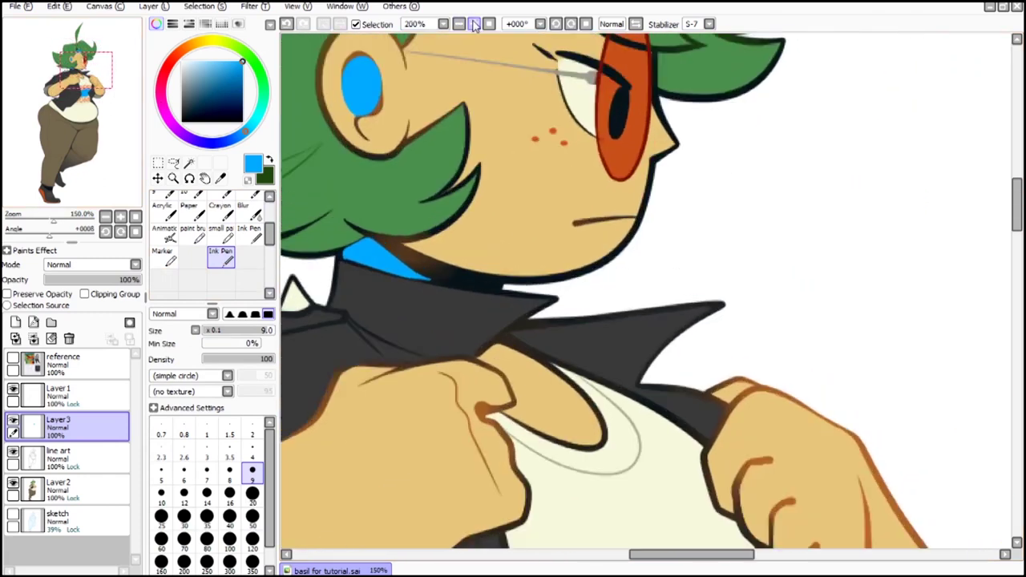
left_click(475, 24)
left_click_drag(437, 355, 603, 308)
left_click_drag(510, 332, 682, 398)
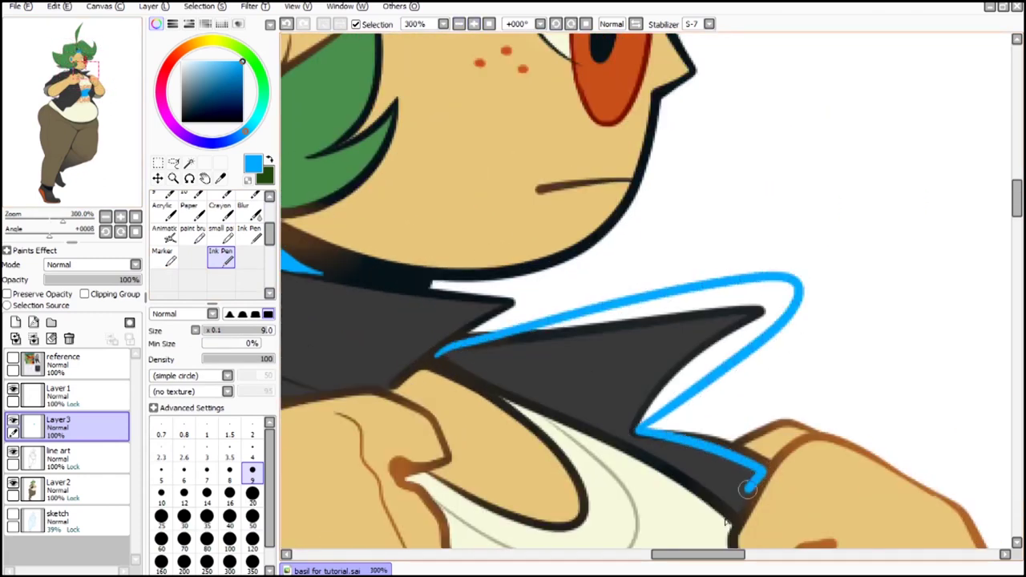
scroll(221, 237, "up", 2)
left_click(167, 247)
left_click(597, 389)
left_click(710, 476)
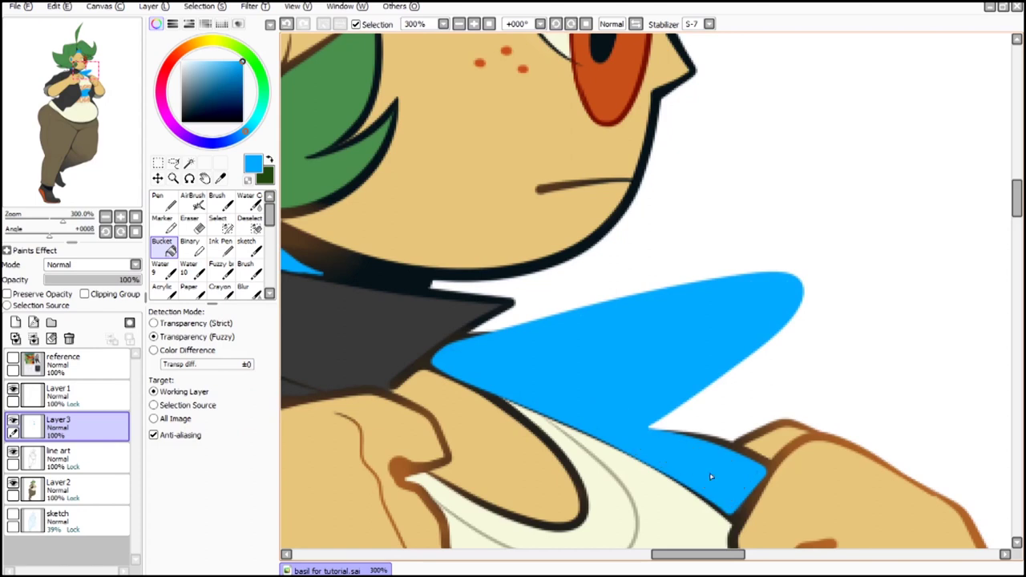
Step: Outline the shadow the near forearm and fist cast on the jacket front with the blue Ink Pen
left_click(460, 24)
left_click(460, 24)
left_click(459, 24)
scroll(226, 255, "down", 2)
left_click(227, 260)
left_click(474, 23)
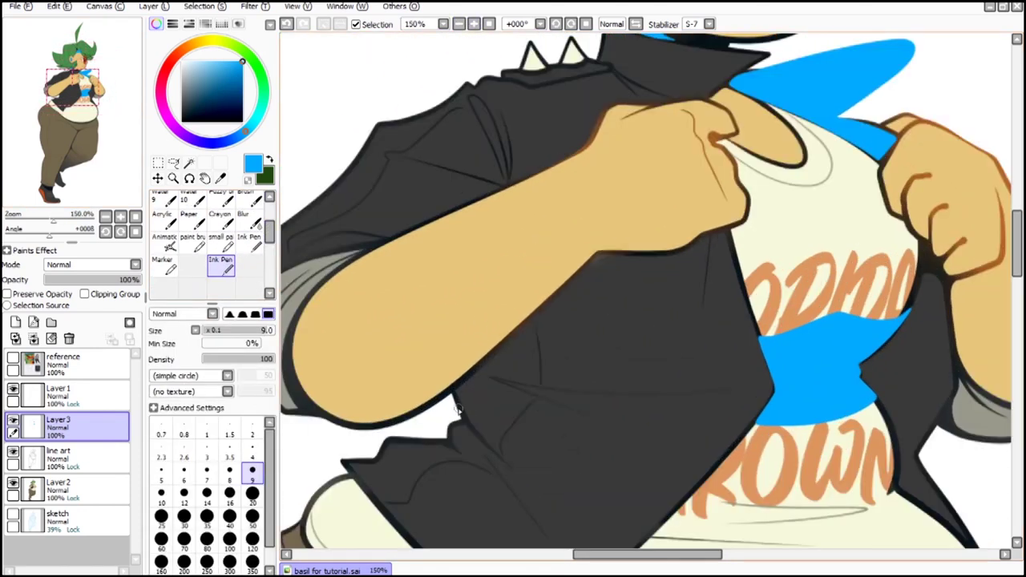
left_click(473, 24)
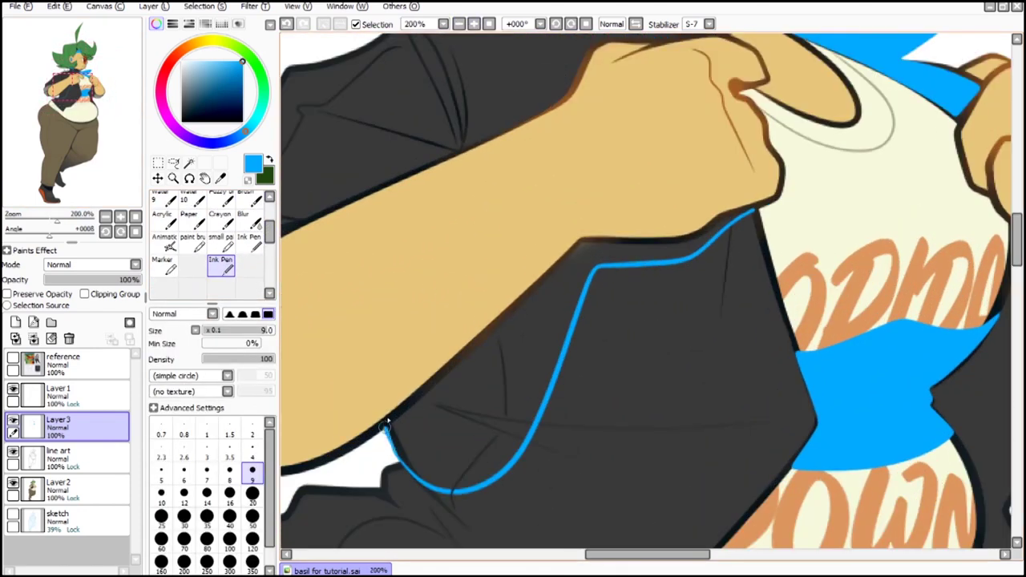
left_click(475, 25)
left_click(475, 25)
Step: Fill the outlined jacket shadow beneath the near forearm with blue and touch up its gaps with the Ink Pen
scroll(198, 232, "up", 2)
left_click(192, 224)
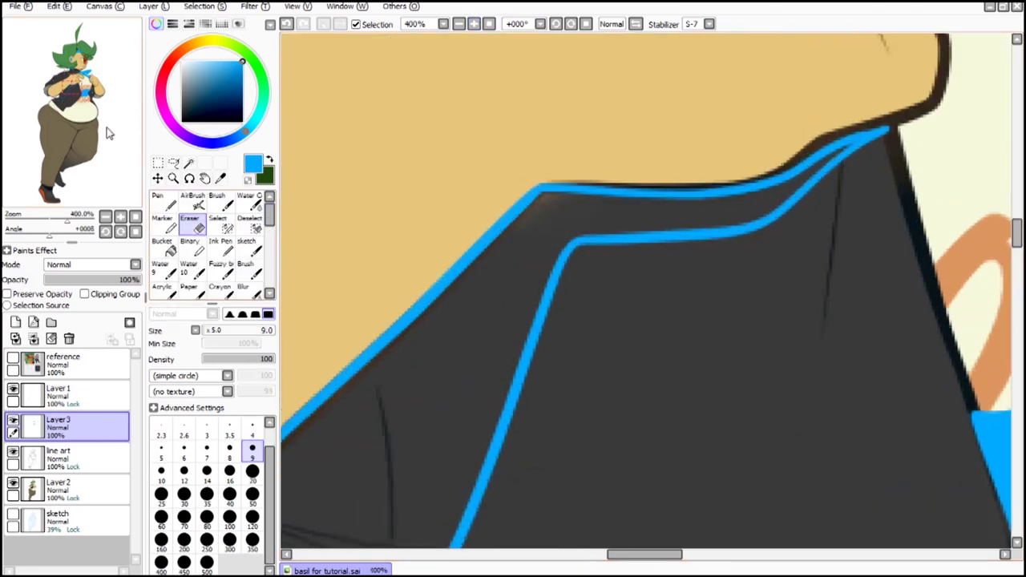
left_click_drag(107, 131, 107, 131)
left_click(170, 248)
left_click(757, 300)
scroll(216, 257, "down", 2)
left_click(222, 291)
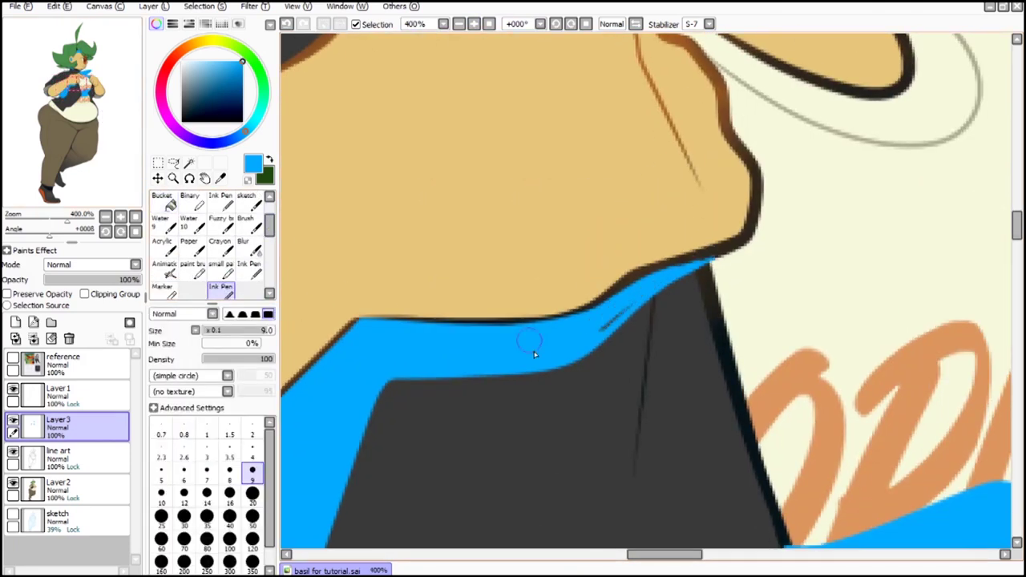
Step: Outline the rolled sleeve cuff beneath the far forearm as a shadow shape and fill it blue
left_click(461, 26)
left_click(461, 26)
left_click_drag(79, 85, 102, 90)
left_click_drag(506, 321, 506, 327)
scroll(193, 248, "up", 2)
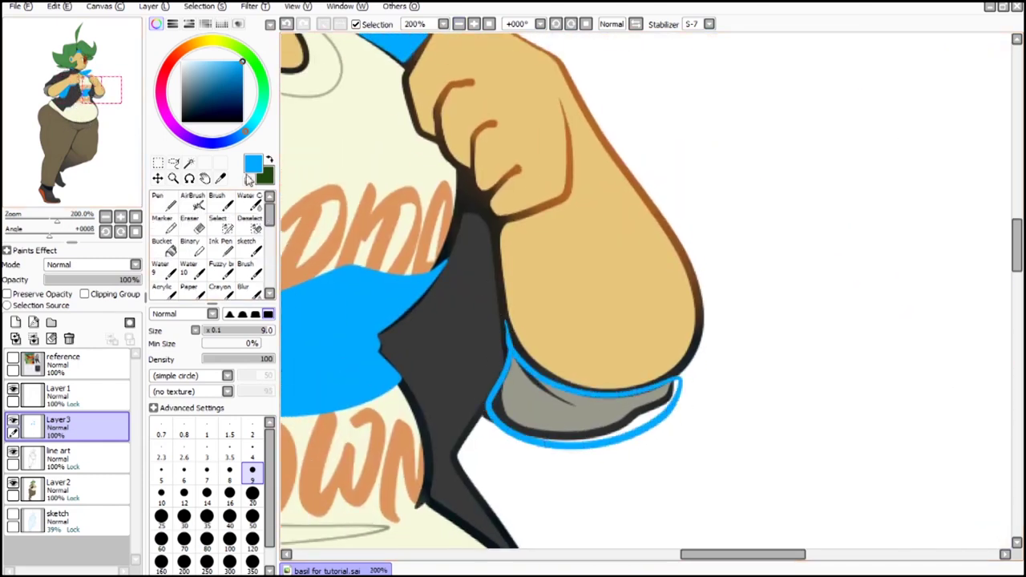
left_click(167, 247)
left_click(553, 413)
scroll(216, 256, "down", 3)
left_click(221, 266)
Step: Paint a blue shadow band across the trousers along the belly's underside with the Ink Pen at size 50
mouse_move(84, 75)
left_mouse_down()
mouse_move(76, 59)
mouse_move(82, 116)
left_mouse_up()
left_click(459, 25)
left_click(459, 24)
left_click(254, 517)
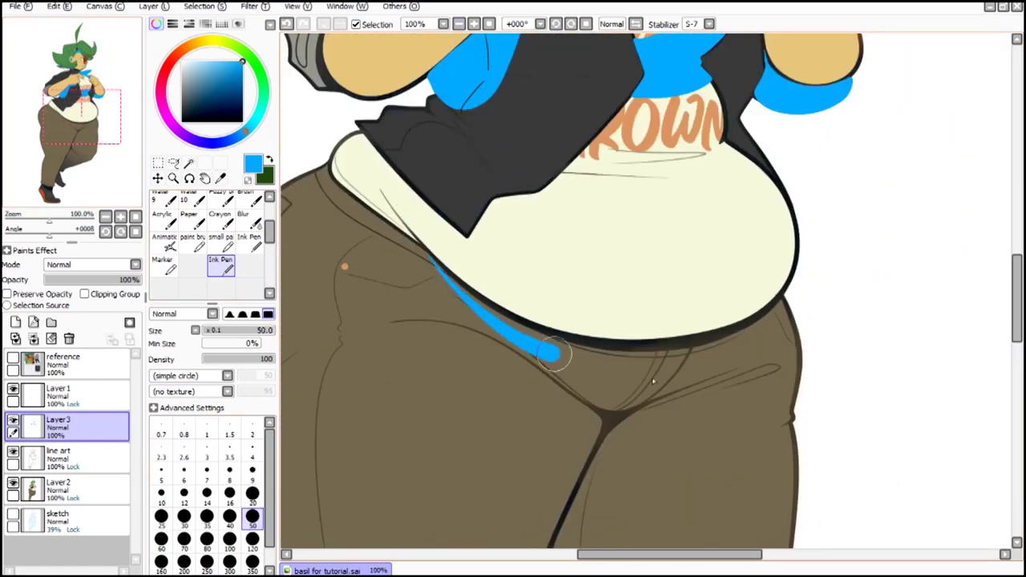
left_click_drag(653, 382, 818, 271)
left_click(287, 24)
left_click(475, 24)
left_click_drag(340, 245, 909, 228)
left_click(287, 25)
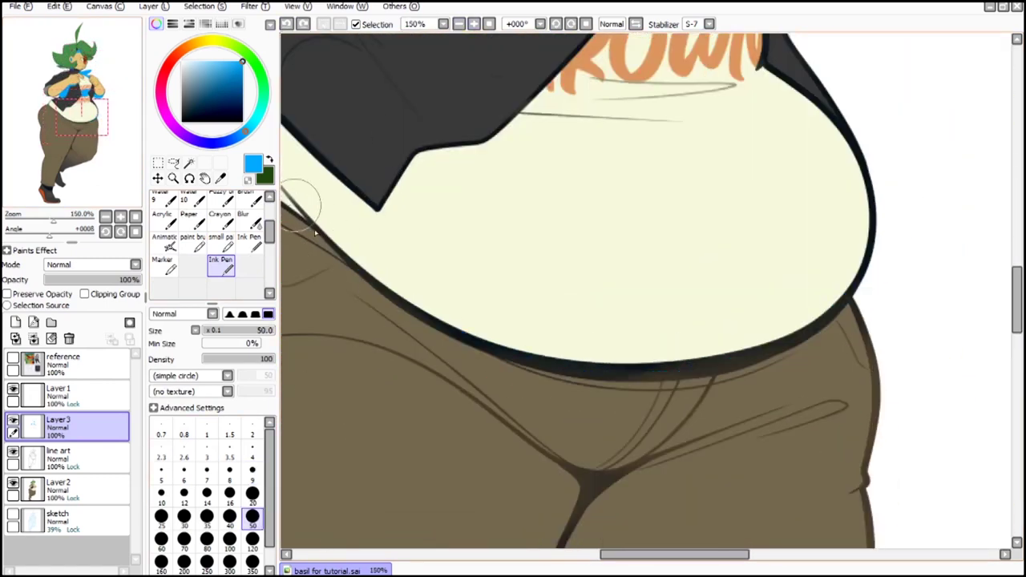
left_click_drag(299, 206, 983, 191)
left_click_drag(490, 361, 924, 262)
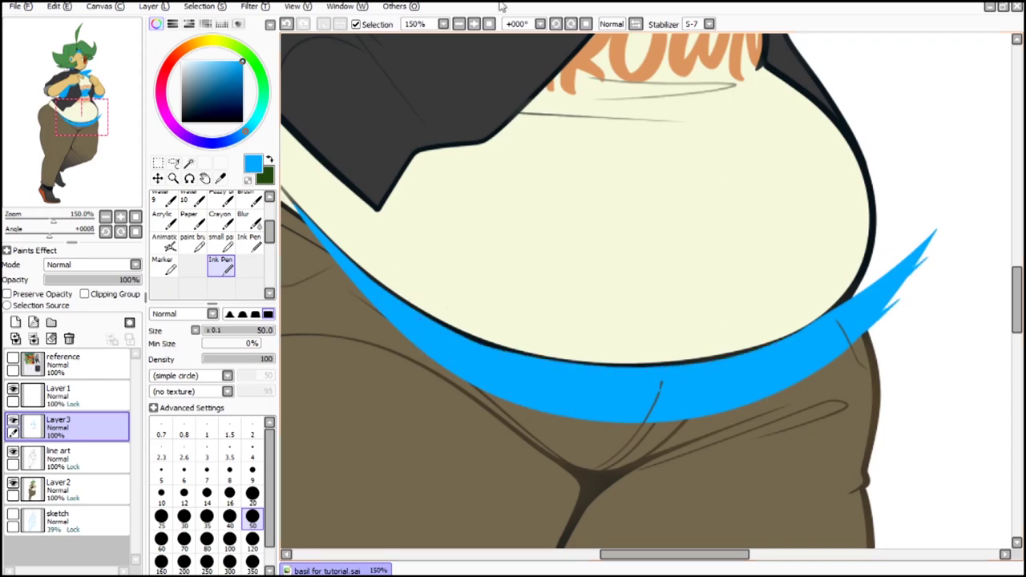
Step: Paint a blue shadow on the shirt along the open jacket's lower edge with the Ink Pen at size 20
left_click(459, 25)
left_click(474, 25)
mouse_move(56, 184)
left_mouse_down()
mouse_move(60, 147)
mouse_move(112, 23)
mouse_move(141, 95)
left_mouse_up()
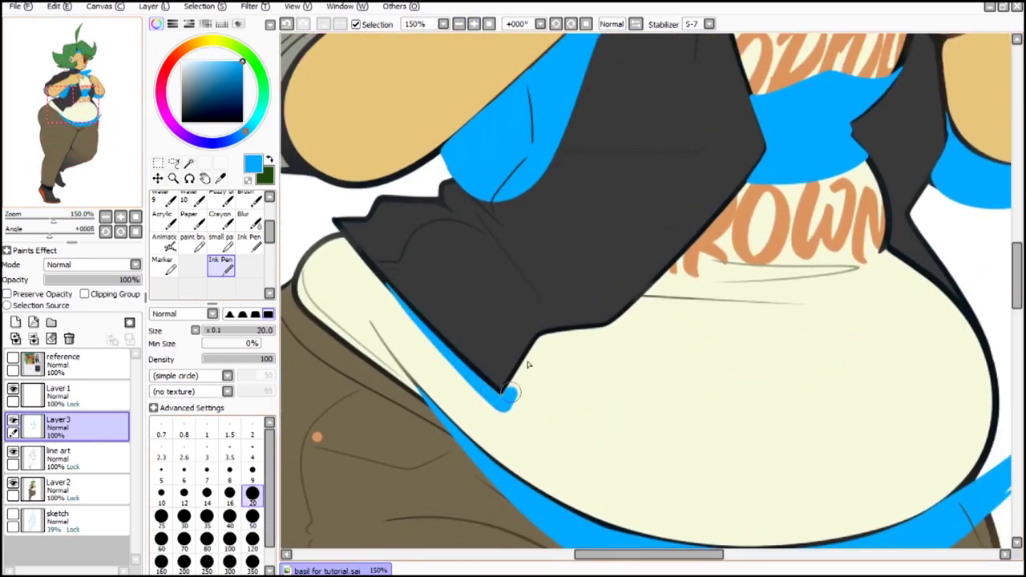
left_click_drag(605, 333, 653, 286)
left_click(473, 24)
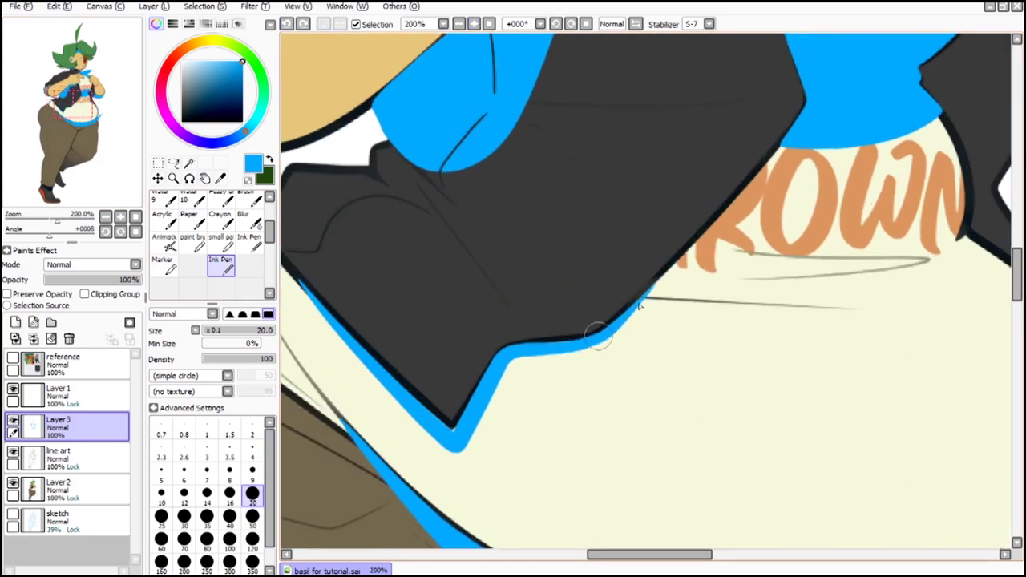
Step: Paint a thin blue shadow around the underside of the far fist with the Ink Pen at size 20
left_click_drag(90, 74, 117, 52)
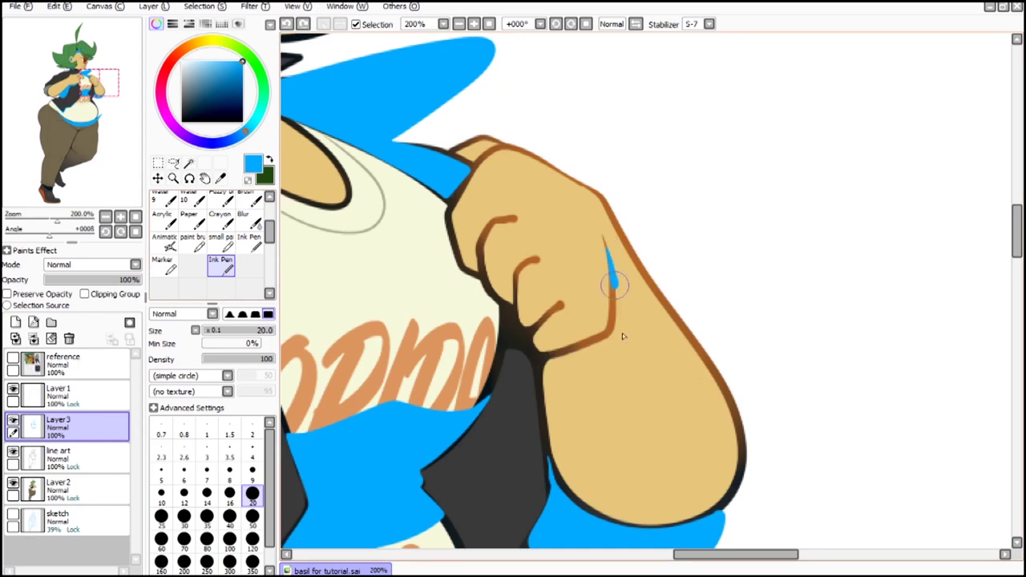
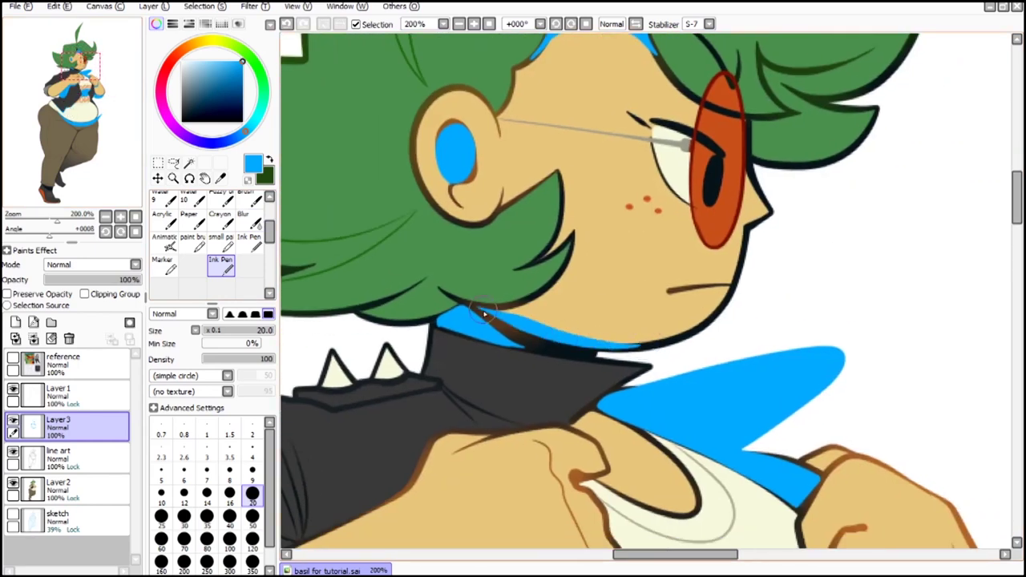
Step: Fade the blue shadows on the ear, neck and forehead with the AirBrush in transparent color at sizes 50 and 120
left_click_drag(271, 235, 271, 201)
left_click(199, 207)
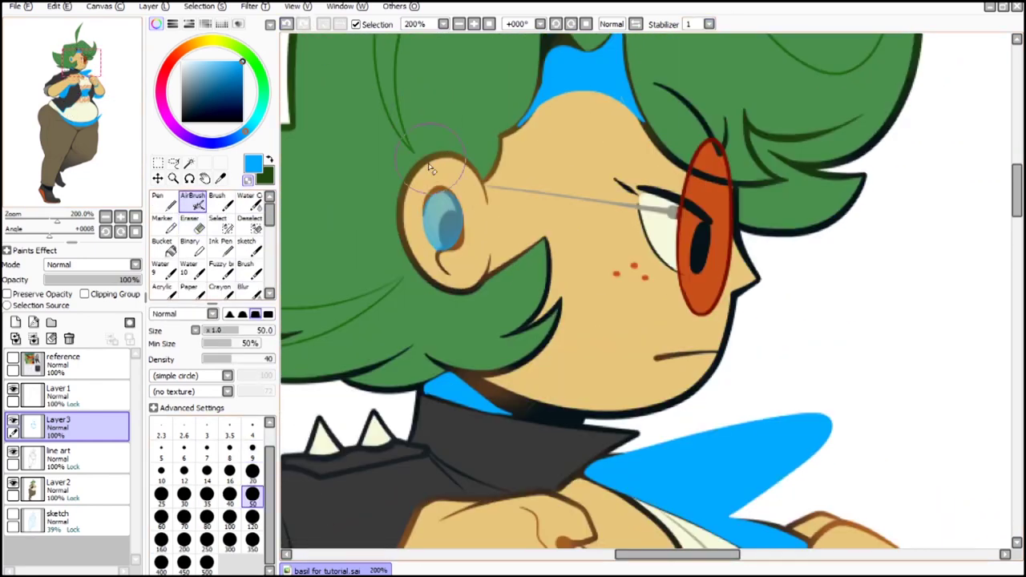
left_click_drag(430, 166, 443, 313)
left_click(252, 541)
left_click_drag(586, 256, 607, 289)
Step: Fade the blue shadow on the far jacket collar with the transparent AirBrush at size 300
left_click(88, 71)
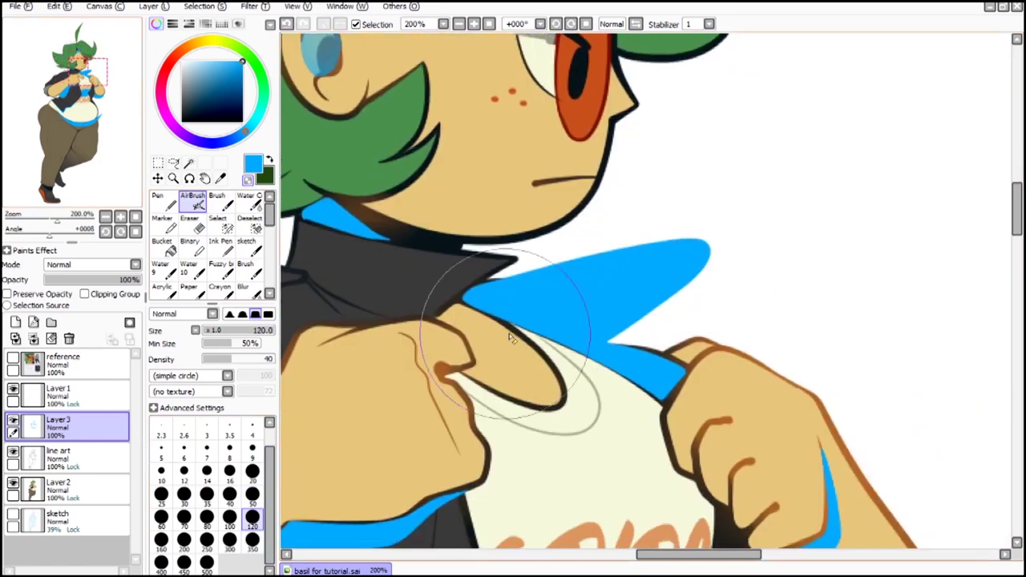
left_click_drag(509, 332, 614, 316)
key("ctrl+z")
left_click(230, 542)
mouse_move(745, 324)
left_mouse_down()
mouse_move(733, 311)
mouse_move(794, 277)
left_mouse_up()
left_click_drag(795, 321, 634, 119)
Step: Fade the blue shadows beneath the far fist and across the shirt's chest with the transparent AirBrush at size 120
left_click(252, 496)
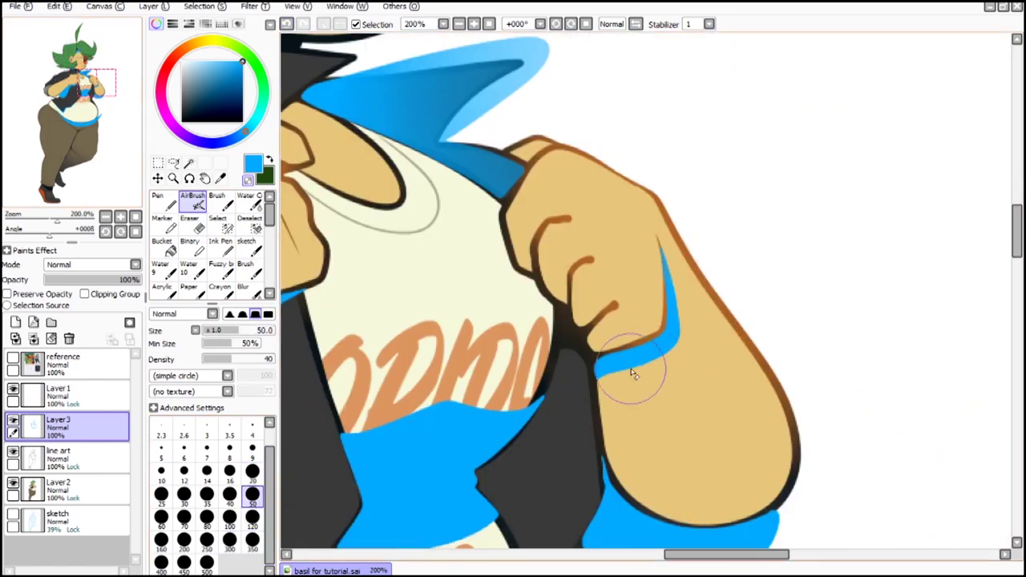
left_click(94, 88)
left_click(252, 520)
left_click(287, 25)
mouse_move(448, 332)
left_mouse_down()
mouse_move(553, 317)
mouse_move(823, 148)
left_mouse_up()
Step: Fade the jacket shadow beneath the near forearm with the transparent AirBrush at size 250
key("bracketleft")
scroll(290, 497, "left", 5)
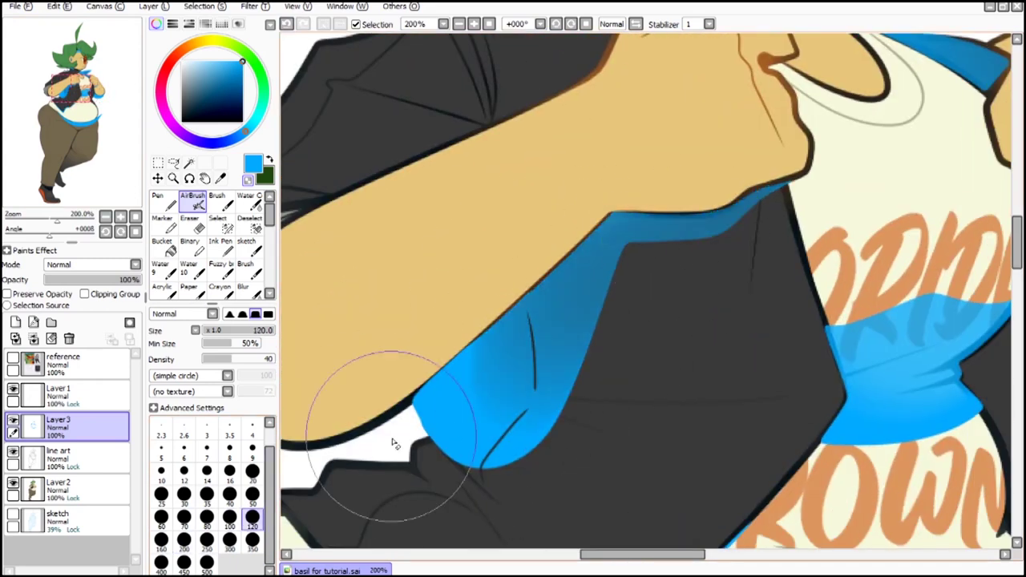
left_click(207, 542)
left_click(287, 25)
left_click_drag(489, 368, 761, 149)
Step: Fade the sleeve cuff shadow beneath the far forearm with the transparent AirBrush at size 200
left_click_drag(122, 94, 124, 92)
left_click(253, 519)
left_click(99, 96)
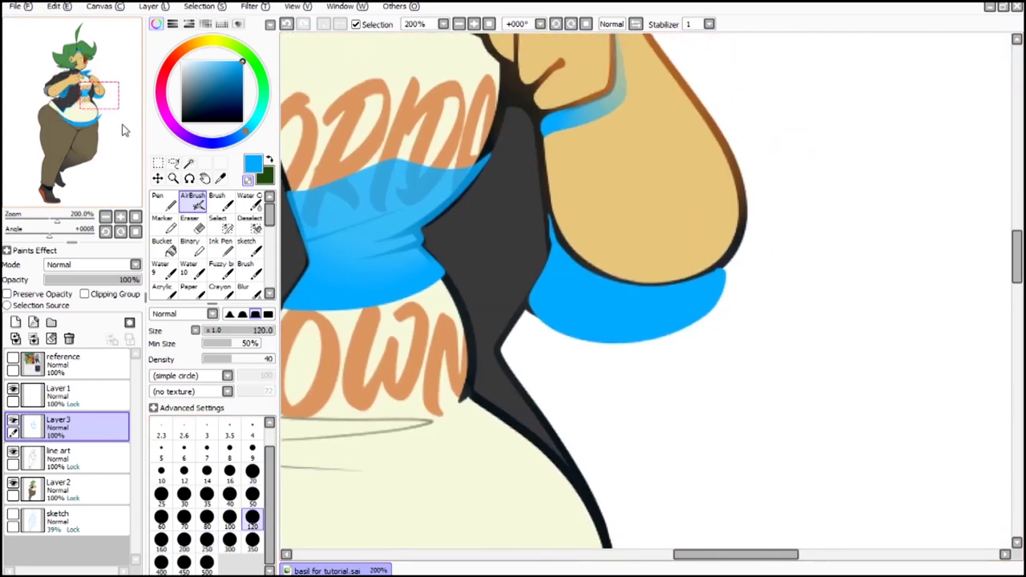
left_click(184, 543)
left_click_drag(660, 313, 771, 235)
Step: Fade the shirt shadow along the open jacket's lower edge with the transparent AirBrush at size 120
left_click_drag(86, 97, 66, 105)
left_click(253, 519)
mouse_move(761, 328)
left_mouse_down()
mouse_move(573, 465)
mouse_move(497, 453)
left_mouse_up()
Step: Fade the trouser shadow band under the belly with the transparent AirBrush at size 300
left_click(76, 120)
left_click(460, 24)
left_click(230, 543)
left_click_drag(776, 449, 481, 353)
left_click(91, 115)
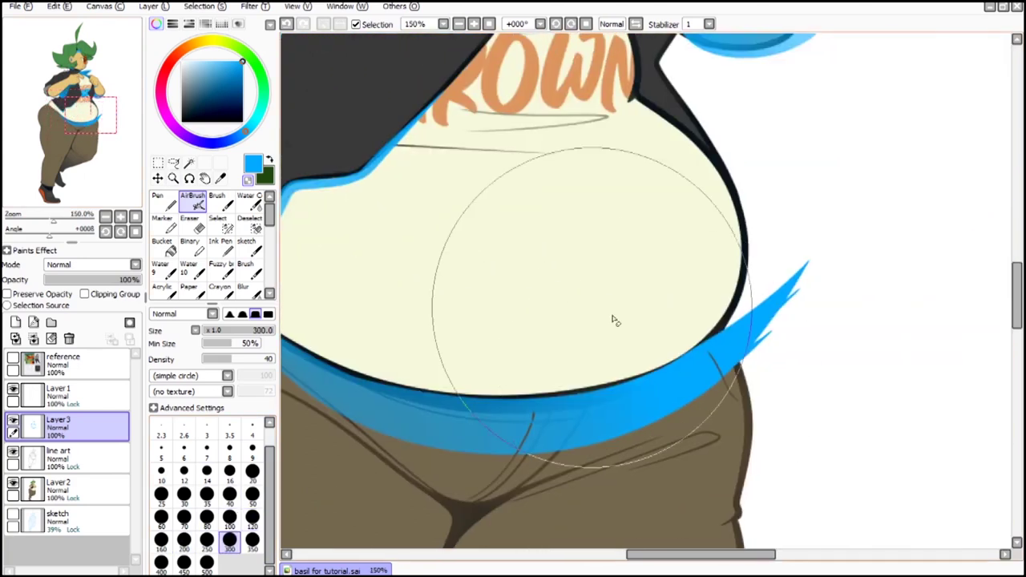
left_click(459, 24)
Step: Add a new layer above the blue shadow layer
mouse_move(85, 114)
left_mouse_down()
mouse_move(71, 143)
mouse_move(76, 64)
mouse_move(101, 87)
left_mouse_up()
left_click(474, 25)
left_click(154, 6)
left_click(164, 19)
left_click_drag(271, 218, 271, 239)
left_click(222, 254)
Step: Select the jacket's far front panel from the line art layer with the Magic Wand and touch it up with the Select pen
left_click_drag(91, 96, 95, 93)
left_click(189, 164)
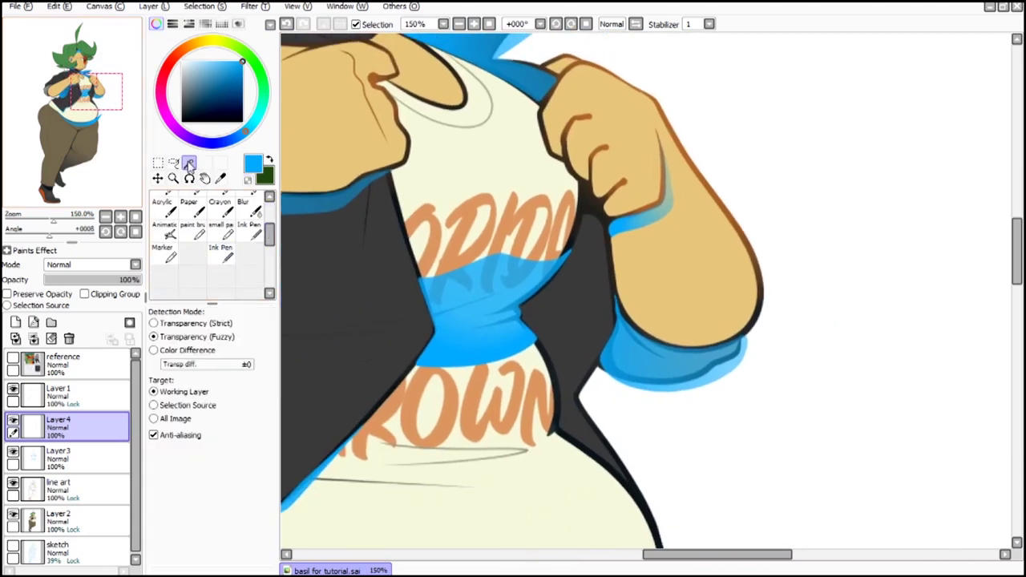
left_click(80, 490)
left_click(574, 319)
left_click(106, 102)
left_click_drag(270, 234, 270, 210)
left_click(222, 225)
Step: Add the far trouser leg and the far shoe to the selection with the Magic Wand
left_click_drag(83, 130, 82, 156)
left_click(189, 164)
left_click(505, 297)
left_click(75, 168)
left_click(442, 419)
Step: Fill the gaps in the far leg, shoe and jacket selection with the Select pen at size 50
left_click(222, 225)
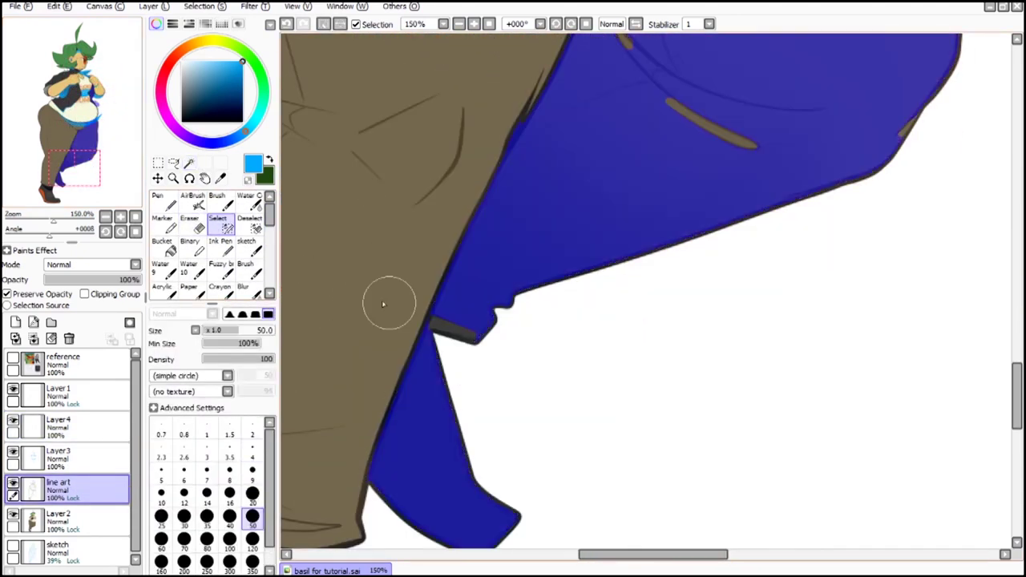
left_click(747, 141)
left_click_drag(941, 87, 924, 121)
left_click_drag(75, 169, 74, 175)
mouse_move(401, 381)
left_mouse_down()
mouse_move(543, 454)
mouse_move(423, 198)
left_mouse_up()
mouse_move(73, 174)
left_mouse_down()
mouse_move(87, 159)
mouse_move(87, 134)
left_mouse_up()
mouse_move(728, 529)
left_mouse_down()
mouse_move(714, 340)
mouse_move(736, 521)
left_mouse_up()
left_click_drag(561, 284, 517, 299)
mouse_move(87, 133)
left_mouse_down()
mouse_move(58, 181)
mouse_move(80, 96)
left_mouse_up()
left_click_drag(857, 386, 894, 419)
left_click_drag(77, 63, 85, 61)
left_click(189, 163)
left_click(449, 160)
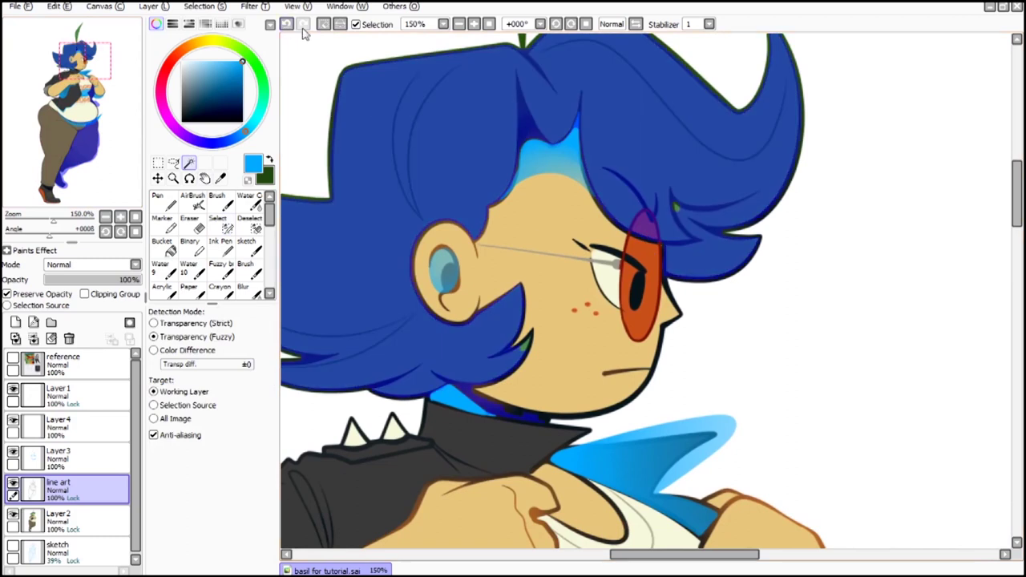
left_click(287, 24)
Step: Airbrush blue over the selected far leg on Layer3 at size 500 and soften the gradient with Blur at size 350
left_click(105, 217)
left_click(105, 217)
left_click(95, 470)
left_click(193, 203)
left_click(97, 93)
left_click(207, 568)
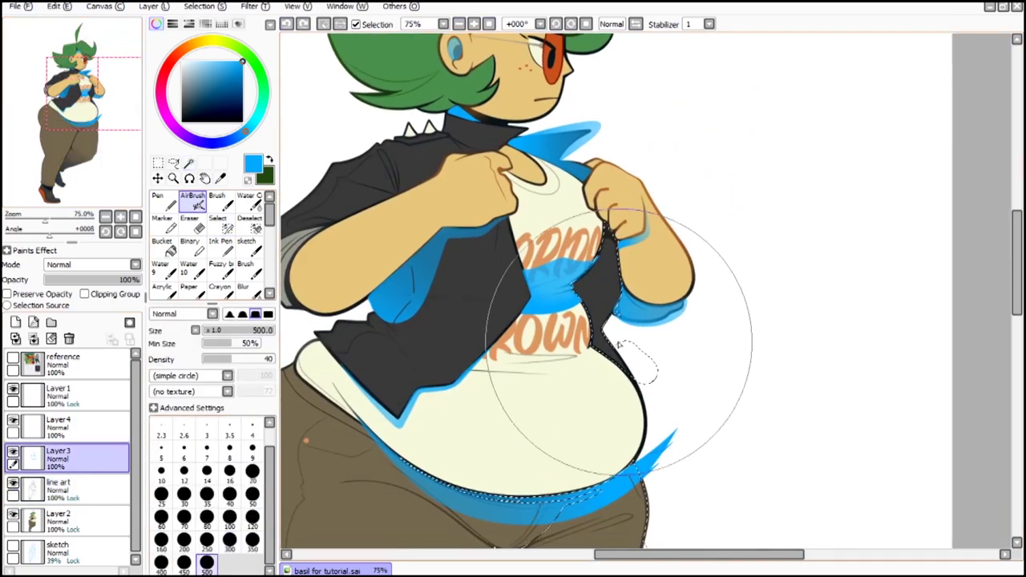
left_click(78, 163)
left_click_drag(374, 428, 499, 418)
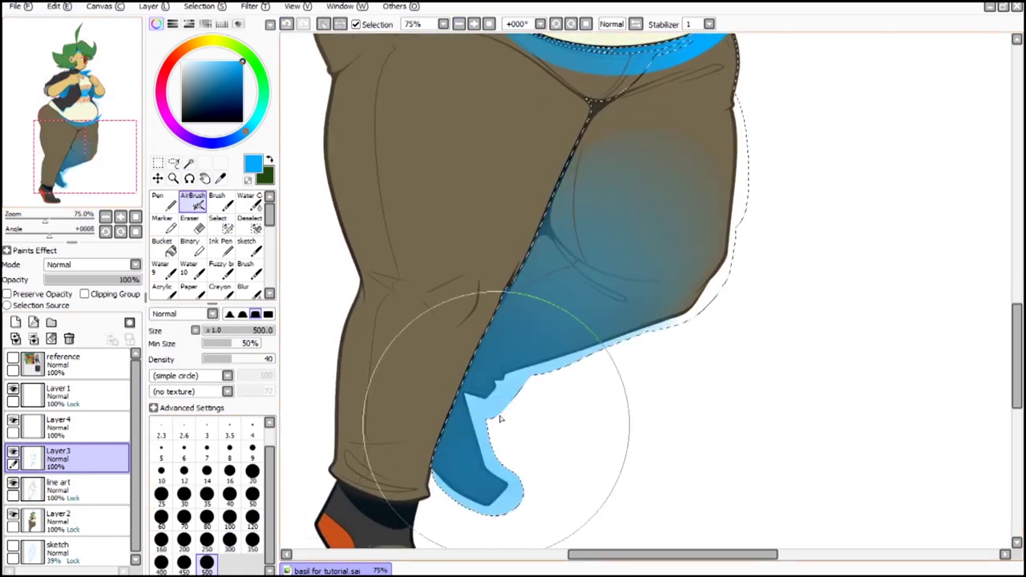
scroll(230, 261, "down", 2)
left_click(243, 235)
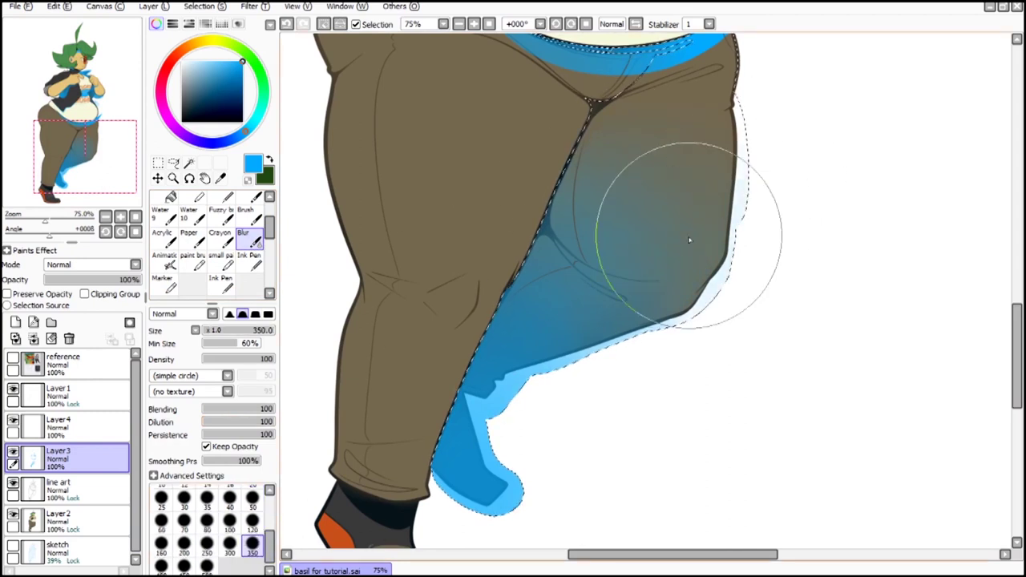
Step: Airbrush blue over the selected far jacket panel at size 250 and clear the selection
scroll(209, 240, "up", 2)
left_click(193, 200)
left_click_drag(74, 181, 83, 79)
left_click(460, 25)
left_click(460, 24)
left_click(459, 24)
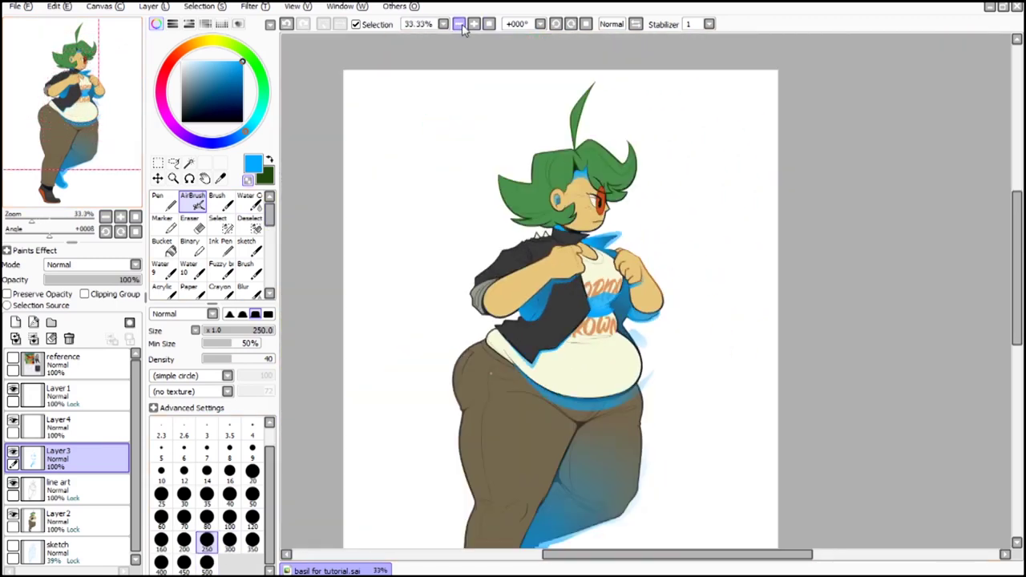
Step: Select the lower part of the sprout on top of the head with the Select pen at sizes 50 and 20
left_click(474, 24)
left_click(474, 24)
left_click(459, 24)
left_click(221, 225)
left_click(252, 518)
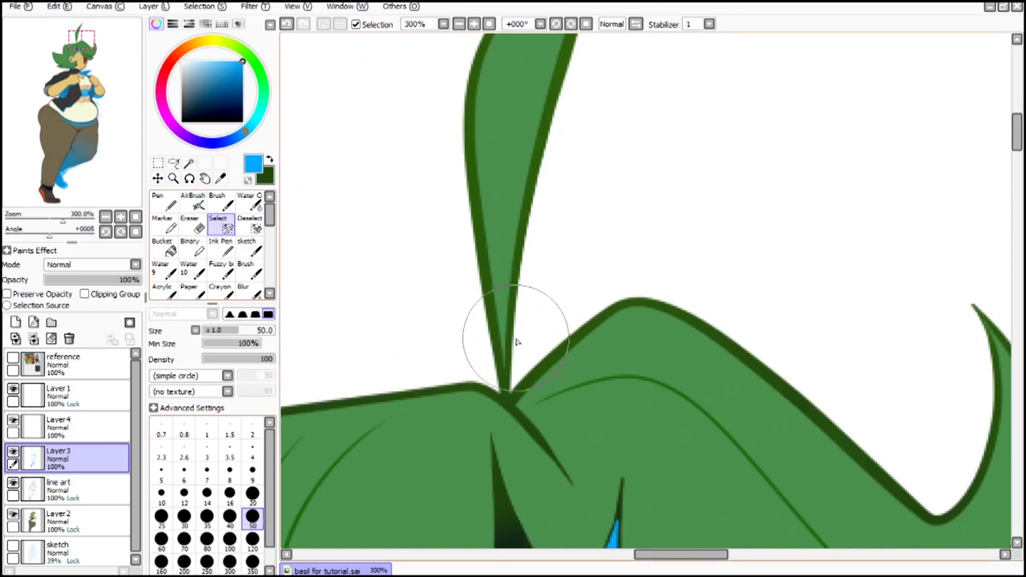
left_click_drag(501, 333, 514, 208)
left_click(252, 495)
left_click_drag(453, 202, 574, 146)
left_click_drag(505, 360, 505, 389)
Step: Airbrush blue over the selected lower part of the sprout at size 120 and clear the selection
left_click(192, 202)
left_click(252, 520)
left_click_drag(523, 225, 564, 46)
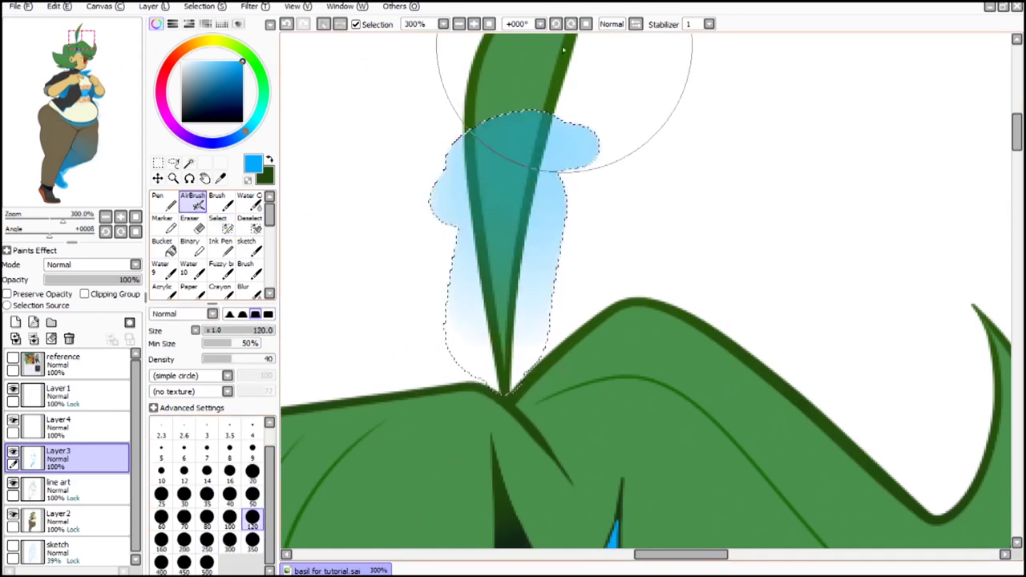
left_click(323, 25)
left_click(458, 25)
left_click(459, 25)
Step: Mark off the underside of the front hair curl on the line art layer with the Select pen at size 20
left_click_drag(81, 40, 76, 54)
left_click_drag(95, 100, 111, 101)
left_click(120, 217)
left_click(87, 485)
left_click(191, 163)
left_click(543, 354)
left_click(287, 25)
left_click(223, 226)
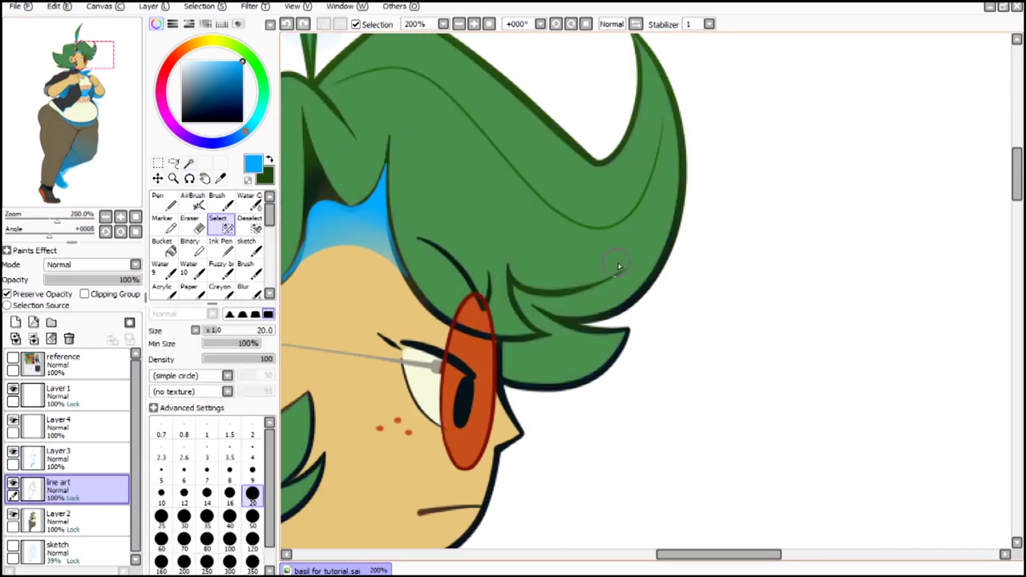
left_click_drag(623, 283, 692, 205)
Step: Add the hair tuft under the front curl with the Magic Wand and clean up the selection with the Select pen at size 4
left_click(190, 163)
left_click(548, 349)
left_click(222, 225)
left_click(253, 451)
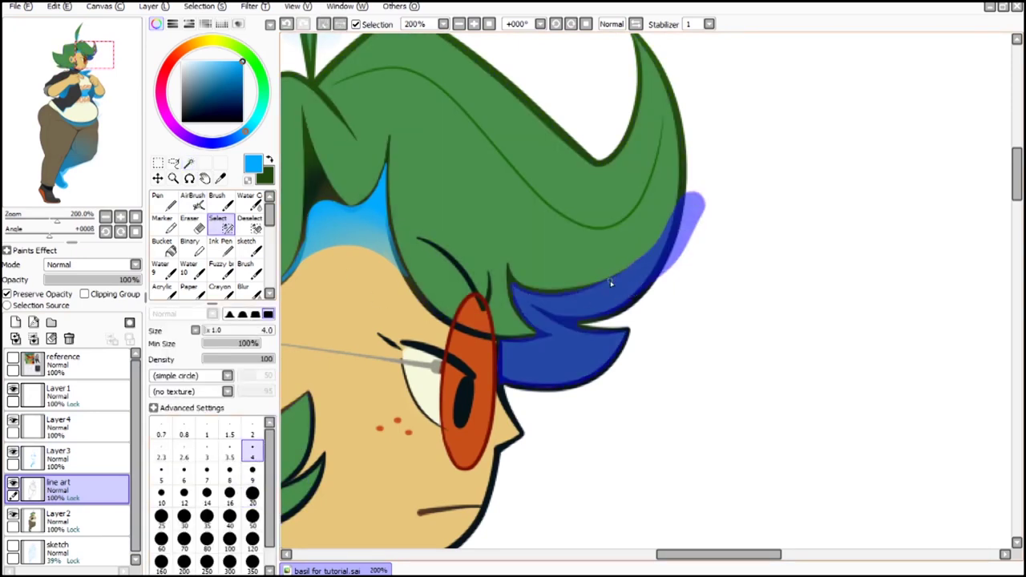
Step: Airbrush blue over the selected underside of the front hair on Layer3 at size 120 and clear the selection
left_click(194, 203)
left_click(126, 464)
mouse_move(631, 353)
left_mouse_down()
mouse_move(397, 350)
mouse_move(473, 349)
left_mouse_up()
left_click(323, 24)
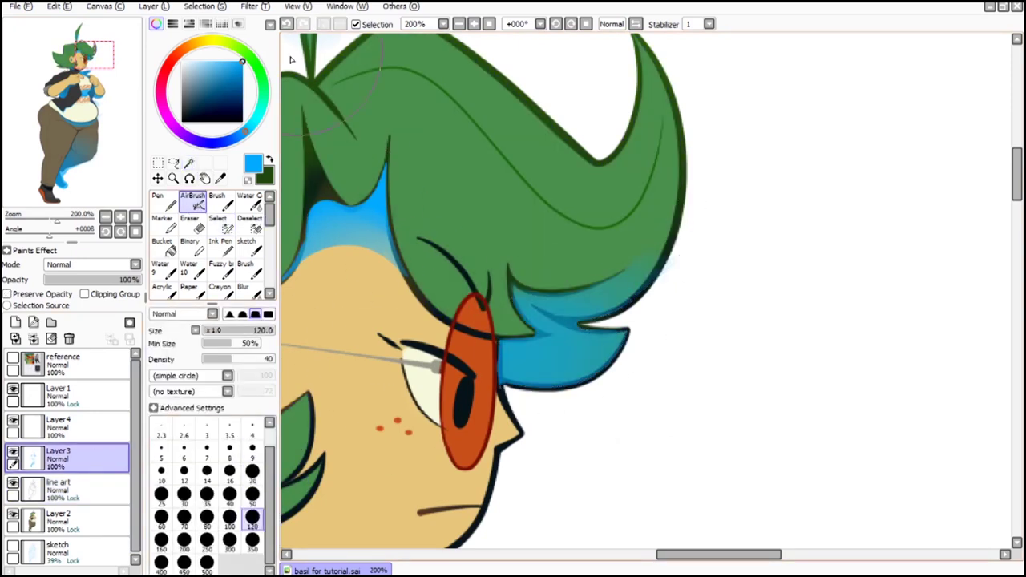
Step: Close off the small hair tuft at the nape with the Select pen at size 2 and select it from the line art
left_click_drag(75, 112, 58, 120)
left_click(222, 225)
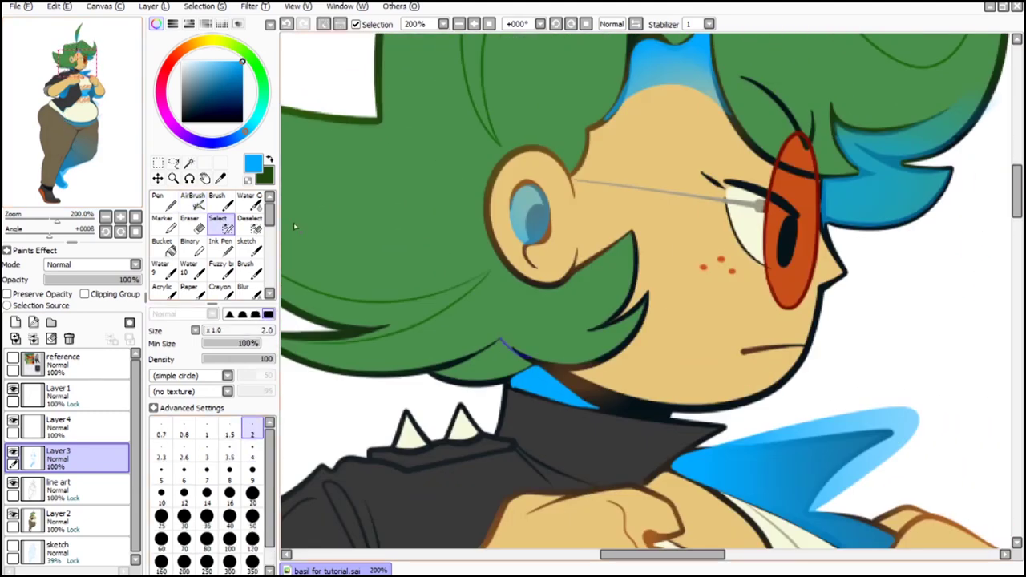
left_click(190, 163)
left_click(104, 489)
left_click(492, 355)
Step: Airbrush blue over the selected nape tuft on Layer3 at size 120 and clear the selection
left_click(112, 461)
left_click(194, 203)
left_click_drag(573, 353, 445, 353)
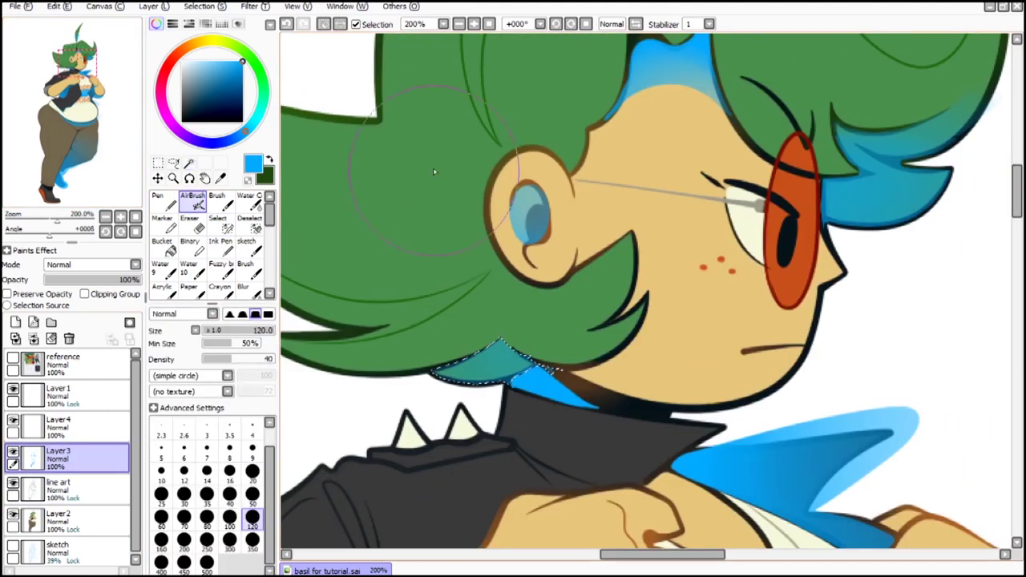
left_click(327, 25)
Step: Airbrush a blue shadow band across the near trouser leg just above the knee folds at size 120
left_click(460, 24)
left_click(459, 25)
left_click(460, 25)
left_click_drag(89, 93, 92, 185)
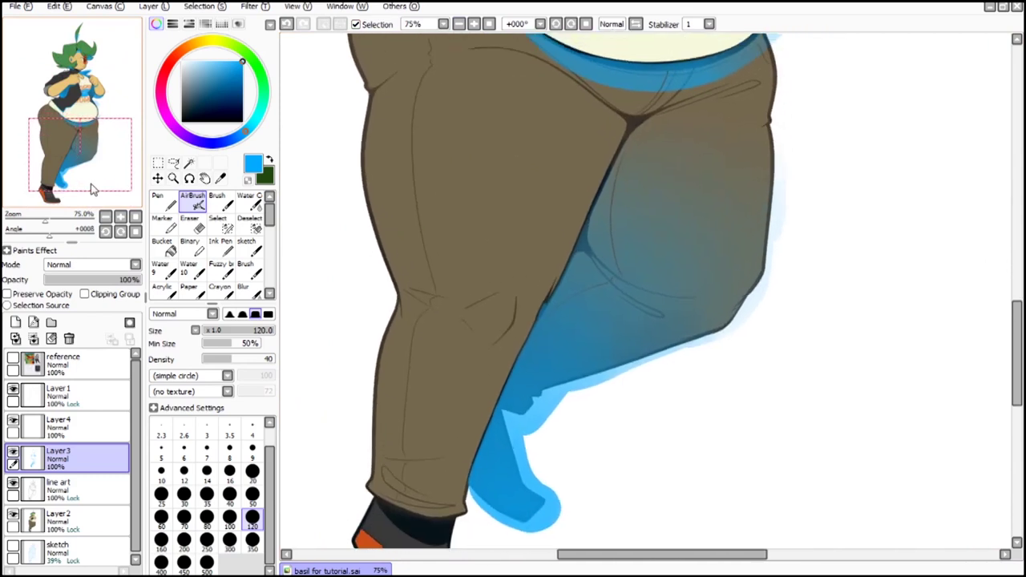
left_click_drag(365, 291, 483, 303)
left_click(286, 25)
mouse_move(547, 283)
left_mouse_down()
mouse_move(442, 301)
mouse_move(359, 275)
mouse_move(379, 256)
left_mouse_up()
left_click(286, 25)
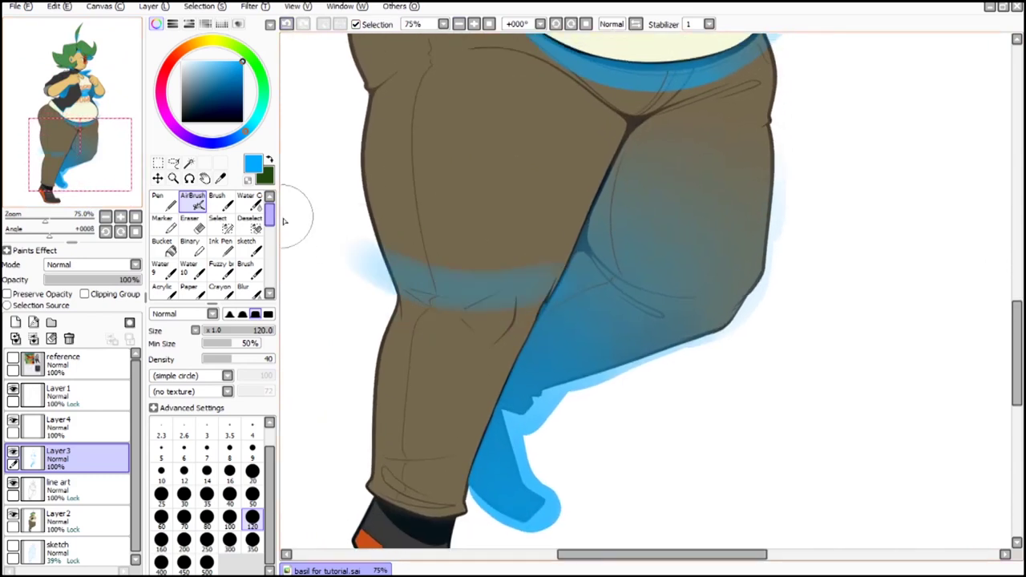
Step: Trim the knee shadow's lower edge with the Eraser at size 50 and soften its upper edge with Blur at size 120
left_click(189, 218)
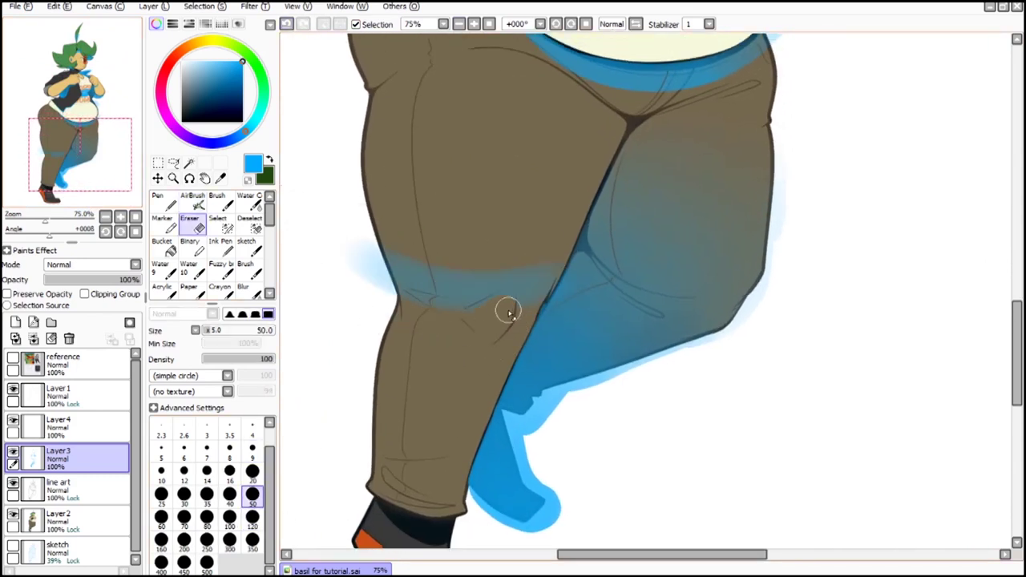
scroll(259, 210, "down", 2)
left_click(242, 244)
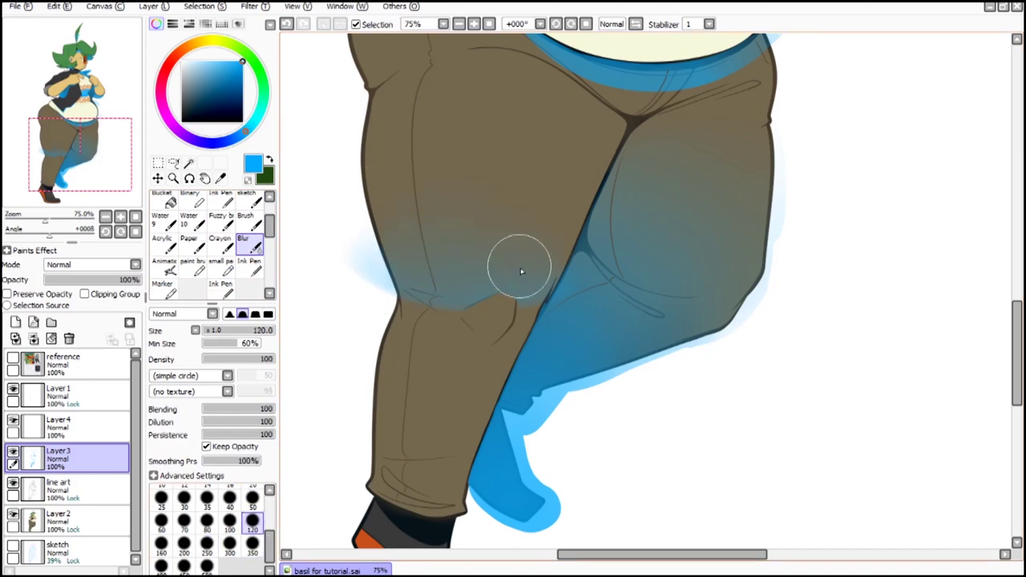
Step: Airbrush a blue shadow band along the near hip's crease at size 50, from the belly shadow to the outer thigh
mouse_move(112, 141)
left_mouse_down()
mouse_move(111, 157)
mouse_move(81, 128)
left_mouse_up()
left_click_drag(270, 227, 270, 210)
left_click(193, 201)
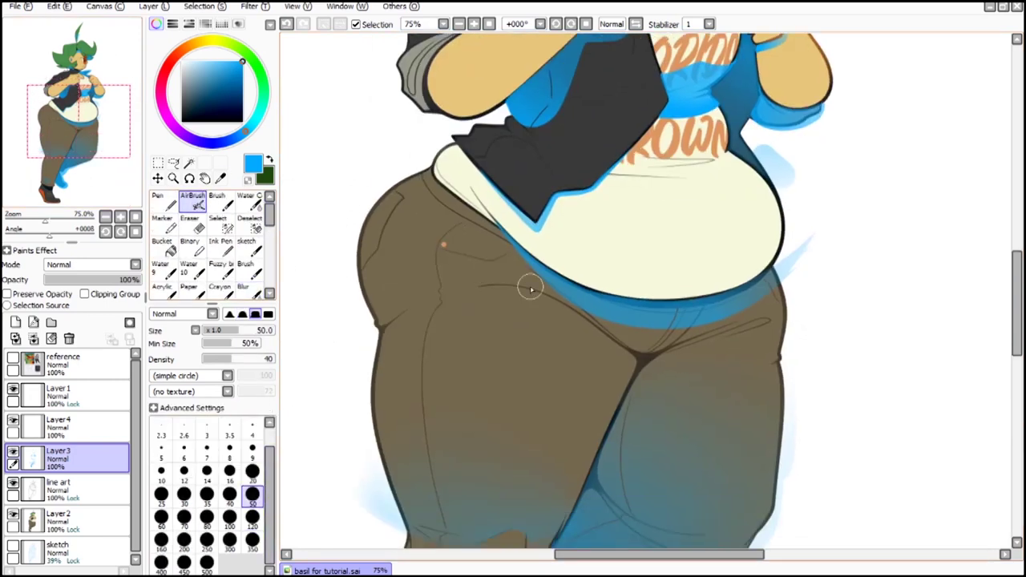
scroll(402, 172, "up", 2)
left_click_drag(290, 255, 980, 204)
key("ctrl+z")
left_click_drag(80, 128, 62, 122)
left_click_drag(642, 260, 312, 330)
key("ctrl+z")
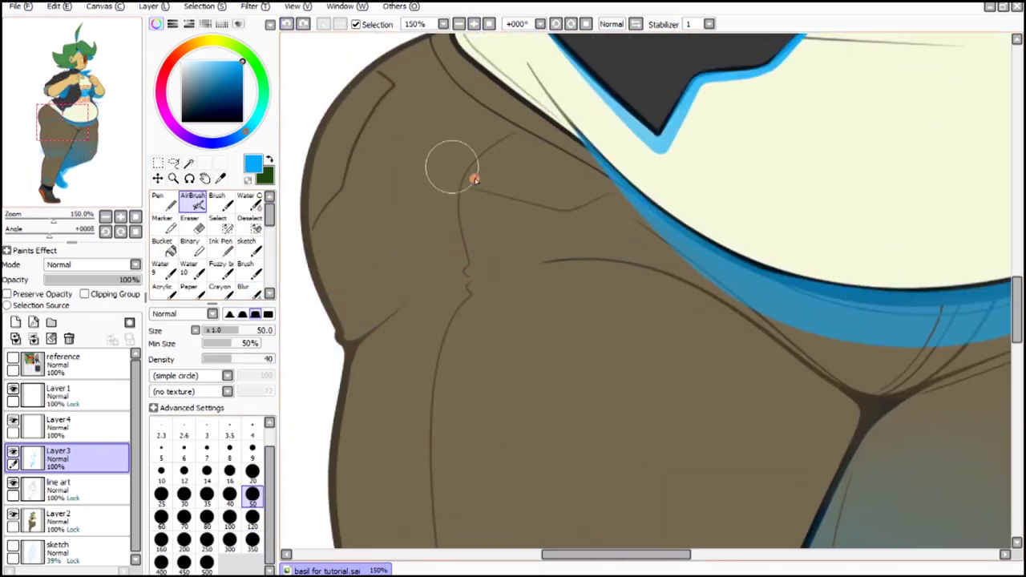
mouse_move(609, 254)
left_mouse_down()
mouse_move(307, 343)
mouse_move(538, 263)
mouse_move(321, 353)
left_mouse_up()
key("ctrl+z")
key("ctrl+z")
left_click_drag(678, 263, 309, 372)
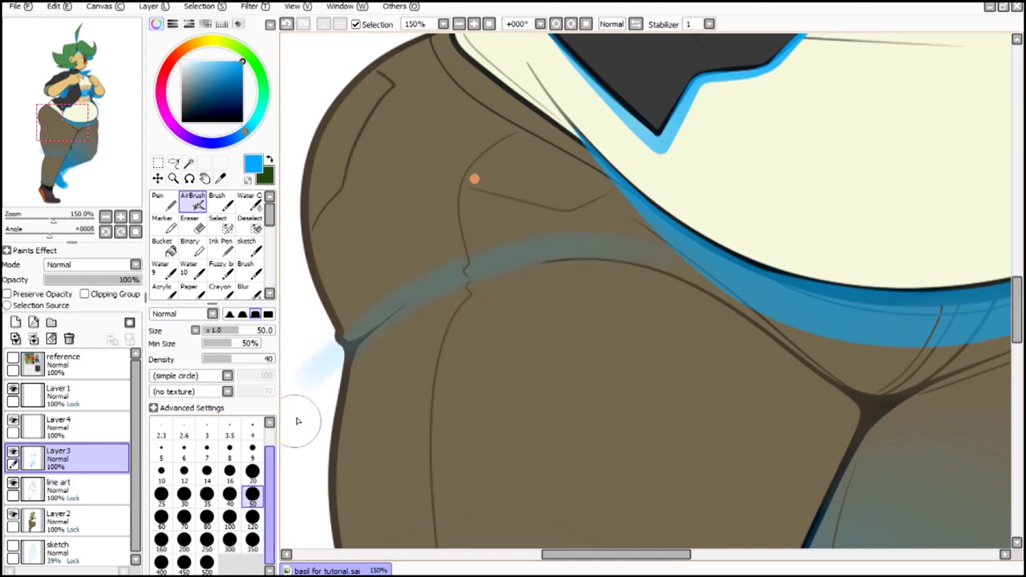
key("ctrl+z")
left_click_drag(668, 264, 311, 361)
key("ctrl+z")
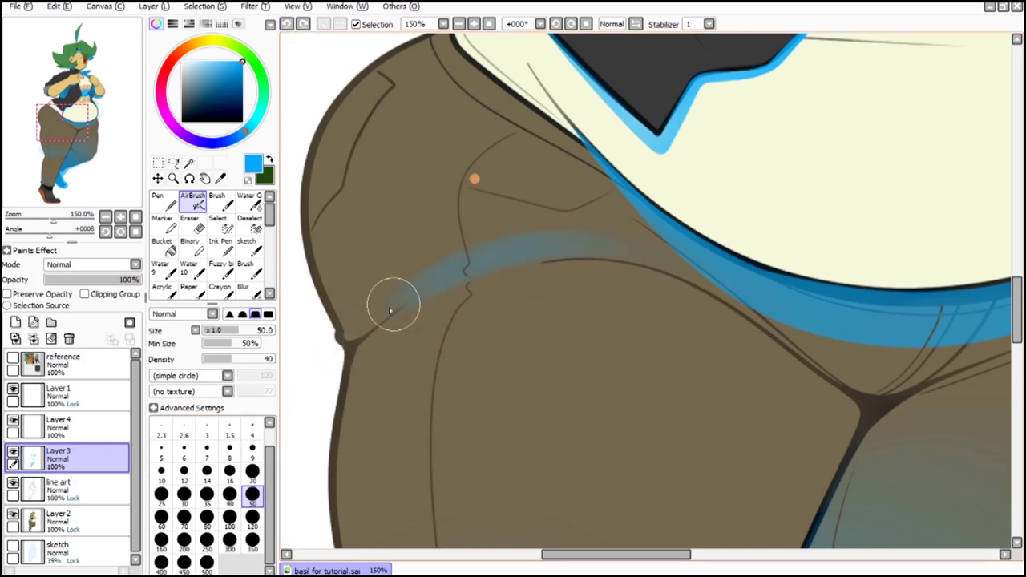
left_click_drag(390, 310, 324, 356)
Step: Soften the upper edge of the hip crease shadow with Blur at size 50
key("b")
key("bracketleft")
key("bracketleft")
key("bracketleft")
key("bracketleft")
key("bracketleft")
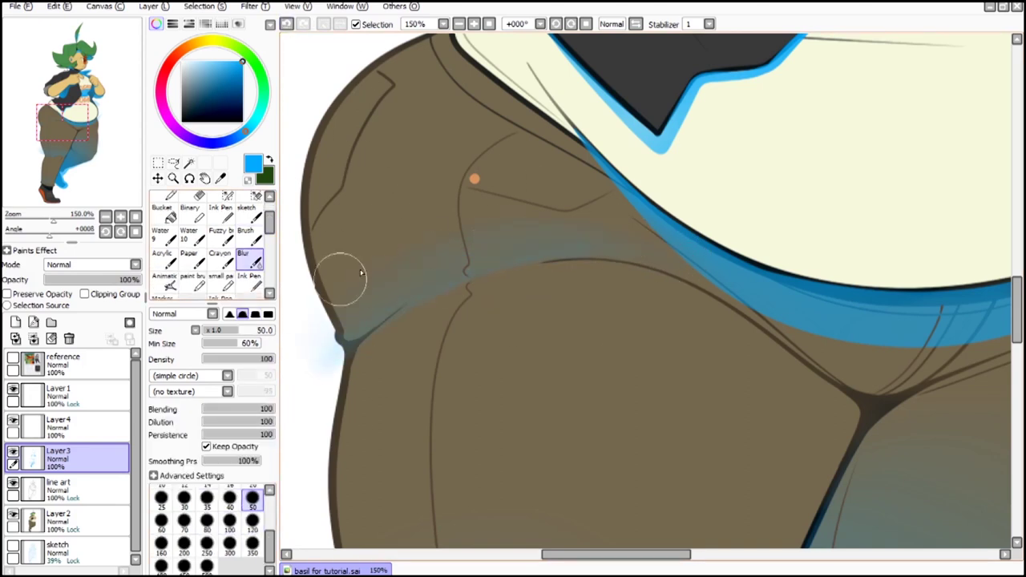
Step: Airbrush a blue shadow along the far hip's crease at size 50, from the crotch to the outer hip
left_click(458, 25)
left_click(458, 24)
left_click_drag(713, 297, 599, 286)
scroll(195, 241, "up", 2)
left_click(194, 205)
left_click(473, 25)
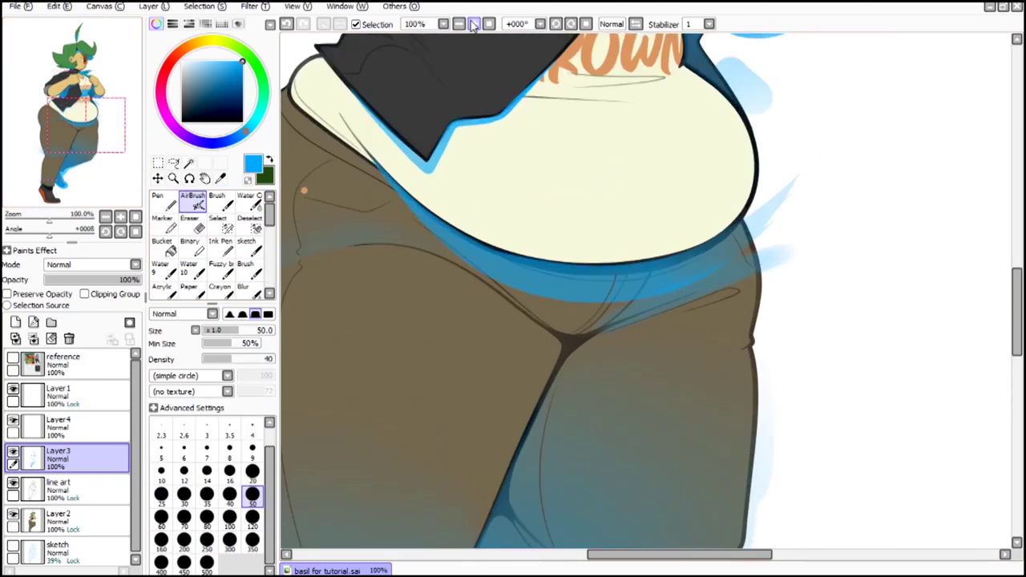
left_click(474, 24)
left_click(271, 25)
left_click(287, 25)
left_click_drag(558, 341, 854, 247)
Step: Soften the upper edge of the far hip shadow with Blur at size 50
scroll(247, 256, "down", 2)
left_click(251, 258)
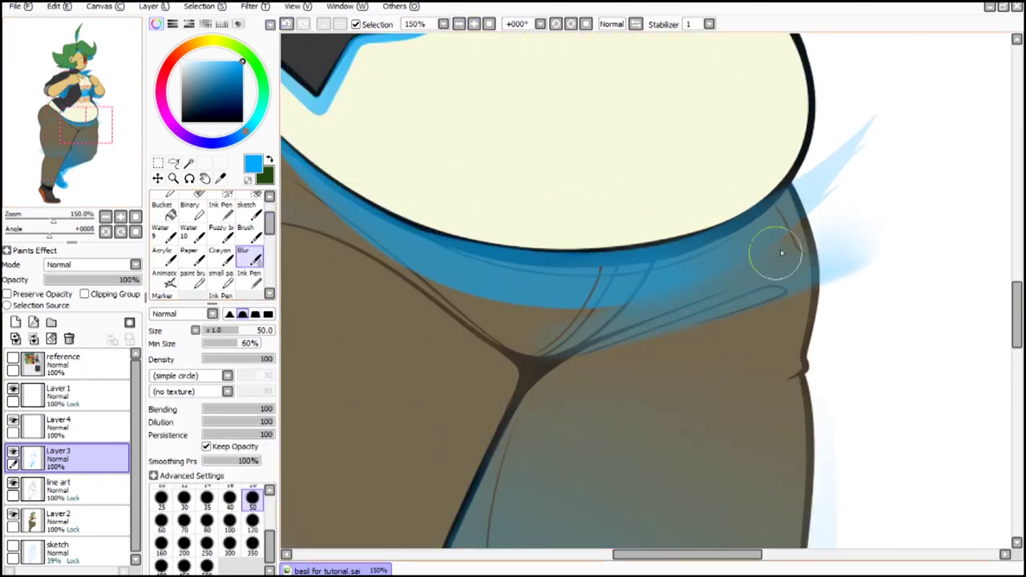
left_click_drag(782, 253, 818, 224)
Step: Select the far forearm with the Magic Wand on the line art layer, airbrush a soft blue shadow inside it on Layer3 at size 500, and deselect
left_click(459, 25)
left_click(458, 25)
left_click(459, 24)
mouse_move(633, 152)
left_mouse_down()
mouse_move(649, 178)
mouse_move(611, 257)
left_mouse_up()
left_click(473, 25)
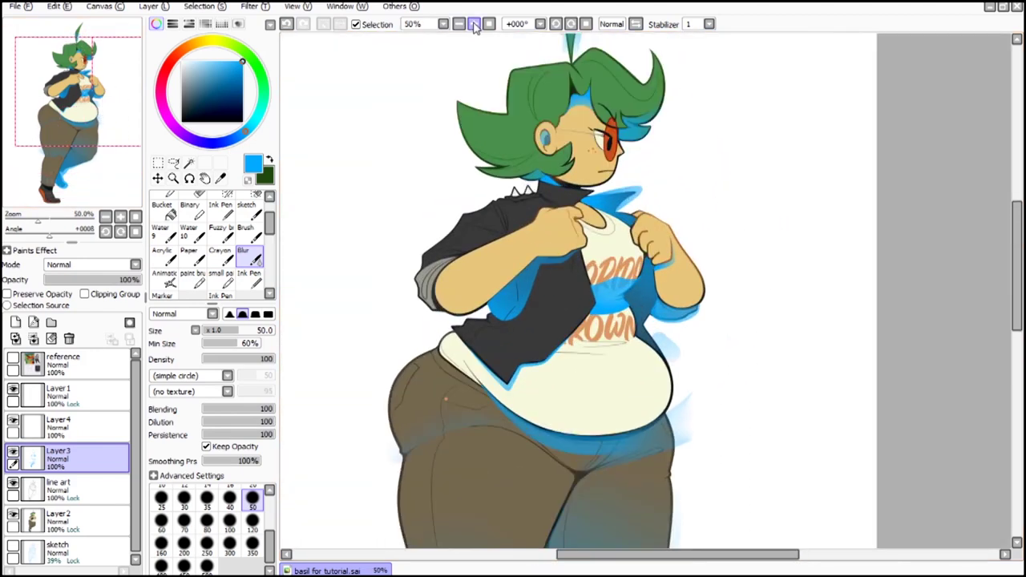
left_click(473, 25)
left_click(189, 163)
left_click(77, 488)
left_click(700, 253)
left_click(76, 458)
scroll(192, 234, "up", 2)
left_click(194, 204)
left_click_drag(746, 457, 687, 564)
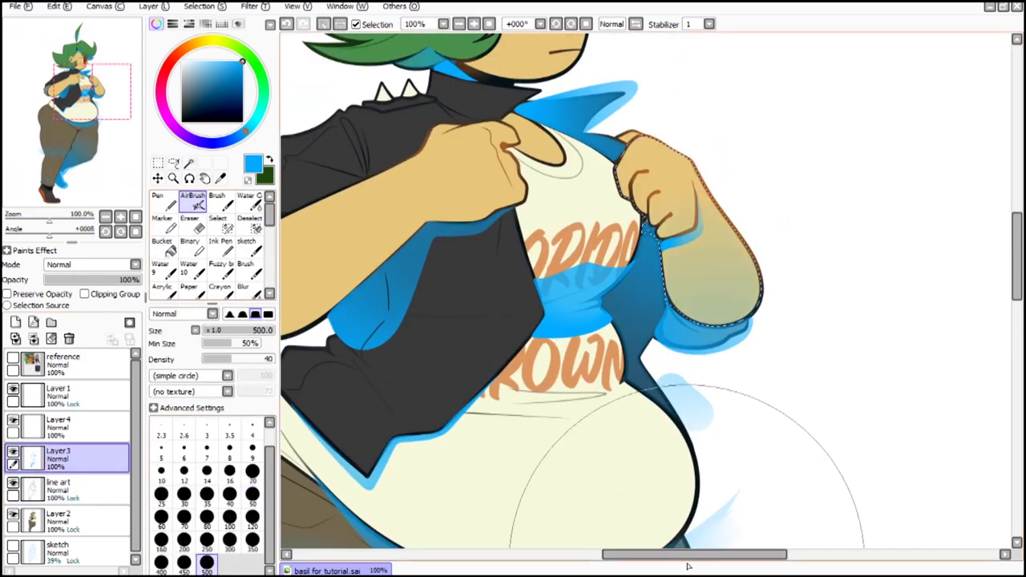
key("ctrl+d")
Step: Airbrush a blue shadow across the near shoe's instep at size 50 and soften it with Blur at size 50
mouse_move(38, 123)
left_mouse_down()
mouse_move(23, 104)
mouse_move(32, 93)
mouse_move(17, 209)
left_mouse_up()
left_click(189, 163)
left_click(192, 203)
left_click(252, 495)
left_click_drag(513, 452, 437, 462)
scroll(245, 246, "down", 2)
left_click(247, 248)
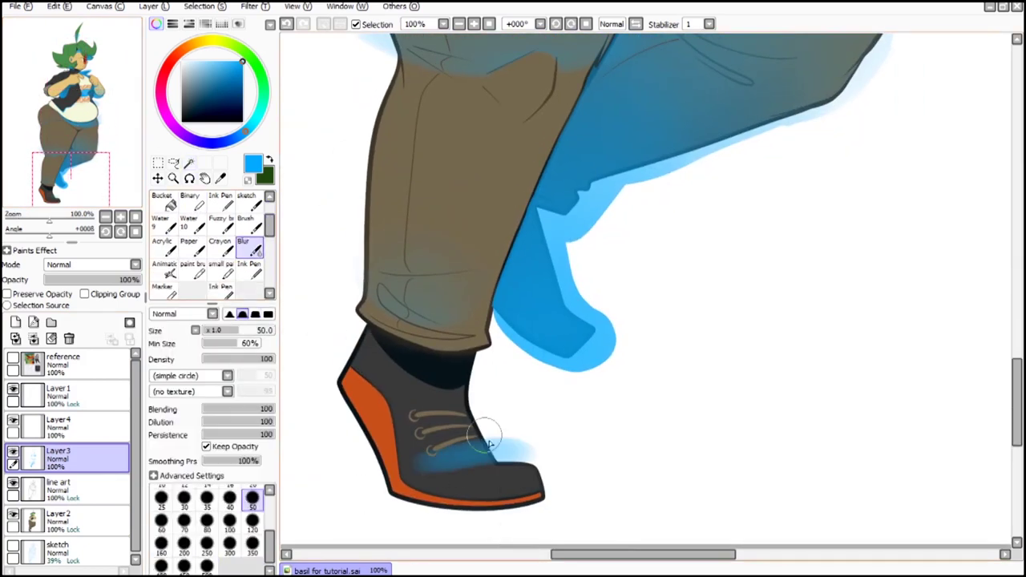
Step: Select the whole figure on Layer2 and flip it horizontally twice to fit the selection to the character's outline
triple_click(459, 24)
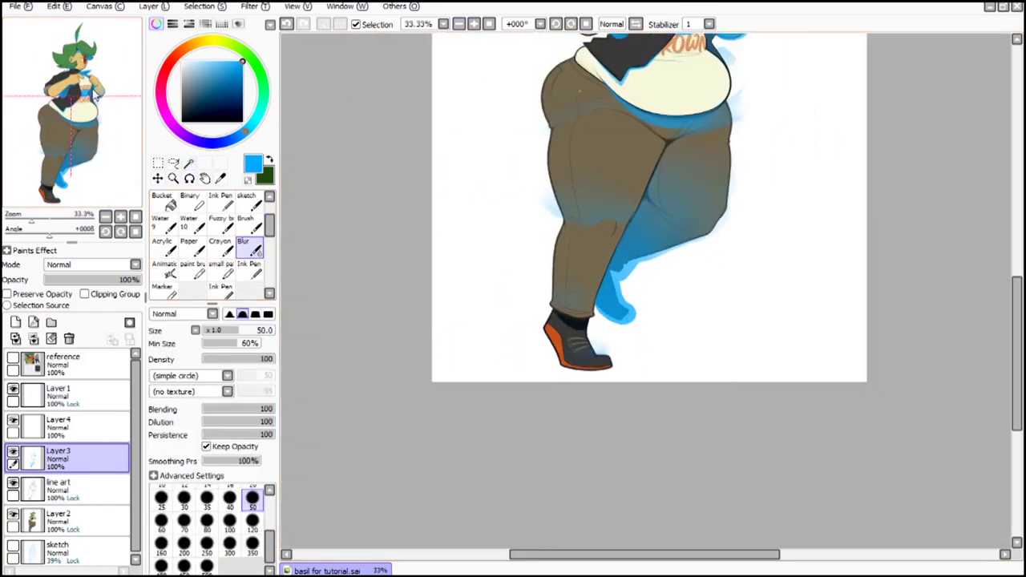
left_click_drag(62, 150, 91, 79)
left_click(158, 162)
left_click(77, 520)
left_click(458, 24)
mouse_move(420, 83)
left_mouse_down()
mouse_move(494, 226)
mouse_move(750, 533)
left_mouse_up()
left_click(213, 467)
left_click(212, 467)
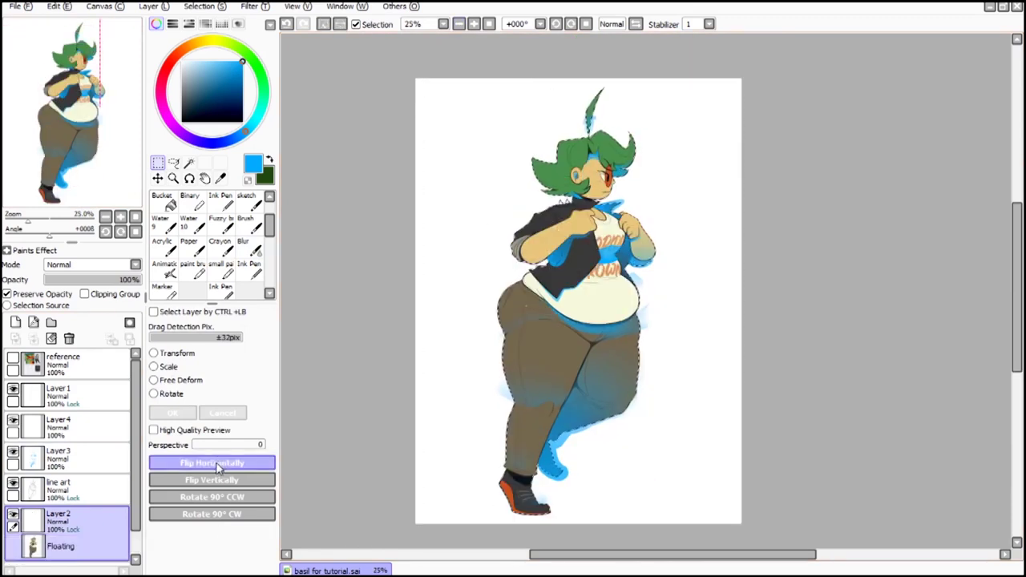
Step: Replace Layer3 with a new pasted layer holding only its blue shadows inside the character selection
left_click(69, 458)
left_click(56, 6)
left_click(80, 70)
left_click(69, 338)
left_click(56, 7)
left_click(80, 99)
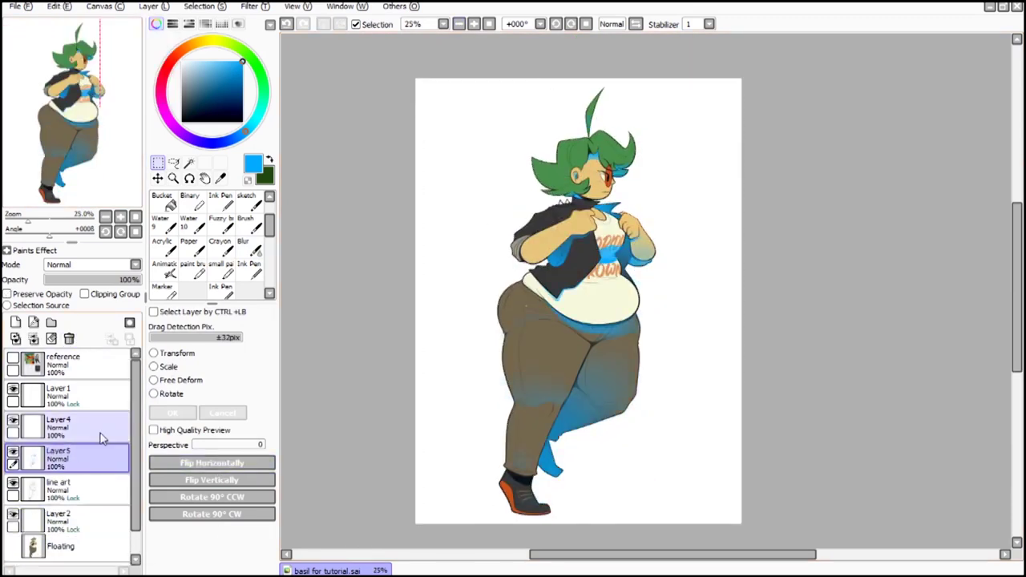
Step: Move the pasted shadow layer below the line art layer and set its blending mode to Shade
left_click_drag(101, 456, 99, 499)
left_click(435, 281)
scroll(614, 136, "up", 3)
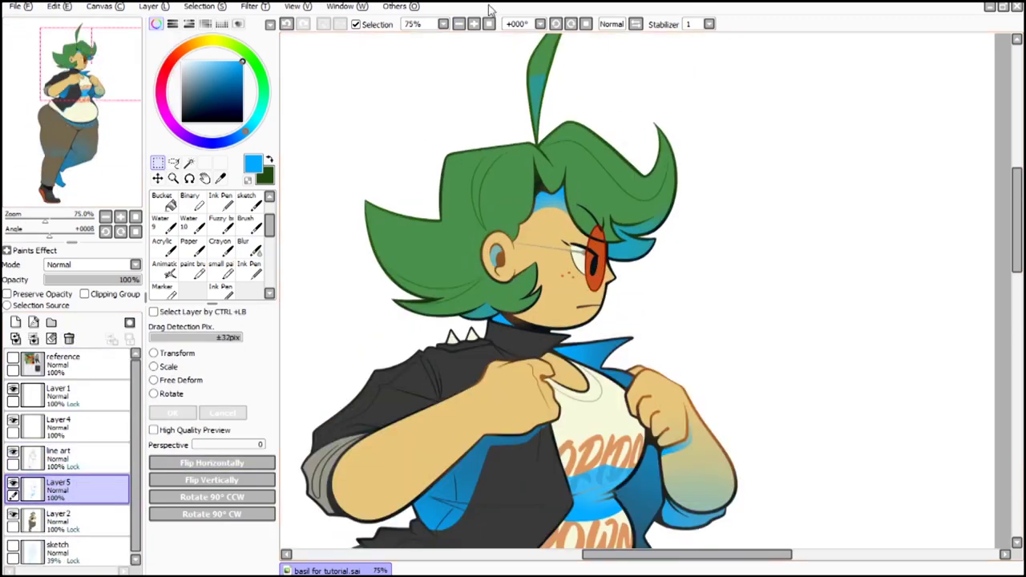
scroll(495, 192, "up", 2)
left_click(136, 265)
left_click(102, 333)
scroll(583, 321, "down", 3)
left_click_drag(593, 513, 597, 105)
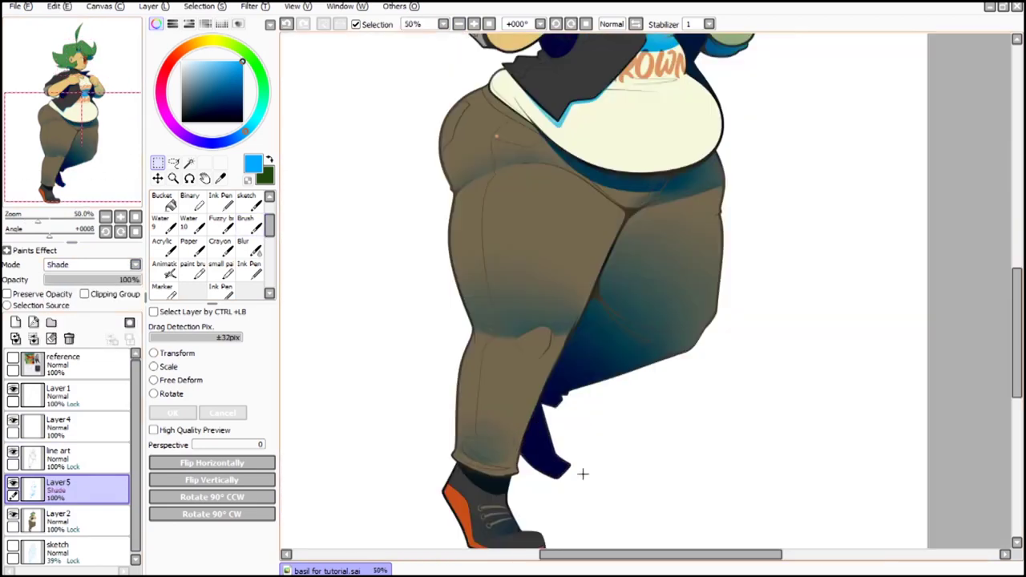
left_click_drag(634, 223, 577, 475)
left_click(256, 8)
left_click(273, 20)
mouse_move(183, 397)
left_mouse_down()
mouse_move(167, 401)
mouse_move(247, 402)
mouse_move(180, 412)
left_mouse_up()
left_click(275, 465)
Step: Preserve the shadow layer's opacity and repaint the shadows in a darker, purer blue with the Pen at size 500
left_click(230, 141)
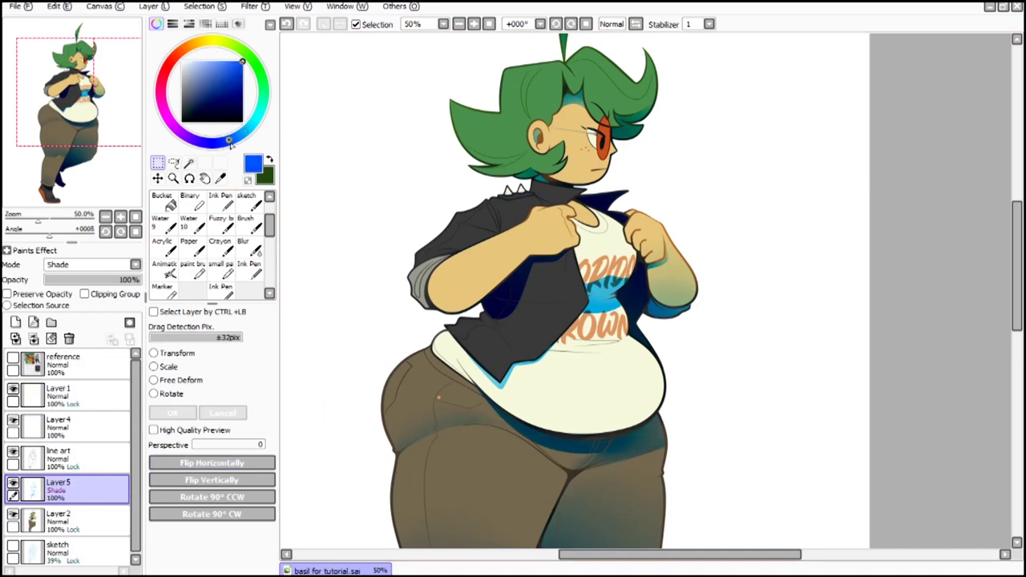
left_click_drag(271, 239, 271, 218)
left_click(164, 202)
left_click(207, 564)
left_click_drag(633, 321, 440, 255)
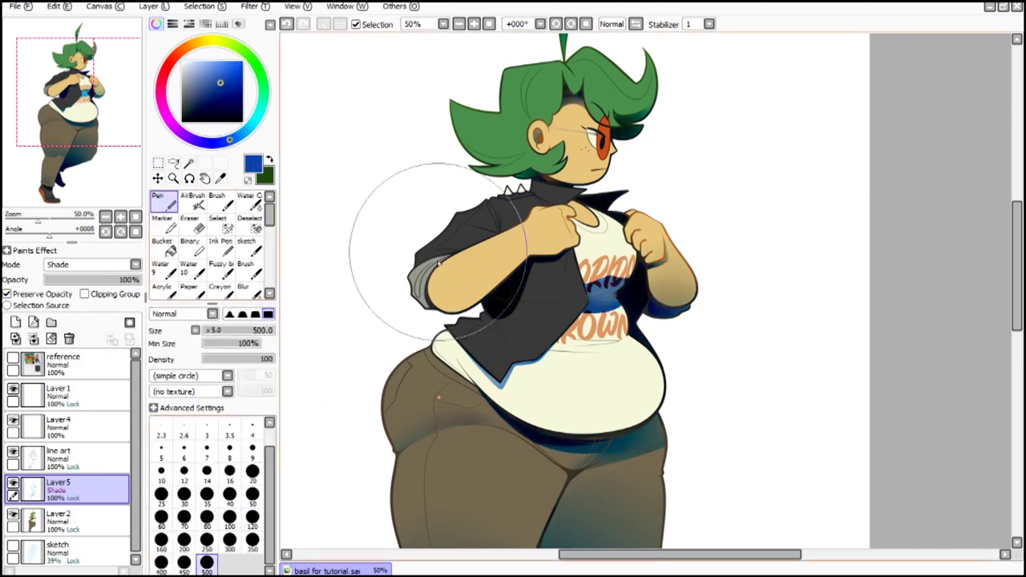
Step: Try lighter and fully saturated blues over the shadows with the Pen at size 500
left_click(212, 75)
left_click_drag(609, 321, 481, 361)
left_click(217, 78)
left_click_drag(601, 385, 518, 128)
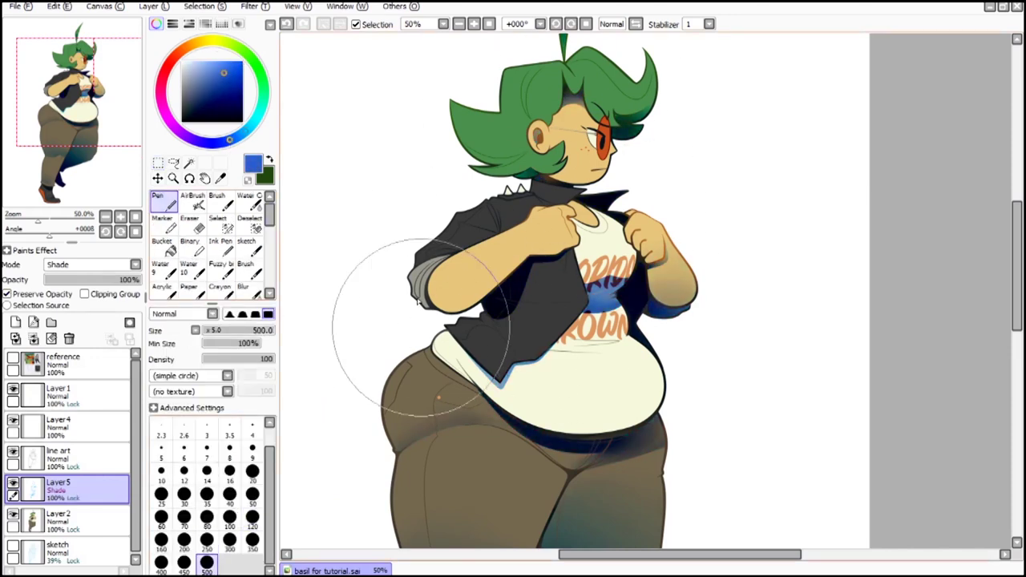
left_click(242, 61)
mouse_move(601, 305)
left_mouse_down()
mouse_move(501, 222)
mouse_move(556, 325)
left_mouse_up()
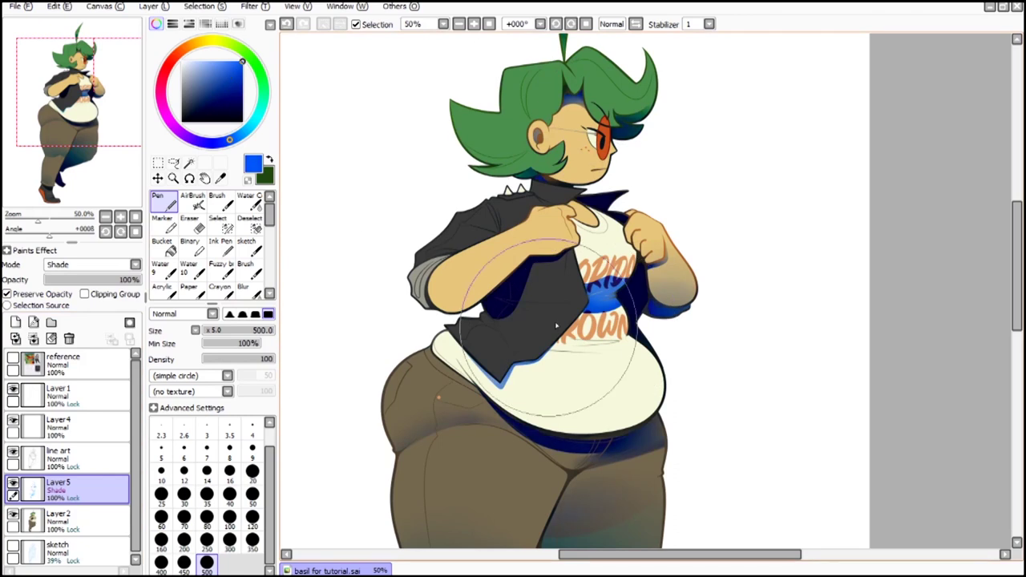
left_click_drag(603, 301, 485, 212)
Step: Repaint the shadows in a slightly darker saturated blue and lower the shadow layer's opacity to 31%
left_click(243, 74)
mouse_move(616, 173)
left_mouse_down()
mouse_move(635, 175)
mouse_move(436, 465)
left_mouse_up()
mouse_move(554, 533)
left_mouse_down()
mouse_move(533, 309)
mouse_move(505, 401)
left_mouse_up()
mouse_move(33, 111)
left_mouse_down()
mouse_move(25, 137)
mouse_move(32, 56)
left_mouse_up()
mouse_move(60, 280)
left_mouse_down()
mouse_move(50, 280)
mouse_move(74, 279)
left_mouse_up()
left_click(243, 70)
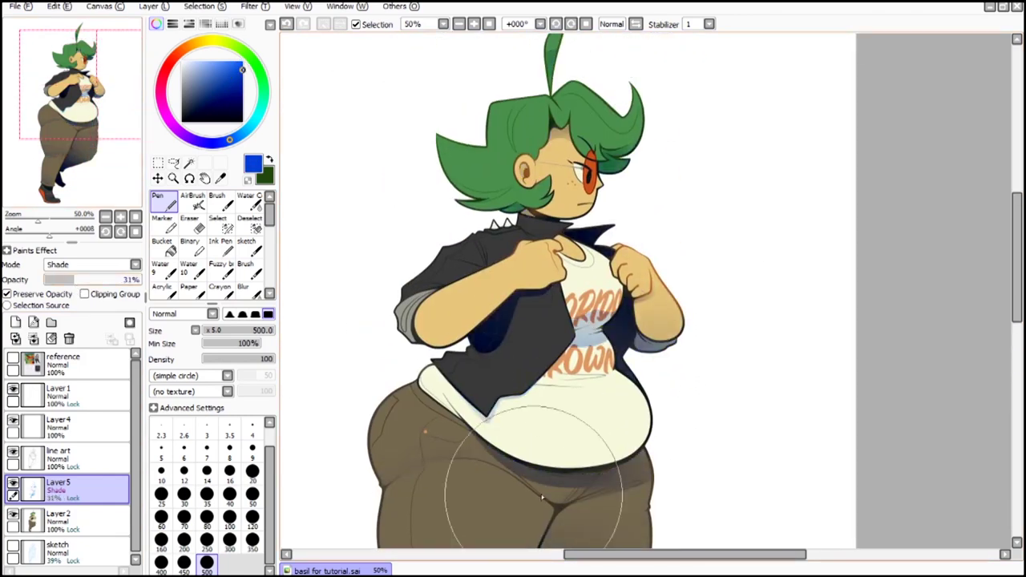
scroll(529, 473, "up", 1)
scroll(292, 200, "down", 8)
scroll(445, 420, "up", 3)
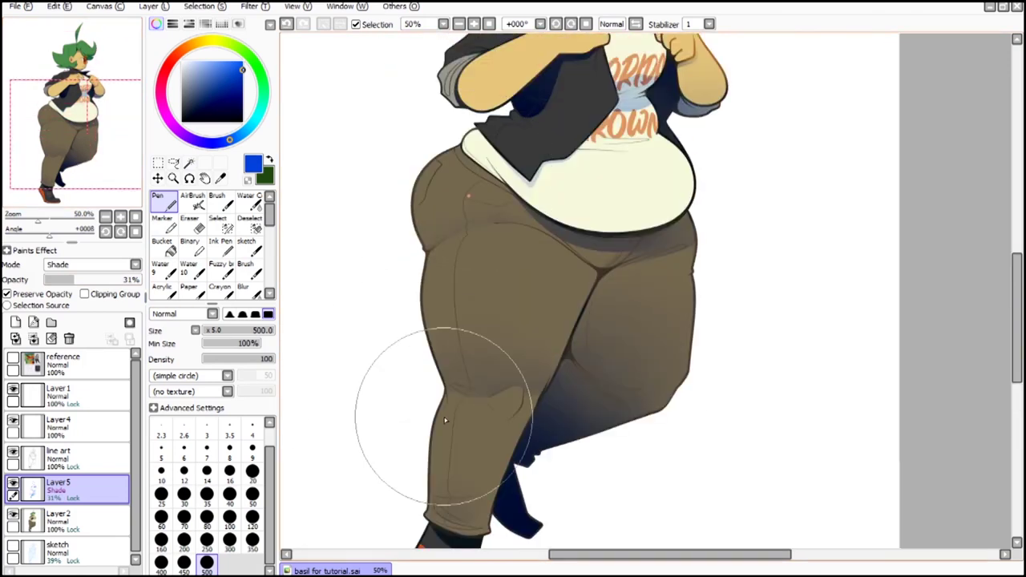
left_click_drag(423, 178, 362, 375)
Step: Set the shadow layer's opacity to 40% and its blending mode to Lumi & Shade
left_click_drag(67, 281, 85, 290)
left_click(92, 265)
left_click(112, 336)
left_click_drag(116, 147, 108, 206)
Step: Repaint the character's shadows in dark navy blue with the Pen at size 500
left_click(223, 93)
mouse_move(553, 345)
left_mouse_down()
mouse_move(495, 522)
mouse_move(585, 160)
mouse_move(499, 424)
left_mouse_up()
left_click_drag(518, 142, 518, 234)
left_click(459, 24)
left_click_drag(606, 334, 592, 214)
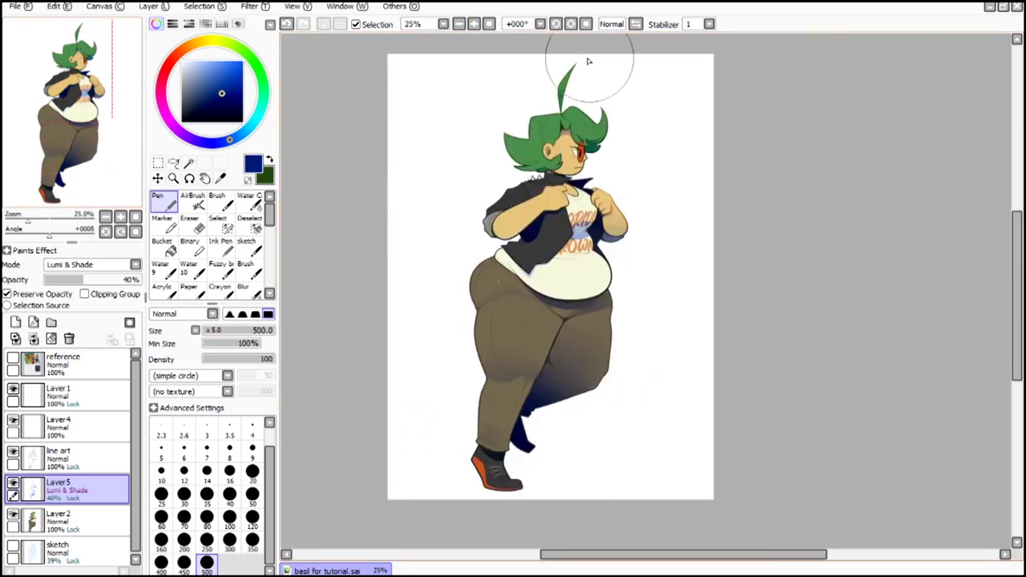
scroll(605, 341, "up", 1)
left_click(249, 5)
left_click(286, 19)
mouse_move(184, 395)
left_mouse_down()
mouse_move(235, 409)
mouse_move(334, 404)
mouse_move(135, 406)
mouse_move(190, 407)
left_mouse_up()
left_click(278, 465)
mouse_move(86, 119)
left_mouse_down()
mouse_move(63, 96)
mouse_move(74, 113)
left_mouse_up()
left_click(250, 6)
left_click(286, 19)
mouse_move(185, 397)
left_mouse_down()
mouse_move(253, 407)
mouse_move(247, 401)
left_mouse_up()
left_click_drag(184, 418, 132, 425)
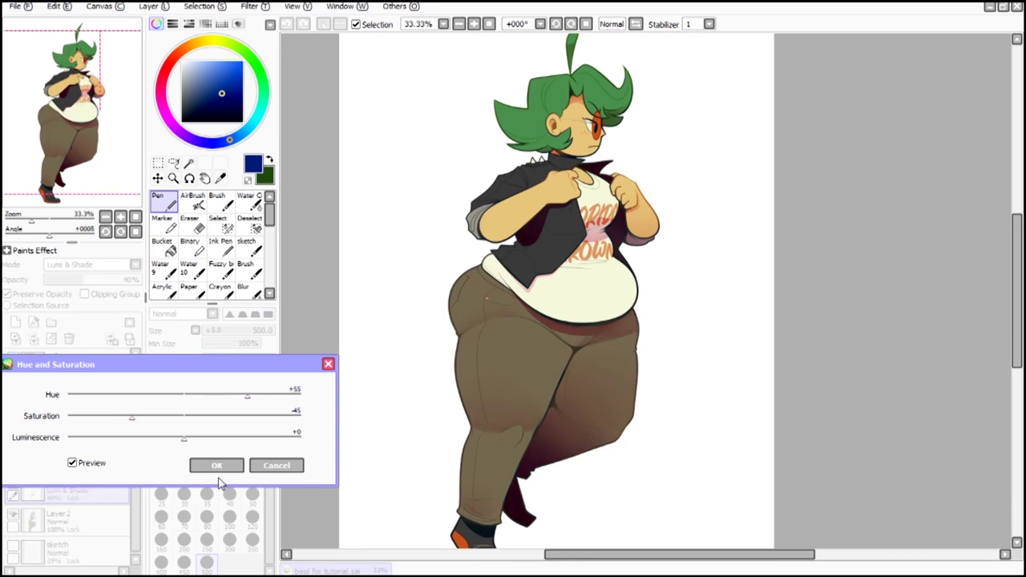
left_click(275, 465)
Step: Shift the shadow layer's hue from navy to a reddish purple with Hue and Saturation
left_click(255, 6)
left_click(264, 19)
mouse_move(183, 396)
left_mouse_down()
mouse_move(171, 405)
mouse_move(238, 420)
mouse_move(249, 411)
left_mouse_up()
left_click(217, 465)
Step: Add a new layer above the shadows in Luminosity mode and choose pale yellow with the Airbrush at size 20 for a hair highlight
left_click_drag(100, 113, 73, 41)
left_click(157, 162)
left_click(488, 24)
left_click(15, 322)
left_click(192, 61)
left_click(210, 41)
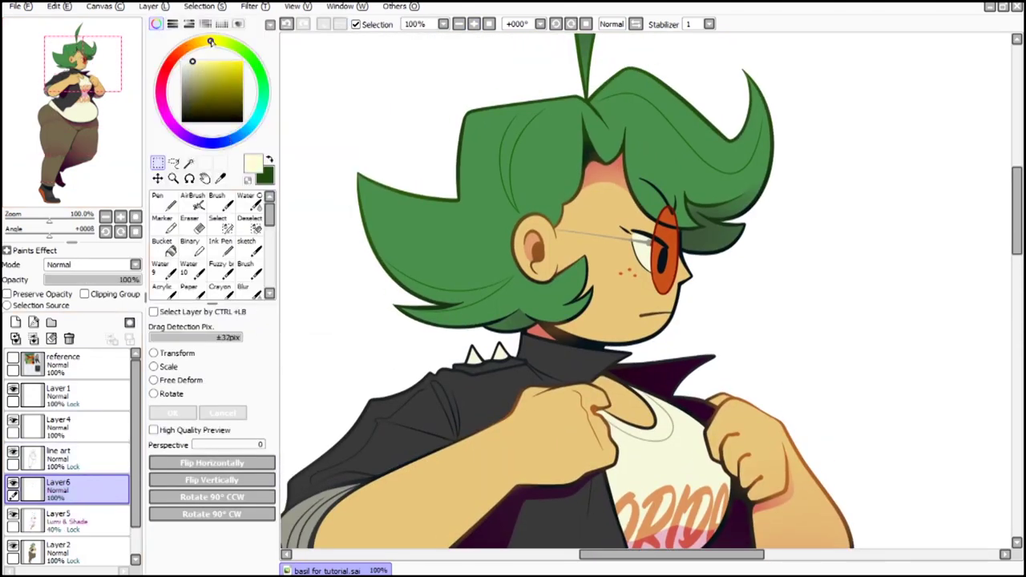
left_click(193, 201)
left_click(253, 473)
left_click(135, 265)
left_click(77, 322)
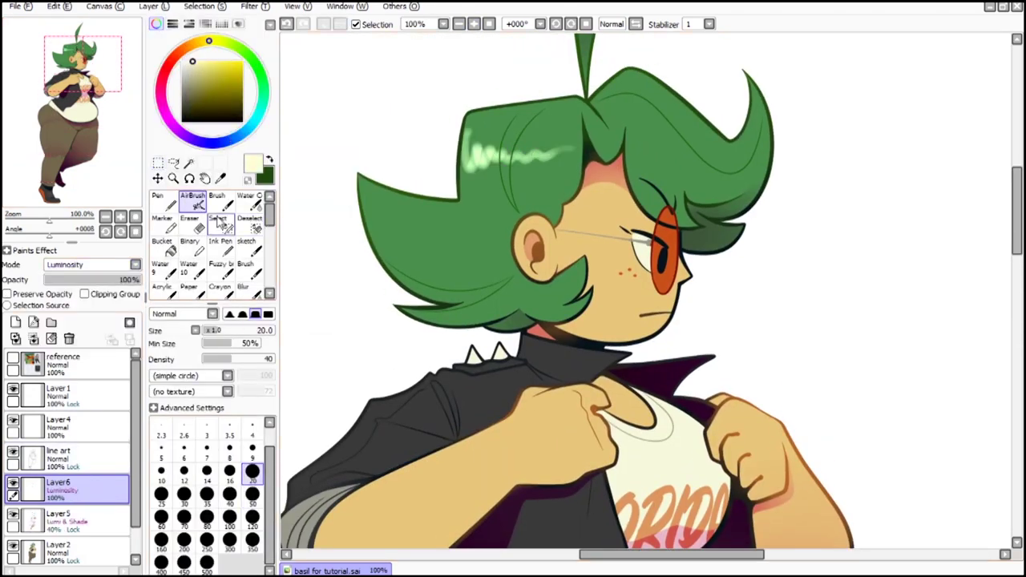
Step: Undo the airbrushed hair highlight and switch to the Marker at size 9
left_click(165, 224)
left_click(253, 501)
left_click(287, 24)
Step: Switch to the browser, resume the paused YouTube video from its beginning, and return to the drawing
key("alt+Tab")
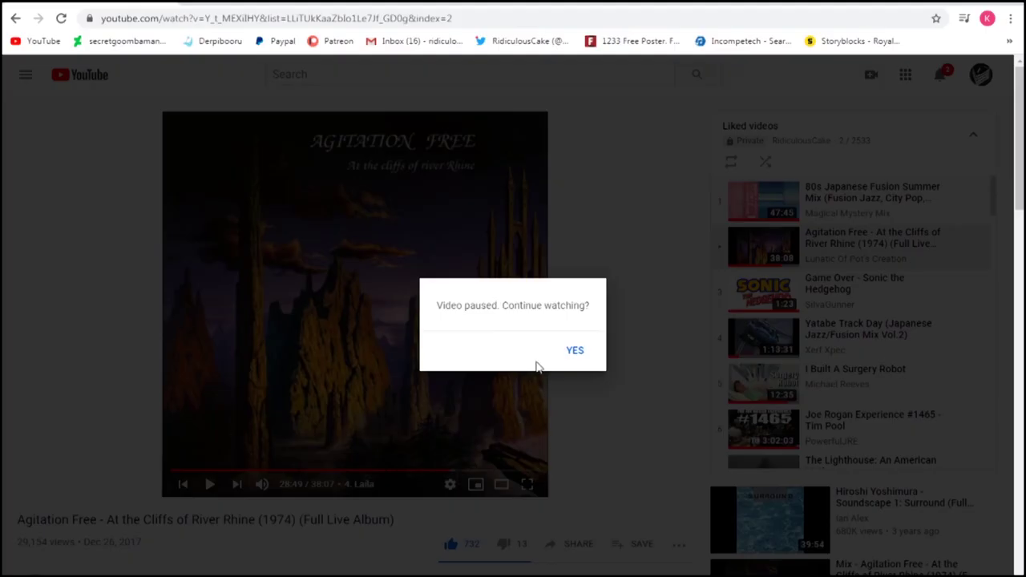
left_click(575, 350)
left_click(171, 472)
key("alt+Tab")
key("alt+Tab")
key("alt+Tab")
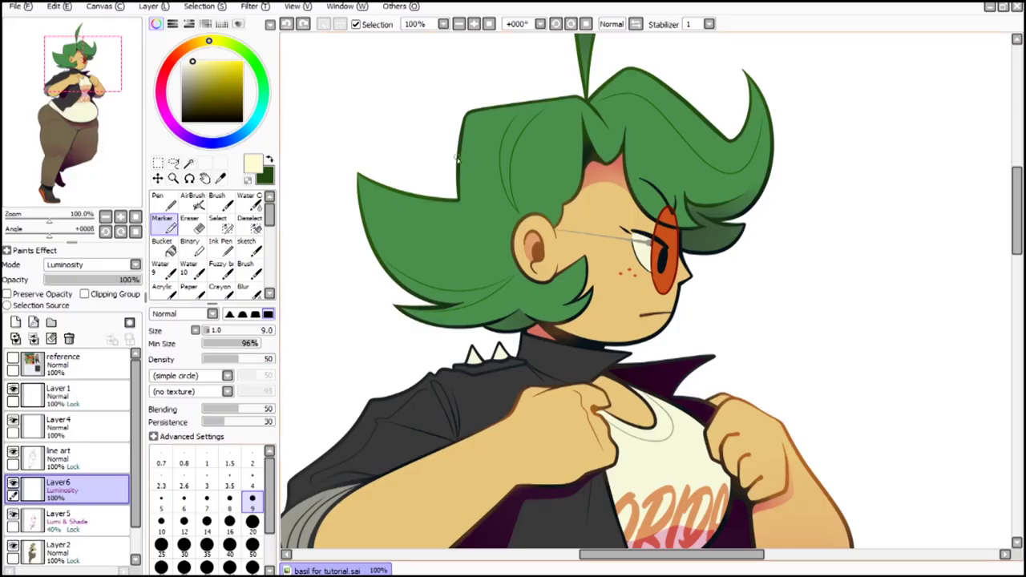
Step: Paint jagged pale yellow highlights across the hair and its top strand with the Marker at sizes 12 and 9, and soften them with Blur at size 50
left_click(185, 524)
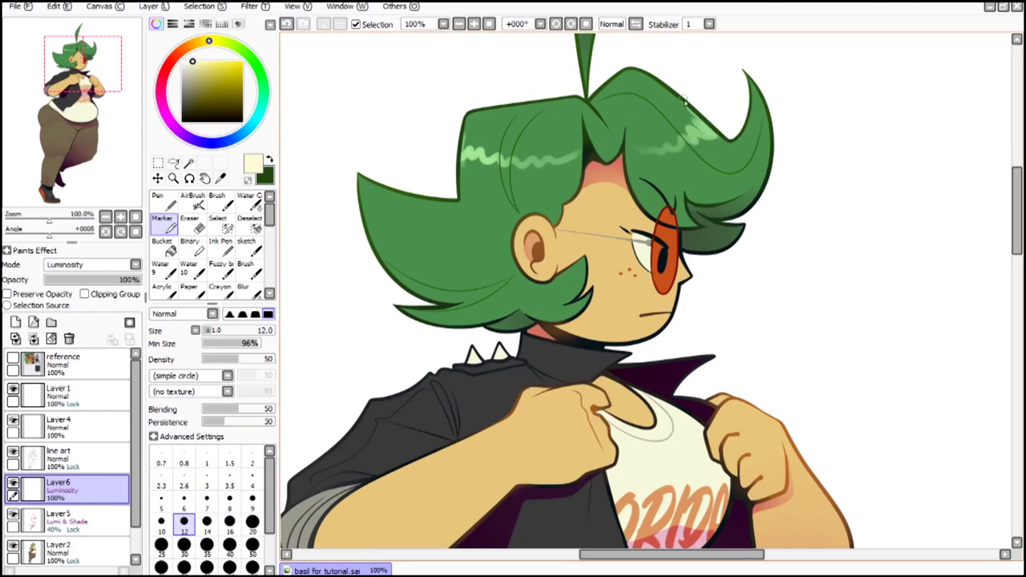
left_click(89, 50)
left_click(253, 501)
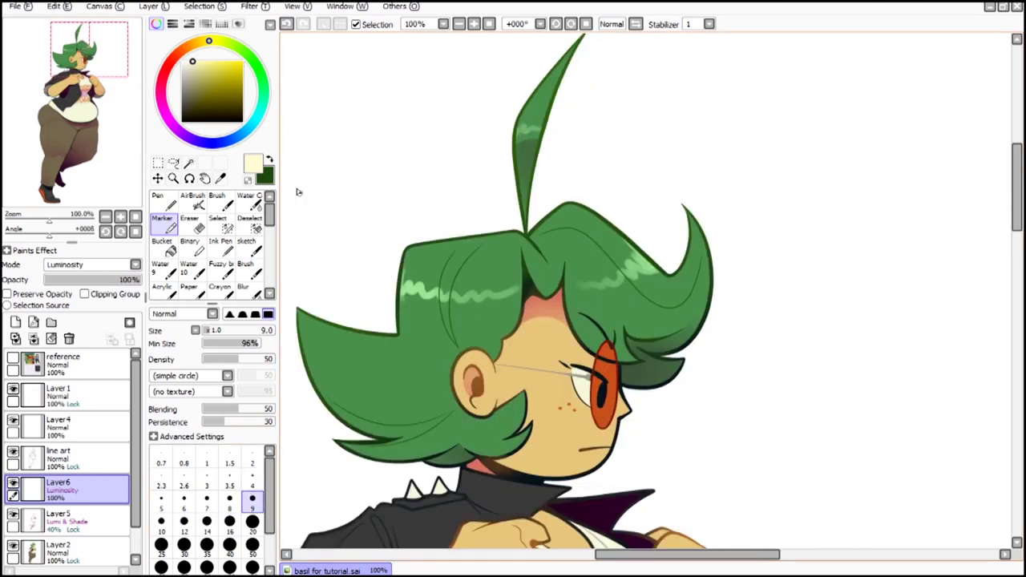
scroll(250, 253, "down", 1)
left_click(250, 254)
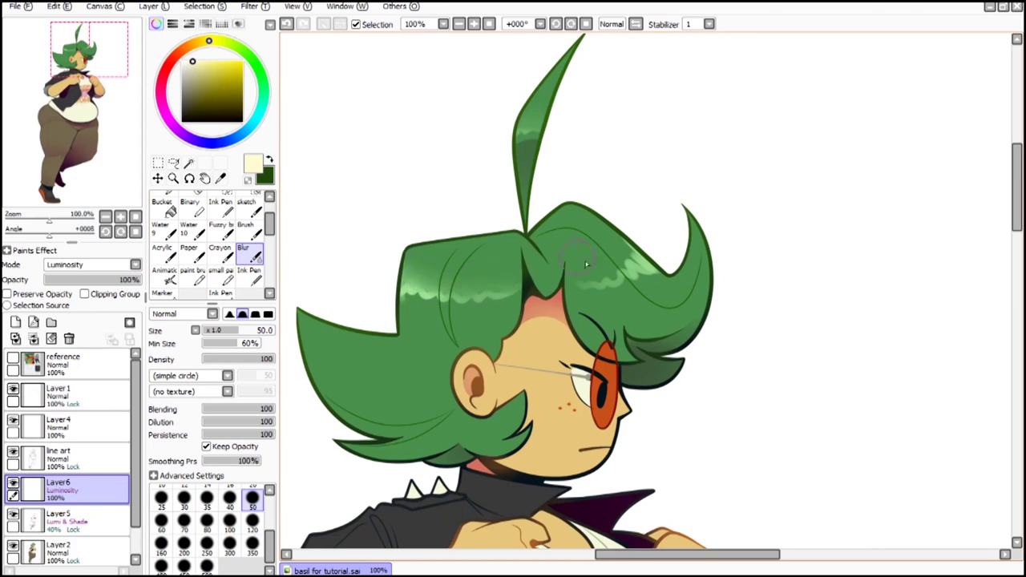
Step: Try jagged Marker highlights at size 9 along the near jacket sleeve, softened with Blur at size 50
scroll(170, 228, "up", 1)
left_click(165, 226)
left_click_drag(84, 76, 78, 83)
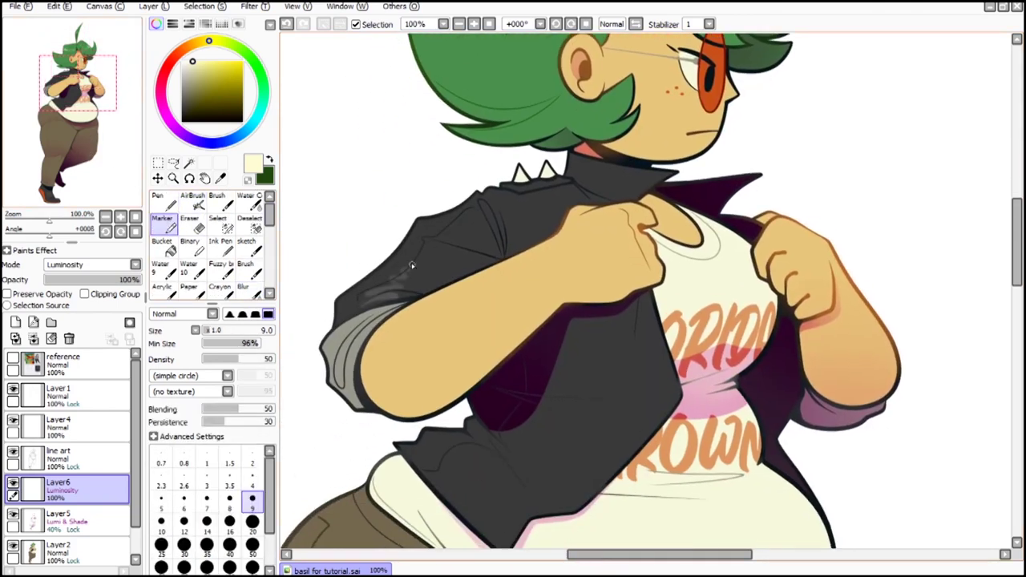
left_click(284, 26)
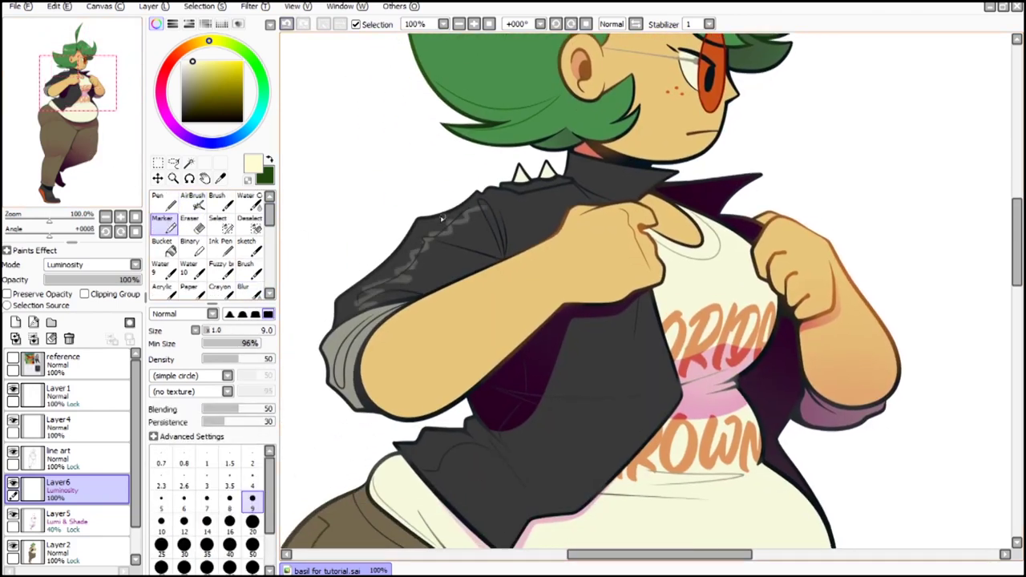
key("b")
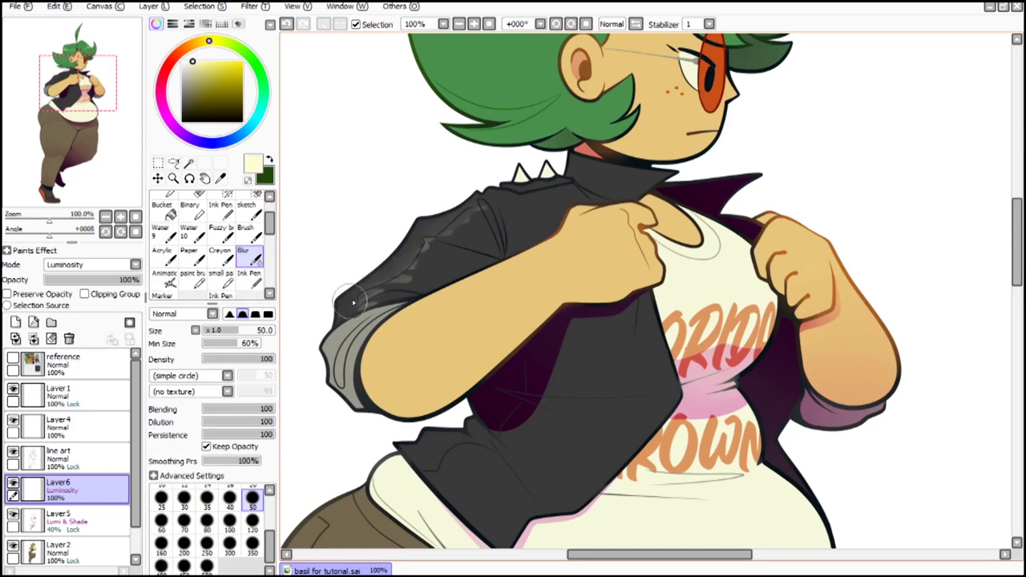
left_click(285, 26)
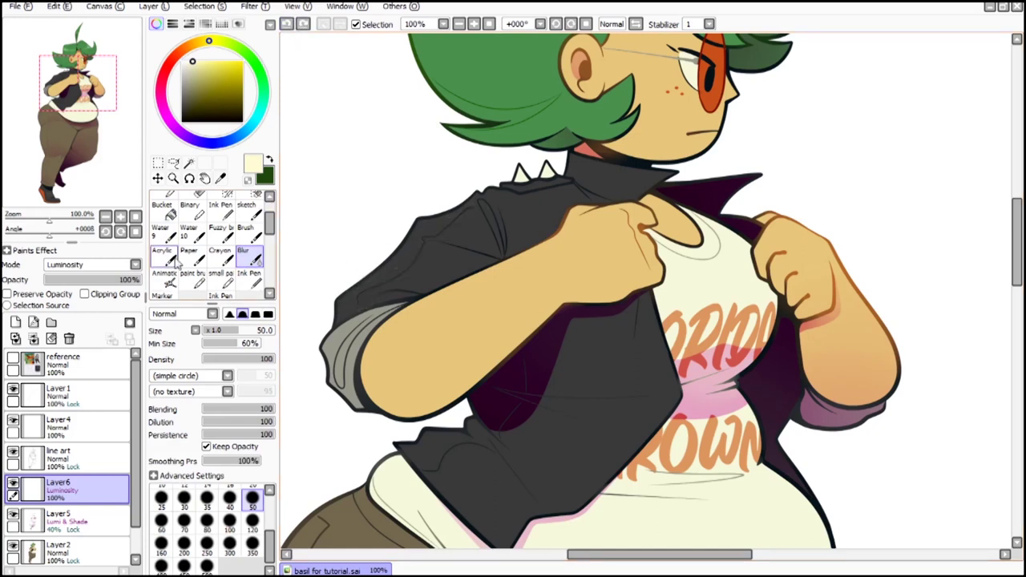
Step: Paint highlights along the near sleeve's folds and shoulder with the Marker at size 12 and soften them with Blur at size 50
key("m")
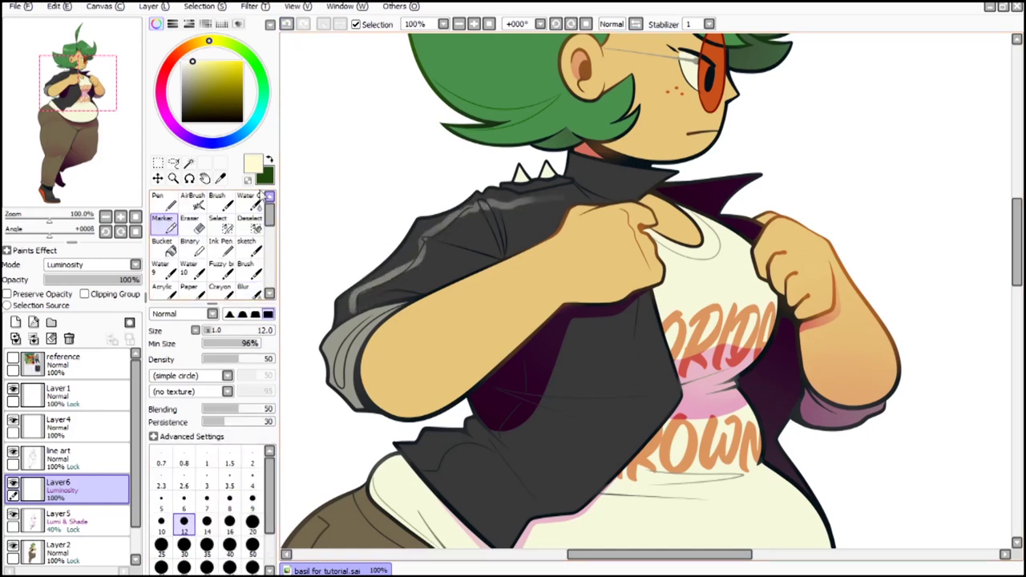
key("b")
left_click_drag(337, 317, 460, 199)
left_click_drag(270, 227, 270, 211)
left_click(192, 201)
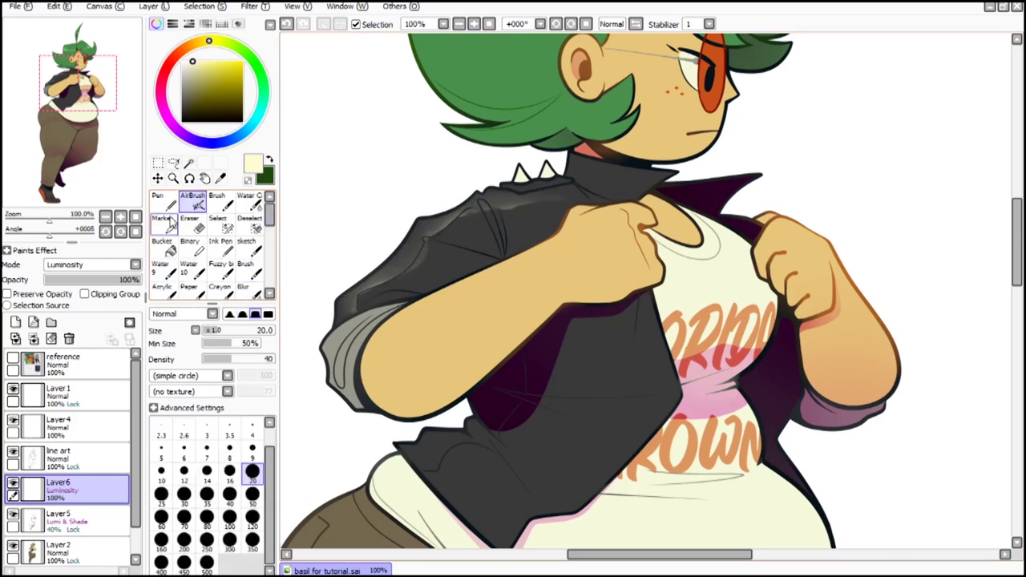
Step: Paint thin Marker highlights along the jacket front's folds and fade them with the Airbrush at size 120 in transparent colour
left_click(163, 227)
mouse_move(529, 402)
left_mouse_down()
mouse_move(611, 407)
mouse_move(675, 379)
left_mouse_up()
left_click_drag(78, 83, 87, 87)
left_click(192, 201)
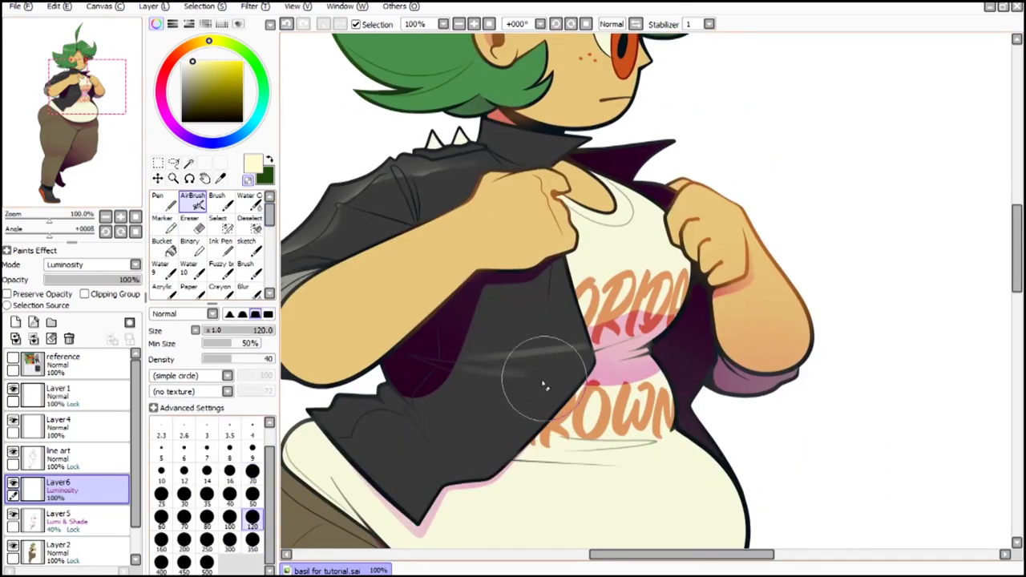
Step: Paint highlights on the jacket's lower flap with the Marker at size 12 and soften them with Blur at size 30
key("m")
left_click_drag(357, 439, 445, 322)
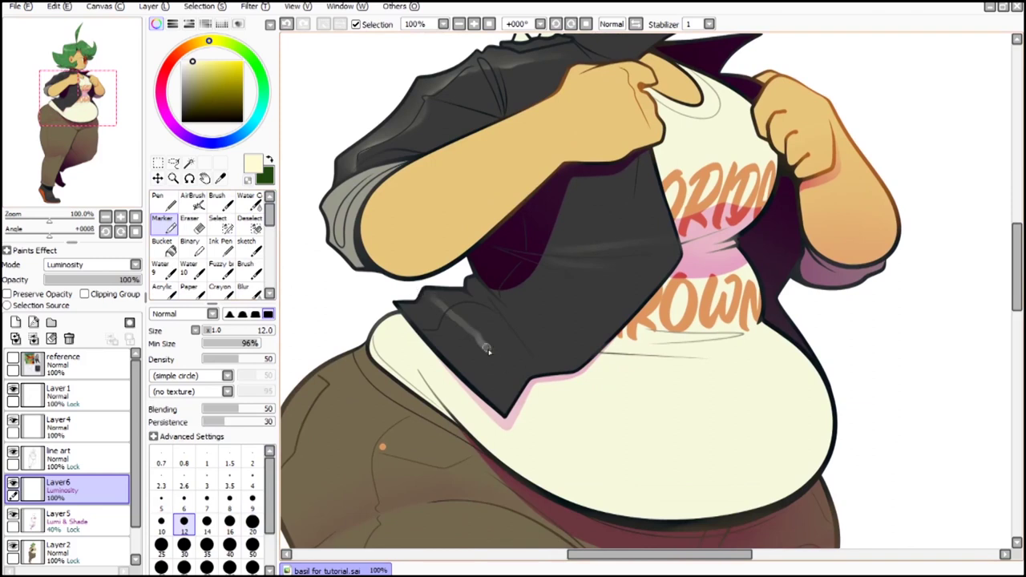
key("b")
left_click(183, 526)
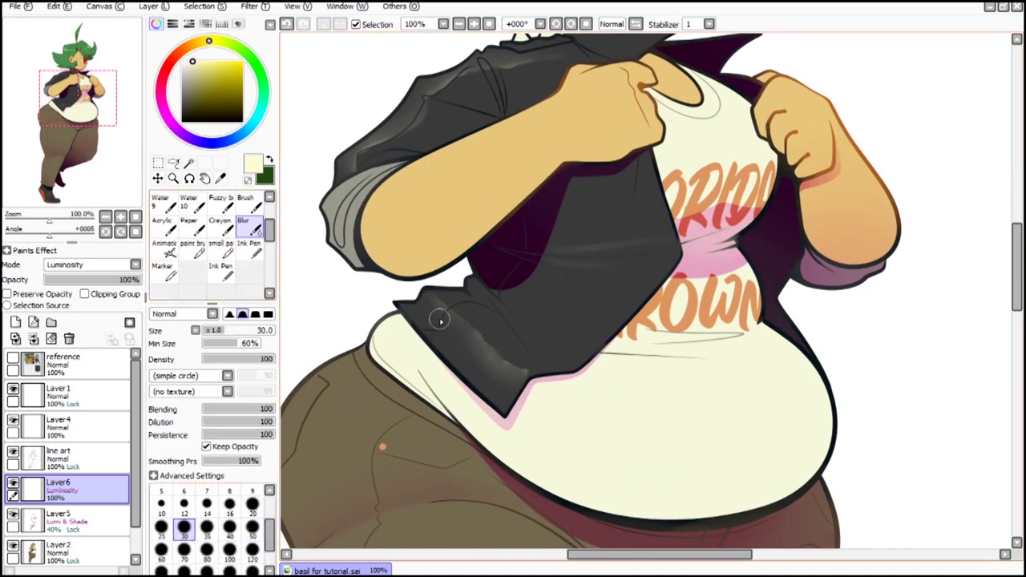
left_click_drag(440, 320, 421, 392)
key("m")
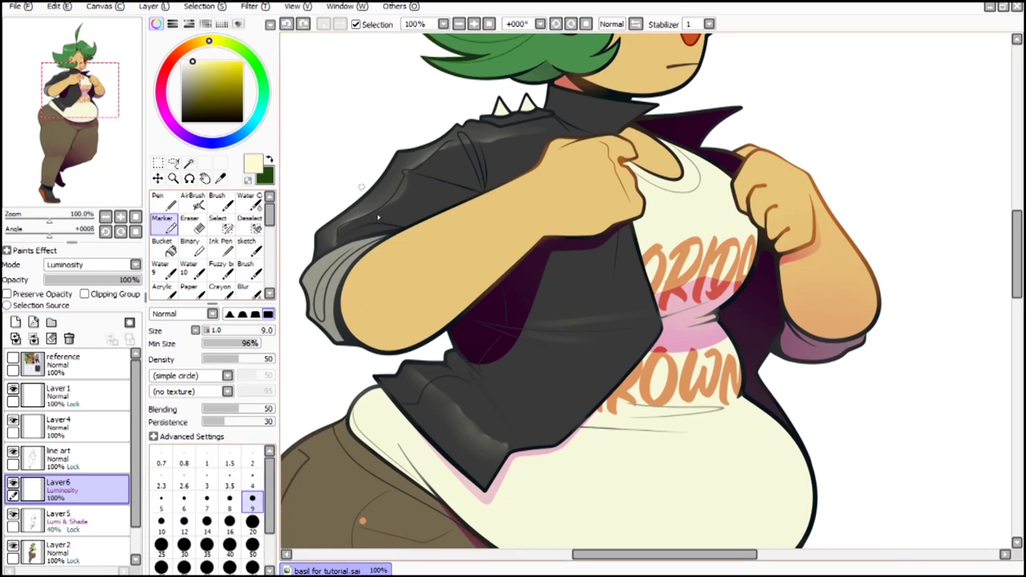
Step: Touch up the highlights along the jacket's front with the Marker at size 9 and soften them with Blur at size 30
key("a")
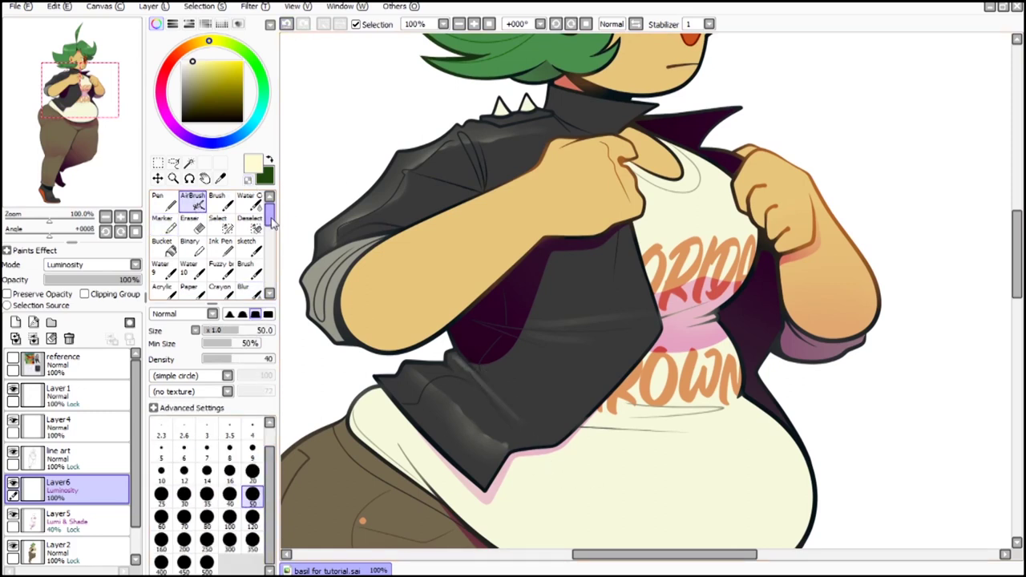
key("m")
left_click_drag(566, 365, 474, 354)
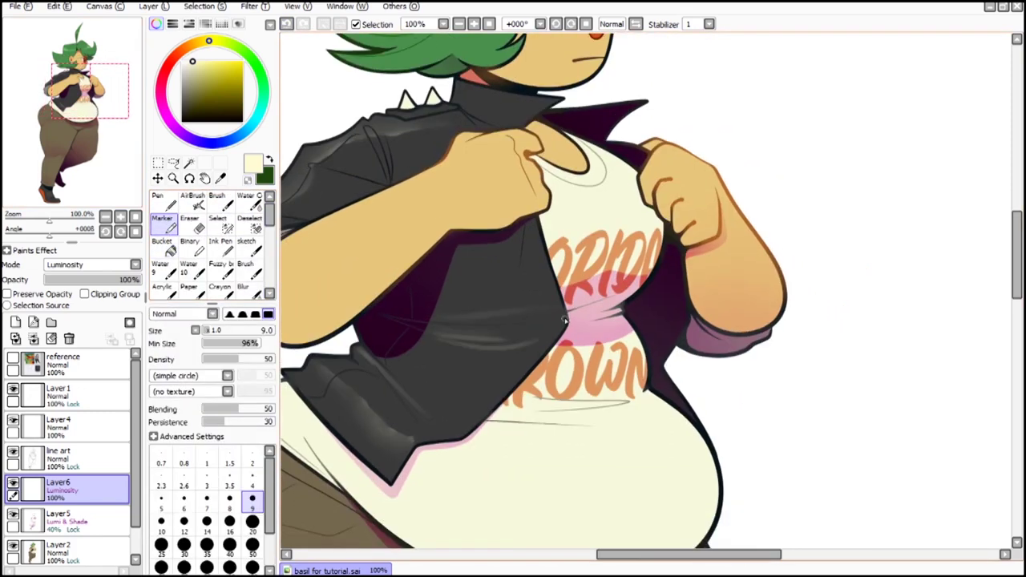
left_click_drag(272, 207, 272, 215)
left_click(249, 238)
left_click(249, 259)
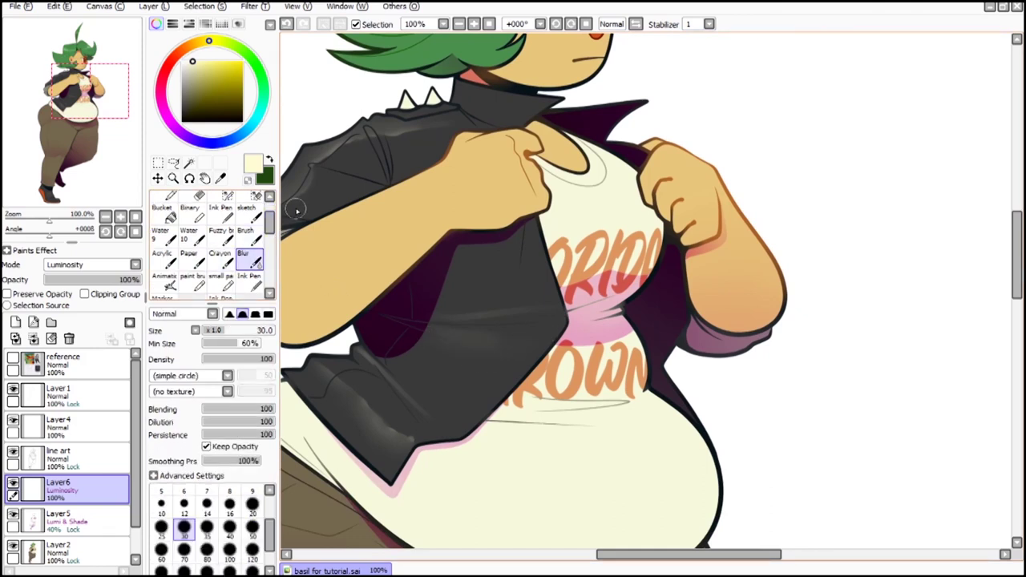
Step: Paint a highlight on the chest skin above the shirt's neckline with the Marker at size 50 and soften it with Blur at size 30
key("m")
left_click_drag(119, 111, 118, 105)
left_click(252, 547)
left_click_drag(579, 223, 608, 237)
key("b")
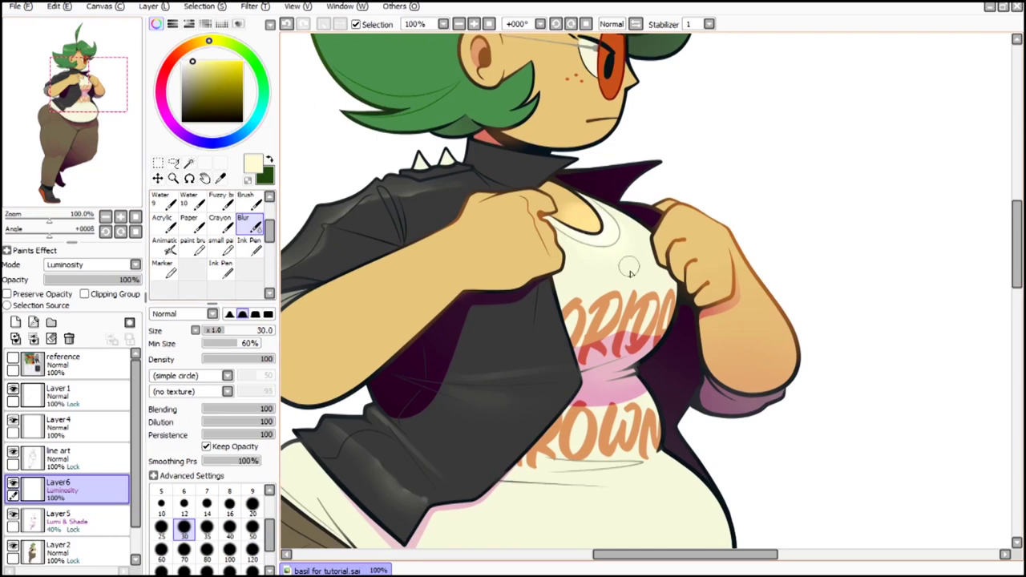
Step: Add a highlight to the cheek with the Marker at size 50 and soften it with Blur at size 50
left_click_drag(89, 80, 90, 66)
key("m")
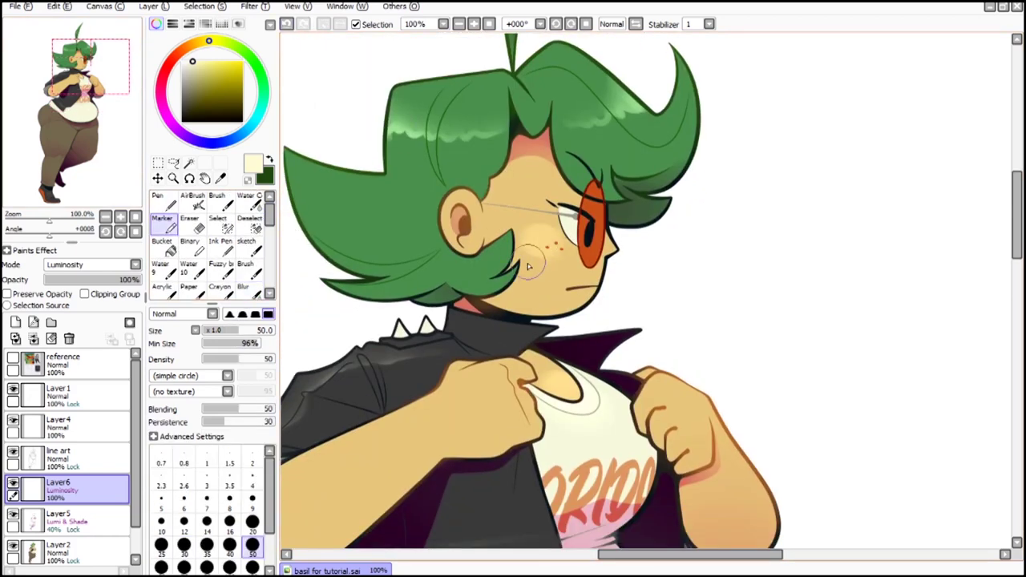
key("b")
left_click(253, 528)
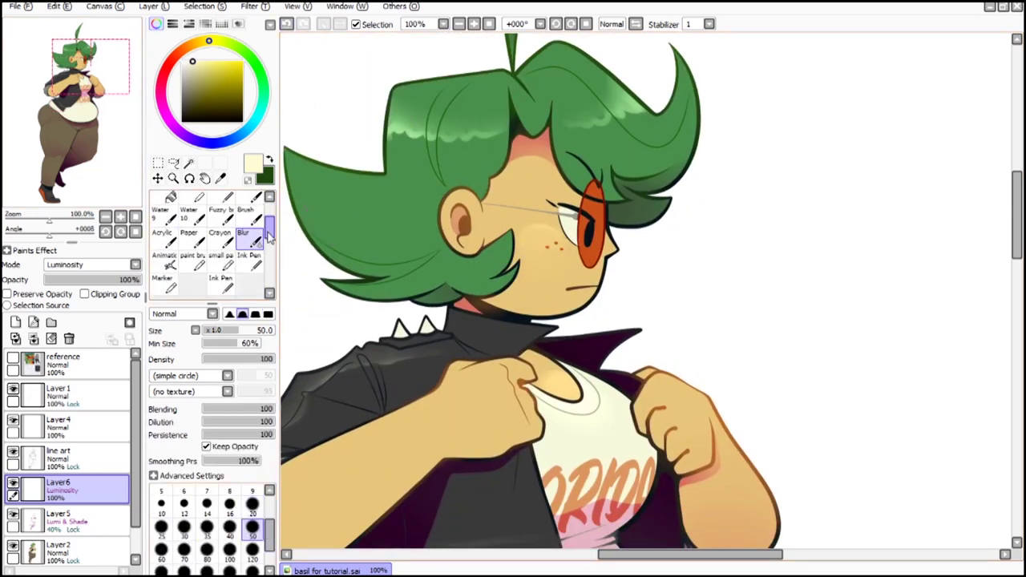
Step: Paint highlights on the near hip of the trousers around the pocket with the Marker at size 20
key("m")
left_click(252, 503)
left_click_drag(115, 112, 94, 167)
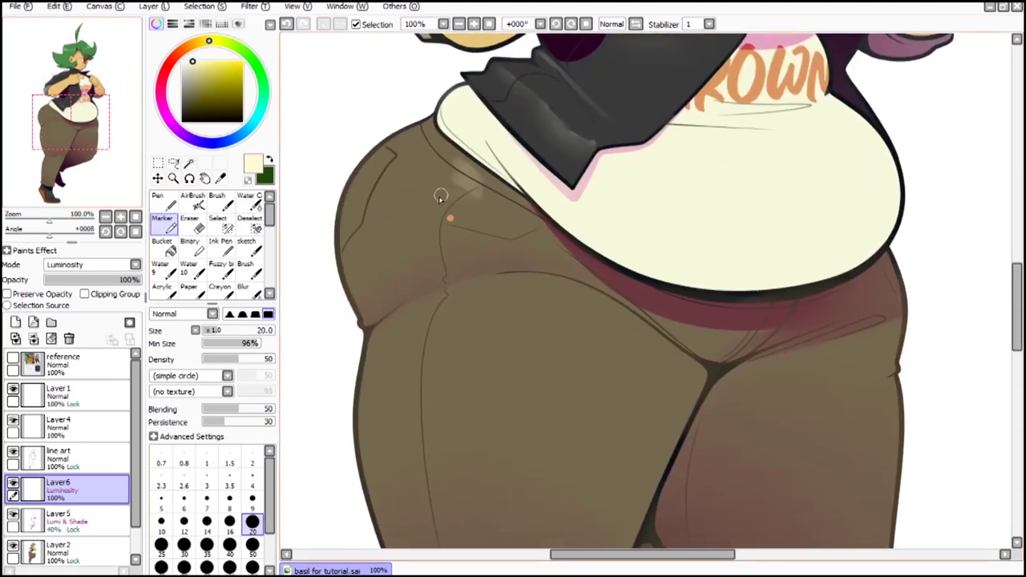
left_click_drag(474, 195, 453, 252)
left_click_drag(105, 132, 109, 127)
left_click_drag(397, 254, 368, 267)
scroll(108, 104, "down", 2)
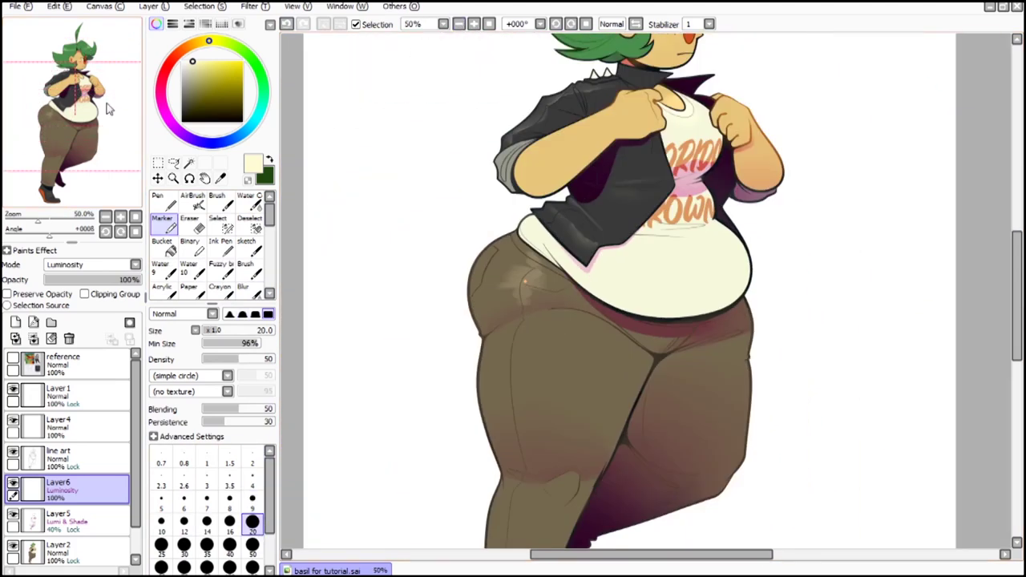
Step: Paint long highlights down the near thigh, near shin and far thigh of the trousers with the Marker at size 20
left_click_drag(109, 109, 117, 125)
left_click(252, 551)
left_click_drag(490, 261, 501, 395)
left_click(253, 527)
left_click_drag(75, 124, 78, 134)
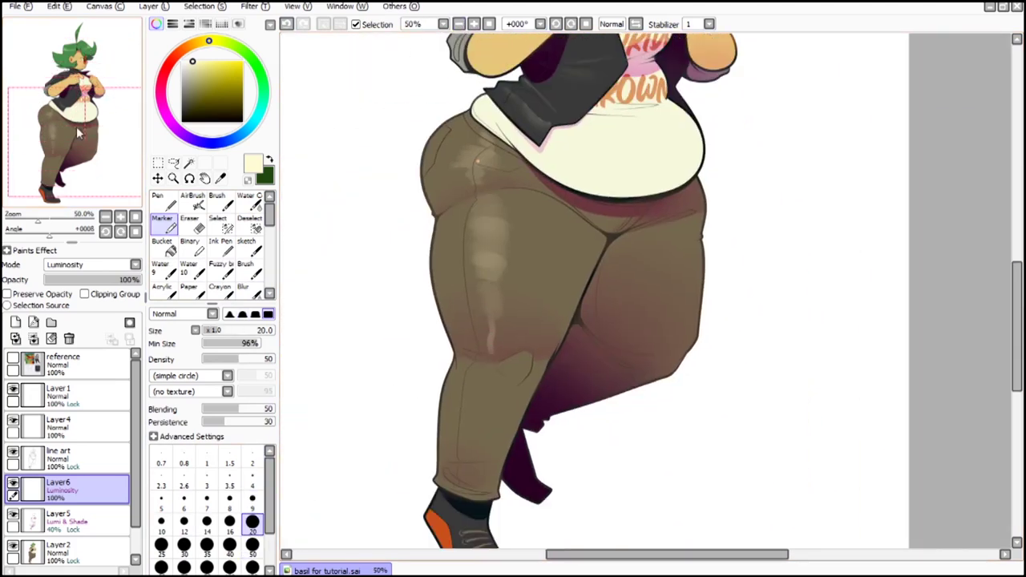
scroll(251, 258, "down", 2)
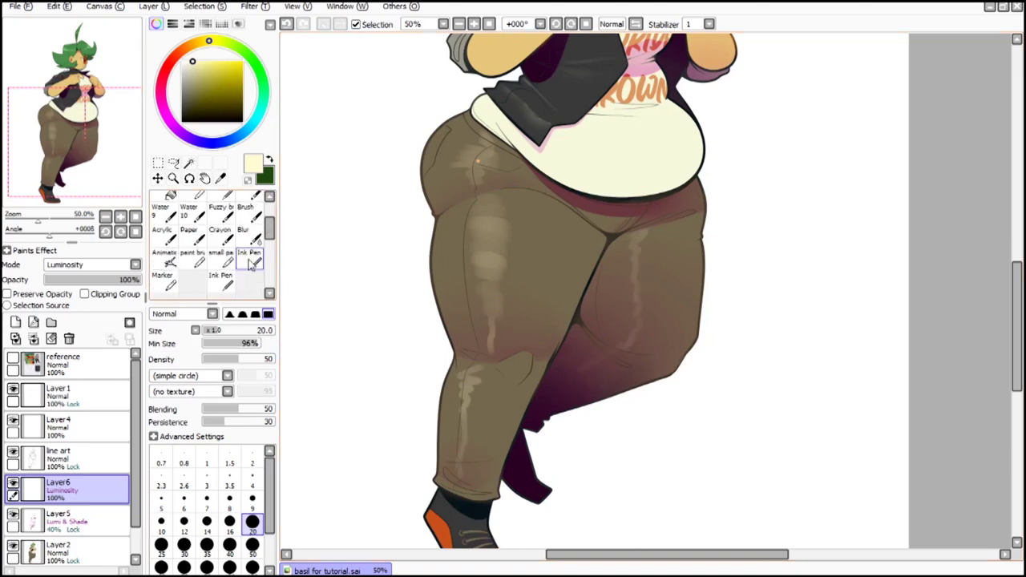
Step: Rework the near shin highlight with the Marker at size 20 and soften all trouser highlights with Blur at size 50
left_click(250, 239)
left_click_drag(274, 235, 273, 218)
left_click(164, 225)
left_click_drag(464, 354, 486, 365)
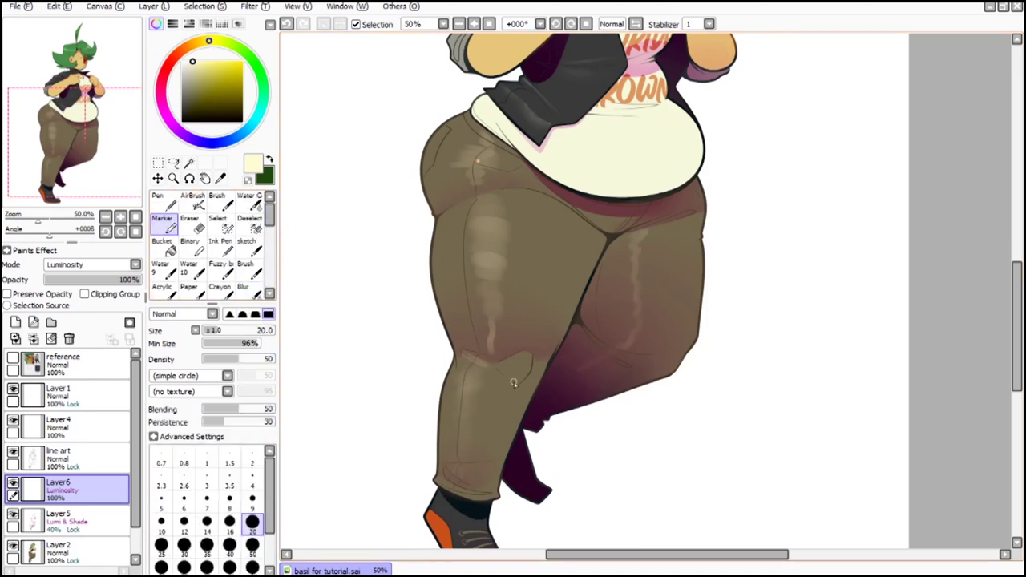
key("b")
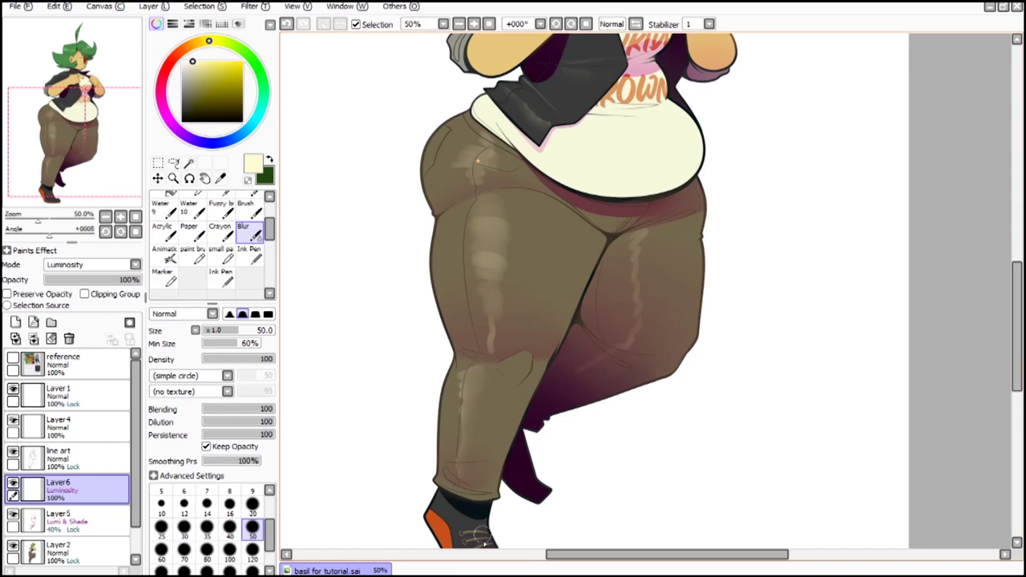
key("m")
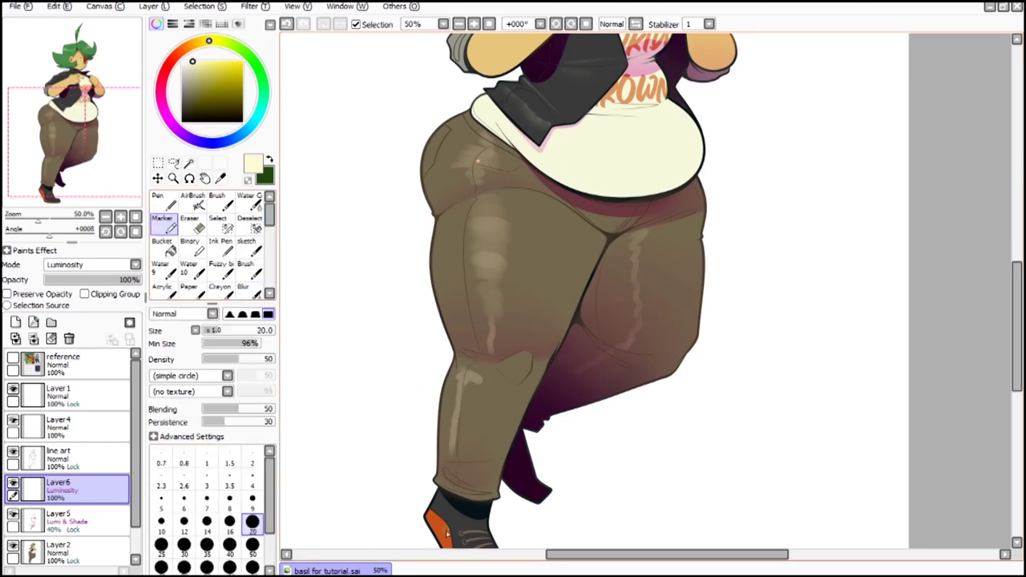
key("b")
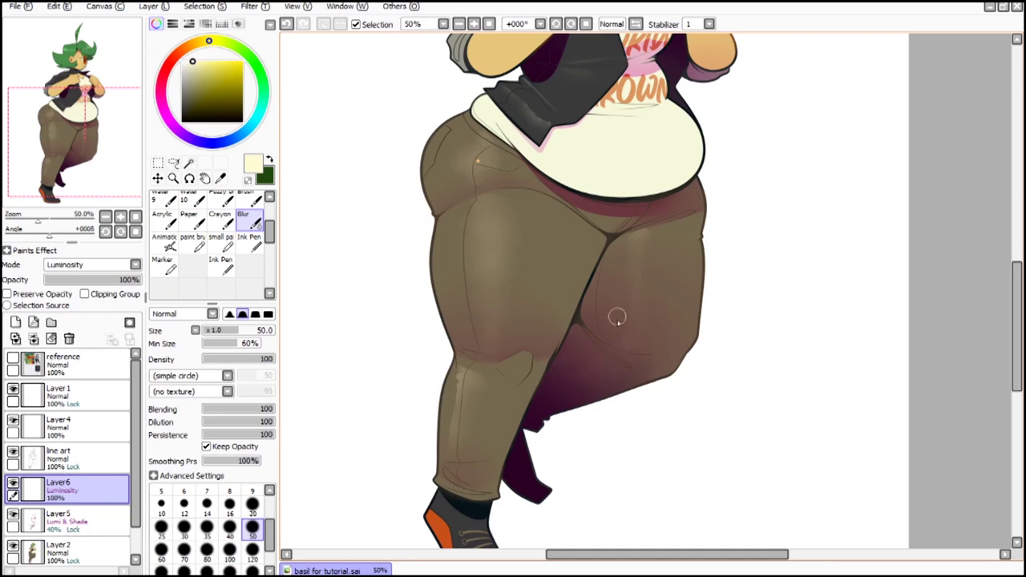
Step: Paint short Marker highlights on the trouser folds at the crease between near hip and thigh
triple_click(473, 25)
scroll(210, 240, "up", 3)
left_click(164, 225)
left_click(57, 119)
mouse_move(518, 342)
left_mouse_down()
mouse_move(565, 325)
mouse_move(559, 311)
left_mouse_up()
left_click(58, 122)
left_click(59, 159)
left_click_drag(479, 227, 532, 260)
left_click_drag(505, 230, 556, 245)
Step: Soften the hip crease fold highlights with Blur at size 50
left_click_drag(67, 155, 76, 153)
left_click(86, 131)
left_click(59, 120)
scroll(215, 240, "down", 3)
left_click(249, 236)
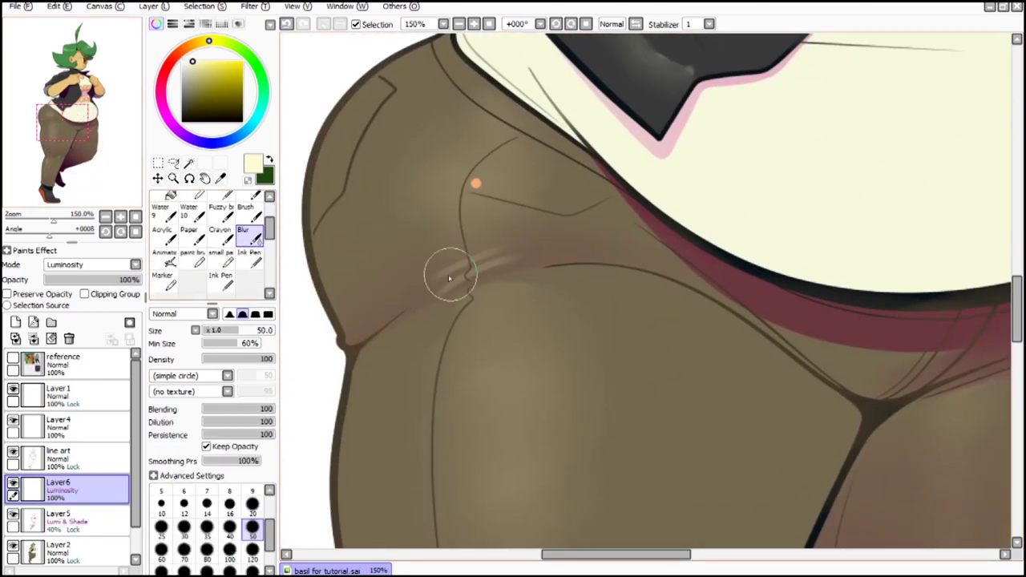
left_click_drag(450, 275, 560, 231)
Step: Paint zigzag Marker highlights on the folds at the top of the near thigh
left_click(60, 159)
triple_click(459, 25)
mouse_move(109, 123)
left_mouse_down()
mouse_move(134, 71)
mouse_move(114, 137)
left_mouse_up()
scroll(210, 240, "up", 3)
left_click(165, 225)
left_click_drag(467, 296, 476, 317)
Step: Paint a broad highlight across the shirt's belly with the Marker at size 50 and soften it with Blur at size 120
mouse_move(79, 120)
left_mouse_down()
mouse_move(90, 116)
mouse_move(107, 137)
mouse_move(116, 125)
left_mouse_up()
left_click(474, 24)
left_click(253, 524)
left_click(253, 546)
left_click_drag(484, 299, 573, 295)
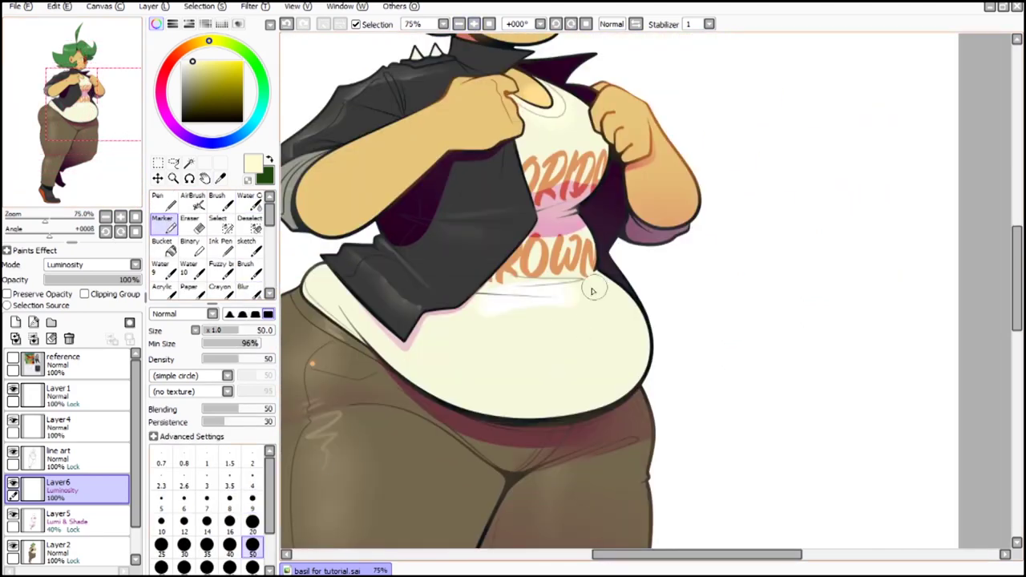
scroll(252, 269, "down", 2)
left_click(248, 250)
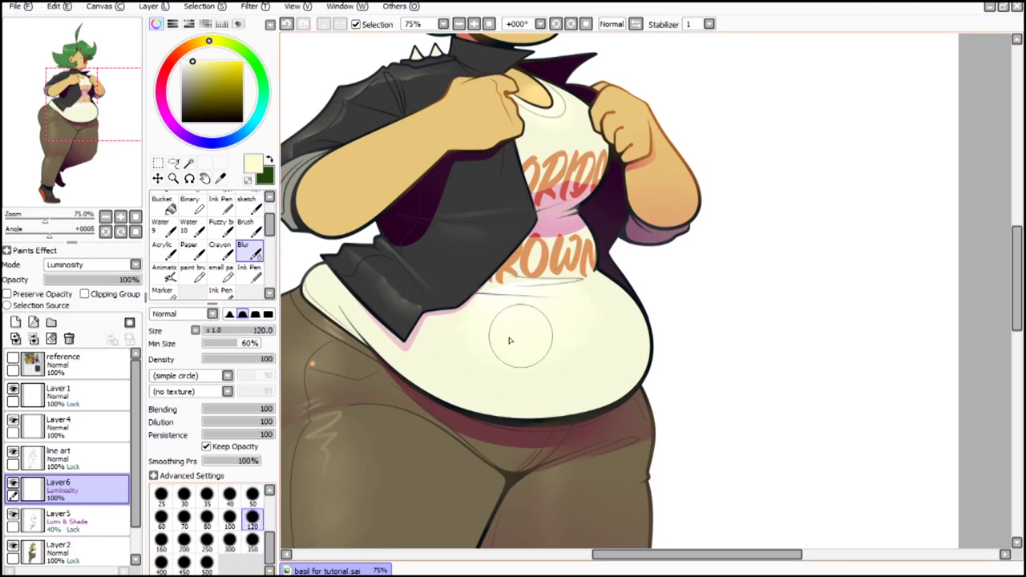
Step: Paint a broad highlight on the near forearm by the wrist with the Marker at size 50
scroll(217, 210, "up", 2)
left_click(165, 225)
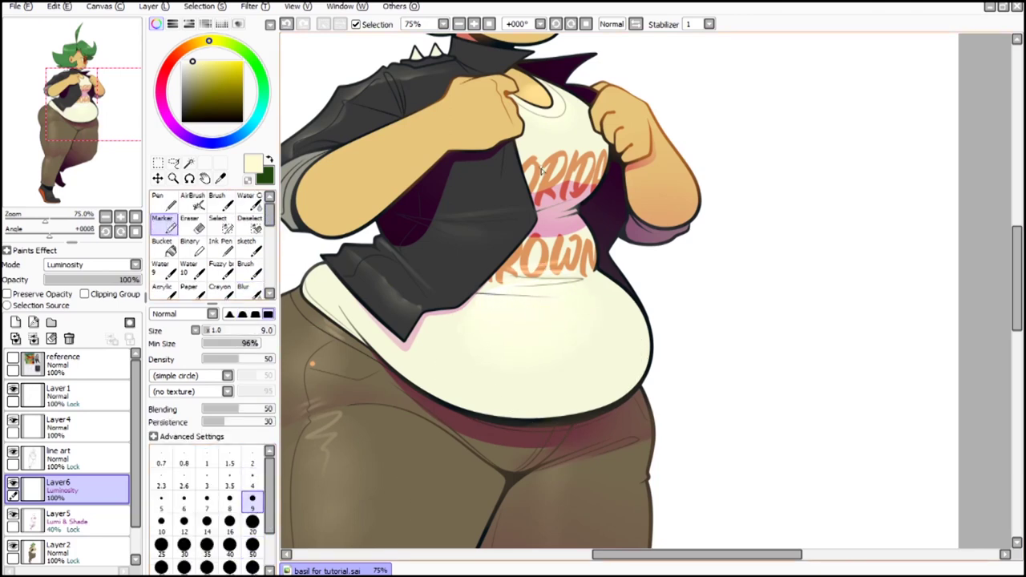
left_click_drag(93, 77, 92, 56)
left_click(252, 547)
left_click(474, 24)
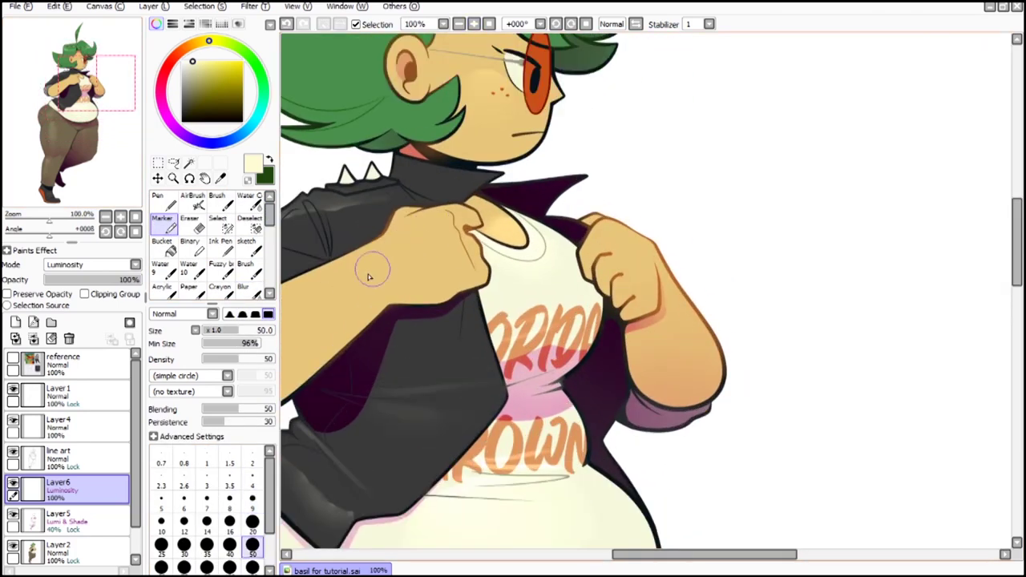
left_click_drag(372, 268, 377, 283)
left_click_drag(96, 85, 79, 82)
left_click_drag(605, 237, 620, 272)
Step: Soften the wrist highlight down the near forearm with Blur at size 80
scroll(241, 240, "down", 2)
left_click(249, 237)
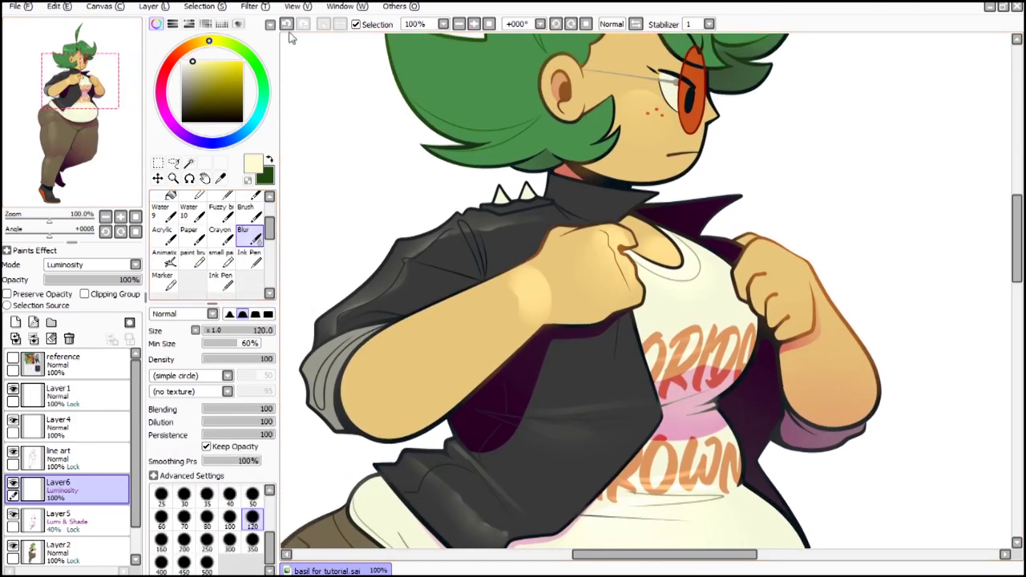
scroll(212, 241, "up", 2)
left_click(162, 218)
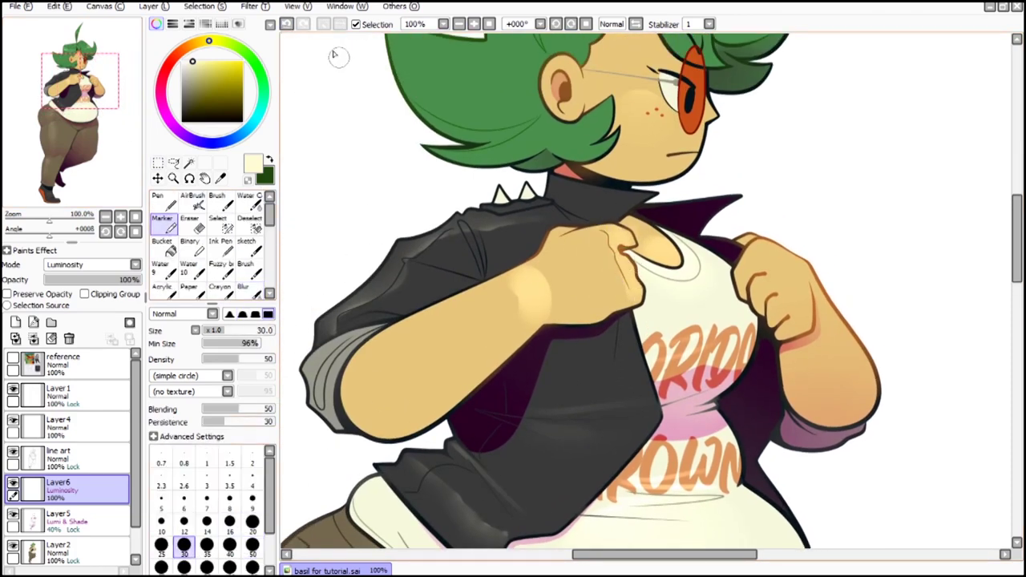
scroll(336, 55, "up", 1)
scroll(212, 240, "down", 2)
left_click(247, 250)
left_click(207, 519)
left_click_drag(469, 290, 409, 343)
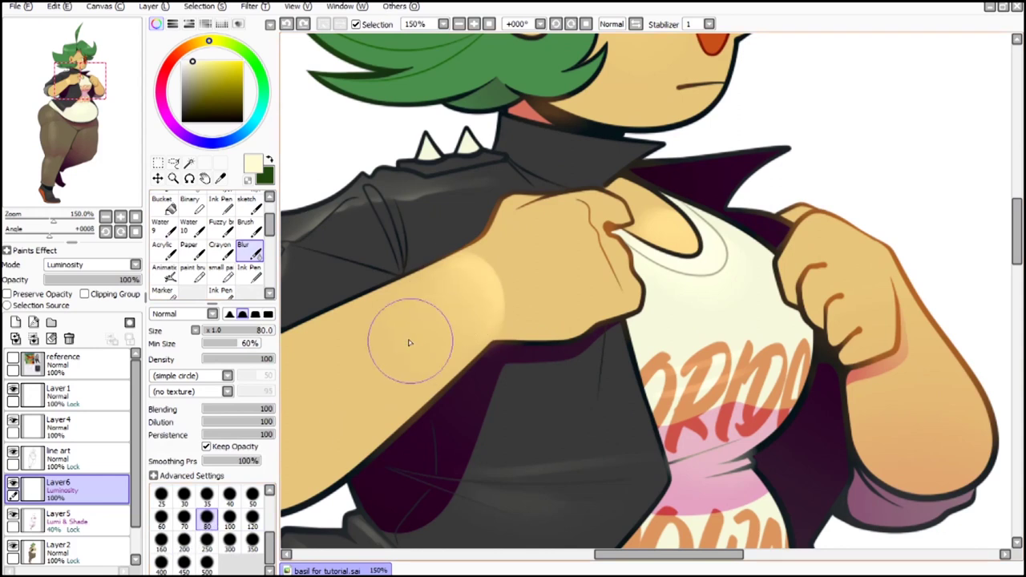
Step: Paint highlights along the near fist's fingers with the Marker at size 20 and soften them with Blur at size 50
left_click_drag(97, 97, 97, 93)
scroll(182, 241, "up", 2)
left_click(164, 247)
left_click(163, 224)
left_click(252, 523)
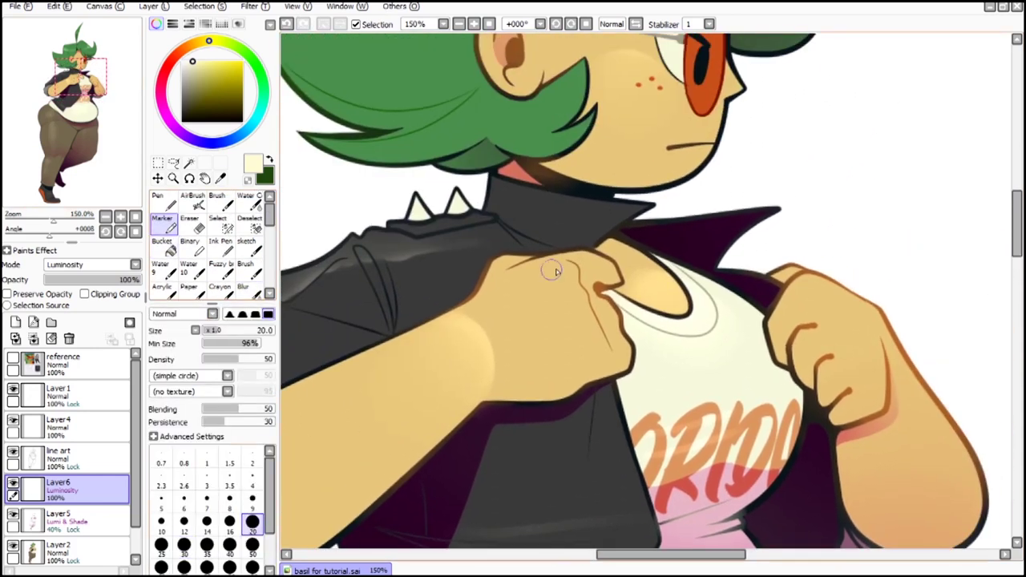
left_click_drag(583, 263, 624, 357)
scroll(228, 242, "down", 2)
left_click(247, 248)
left_click(252, 497)
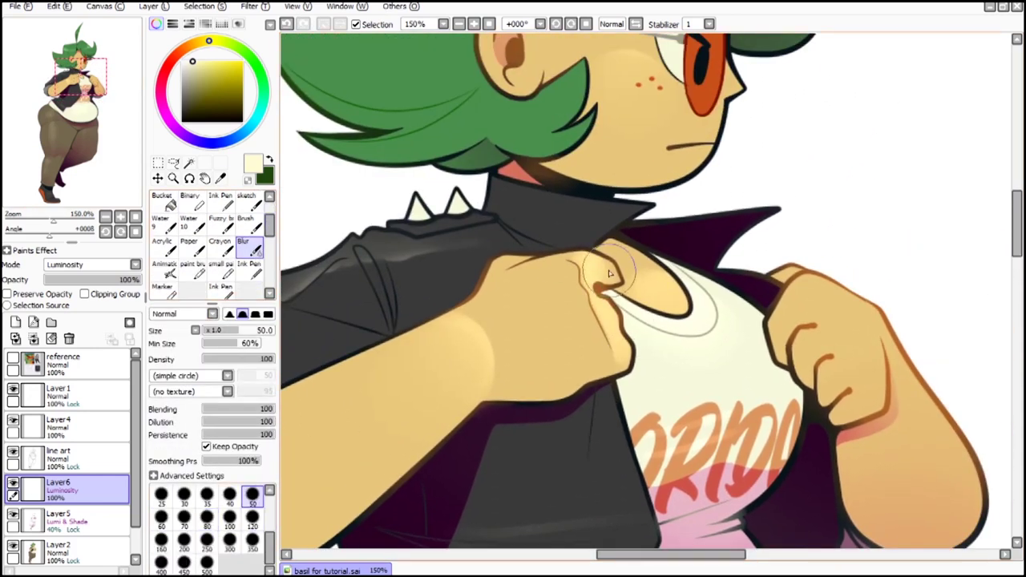
Step: Paint a highlight across the back of the far hand with the Marker at size 20 and soften it with Blur
left_click_drag(81, 77, 94, 78)
left_click_drag(269, 225, 269, 212)
left_click(165, 224)
left_click_drag(628, 264, 677, 368)
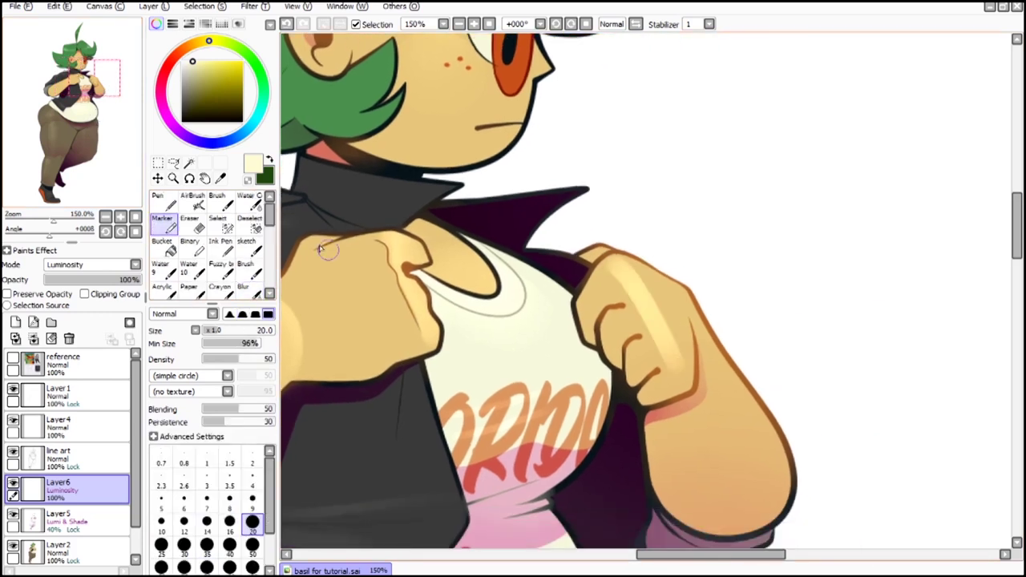
left_click_drag(269, 214, 270, 229)
left_click(248, 236)
left_click_drag(621, 257, 681, 347)
Step: Paint a Marker highlight across the jacket collar and soften it with Blur
scroll(210, 241, "up", 3)
left_click(164, 225)
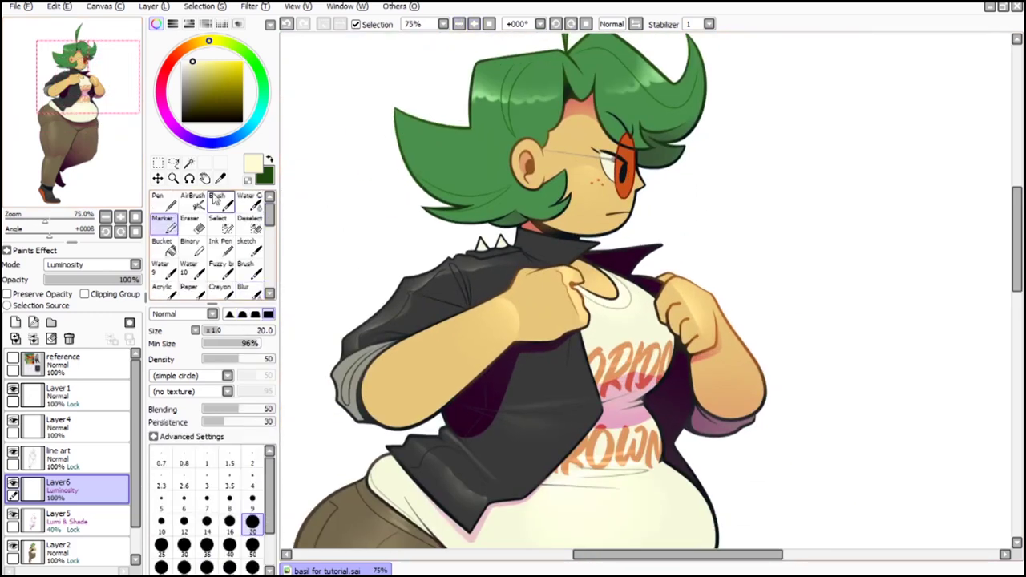
scroll(513, 217, "up", 2)
mouse_move(487, 233)
left_mouse_down()
mouse_move(518, 208)
mouse_move(605, 217)
left_mouse_up()
scroll(248, 254, "down", 1)
left_click(249, 254)
Step: Paint thin highlights on the shoulder and upper sleeve folds of the jacket with the Marker at size 4
scroll(250, 254, "up", 1)
left_click(164, 224)
left_click(253, 481)
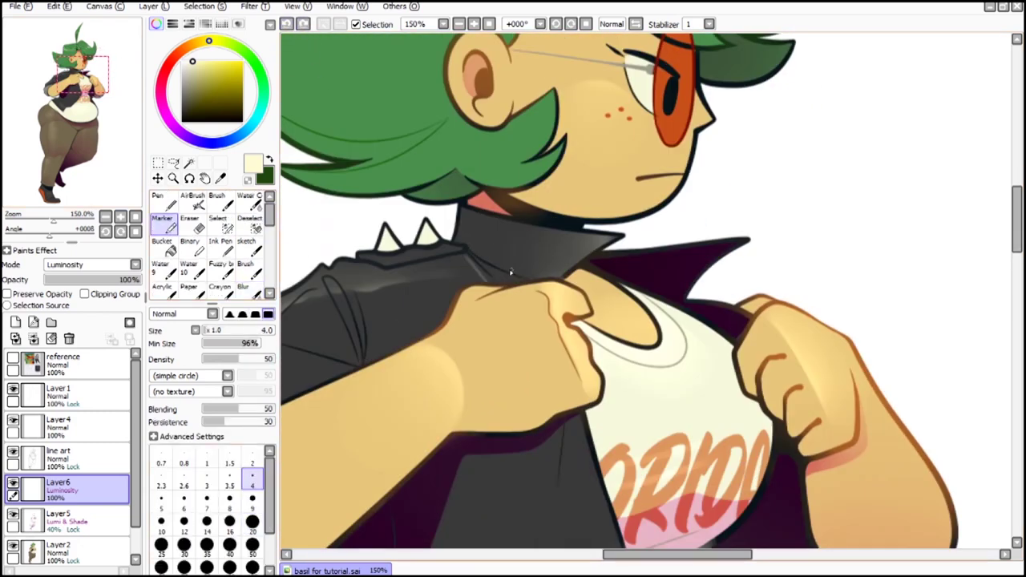
left_click_drag(511, 273, 486, 265)
left_click_drag(116, 99, 105, 106)
left_click_drag(504, 208, 518, 248)
left_click_drag(510, 180, 519, 214)
Step: Paint highlights on the near sleeve's rolled cuff with the Marker at size 9, undoing and redoing the last stroke
left_click_drag(114, 104, 107, 106)
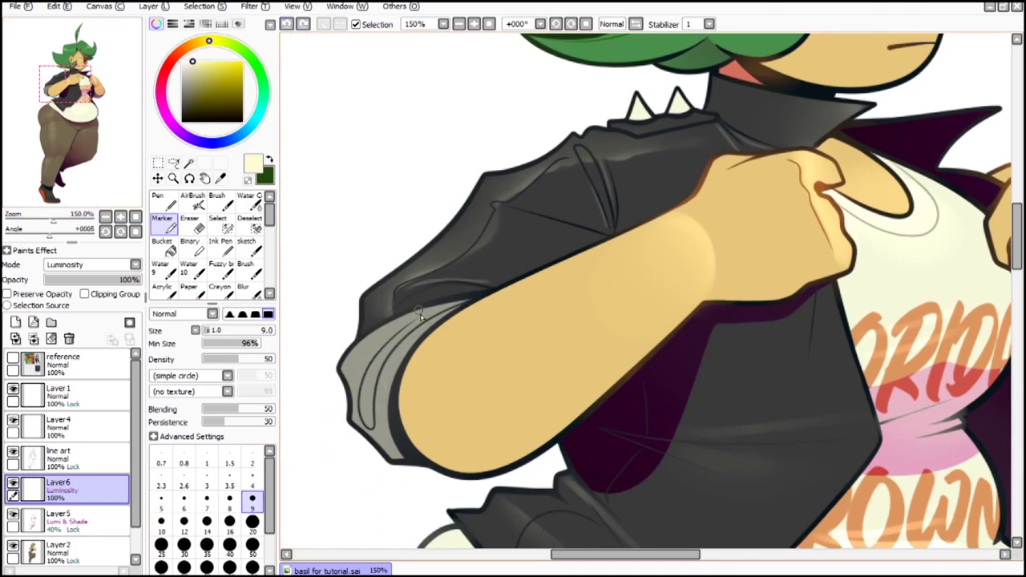
mouse_move(105, 98)
left_mouse_down()
mouse_move(116, 113)
mouse_move(108, 99)
left_mouse_up()
left_click(459, 24)
left_click(458, 25)
left_click(459, 24)
left_click(286, 26)
left_click_drag(458, 301, 460, 305)
Step: Paint highlights on the hair's swept-back tip with the Marker at size 9 and soften them with Blur at size 50
left_click_drag(111, 101, 105, 83)
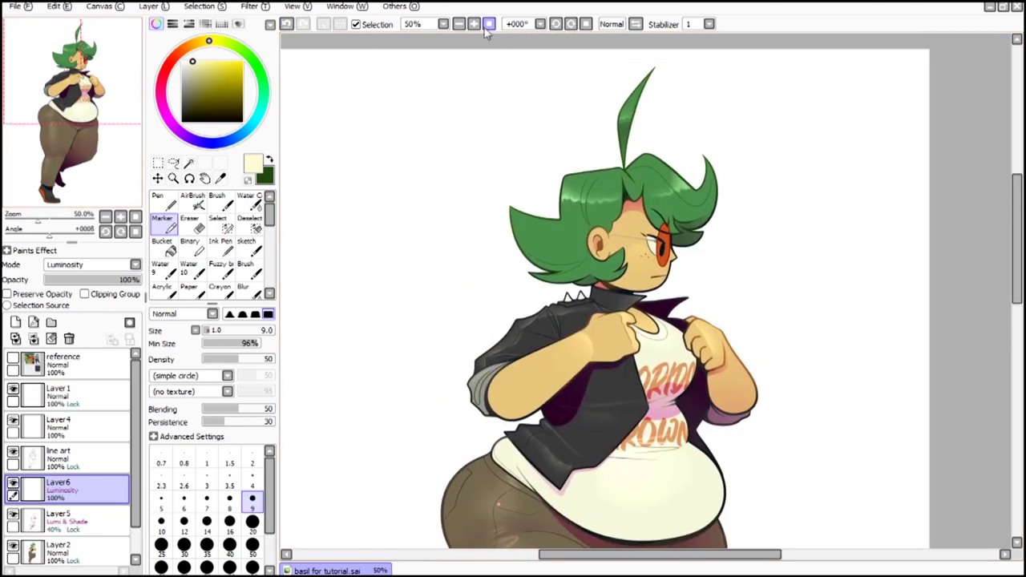
left_click(474, 25)
left_click(474, 25)
left_click_drag(379, 134, 400, 160)
left_click_drag(270, 216, 270, 226)
left_click(250, 251)
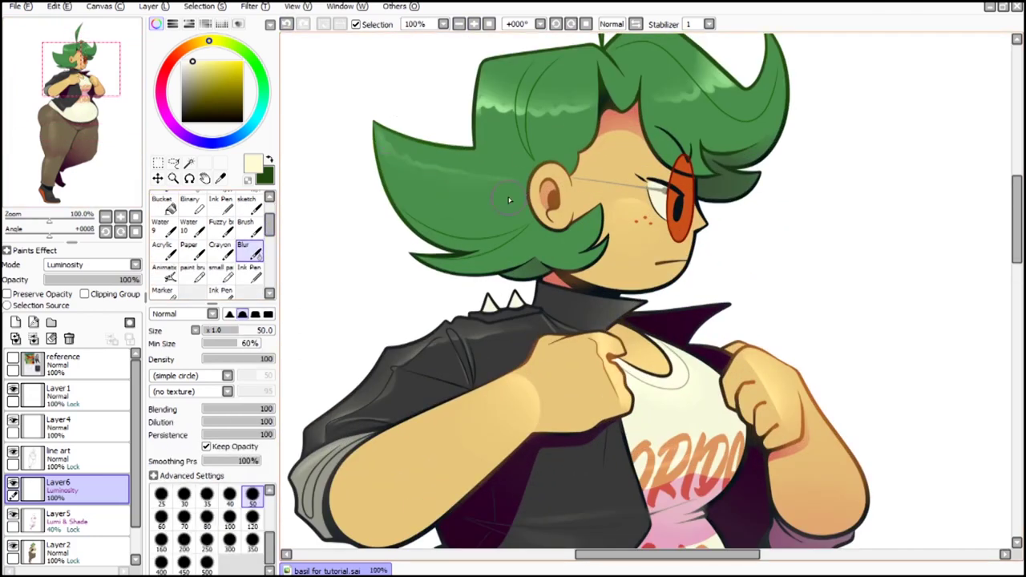
Step: Examine the highlights over the whole character, from the head down to the legs and feet
left_click_drag(81, 70, 83, 69)
left_click(459, 25)
left_click(460, 24)
left_click(459, 25)
left_click_drag(98, 103, 100, 191)
left_click(474, 25)
left_click(474, 25)
left_click_drag(86, 157, 87, 76)
left_click(460, 25)
left_click(459, 25)
Step: Select the whole figure, cut the highlights from Layer6, delete that layer and paste the highlights back as a new layer
left_click(158, 163)
left_click_drag(368, 34, 769, 566)
left_click(101, 547)
left_click(88, 490)
left_click(57, 6)
left_click(69, 43)
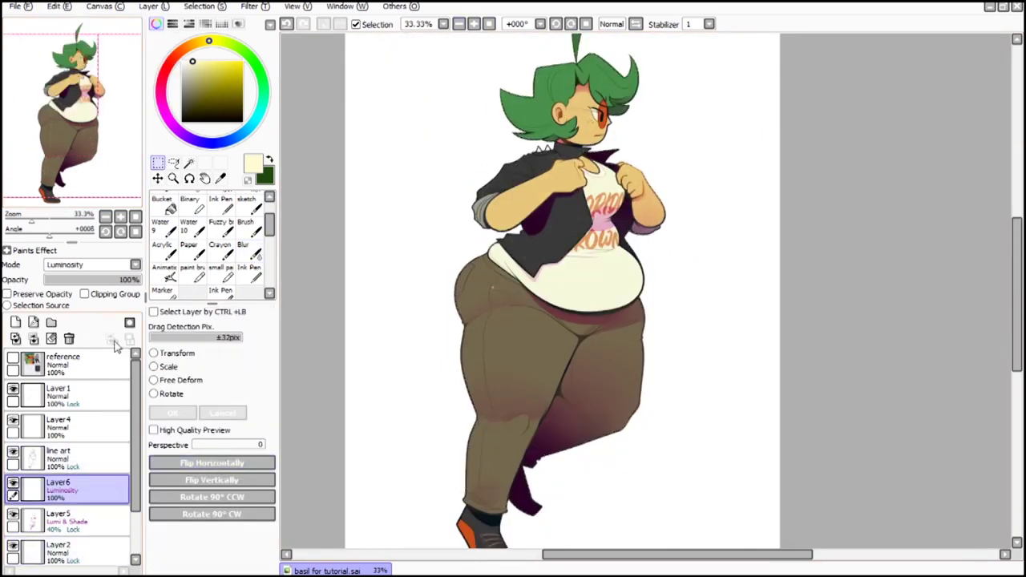
left_click(70, 339)
left_click(58, 6)
left_click(70, 63)
Step: Set the pasted highlight layer's blending mode to Luminosity and lower its opacity to about 60%
left_click(92, 78)
left_click(474, 25)
left_click(473, 25)
left_click(90, 72)
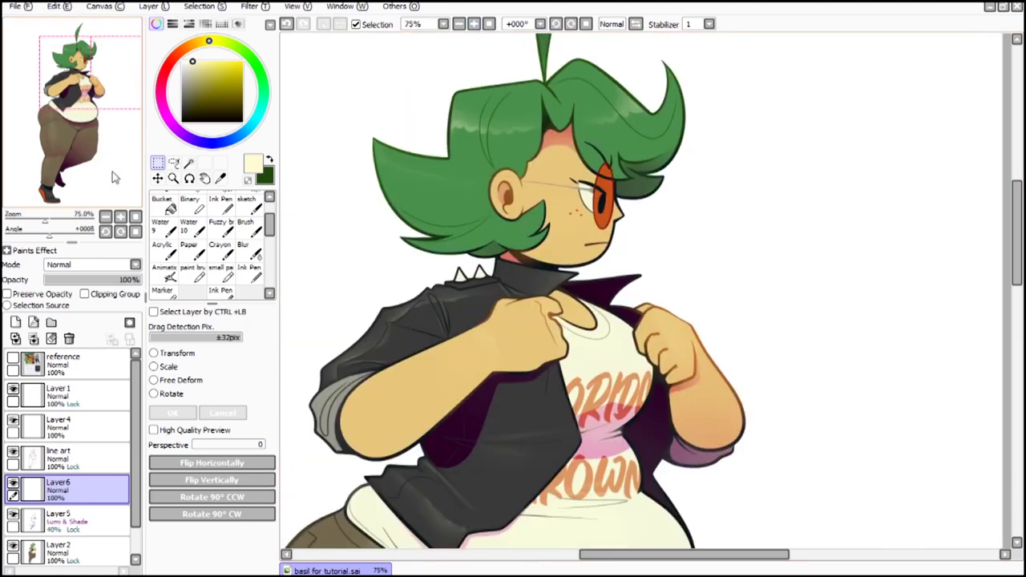
left_click(92, 266)
left_click(92, 322)
left_click_drag(121, 280, 103, 279)
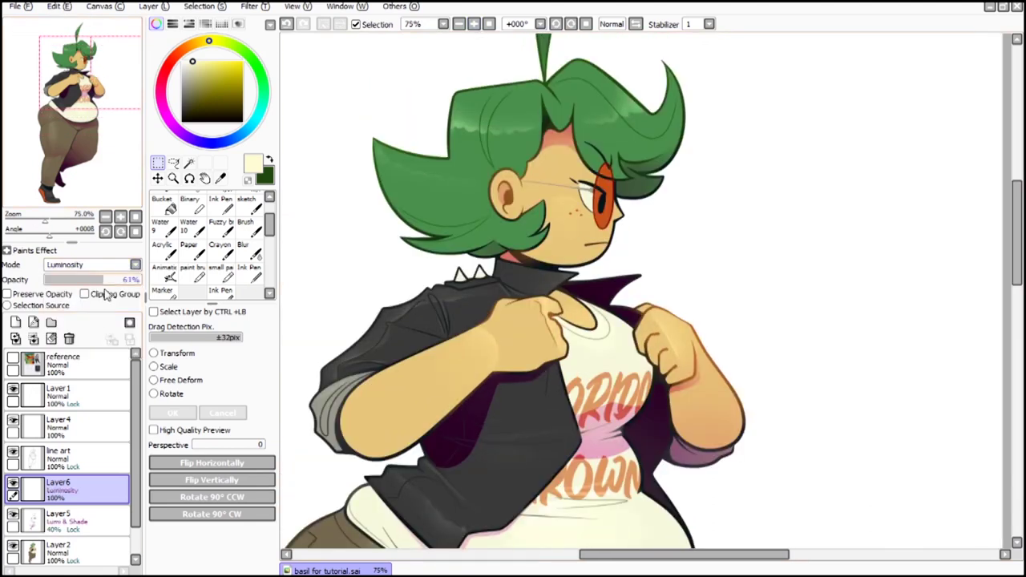
Step: Shift the hue of the highlight layer with the Hue and Saturation filter
left_click(249, 6)
left_click(289, 23)
left_click_drag(184, 395, 204, 398)
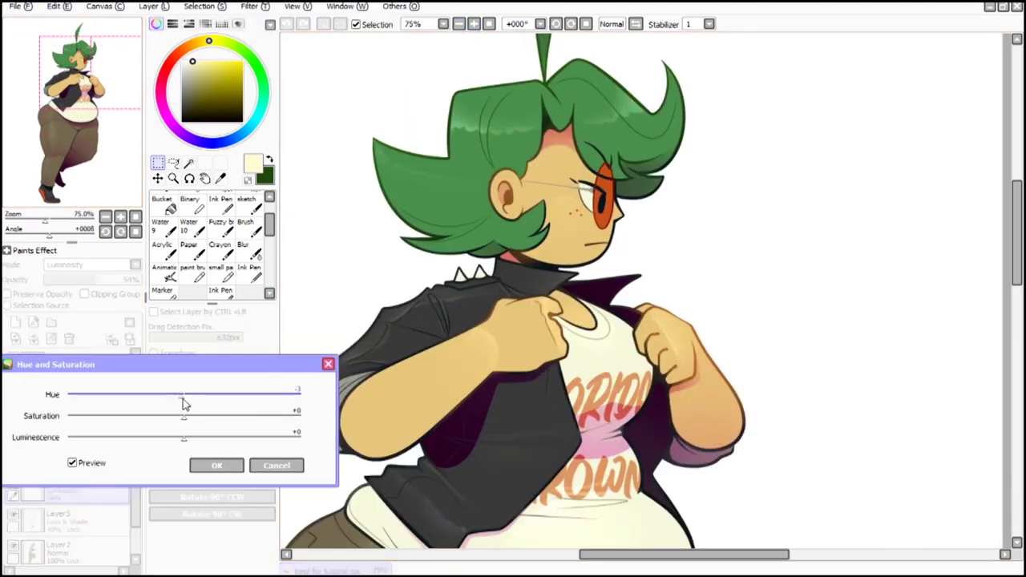
left_click(217, 465)
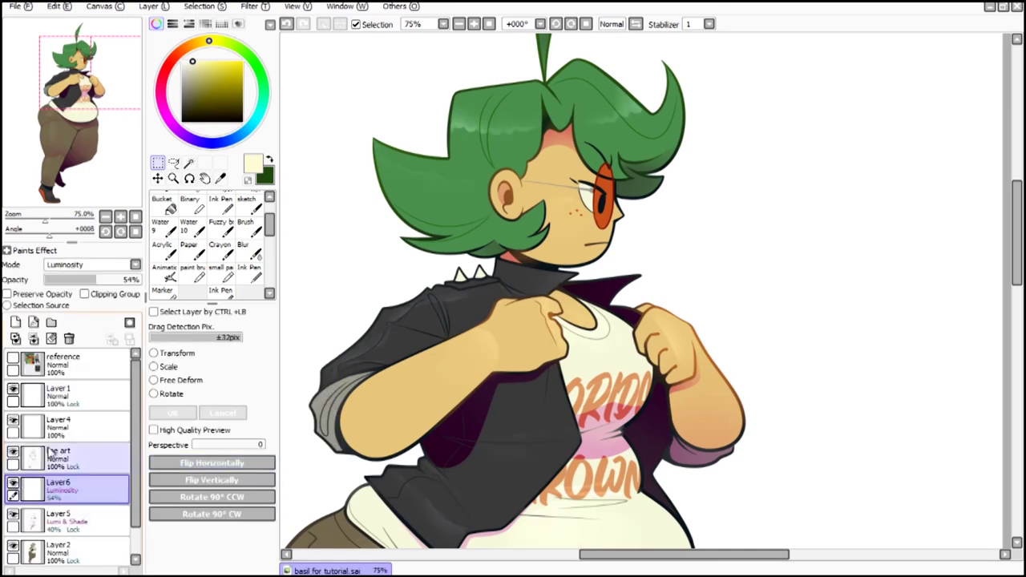
Step: Merge the Lumi & Shade shadow layer, Layer5, down into the colour layer Layer2
left_click(460, 24)
left_click(459, 24)
left_click(90, 107)
left_click_drag(118, 139, 129, 148)
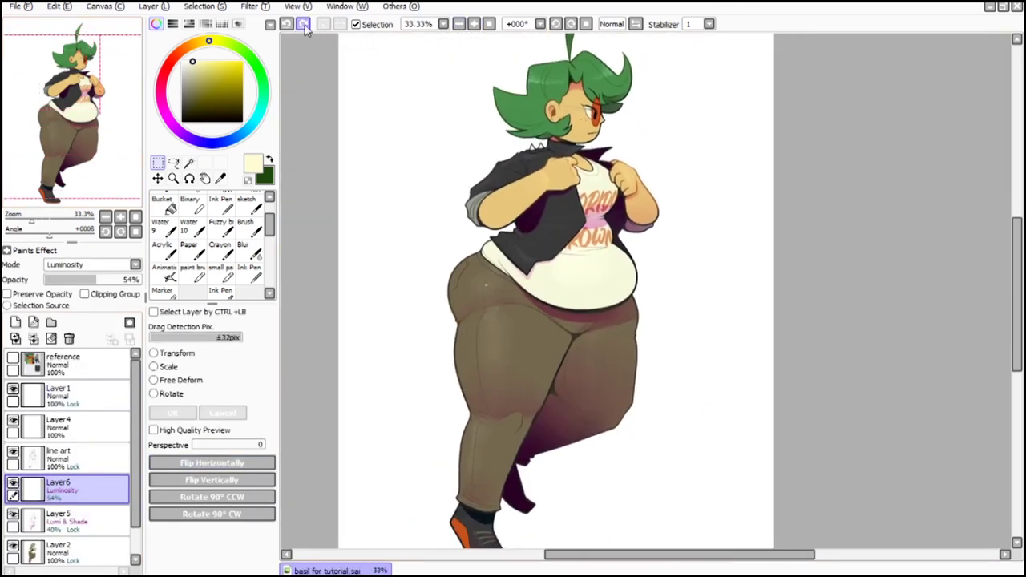
left_click(101, 520)
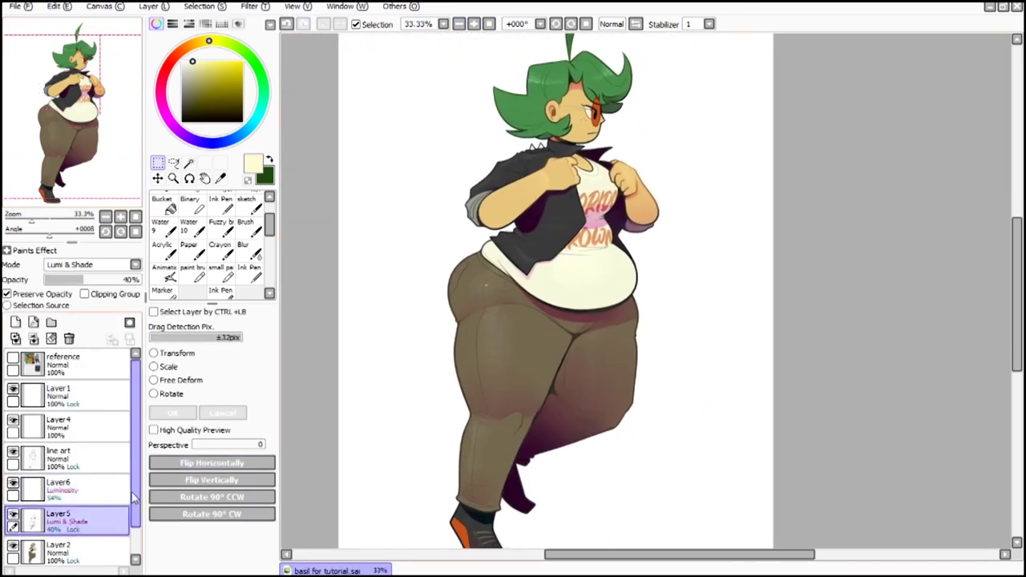
left_click_drag(135, 497, 135, 529)
left_click(89, 520)
left_click_drag(103, 107, 101, 101)
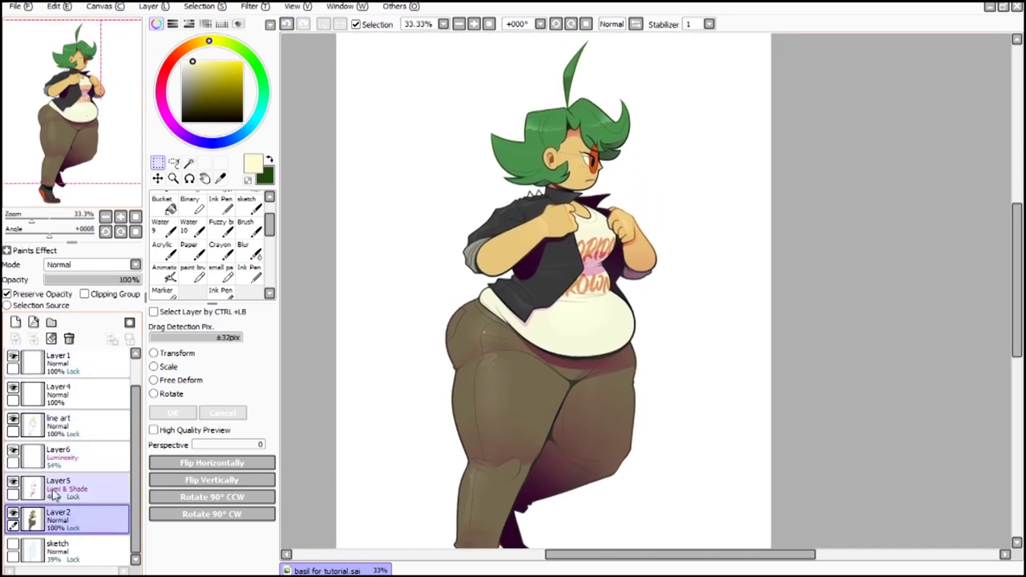
left_click(91, 493)
left_click(33, 339)
Step: Merge the Luminosity highlight layer, the line art, Layer4 and Layer1 down into Layer2
left_click(55, 456)
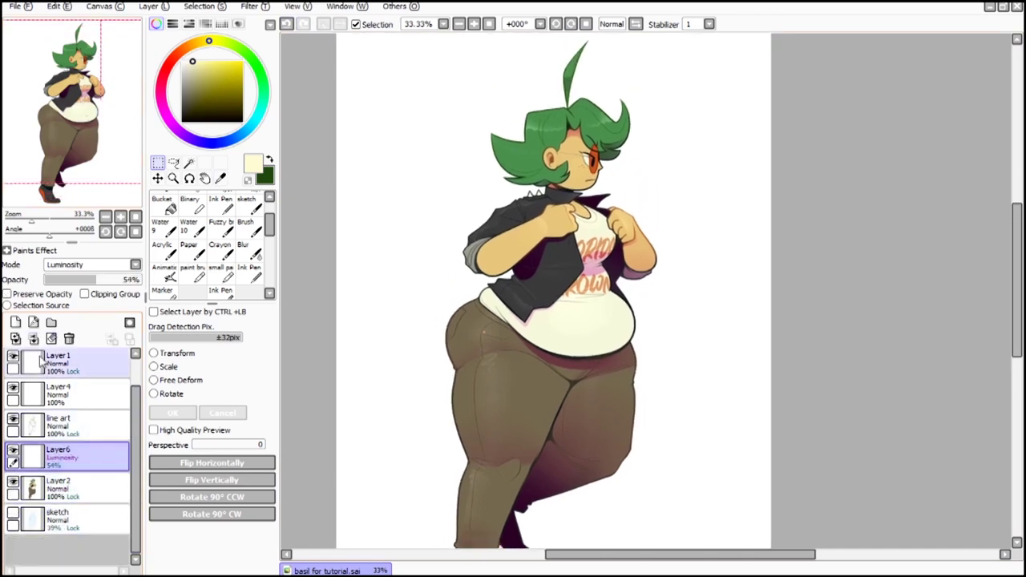
left_click(33, 339)
left_click(53, 426)
left_click(33, 339)
left_click(51, 395)
left_click(33, 339)
left_click(90, 394)
left_click(33, 339)
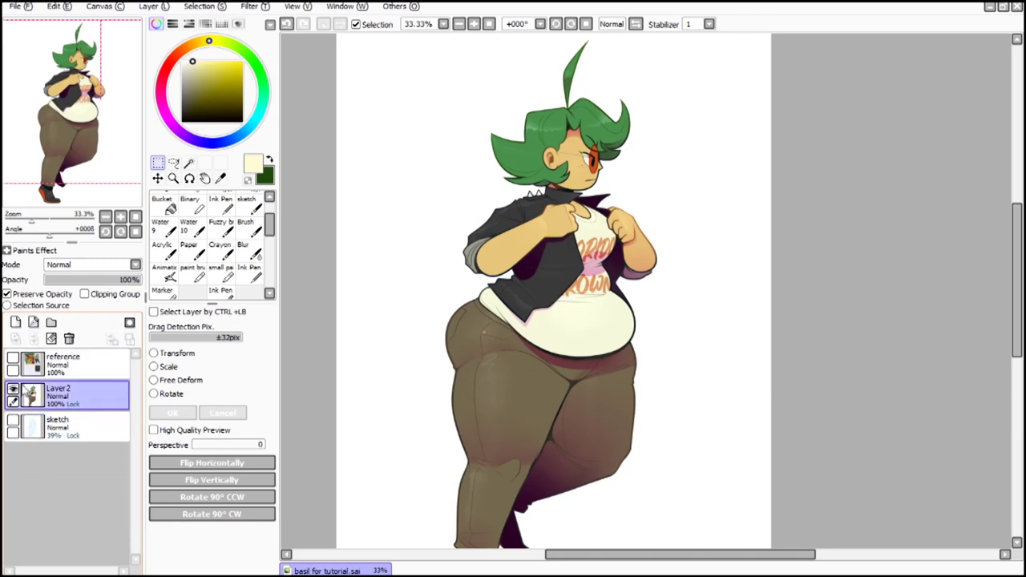
Step: Try moving the merged figure slightly lower on the canvas
left_click(13, 389)
left_click(13, 389)
left_click(158, 179)
left_click_drag(596, 334, 592, 365)
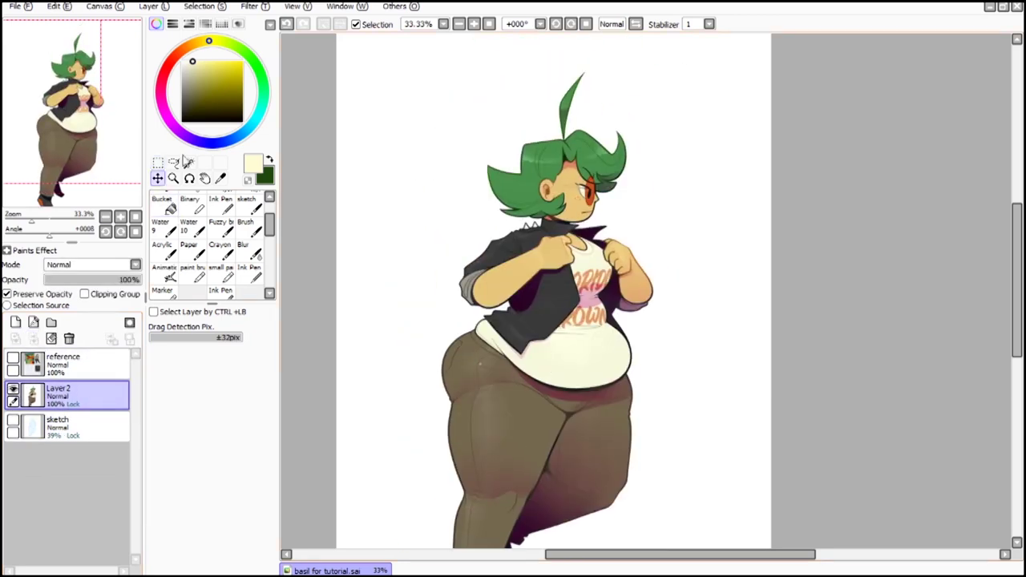
key("ctrl+t")
Step: Copy the merged figure and paste two duplicates of it as new layers above Layer2
scroll(451, 48, "down", 1)
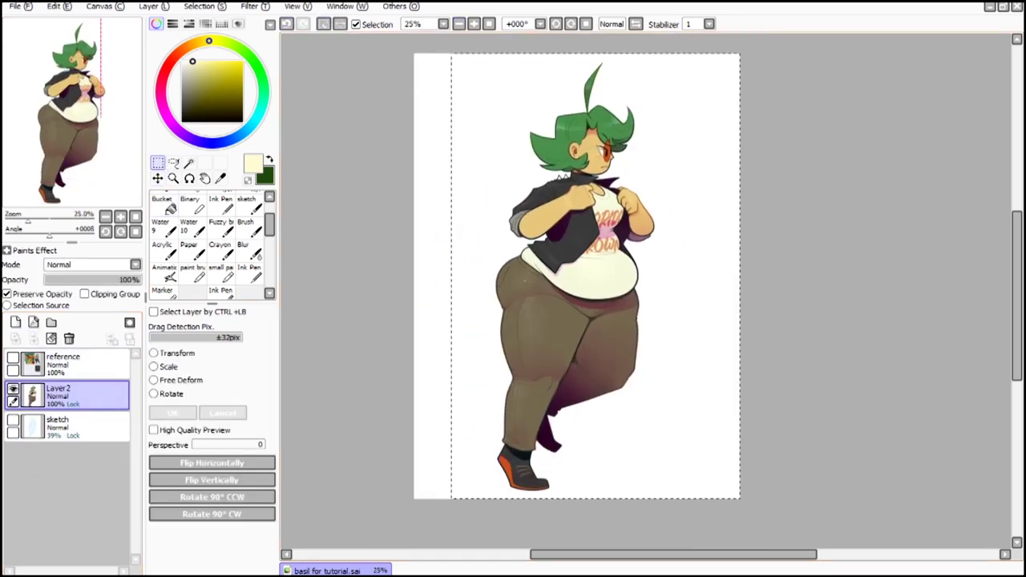
left_click(70, 6)
left_click(73, 70)
left_click(64, 6)
left_click(64, 82)
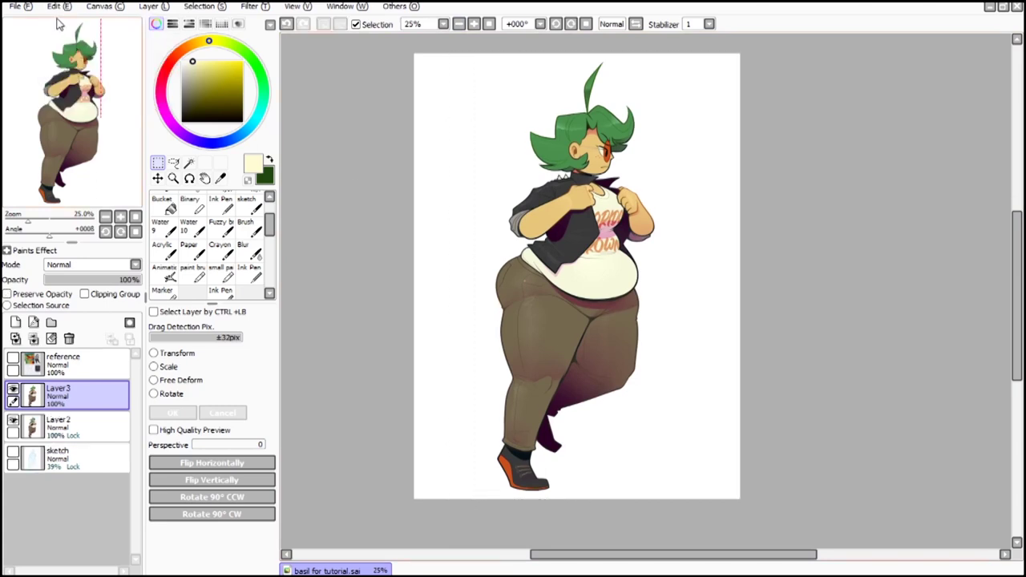
left_click(57, 6)
left_click(56, 83)
left_click(87, 433)
scroll(608, 108, "up", 7)
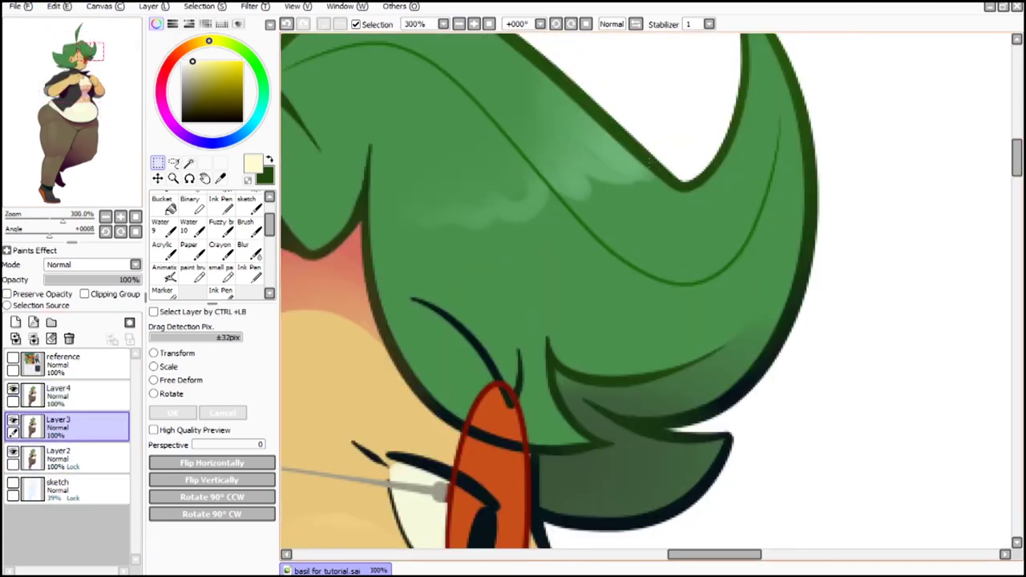
left_click(106, 454)
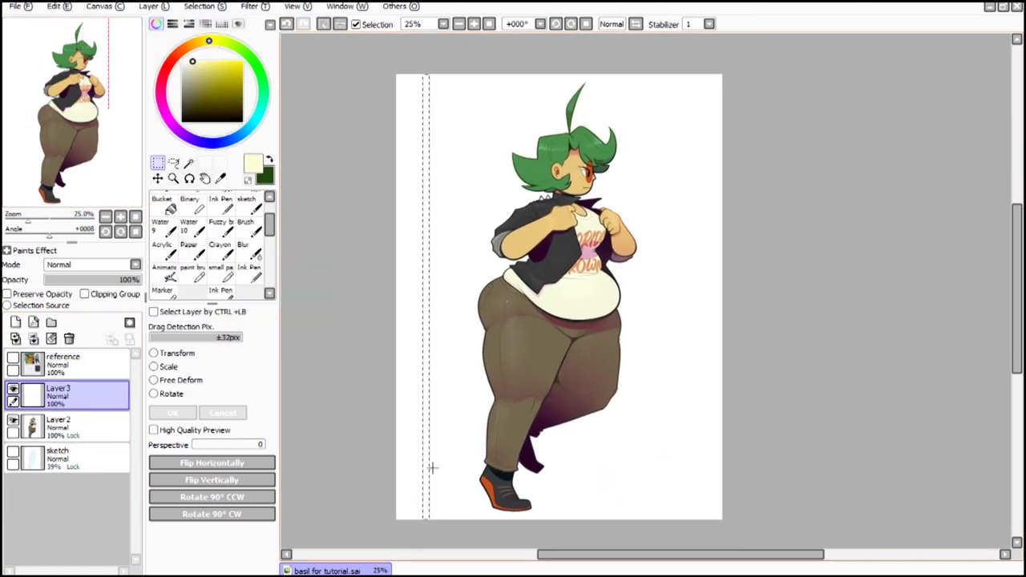
Step: Airbrush the upper part of the narrow vertical strip selection pale yellow on Layer3, with brush size 500
left_click(120, 74)
left_click_drag(210, 62, 206, 61)
left_click_drag(270, 226, 270, 211)
left_click(194, 202)
left_click(473, 25)
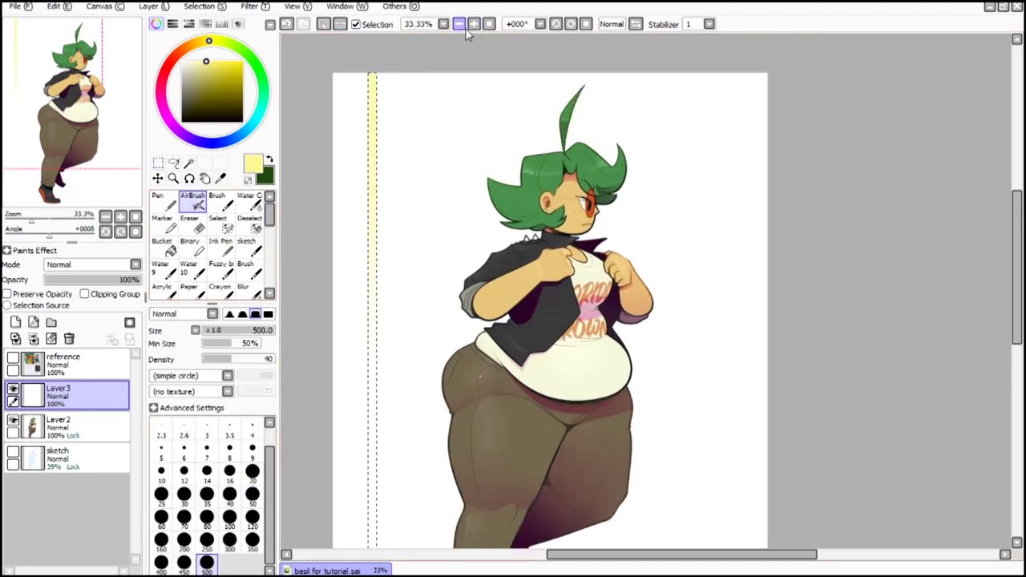
left_click(473, 25)
left_click(67, 69)
Step: Airbrush the lower part of the selected strip dark blue to form a yellow-to-blue gradient
left_click(269, 161)
left_click(206, 143)
left_click_drag(197, 104, 232, 106)
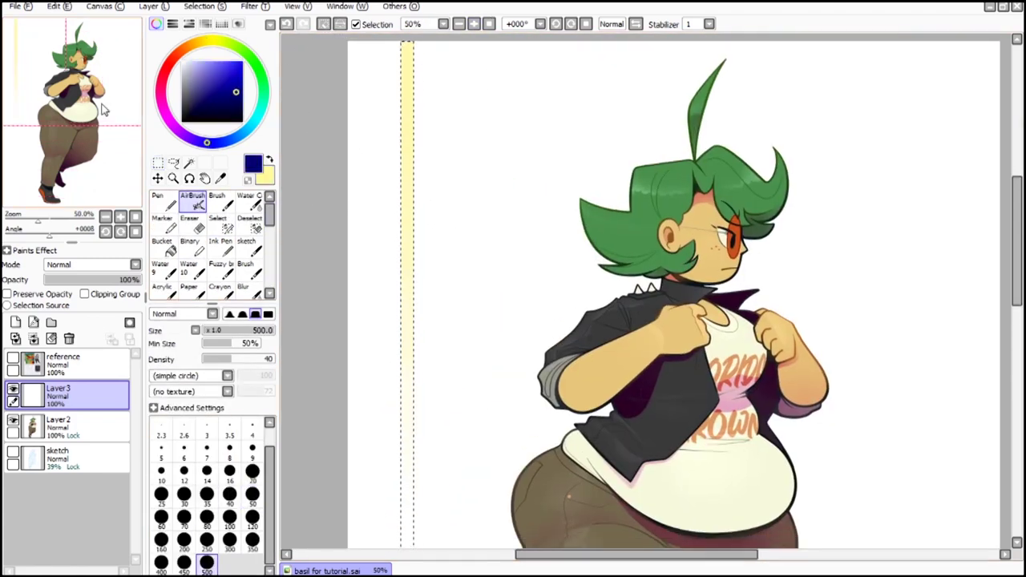
scroll(502, 340, "down", 2)
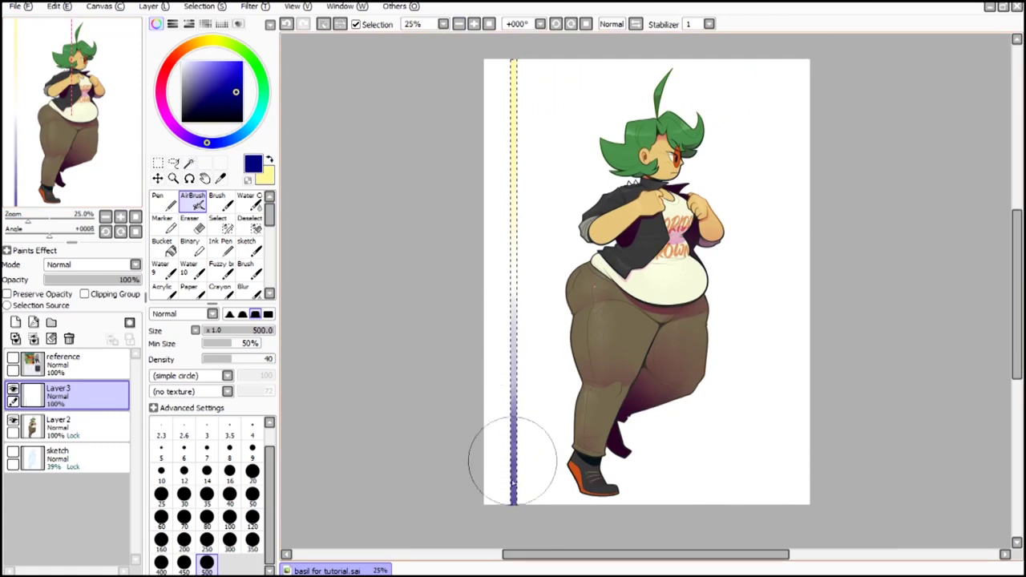
Step: Smooth the strip's gradient with the Blur brush and stretch the strip sideways across the canvas to cover the figure
scroll(208, 241, "down", 2)
left_click(247, 265)
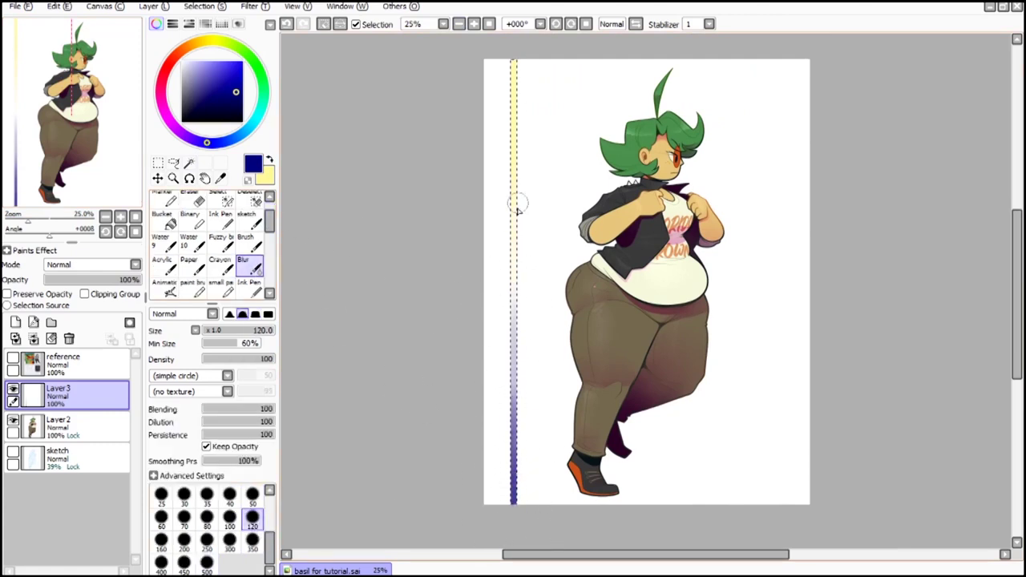
key("ctrl+t")
left_click_drag(518, 309, 799, 313)
left_click_drag(72, 79, 118, 78)
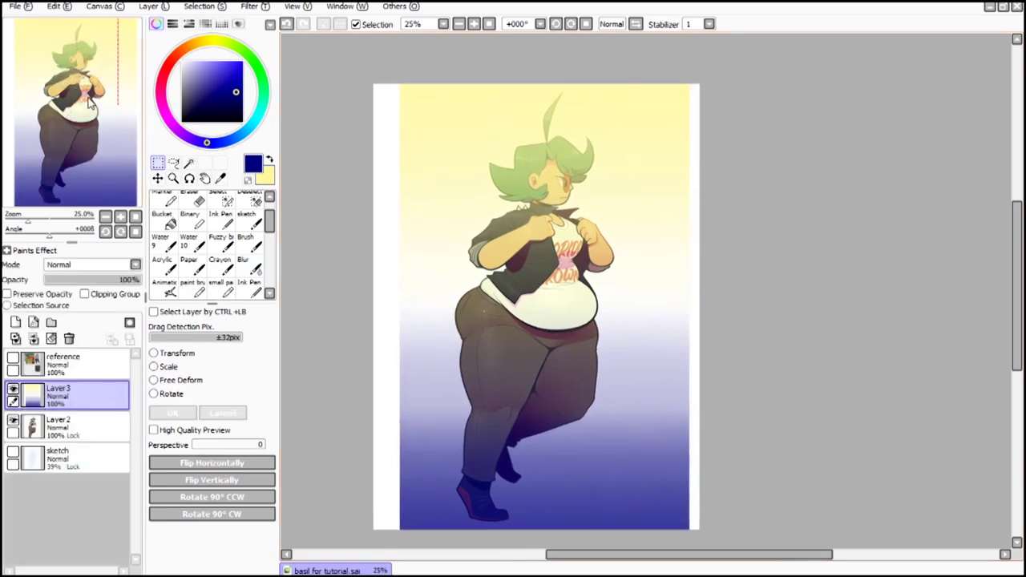
Step: Select the figure's outline from Layer2, cut that area from the gradient, delete the gradient layer and paste the cutout as a new layer
key("ctrl+a")
left_click(96, 429)
double_click(210, 467)
left_click(75, 402)
left_click(60, 7)
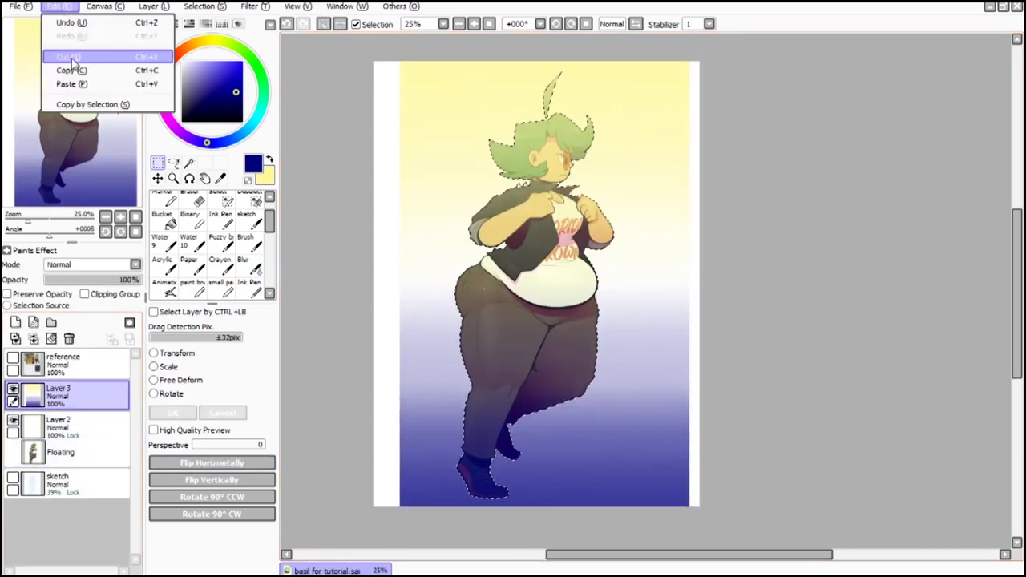
left_click(72, 58)
left_click(69, 338)
left_click(60, 7)
left_click(79, 86)
Step: Set the figure-shaped gradient layer's blending mode to Lumi & Shade
left_click(475, 24)
left_click(475, 24)
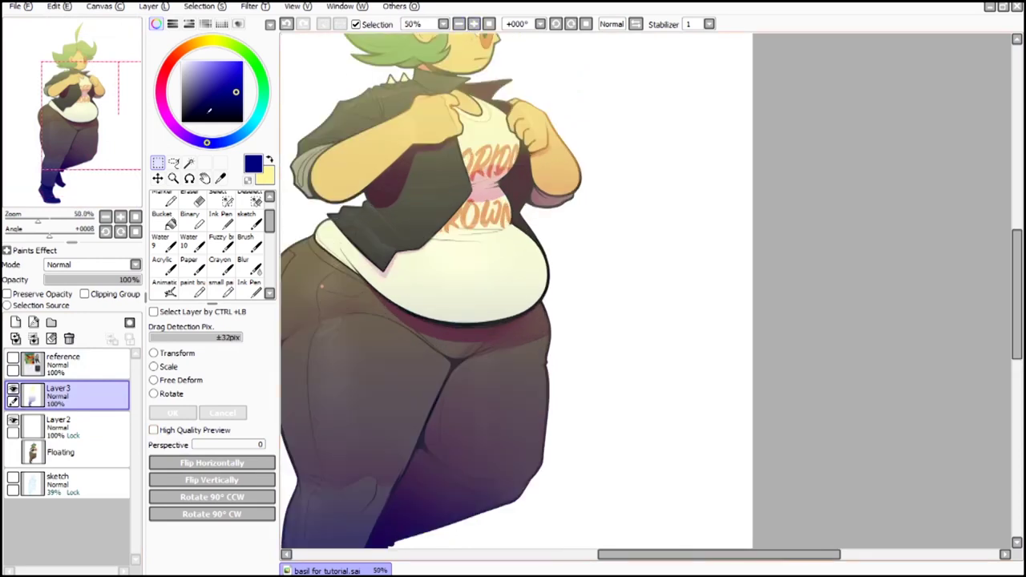
left_click(90, 86)
left_click(136, 265)
left_click(74, 343)
left_click(93, 103)
left_click(459, 24)
left_click(459, 24)
left_click(102, 110)
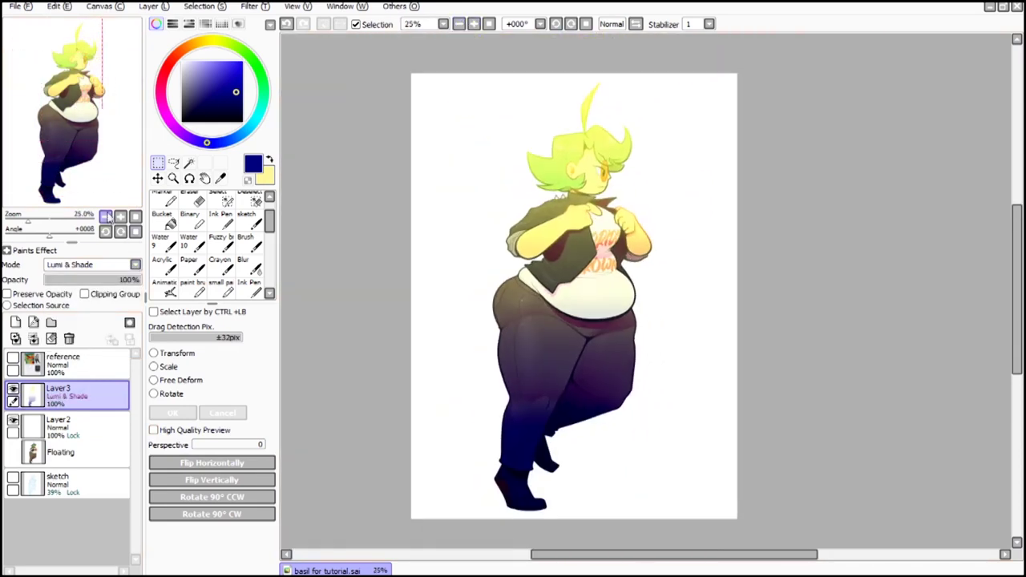
Step: Lower the gradient layer's opacity to 5%, comparing the figure with the layer hidden and shown
mouse_move(130, 280)
left_mouse_down()
mouse_move(72, 289)
mouse_move(140, 294)
left_mouse_up()
left_click(64, 280)
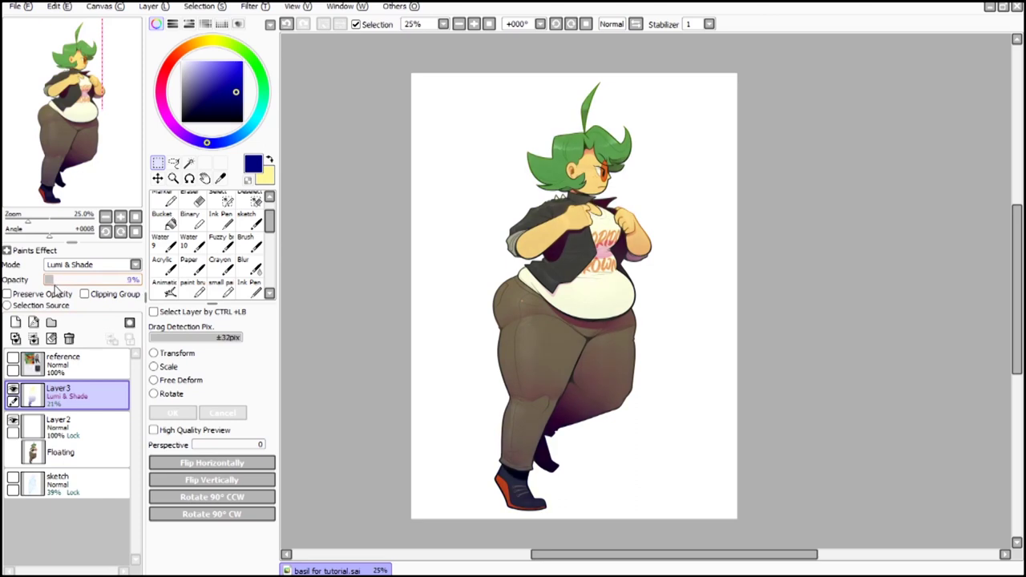
left_click(15, 391)
left_click(15, 390)
left_click(15, 391)
left_click(16, 390)
left_click(15, 391)
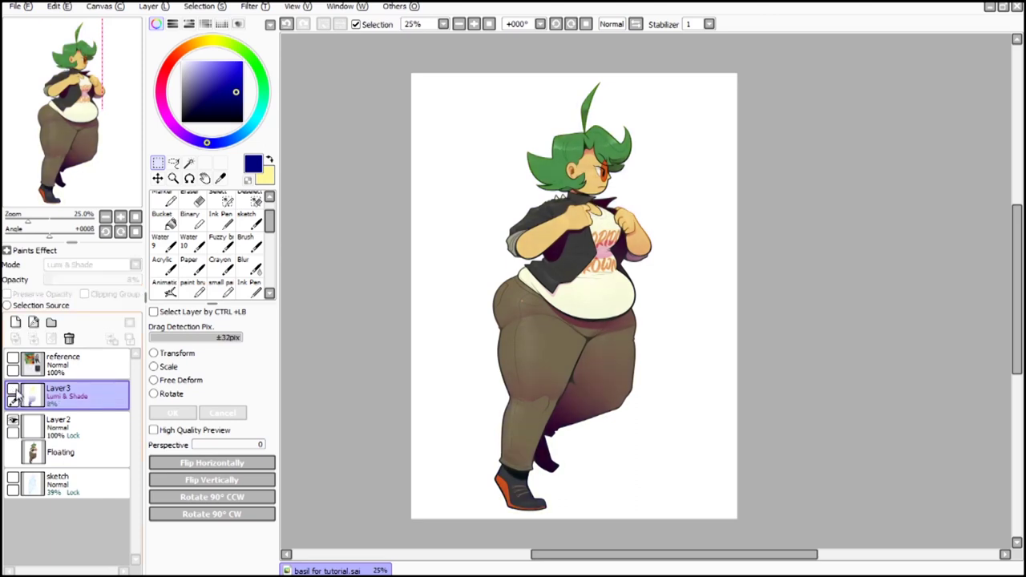
left_click(16, 390)
left_click(14, 390)
left_click(14, 390)
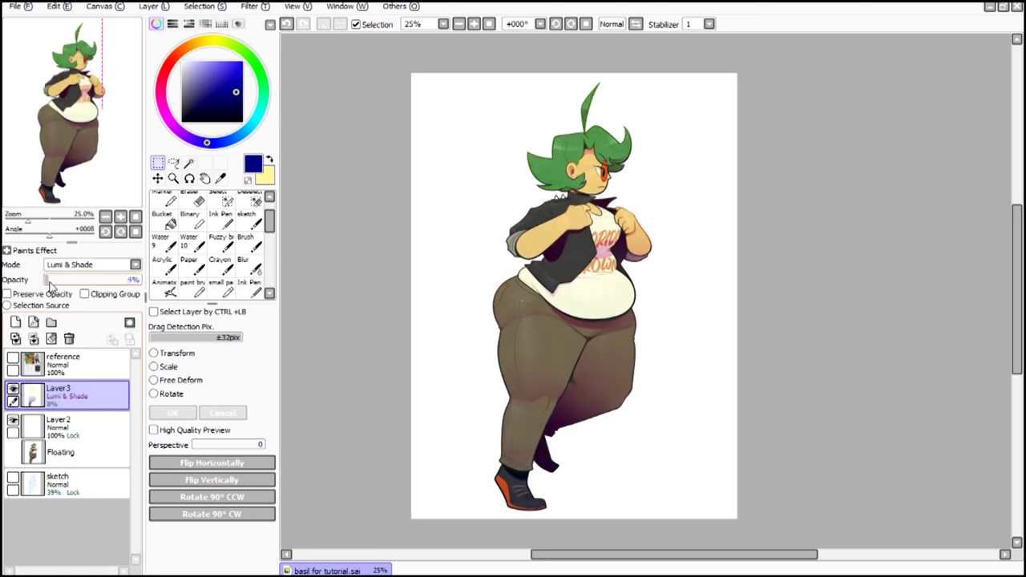
scroll(577, 185, "up", 4)
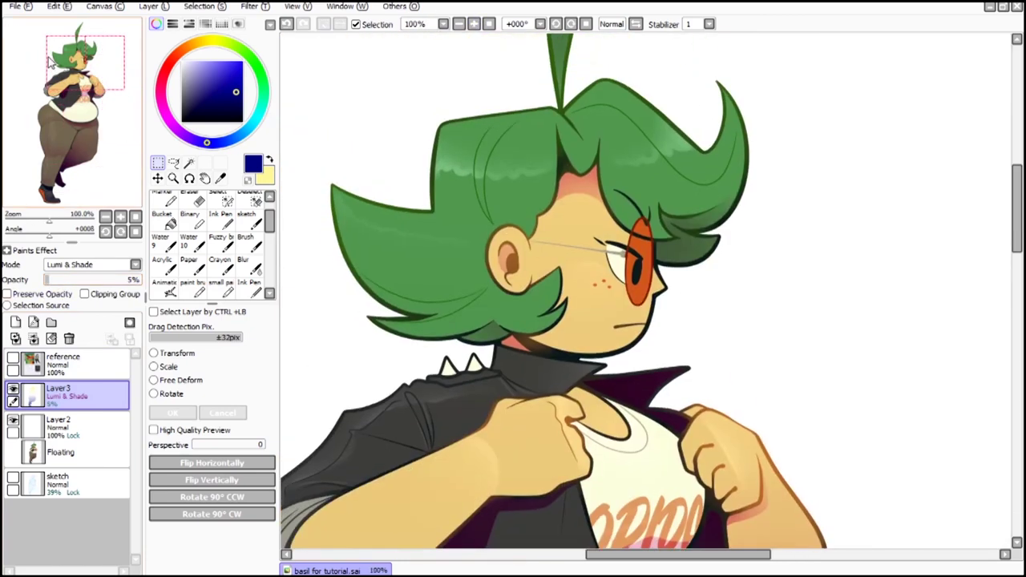
Step: Shift the hue of the gradient layer with the Hue and Saturation filter
left_click(249, 6)
left_click(281, 24)
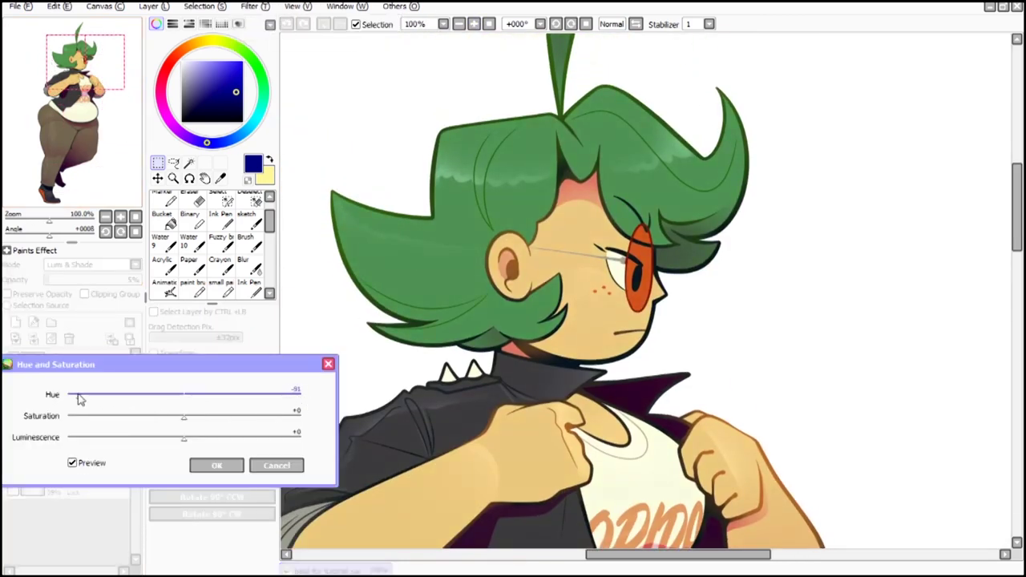
left_click(216, 465)
left_click(458, 24)
left_click(459, 24)
left_click_drag(90, 126, 90, 160)
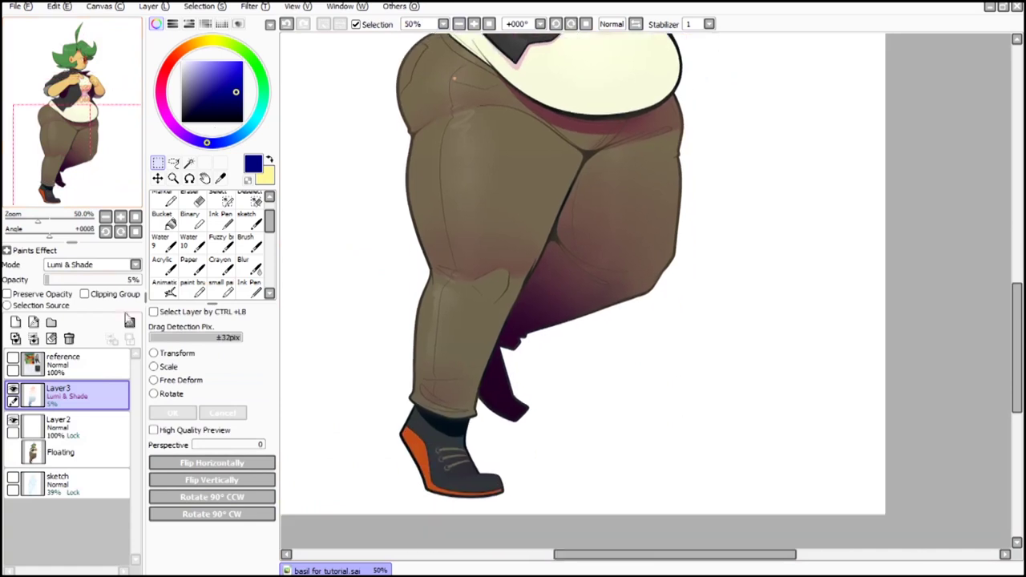
Step: Try a much higher opacity on the gradient layer, then undo the change
left_click_drag(127, 279, 149, 278)
left_click_drag(94, 101, 93, 96)
left_click(287, 24)
left_click(459, 24)
left_click(459, 24)
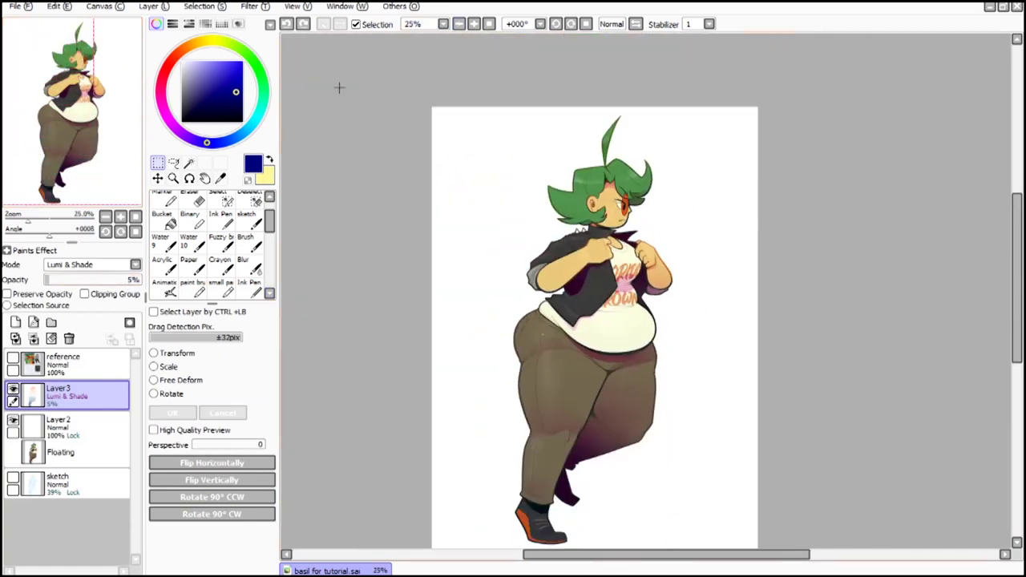
Step: Set the gradient layer's opacity to 7% and merge it down into Layer2
left_click(108, 108)
left_click_drag(52, 290, 53, 281)
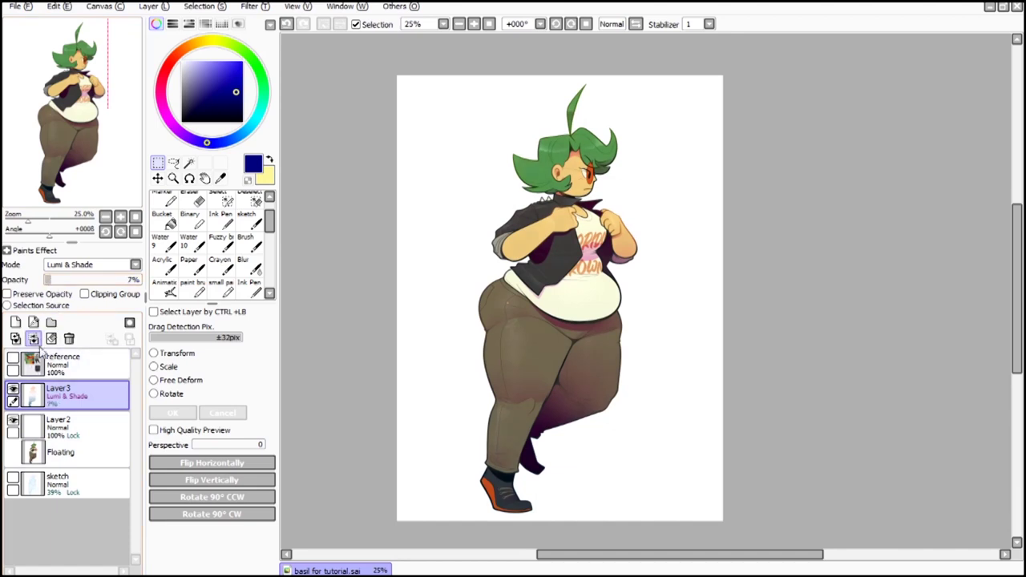
left_click(33, 339)
Step: Paint a small white highlight on the pupil behind the orange lens with the Pen
left_click(474, 24)
left_click(475, 25)
left_click(475, 24)
left_click(474, 25)
left_click(475, 25)
left_click(474, 25)
left_click_drag(92, 56, 63, 67)
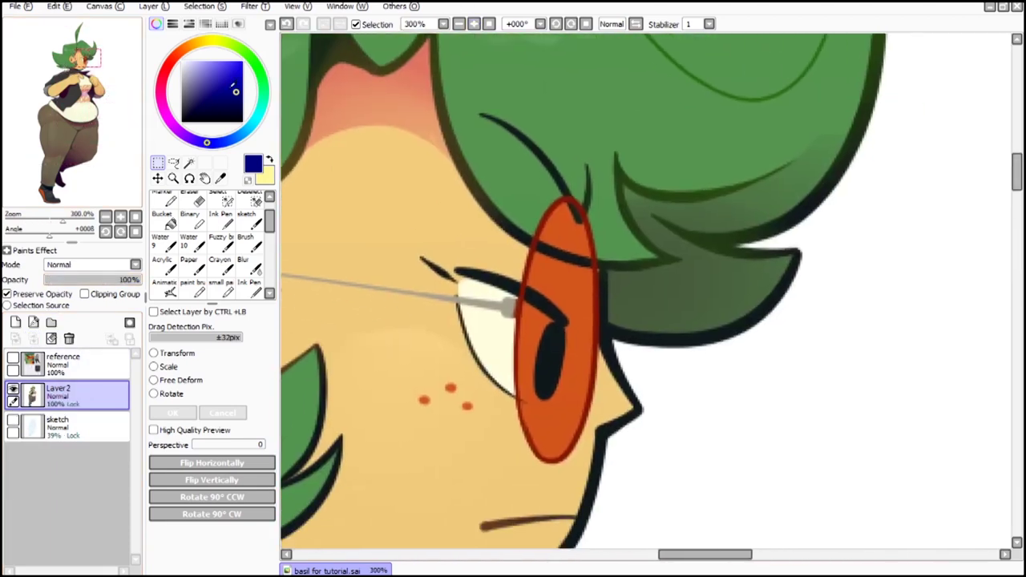
left_click(182, 62)
left_click(475, 25)
left_click(475, 25)
left_click_drag(269, 226, 269, 213)
left_click(166, 204)
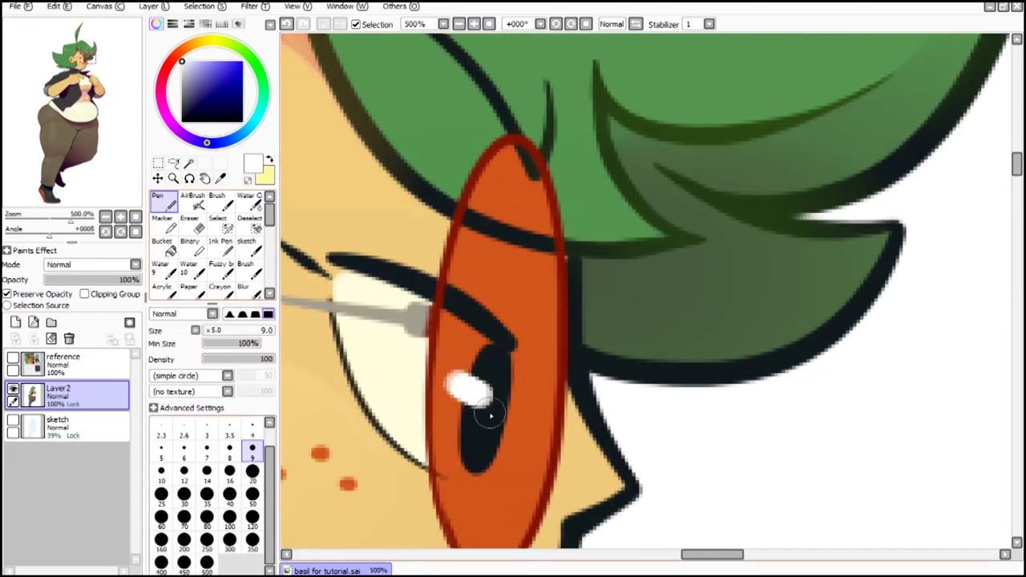
scroll(476, 81, "down", 8)
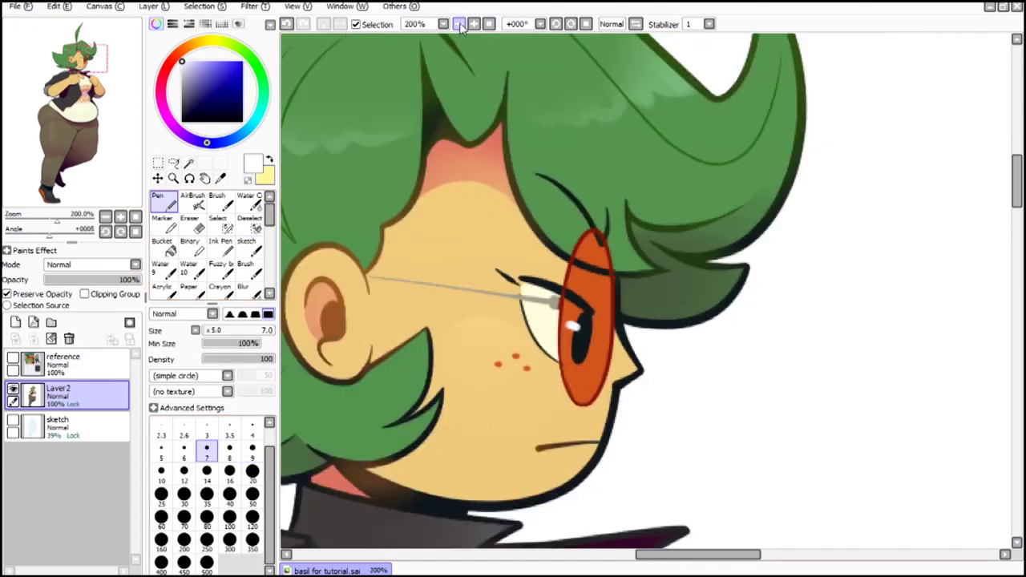
Step: Sample the face's skin tone for the Pen and undo the white pupil highlight, keeping the gradient merged into Layer2
scroll(481, 161, "up", 7)
left_click(221, 178)
left_click(321, 160)
key("ctrl+z")
key("ctrl+z")
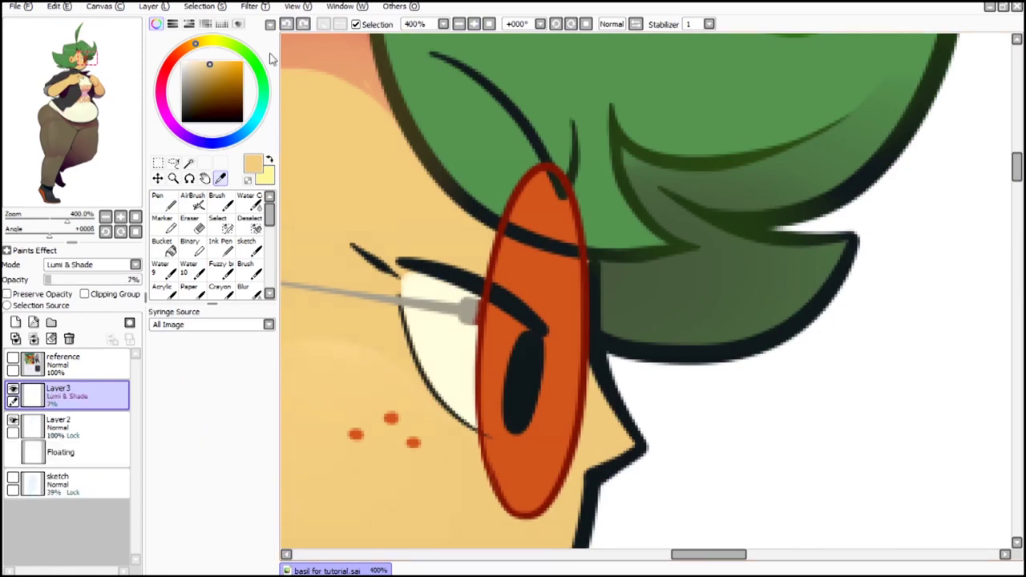
left_click(304, 25)
key("n")
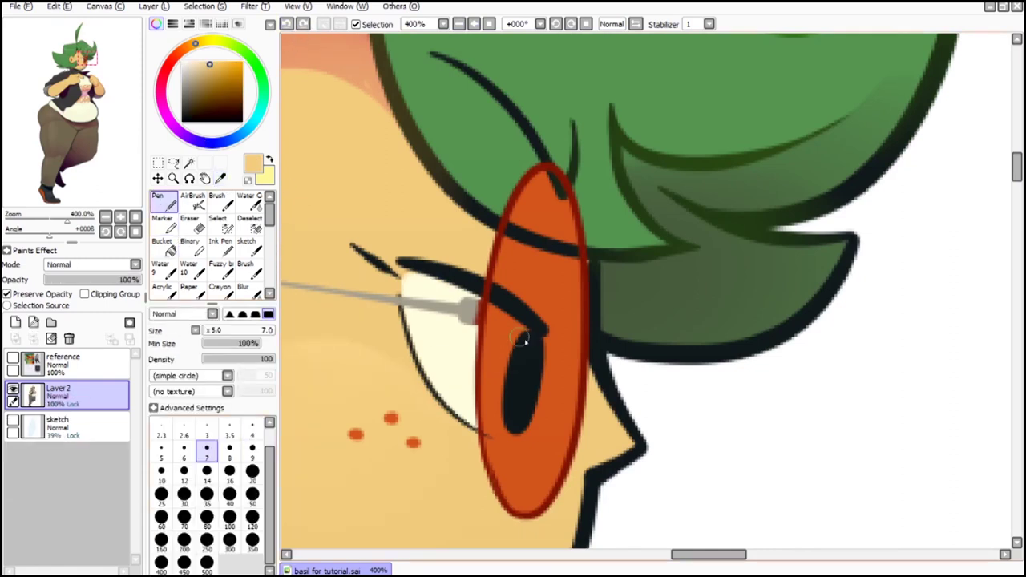
scroll(477, 282, "down", 8)
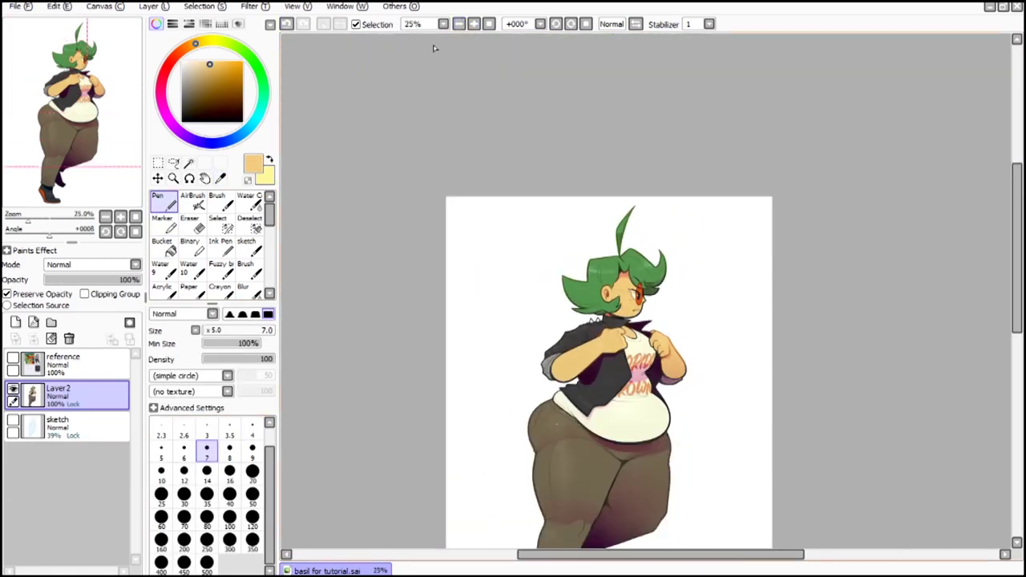
key("m")
left_click(458, 24)
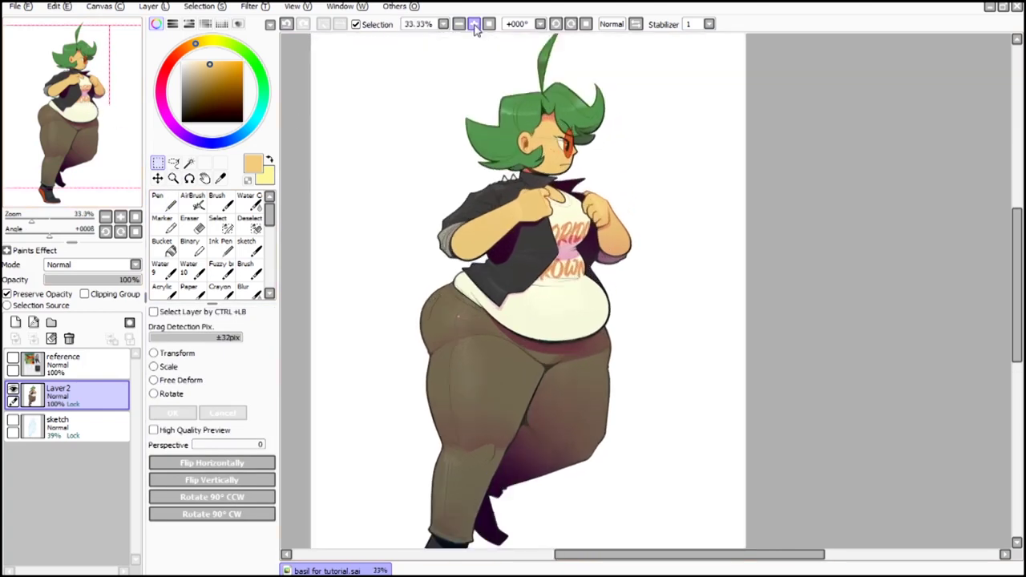
left_click(459, 25)
left_click_drag(434, 60, 755, 539)
key("ctrl+d")
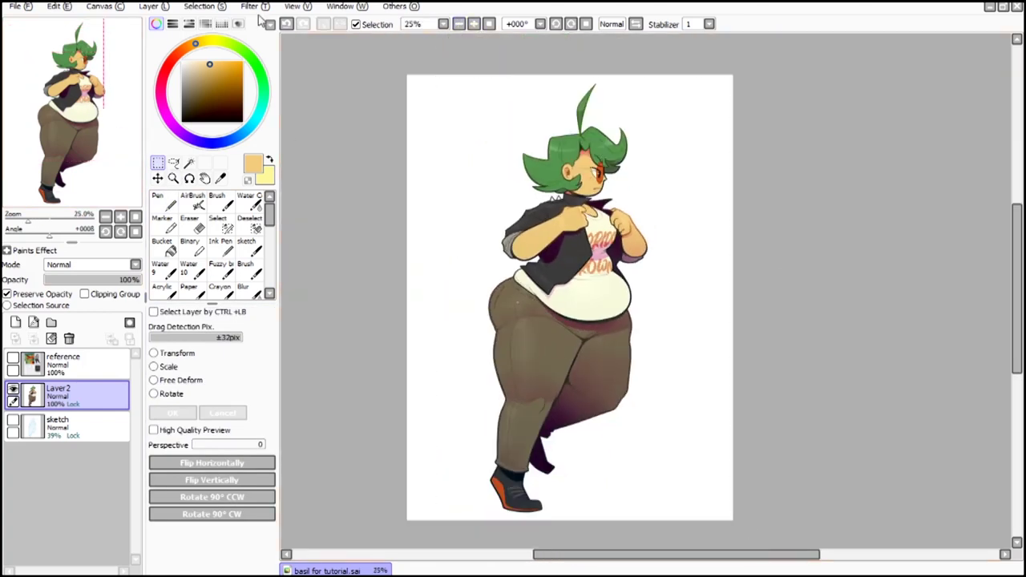
Step: Raise Layer2's luminescence slightly with a Hue and Saturation adjustment
left_click(255, 6)
left_click(261, 19)
left_click_drag(185, 438, 196, 451)
left_click(202, 464)
left_click(250, 6)
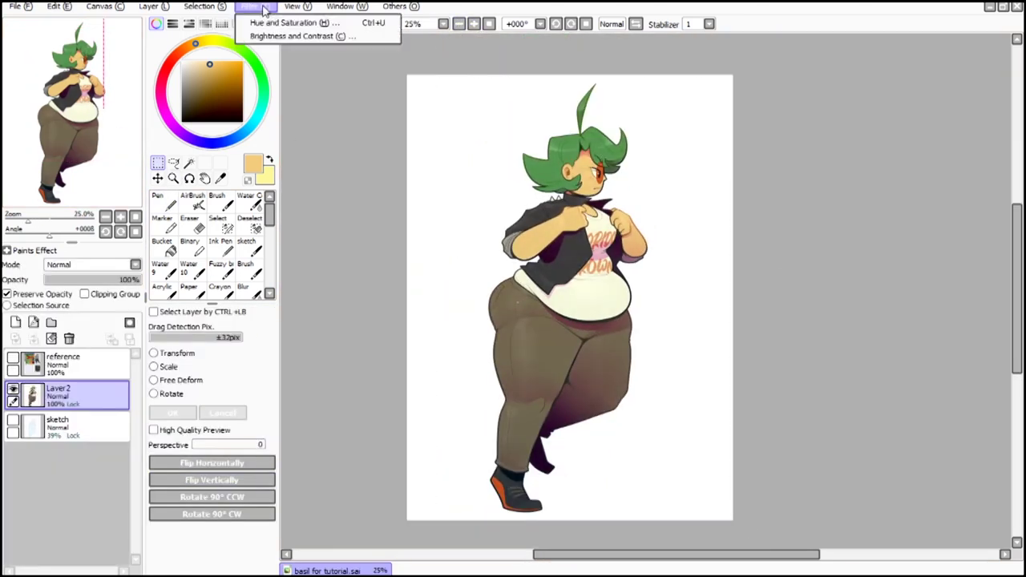
left_click(309, 34)
left_click_drag(253, 350, 315, 358)
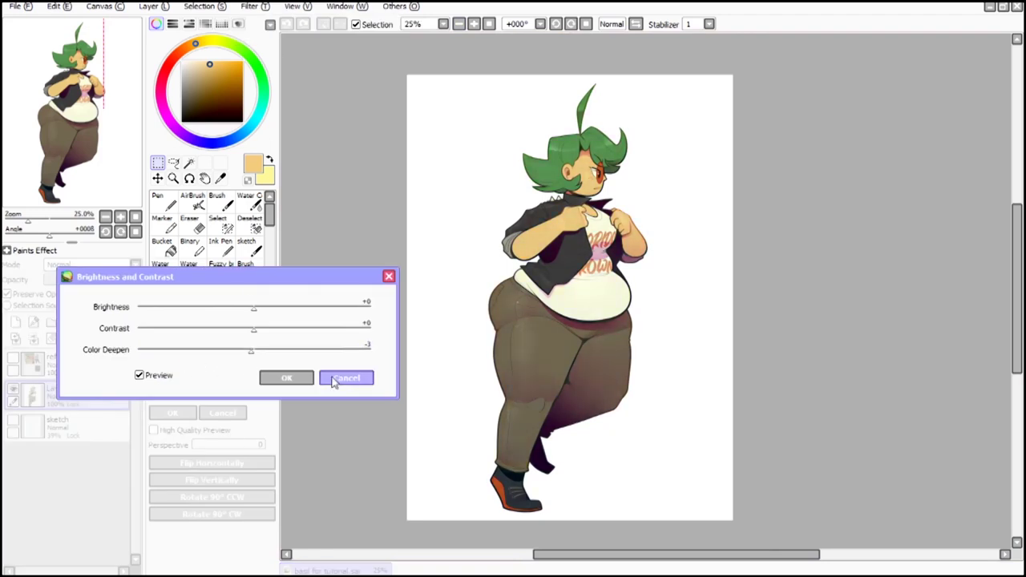
left_click(346, 378)
left_click(264, 8)
left_click(309, 20)
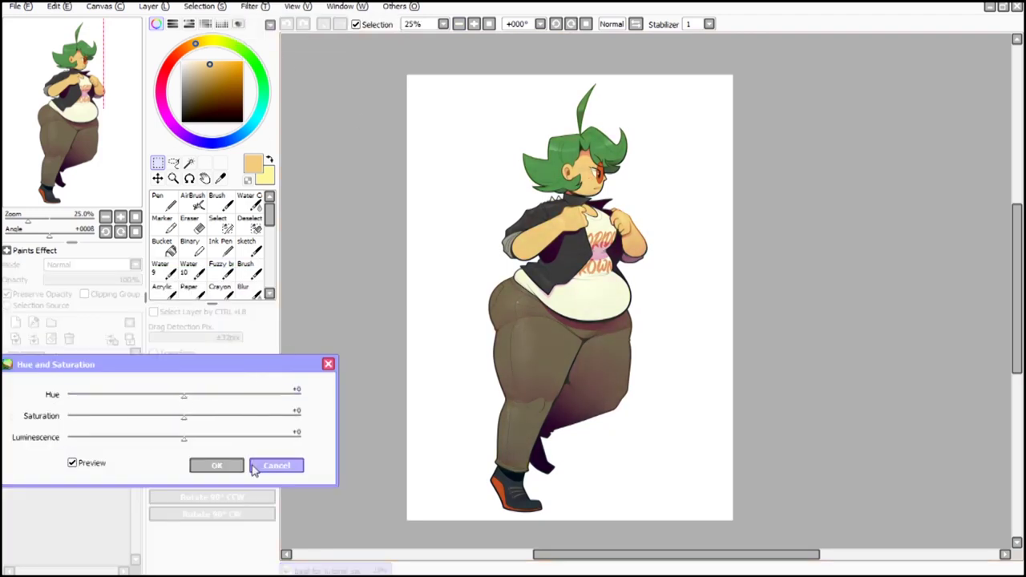
left_click(277, 465)
Step: Apply a Hue and Saturation adjustment to Layer2 with hue +1, saturation -4 and luminescence +5
left_click(249, 6)
left_click(298, 20)
left_click_drag(184, 404, 181, 436)
left_click(193, 439)
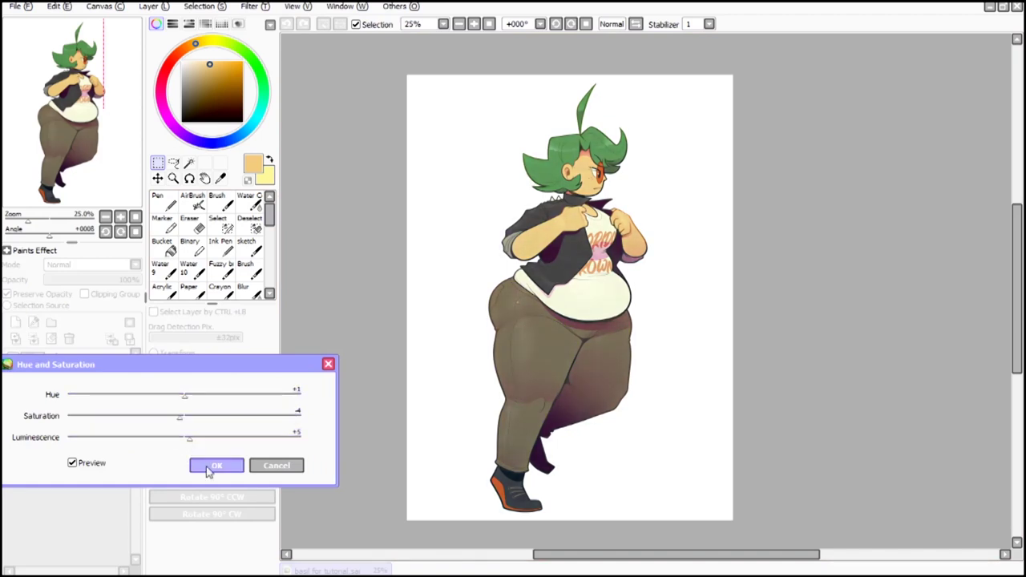
left_click(218, 467)
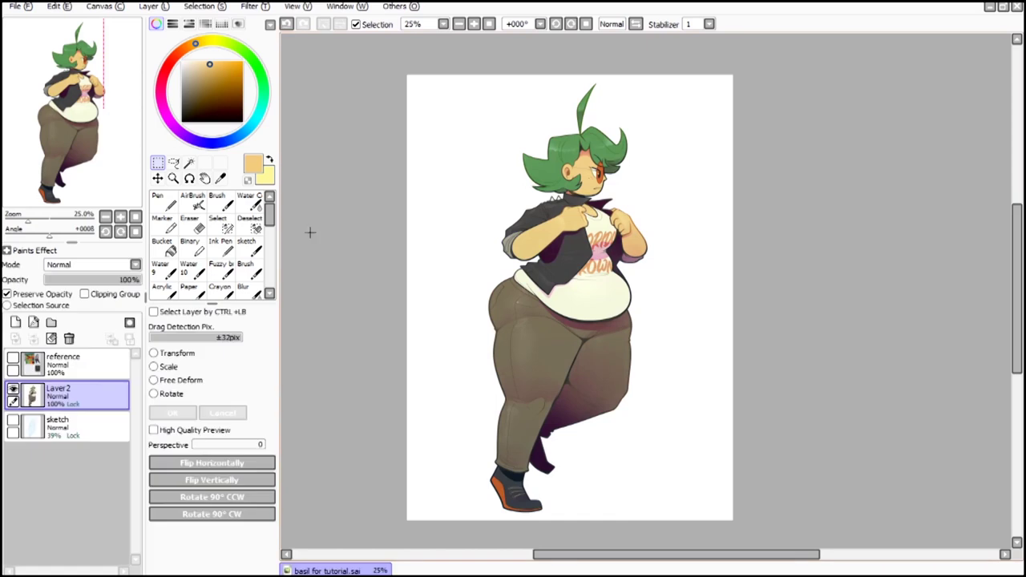
Step: Apply a Brightness and Contrast adjustment to Layer2 with brightness +8 and contrast +5
left_click(254, 6)
left_click(273, 36)
left_click_drag(259, 318, 268, 319)
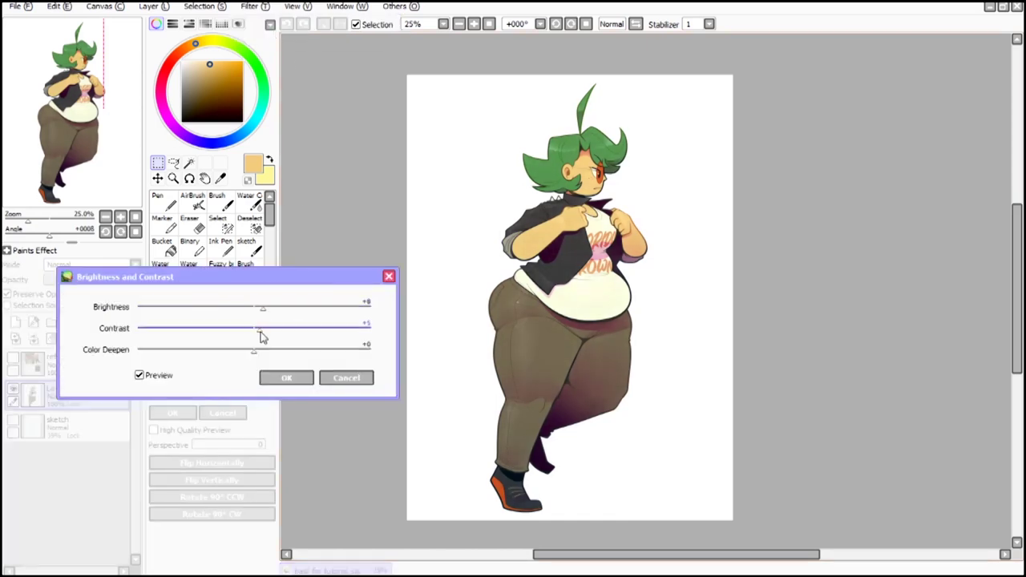
left_click(283, 378)
Step: Lower Layer2's contrast slightly with a second Brightness and Contrast adjustment
left_click(250, 6)
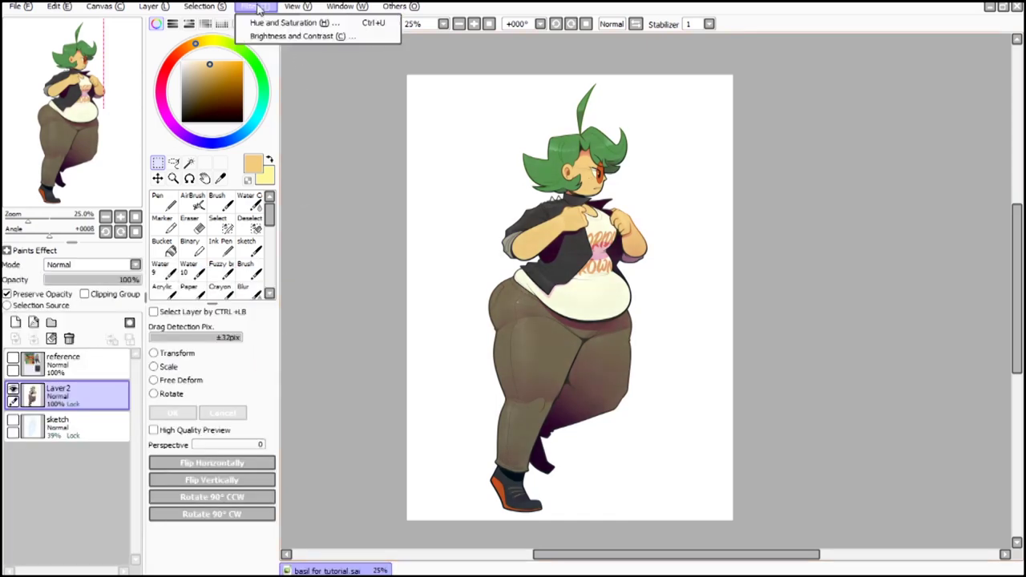
left_click(273, 35)
left_click_drag(253, 330, 248, 337)
left_click(283, 378)
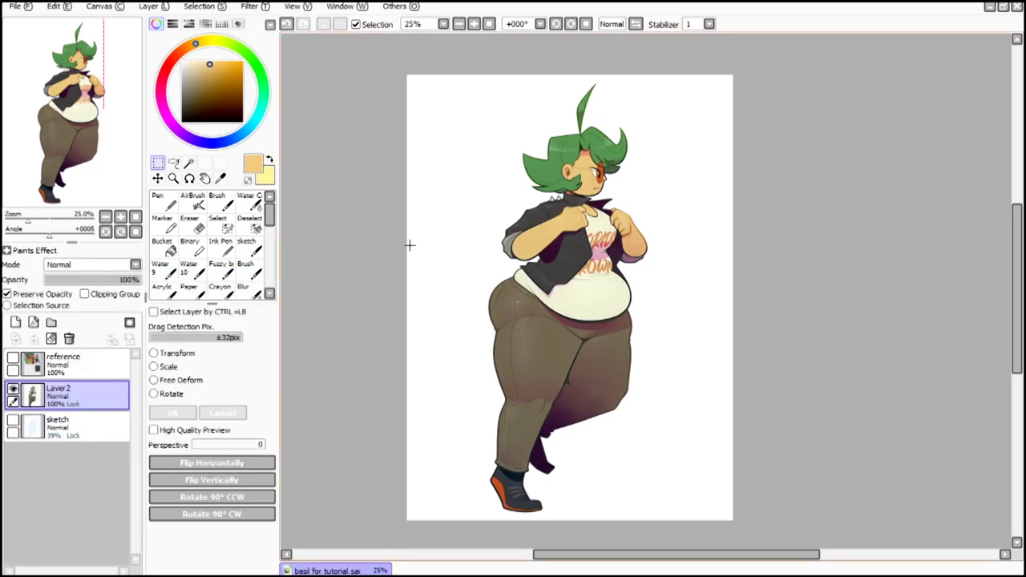
Step: Examine the adjusted colours on the character's face, jacket, shirt and trousers
scroll(710, 353, "up", 5)
scroll(709, 352, "down", 6)
scroll(710, 353, "up", 3)
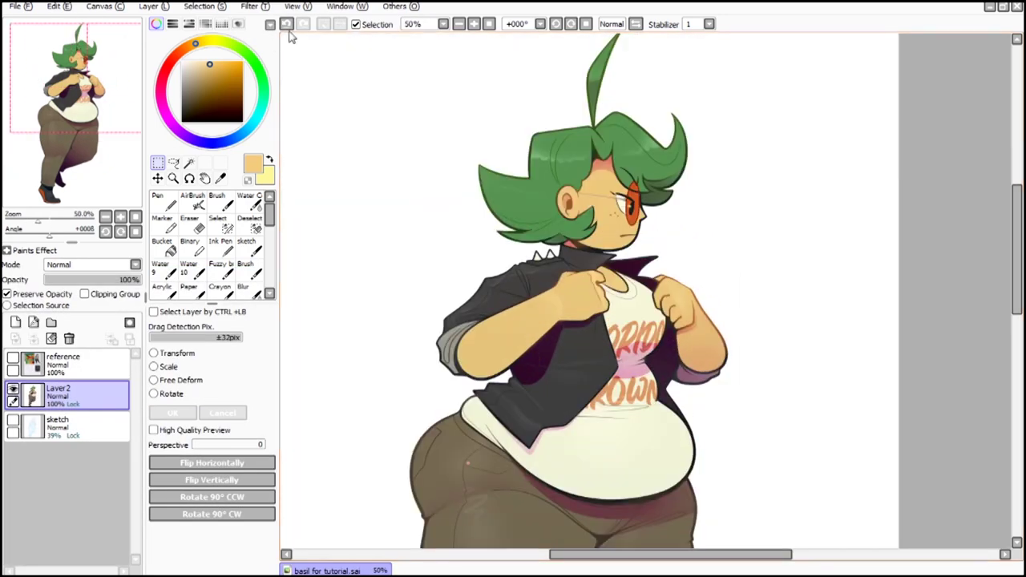
left_click_drag(125, 115, 131, 138)
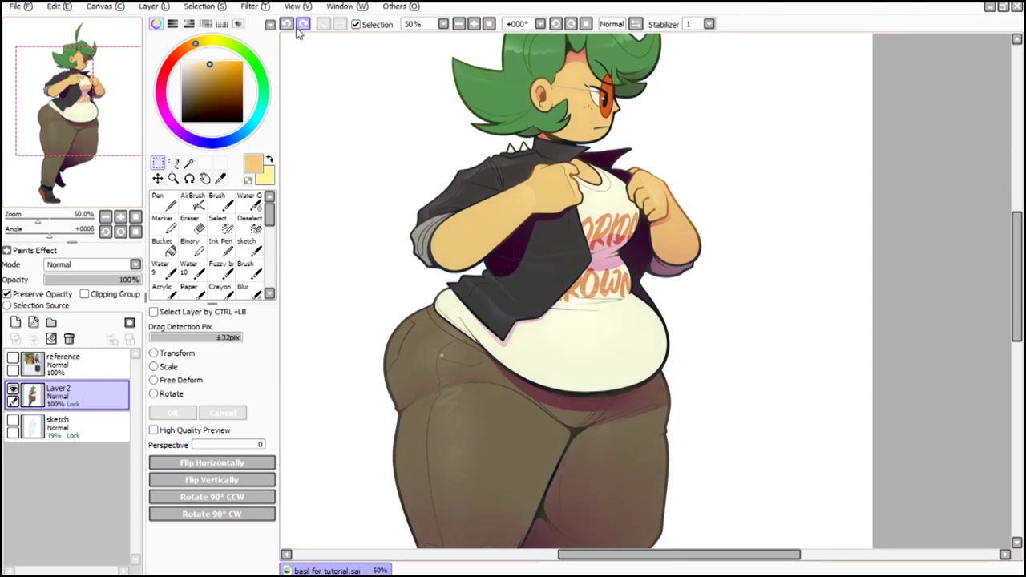
mouse_move(87, 104)
left_mouse_down()
mouse_move(80, 143)
mouse_move(81, 99)
left_mouse_up()
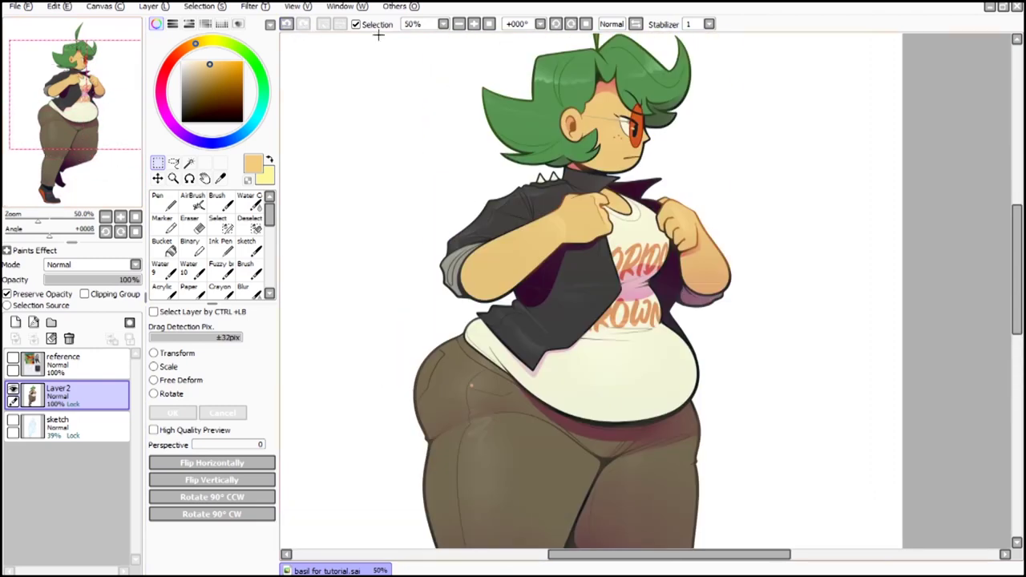
left_click(458, 24)
left_click_drag(76, 135, 85, 143)
left_click(456, 23)
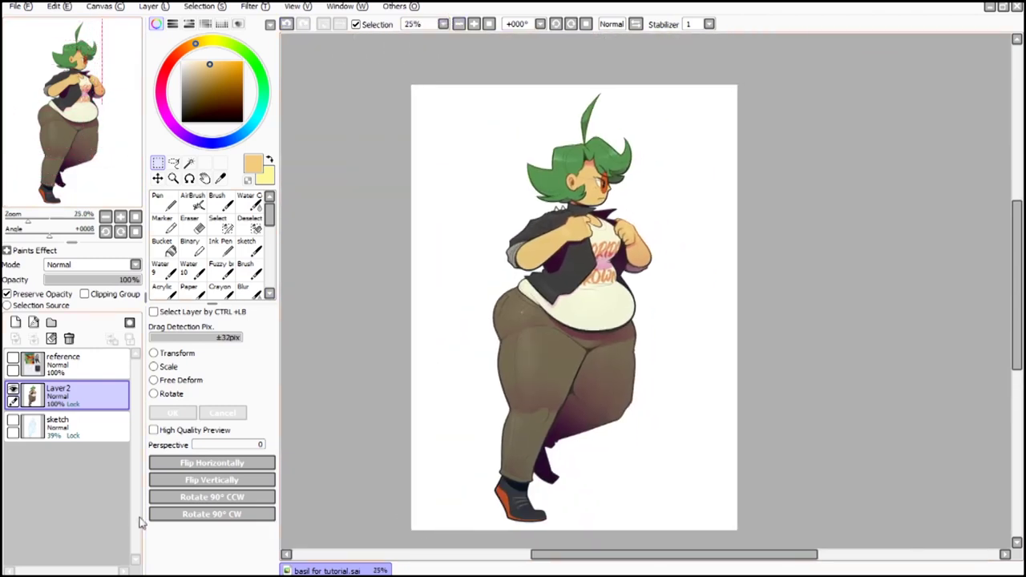
Step: Switch to the Pictures library in Windows Explorer, search for "noise" and open the noise image in Paint
key("alt+Tab")
left_click(61, 195)
left_click(879, 10)
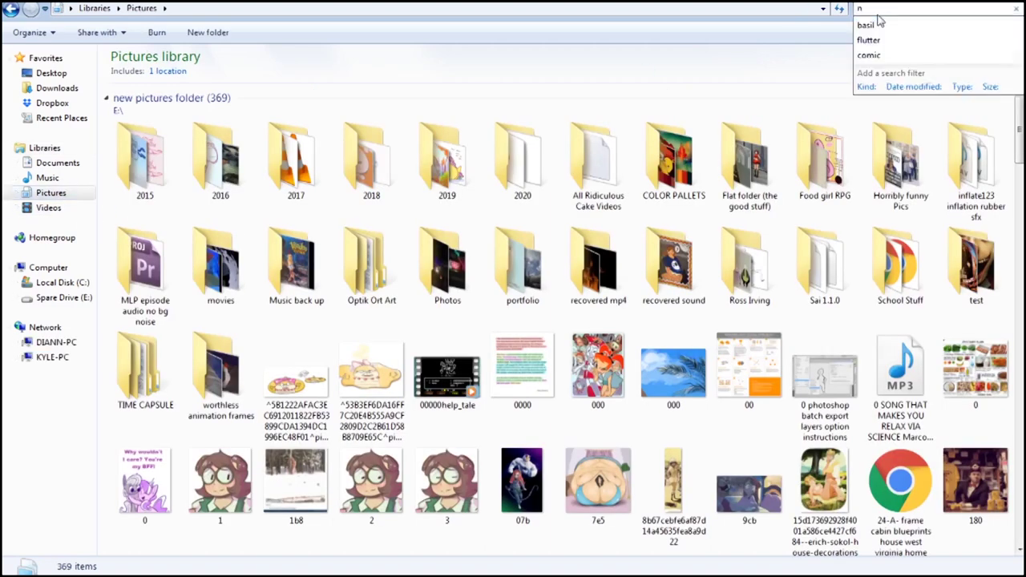
type("noise")
left_click(303, 170)
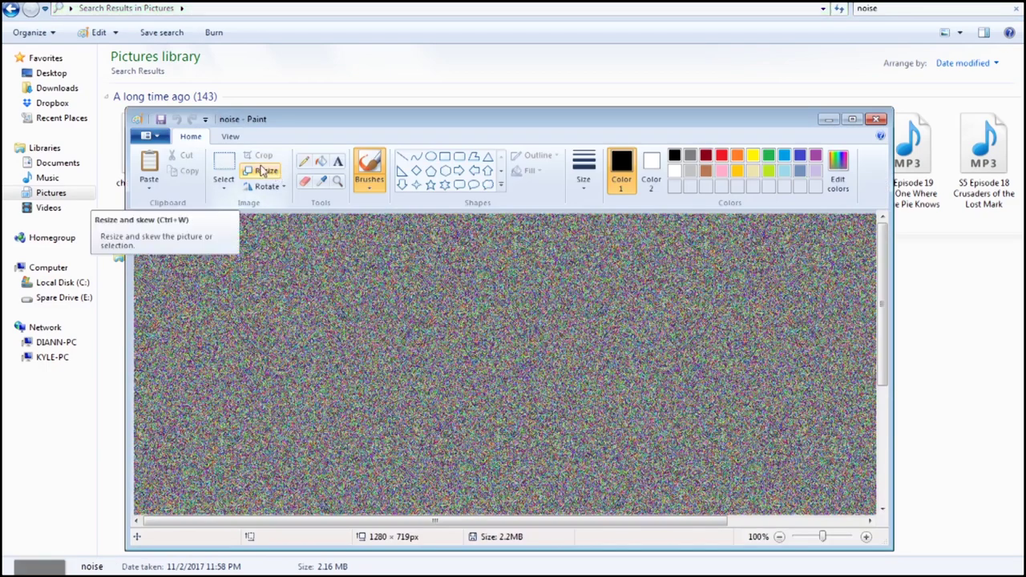
Step: Copy the entire noise image and return to the character drawing in PaintTool SAI
left_click(224, 189)
left_click(197, 269)
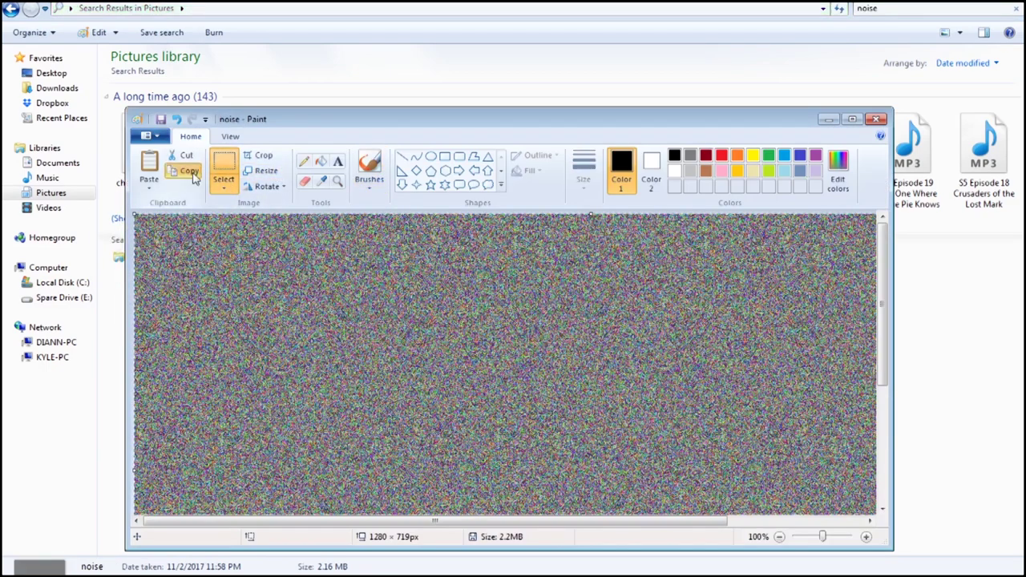
left_click(192, 175)
left_click(876, 120)
left_click(959, 2)
Step: Paste the noise image as a new layer above Layer2 and rotate it 90° counterclockwise
left_click(58, 6)
left_click(82, 84)
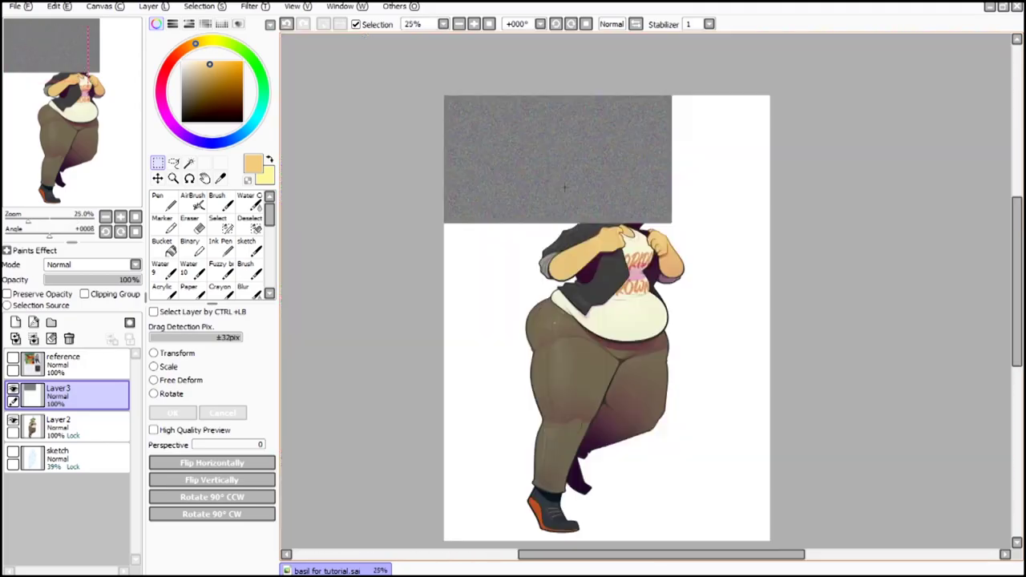
left_click(201, 497)
key("ctrl+t")
left_click_drag(618, 203, 568, 251)
scroll(565, 233, "down", 2)
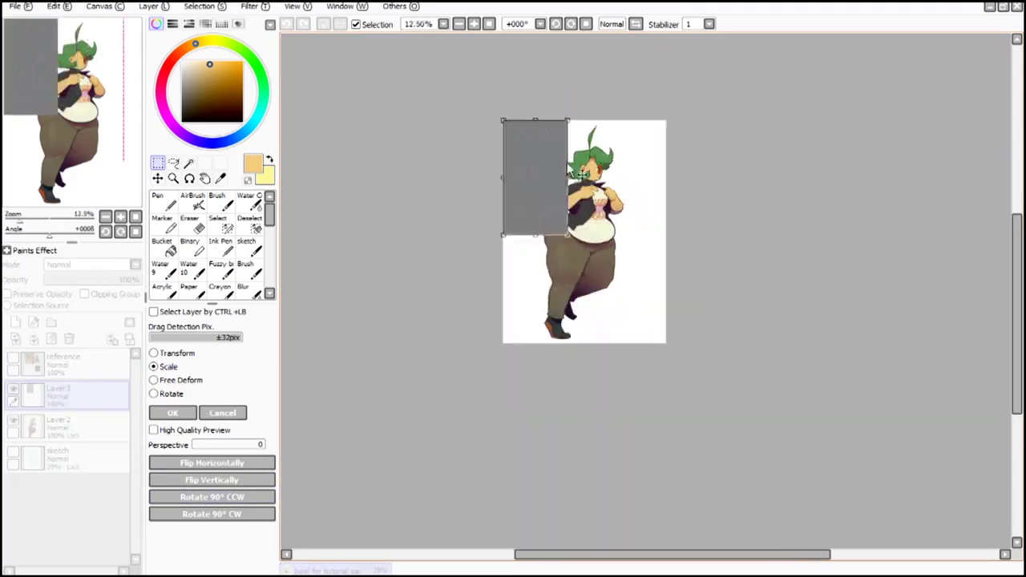
scroll(601, 271, "up", 2)
left_click_drag(534, 198, 666, 367)
left_click(222, 413)
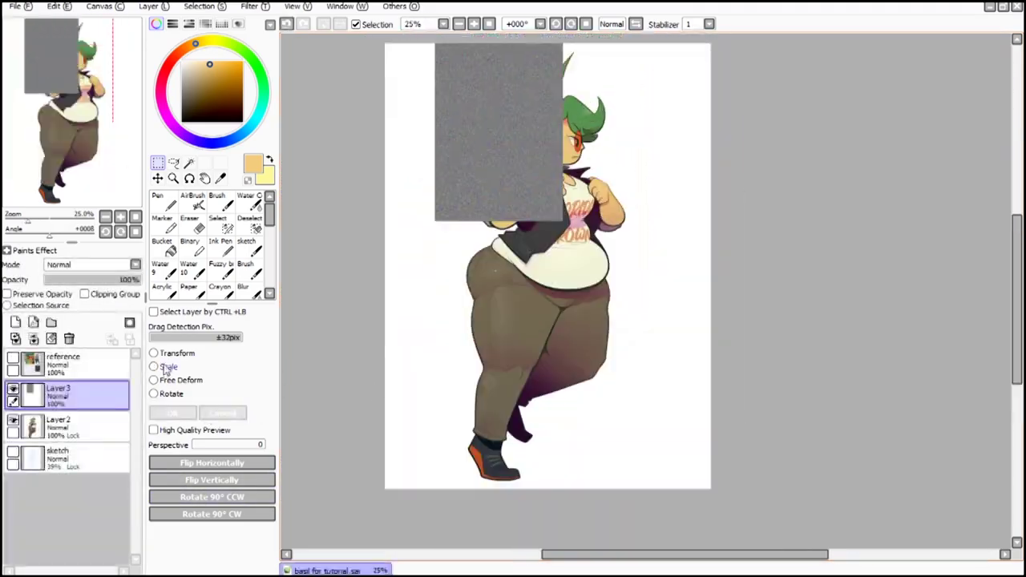
Step: Scale the noise on Layer3 up so that it covers the whole character
left_click(165, 368)
left_click_drag(539, 143, 520, 194)
left_click_drag(550, 278, 686, 483)
left_click(183, 416)
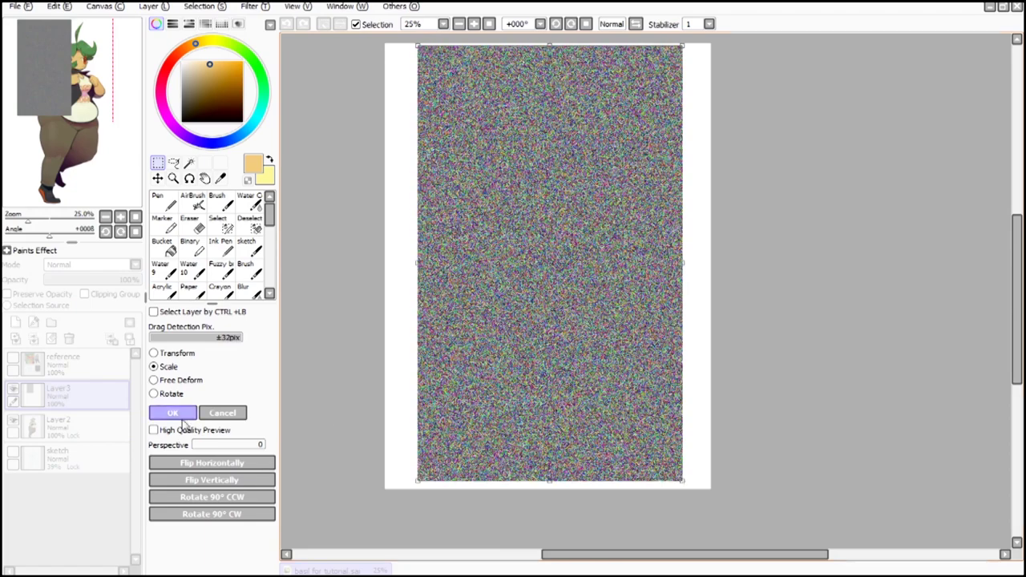
key("Return")
Step: Replace the noise layer with a pasted copy cropped to the silhouette of the character on Layer2
left_click(80, 425)
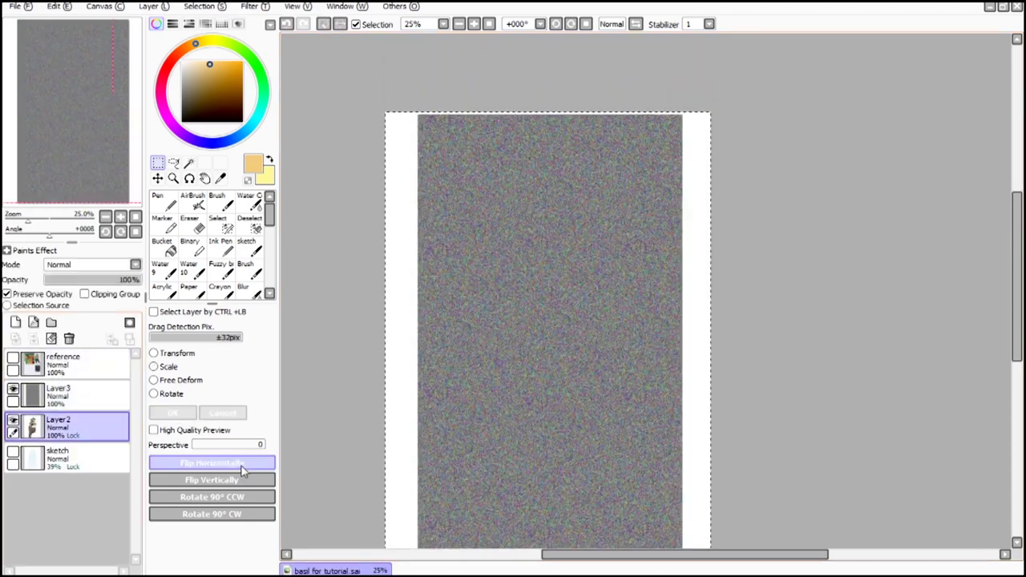
left_click(92, 406)
left_click(54, 6)
left_click(68, 57)
left_click(68, 339)
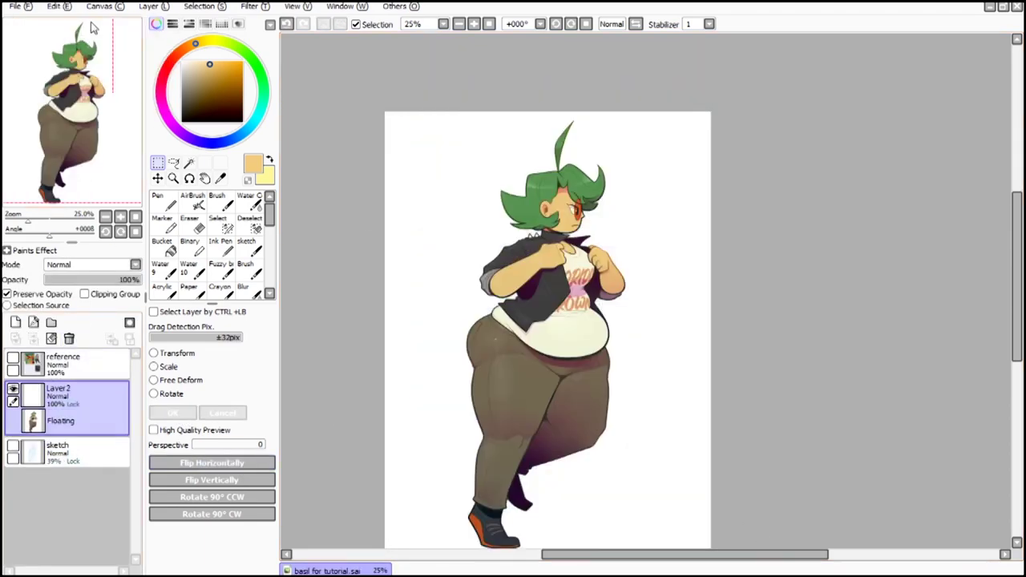
left_click(54, 5)
left_click(90, 86)
Step: Set the noise layer's blending mode to Lumi & Shade and its opacity to 3%
scroll(549, 204, "up", 8)
left_click(136, 264)
left_click(74, 342)
scroll(531, 193, "down", 7)
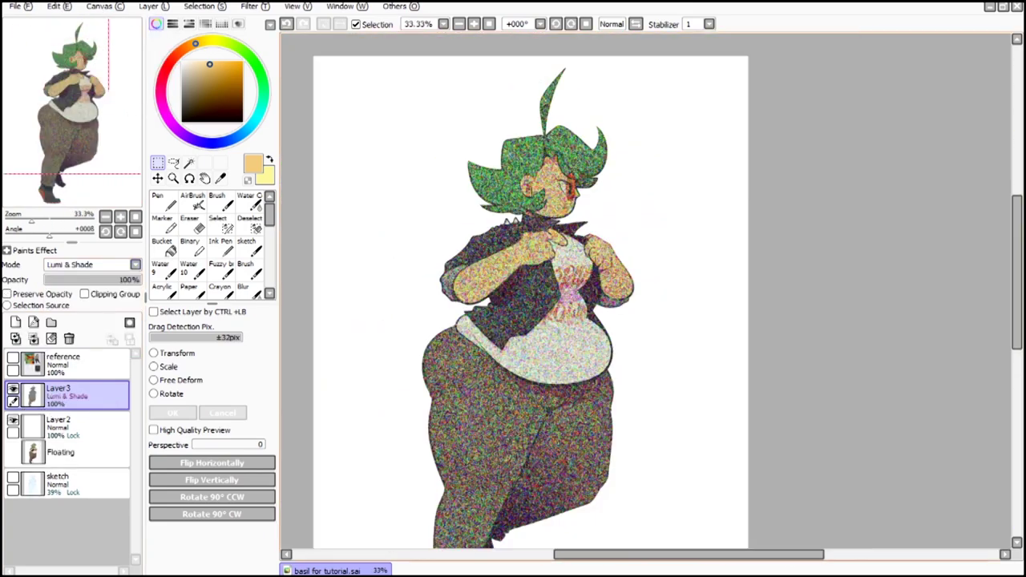
scroll(531, 192, "up", 1)
left_click(47, 280)
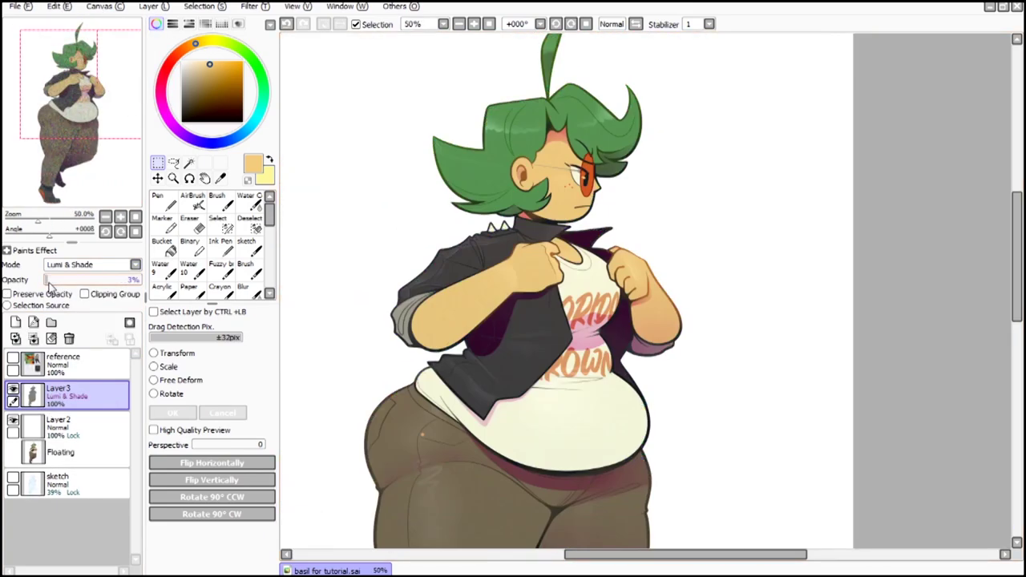
Step: Try the noise layer at 1% and 2% opacity while examining the grain on the face, hair, hand and trousers
scroll(558, 188, "up", 6)
scroll(352, 217, "up", 4)
scroll(574, 274, "down", 4)
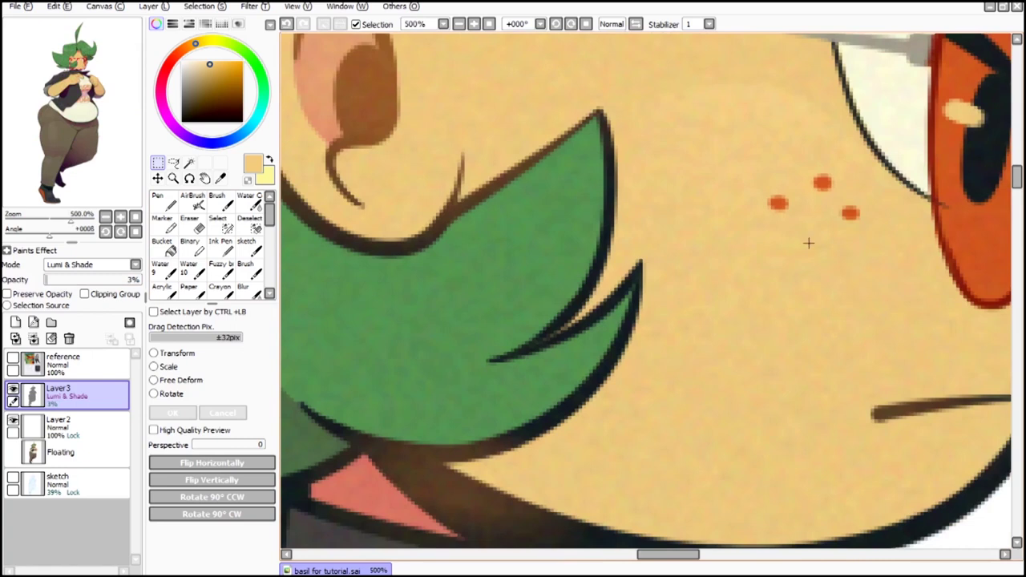
scroll(638, 332, "down", 4)
scroll(690, 340, "up", 1)
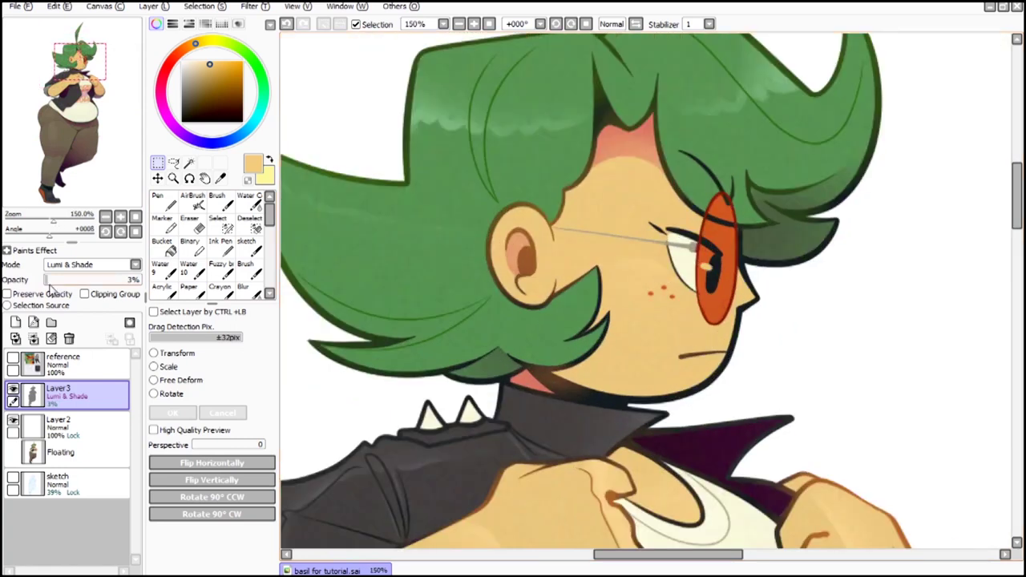
scroll(572, 373, "up", 6)
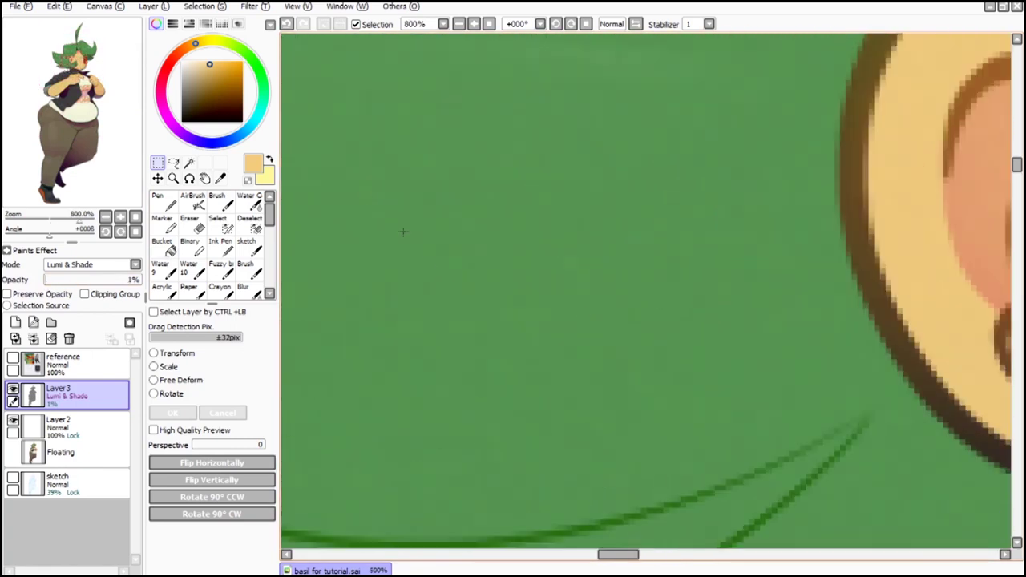
scroll(571, 372, "down", 5)
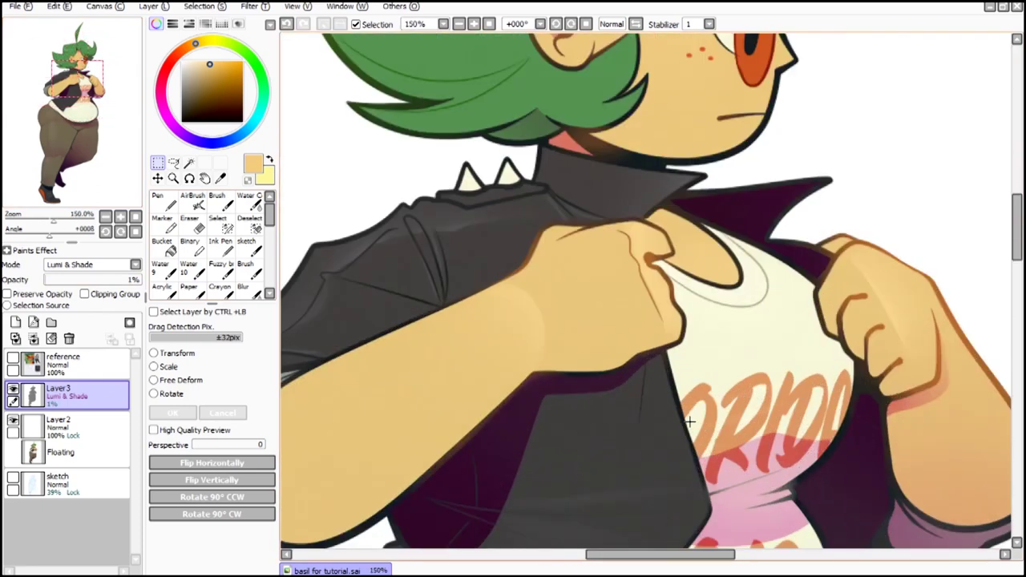
scroll(666, 337, "up", 3)
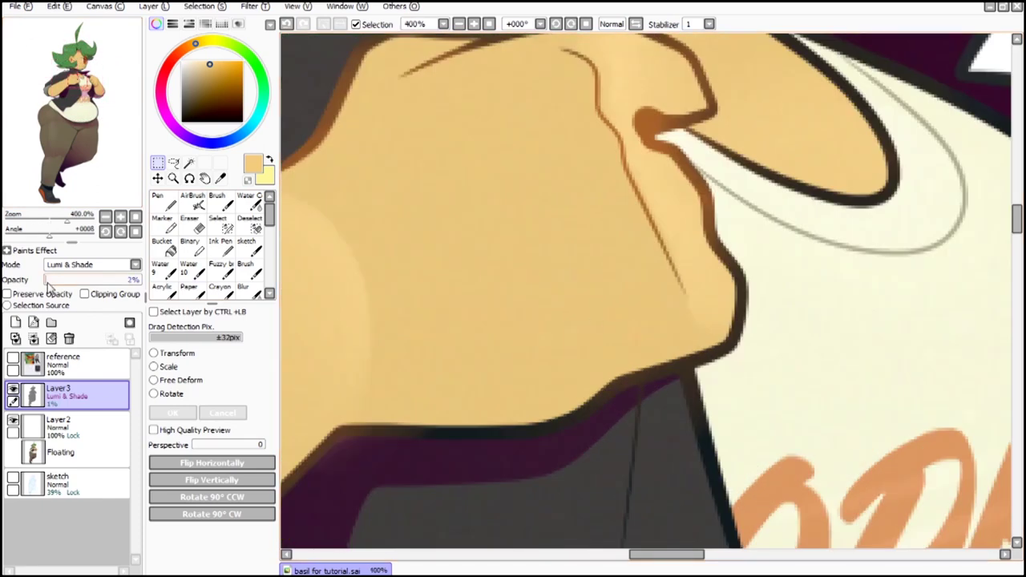
scroll(566, 326, "down", 5)
scroll(579, 377, "up", 3)
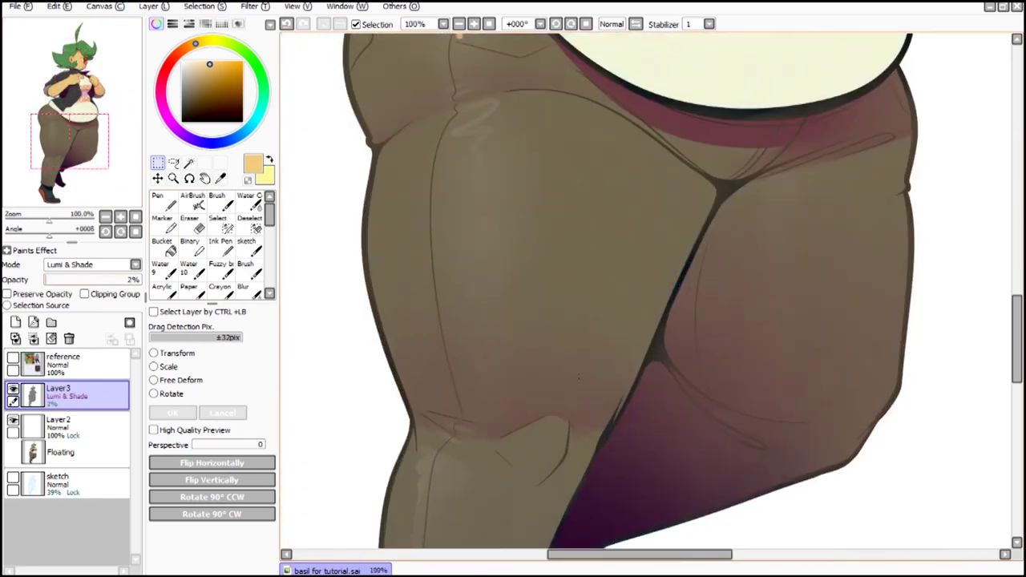
scroll(578, 378, "up", 3)
Step: Set the noise layer's opacity back to 100% and apply a contrast adjustment of -34 to it
left_click(254, 6)
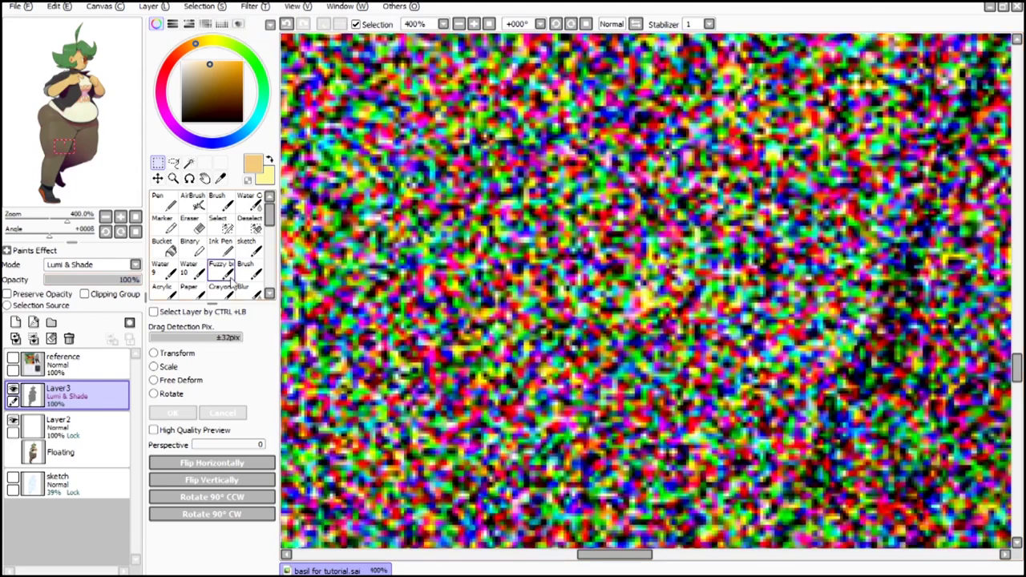
scroll(277, 44, "down", 4)
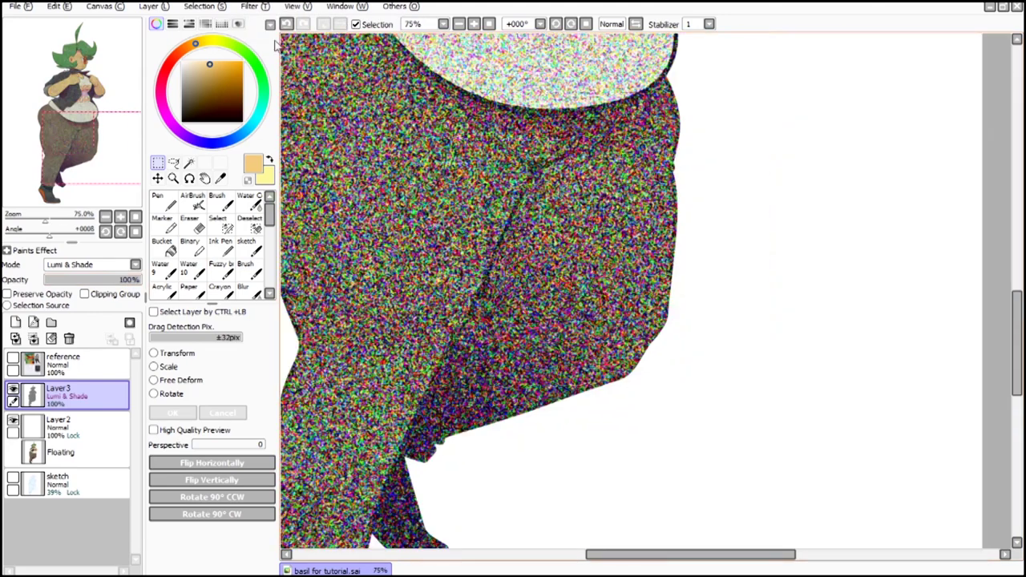
left_click(254, 5)
left_click(297, 35)
left_click_drag(254, 334, 215, 337)
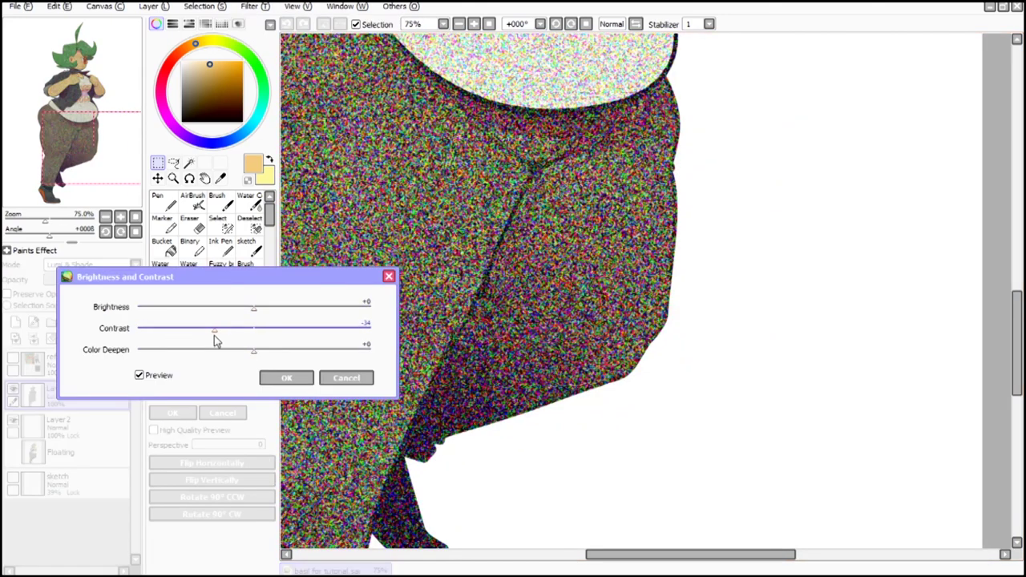
key("Return")
Step: Reduce the noise layer's opacity to a faint grain and merge it down into Layer2
left_click_drag(52, 279, 45, 279)
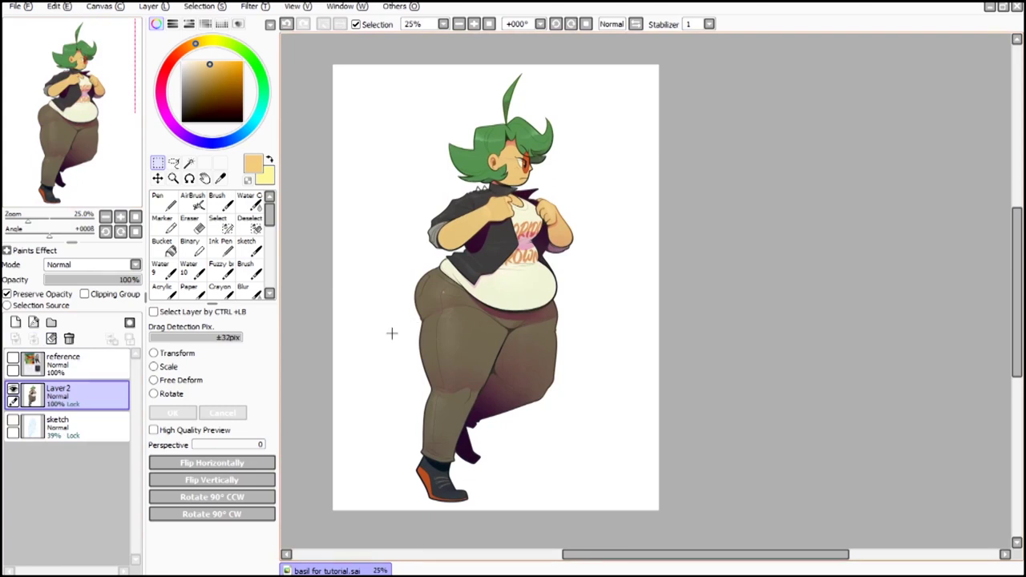
left_click_drag(58, 192, 64, 189)
Step: Delete the sketch and reference layers, keeping only Layer2
left_click(22, 7)
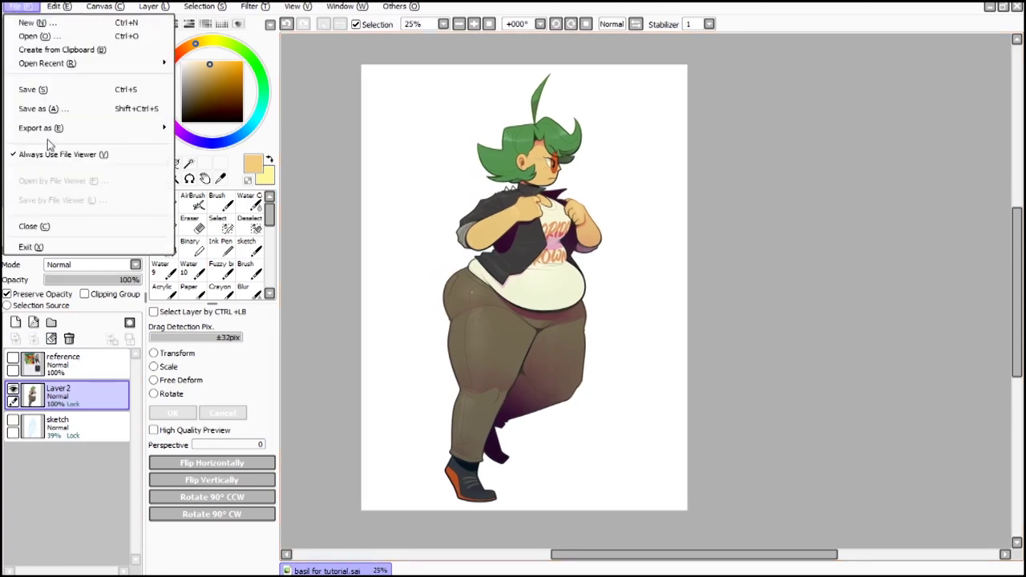
left_click(72, 425)
left_click(72, 431)
left_click(69, 340)
left_click_drag(72, 358, 71, 340)
Step: Export the finished illustration as a PNG named basil for tutorial.png in the 2020 folder
left_click(14, 6)
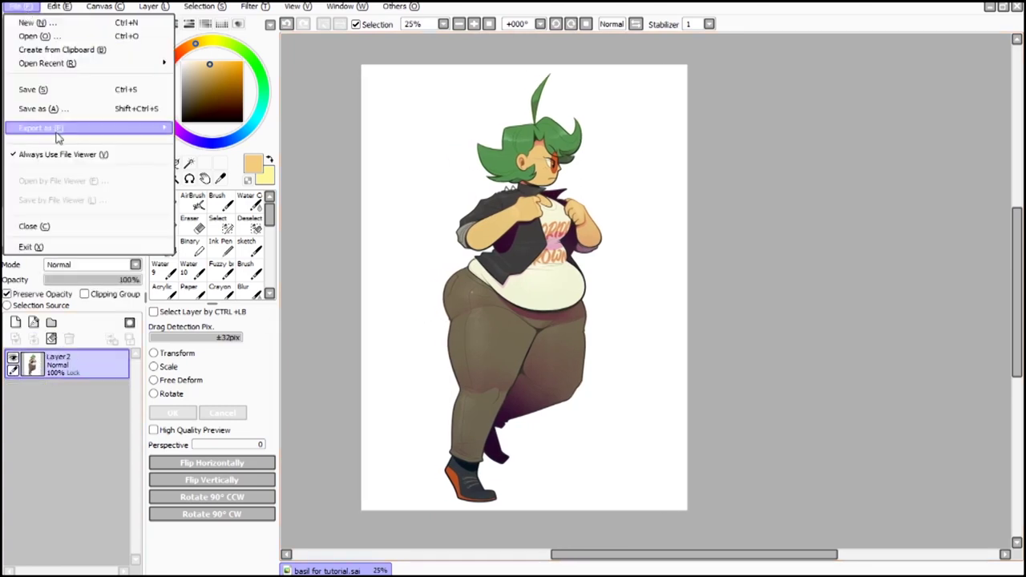
mouse_move(72, 126)
left_click(217, 184)
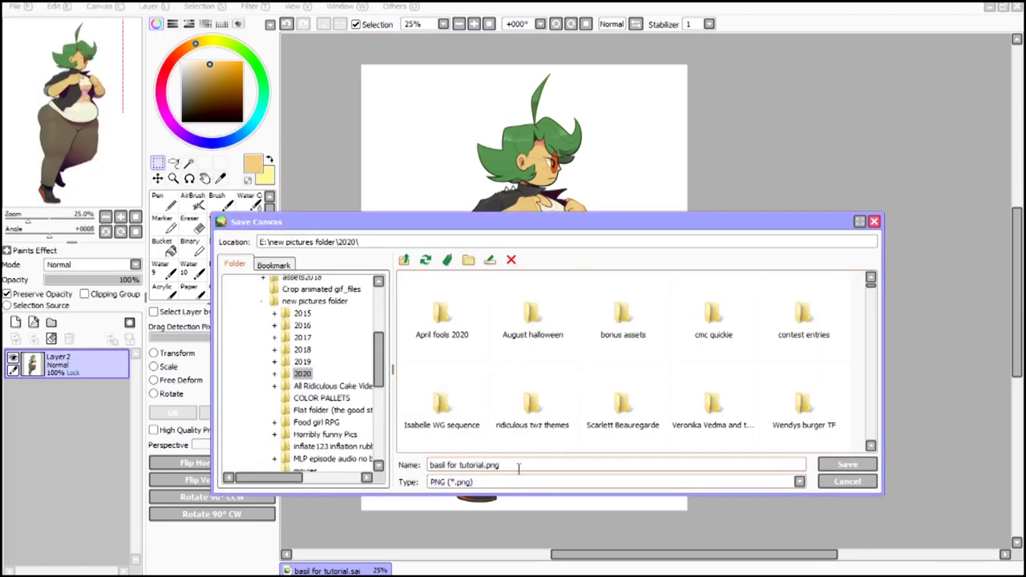
key("Return")
key("Return")
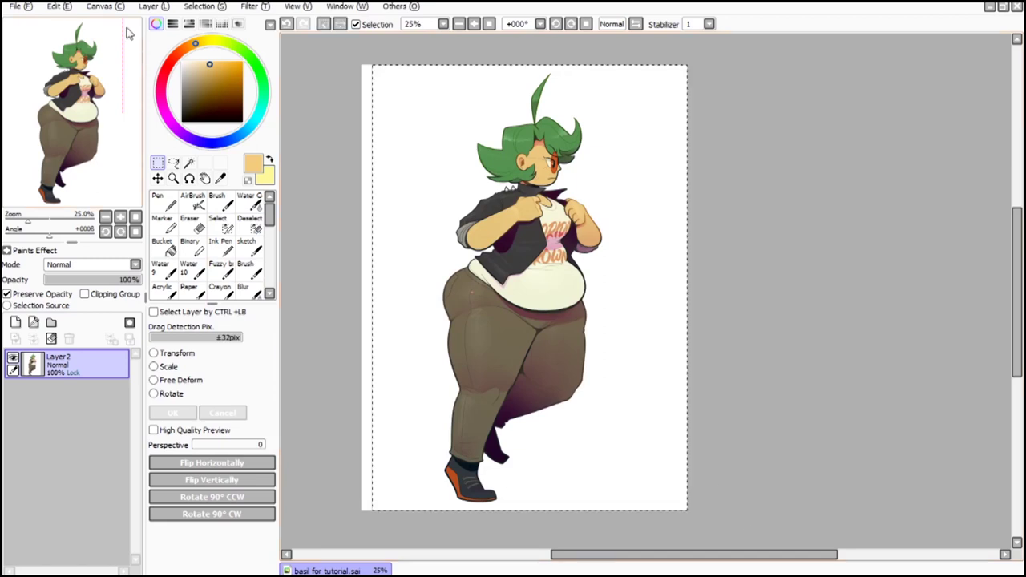
Step: Duplicate the character onto a new layer and scale the copy up until its head and torso fill the canvas
left_click(77, 25)
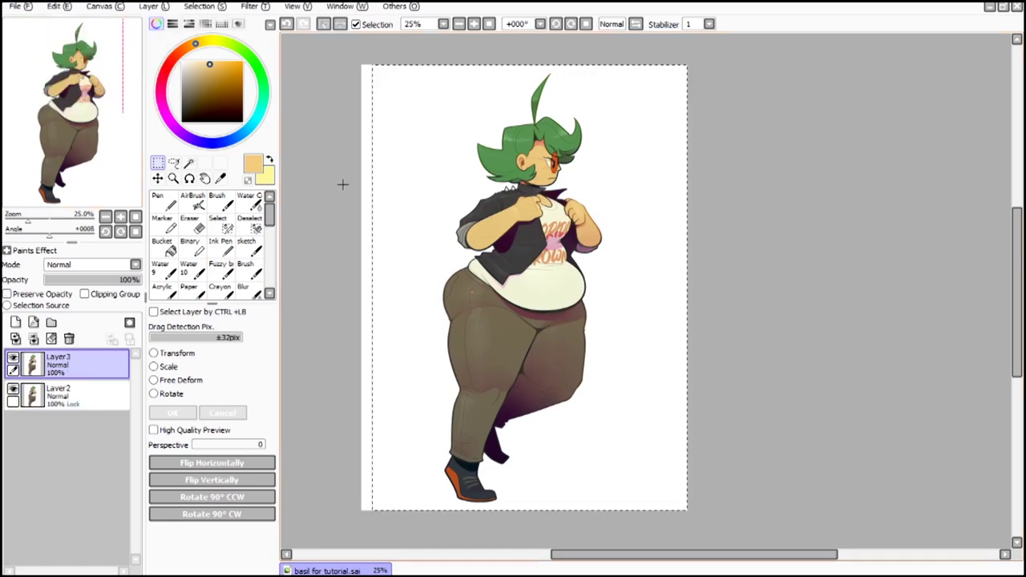
left_click(157, 368)
left_click_drag(446, 502, 241, 574)
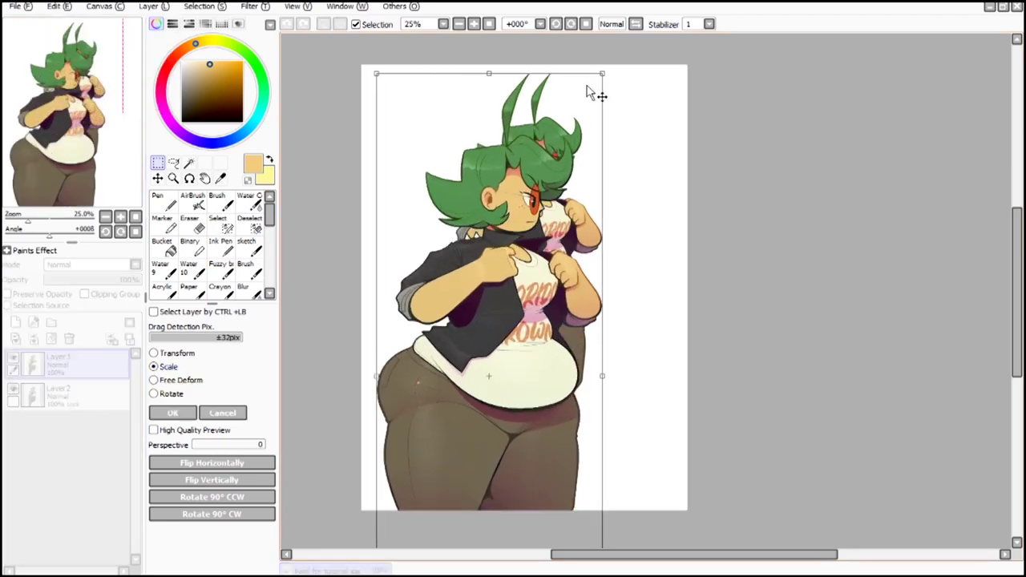
left_click_drag(602, 73, 786, 3)
scroll(614, 308, "down", 1)
left_click_drag(669, 62, 702, 6)
left_click_drag(587, 259, 578, 346)
left_click_drag(446, 49, 415, 2)
left_click_drag(512, 232, 525, 322)
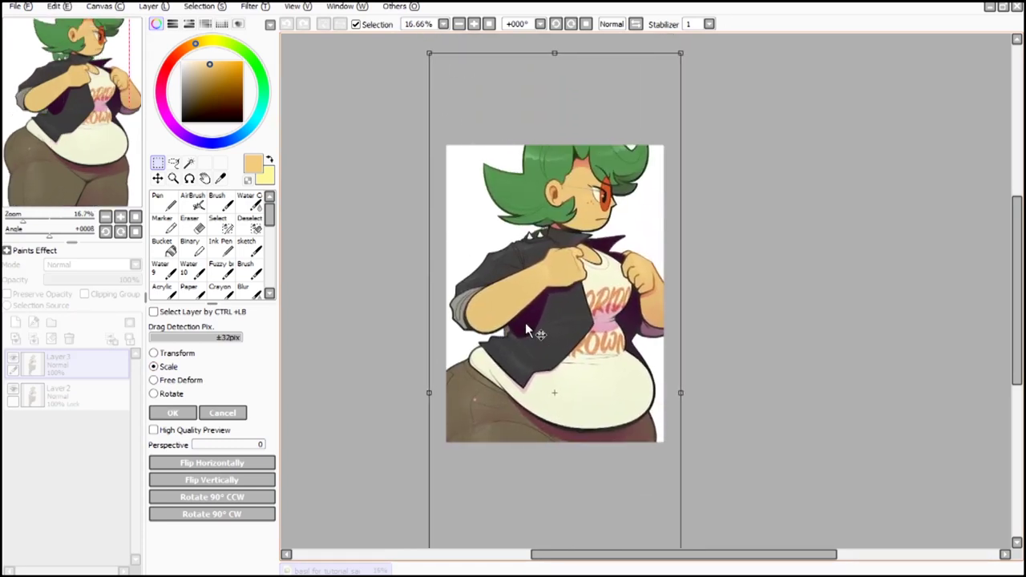
left_click(182, 413)
key("Return")
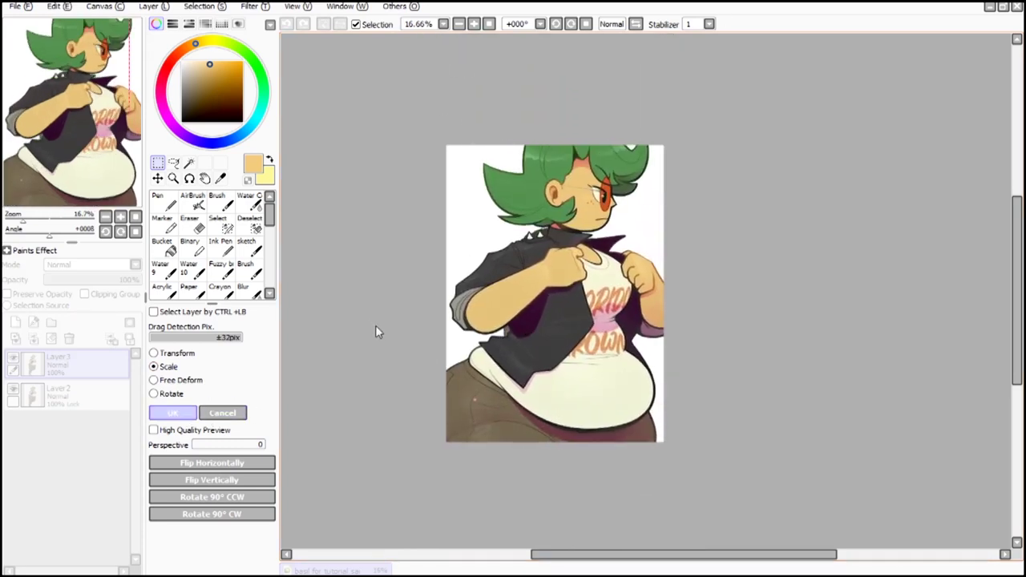
Step: Move the enlarged copy beneath Layer2, intensify it with a Brightness and Contrast adjustment and fade it to 7% opacity
scroll(377, 329, "up", 1)
left_click_drag(72, 365, 102, 441)
left_click(277, 36)
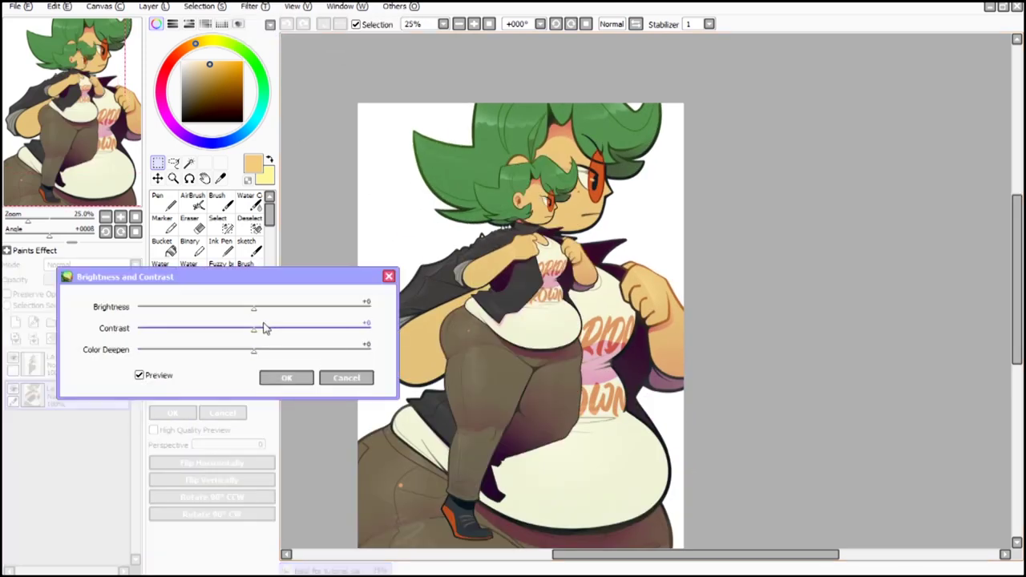
key("Return")
left_click_drag(50, 279, 53, 280)
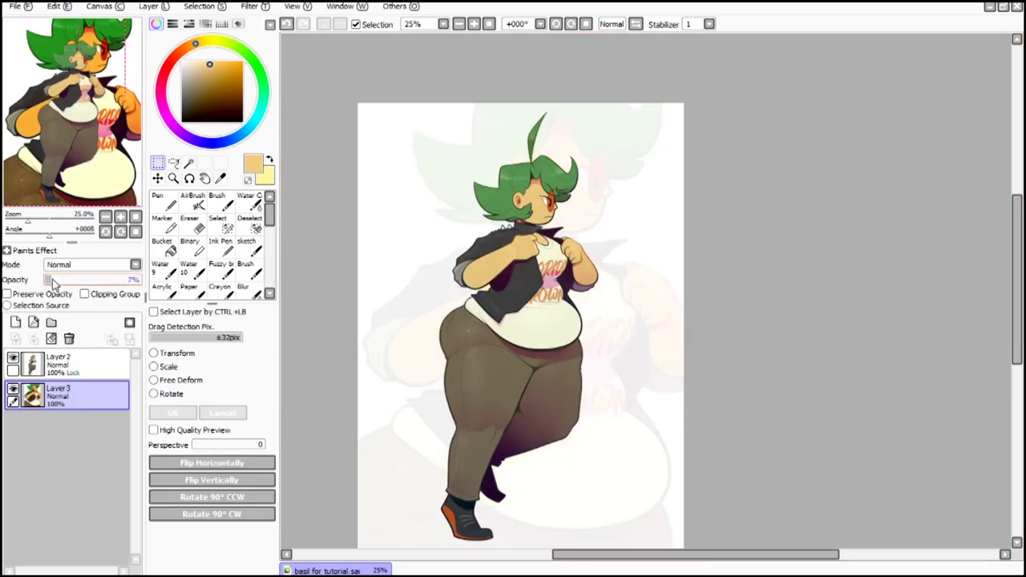
Step: Select the character's silhouette from Layer2, expand the selection by repeated increments and whiten that area on Layer3 as an outline
left_click(35, 365, "ctrl")
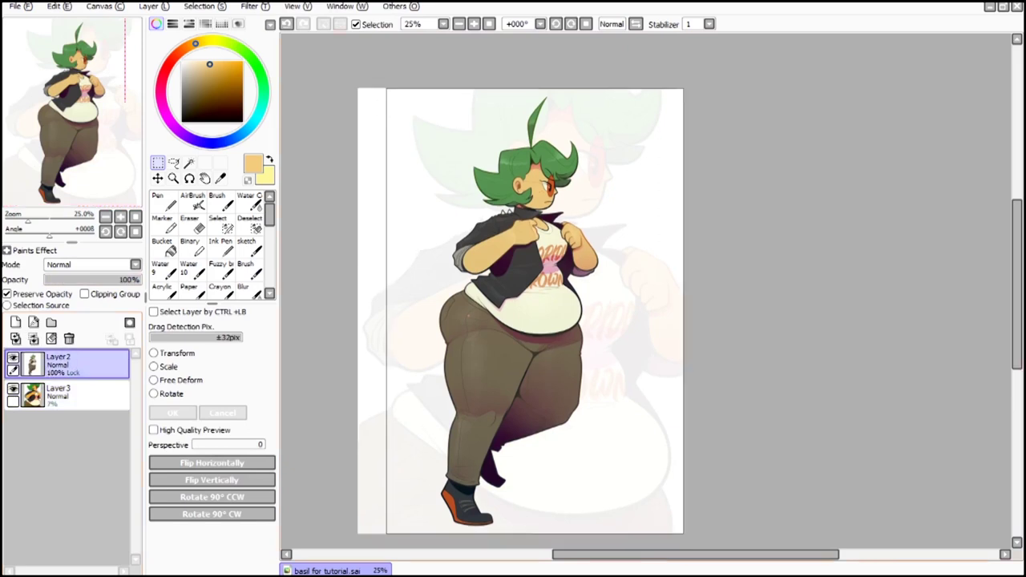
scroll(529, 173, "up", 4)
left_click(215, 465)
scroll(740, 255, "up", 5)
left_click(215, 6)
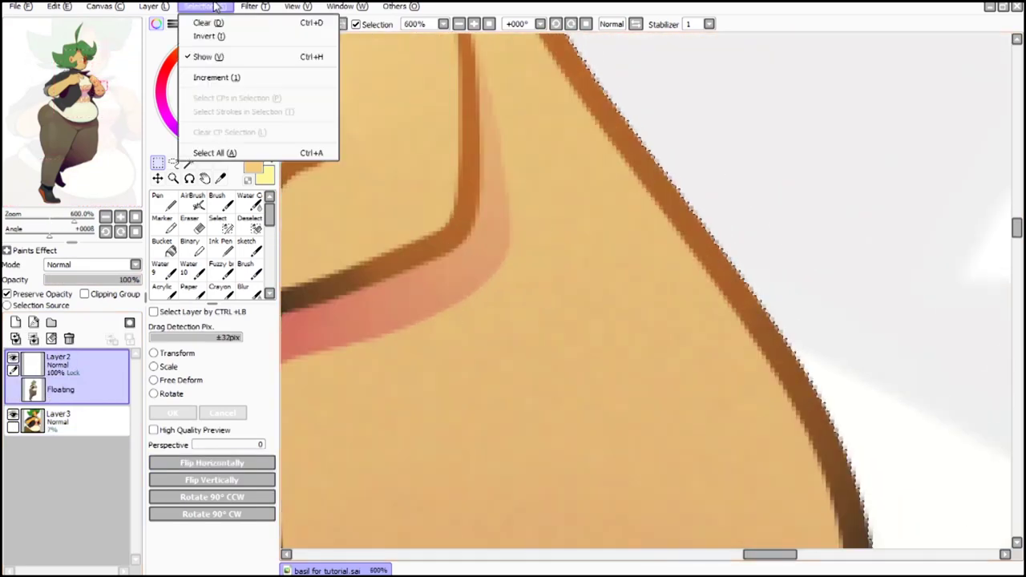
left_click(222, 83)
left_click(222, 8)
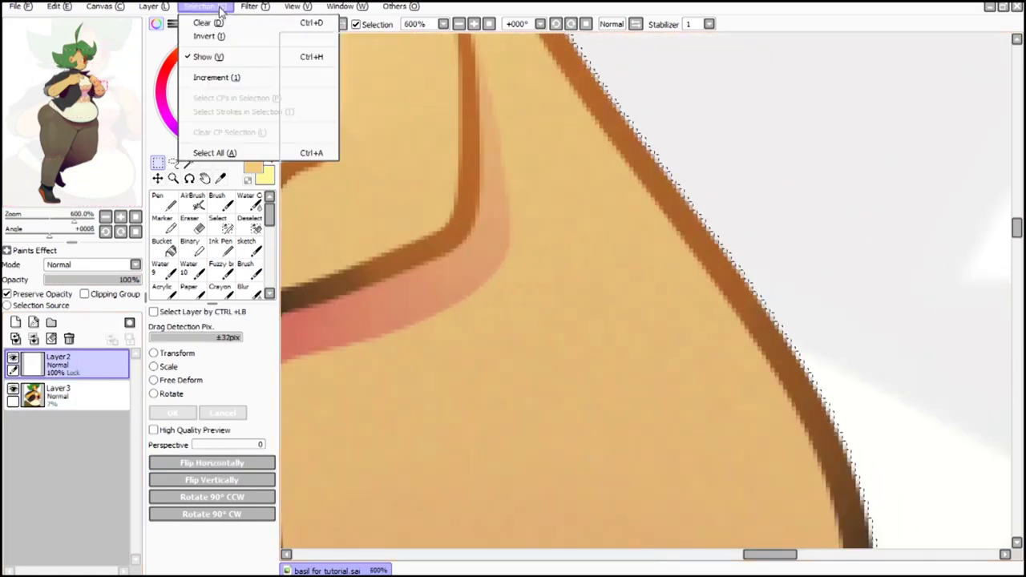
left_click(222, 8)
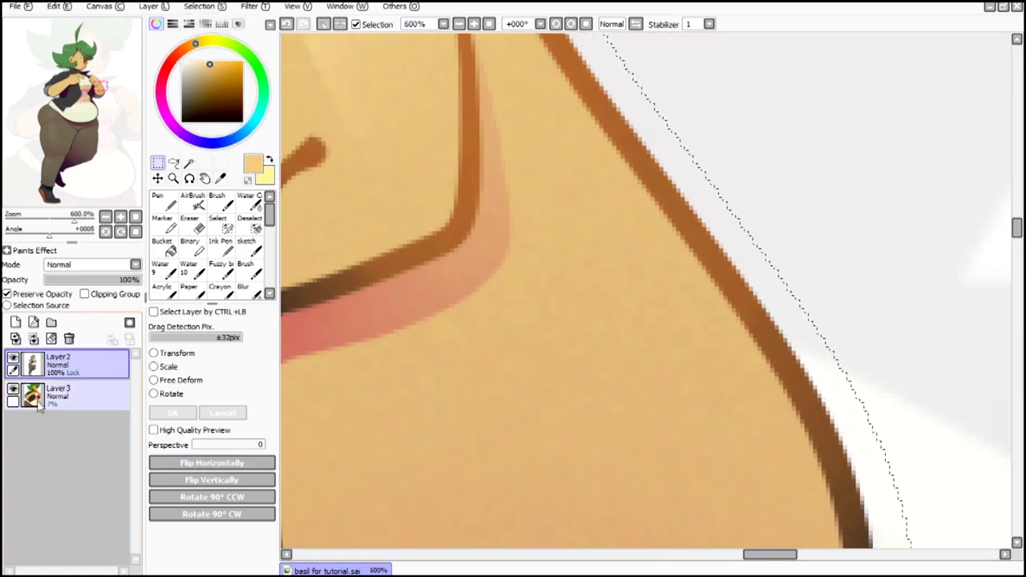
scroll(561, 286, "down", 9)
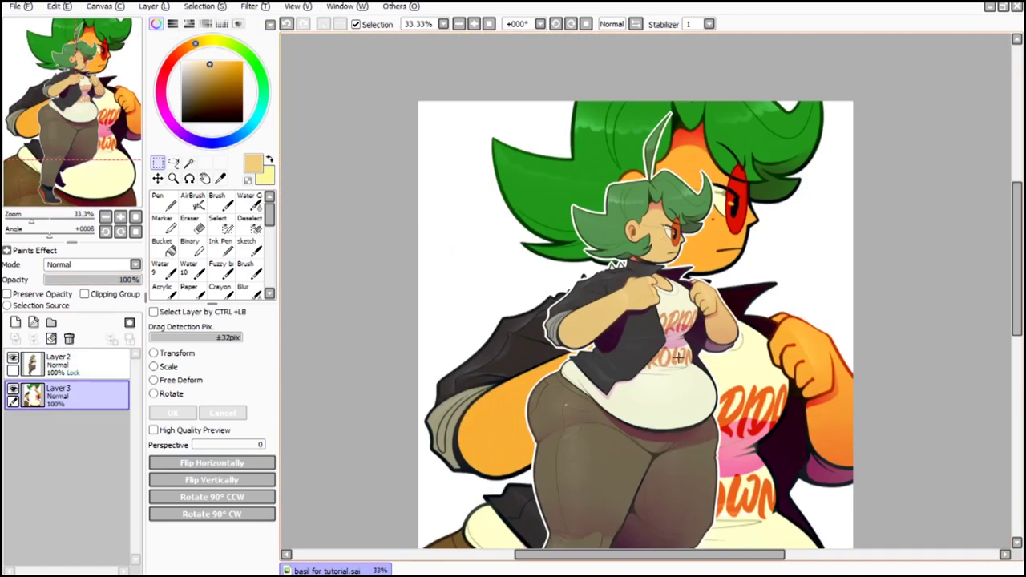
Step: Set the opacity of the enlarged background copy on Layer3 to 6%
left_click_drag(678, 358, 631, 309)
left_click(50, 282)
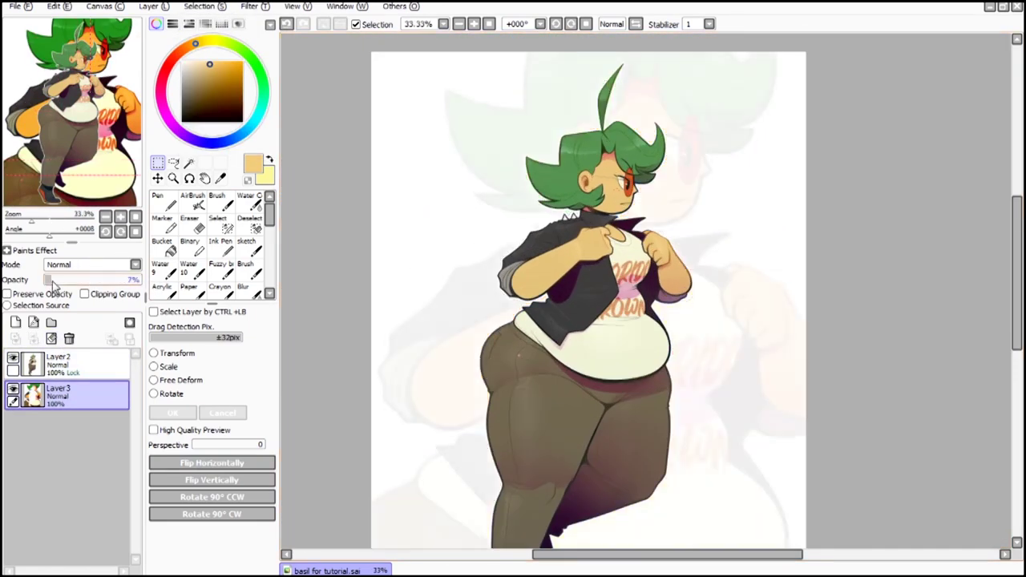
scroll(409, 79, "down", 1)
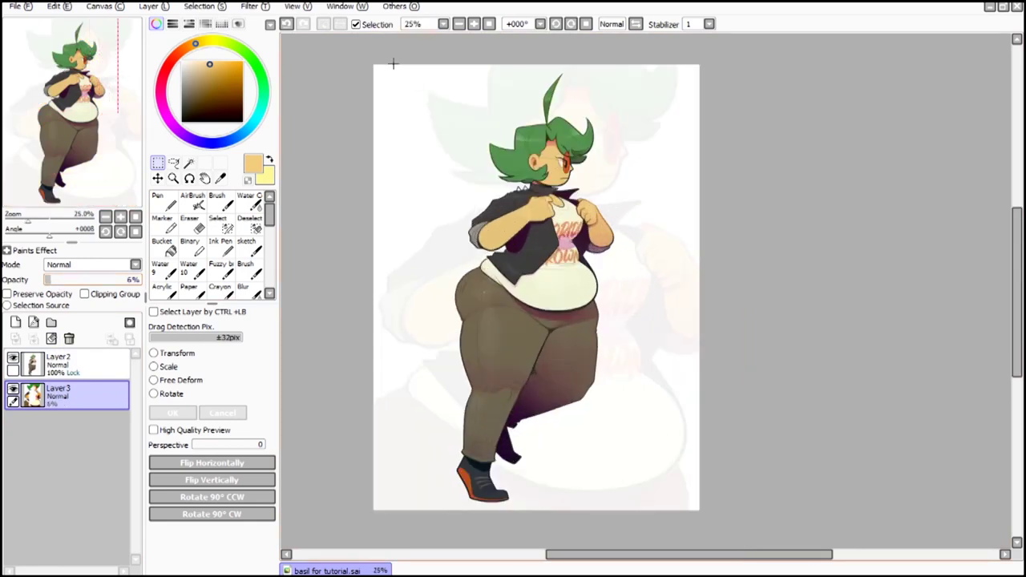
Step: Export the version with the faded backdrop as a PNG named basil for tutorial twitter.png in the 2020 folder
left_click(16, 5)
left_click(229, 187)
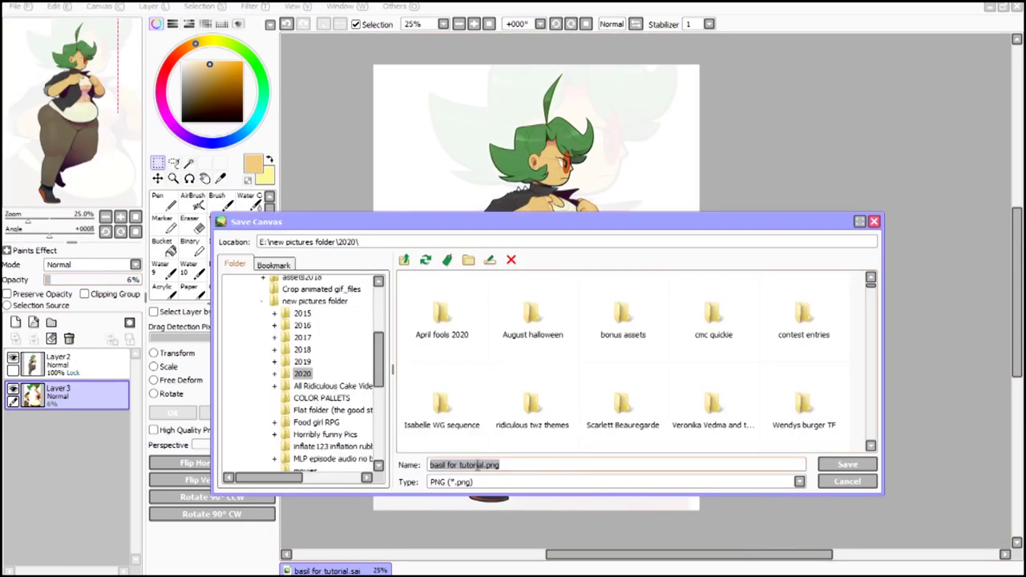
type("twitter")
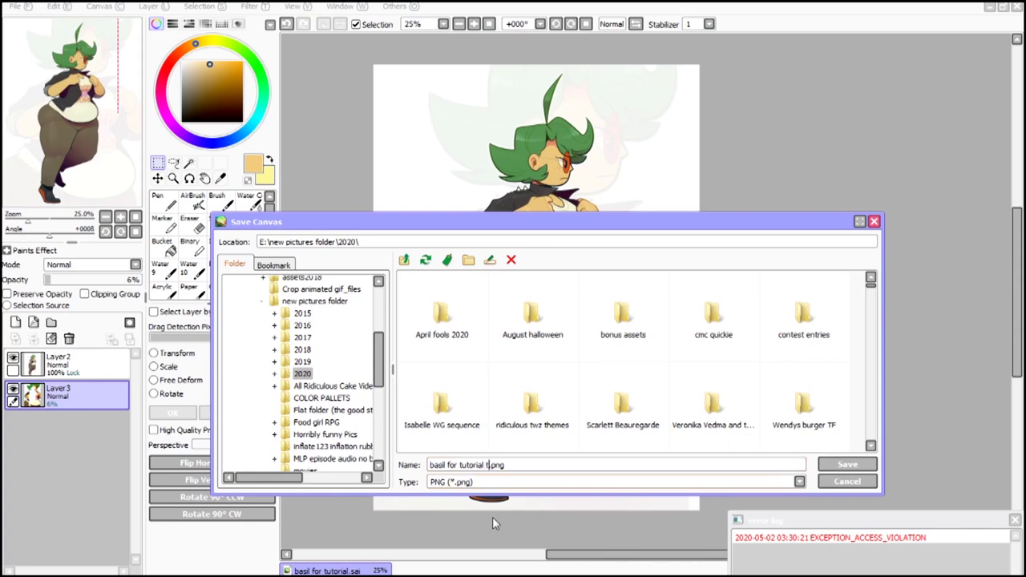
key("Return")
left_click(549, 279)
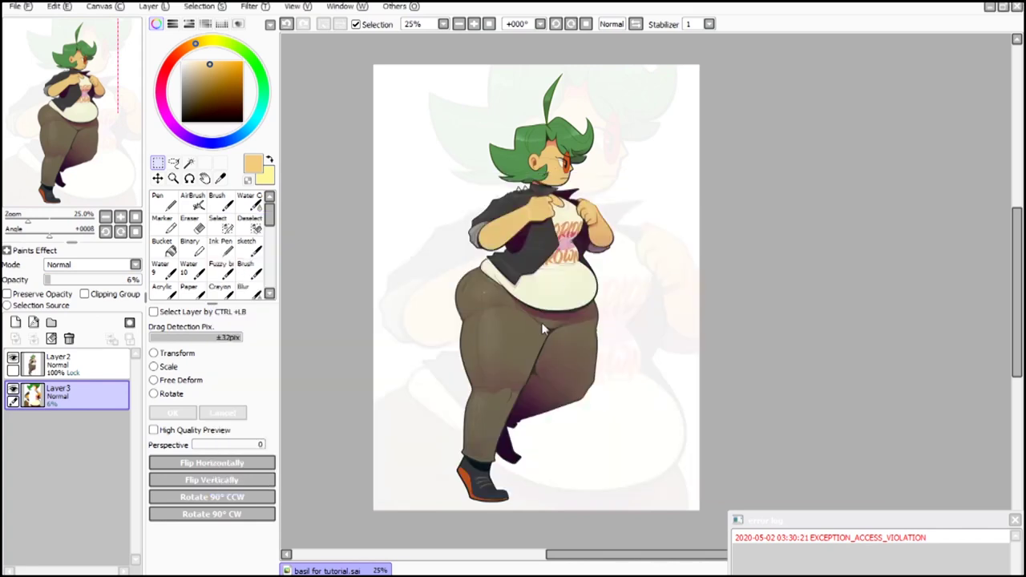